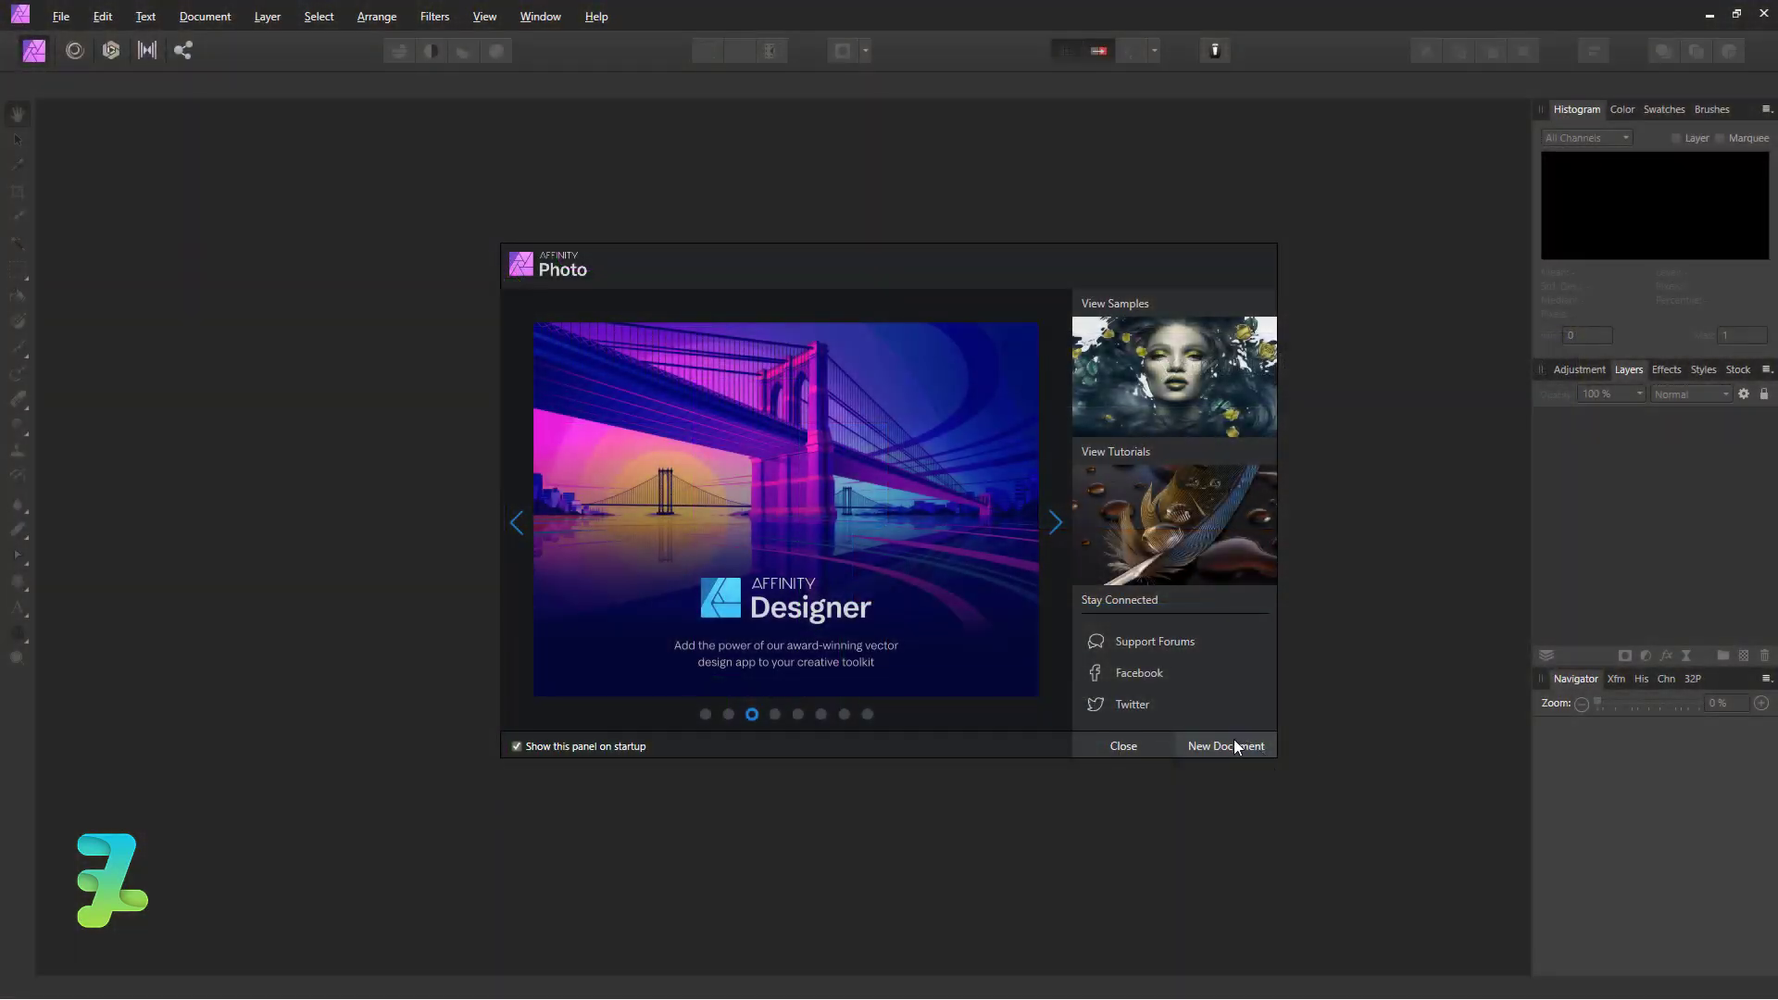
- Begin setting up a new 61 × 91 cm document measured in centimetres
{"action": "left_click", "coordinate": [1233, 741]}
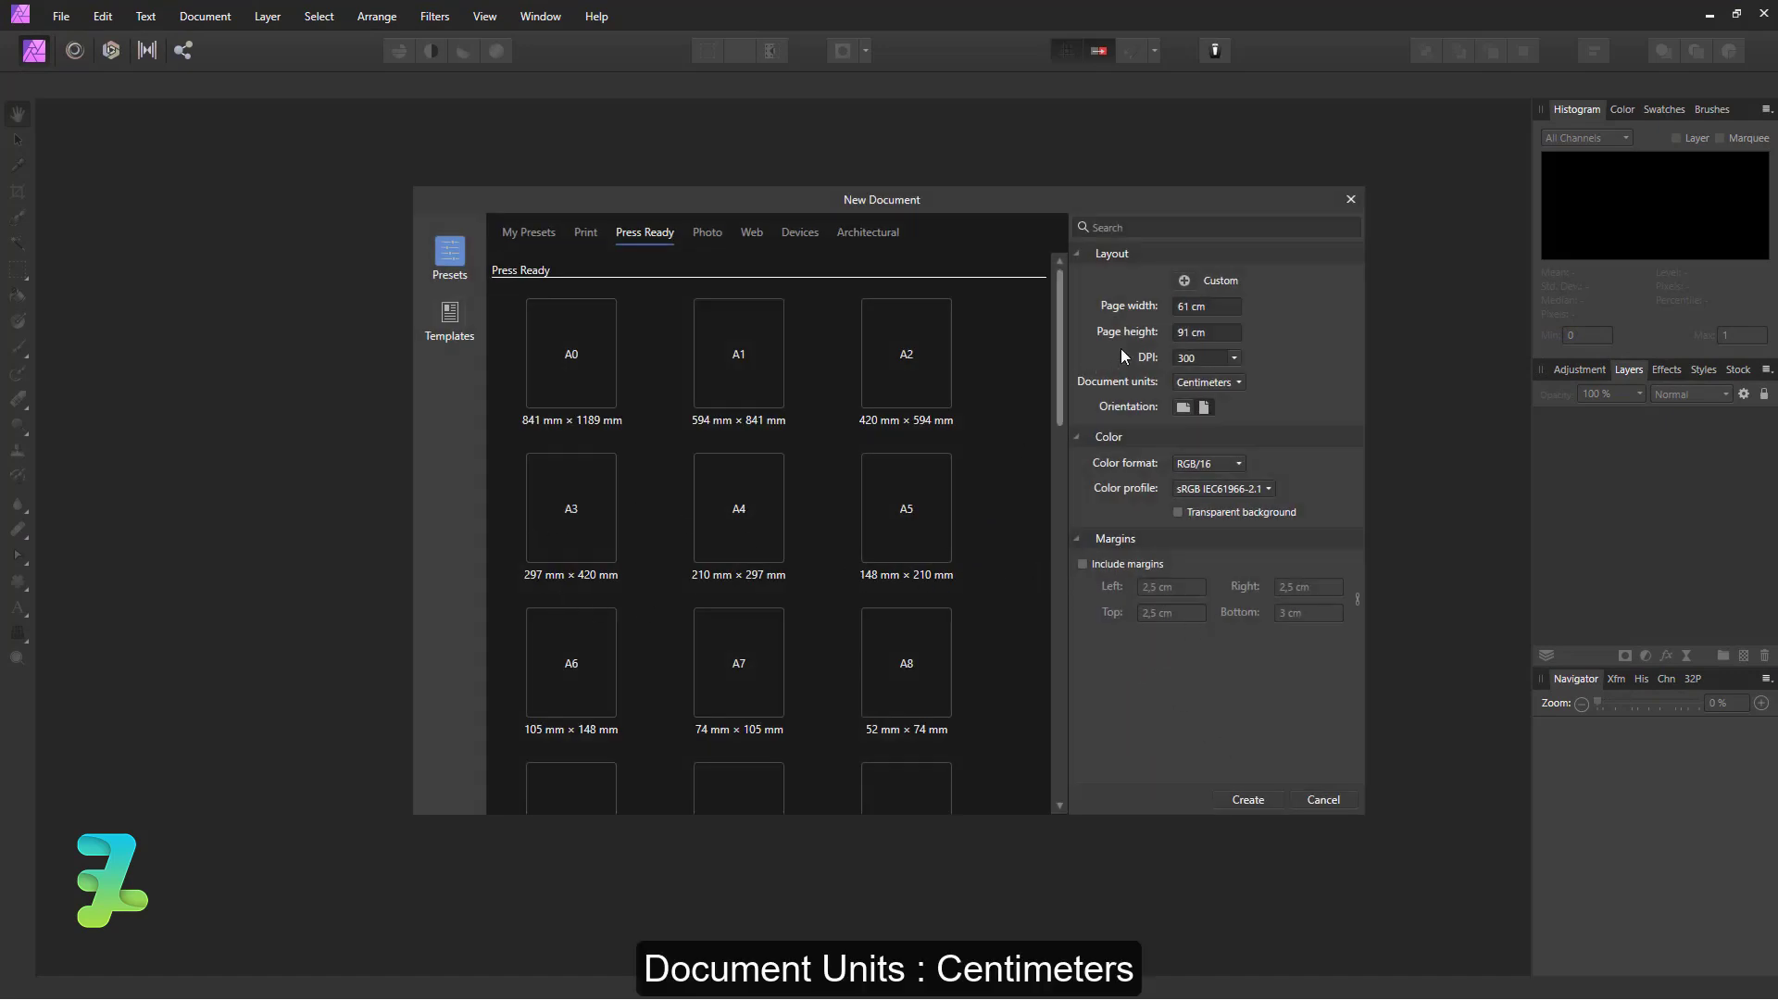
- Confirm Centimeters units and the 61 × 91 cm page size, then create the document
{"action": "left_click", "coordinate": [1235, 381]}
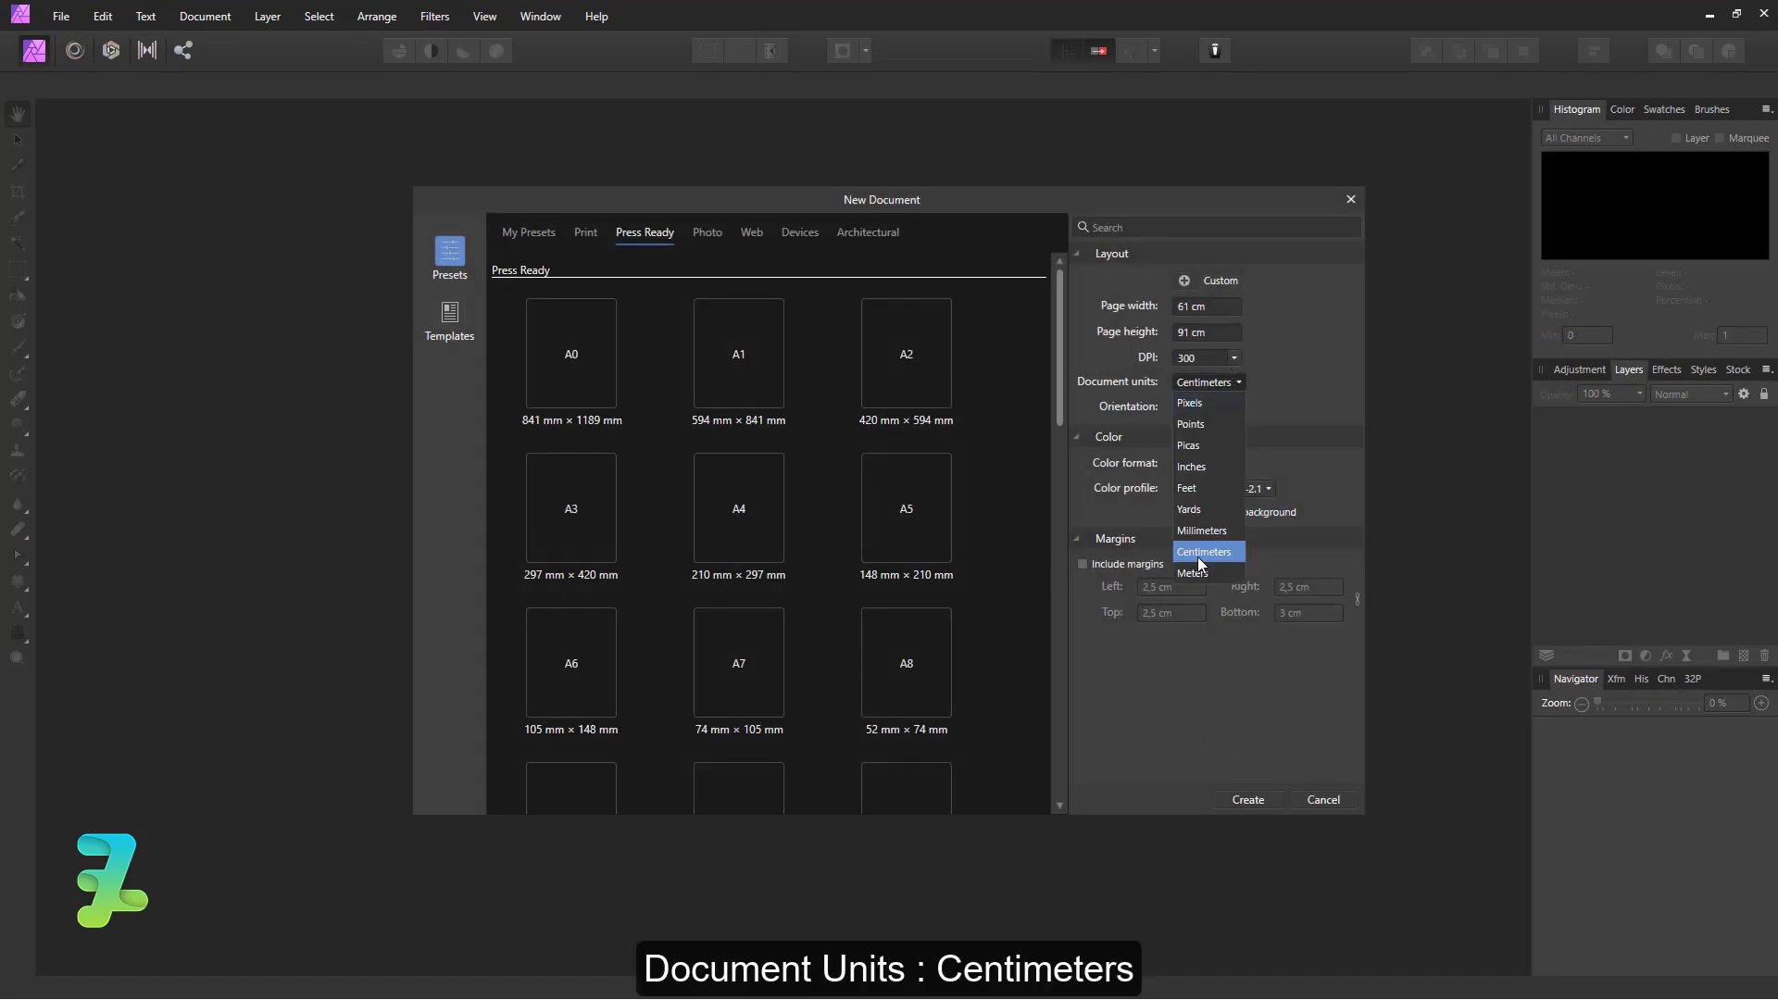
{"action": "left_click", "coordinate": [1198, 557]}
{"action": "left_click", "coordinate": [1197, 309]}
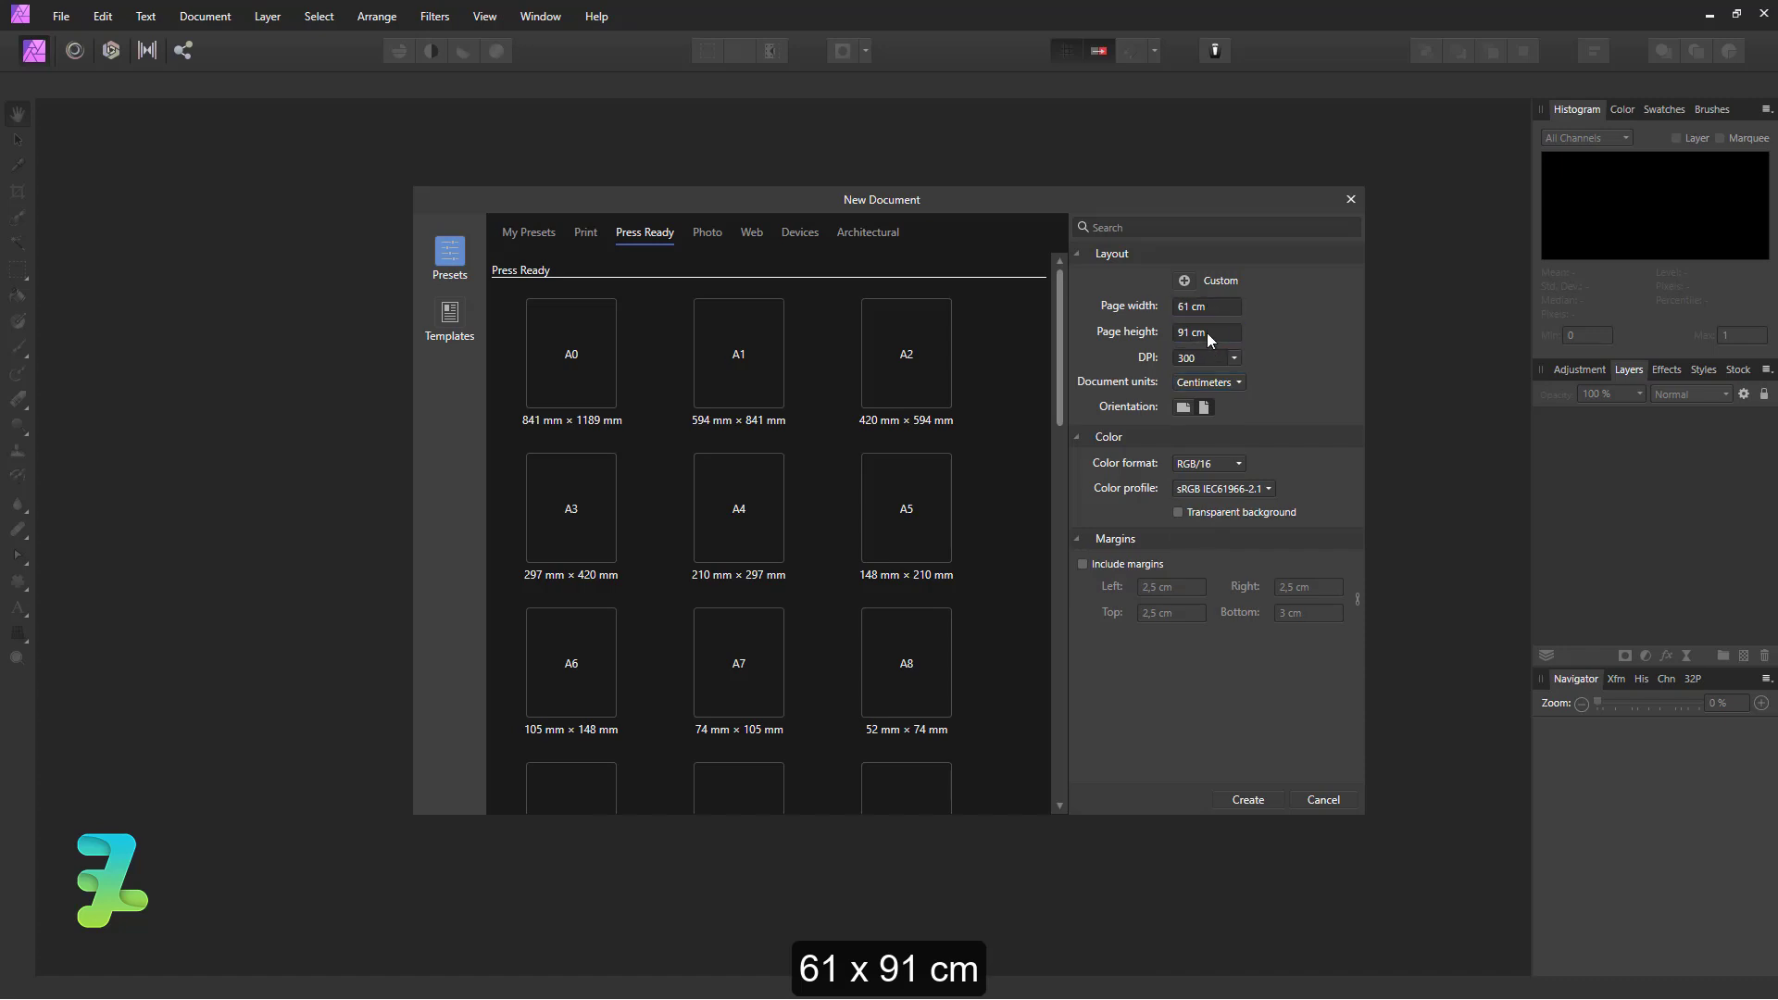
{"action": "left_click", "coordinate": [1243, 802]}
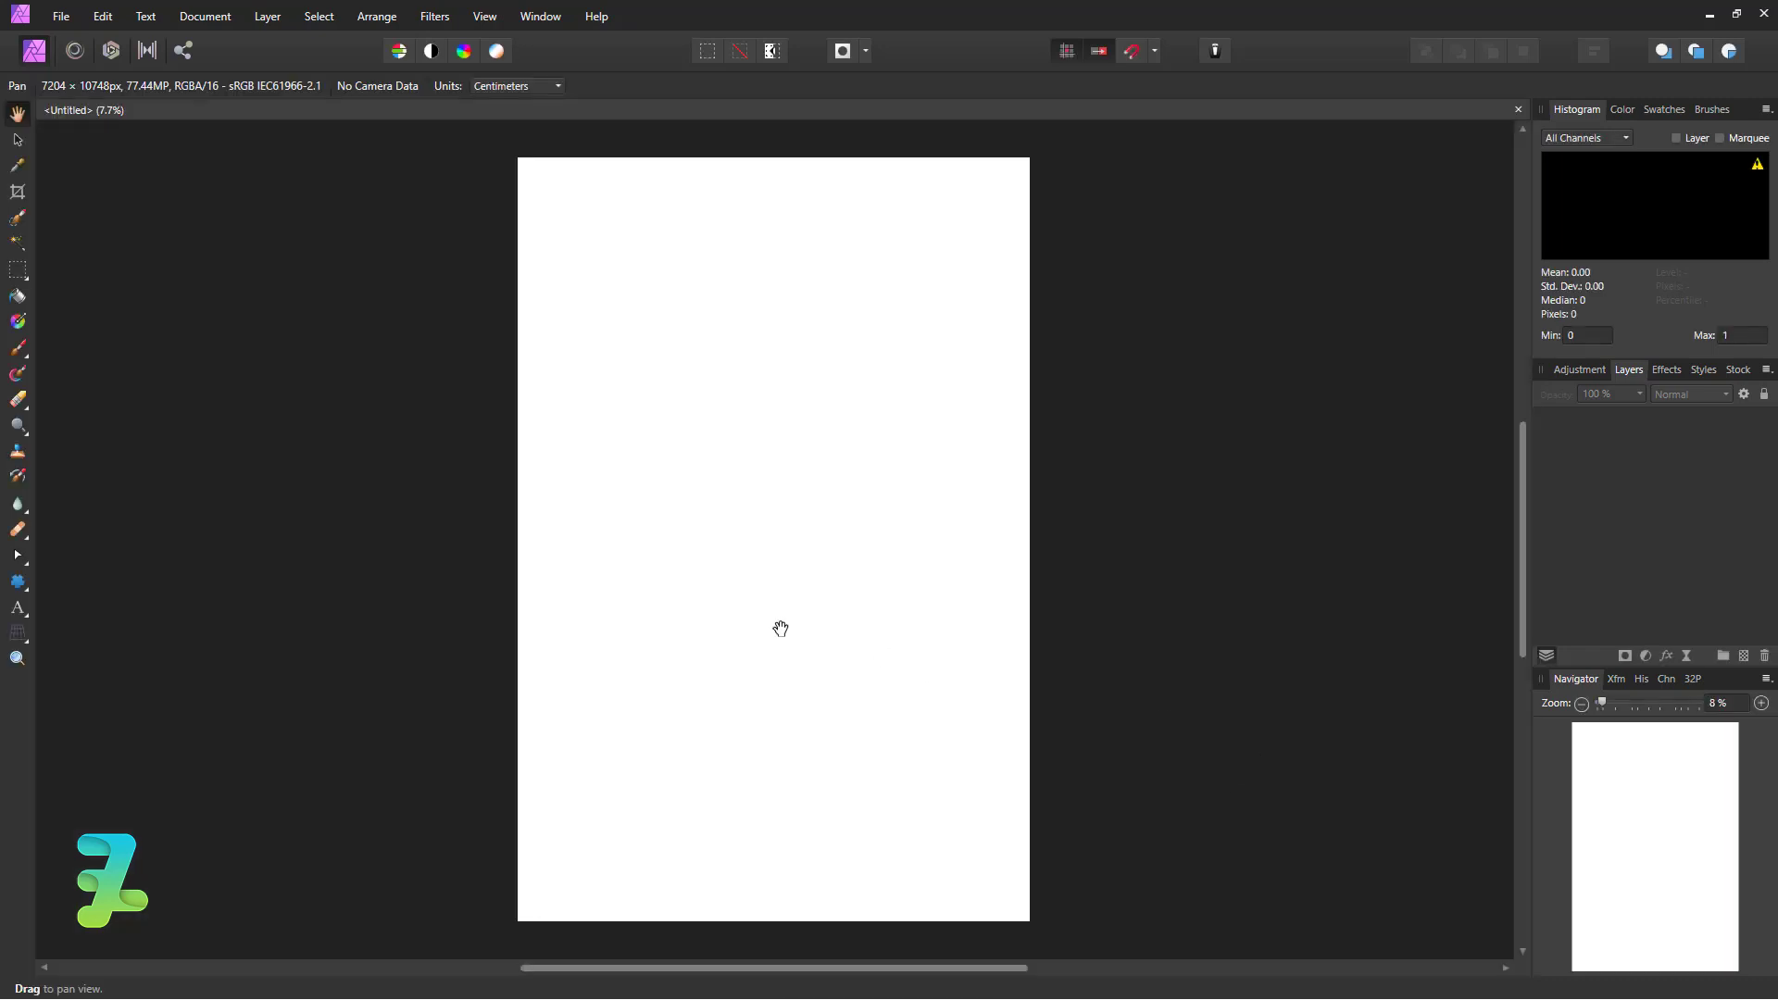
- Set the artistic text font to Roboto Black at 300 pt
{"action": "left_click", "coordinate": [20, 612]}
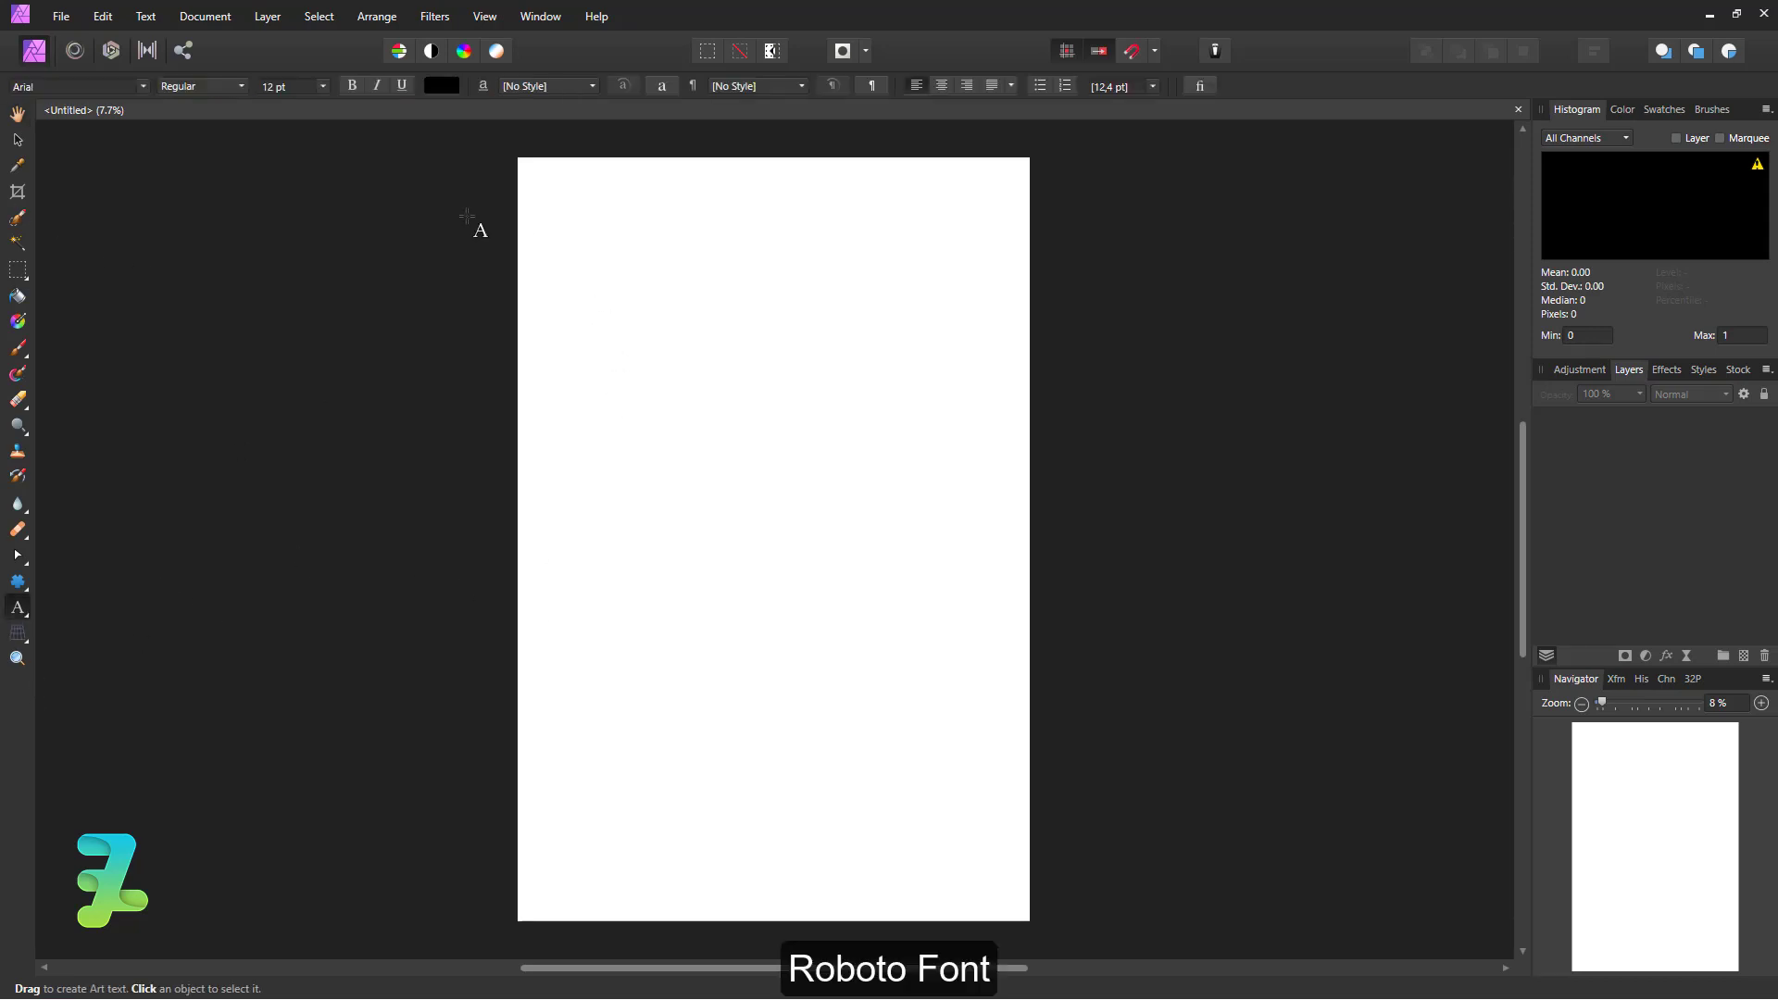
{"action": "left_click", "coordinate": [142, 86]}
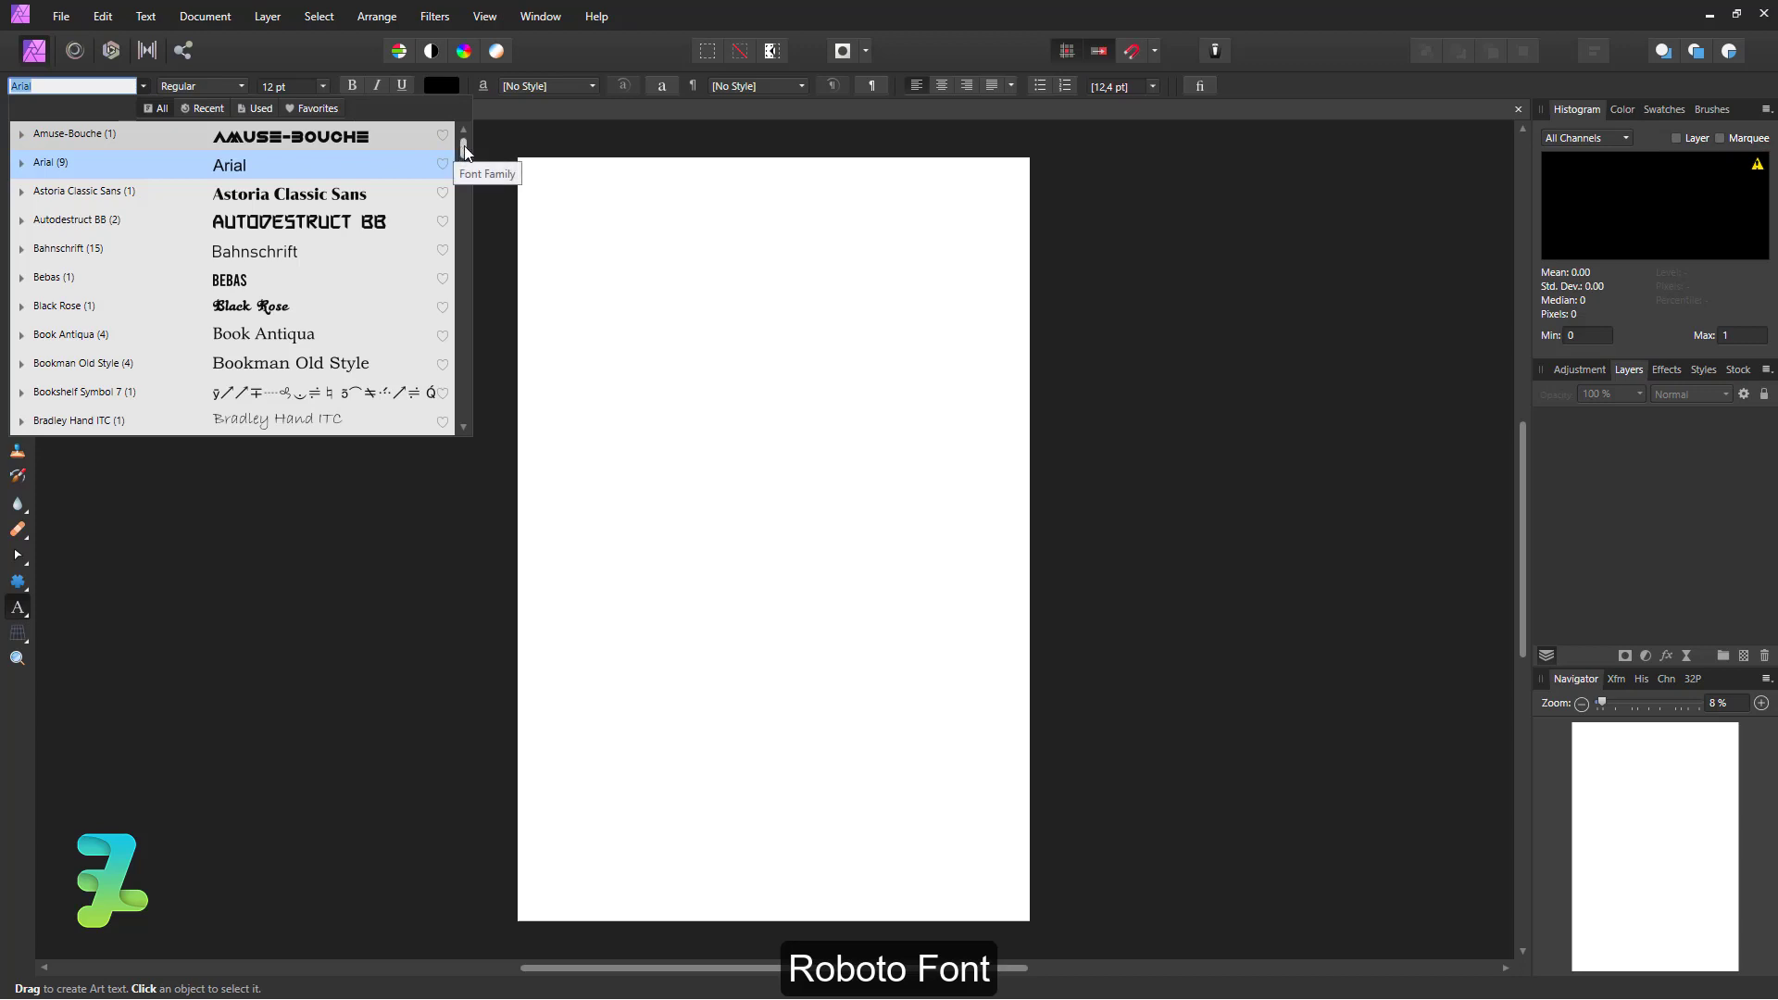
{"action": "mouse_move", "coordinate": [453, 146]}
{"action": "left_mouse_down"}
{"action": "mouse_move", "coordinate": [458, 358]}
{"action": "mouse_move", "coordinate": [454, 201]}
{"action": "mouse_move", "coordinate": [427, 366]}
{"action": "left_mouse_up"}
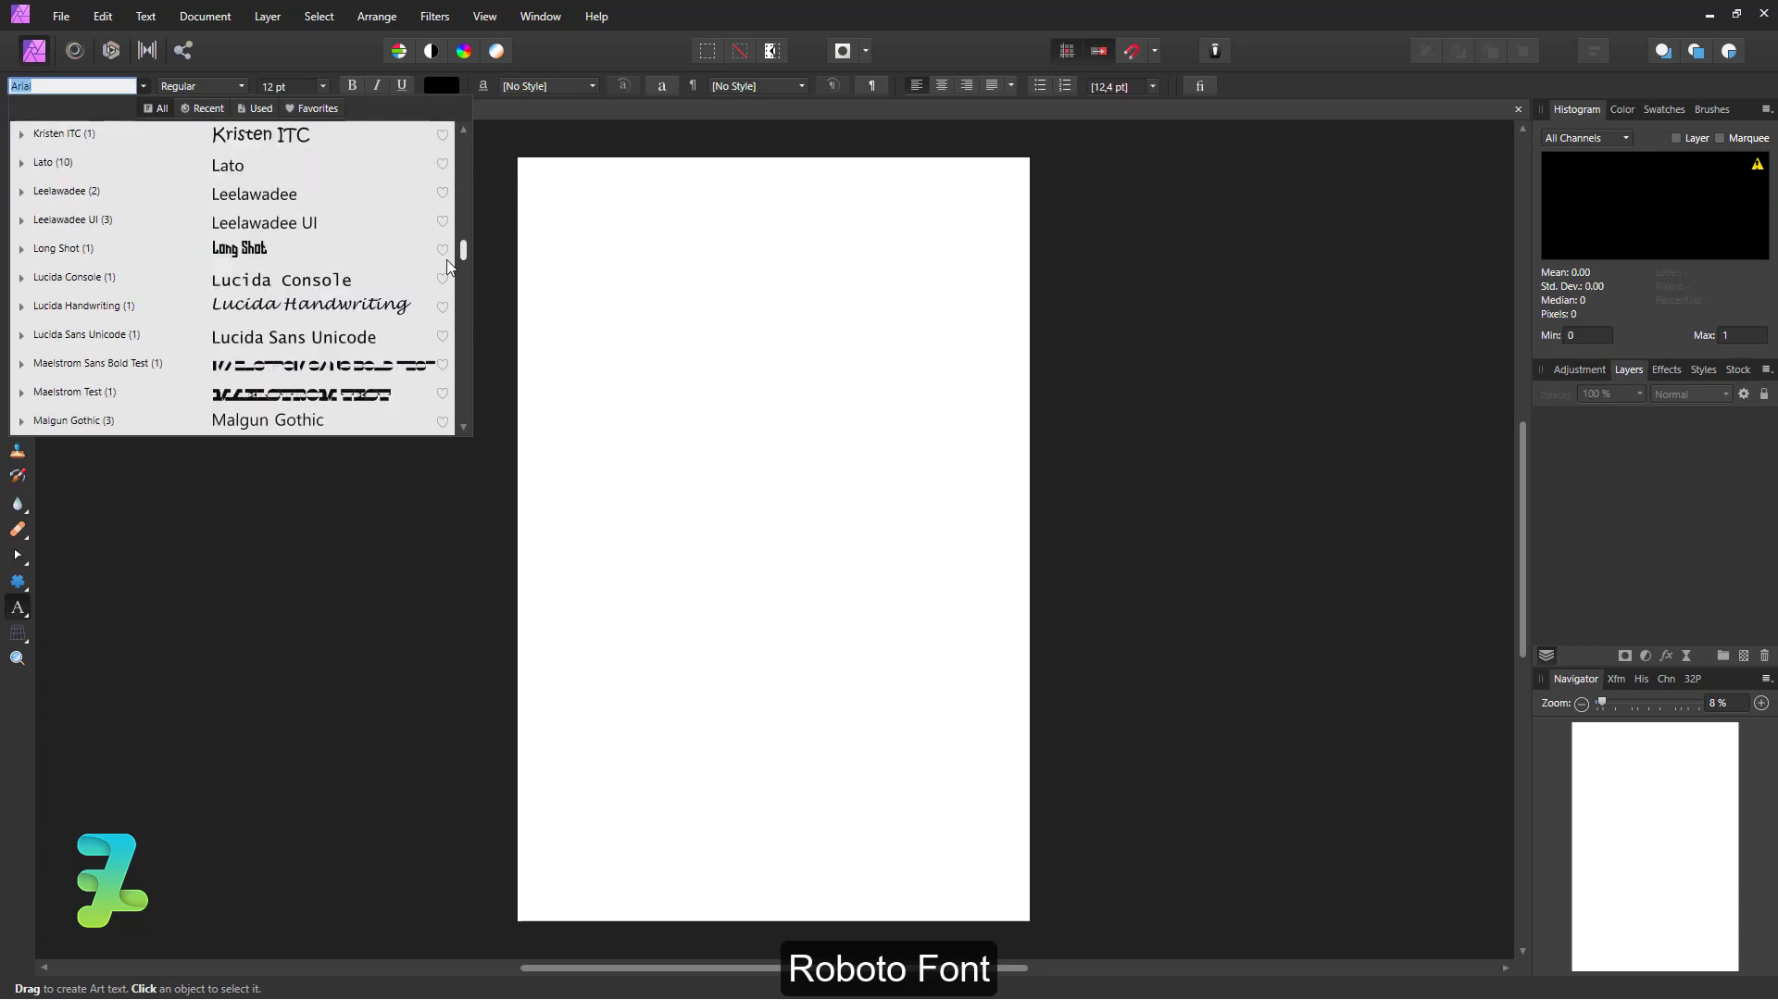
{"action": "scroll", "coordinate": [424, 361], "scroll_direction": "up", "scroll_amount": 2}
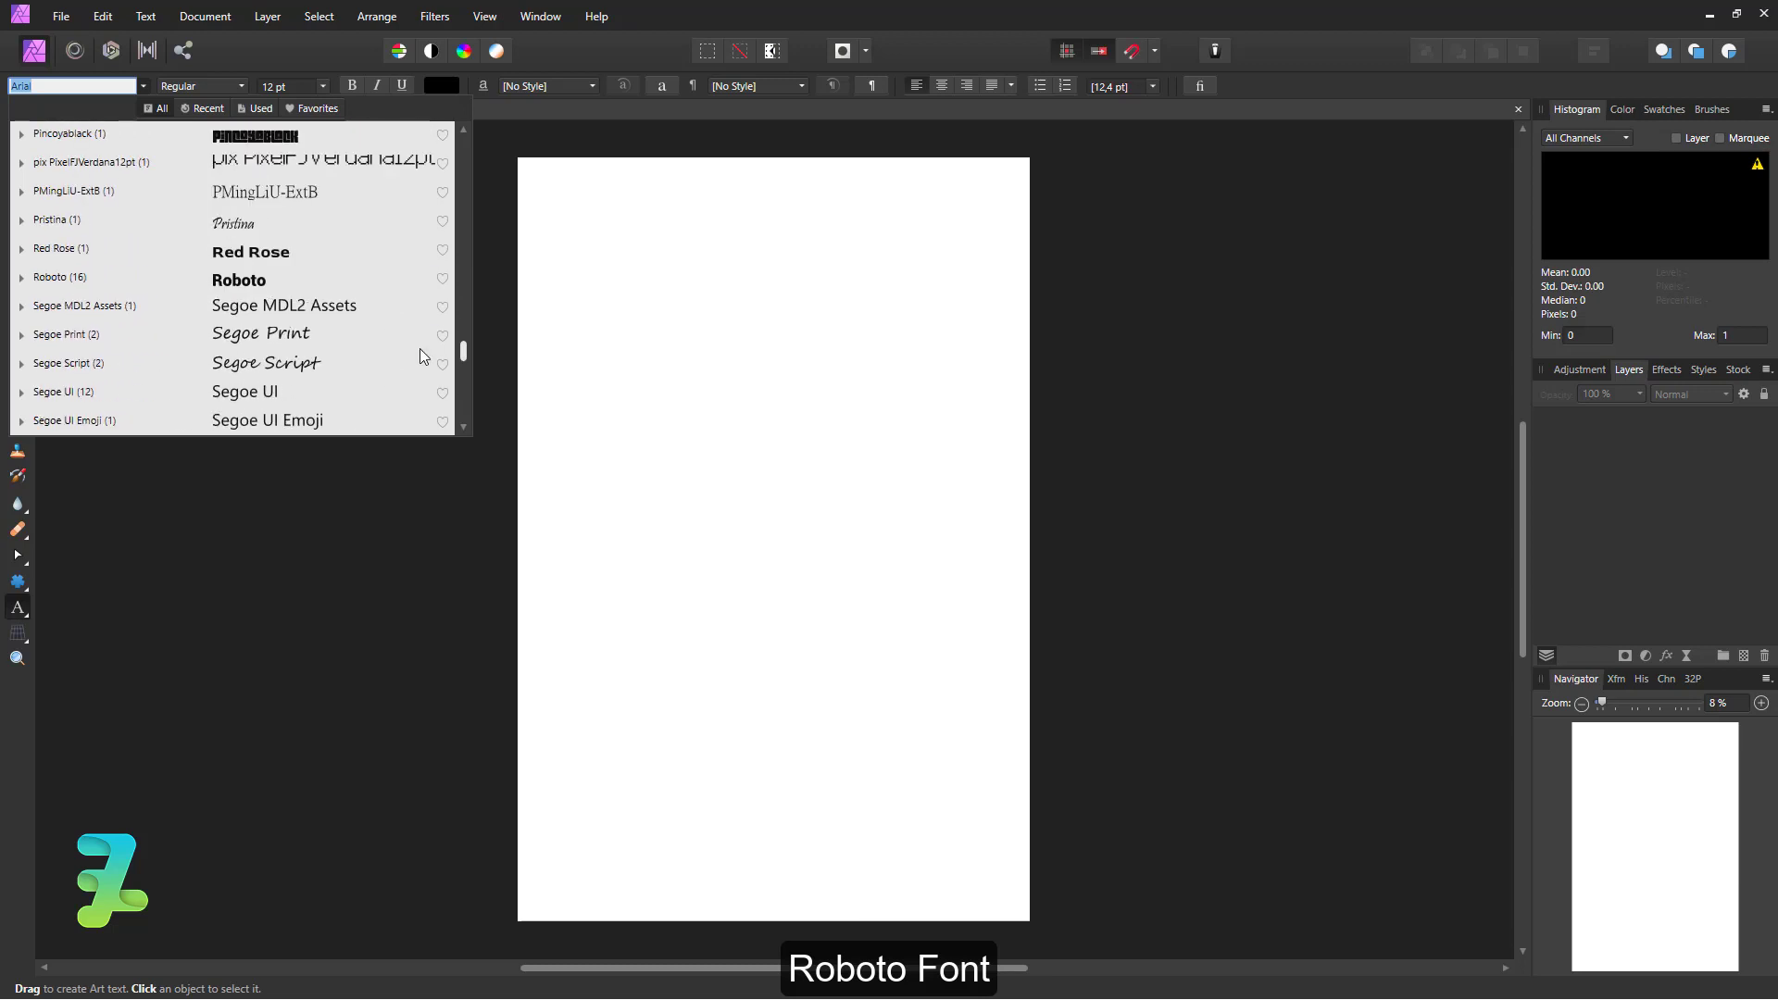
{"action": "left_click", "coordinate": [239, 278]}
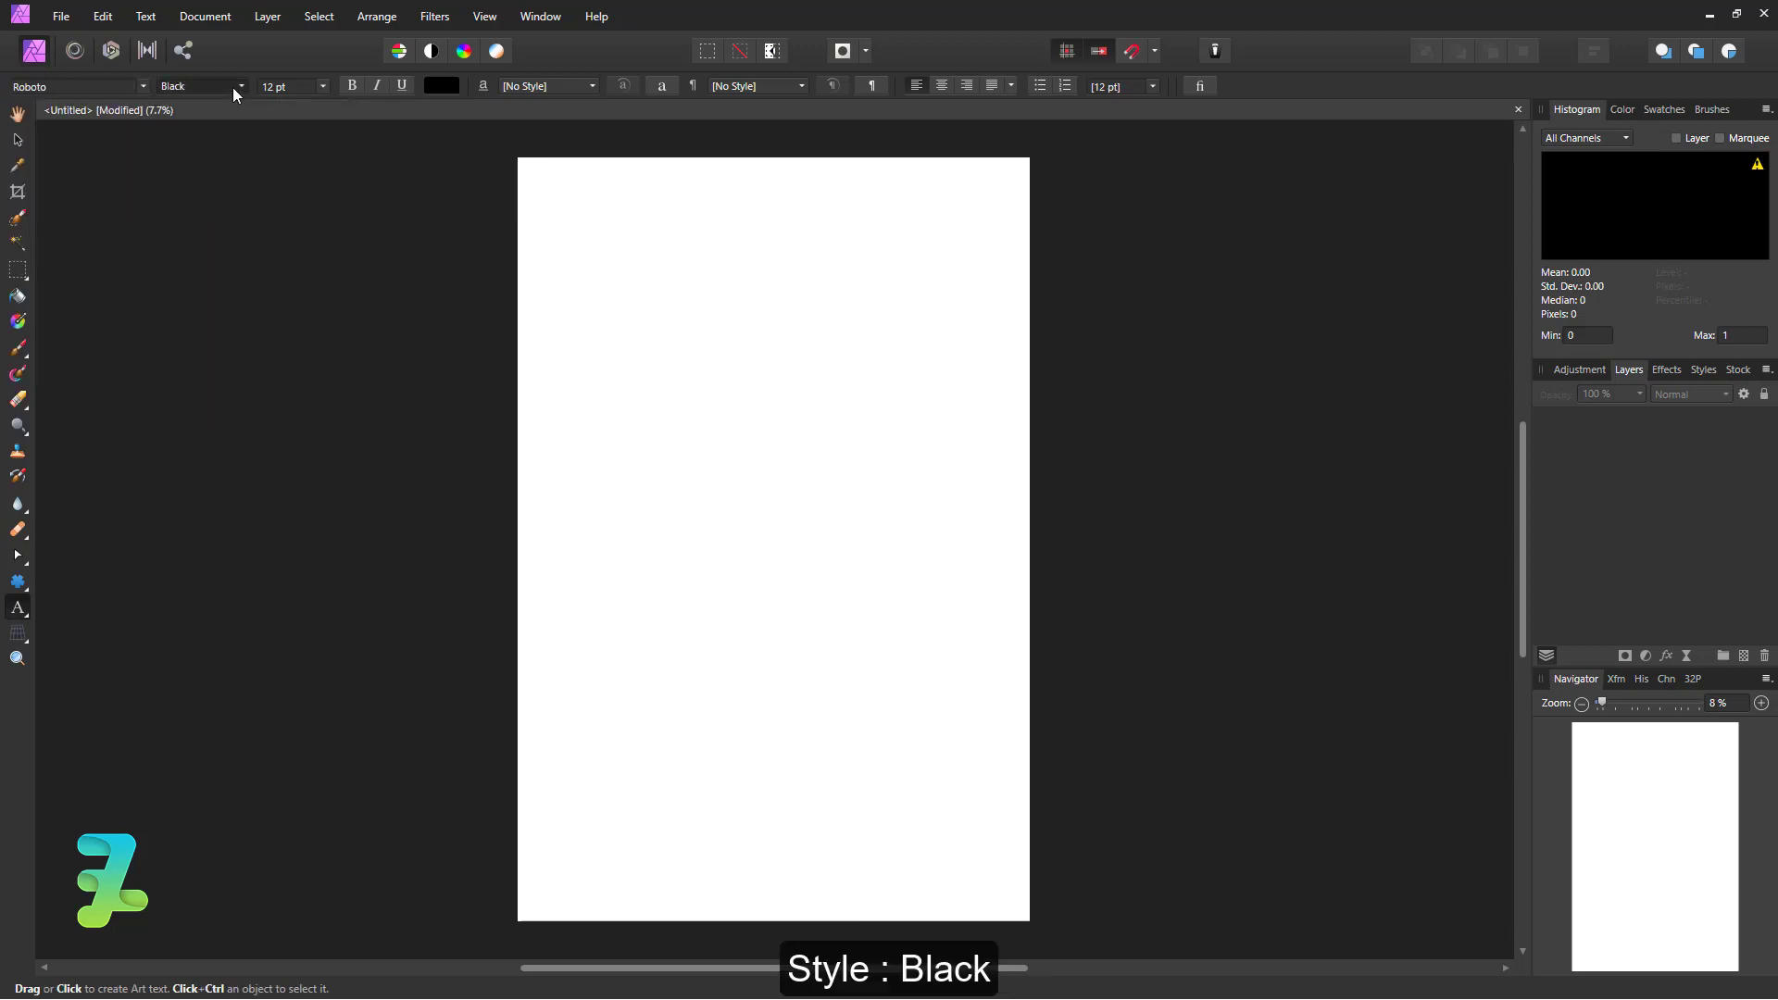
{"action": "left_click", "coordinate": [271, 88]}
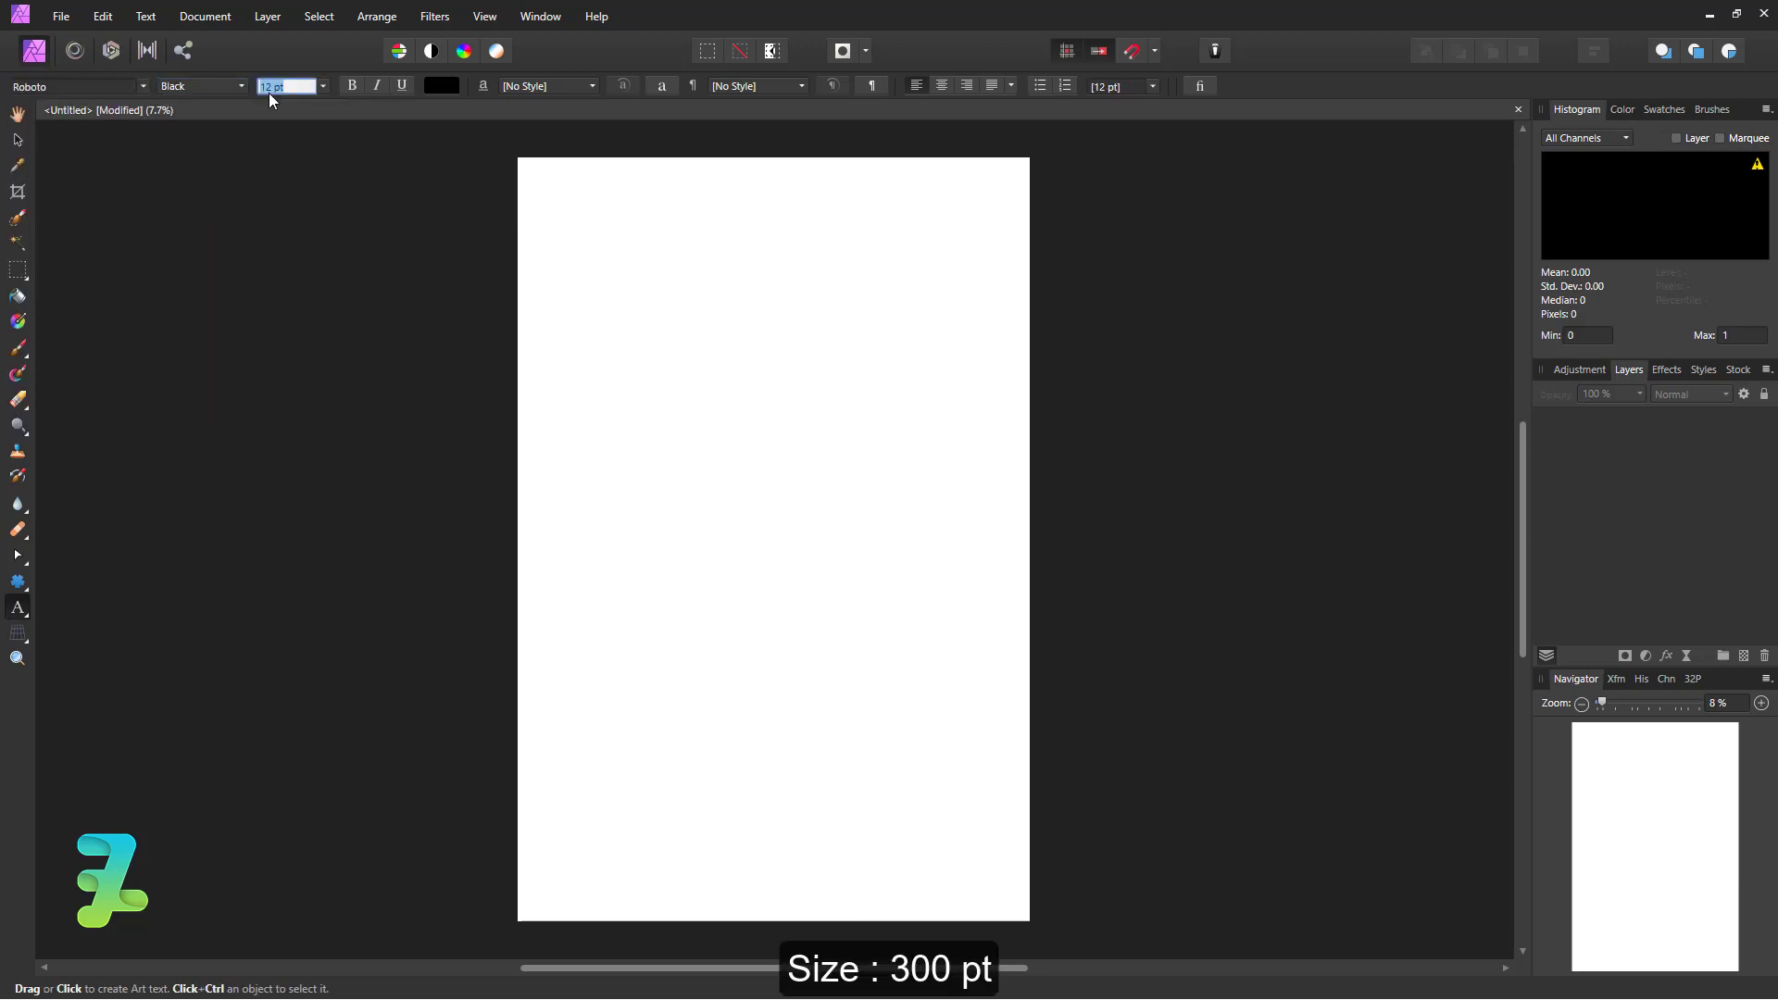
{"action": "type", "text": "300"}
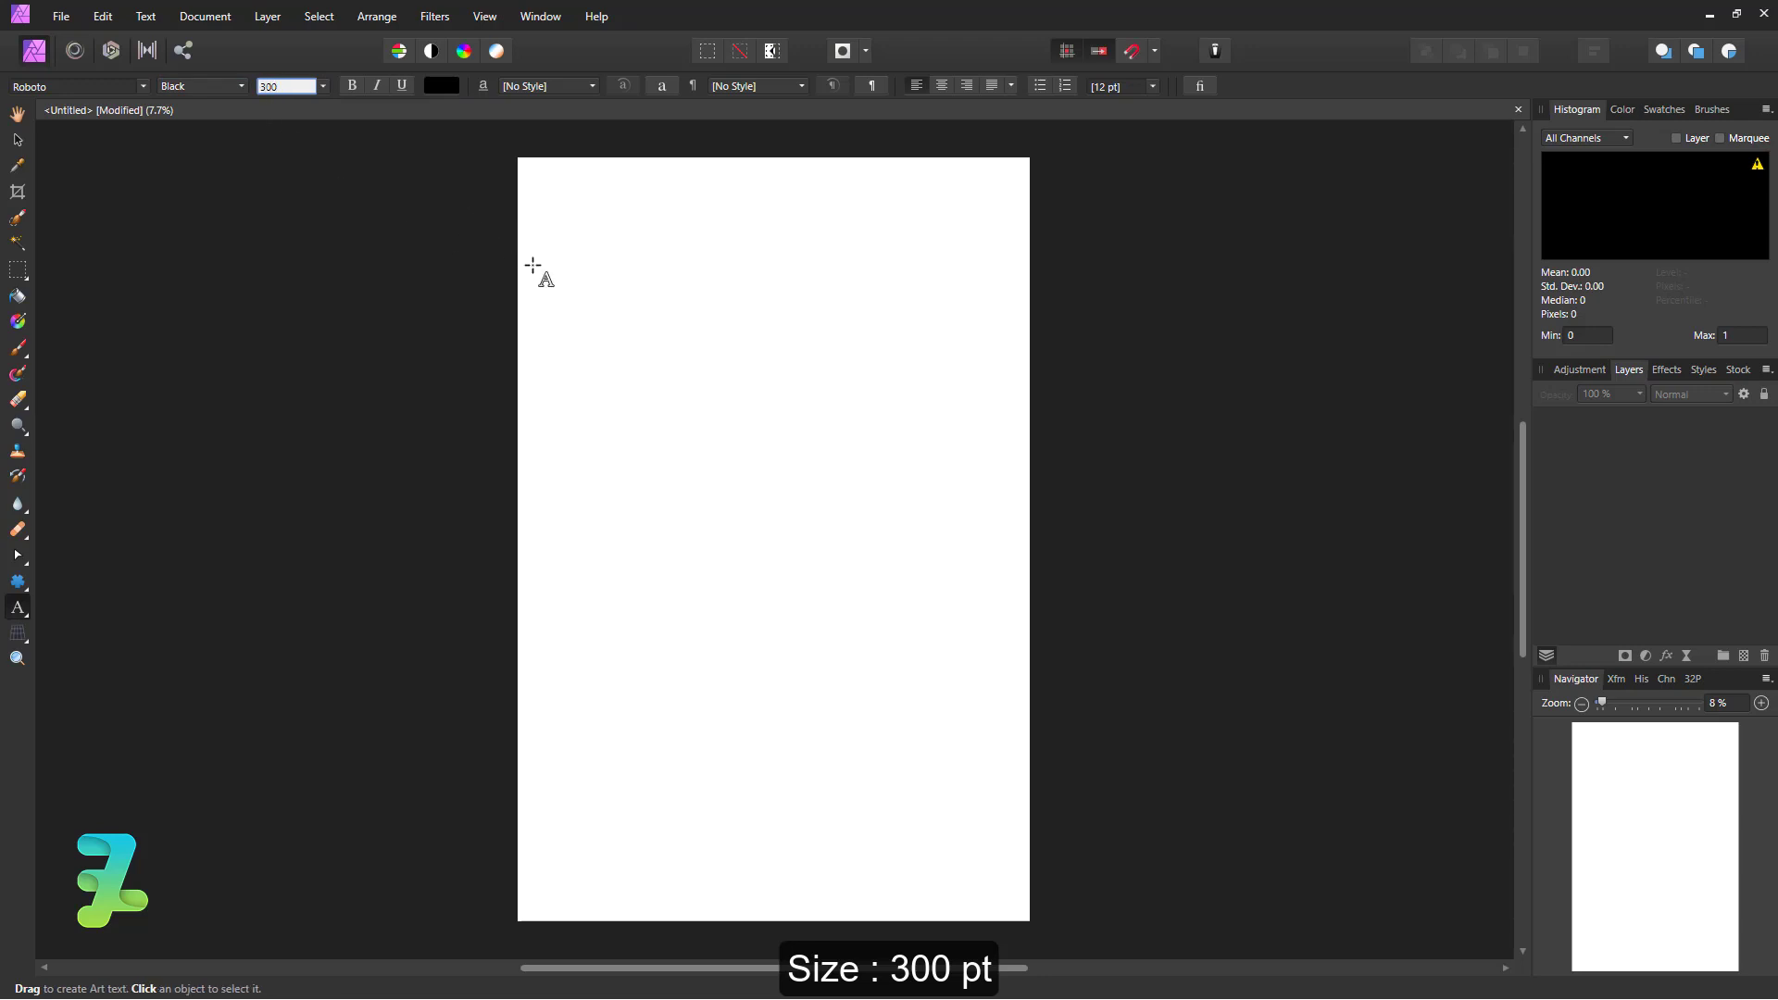
- Type 'pos' near the page's top-left and nudge it slightly right and down
{"action": "left_click", "coordinate": [550, 240]}
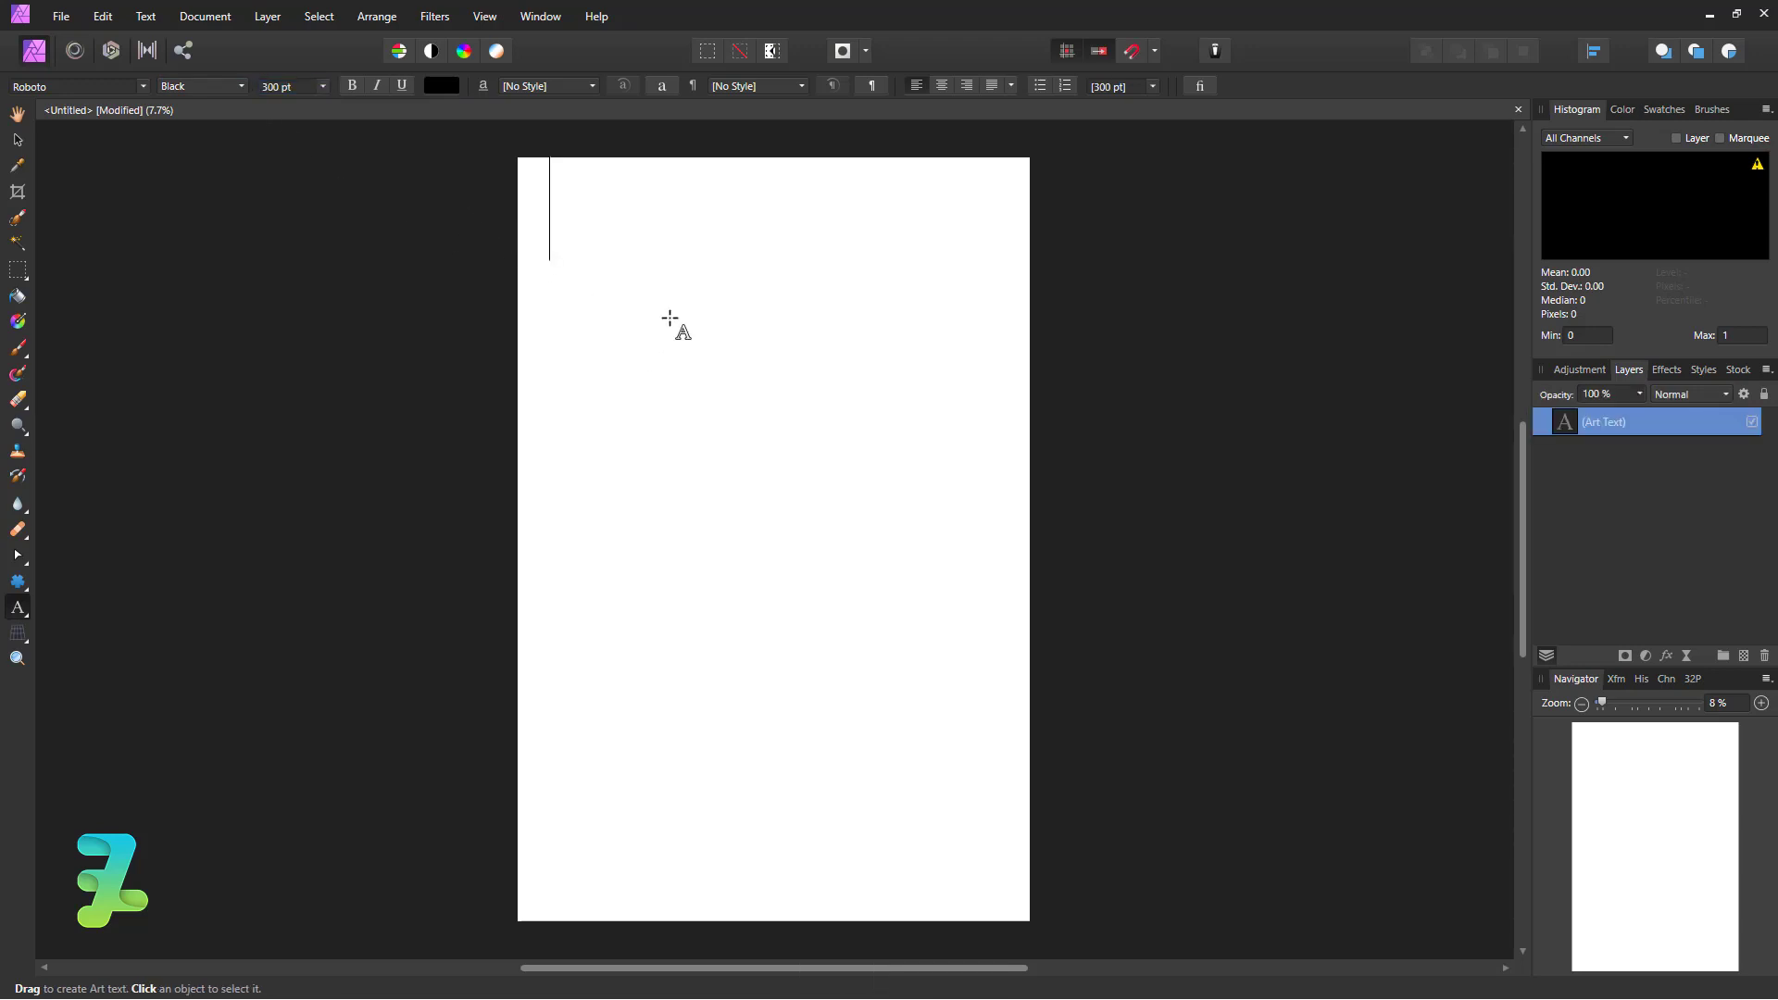
{"action": "type", "text": "po"}
{"action": "type", "text": "s"}
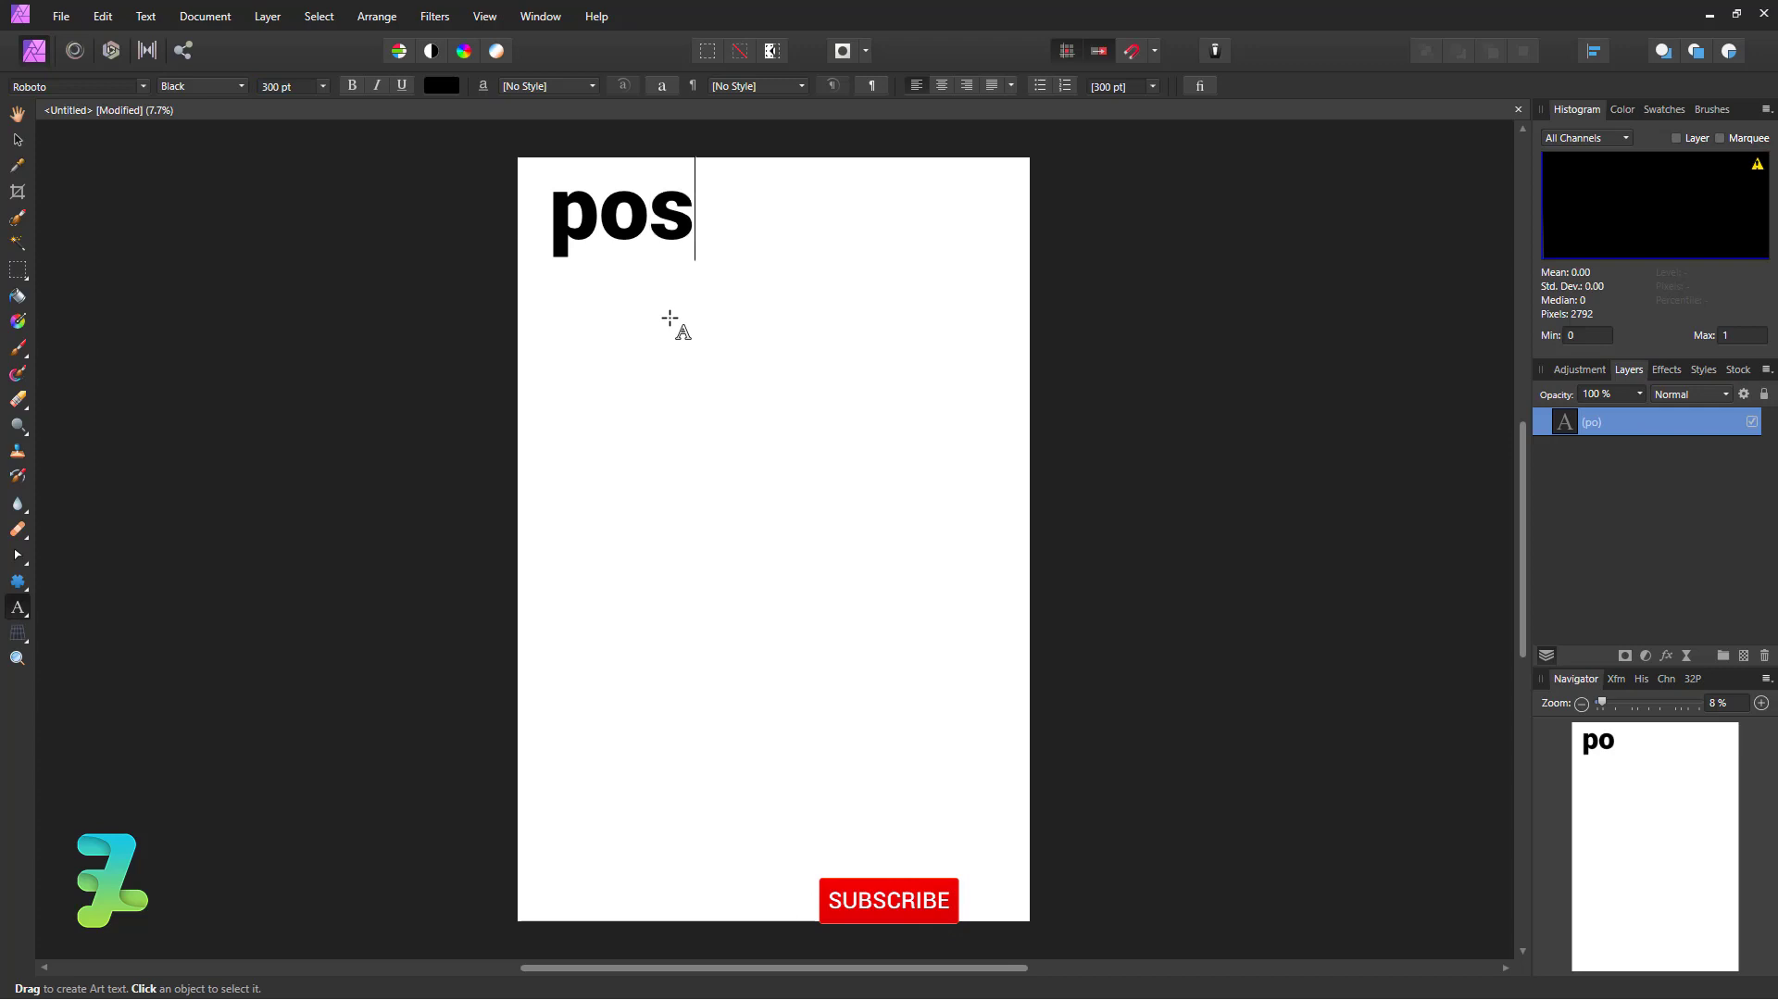
{"action": "key", "text": "Escape"}
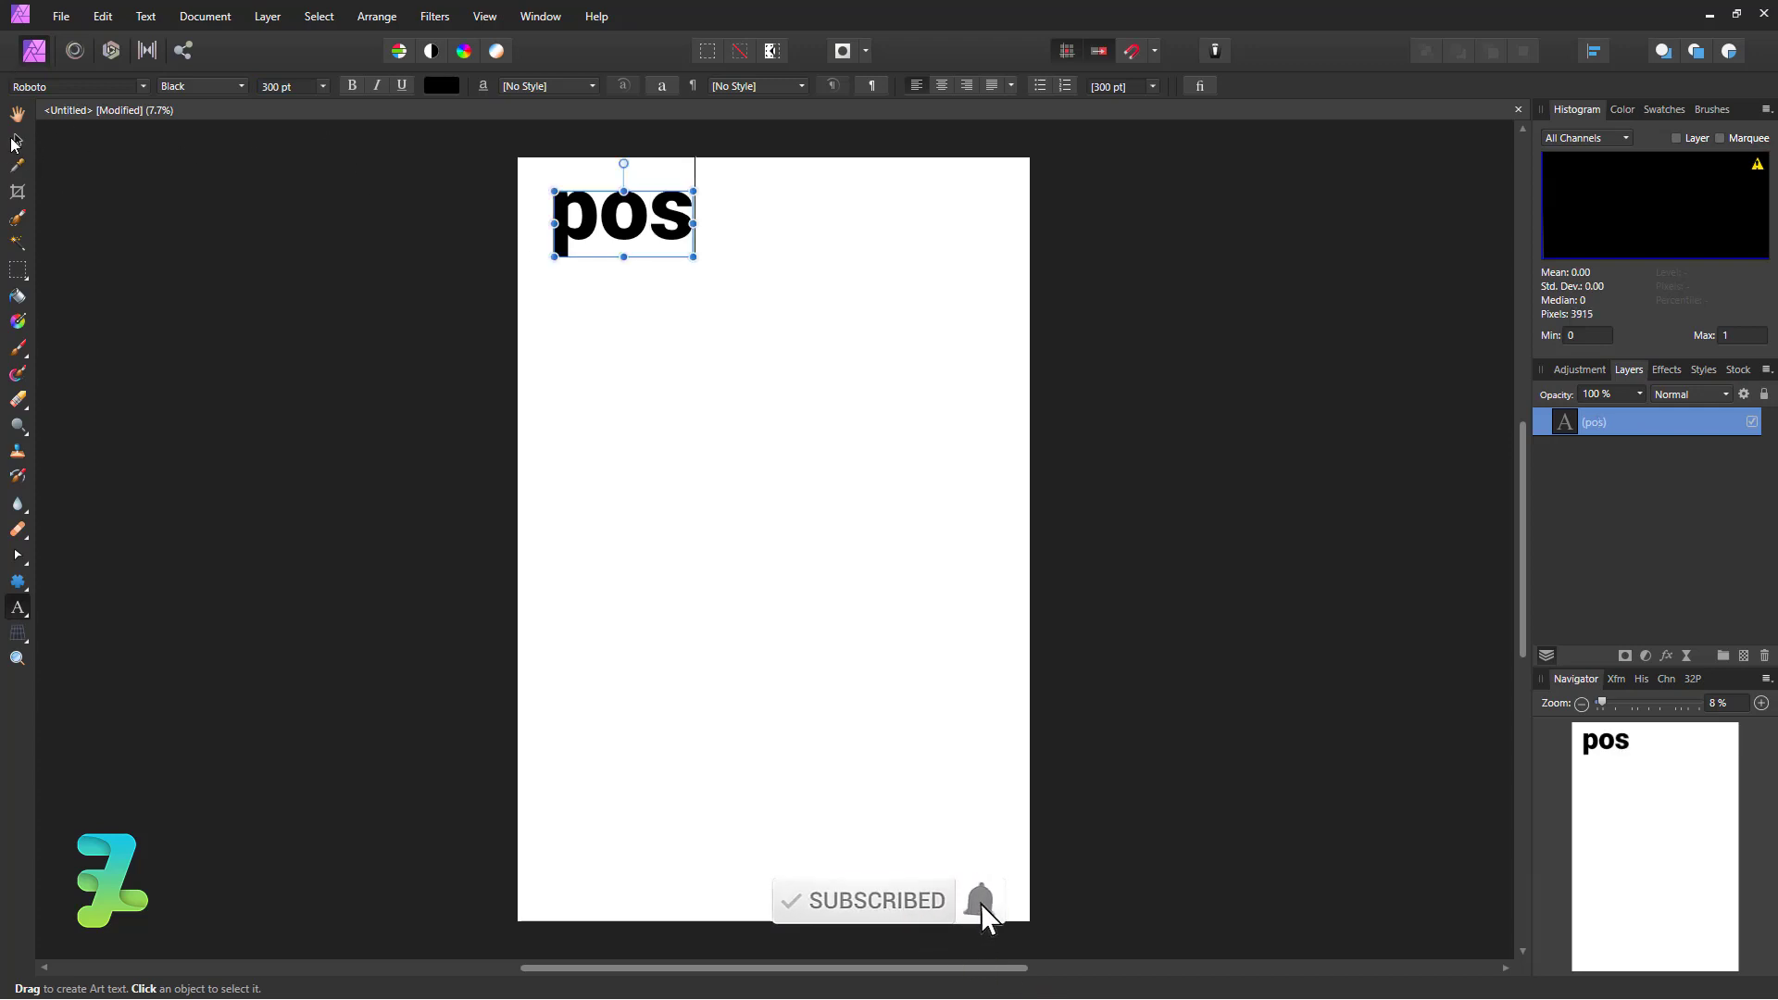
{"action": "left_click", "coordinate": [17, 141]}
{"action": "mouse_move", "coordinate": [641, 226]}
{"action": "left_mouse_down"}
{"action": "mouse_move", "coordinate": [663, 239]}
{"action": "mouse_move", "coordinate": [646, 231]}
{"action": "left_mouse_up"}
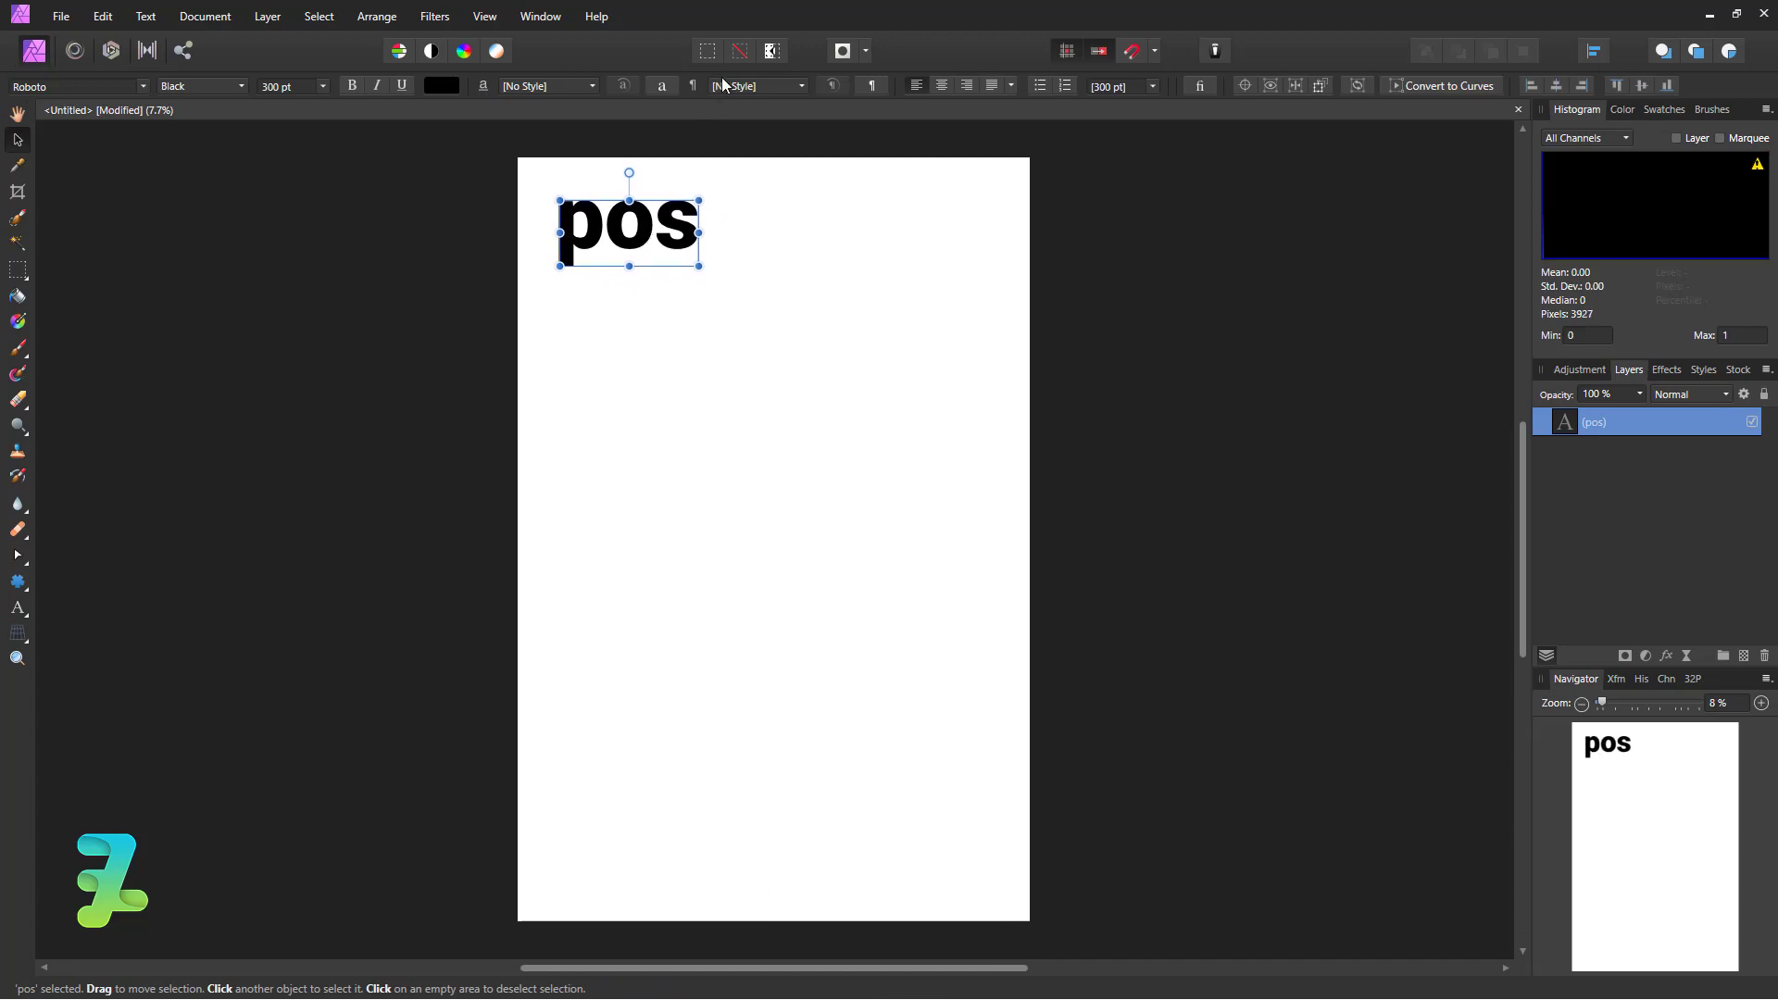
{"action": "left_click", "coordinate": [707, 51]}
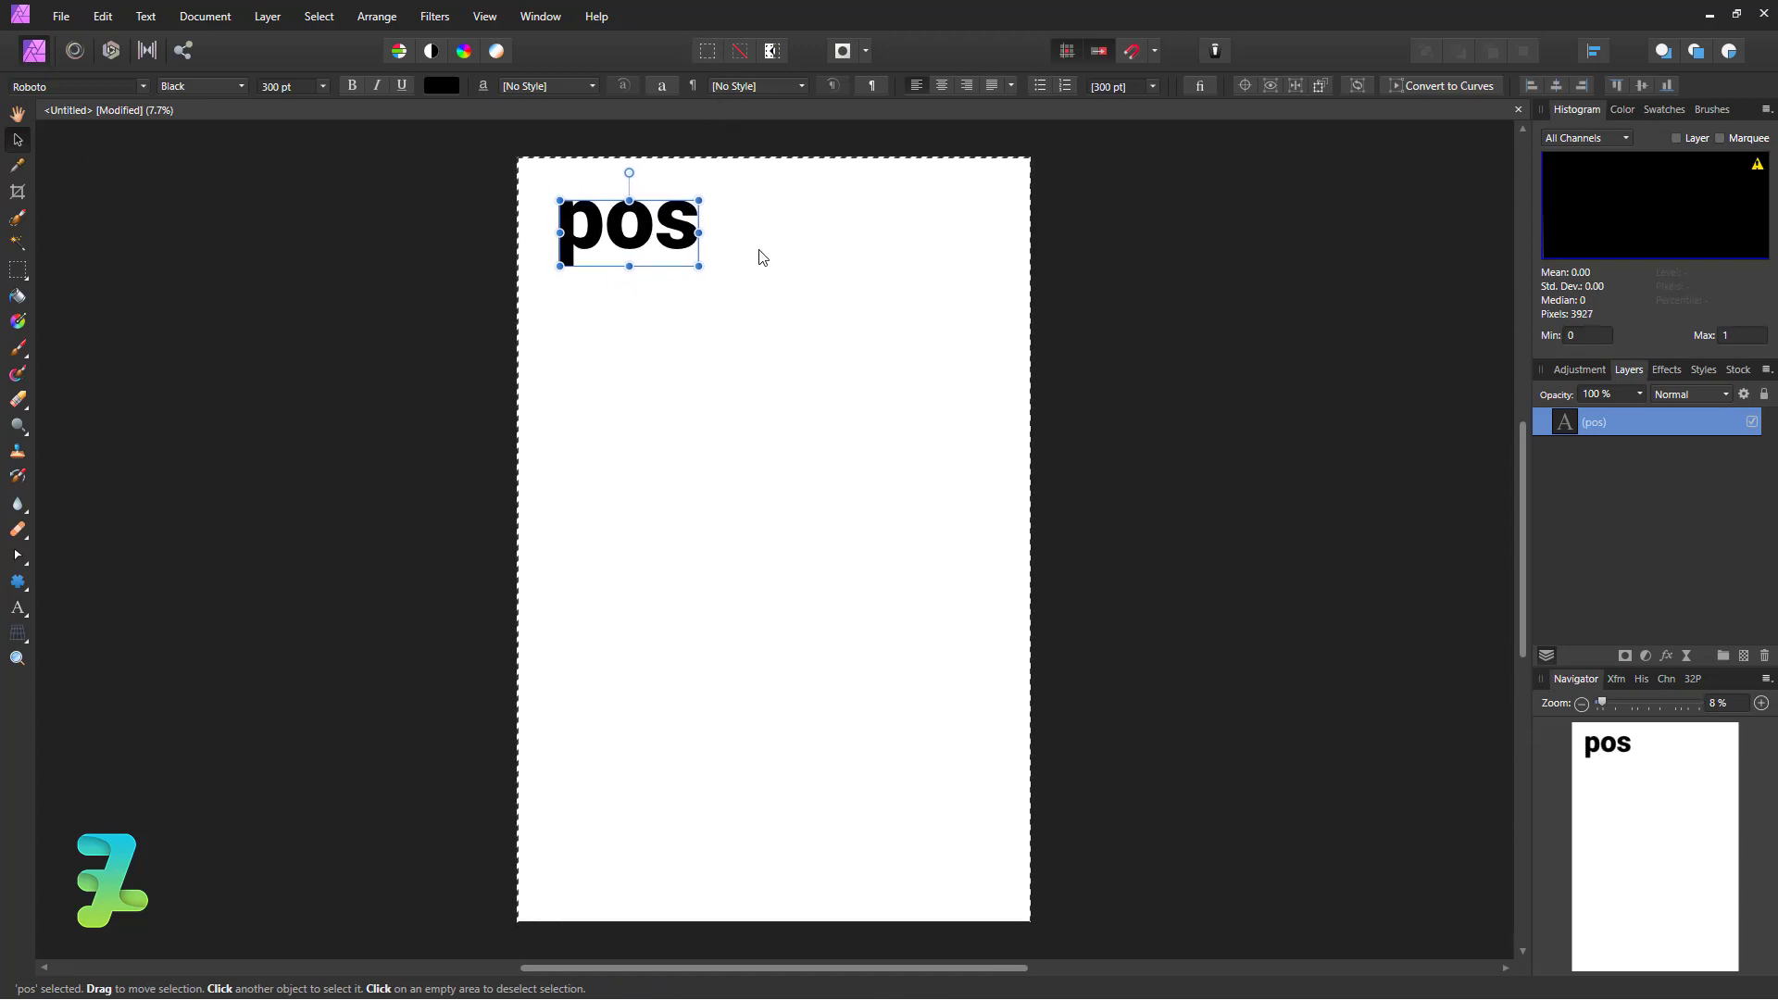
{"action": "key", "text": "ctrl+d"}
- Rasterize the pos text layer into pixels
{"action": "left_click", "coordinate": [9, 276]}
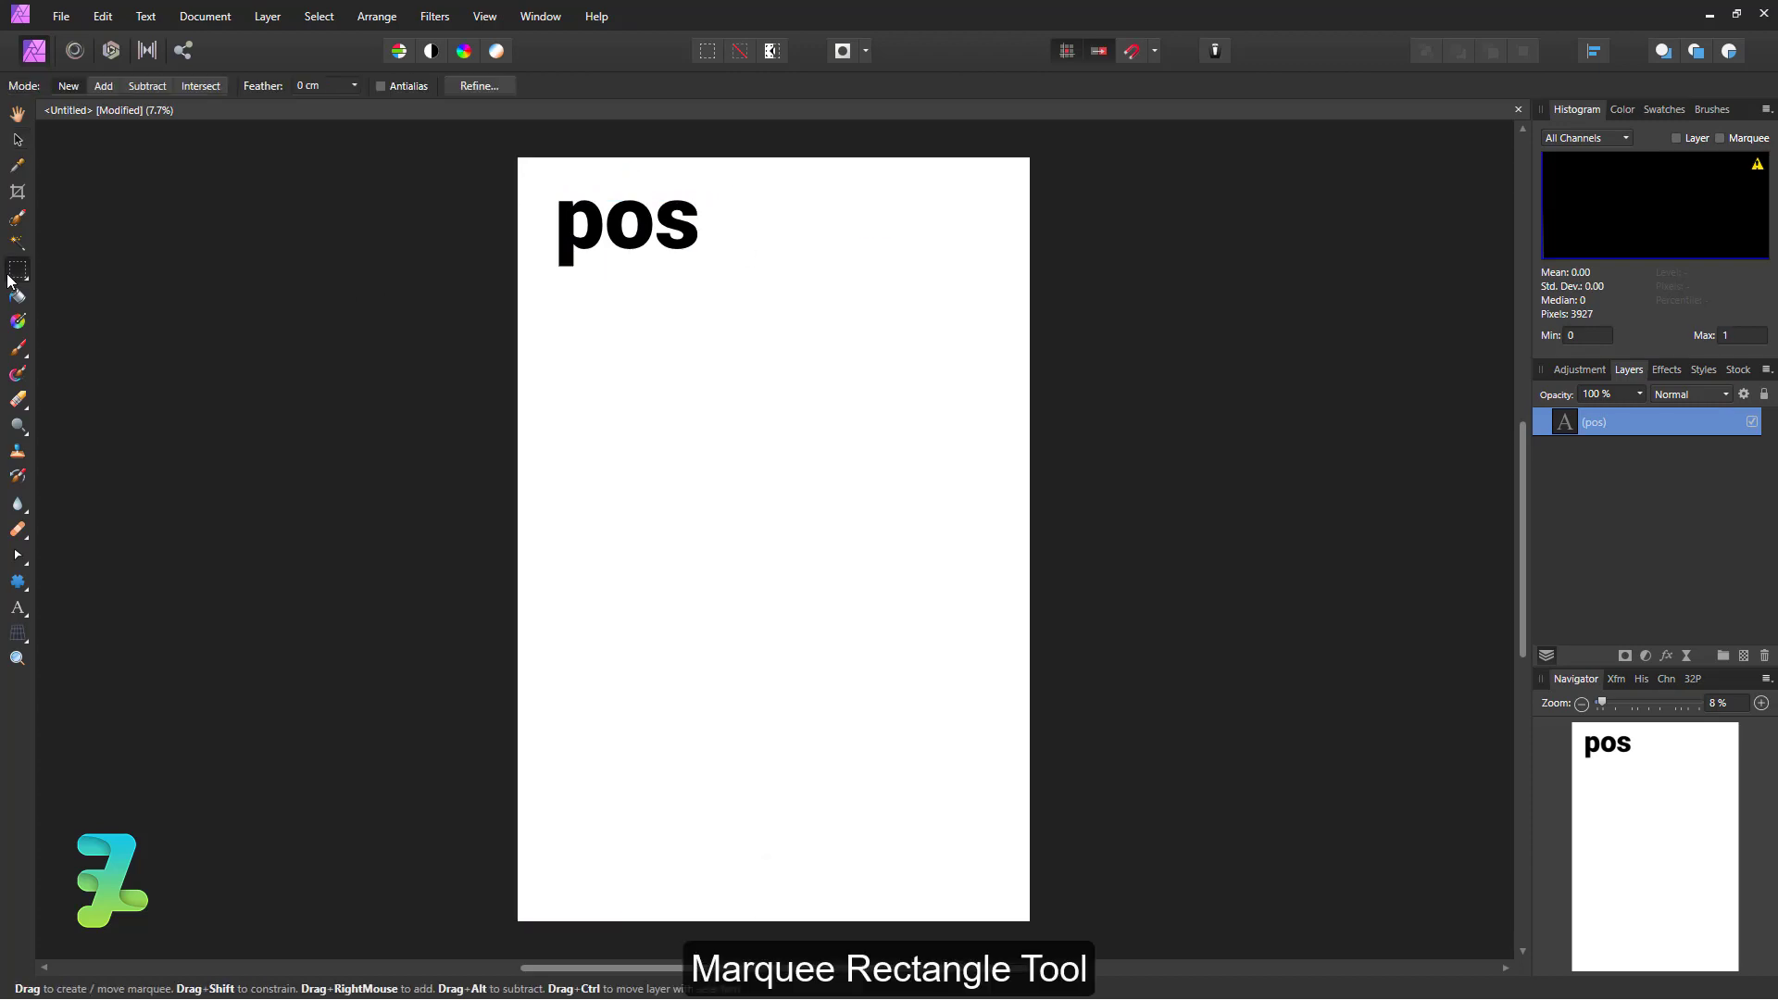
{"action": "right_click", "coordinate": [1697, 423]}
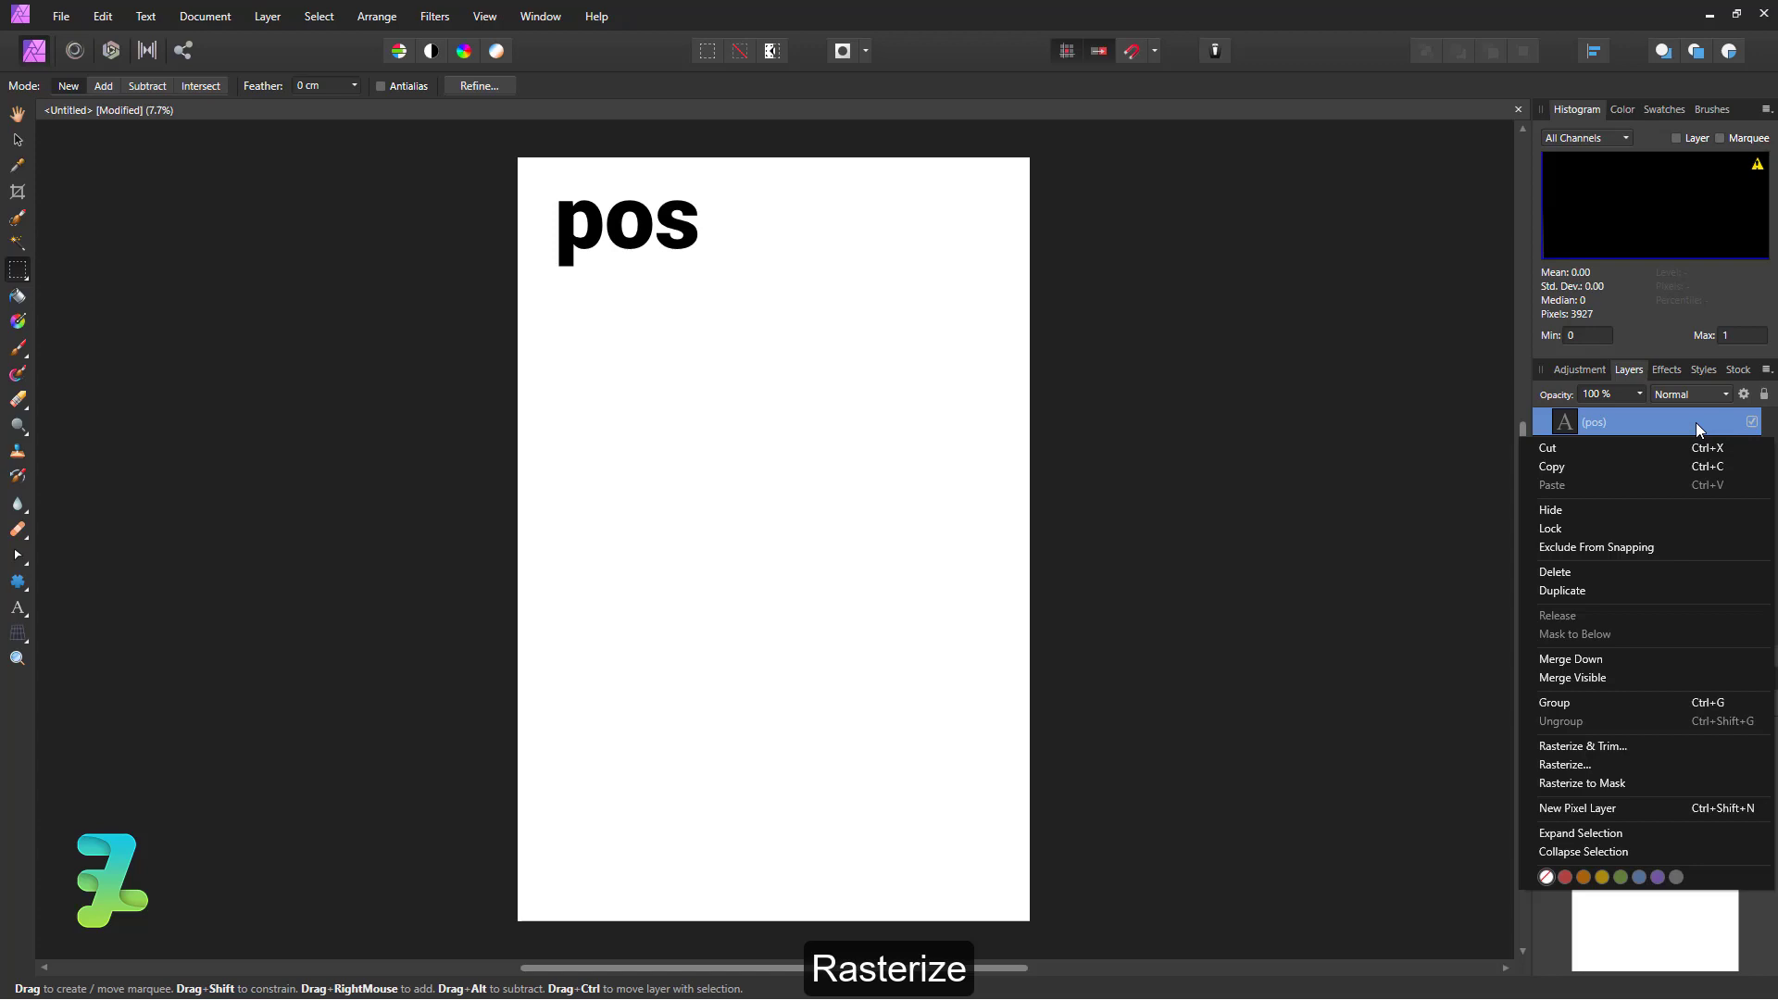
{"action": "left_click", "coordinate": [1599, 765]}
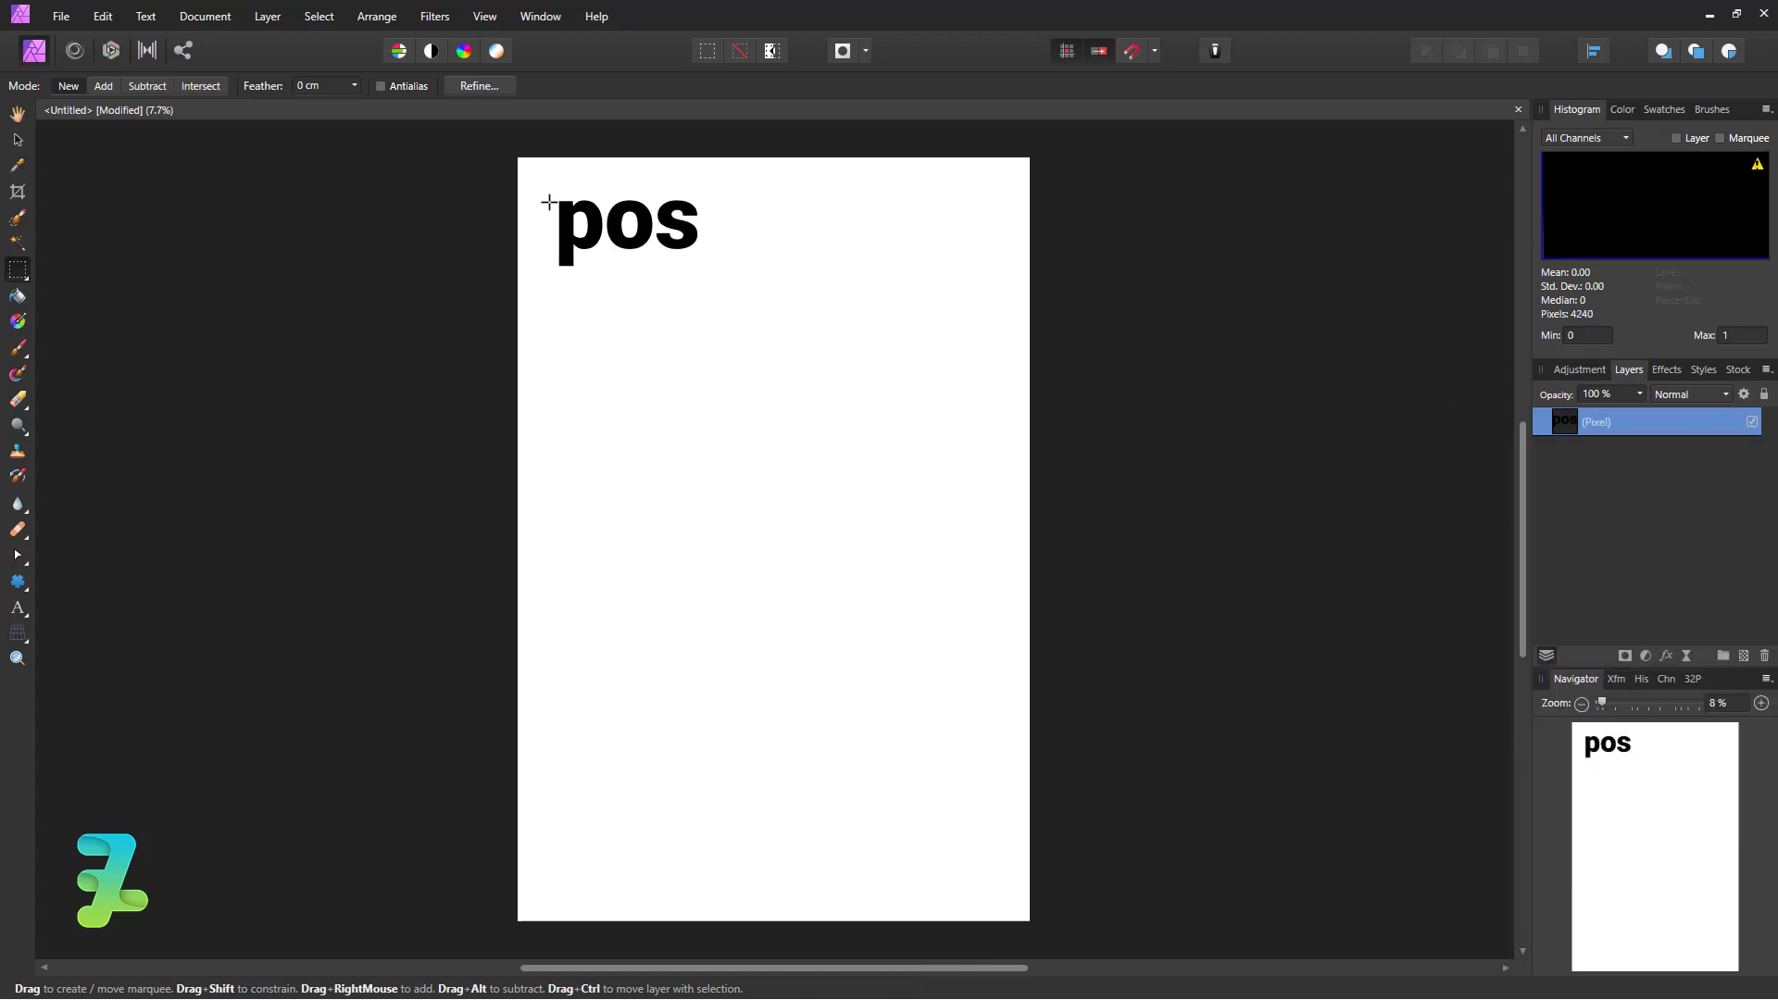
{"action": "scroll", "coordinate": [556, 198], "scroll_direction": "up", "scroll_amount": 2}
{"action": "scroll", "coordinate": [584, 254], "scroll_direction": "up", "scroll_amount": 1}
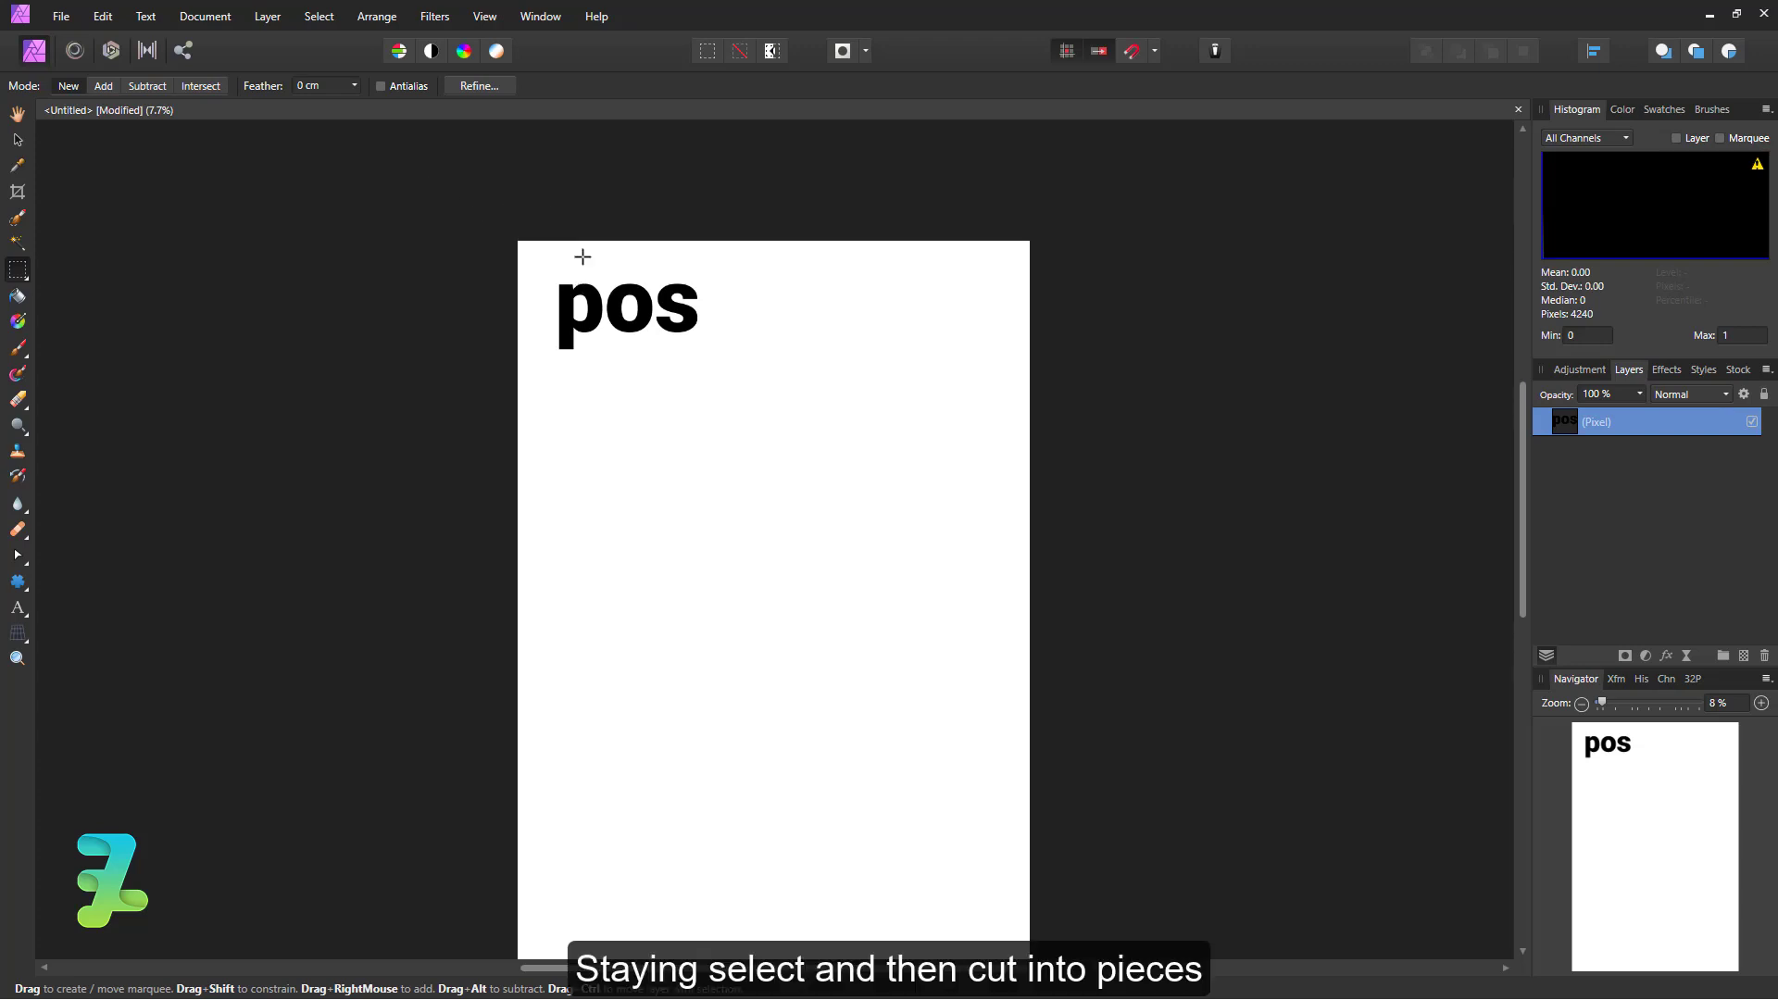
{"action": "scroll", "coordinate": [634, 214], "scroll_direction": "down", "scroll_amount": 2}
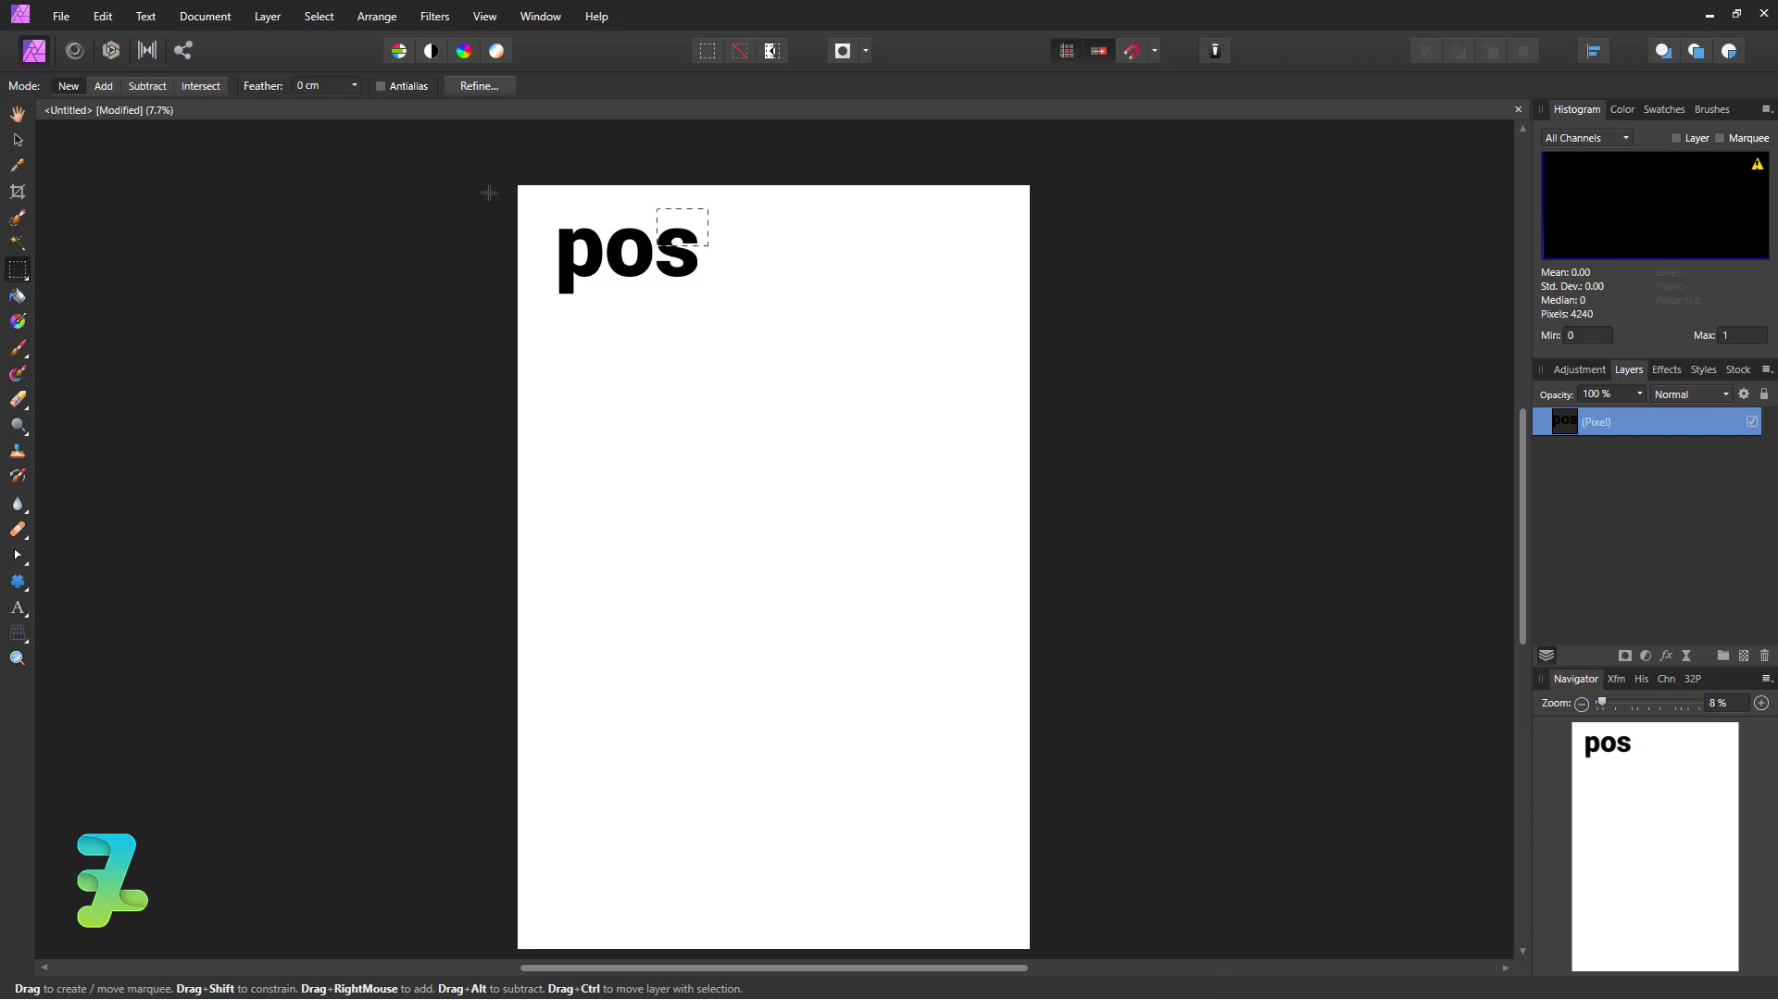
- Slide the selected top slice of the s up and right, then deselect
{"action": "left_click", "coordinate": [19, 141]}
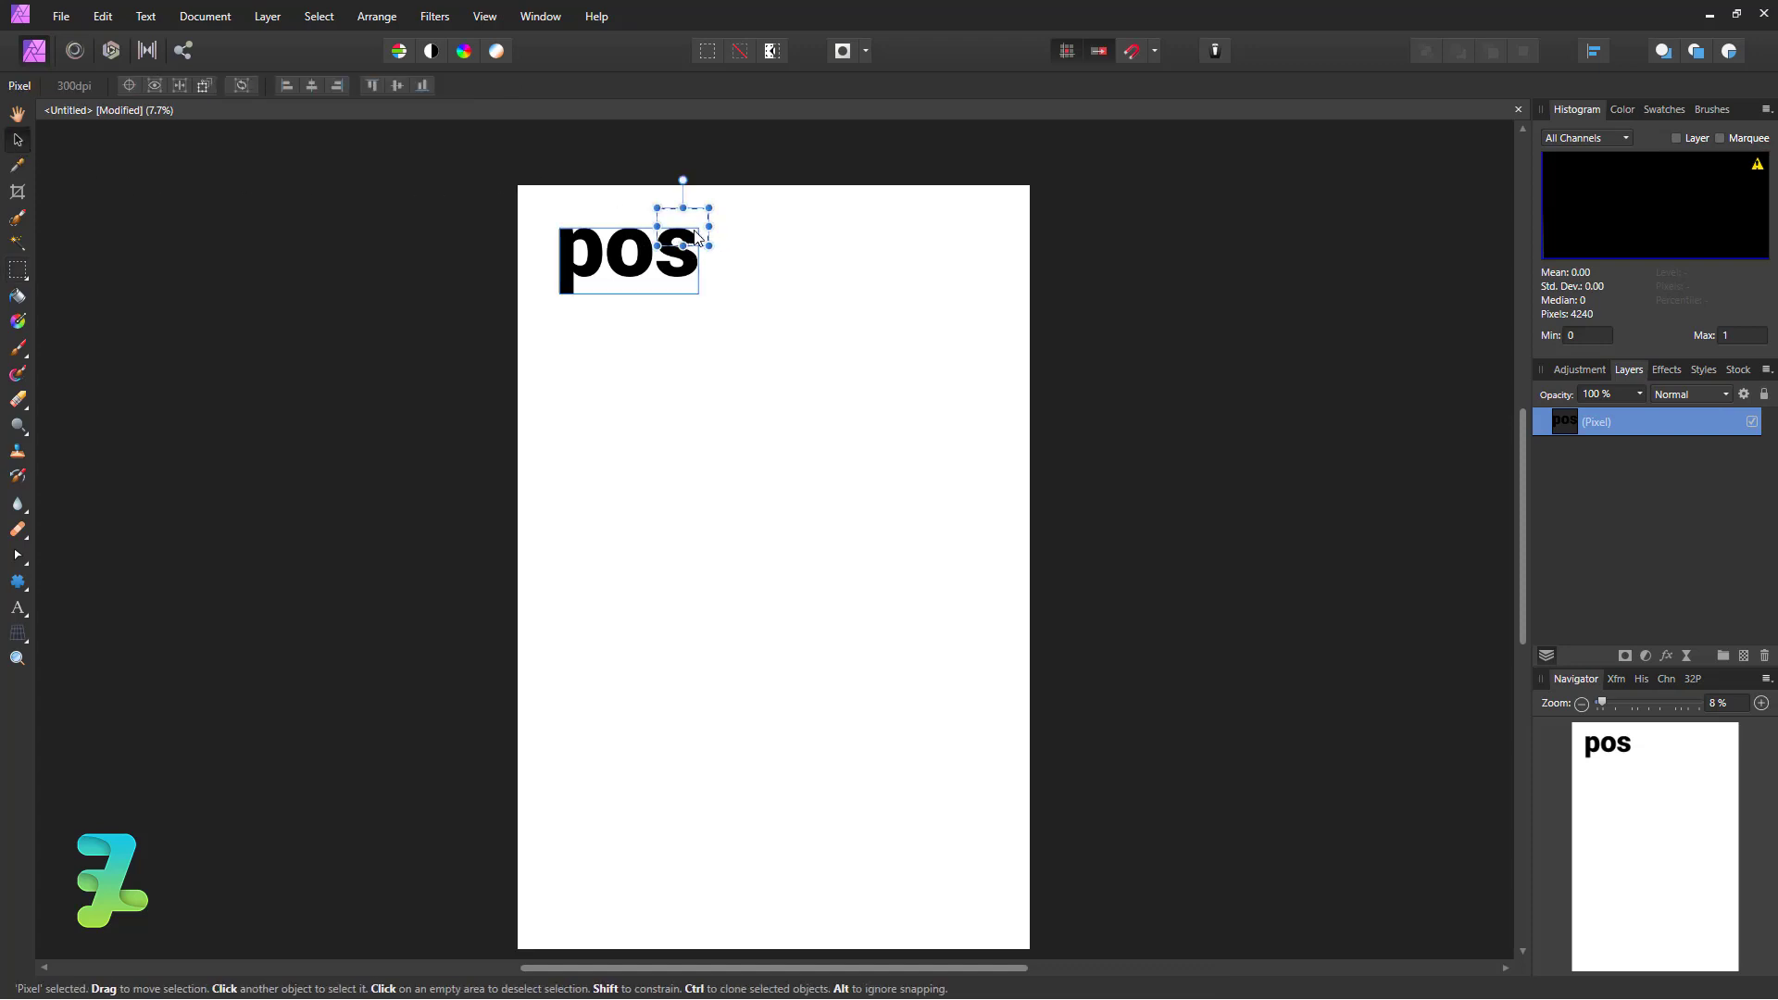
{"action": "left_click_drag", "start_coordinate": [699, 239], "coordinate": [706, 233]}
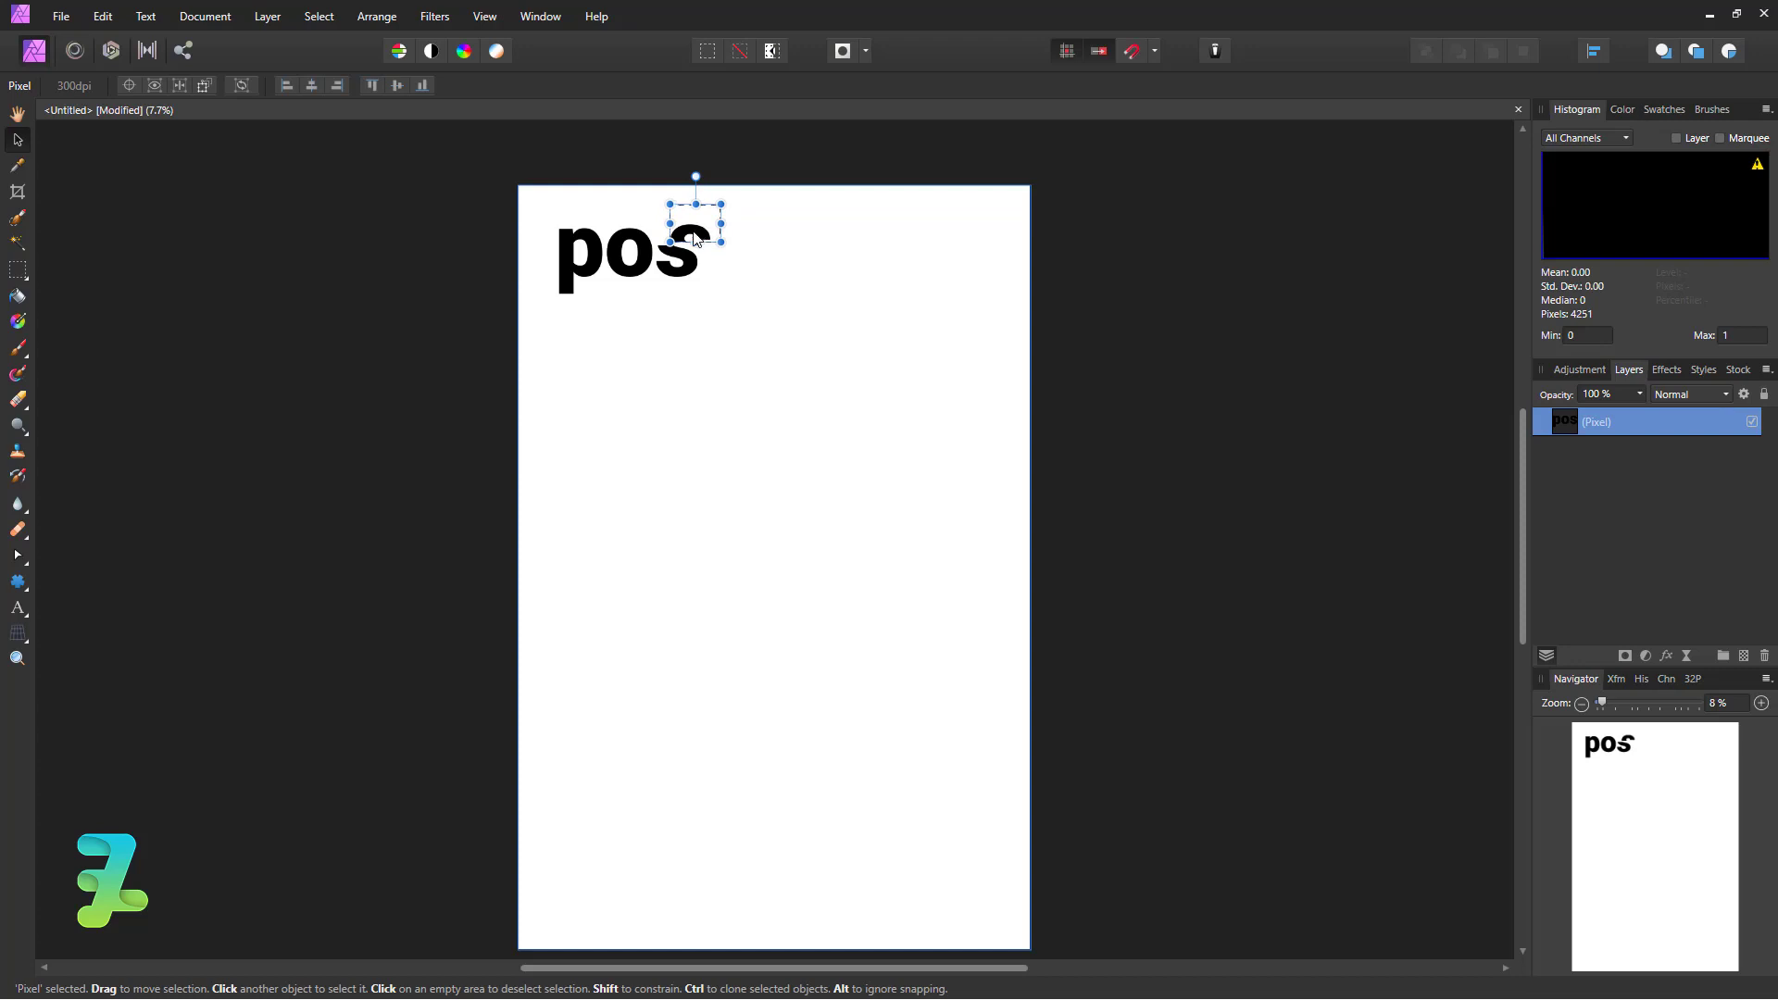
{"action": "key", "text": "ctrl+d"}
{"action": "key", "text": "ctrl+equal"}
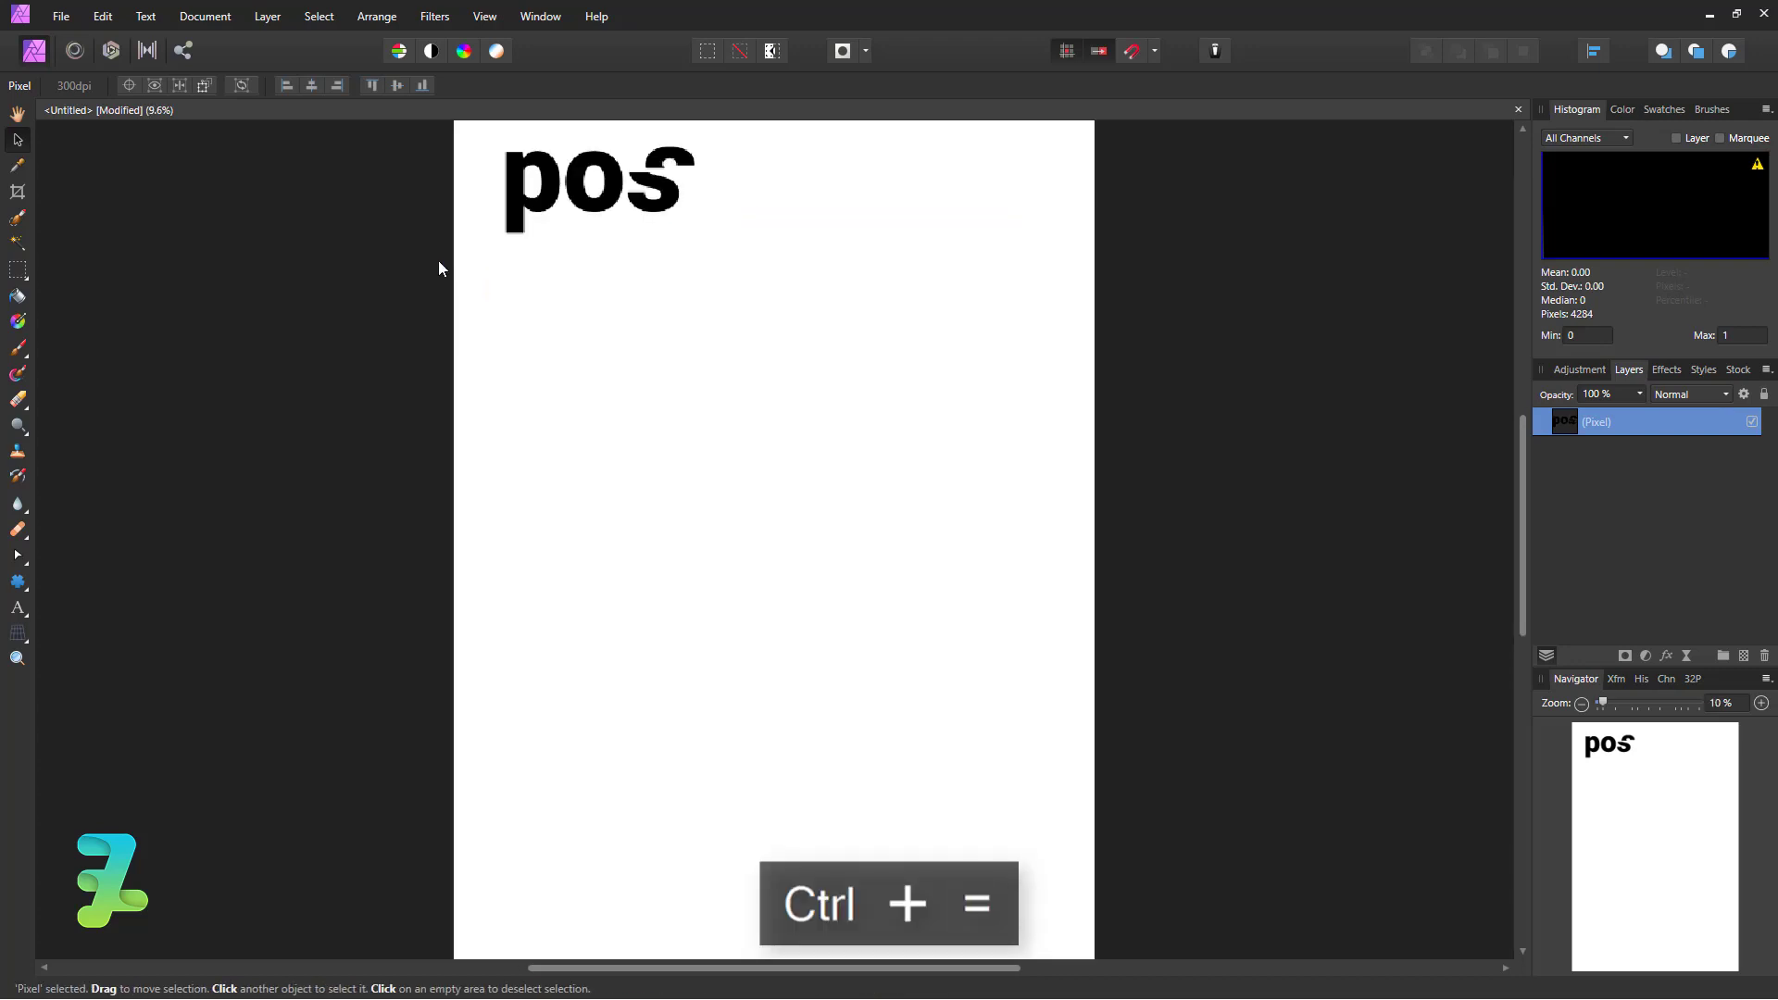
{"action": "scroll", "coordinate": [508, 278], "scroll_direction": "up", "scroll_amount": 1}
{"action": "scroll", "coordinate": [508, 278], "scroll_direction": "up", "scroll_amount": 2}
{"action": "scroll", "coordinate": [509, 282], "scroll_direction": "down", "scroll_amount": 1}
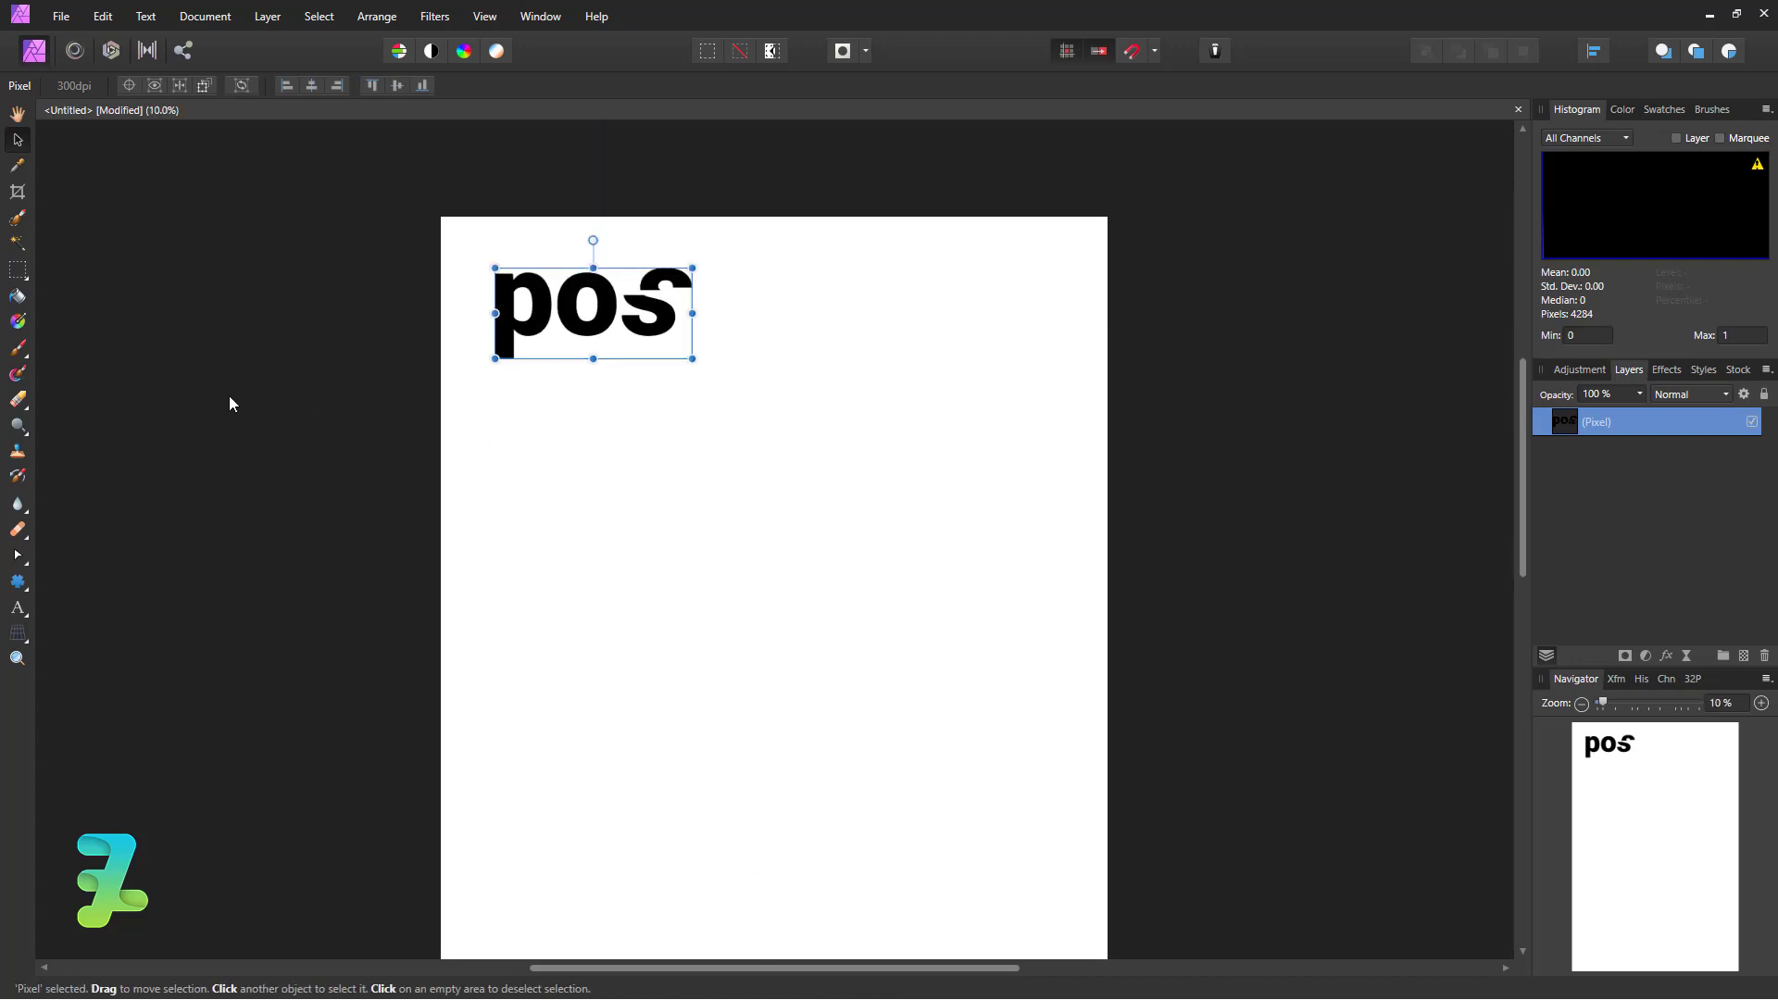
- Cut off the top of the p, shift it left and up, and nudge the word
{"action": "key", "text": "m"}
{"action": "left_click", "coordinate": [26, 278]}
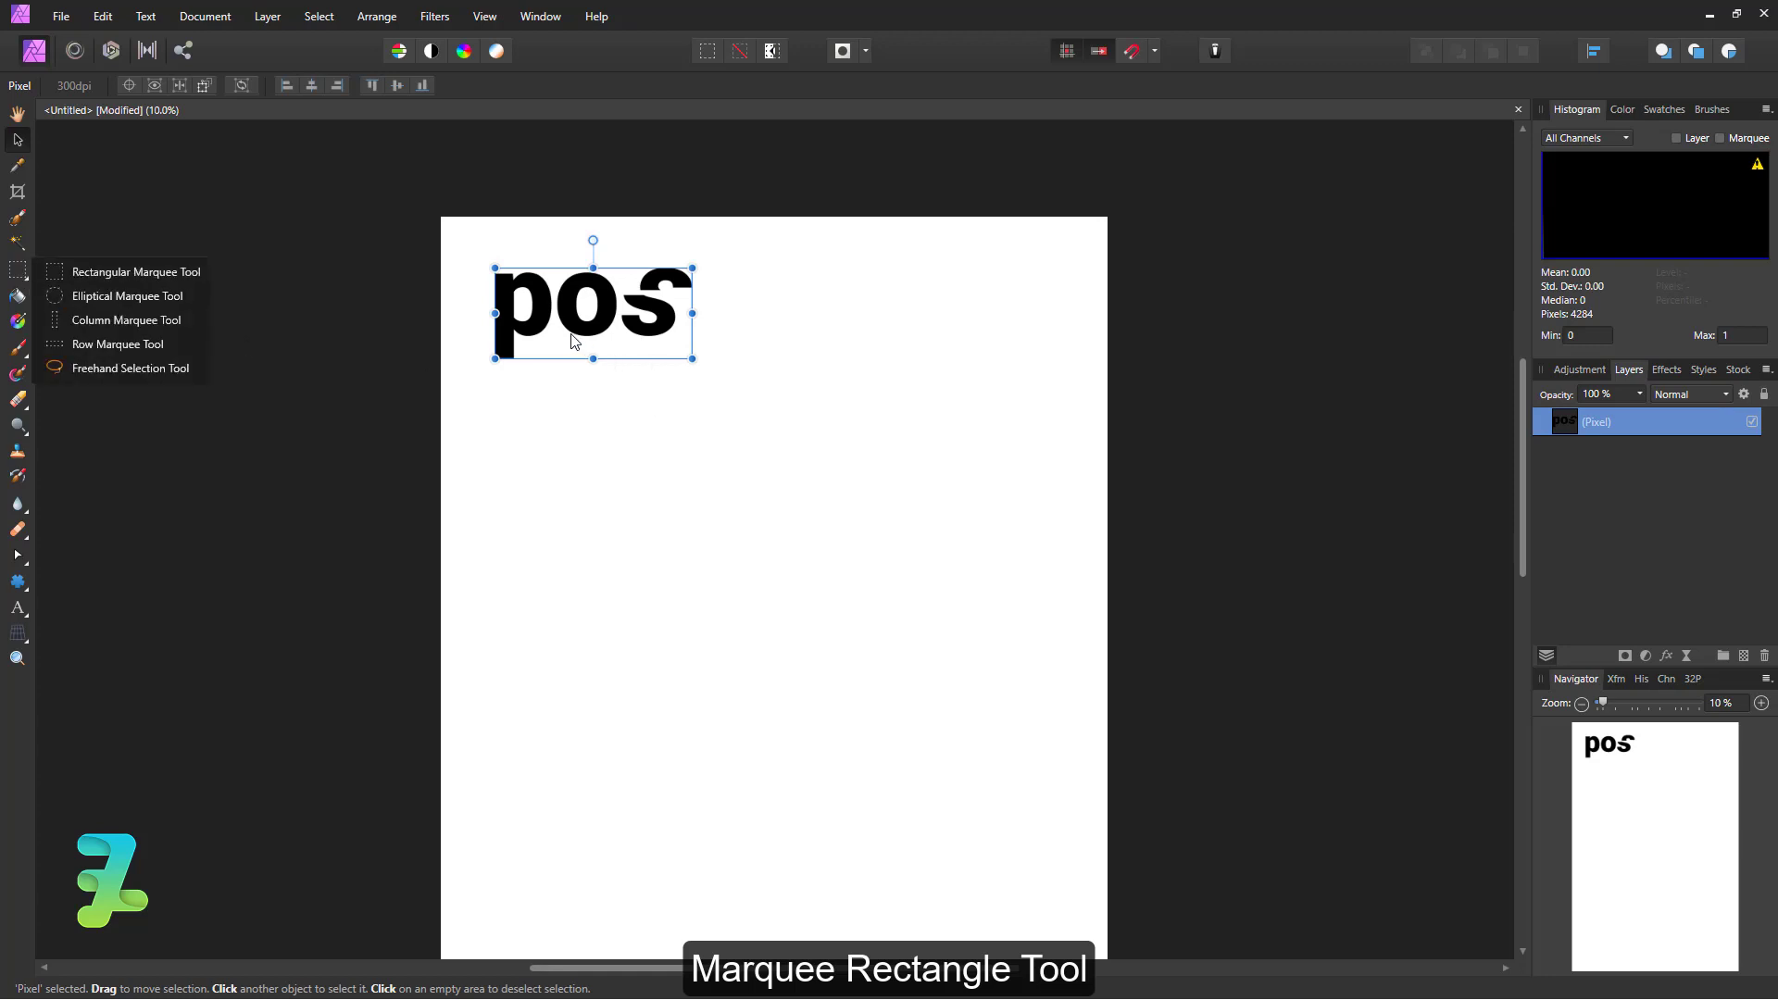
{"action": "left_click", "coordinate": [95, 271]}
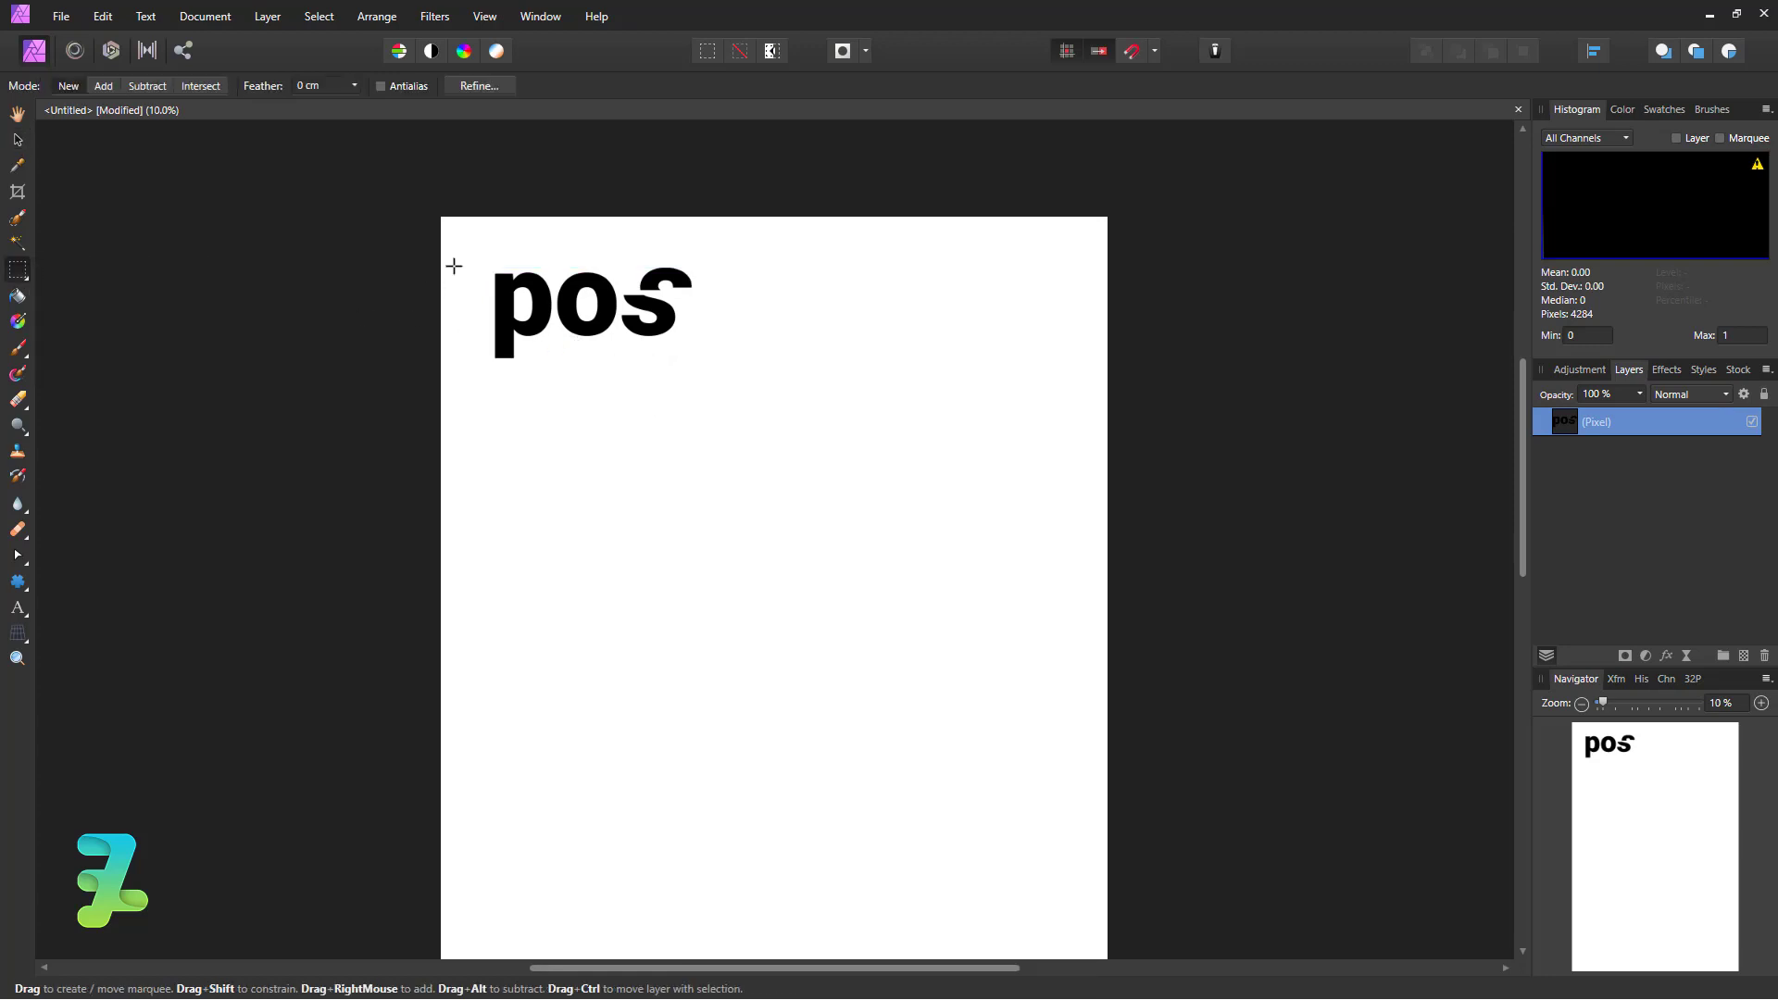
{"action": "left_click_drag", "start_coordinate": [459, 253], "coordinate": [538, 291]}
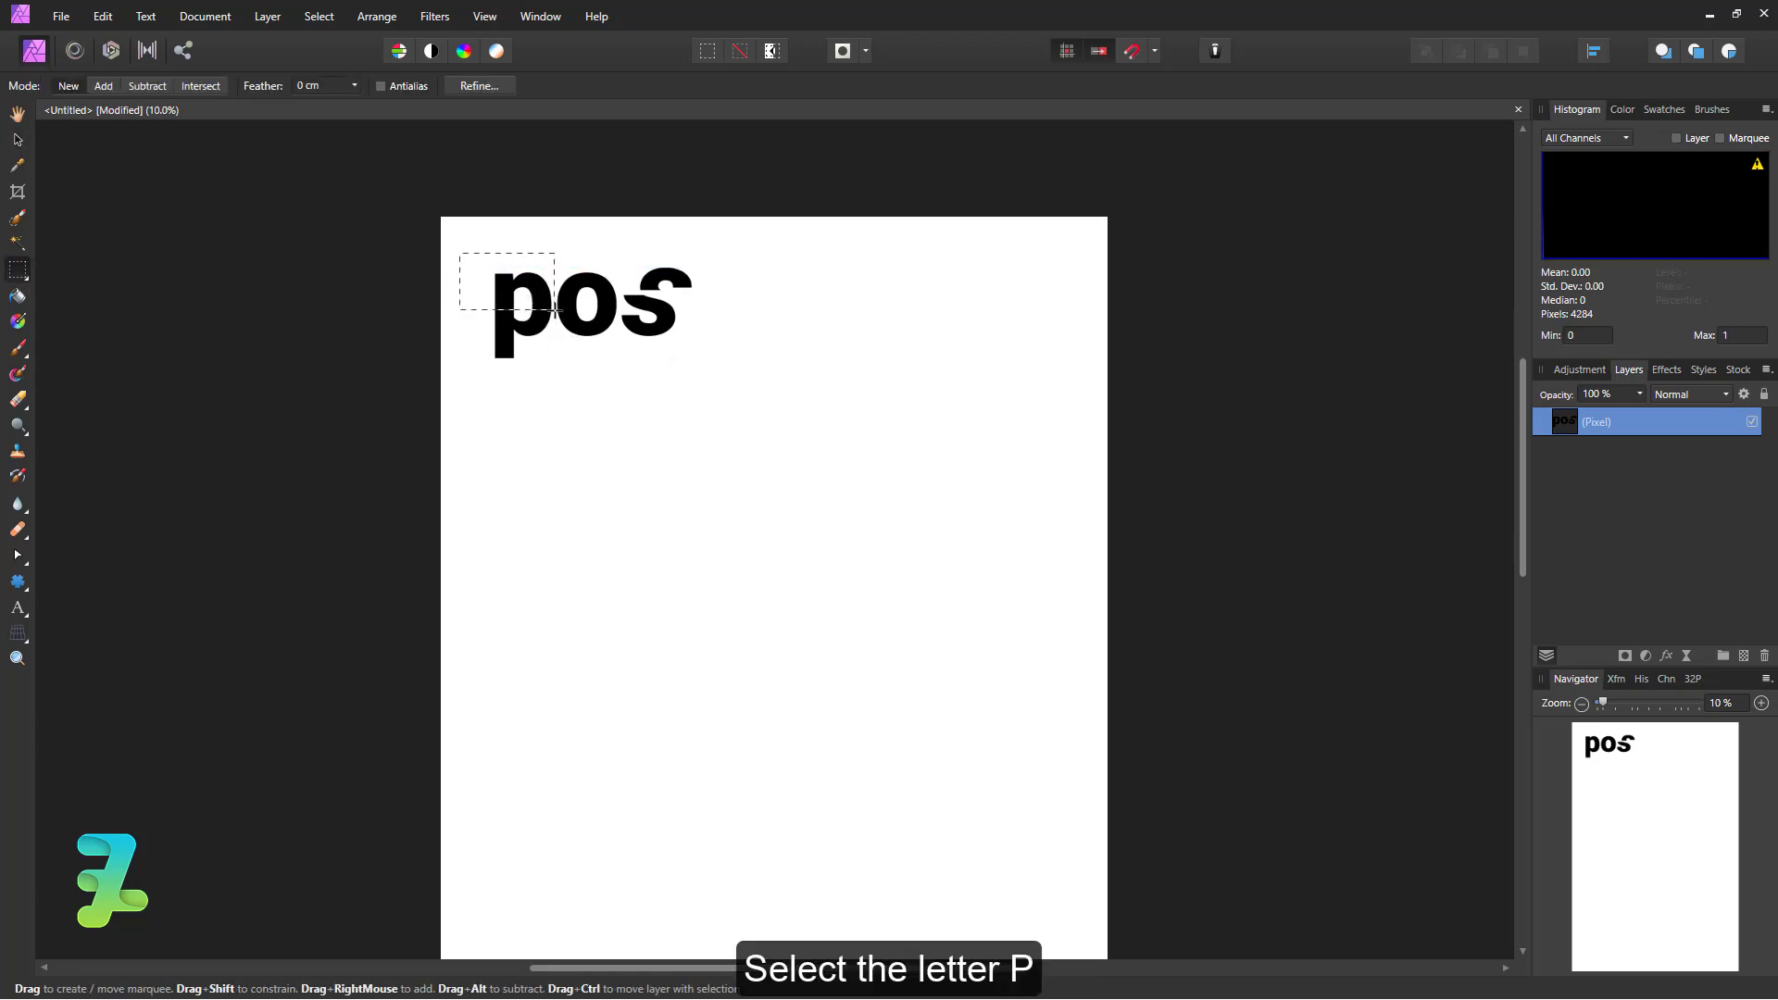
{"action": "key", "text": "v"}
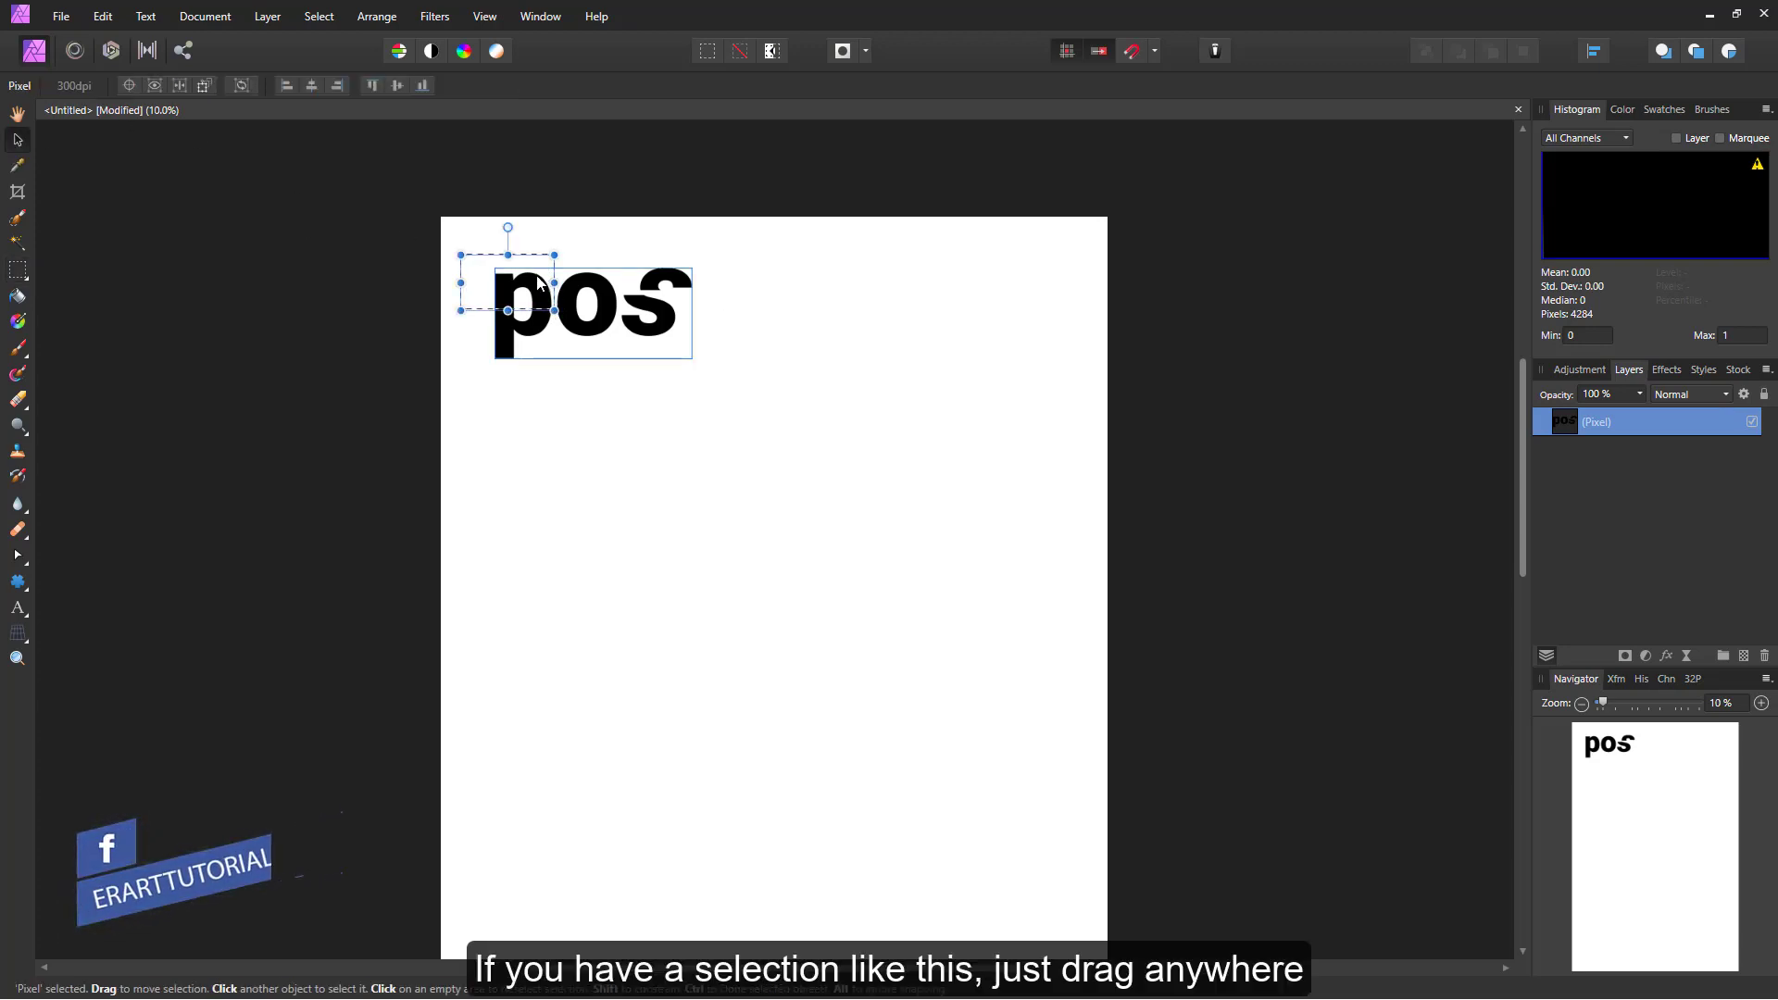
{"action": "left_click_drag", "start_coordinate": [529, 288], "coordinate": [433, 258]}
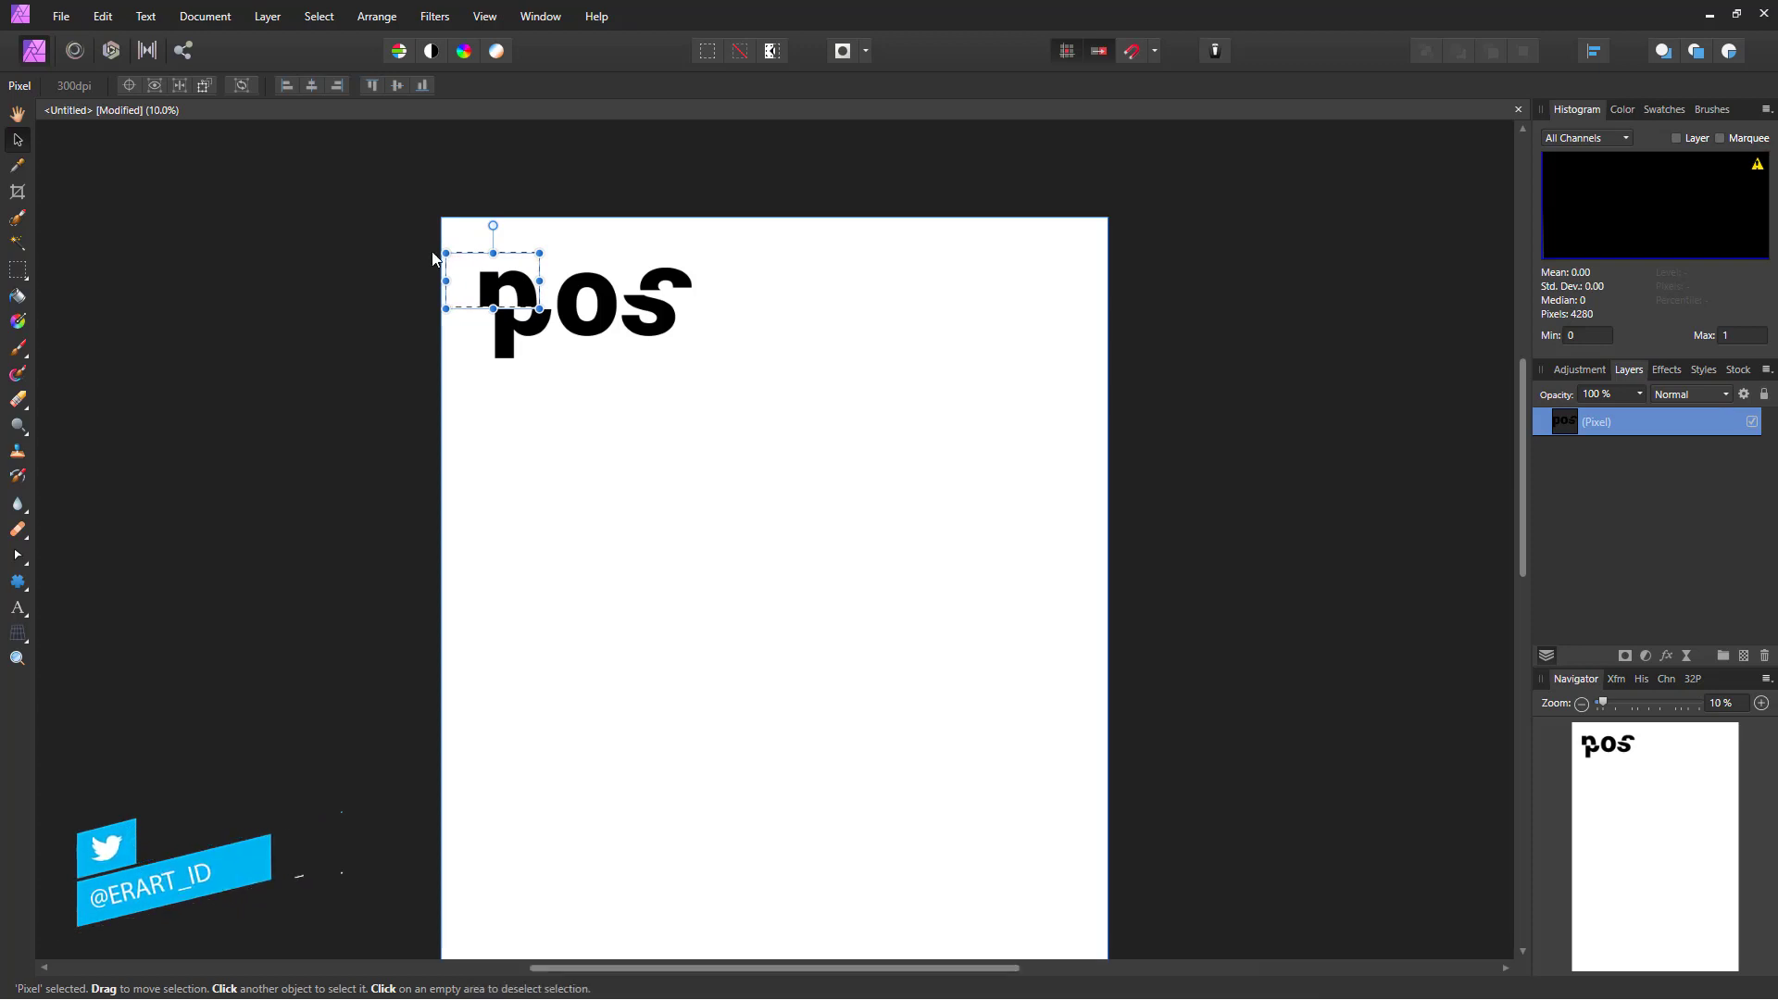
{"action": "key", "text": "ctrl+d"}
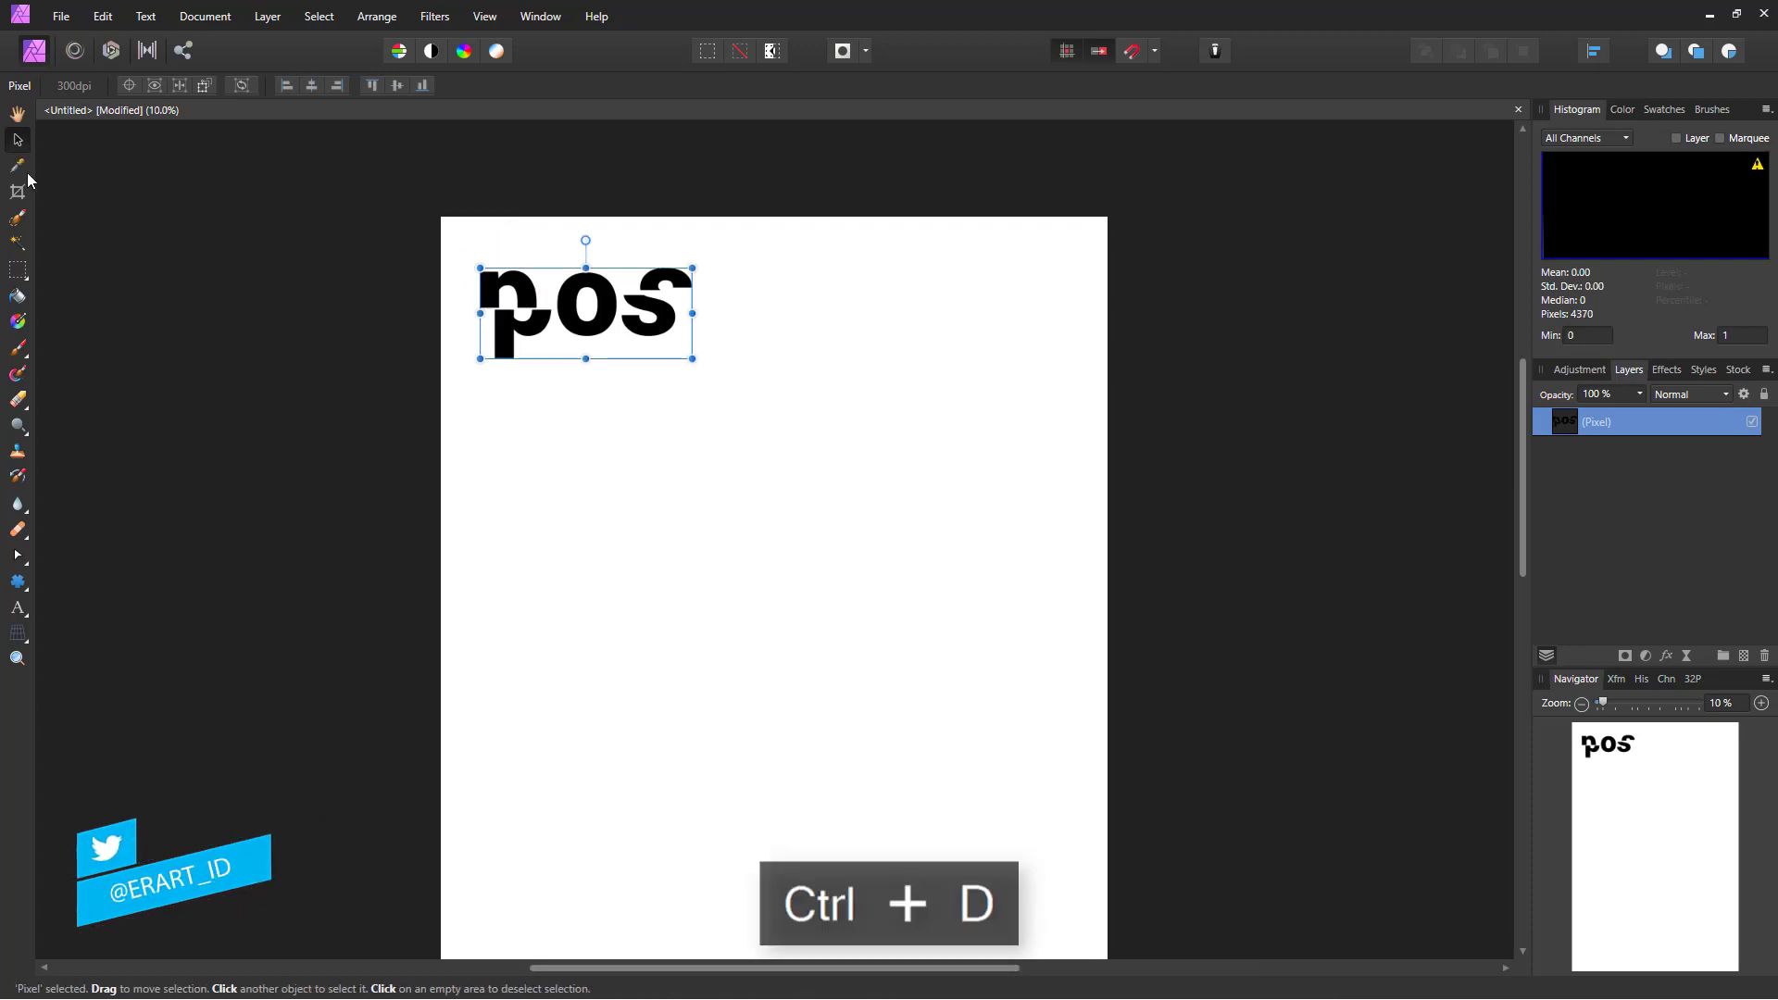
{"action": "left_click_drag", "start_coordinate": [554, 276], "coordinate": [563, 271]}
{"action": "left_click", "coordinate": [18, 270]}
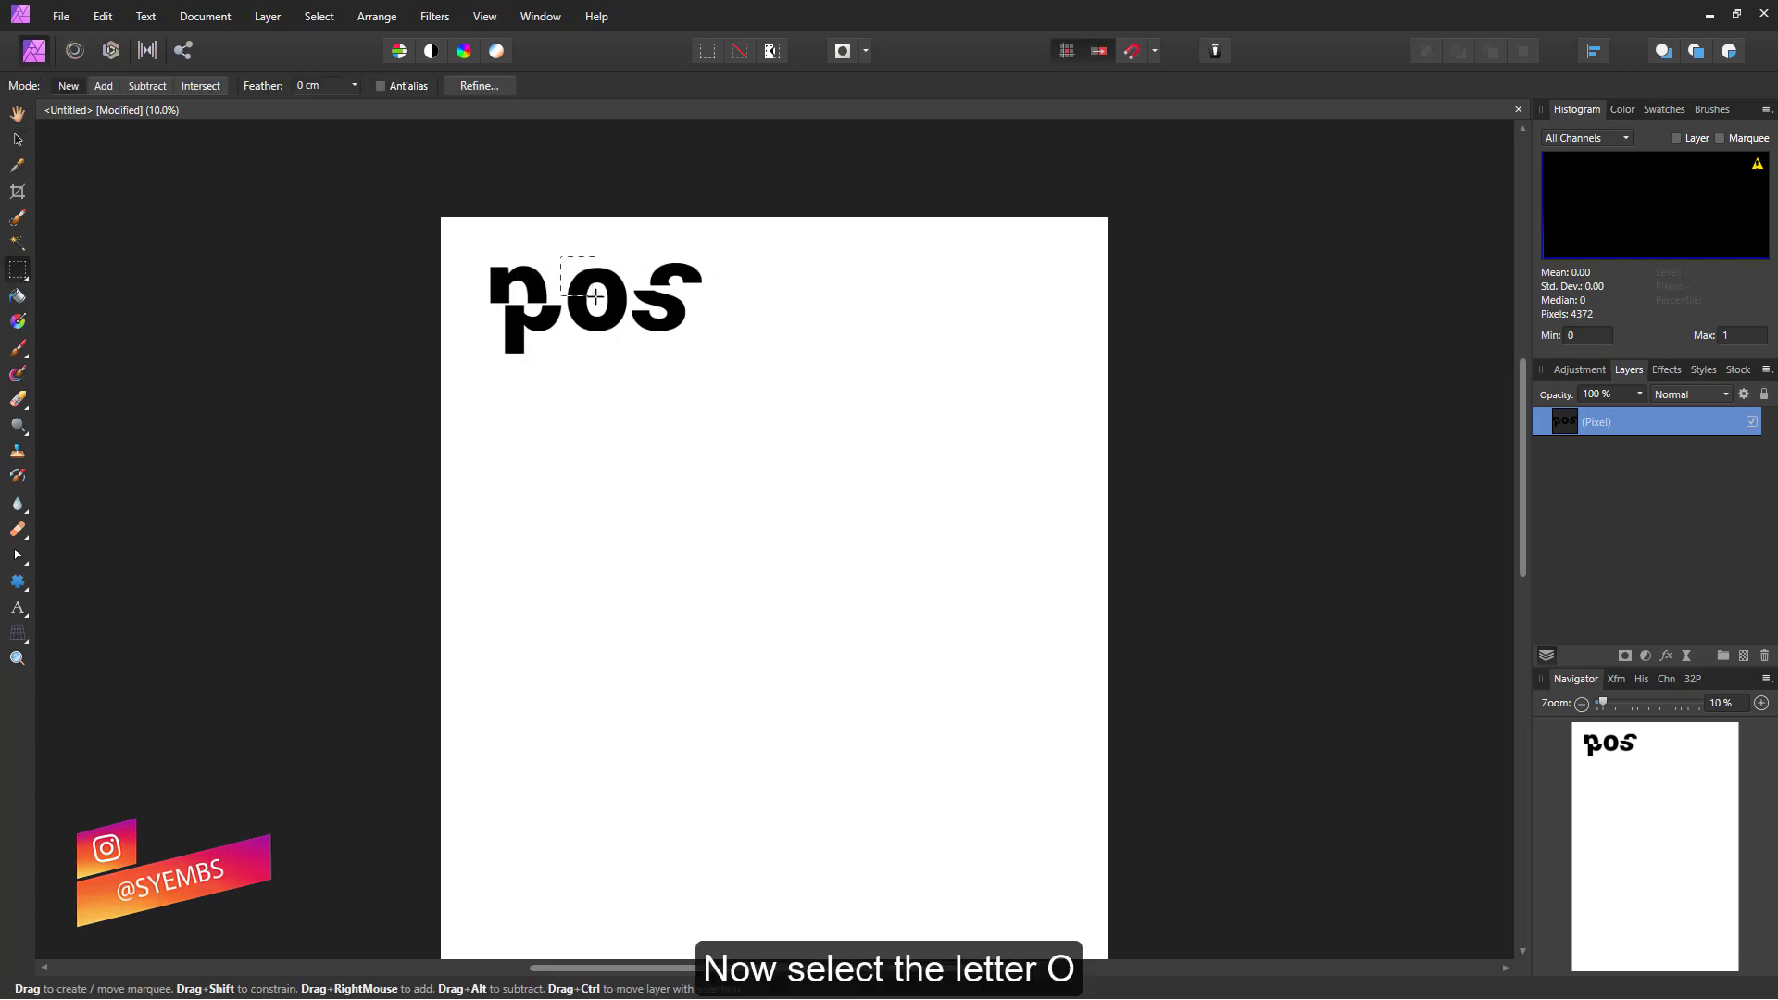
- Offset the top and lower-right pieces of the o so it looks sliced apart
{"action": "key", "text": "v"}
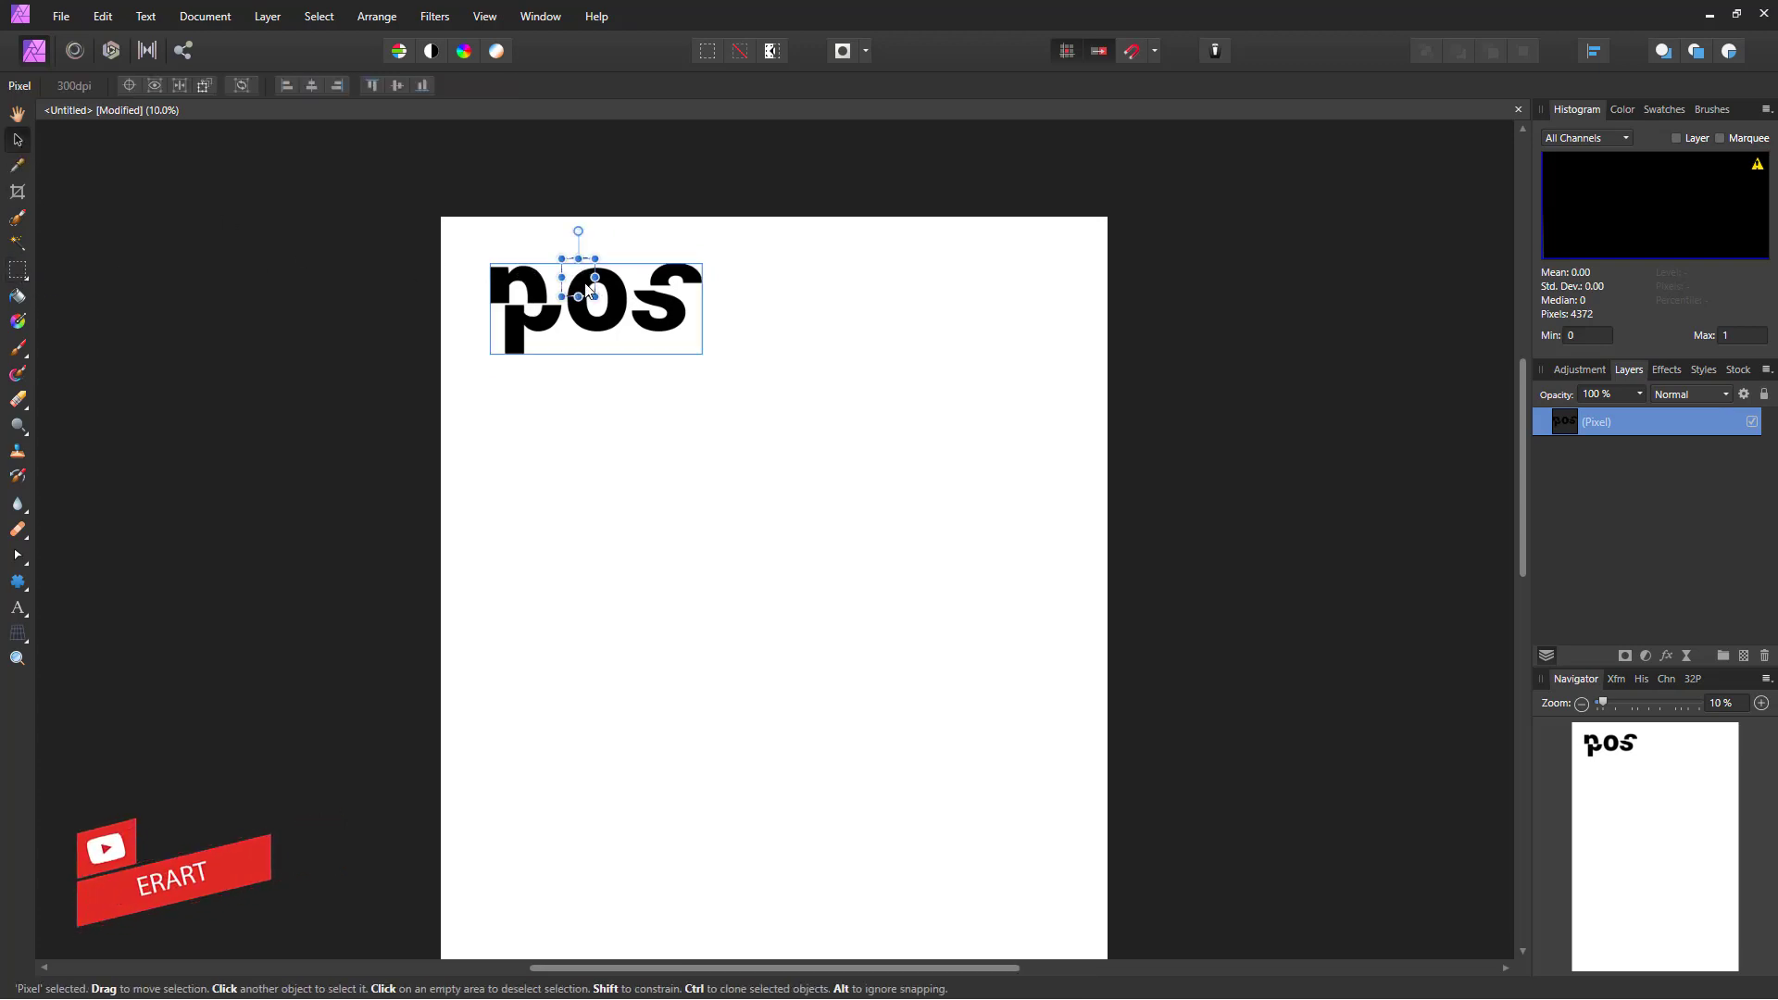
{"action": "key", "text": "ctrl+d"}
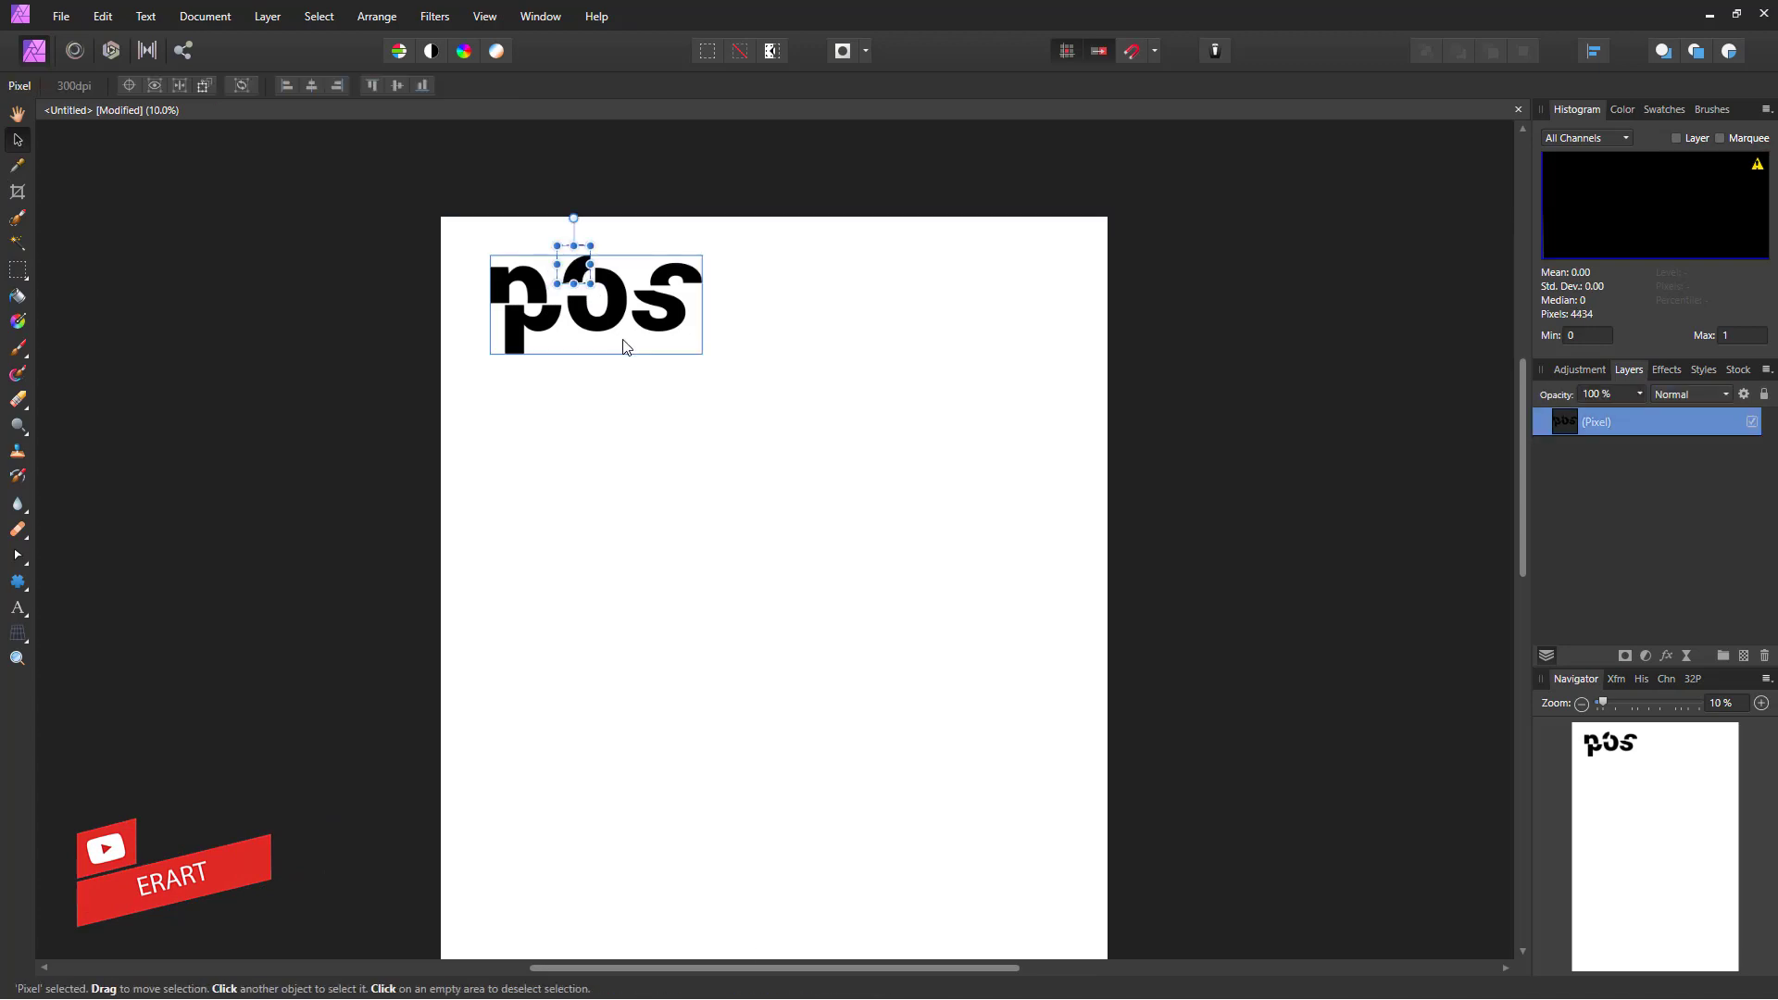
{"action": "left_click", "coordinate": [17, 274]}
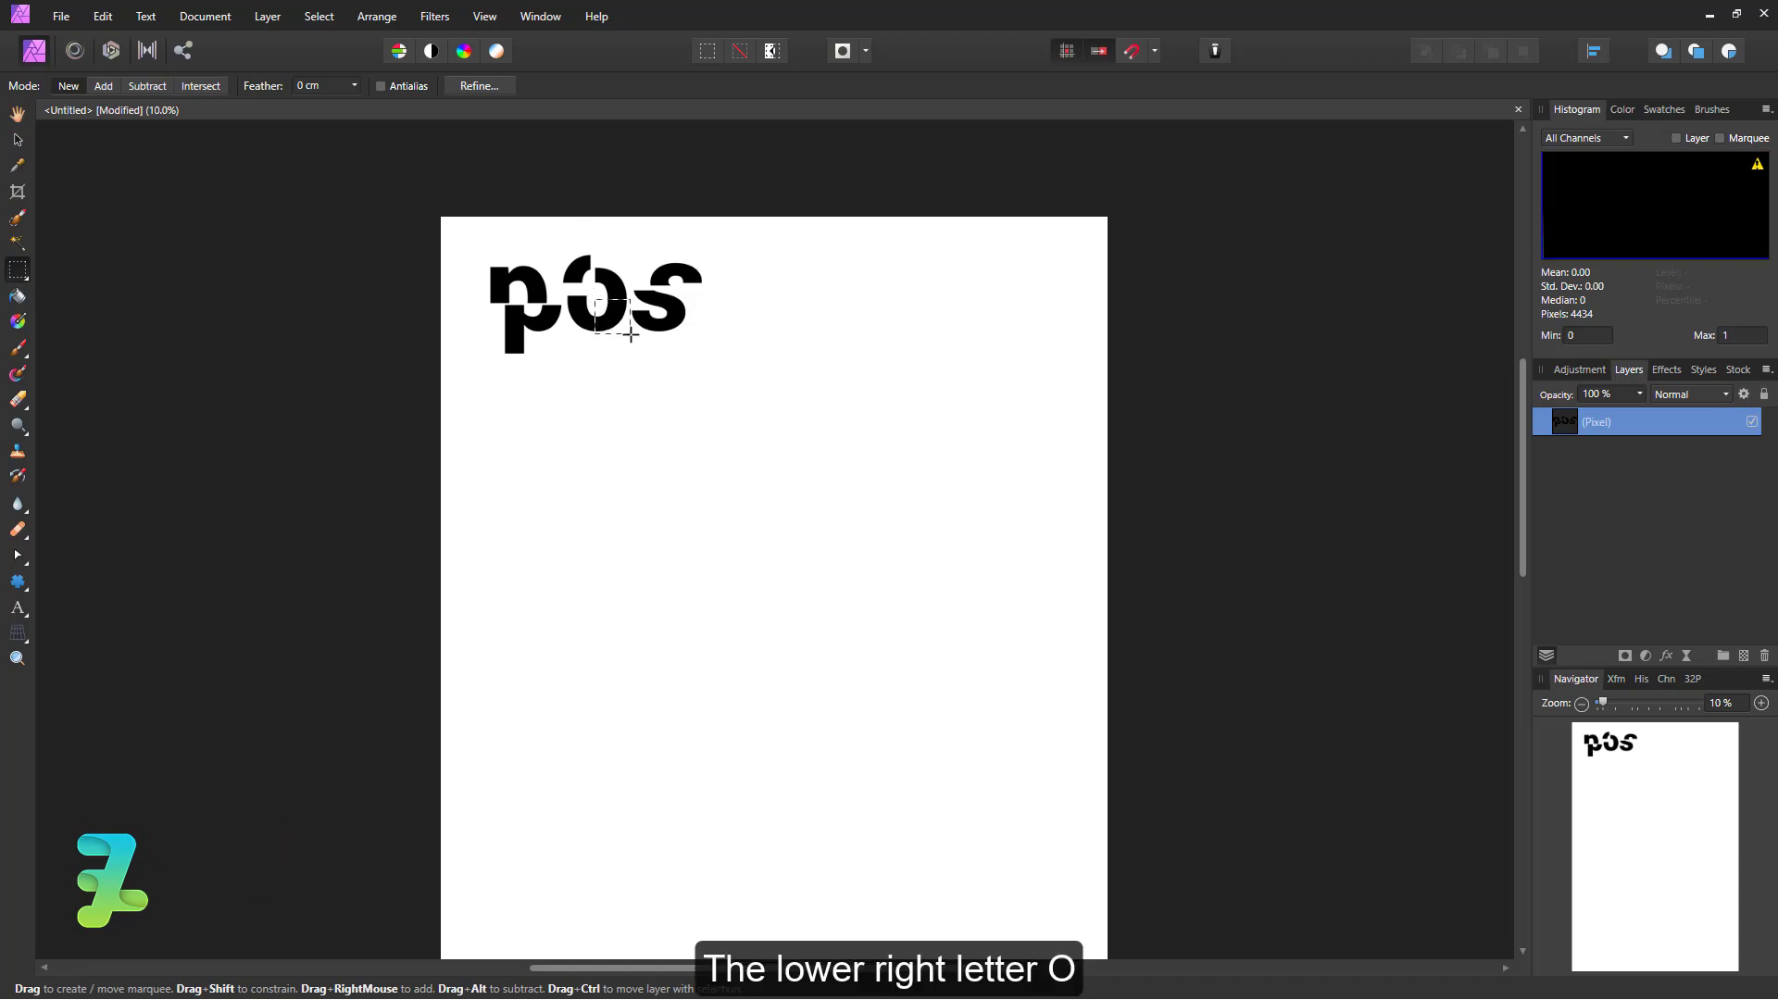
{"action": "left_click", "coordinate": [17, 139]}
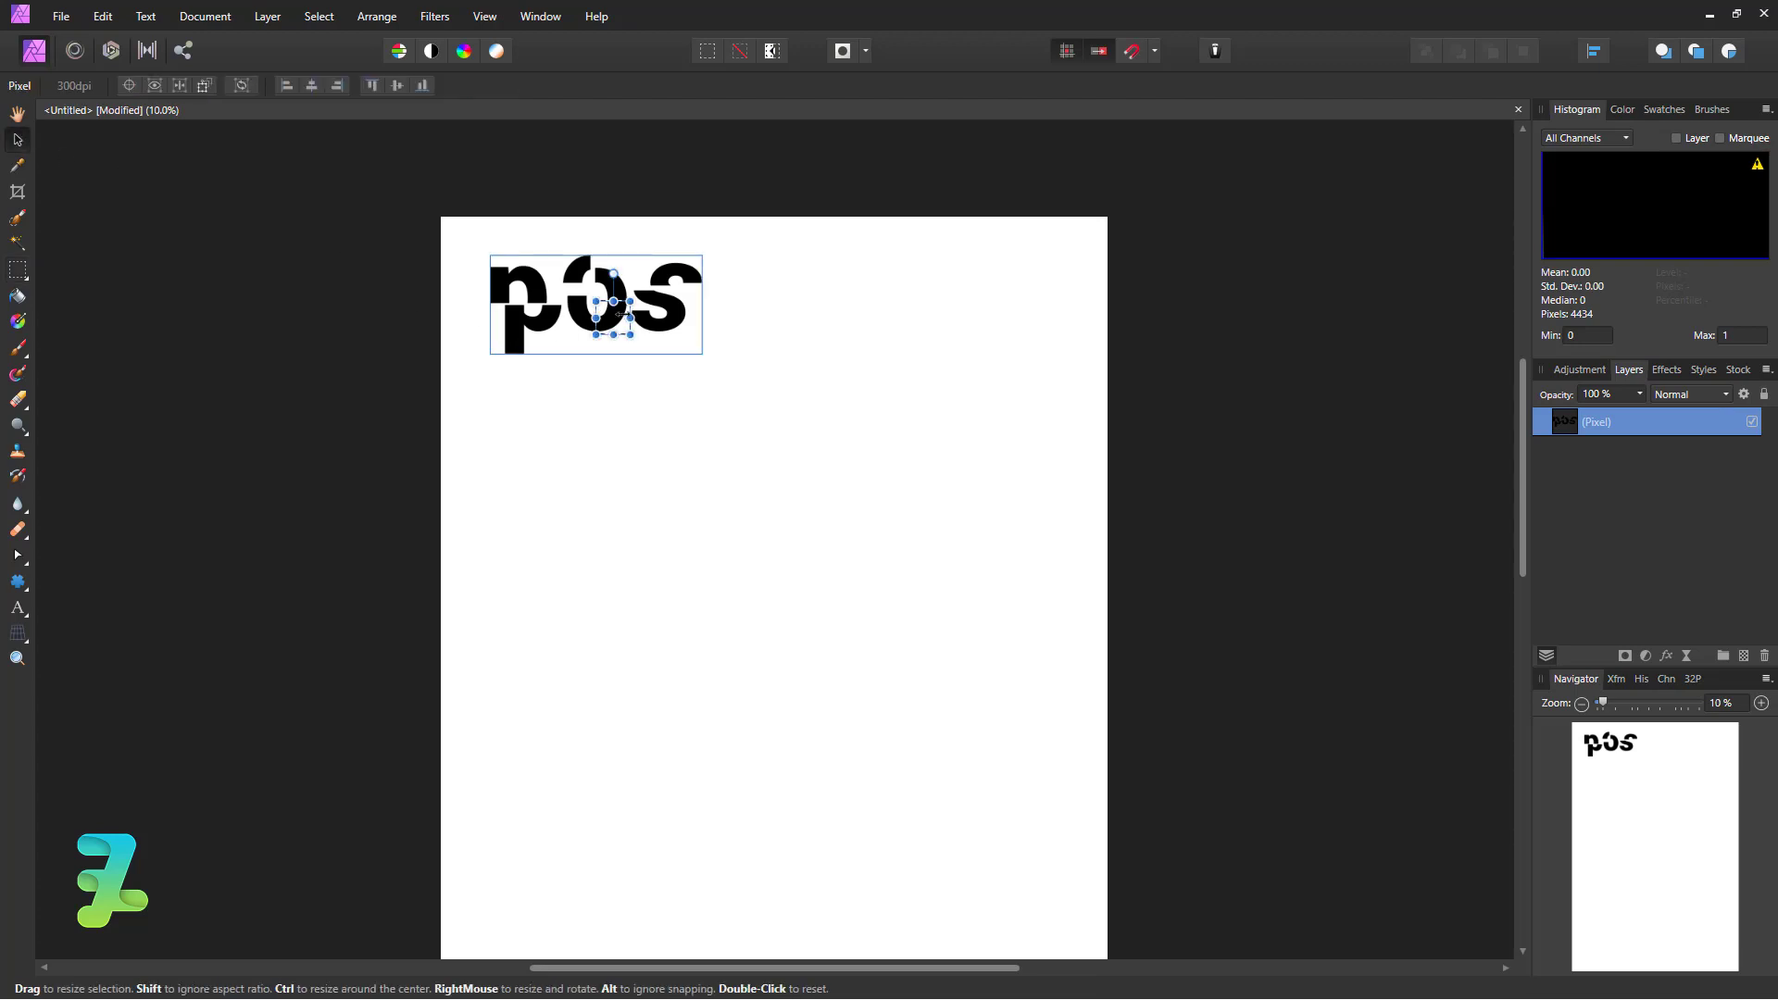
{"action": "left_click_drag", "start_coordinate": [619, 331], "coordinate": [616, 338]}
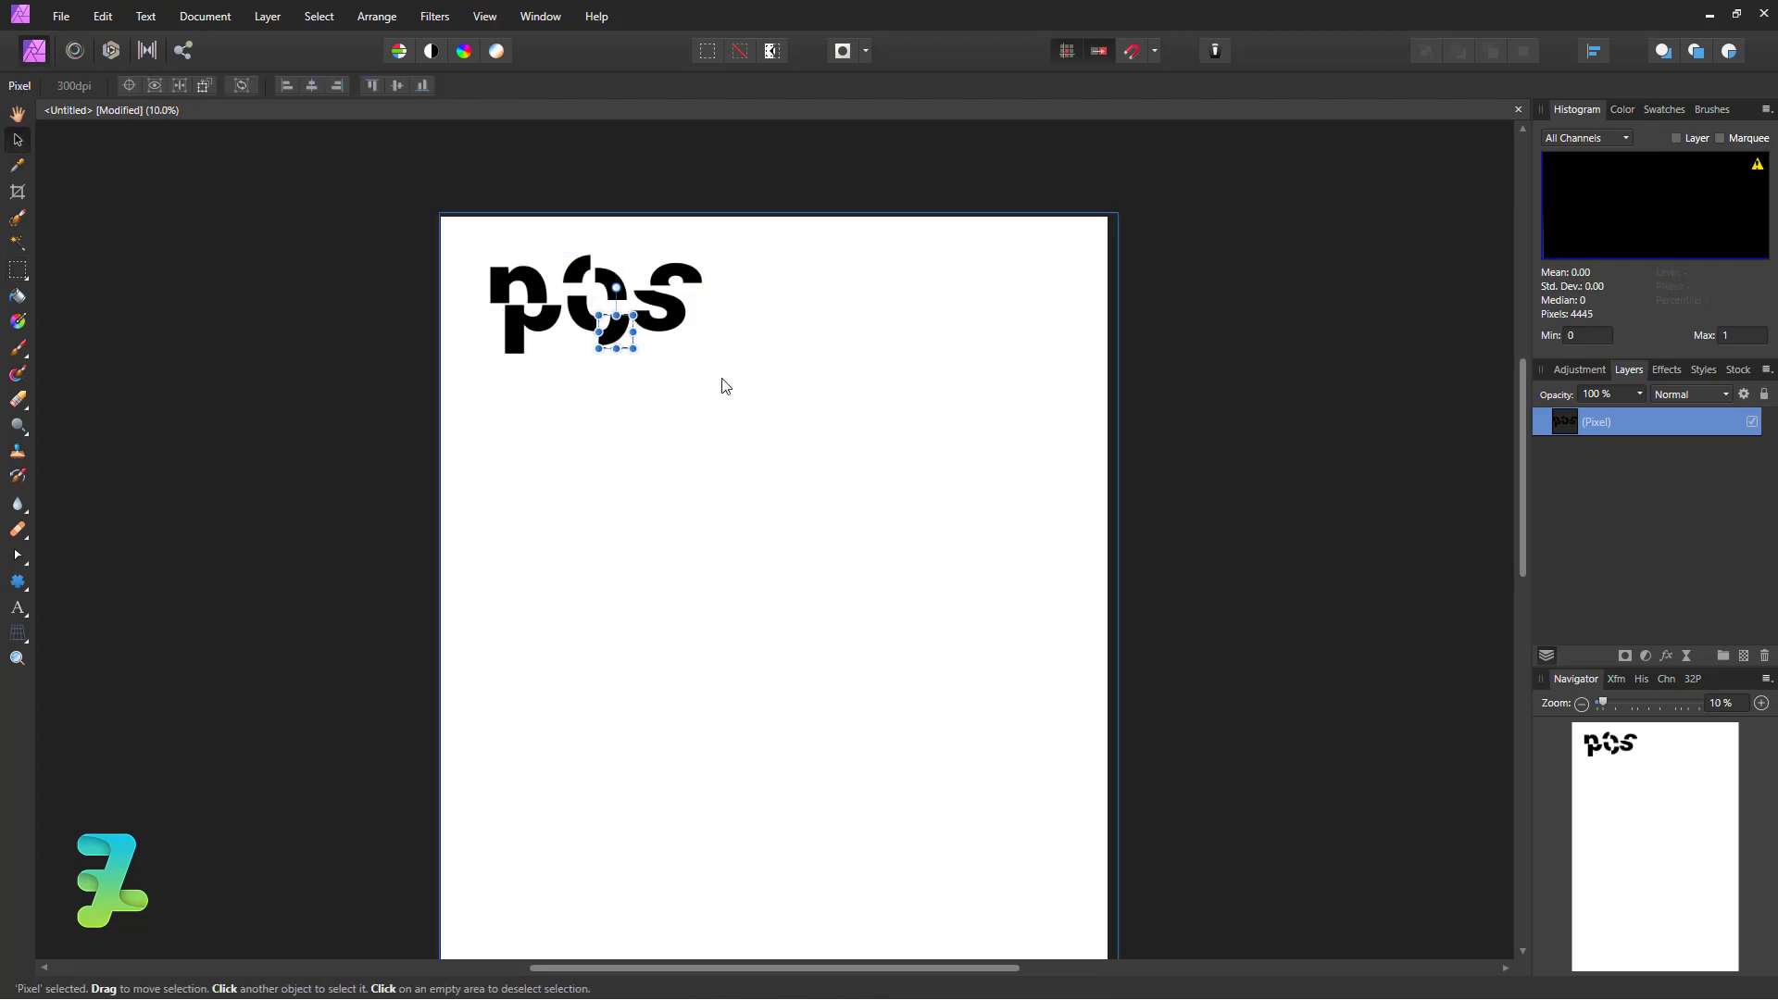
{"action": "key", "text": "ctrl+d"}
{"action": "scroll", "coordinate": [718, 380], "scroll_direction": "down", "scroll_amount": 1}
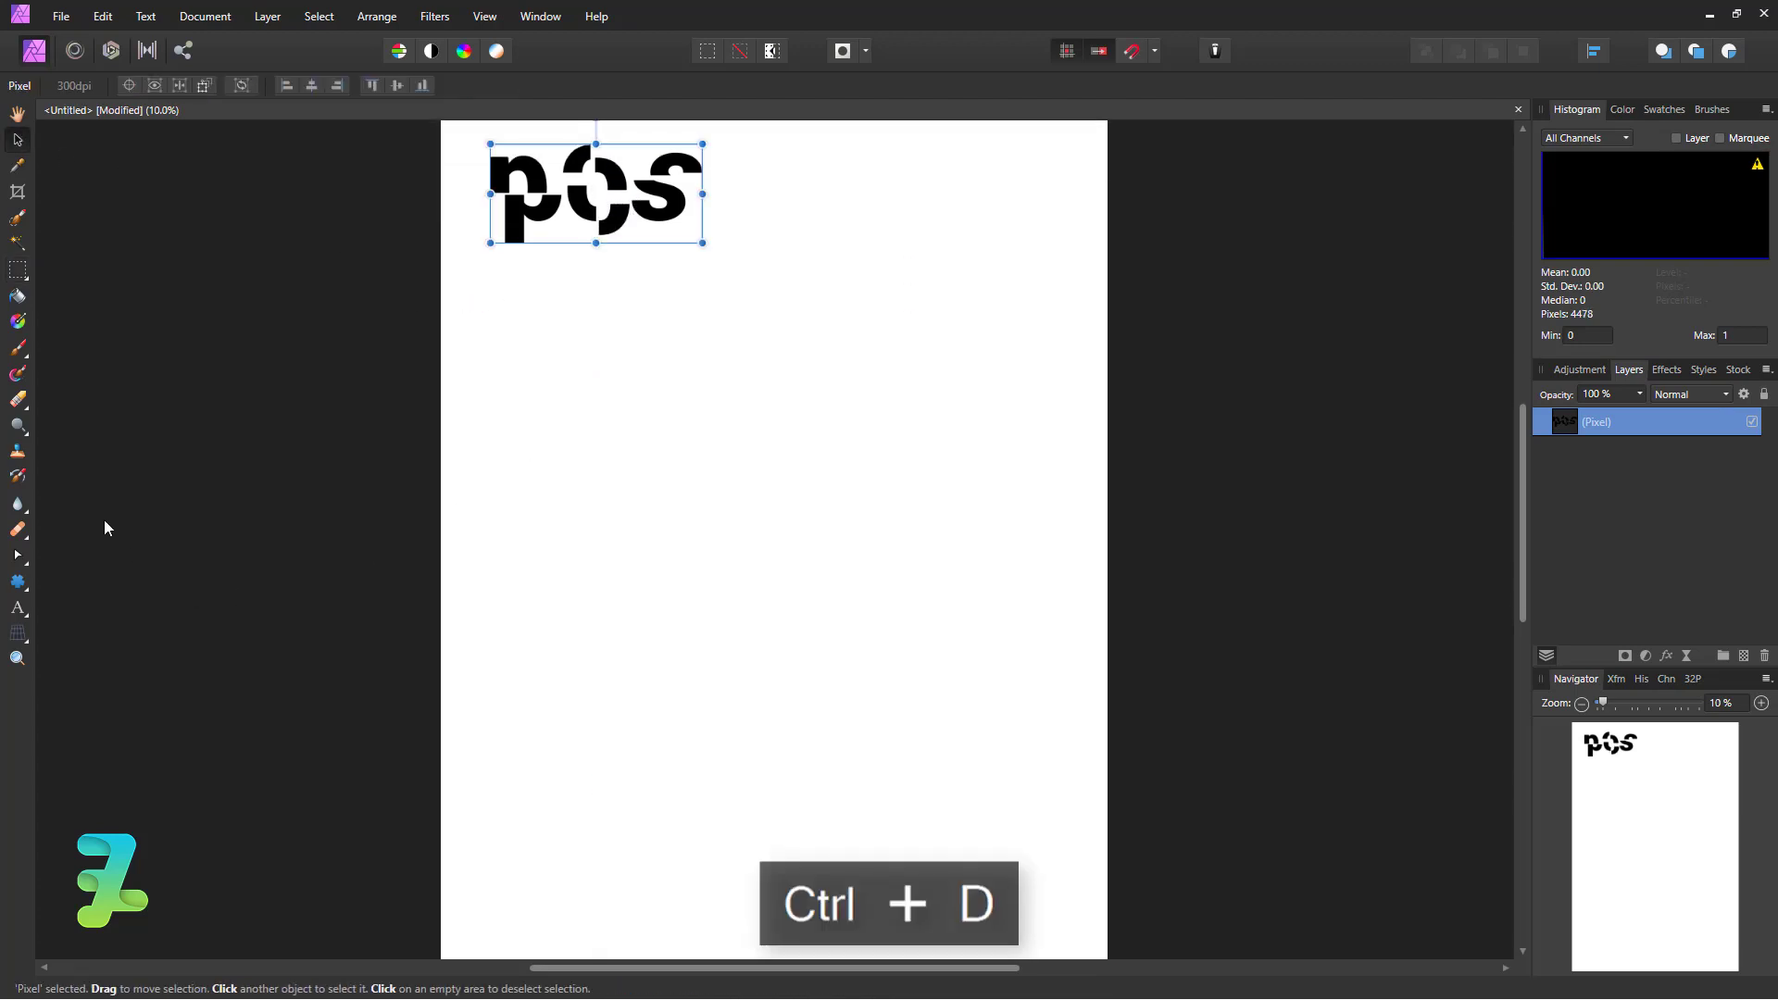
- Type 'ter' below pos and move it further right
{"action": "left_click", "coordinate": [18, 611]}
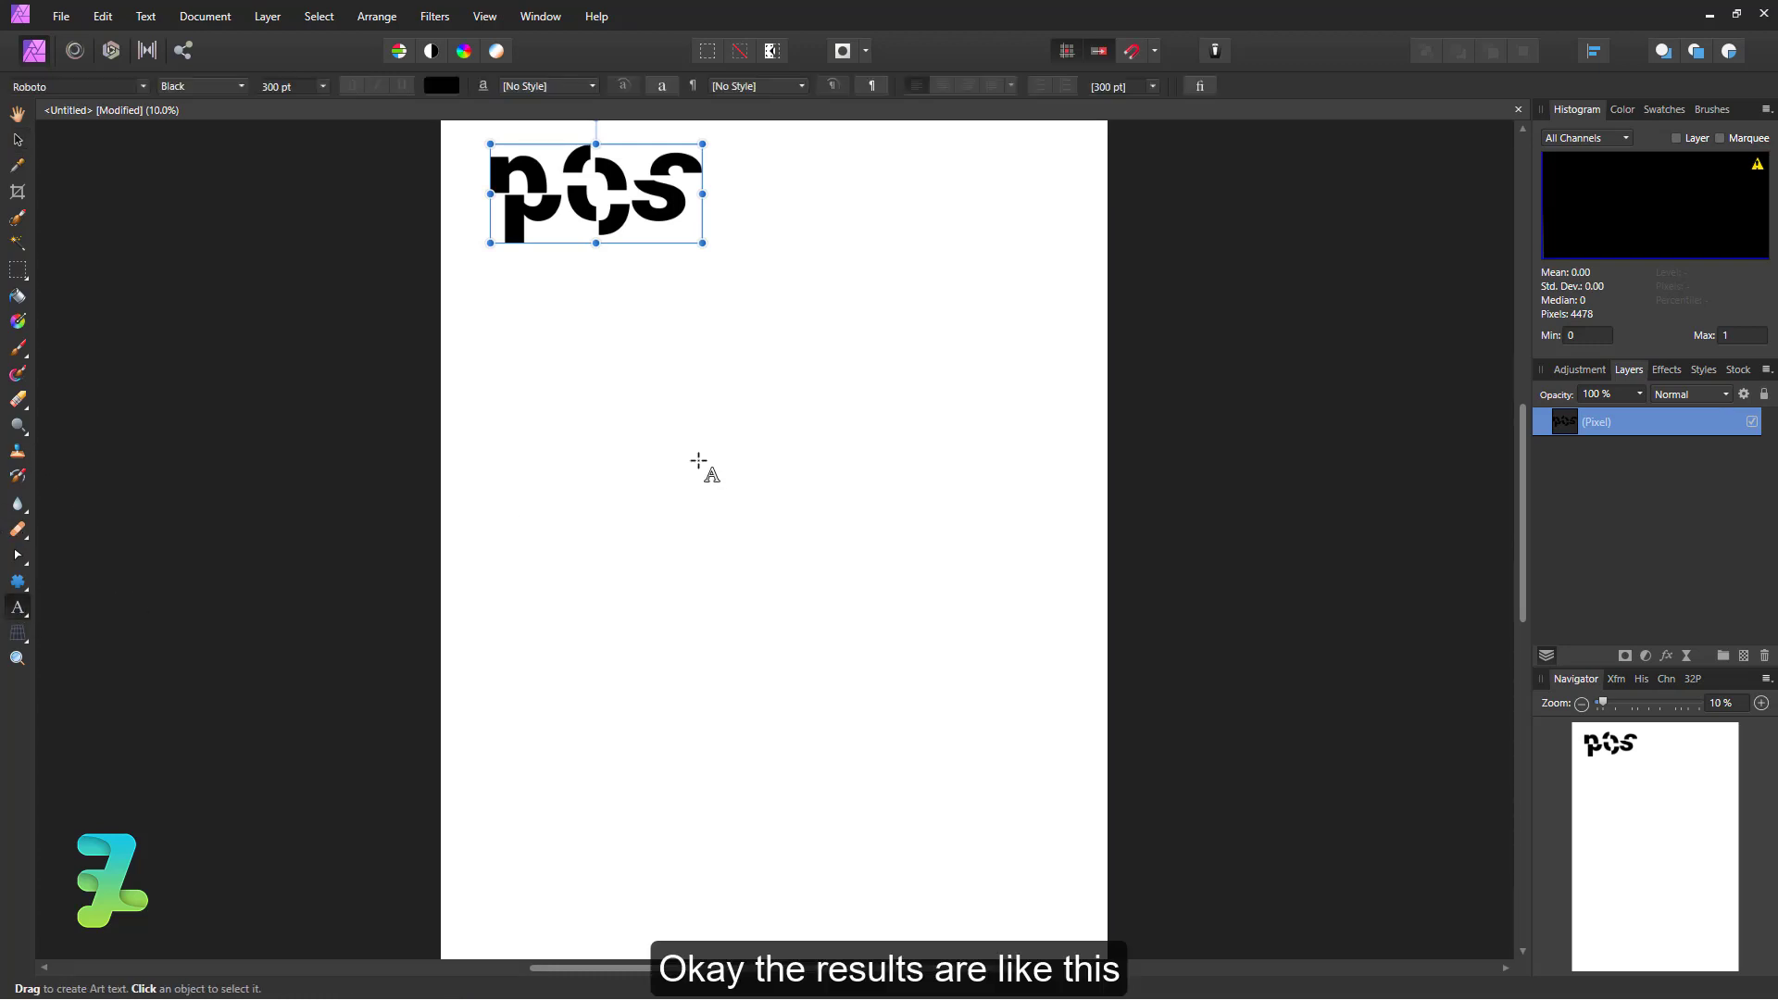
{"action": "left_click", "coordinate": [706, 450]}
{"action": "type", "text": "t"}
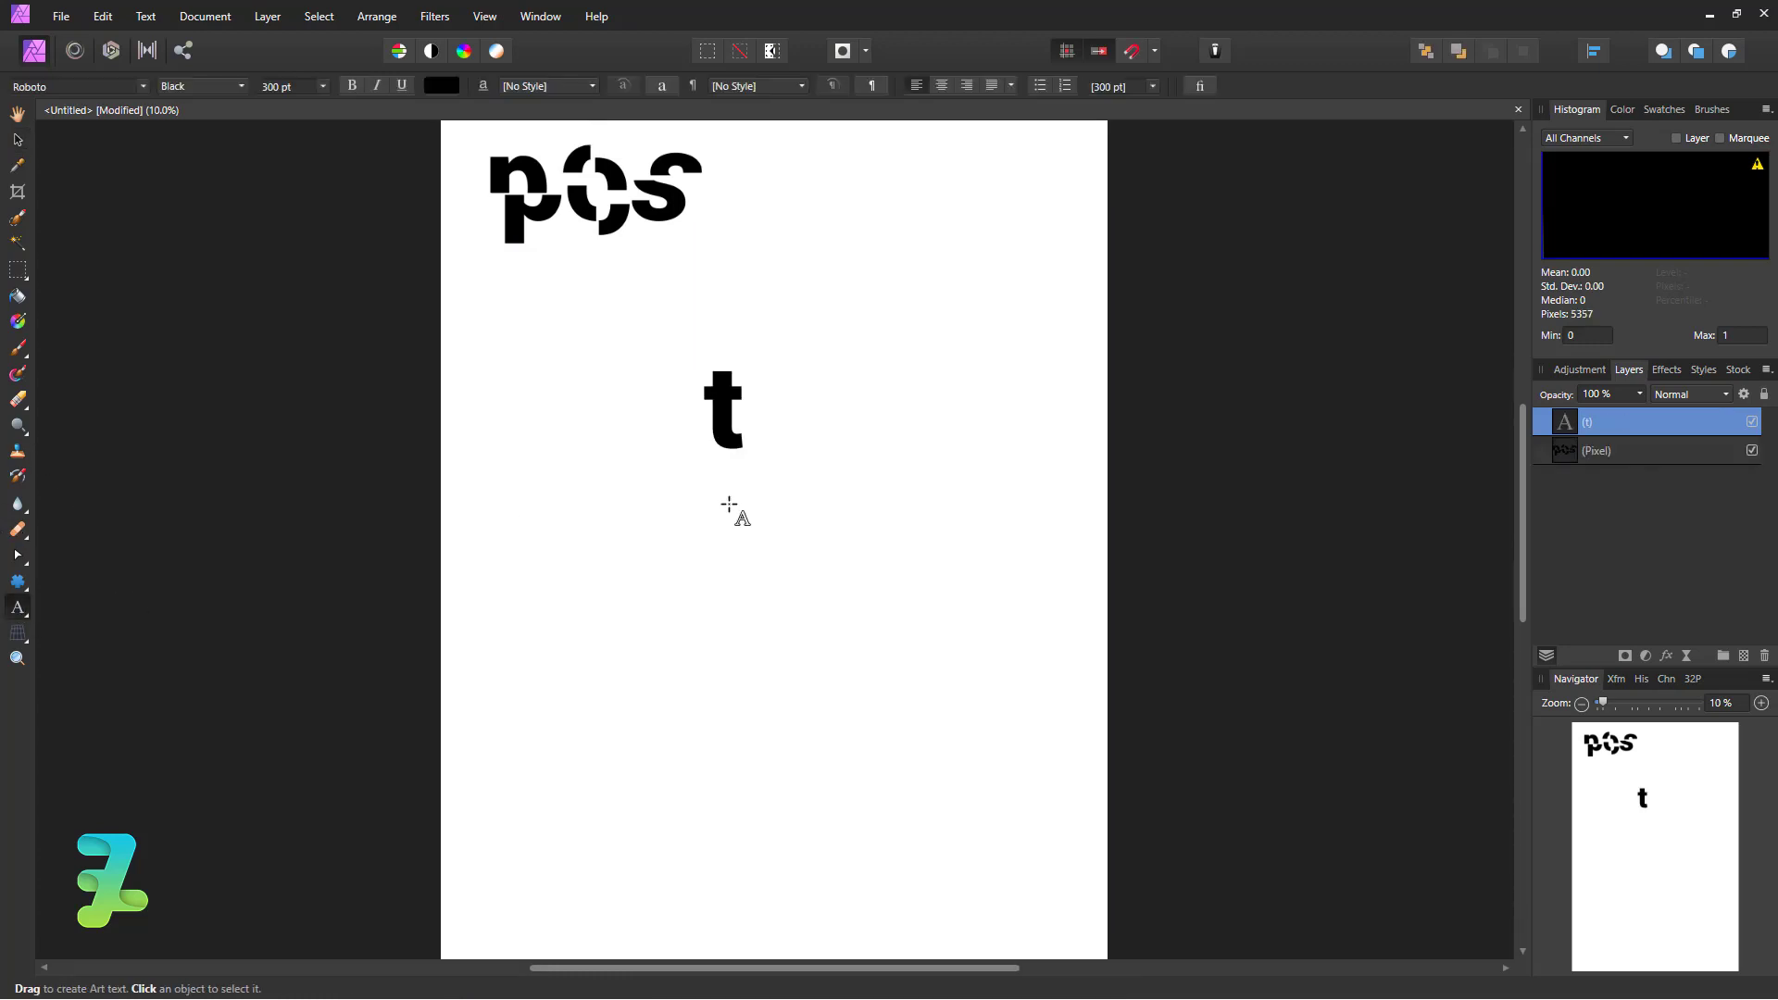
{"action": "type", "text": "er"}
{"action": "key", "text": "Escape"}
{"action": "left_click", "coordinate": [18, 140]}
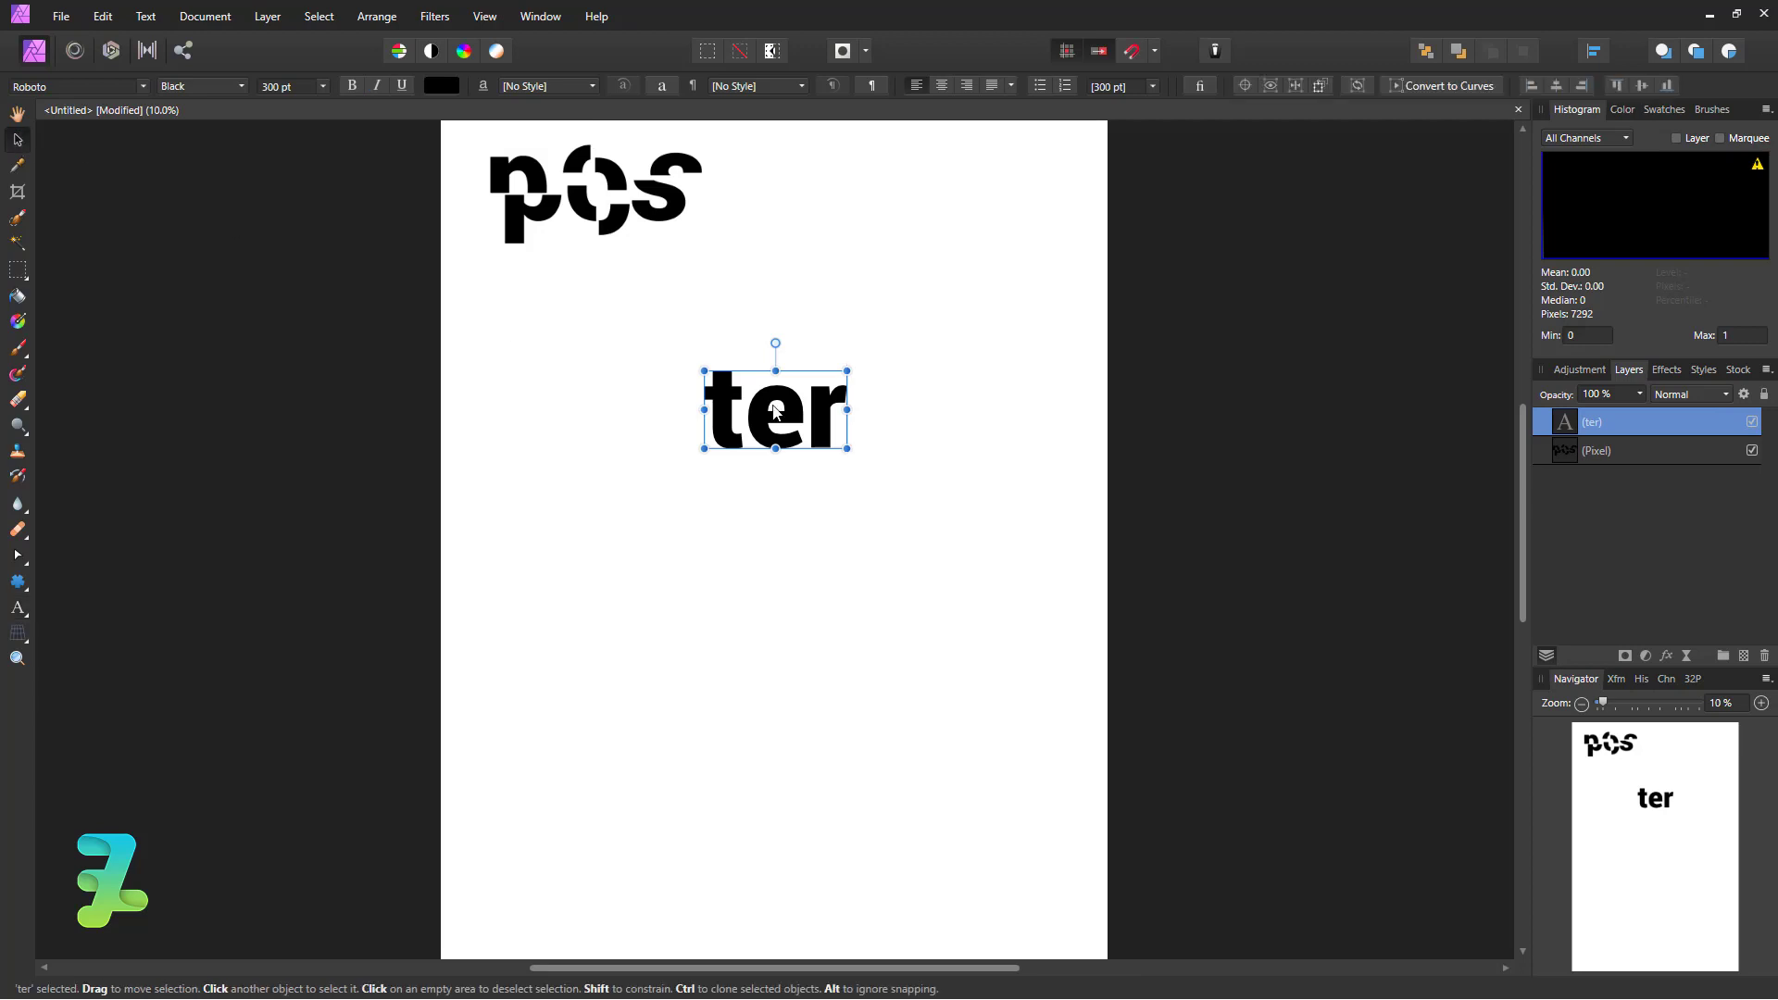
{"action": "left_click_drag", "start_coordinate": [776, 422], "coordinate": [887, 421]}
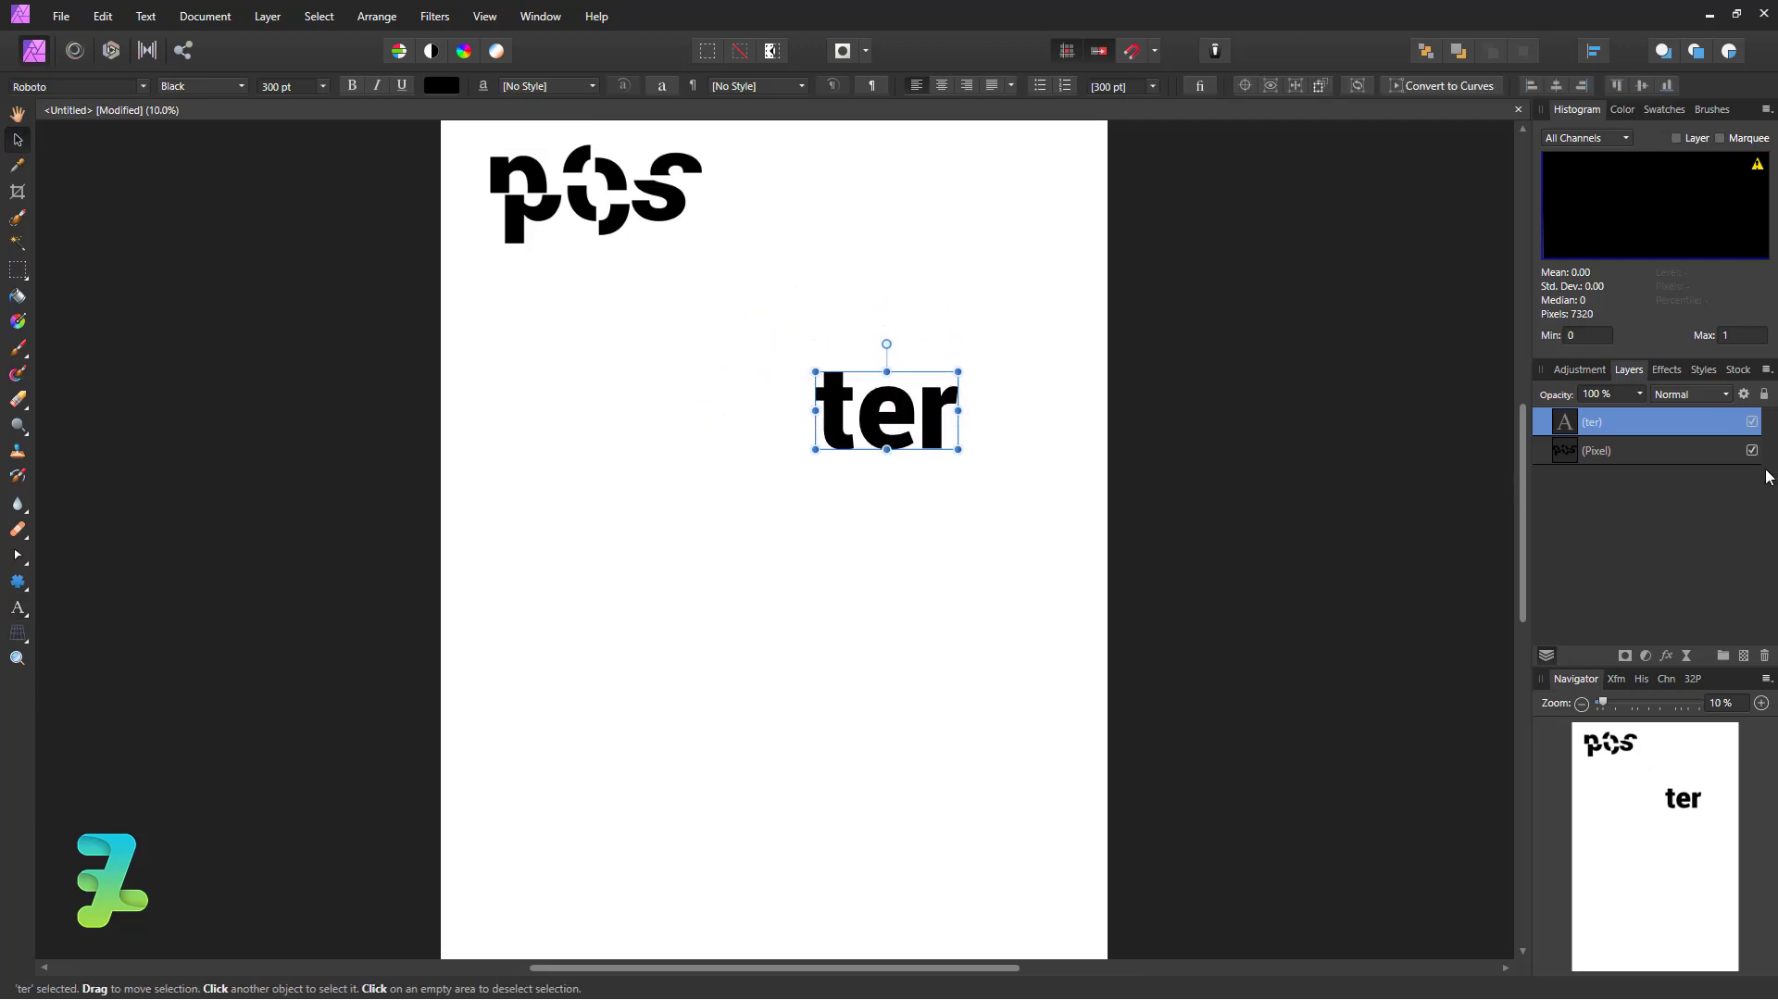
- Rasterize ter and marquee the top strip of its letters
{"action": "right_click", "coordinate": [1688, 430]}
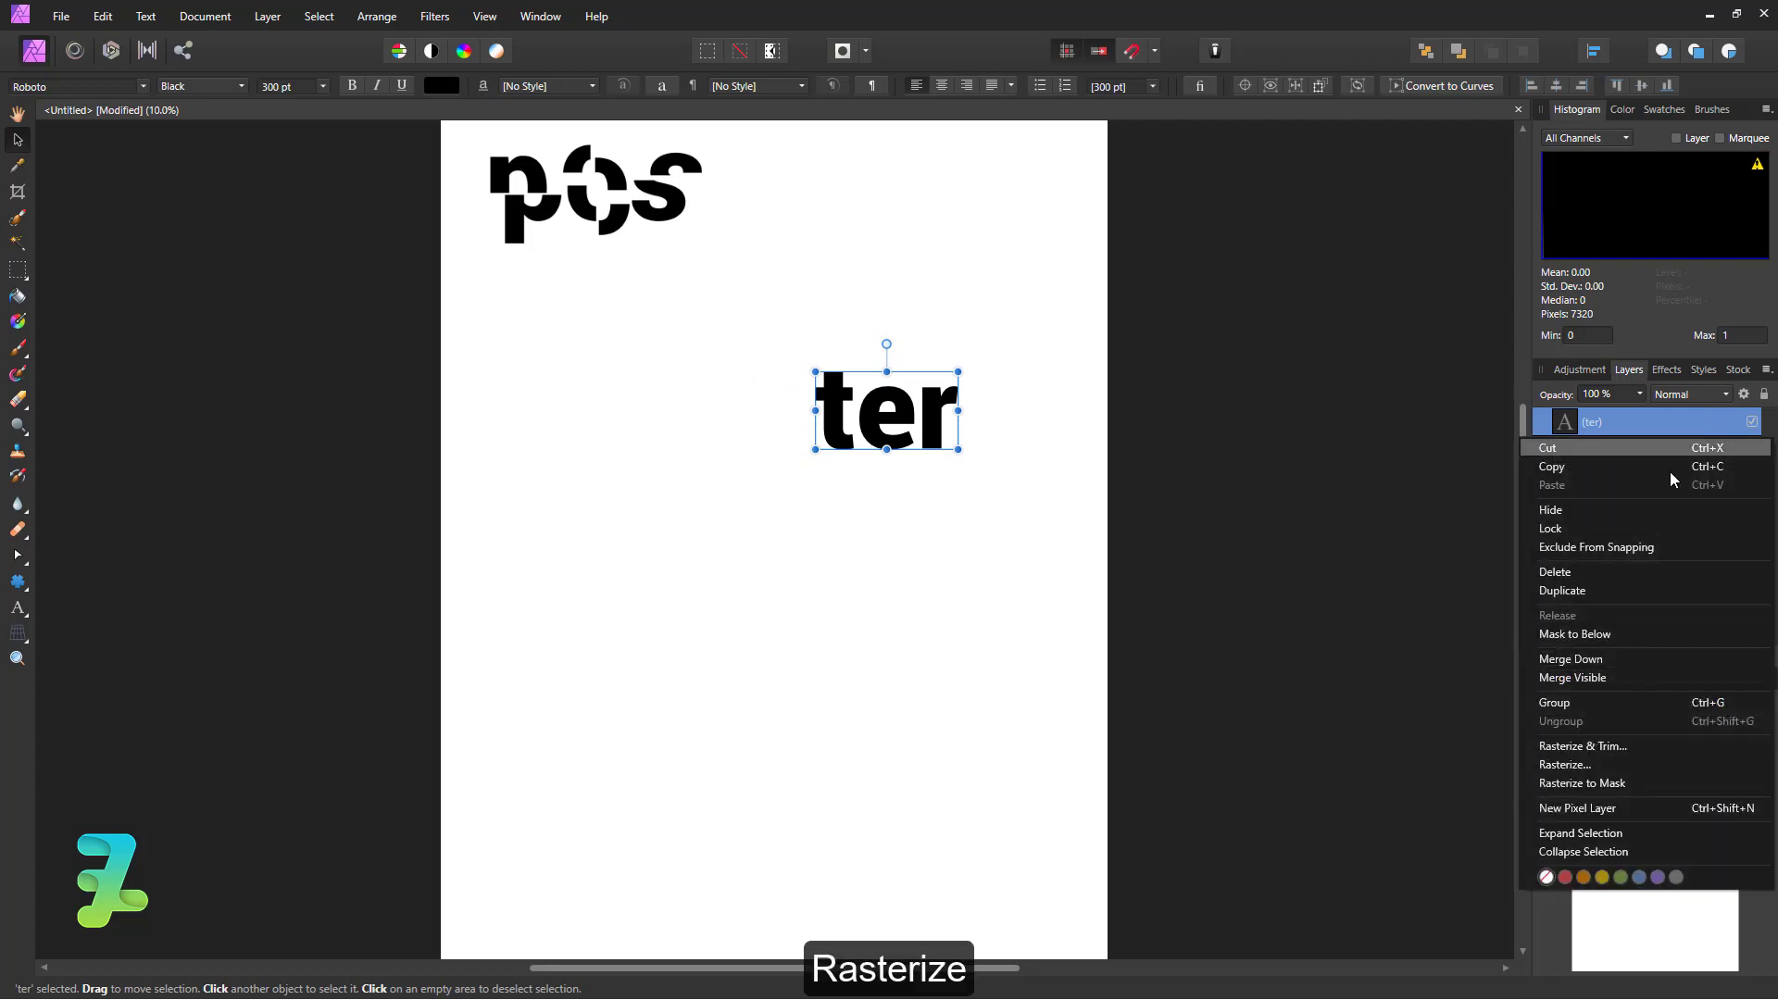
{"action": "left_click", "coordinate": [1601, 764]}
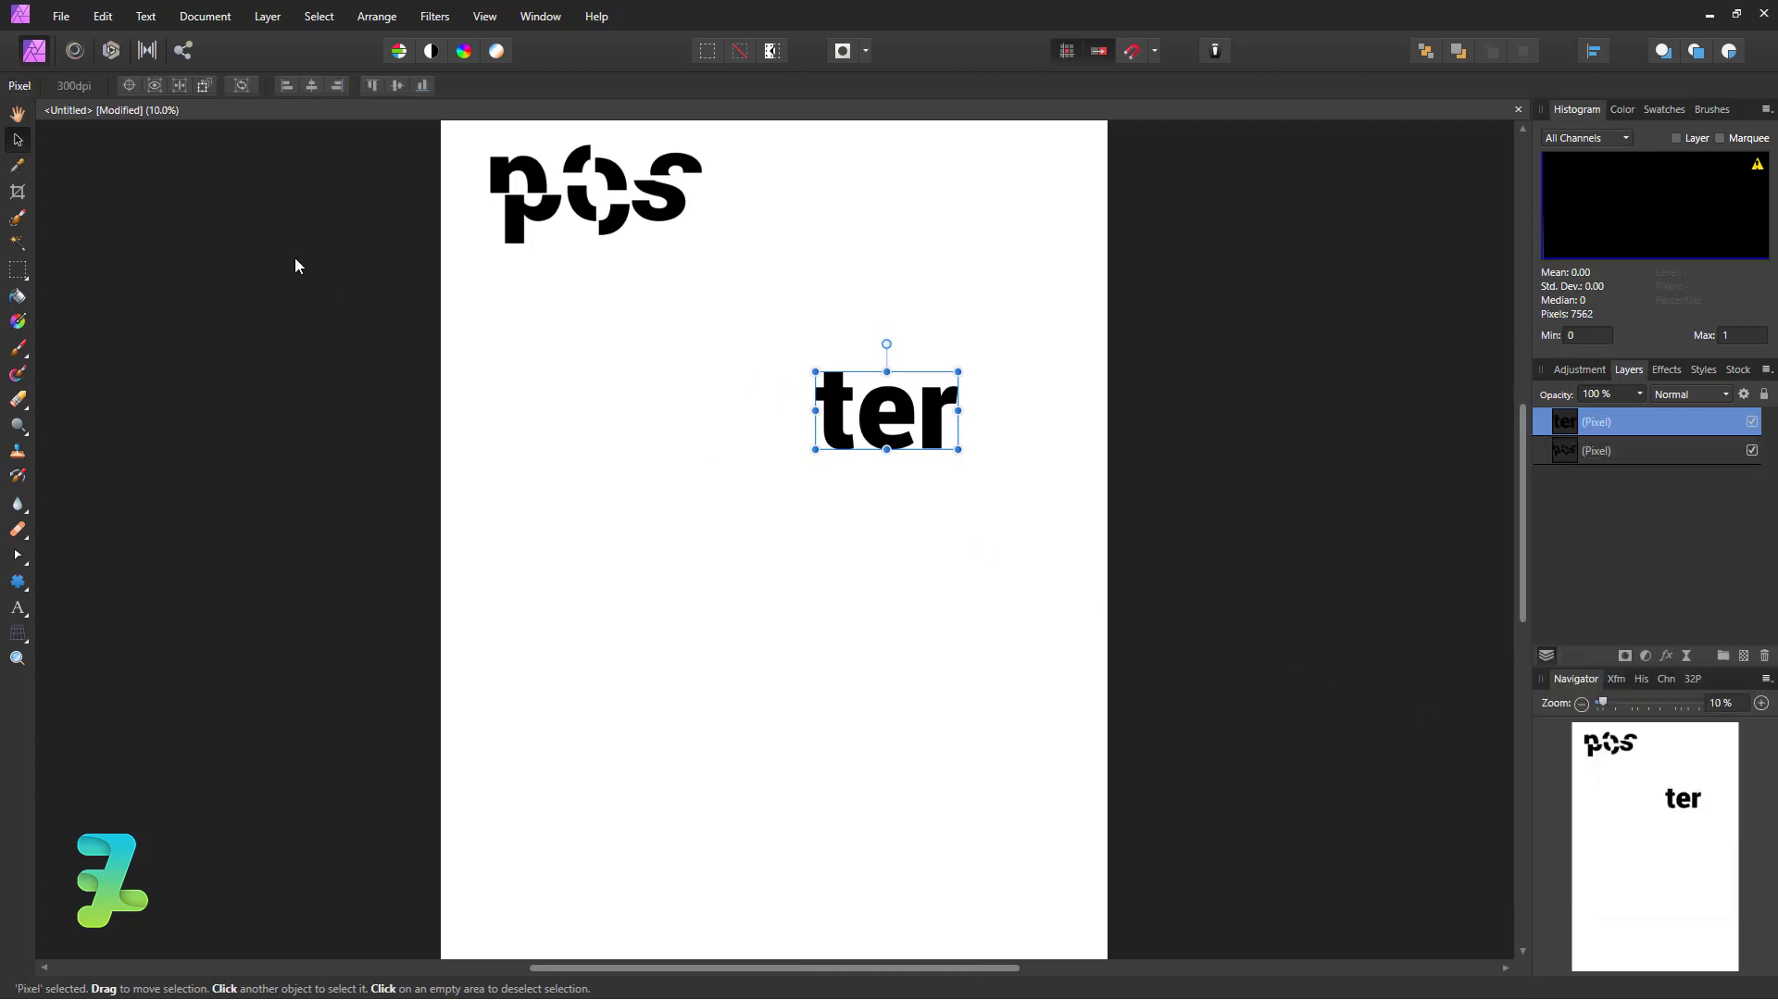
{"action": "left_click", "coordinate": [16, 274]}
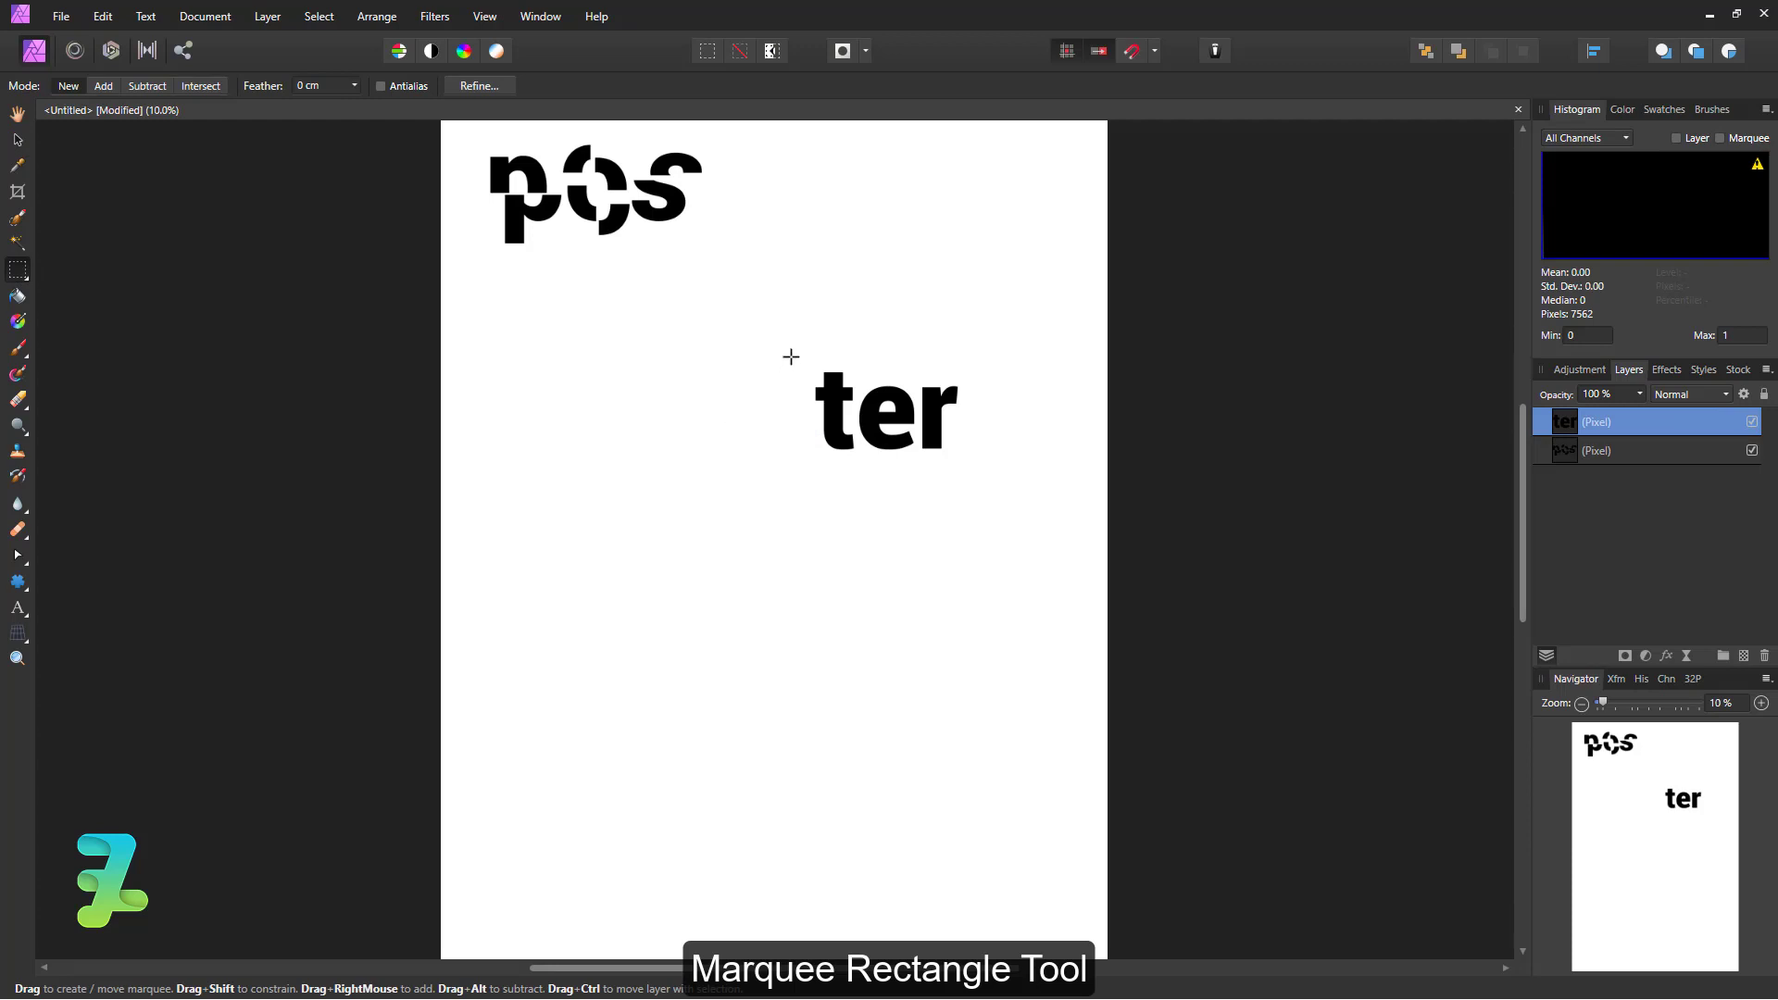
{"action": "left_click_drag", "start_coordinate": [791, 357], "coordinate": [982, 418]}
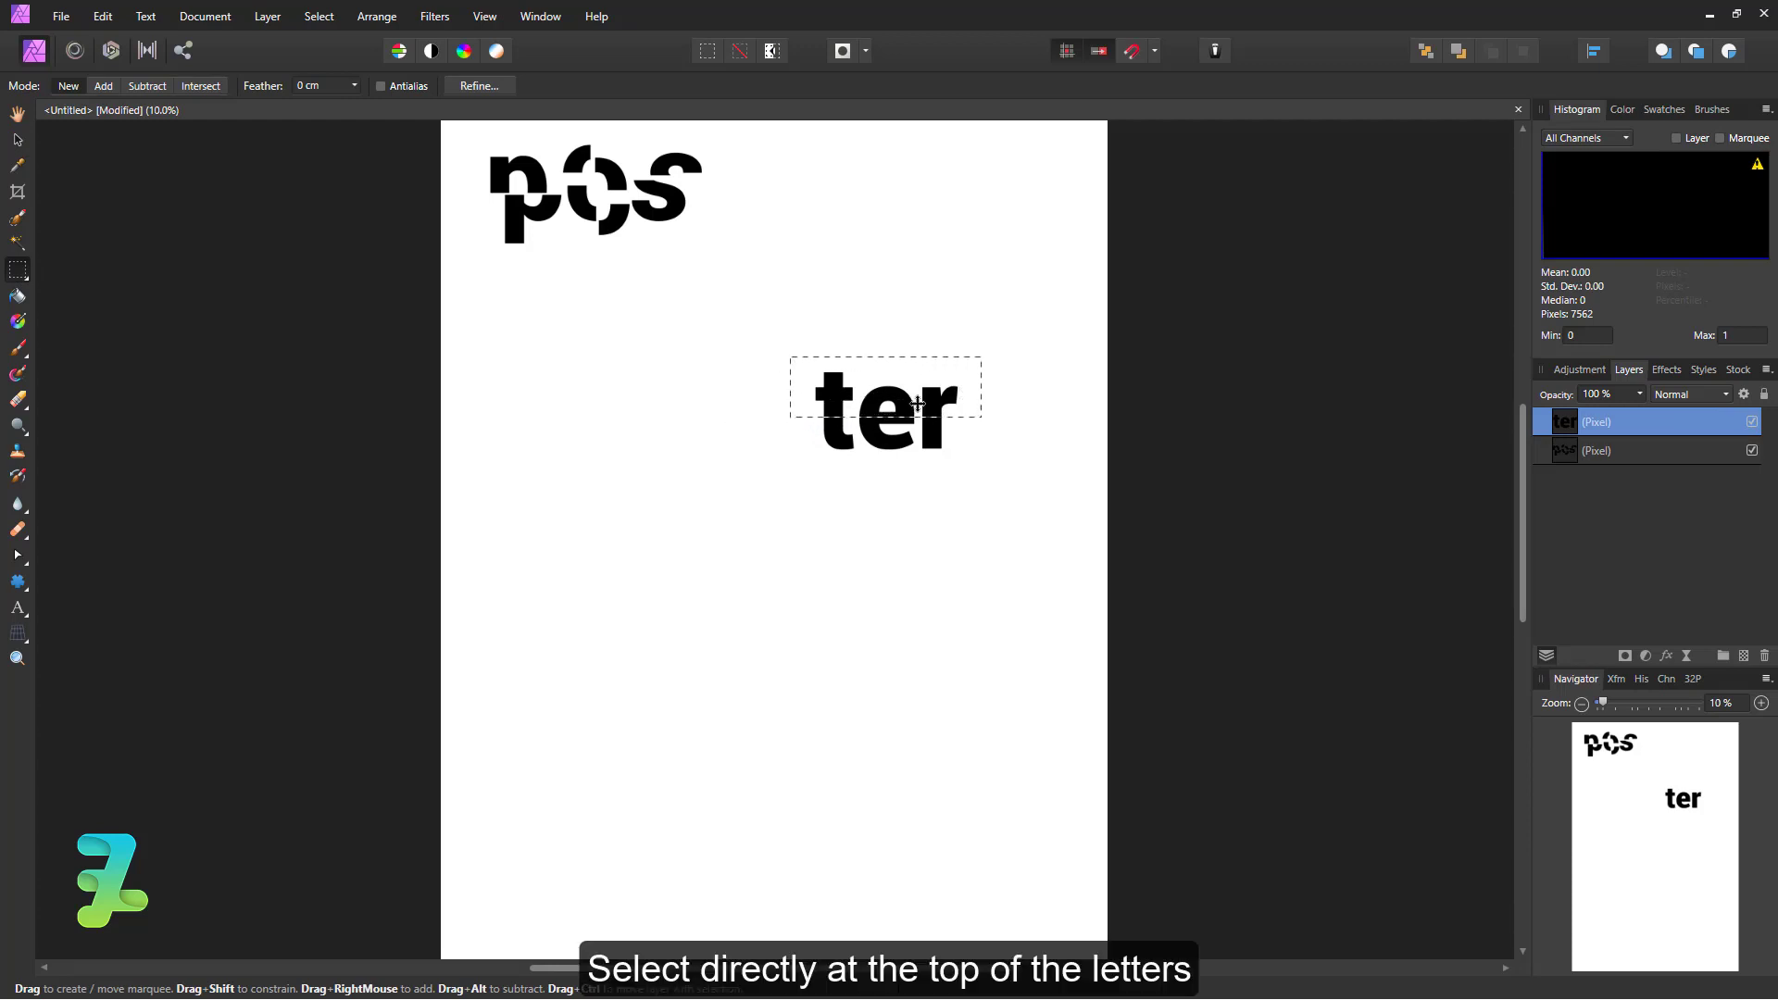
- Shift the top strip of ter up and right, then deselect
{"action": "key", "text": "v"}
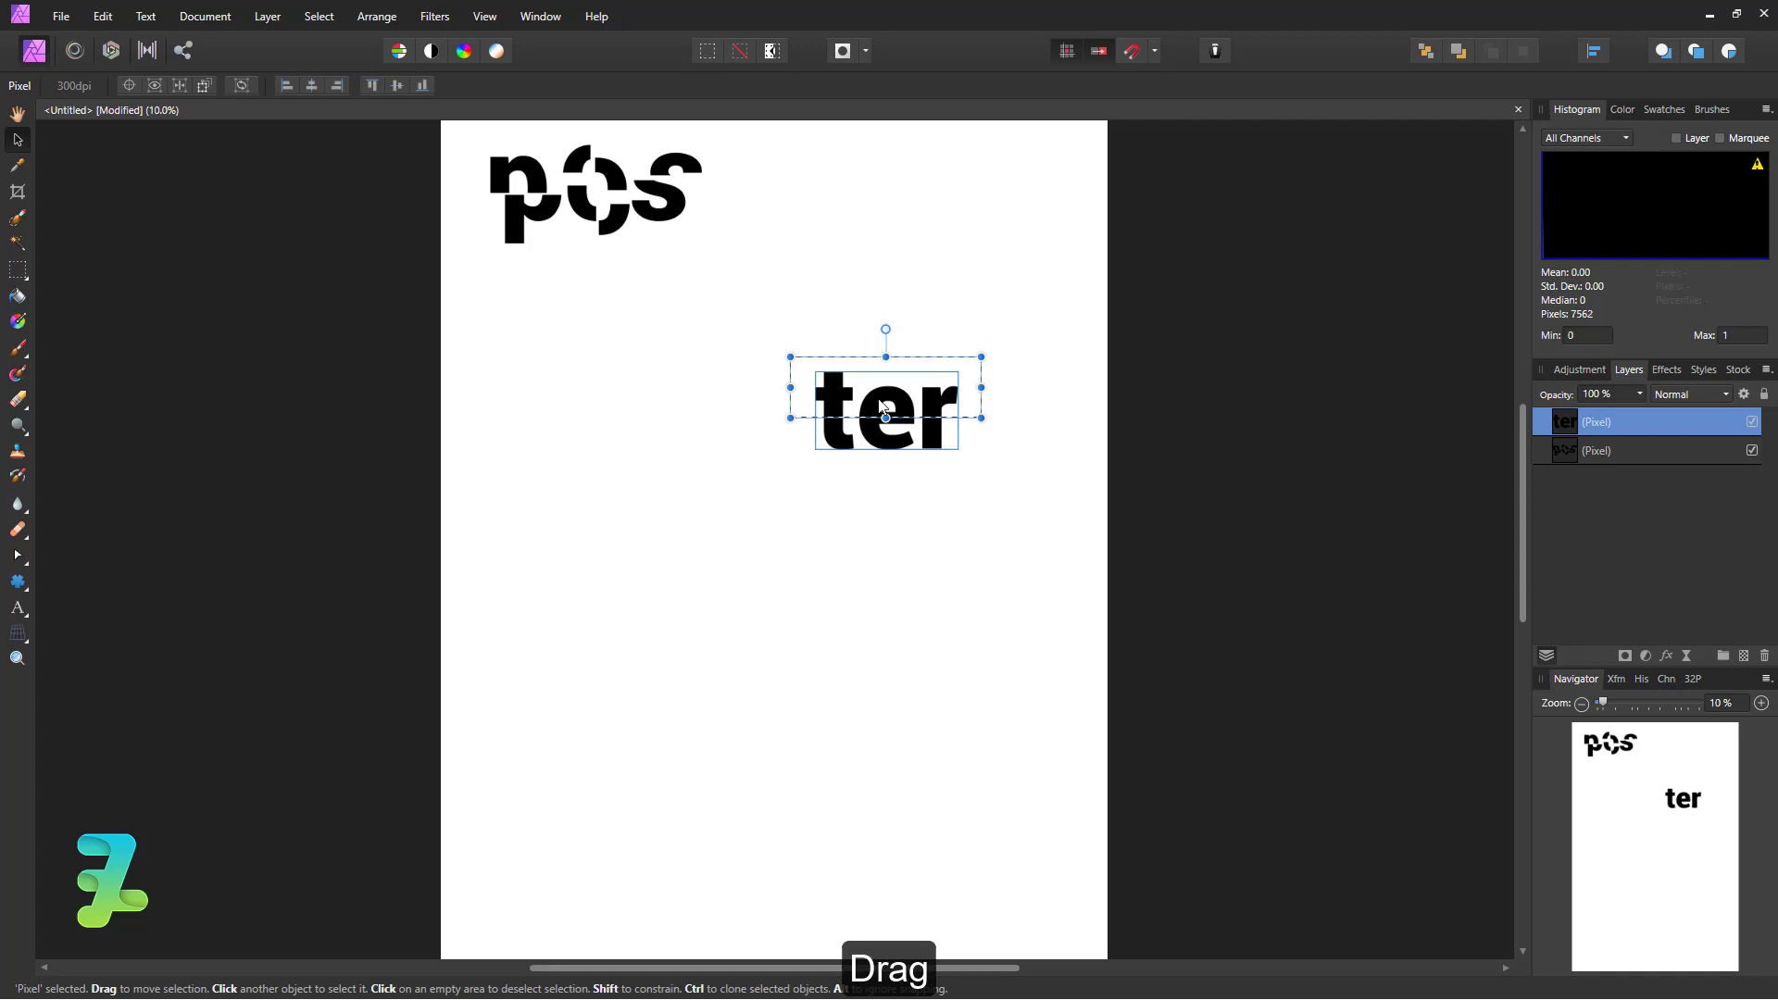
{"action": "mouse_move", "coordinate": [883, 408]}
{"action": "left_mouse_down"}
{"action": "mouse_move", "coordinate": [912, 397]}
{"action": "mouse_move", "coordinate": [896, 405]}
{"action": "left_mouse_up"}
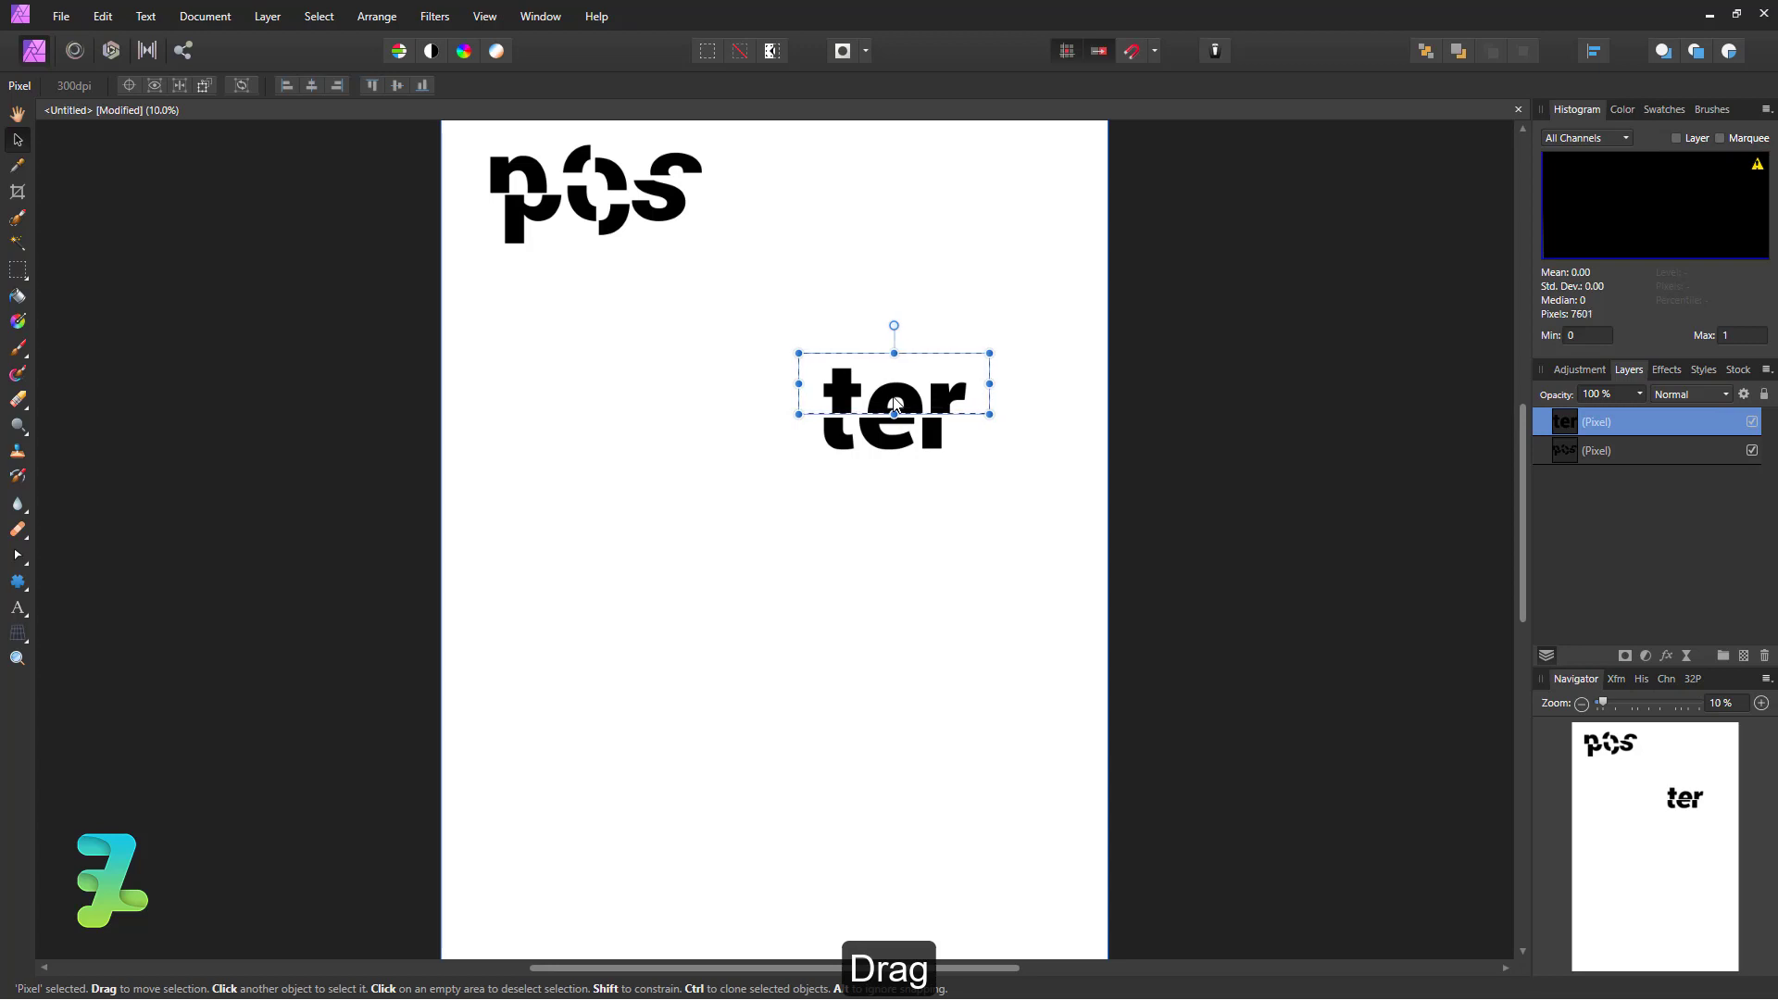
{"action": "key", "text": "ctrl+d"}
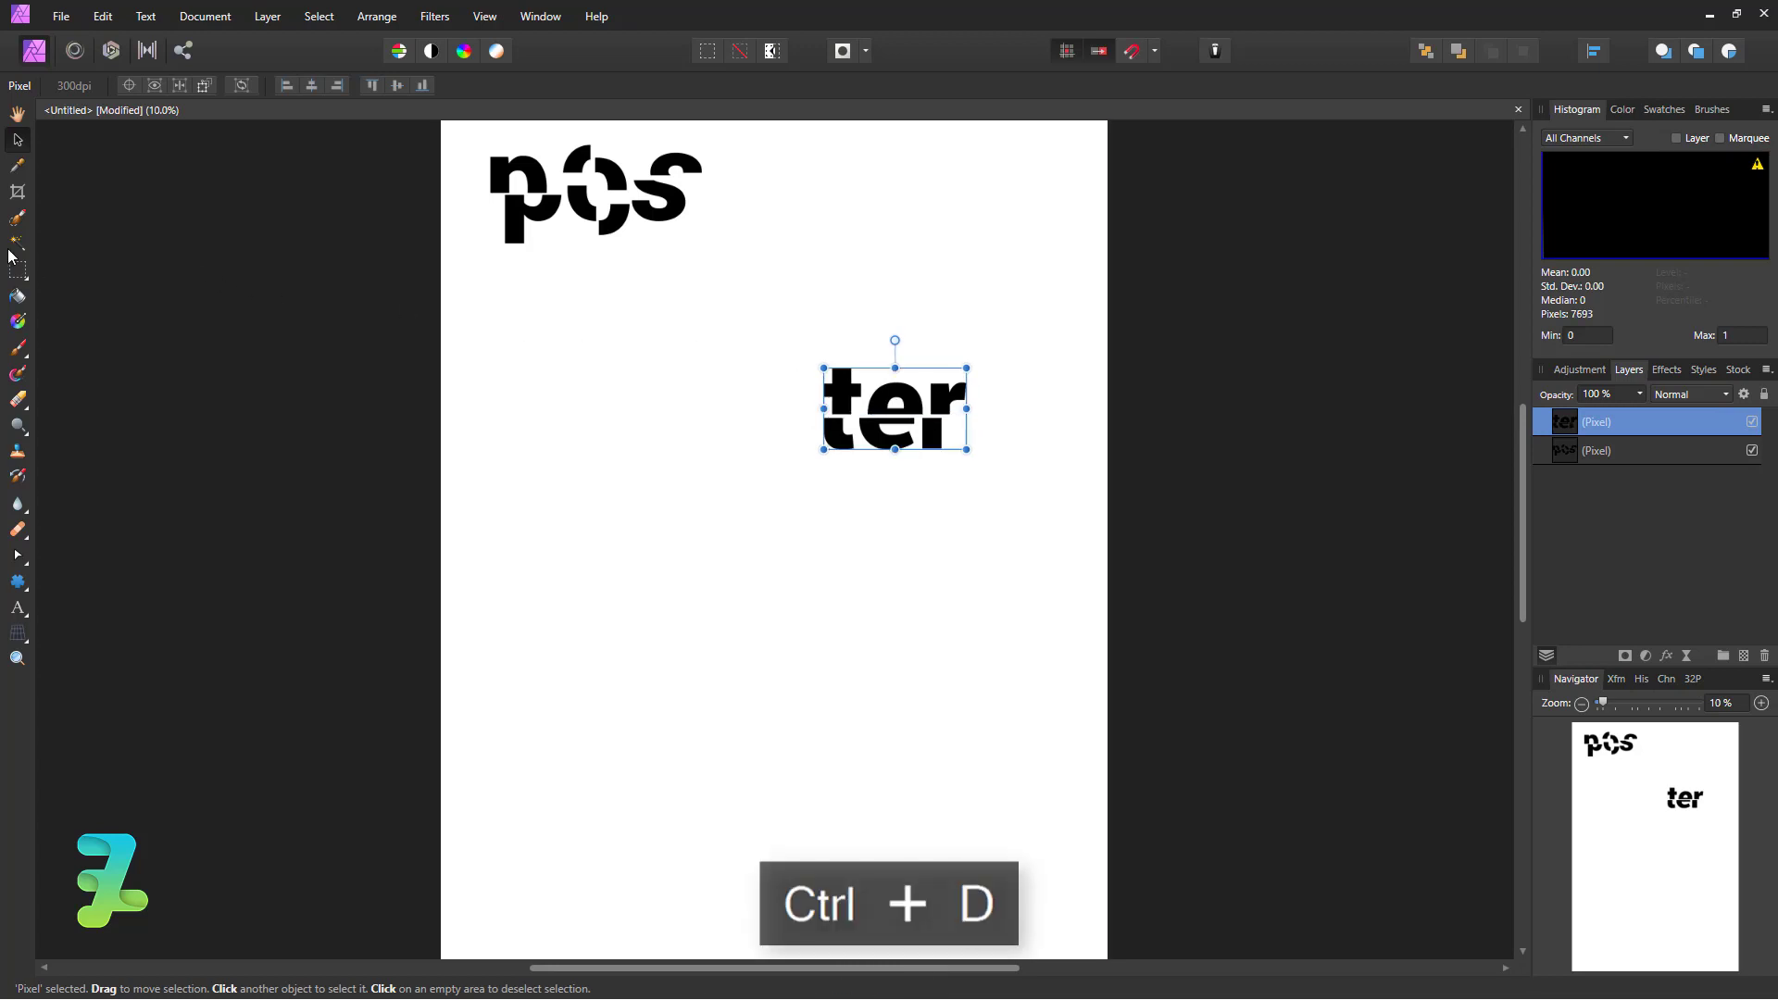
- Select the top of the t and lift it further upward
{"action": "left_click", "coordinate": [16, 274]}
{"action": "left_click_drag", "start_coordinate": [770, 345], "coordinate": [841, 373]}
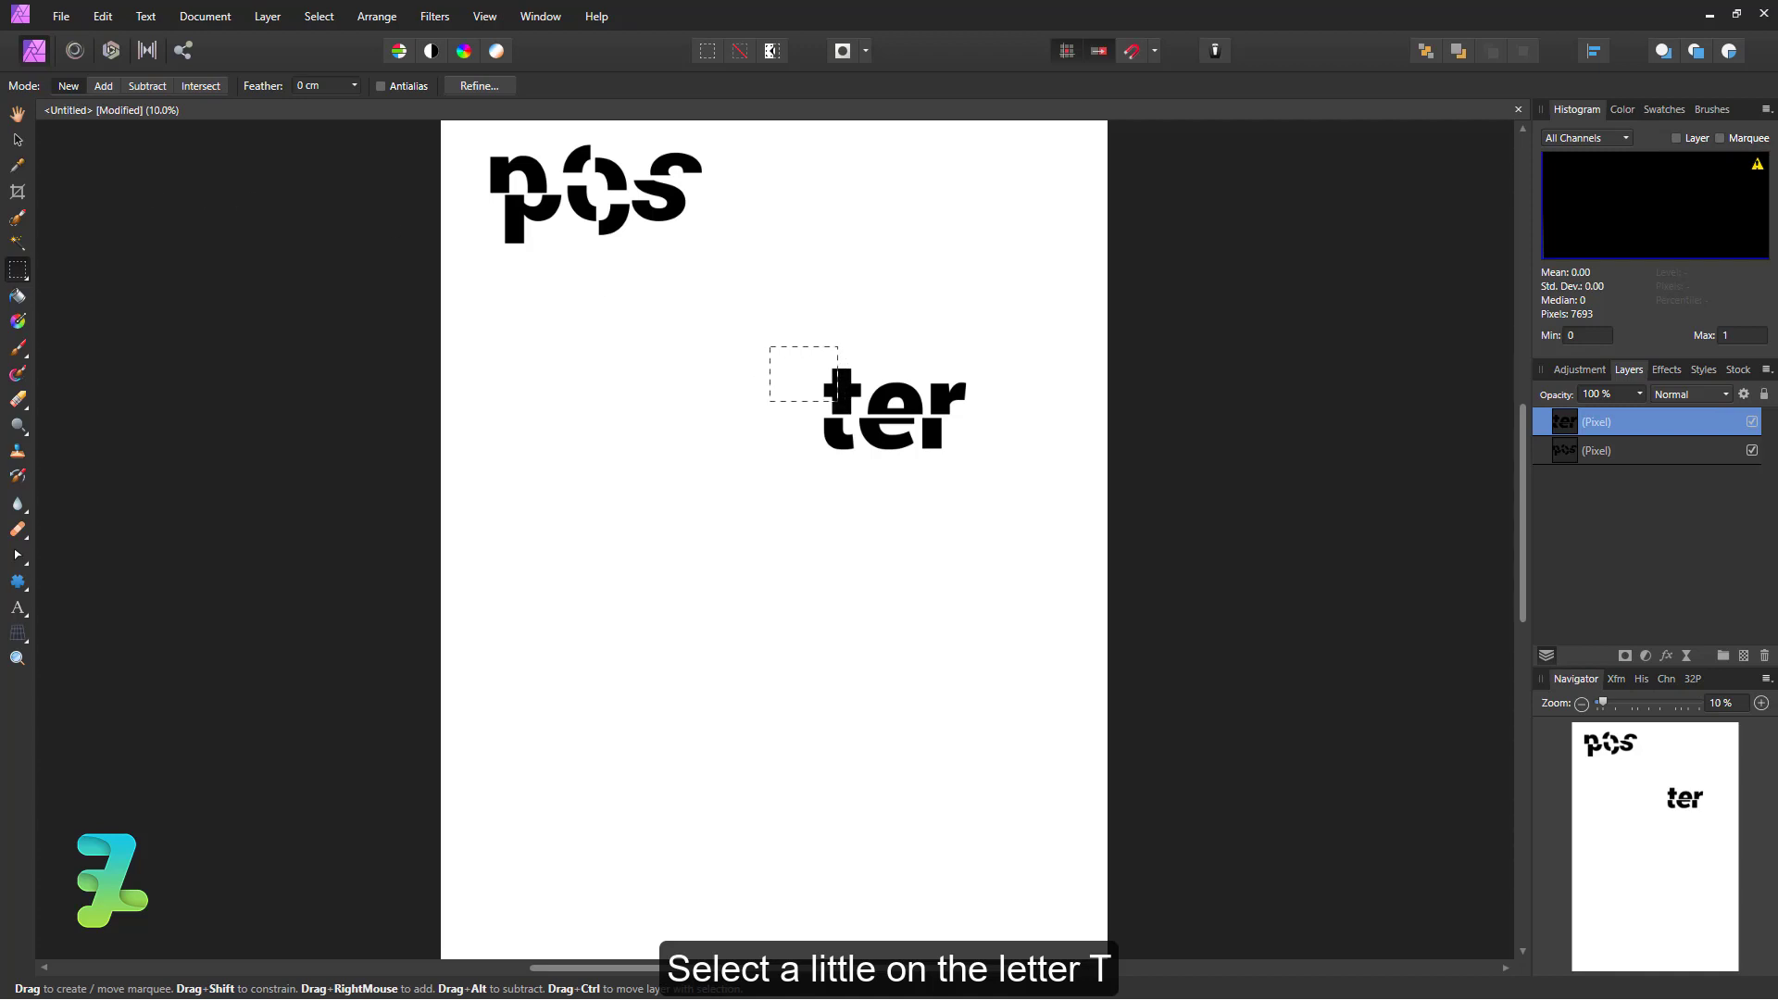
{"action": "left_click", "coordinate": [17, 140]}
{"action": "left_click_drag", "start_coordinate": [825, 365], "coordinate": [827, 355]}
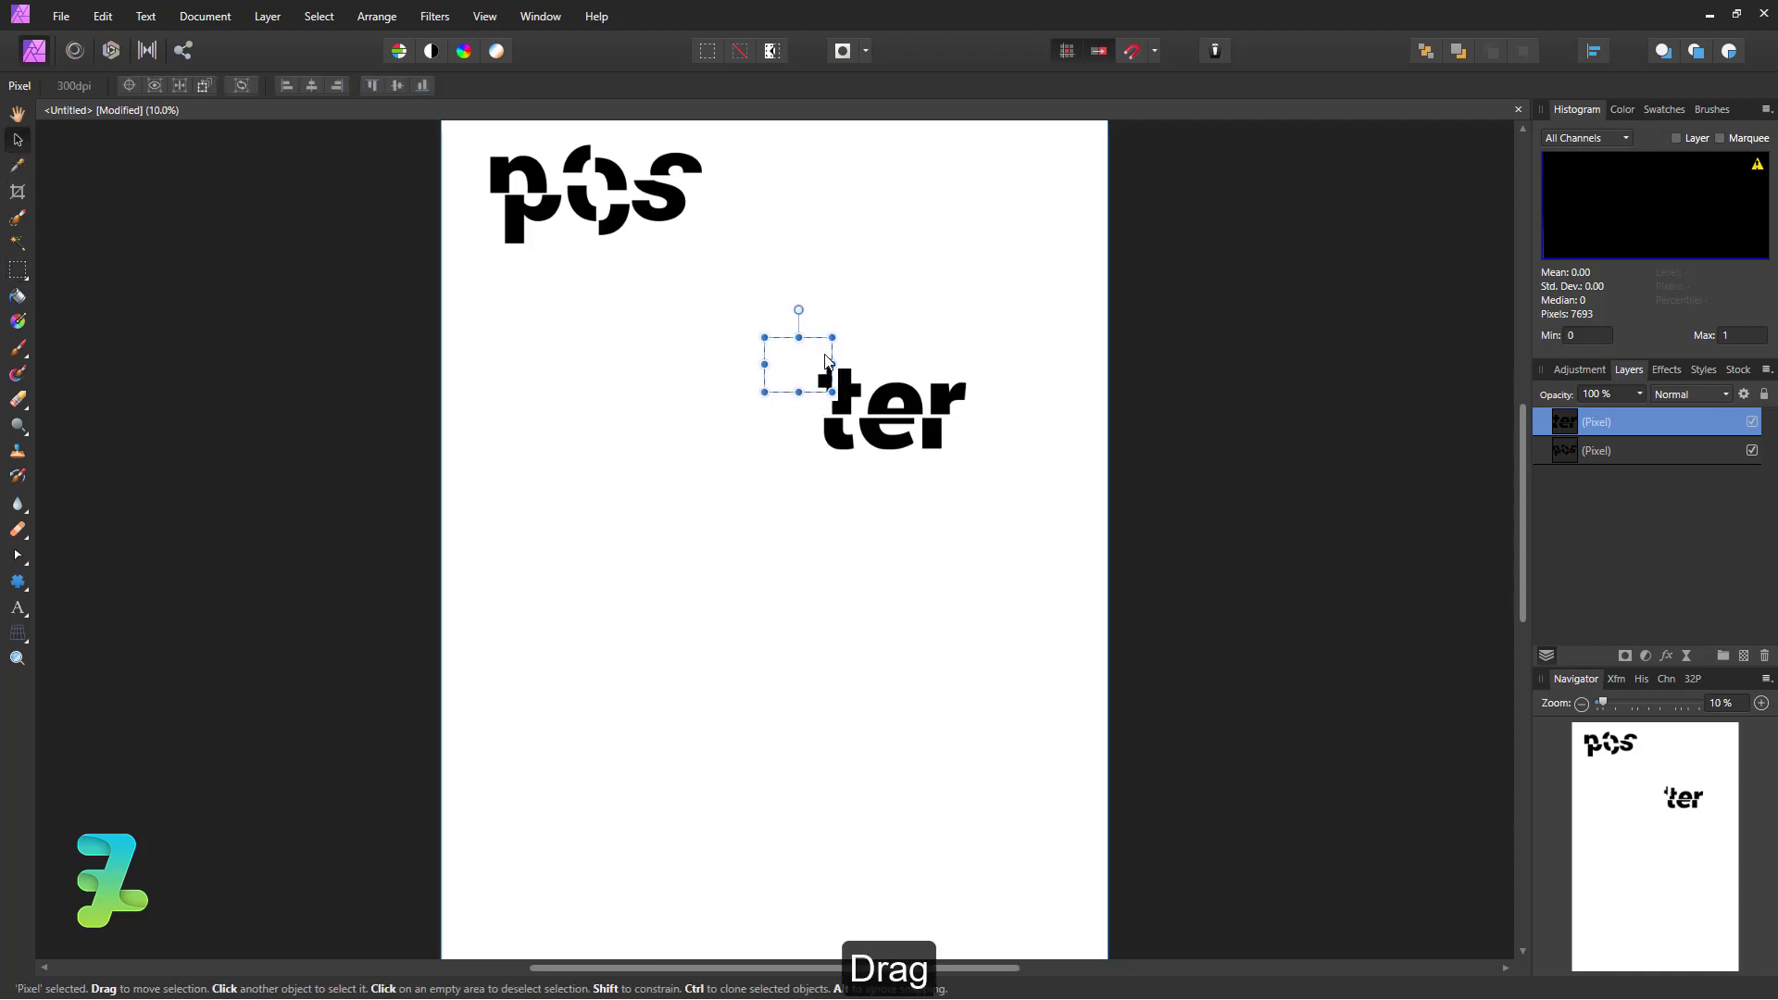
{"action": "key", "text": "ctrl+d"}
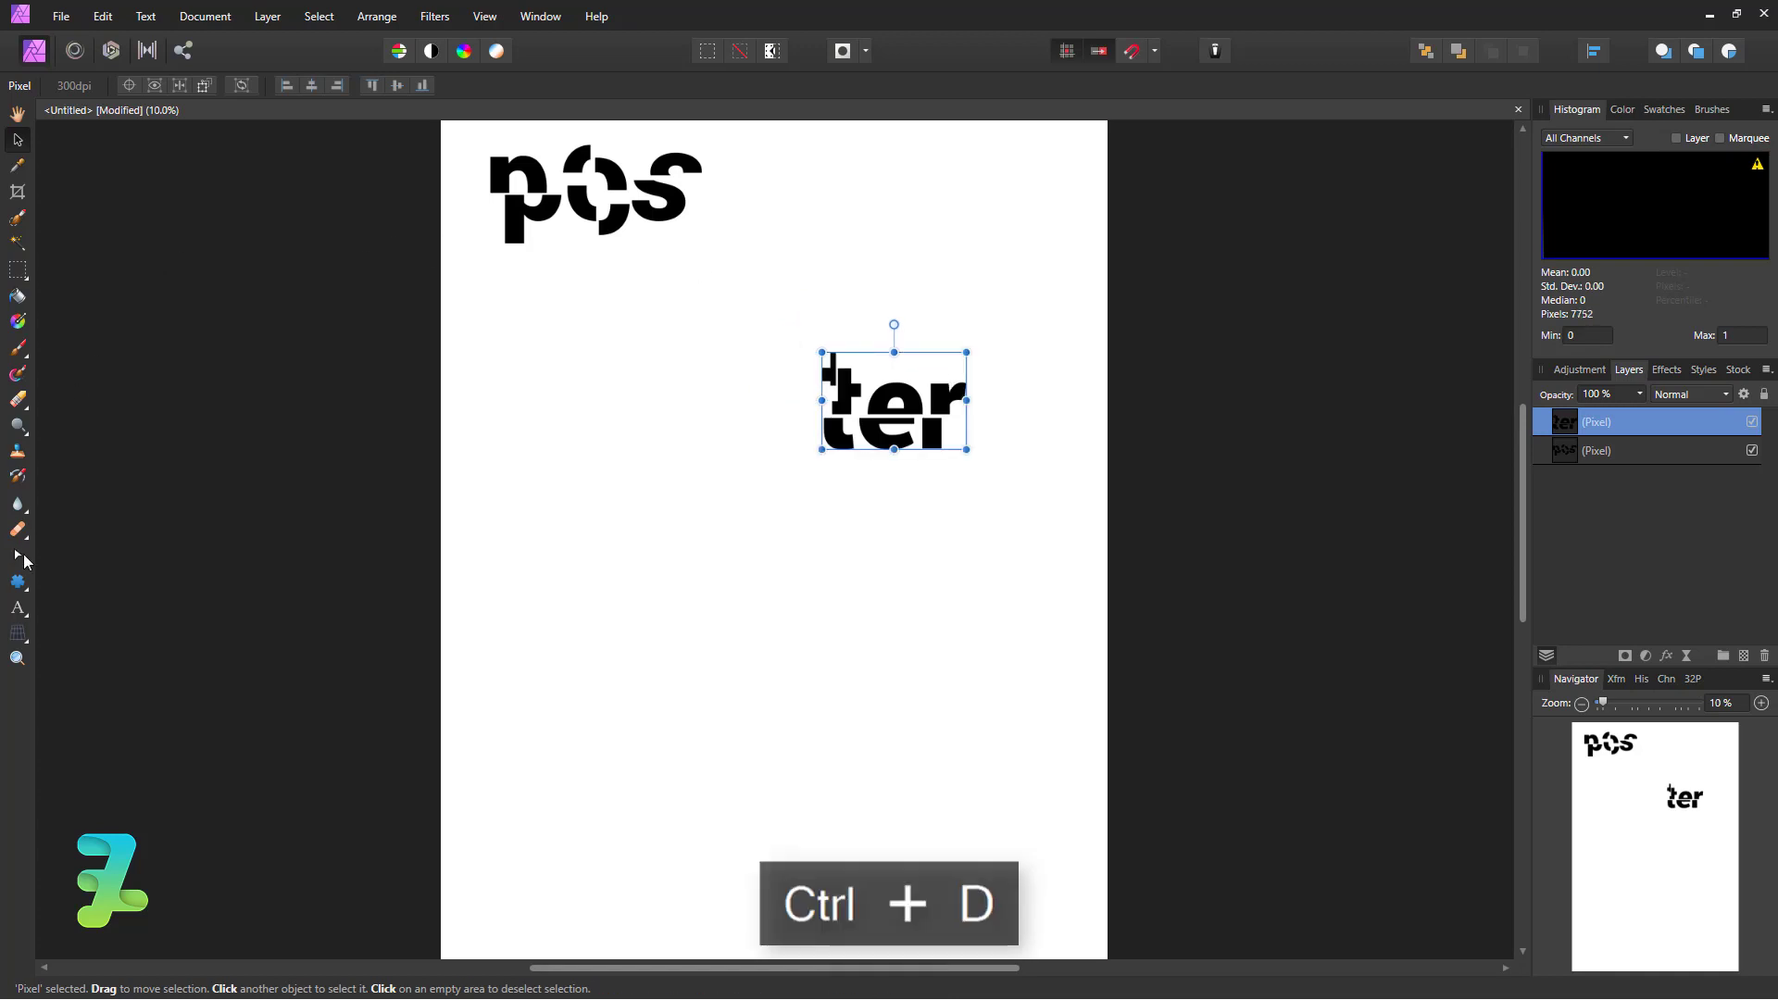
{"action": "left_click", "coordinate": [17, 608]}
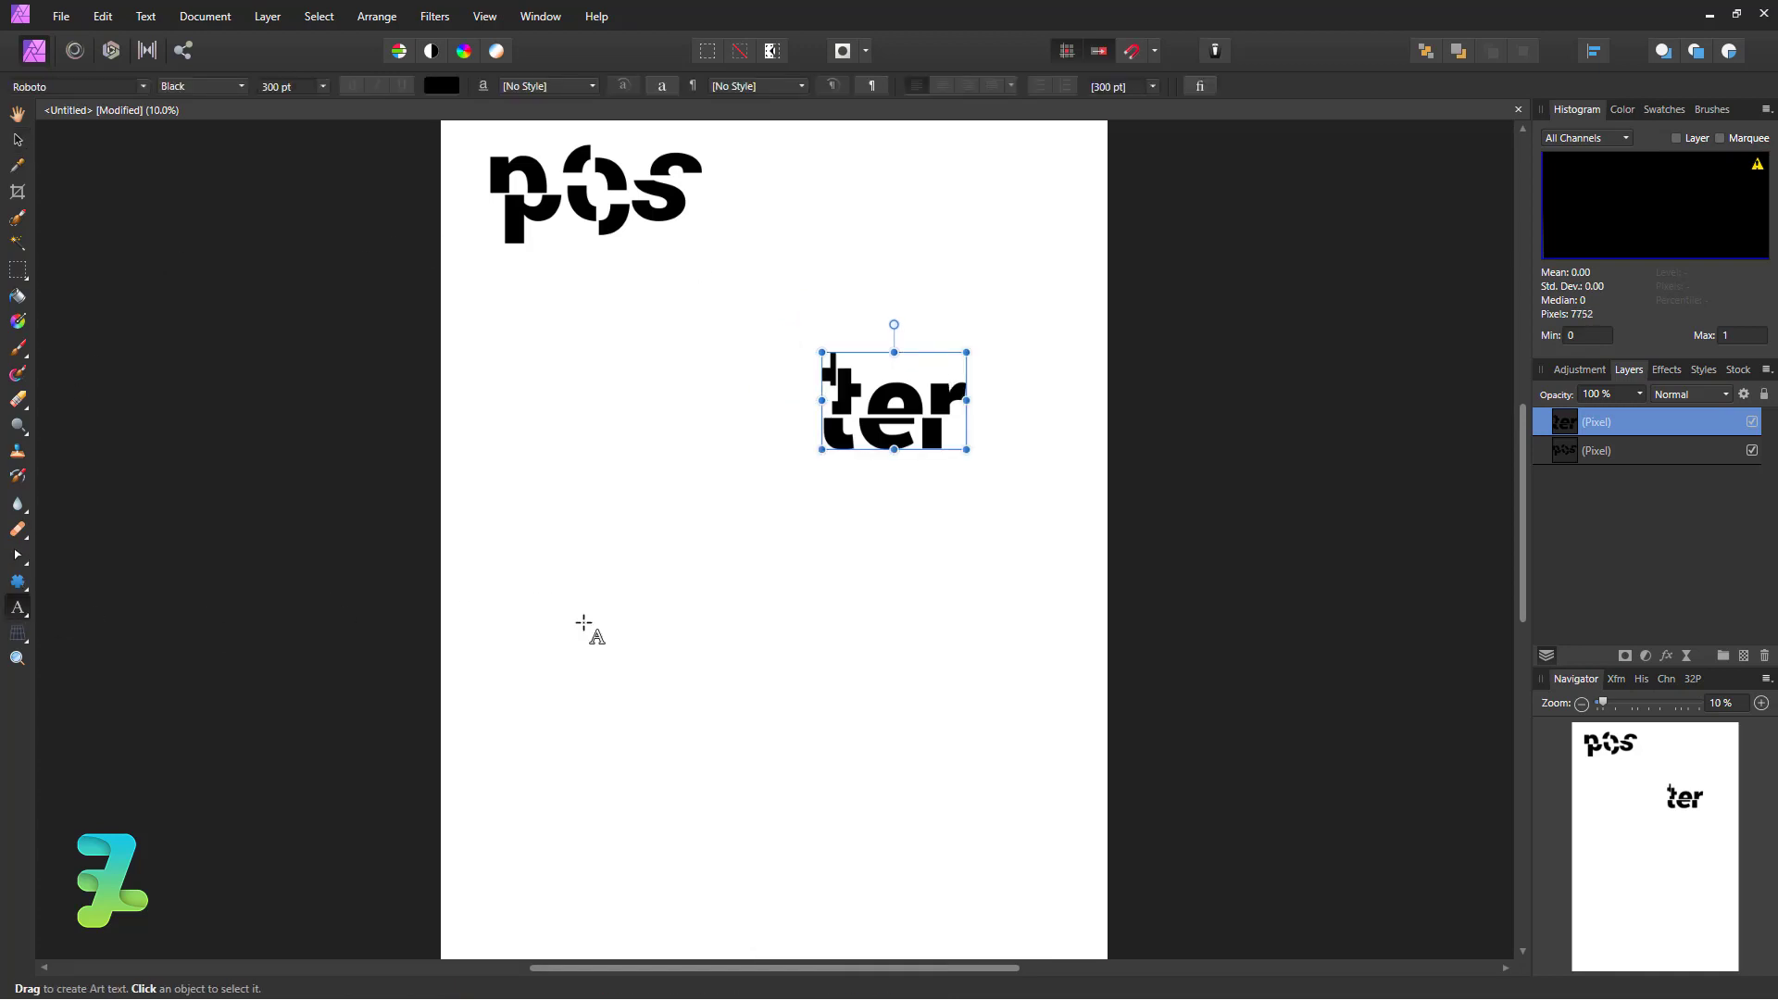
- Type 'des' at the lower left, position it below ter, and rasterize it
{"action": "left_click", "coordinate": [587, 605]}
{"action": "type", "text": "d"}
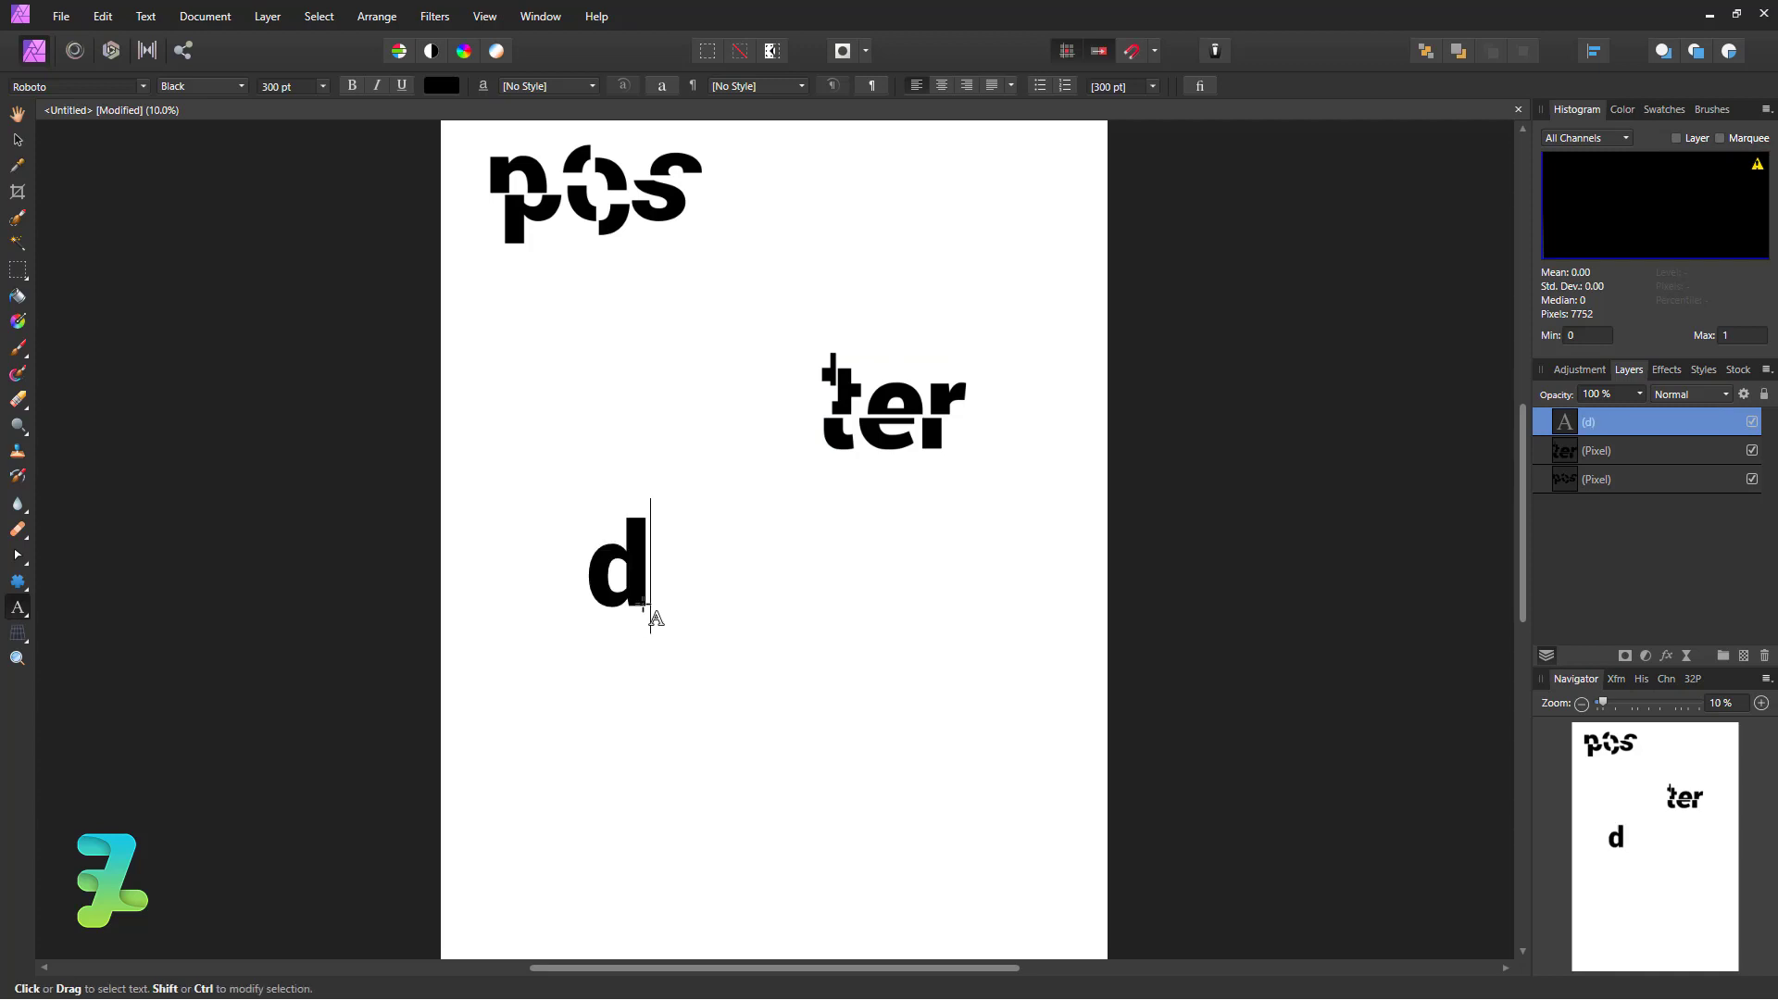
{"action": "type", "text": "es"}
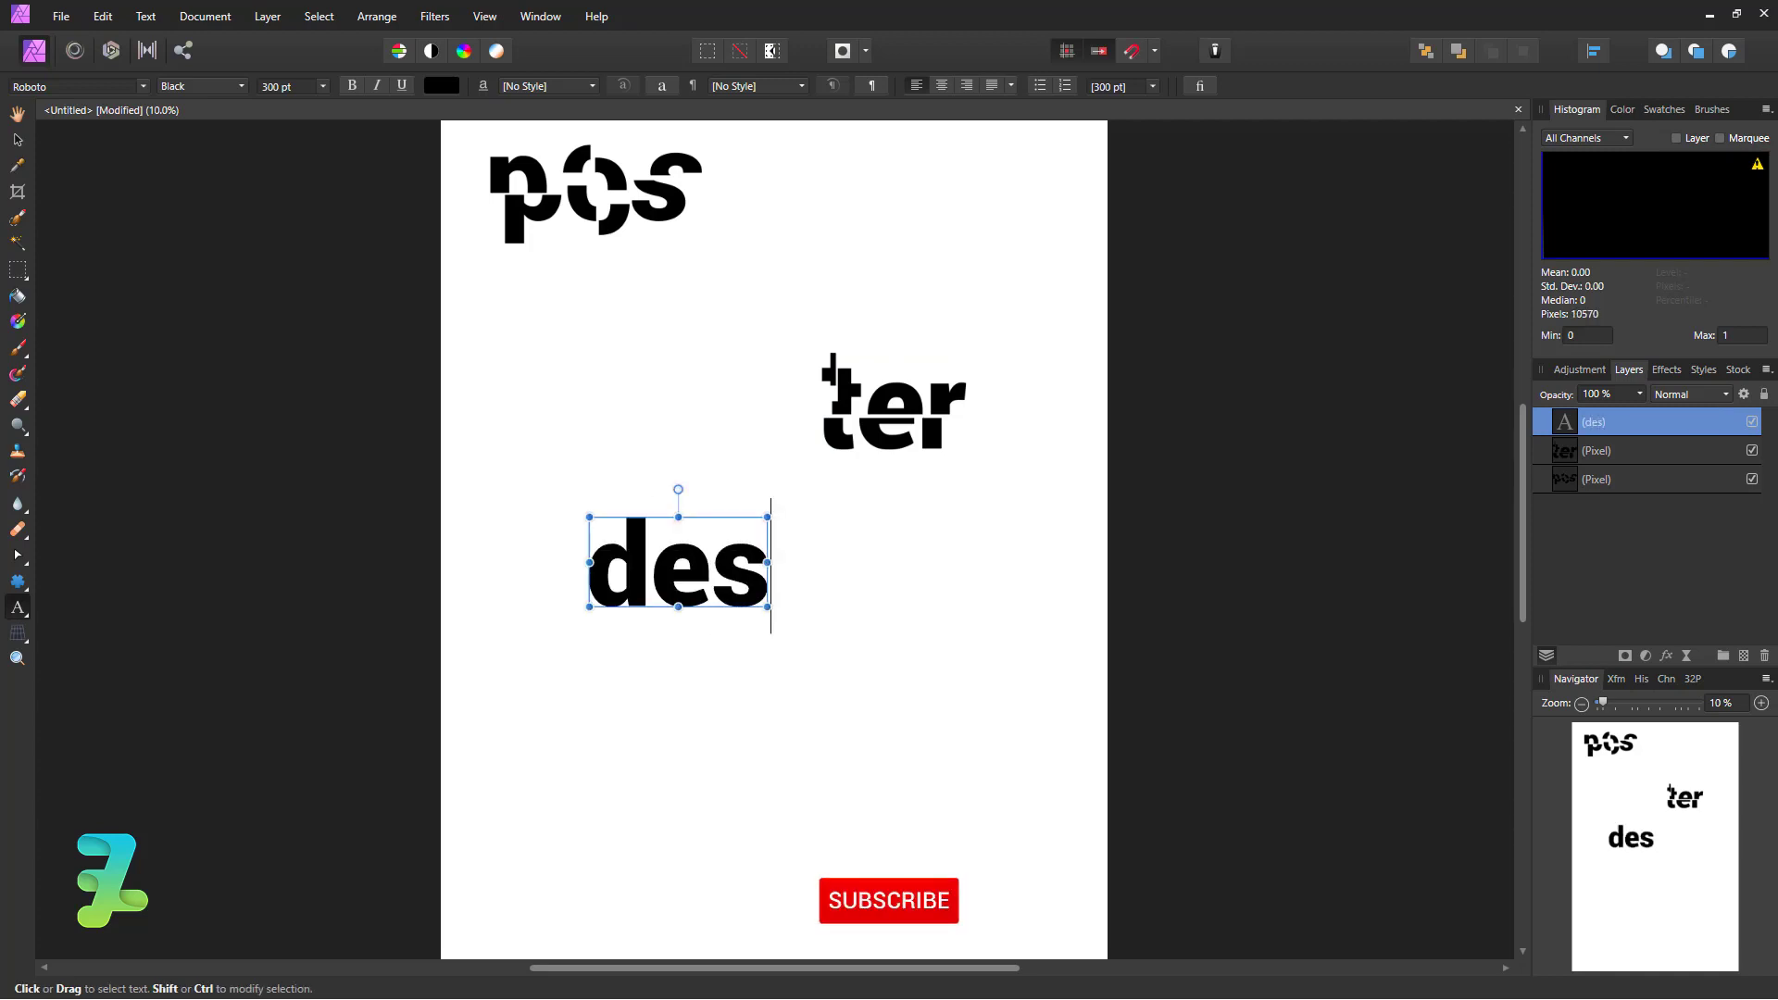
{"action": "left_click", "coordinate": [17, 139]}
{"action": "left_click_drag", "start_coordinate": [714, 590], "coordinate": [679, 618]}
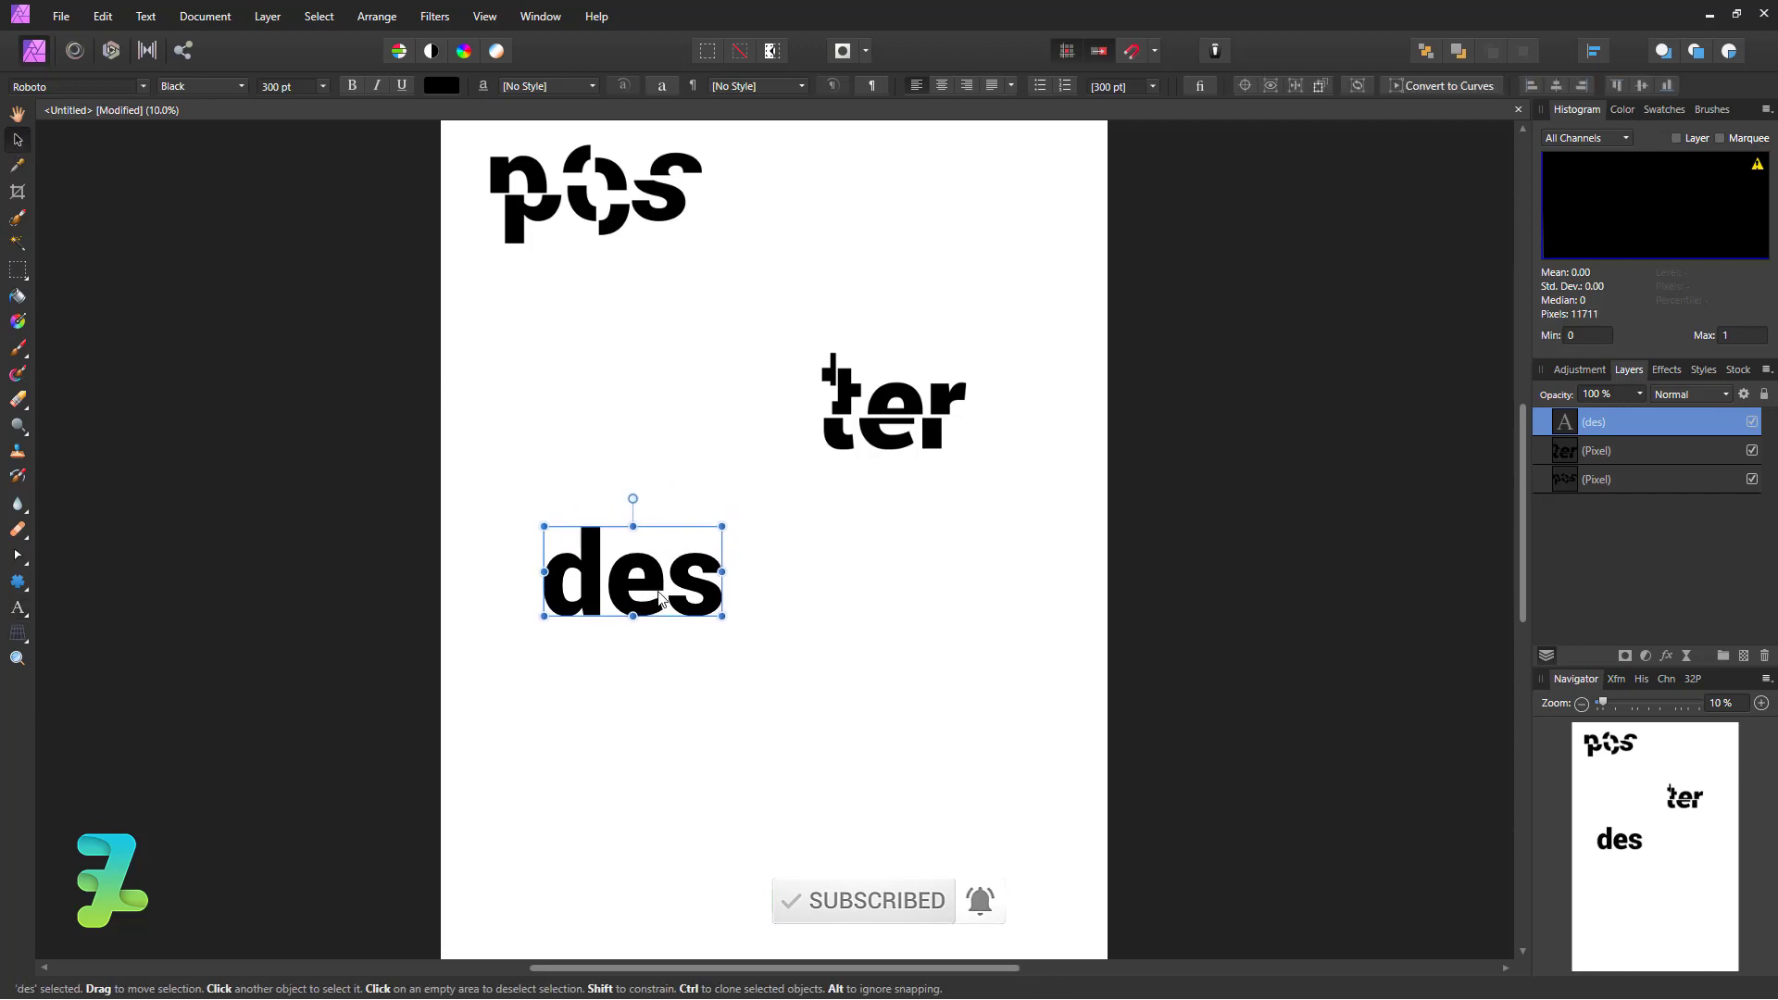
{"action": "scroll", "coordinate": [677, 612], "scroll_direction": "down", "scroll_amount": 2}
{"action": "scroll", "coordinate": [676, 609], "scroll_direction": "down", "scroll_amount": 4}
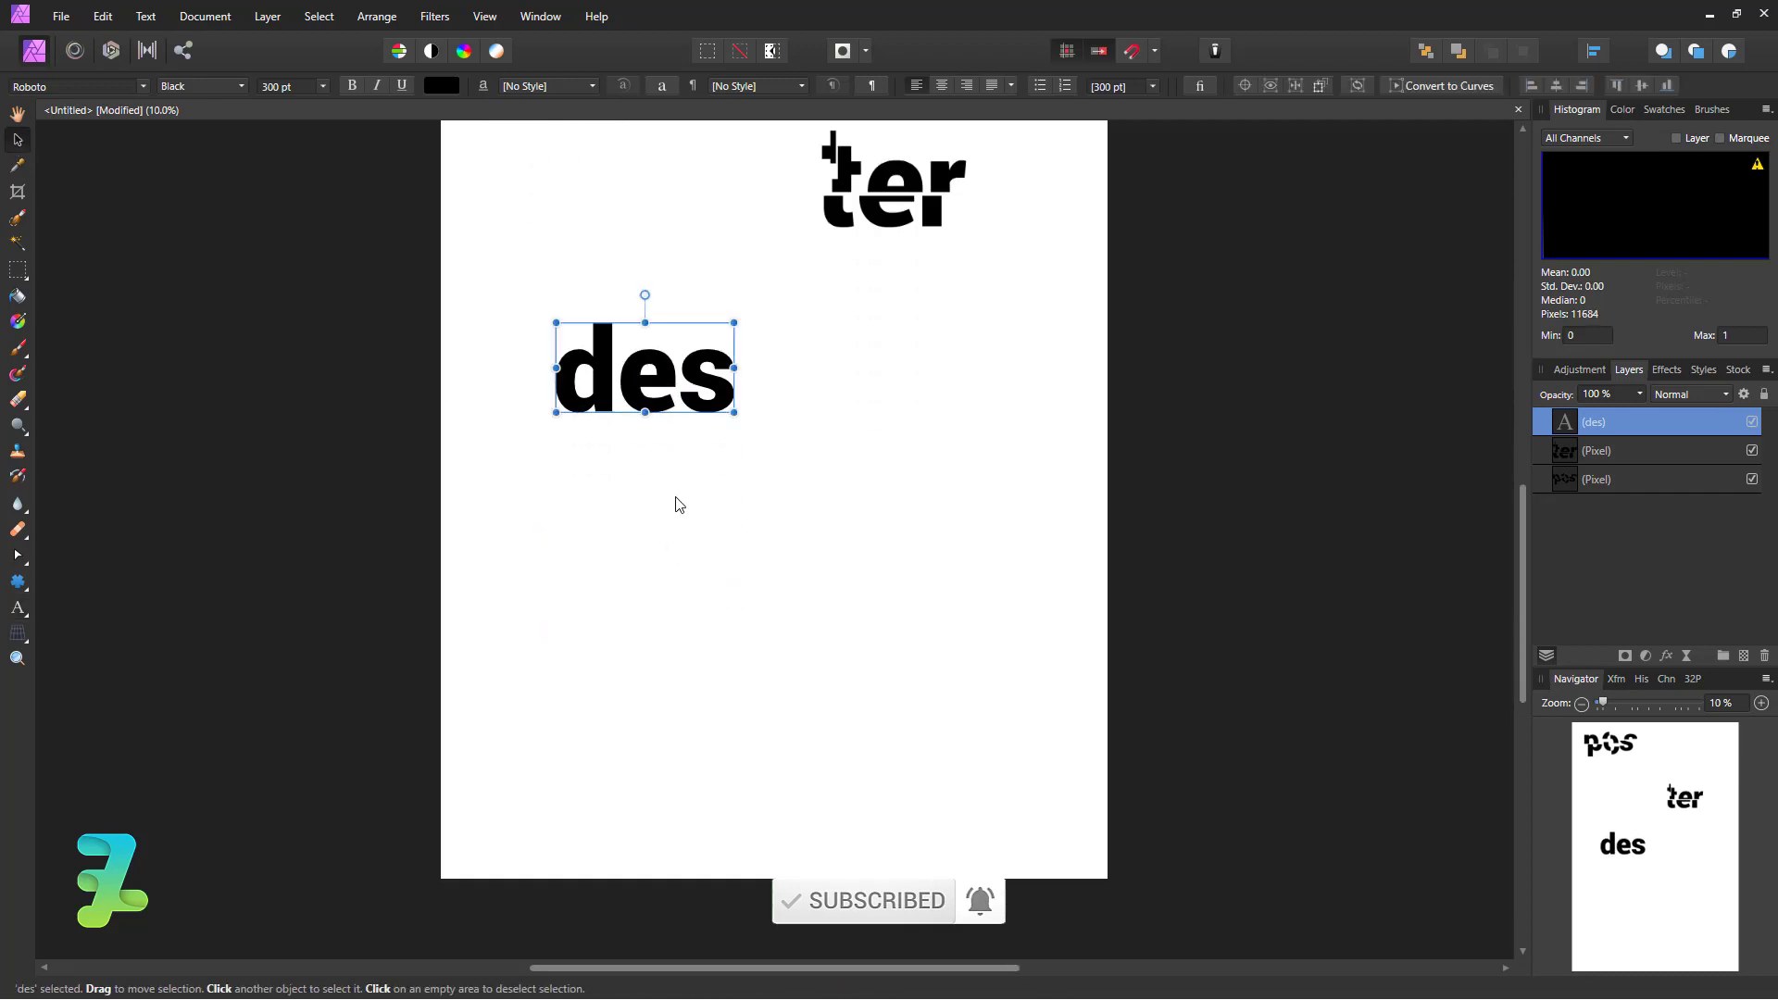
{"action": "mouse_move", "coordinate": [639, 459]}
{"action": "left_mouse_down"}
{"action": "mouse_move", "coordinate": [655, 478]}
{"action": "mouse_move", "coordinate": [637, 500]}
{"action": "left_mouse_up"}
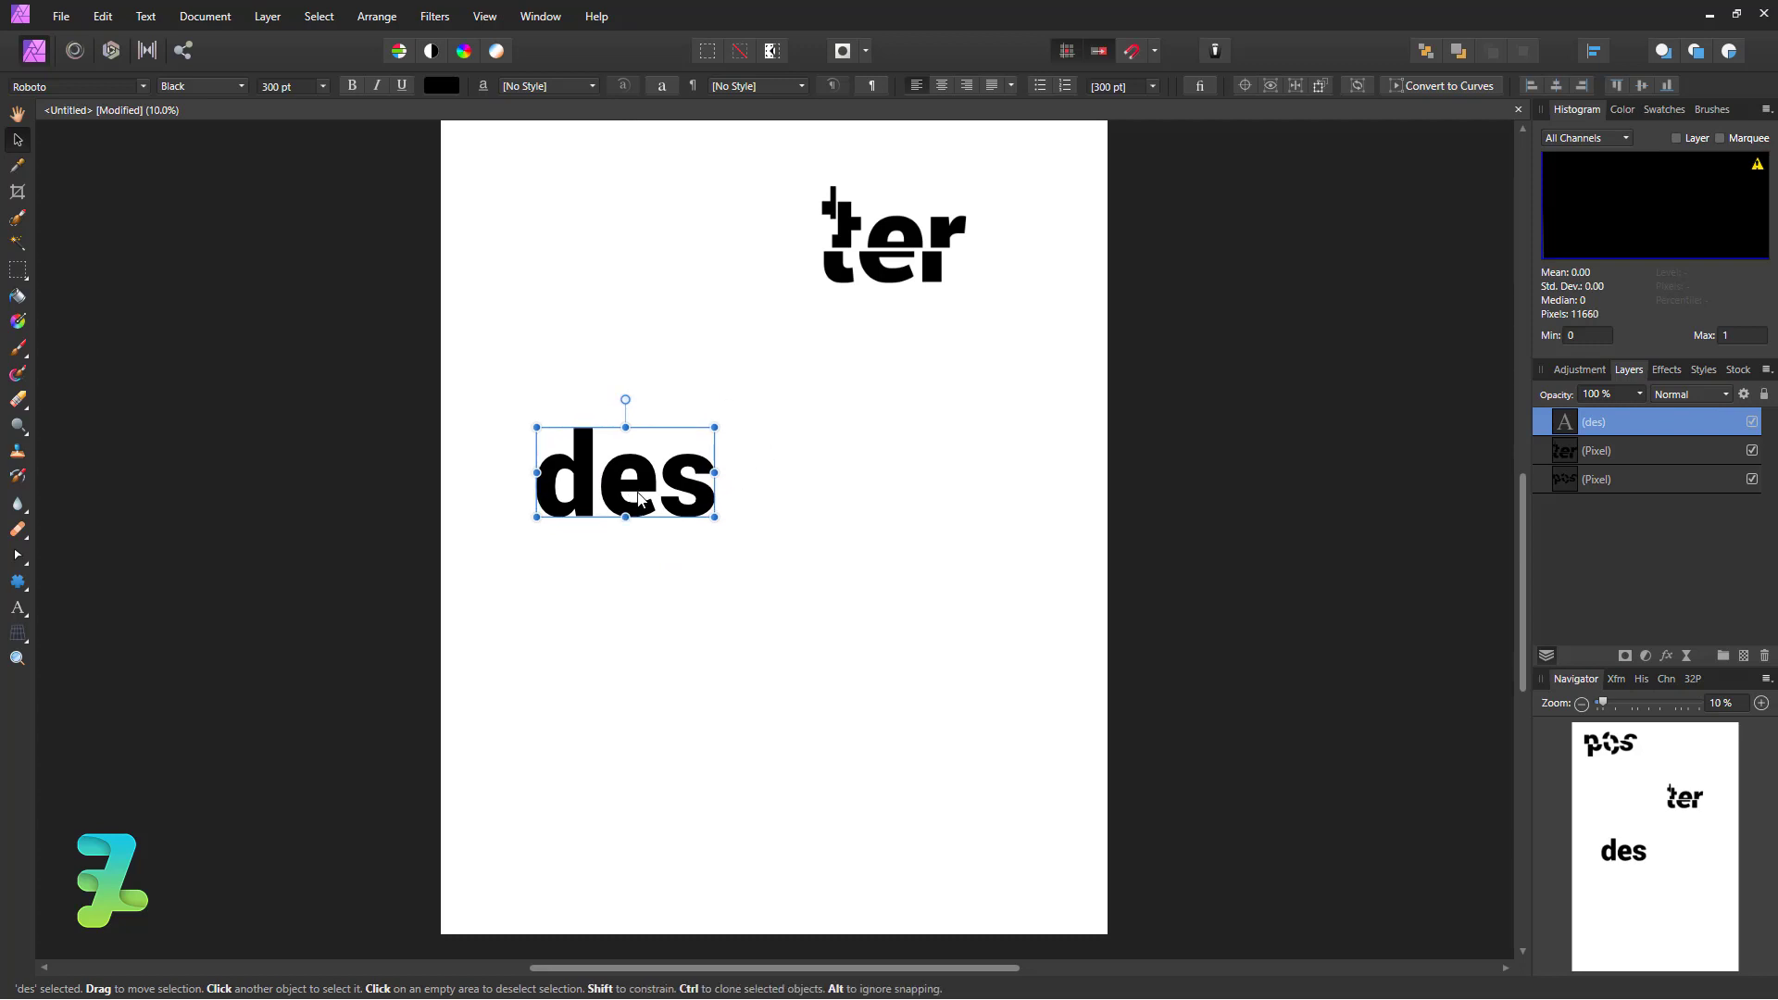
{"action": "right_click", "coordinate": [1670, 420]}
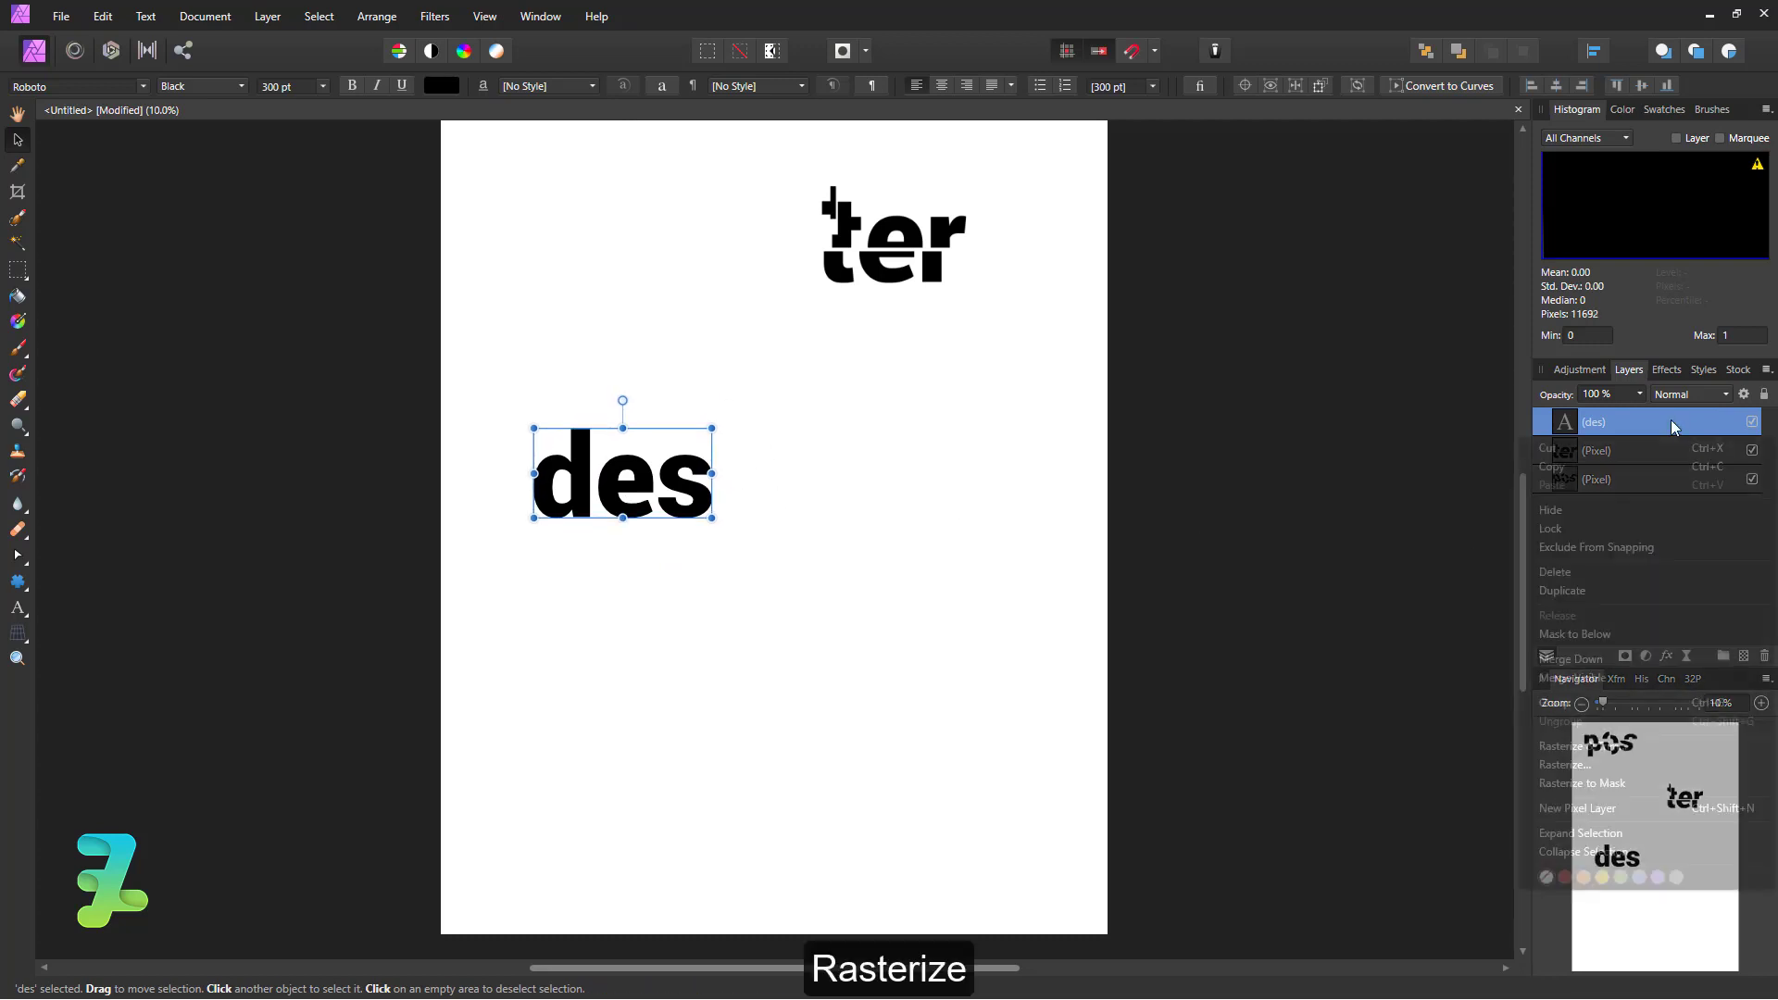
{"action": "left_click", "coordinate": [1591, 766]}
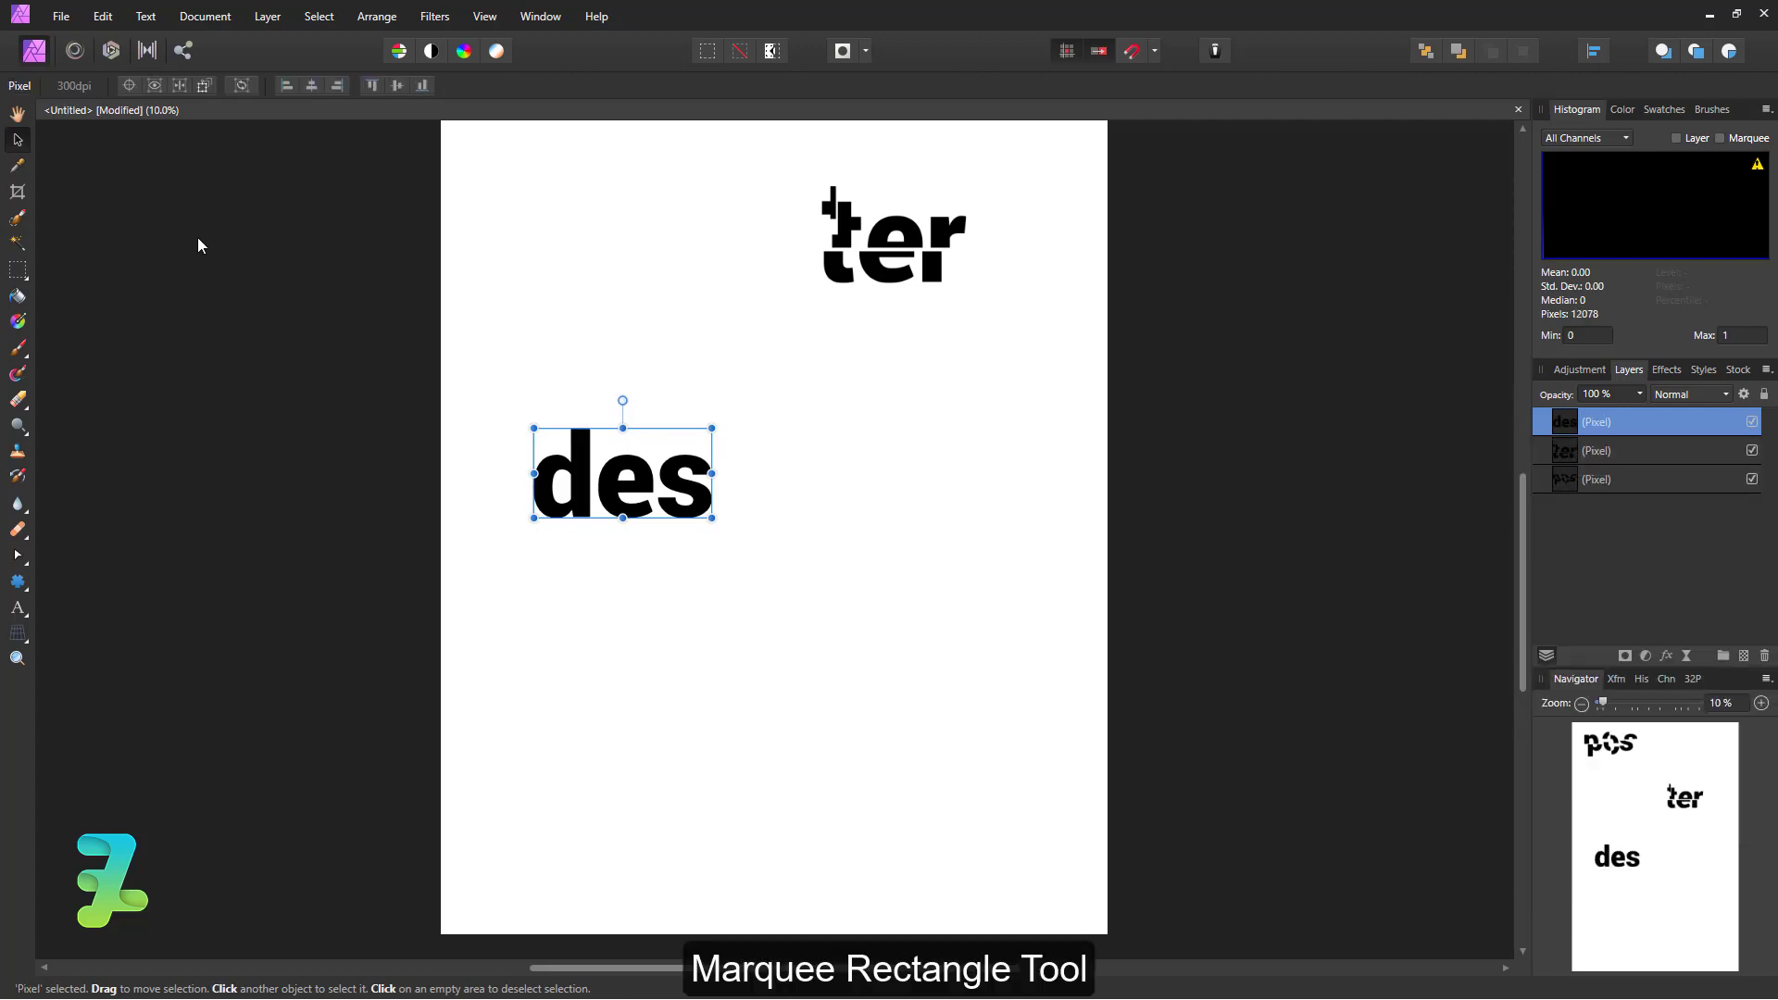
- Shift two slices of the s upward and slightly left out of line
{"action": "left_click", "coordinate": [18, 278]}
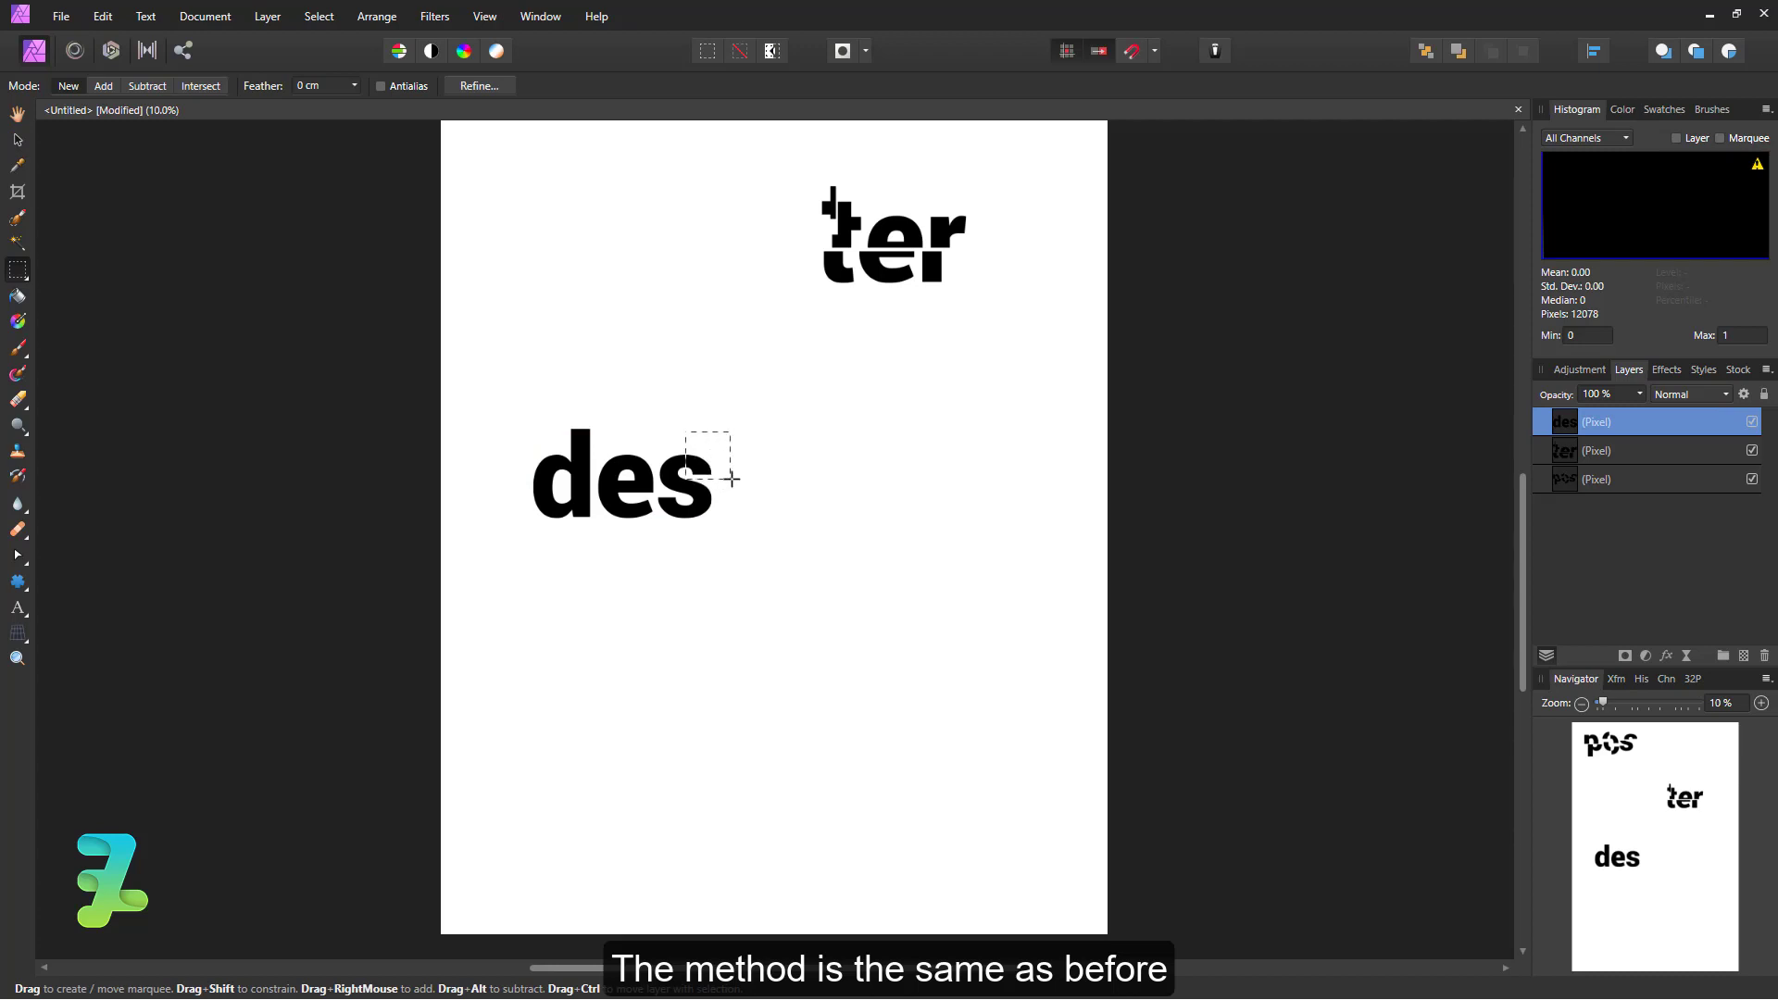
{"action": "key", "text": "v"}
{"action": "left_click_drag", "start_coordinate": [700, 473], "coordinate": [704, 447]}
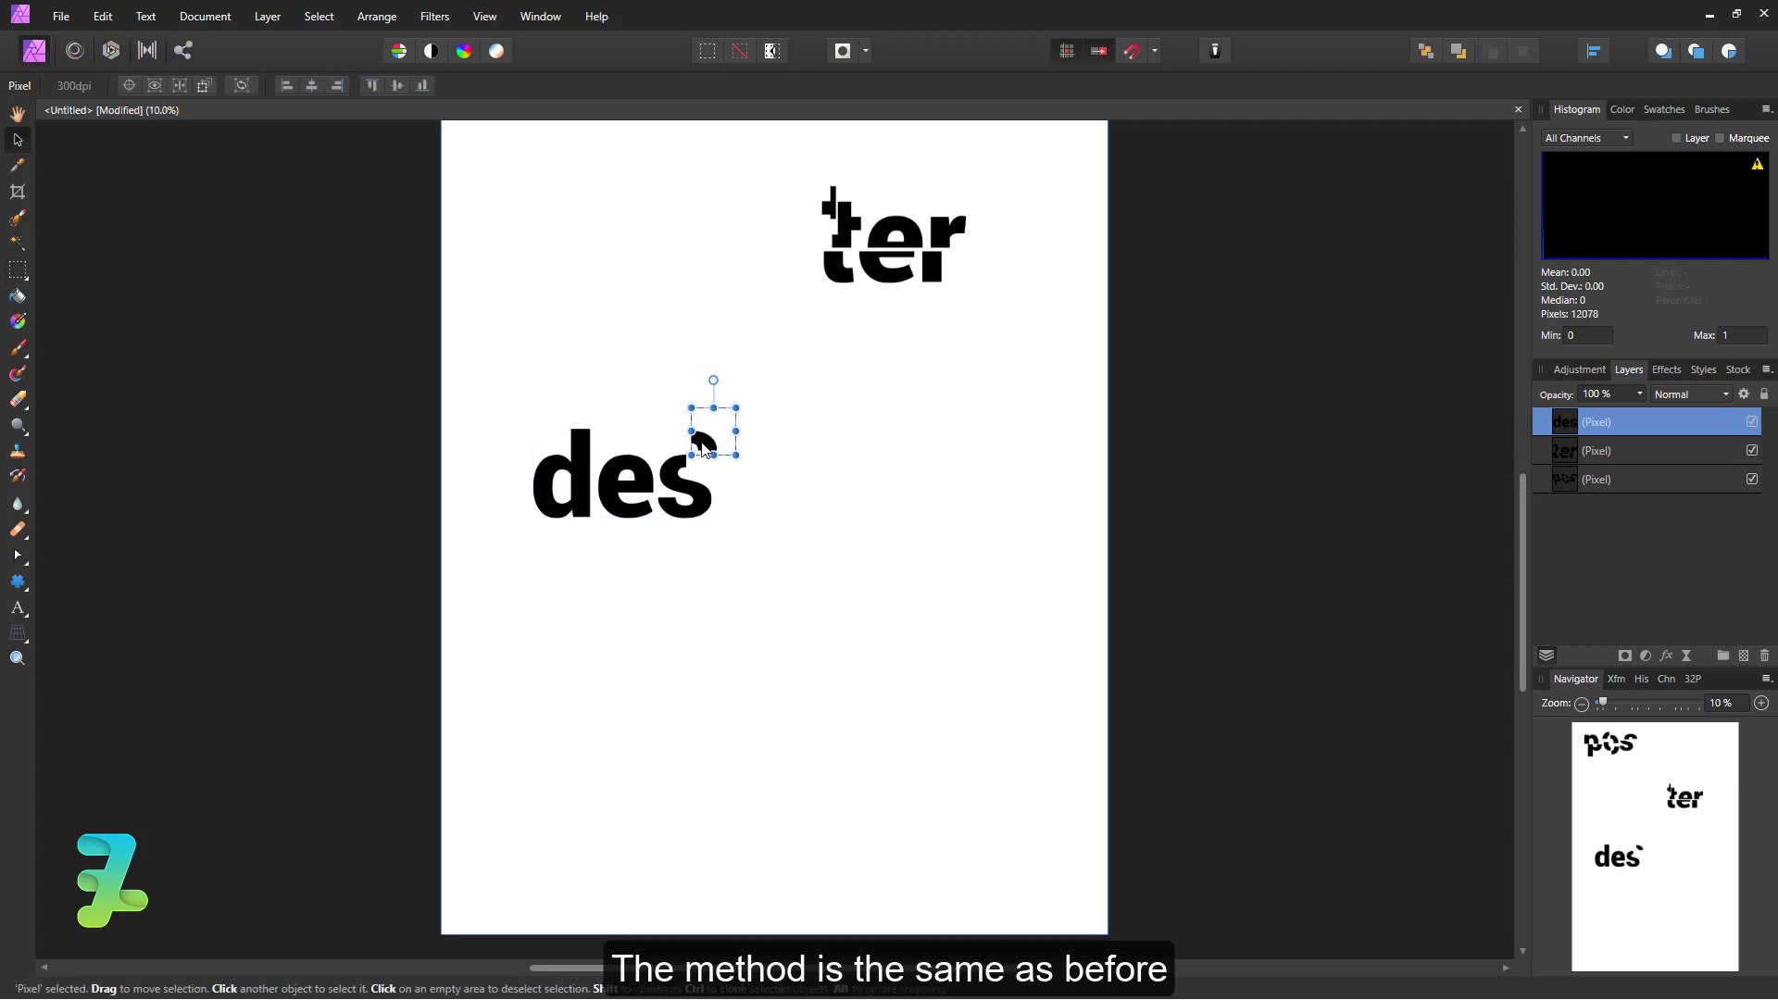
{"action": "key", "text": "ctrl+d"}
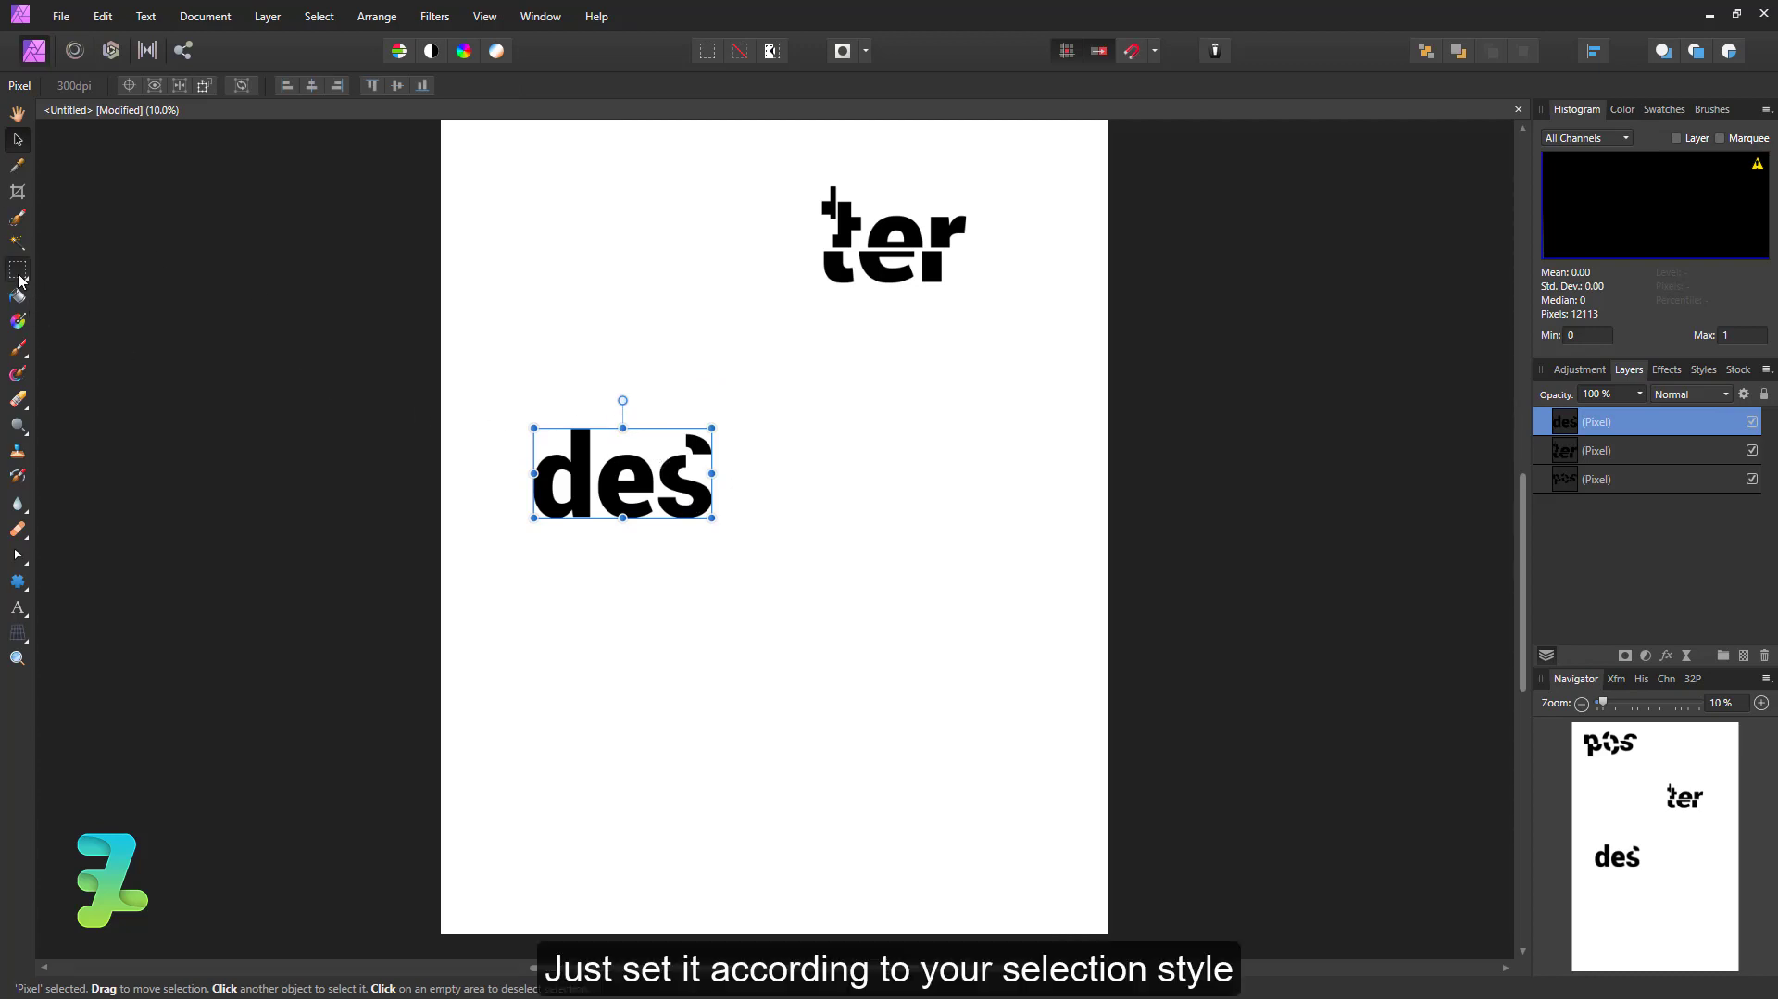
{"action": "left_click", "coordinate": [17, 270]}
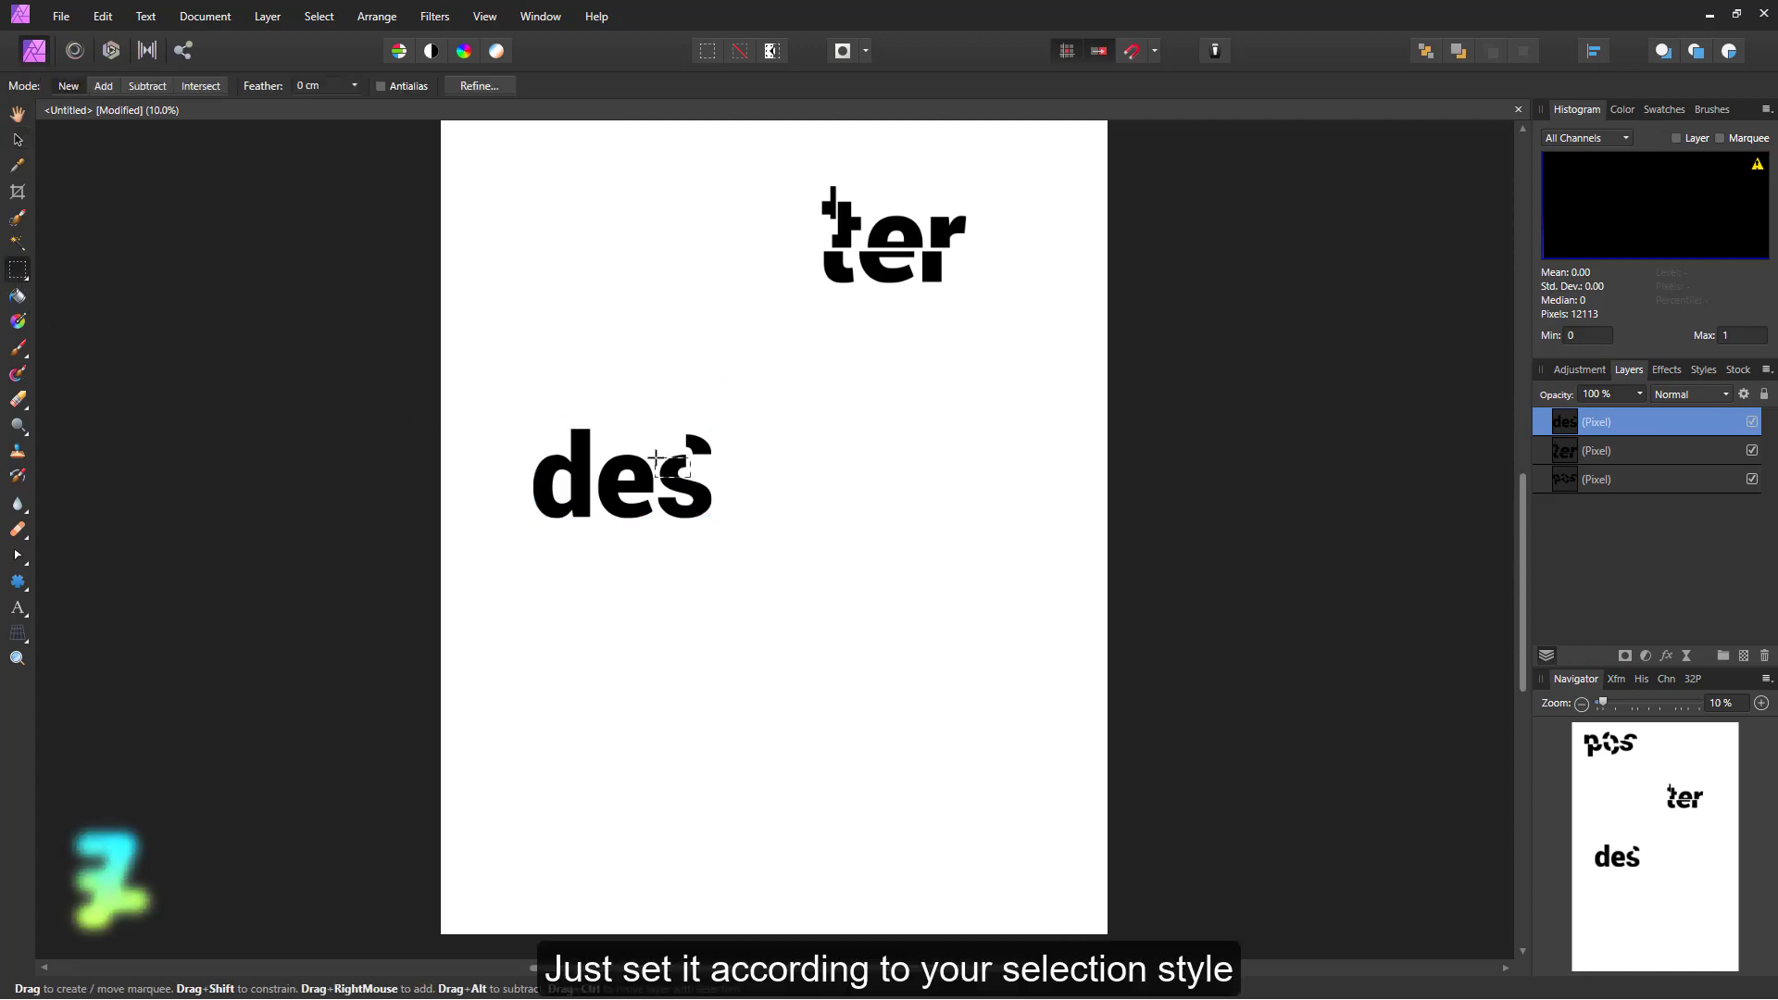
{"action": "left_click_drag", "start_coordinate": [691, 476], "coordinate": [657, 451]}
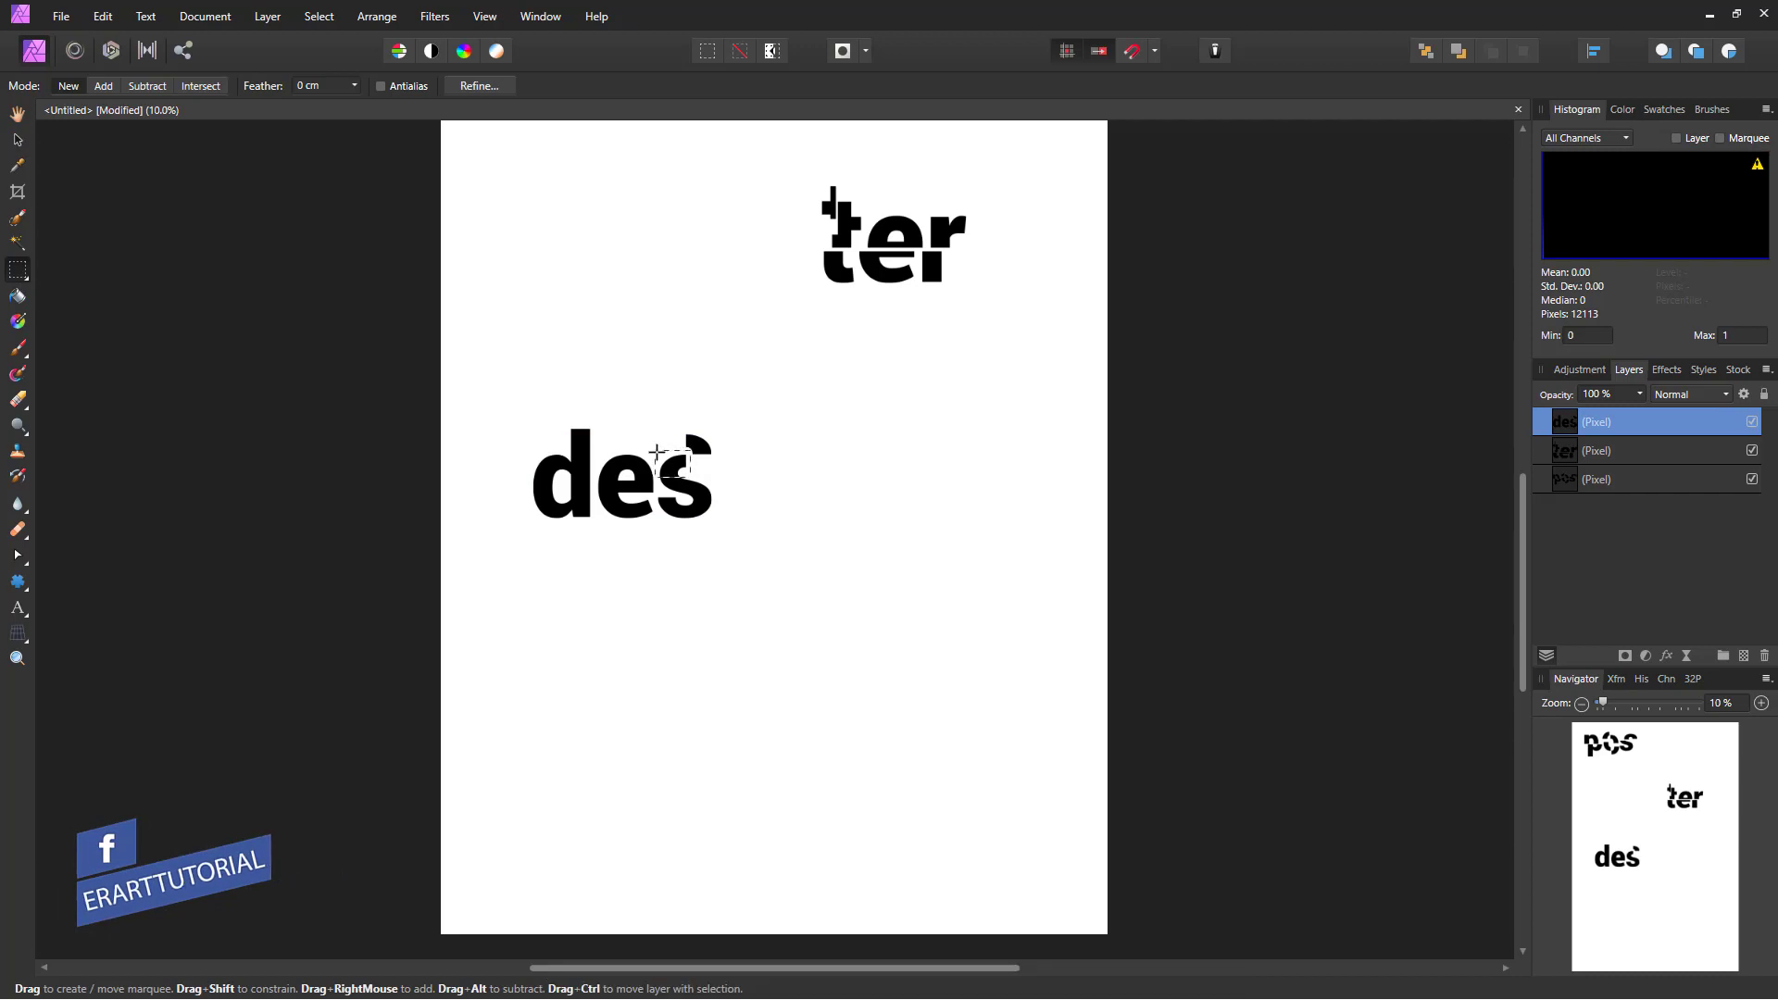
{"action": "left_click", "coordinate": [18, 139]}
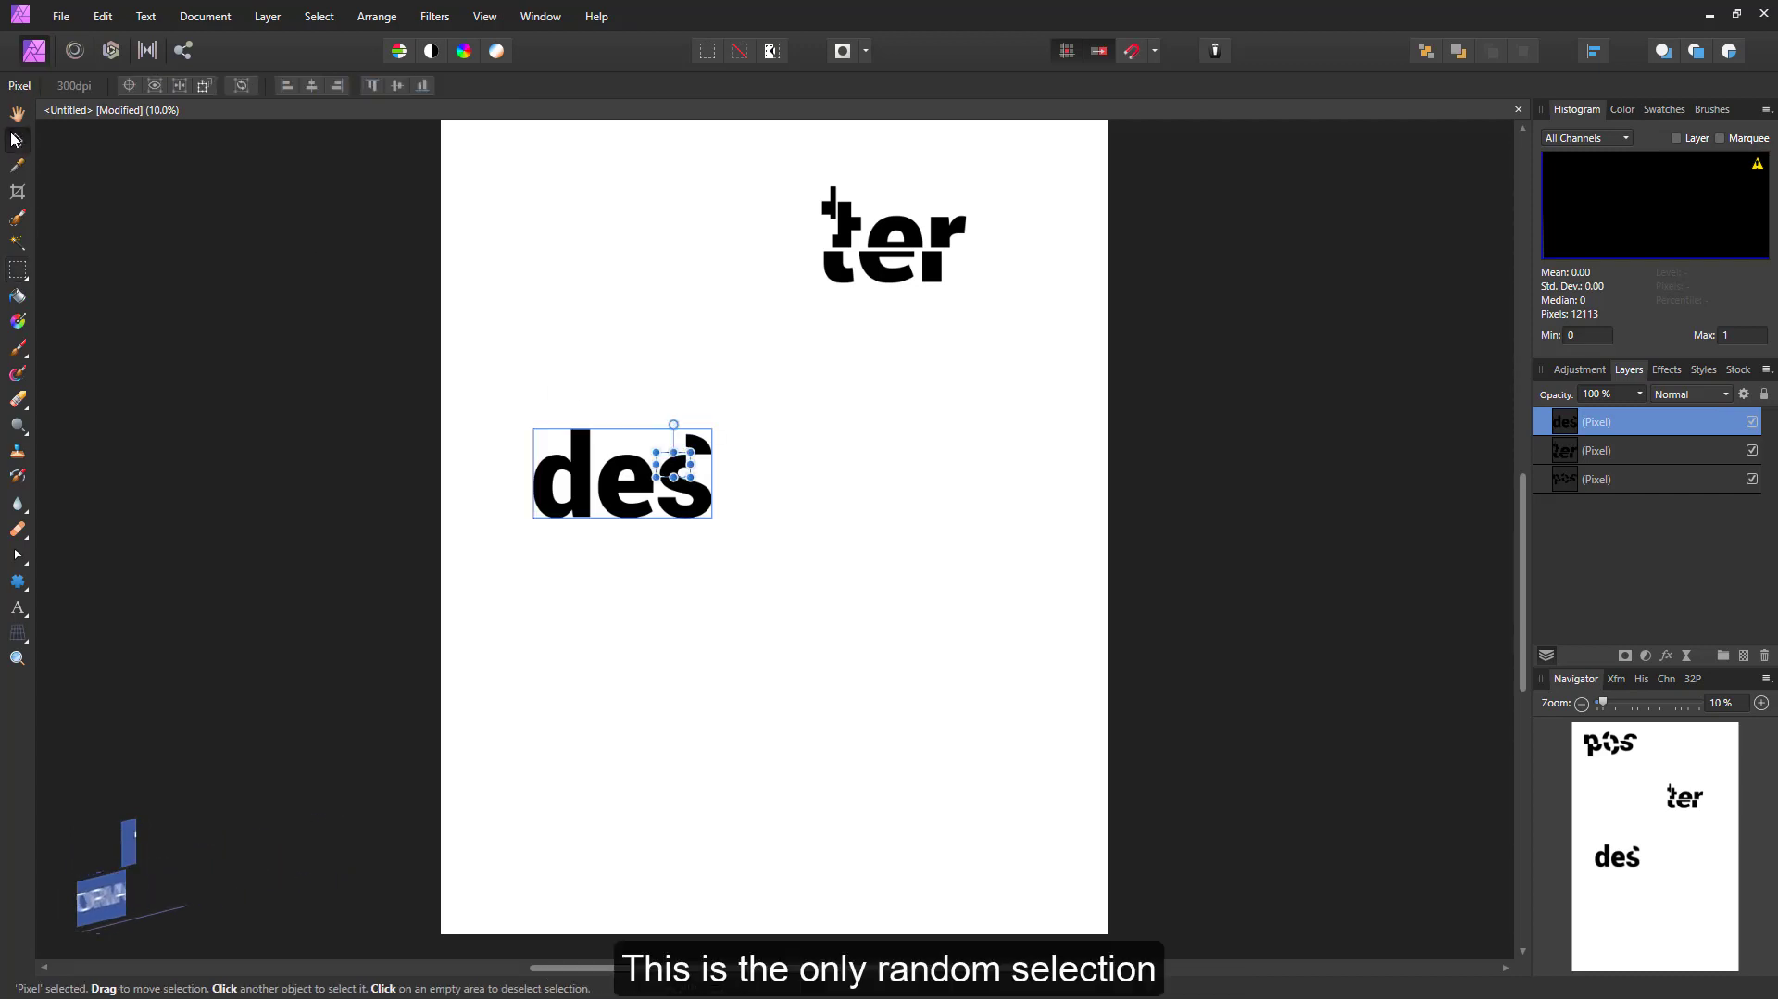
{"action": "left_click_drag", "start_coordinate": [672, 476], "coordinate": [666, 468]}
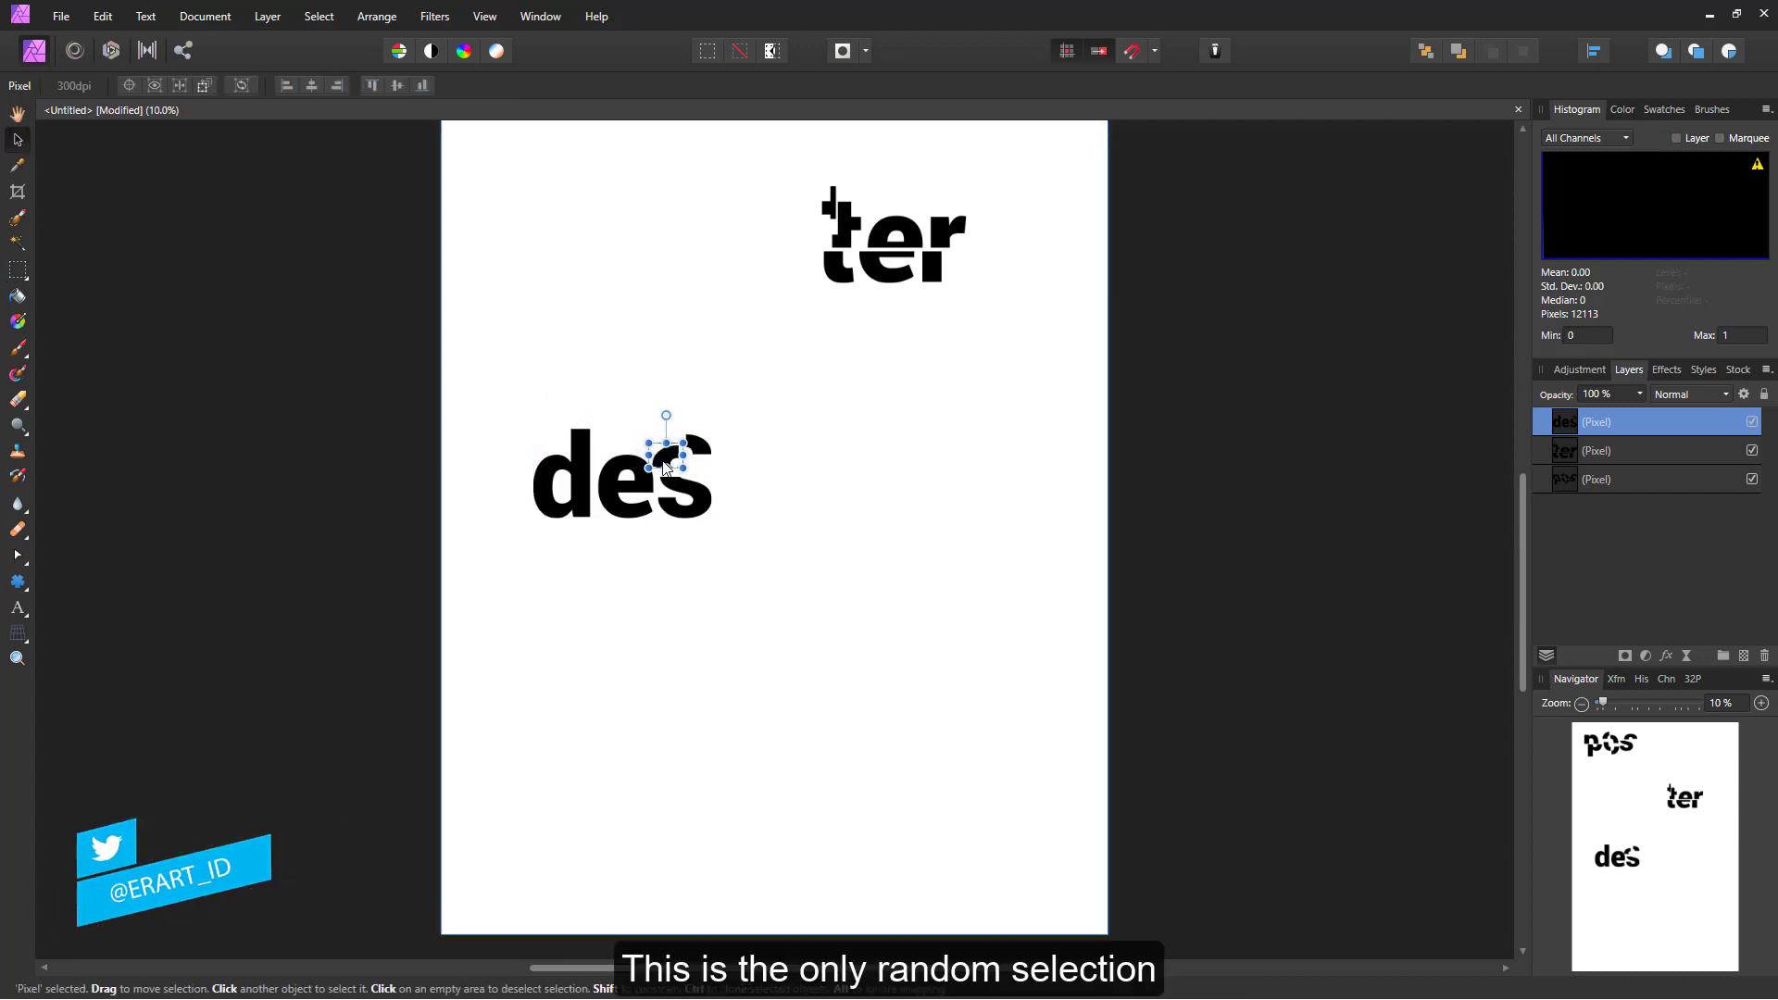
{"action": "left_click_drag", "start_coordinate": [670, 470], "coordinate": [673, 471]}
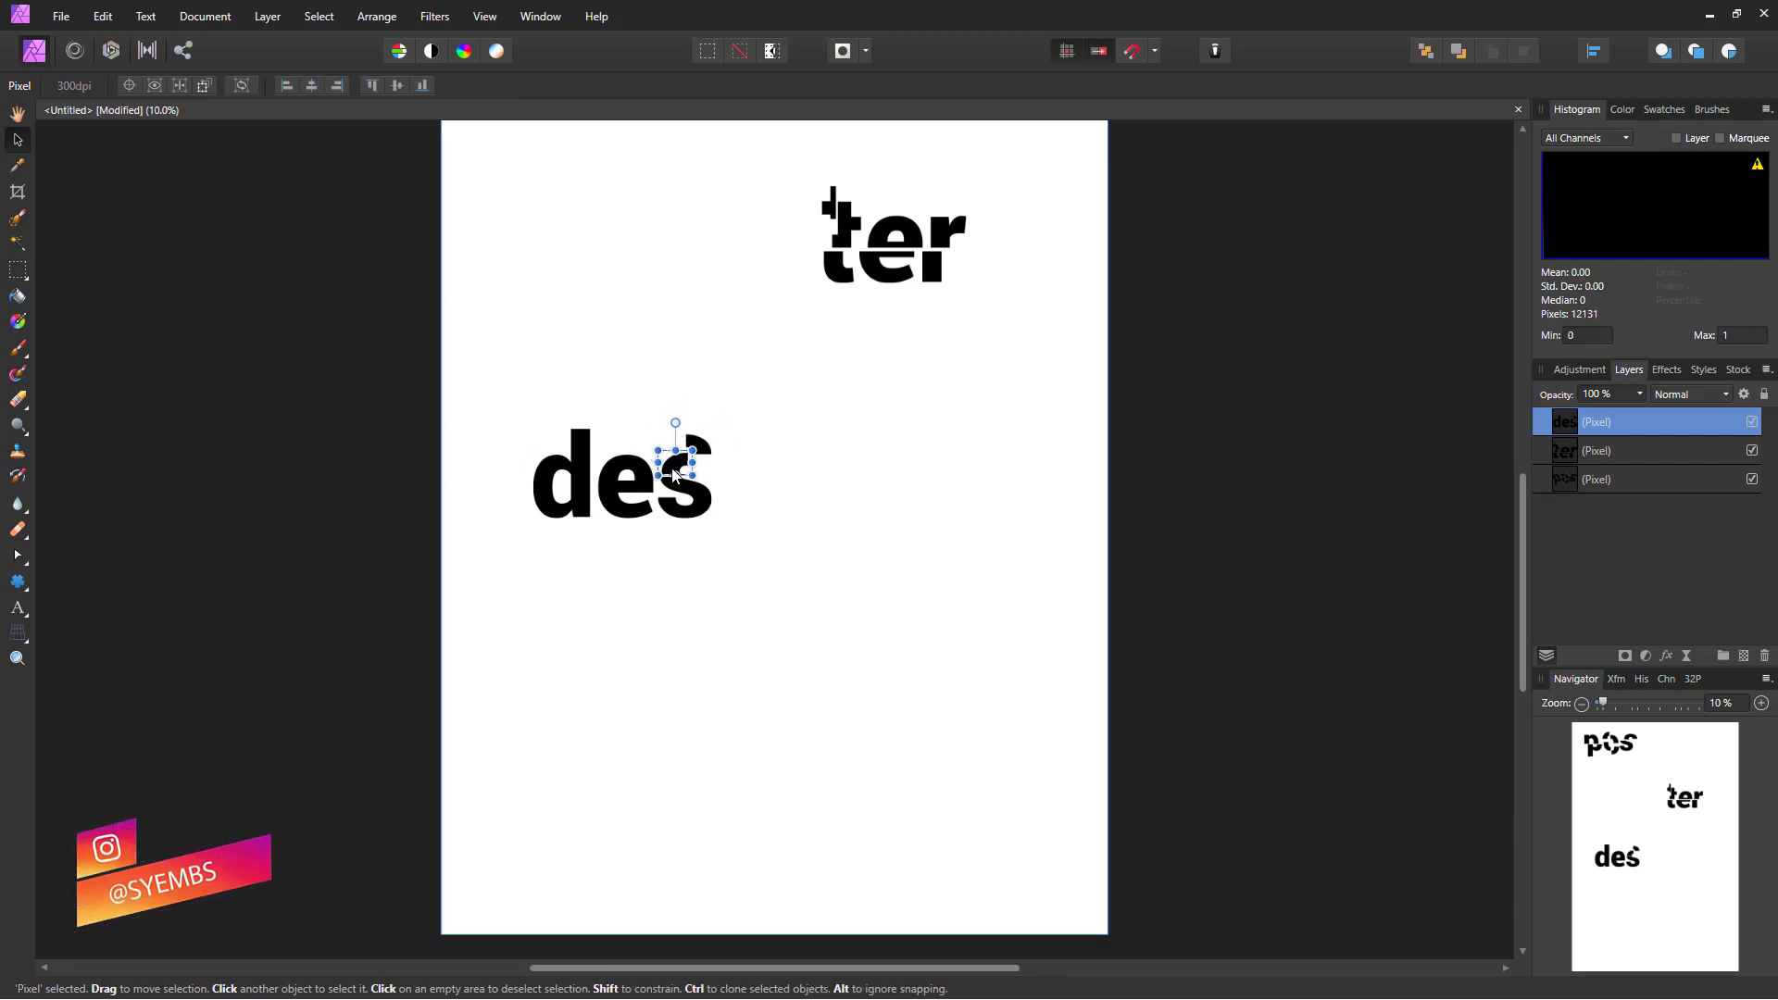
{"action": "key", "text": "ctrl+d"}
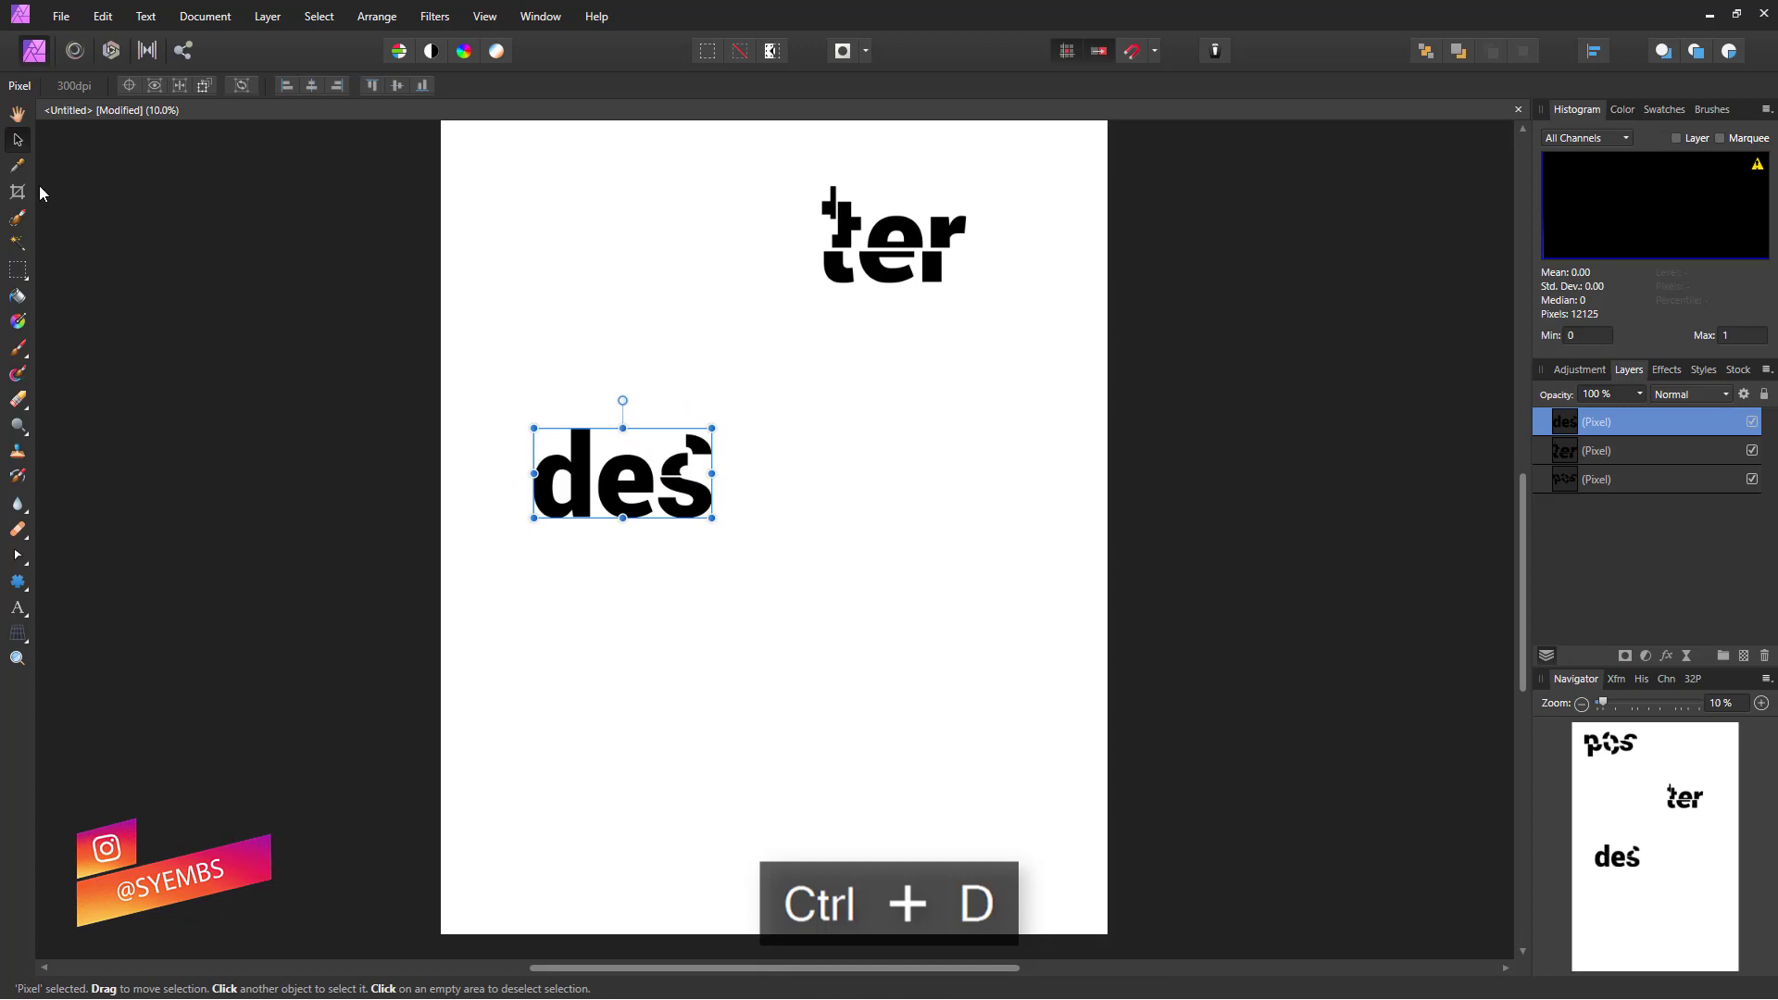
- Select a slice of the e and push it down out of line
{"action": "left_click", "coordinate": [17, 269]}
{"action": "left_click_drag", "start_coordinate": [654, 499], "coordinate": [634, 429]}
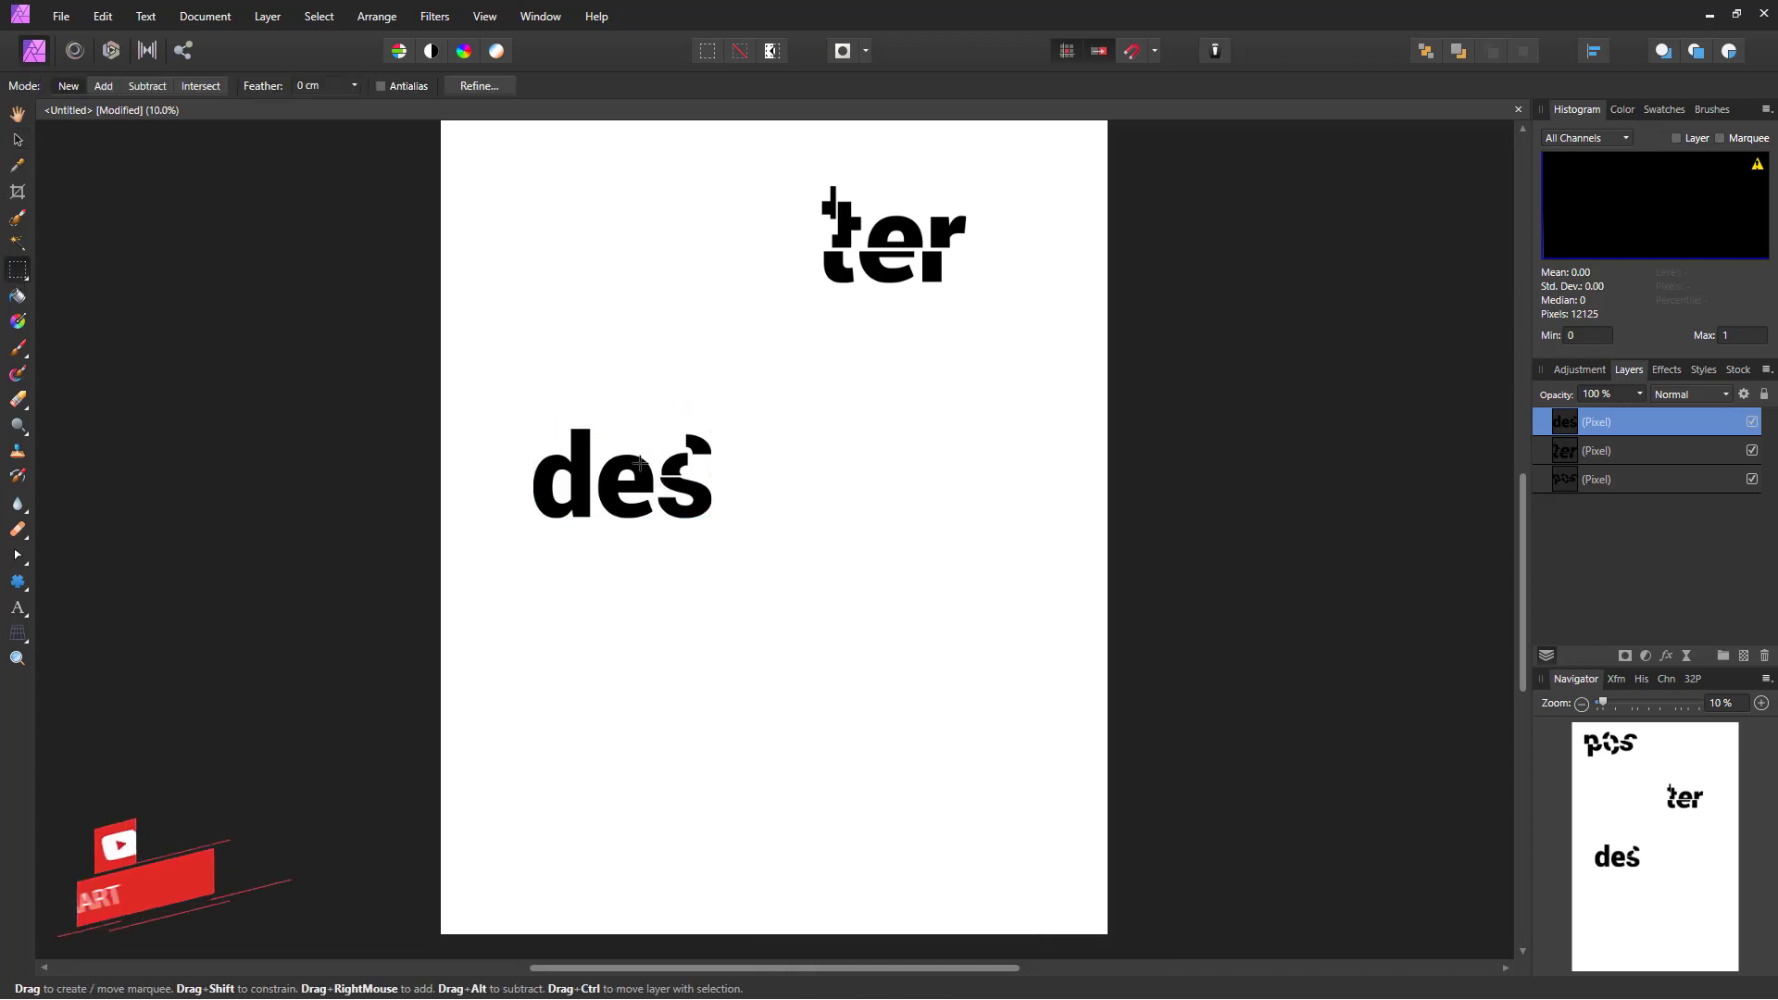
{"action": "key", "text": "ctrl+d"}
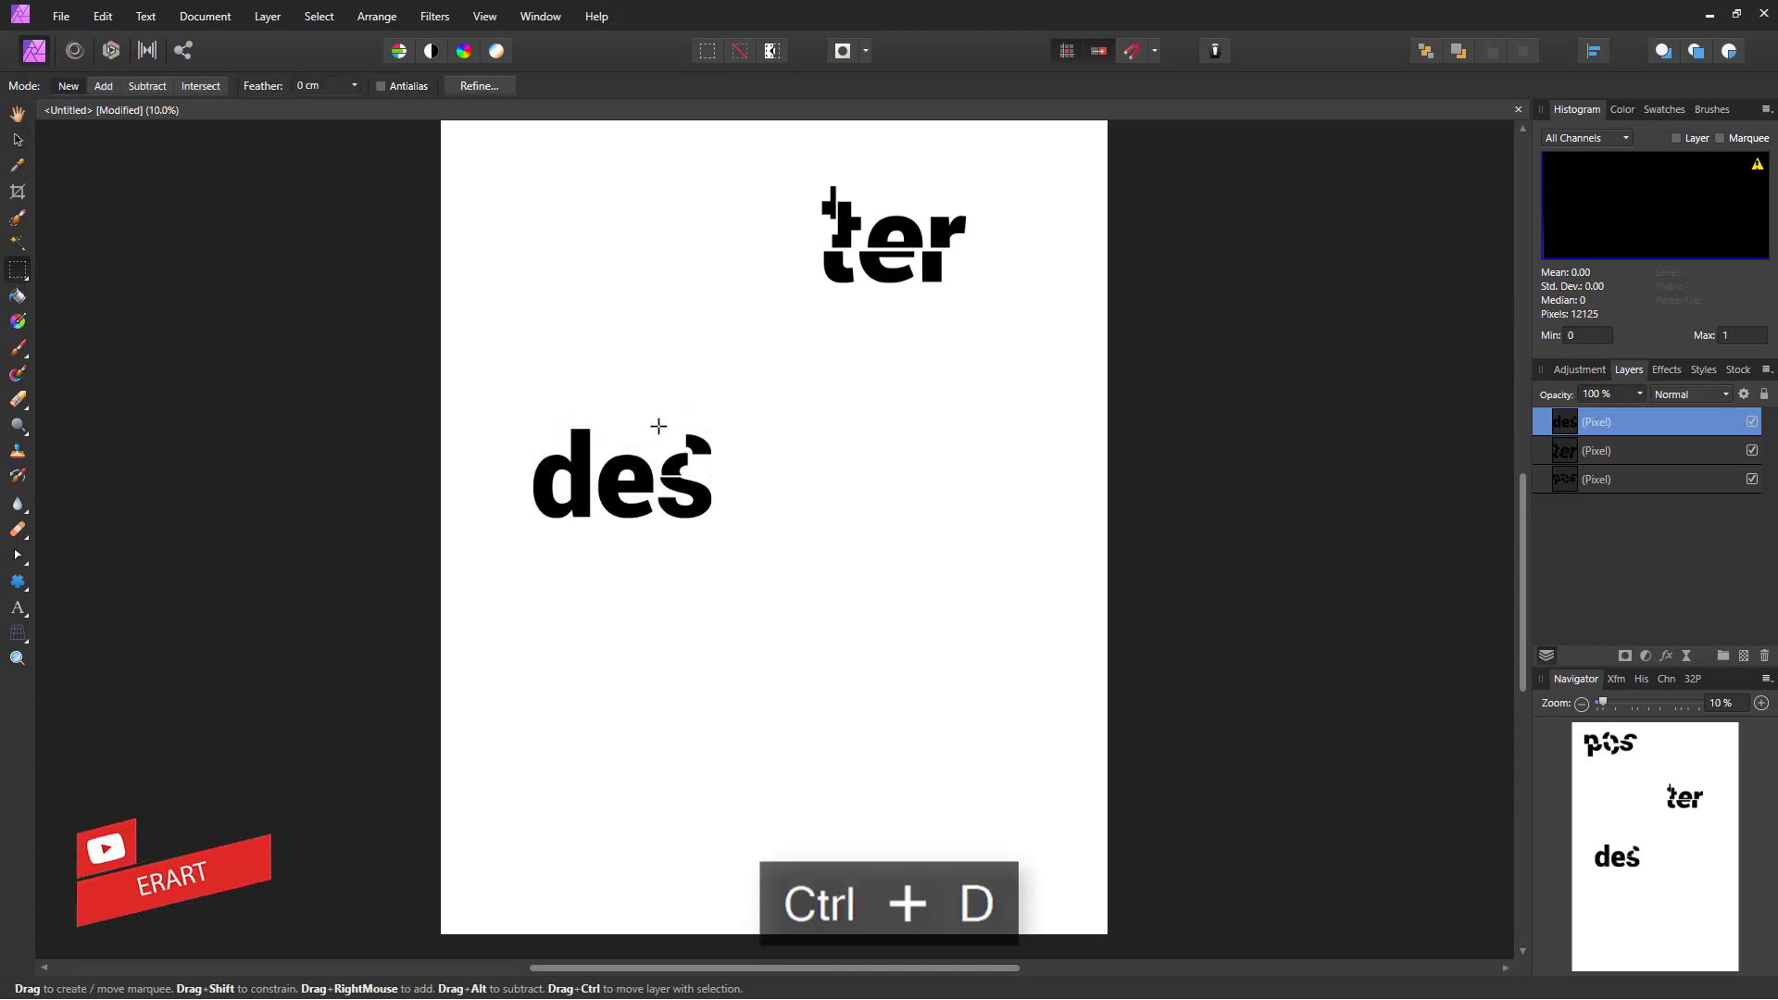
{"action": "left_click", "coordinate": [654, 451]}
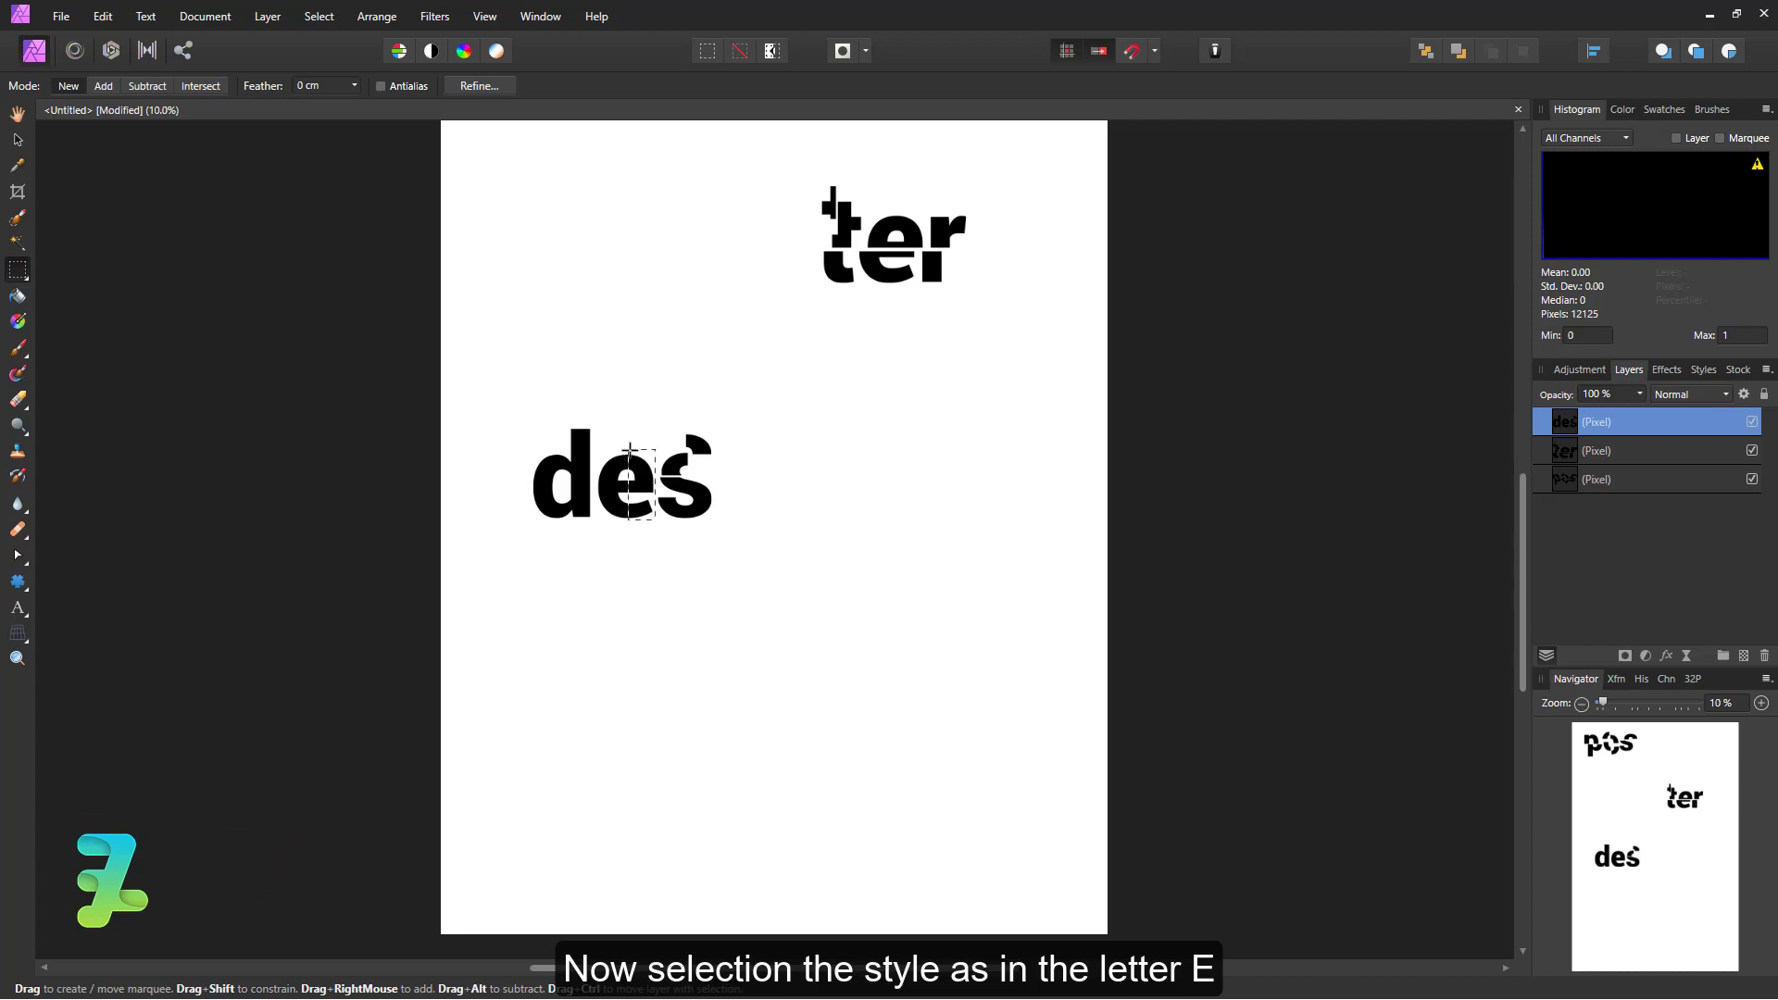
{"action": "left_click", "coordinate": [18, 141]}
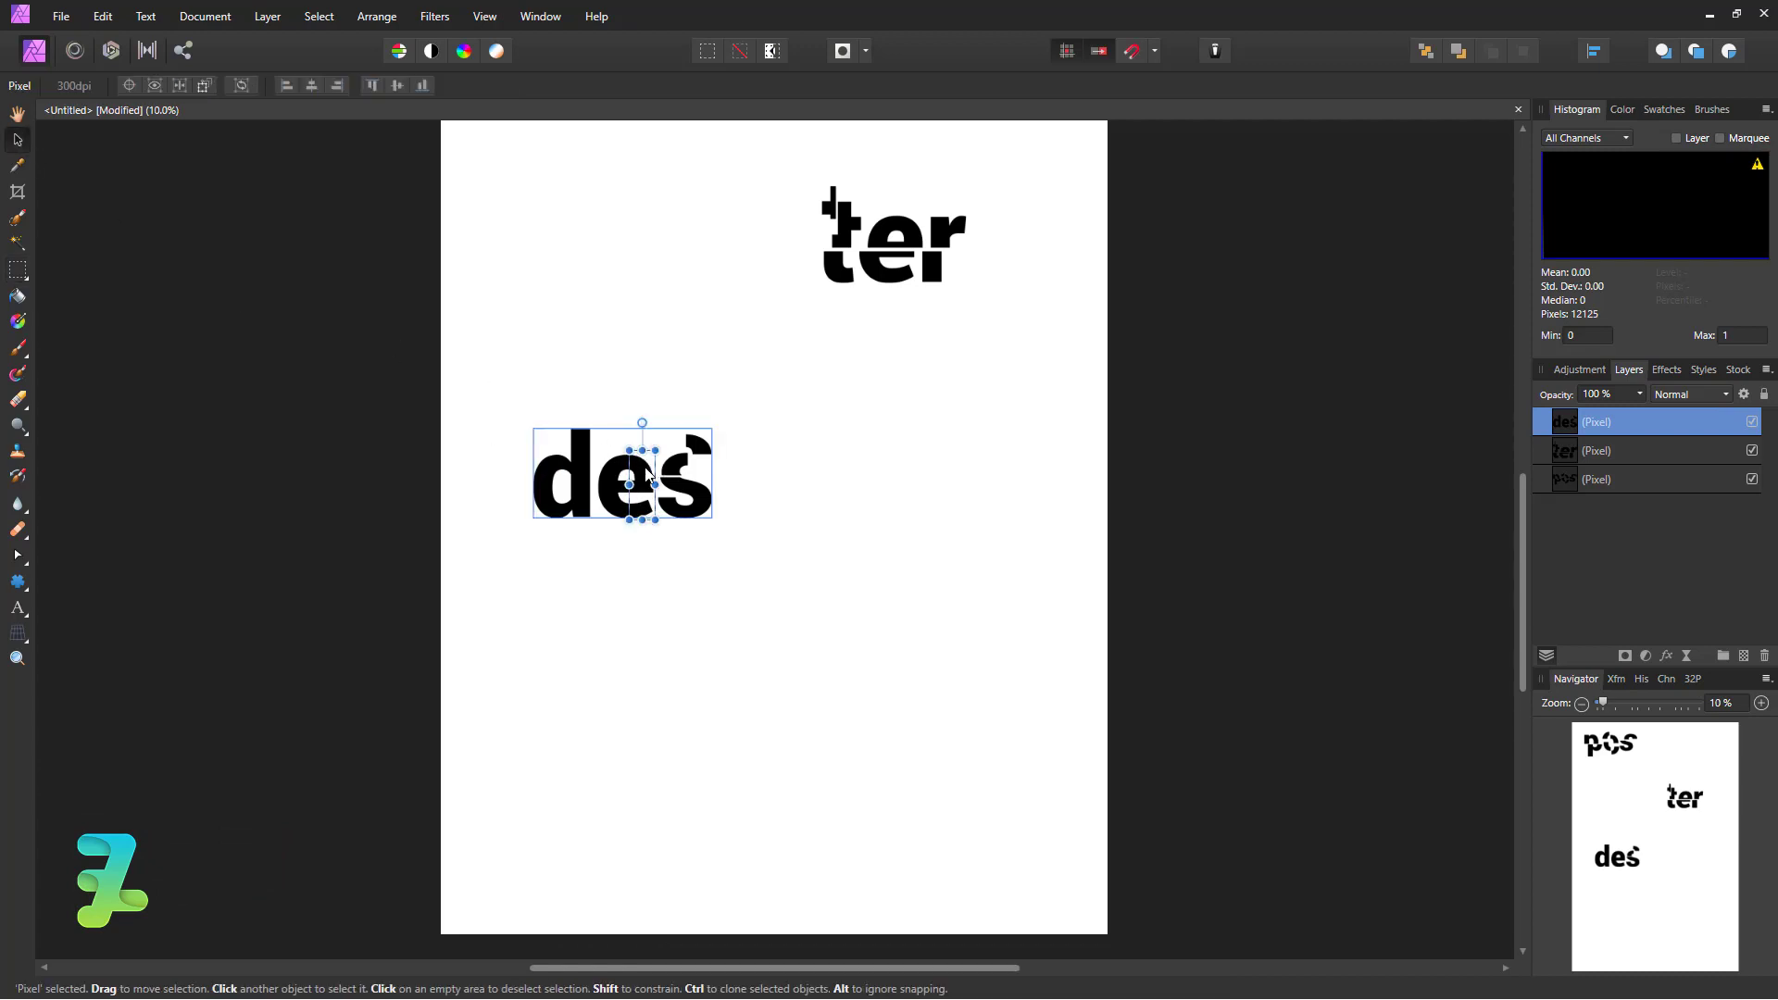
{"action": "mouse_move", "coordinate": [644, 477]}
{"action": "left_mouse_down"}
{"action": "mouse_move", "coordinate": [647, 442]}
{"action": "mouse_move", "coordinate": [645, 508]}
{"action": "left_mouse_up"}
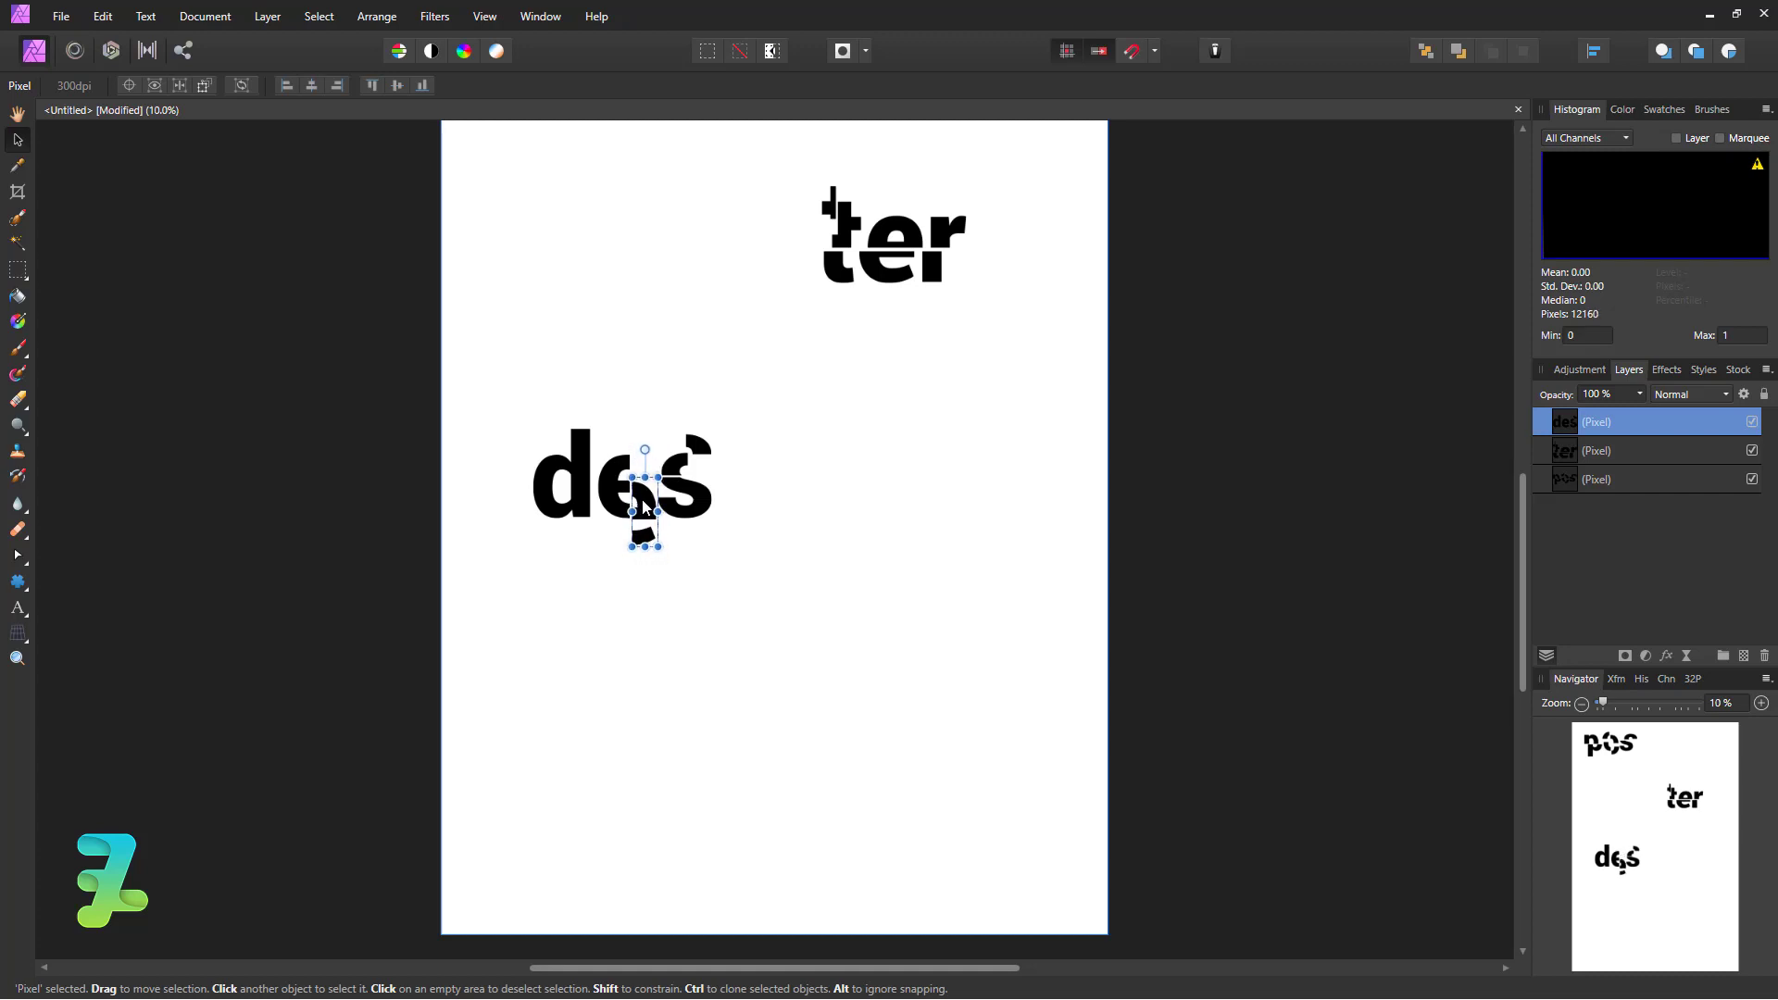
{"action": "key", "text": "ctrl+d"}
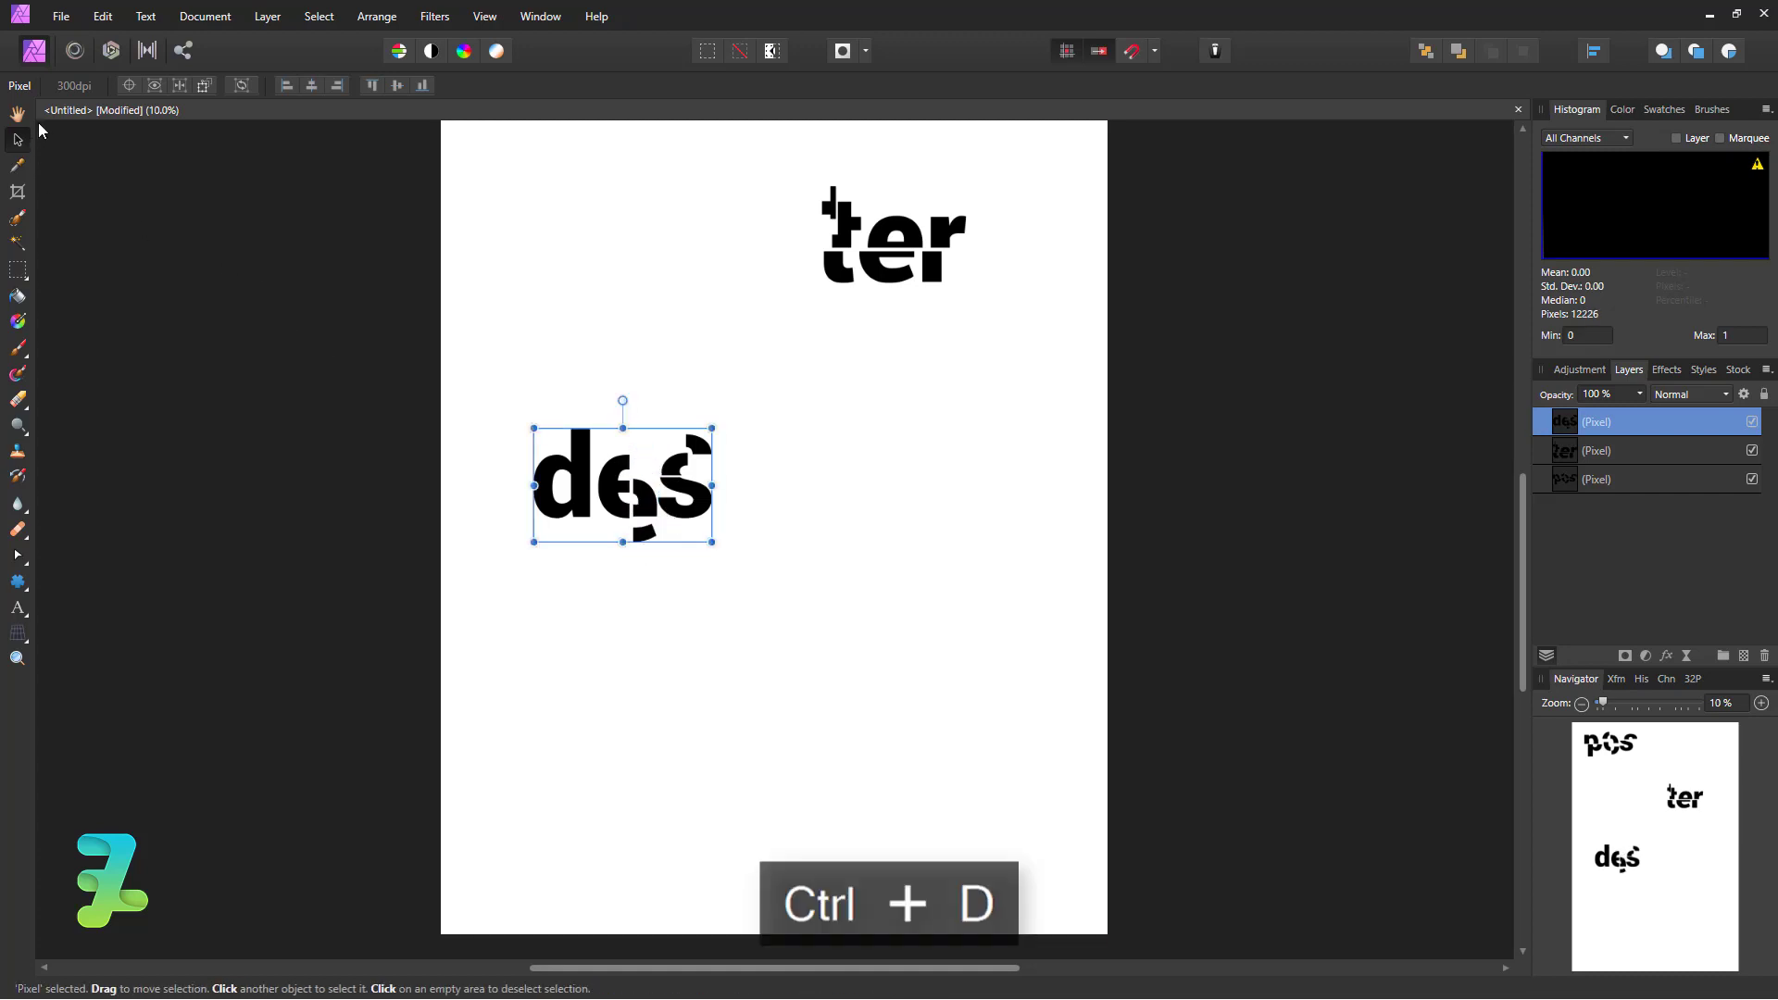
- Cut the top part of the d and shift it out of line
{"action": "left_click", "coordinate": [18, 270]}
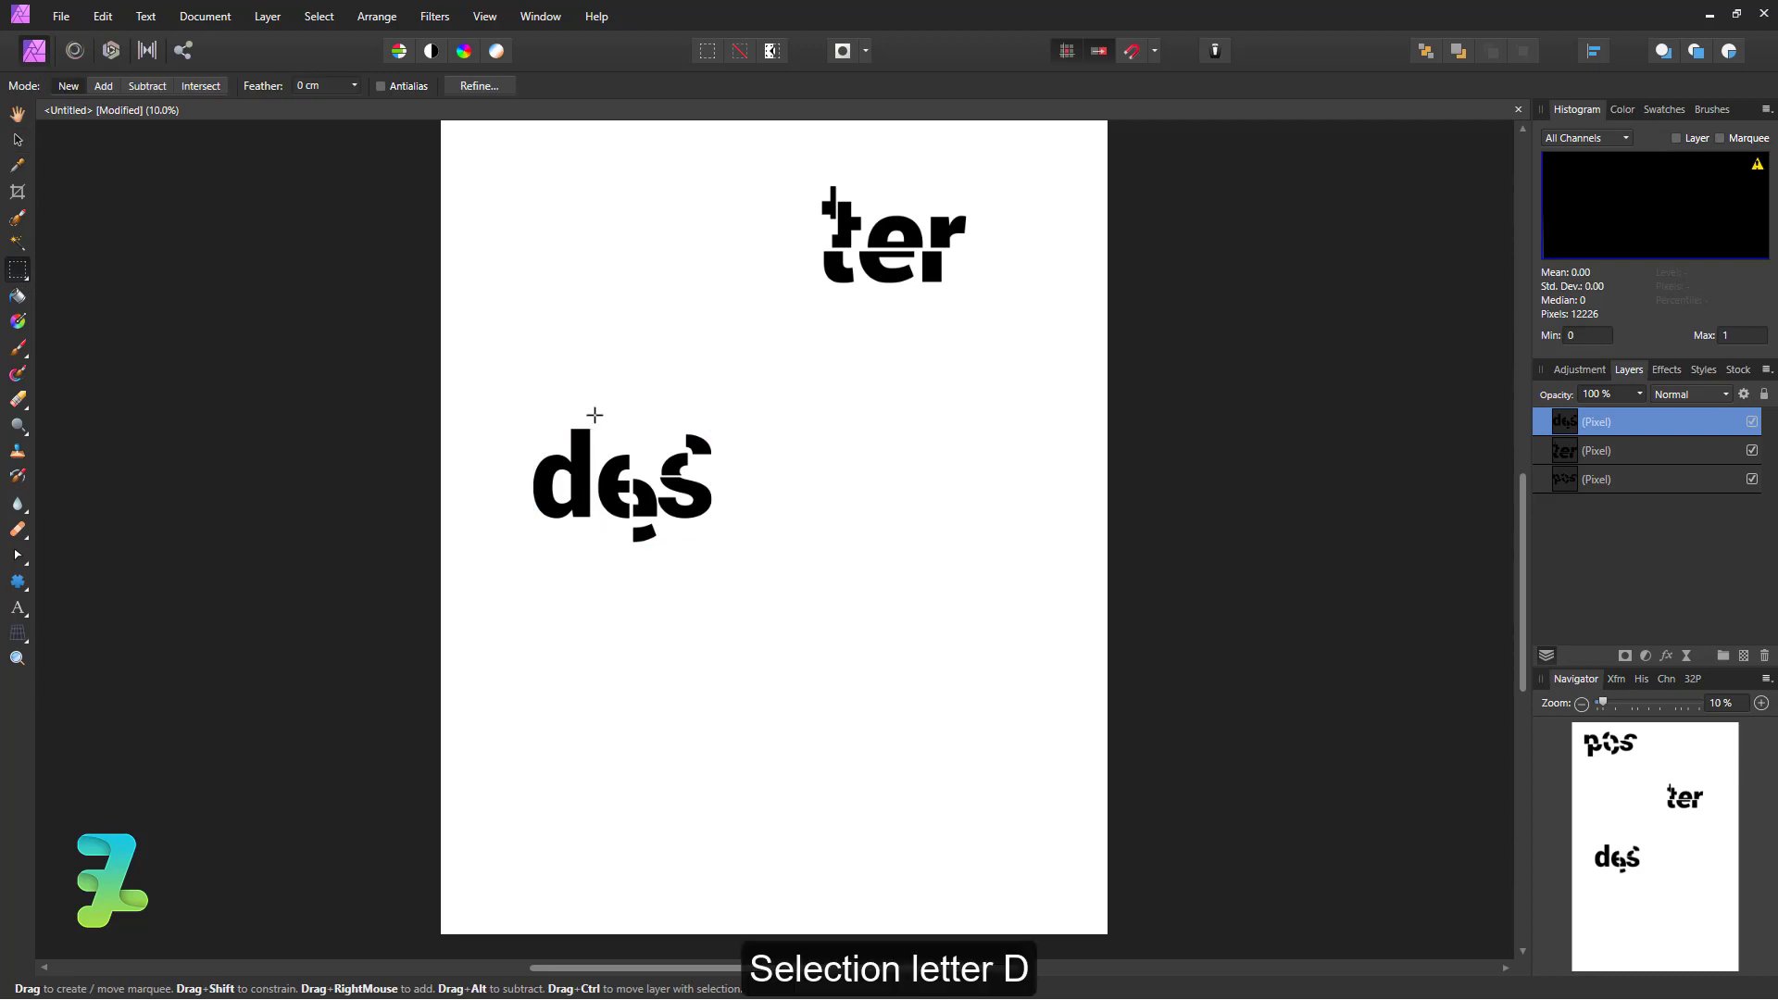
{"action": "left_click_drag", "start_coordinate": [499, 464], "coordinate": [505, 487]}
{"action": "left_click", "coordinate": [18, 139]}
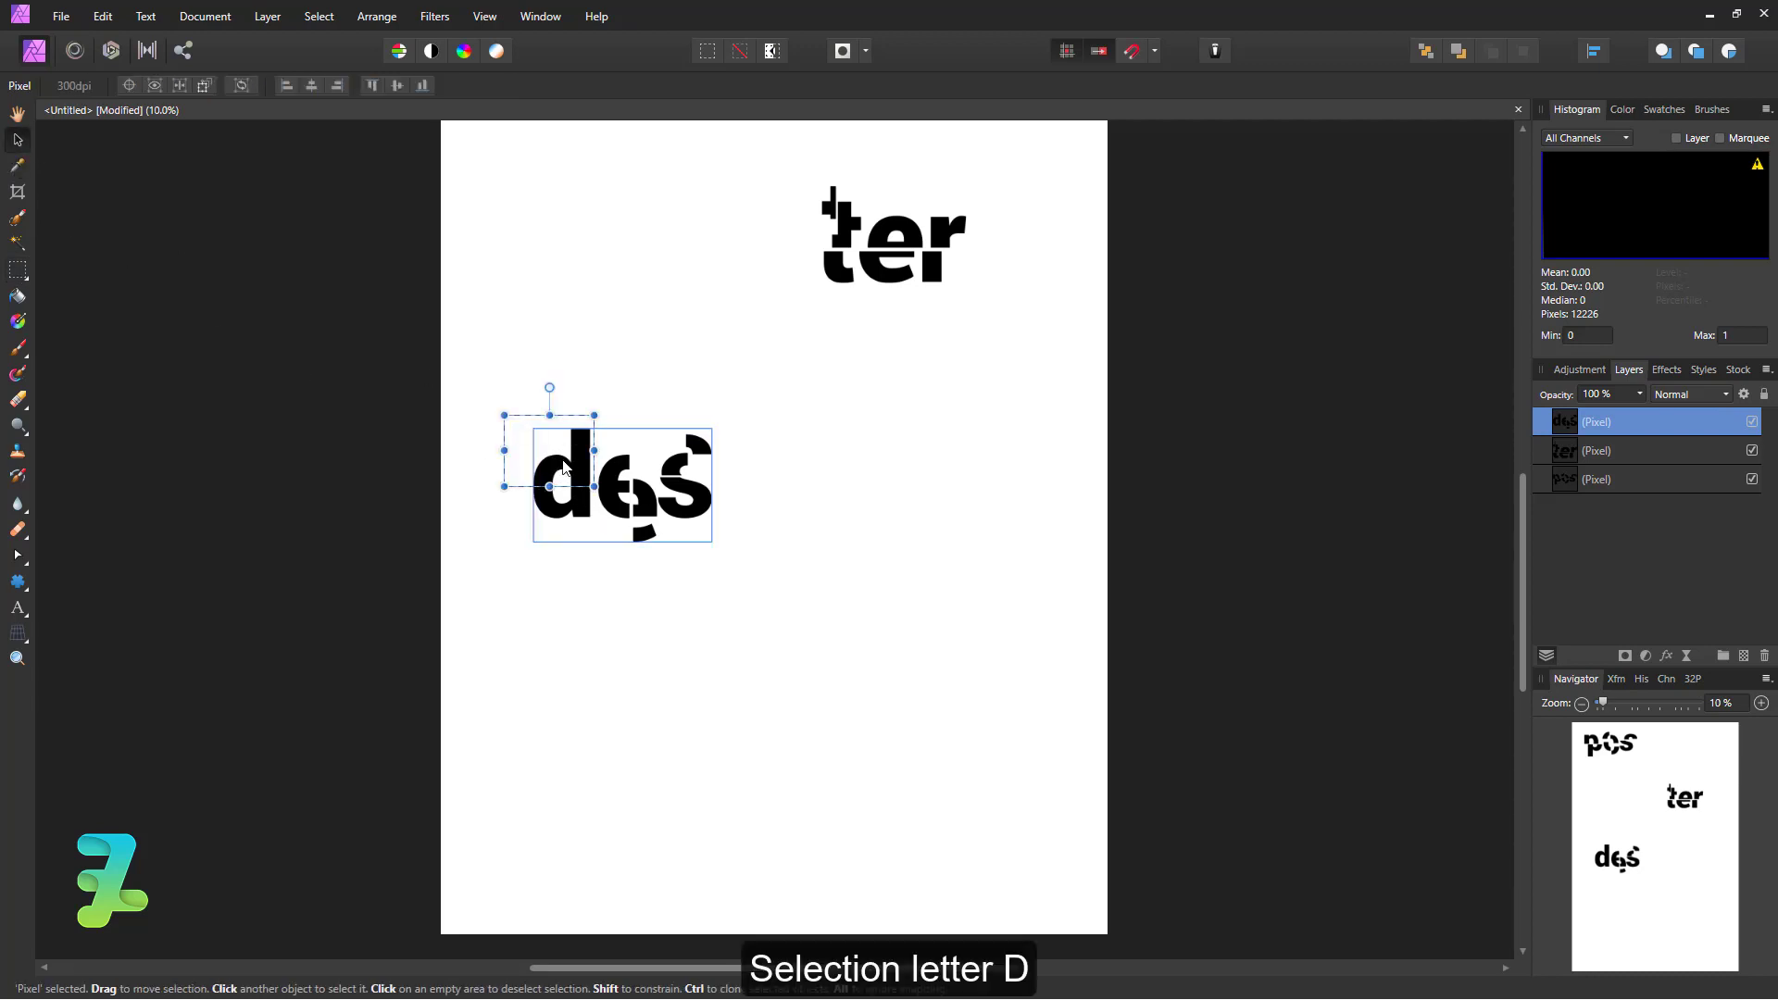
{"action": "mouse_move", "coordinate": [569, 465]}
{"action": "left_mouse_down"}
{"action": "mouse_move", "coordinate": [548, 463]}
{"action": "mouse_move", "coordinate": [566, 483]}
{"action": "left_mouse_up"}
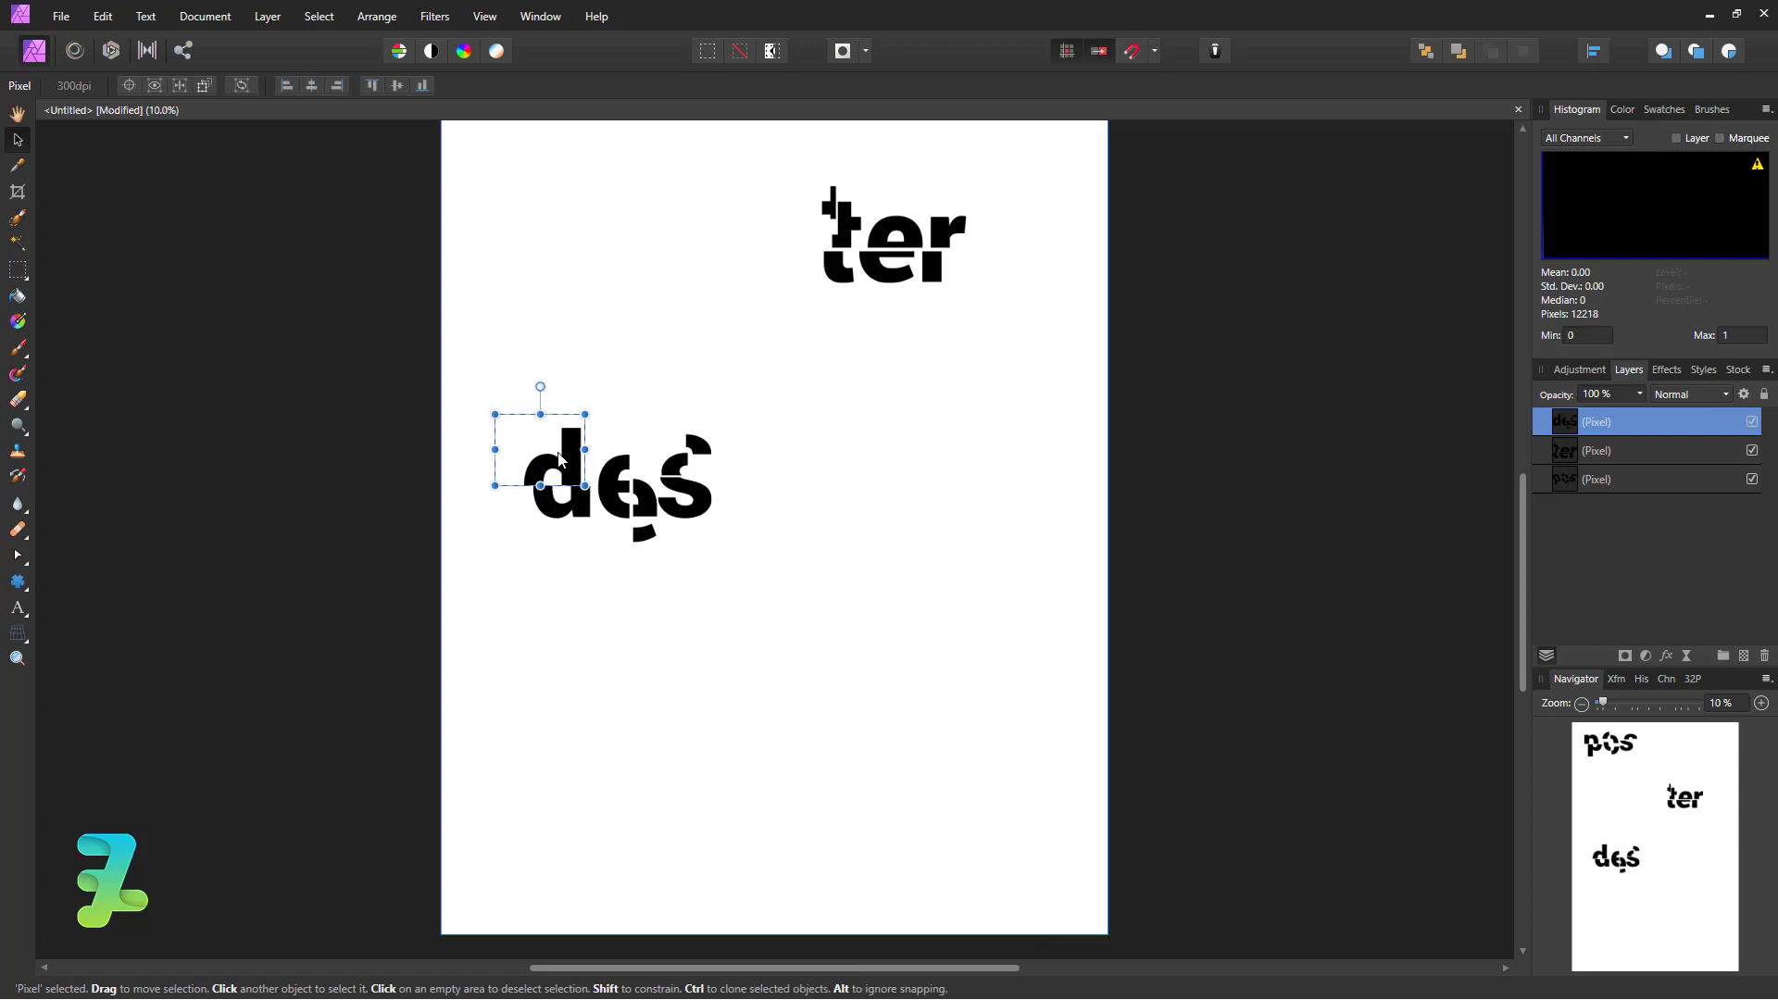
{"action": "key", "text": "ctrl+d"}
{"action": "scroll", "coordinate": [632, 489], "scroll_direction": "down", "scroll_amount": 2}
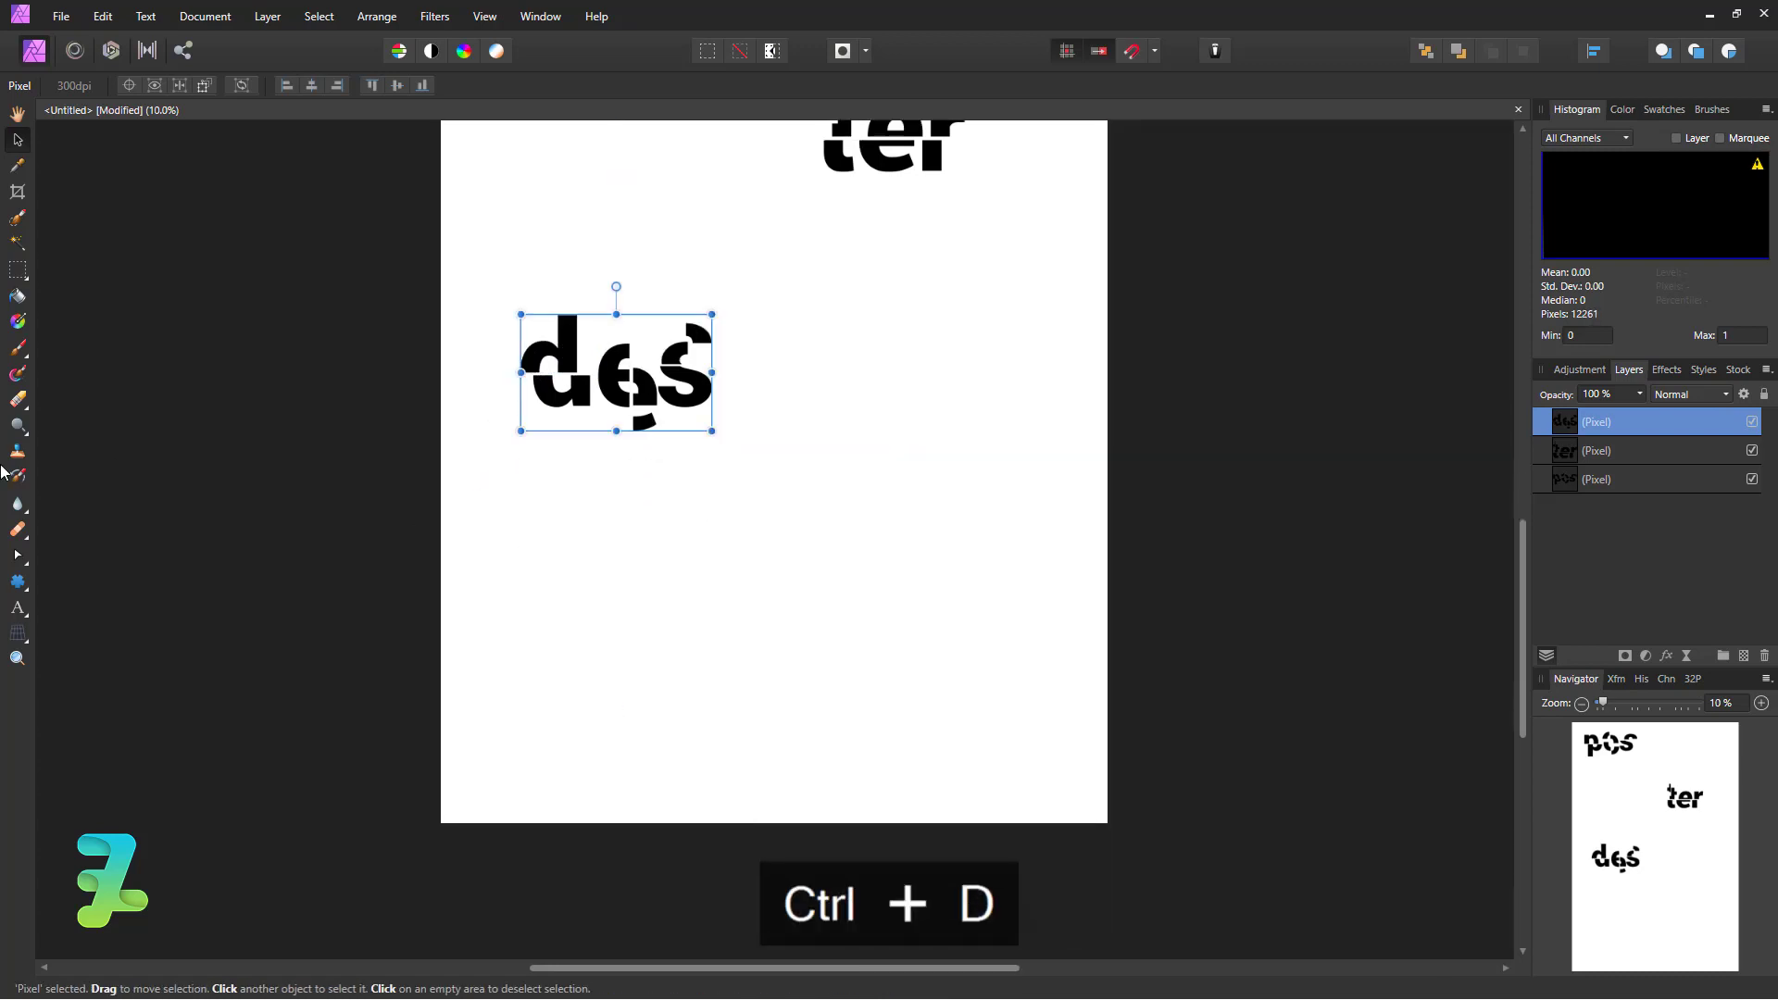
{"action": "left_click", "coordinate": [22, 608]}
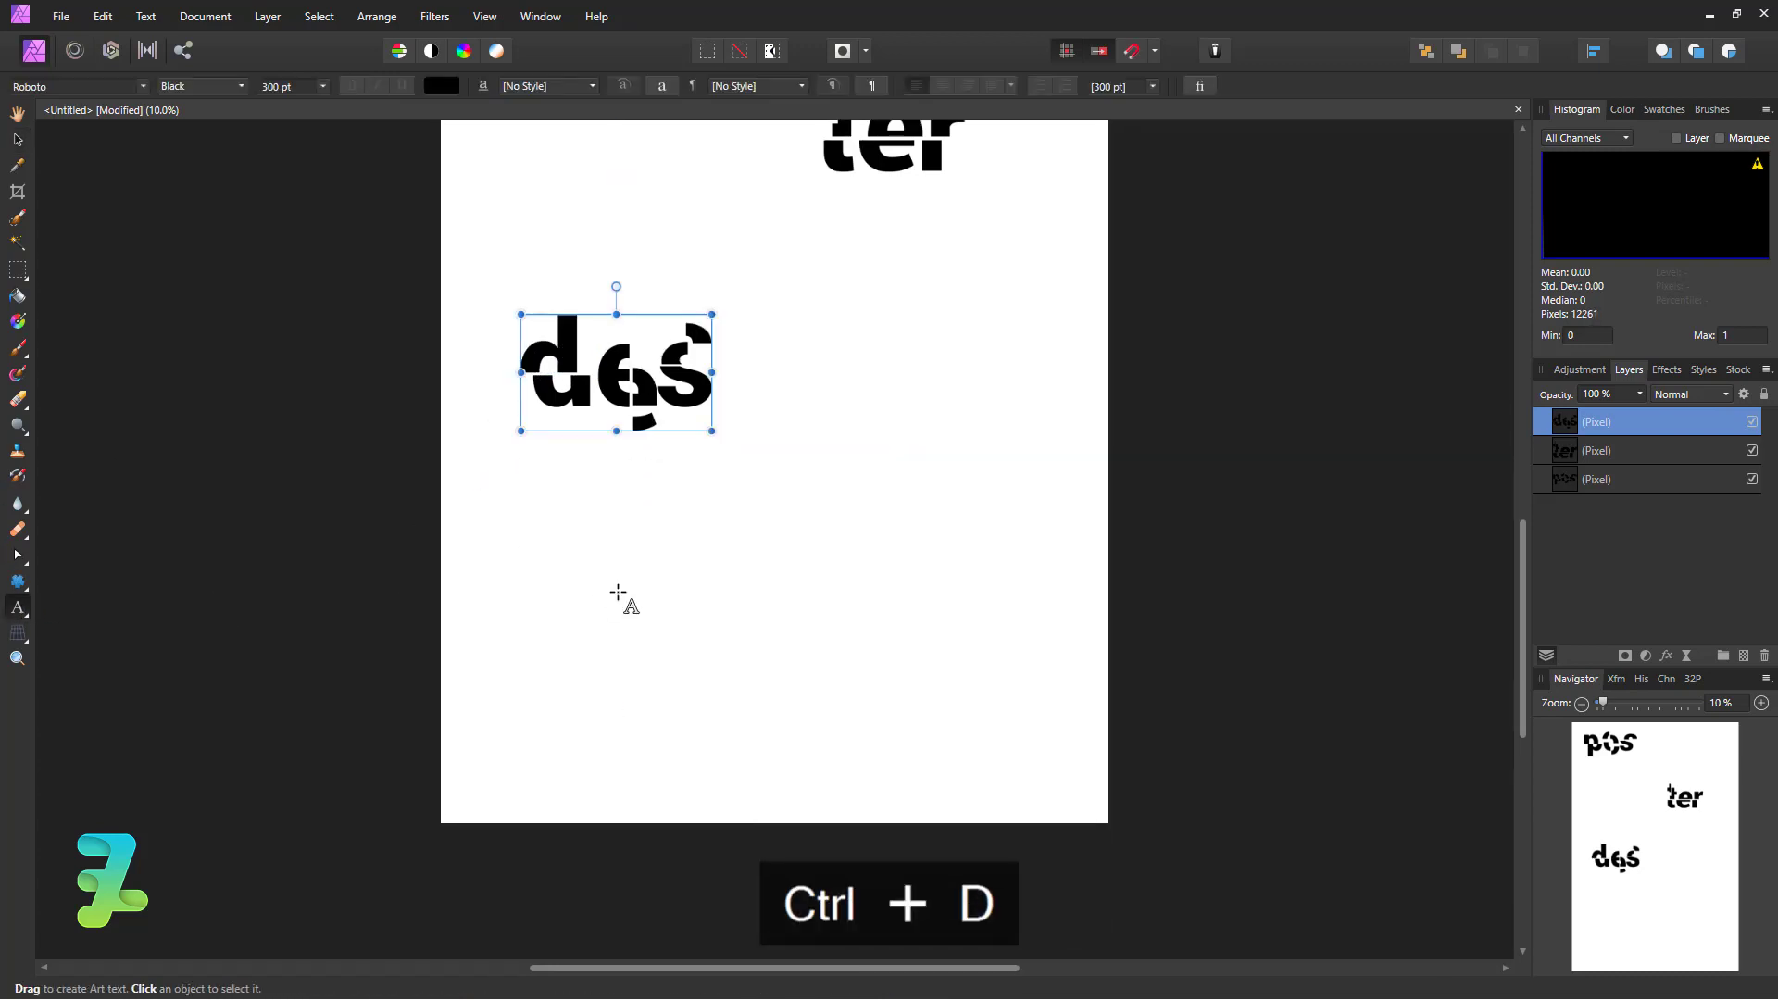
- Type 'ign' below des, move it to the lower right, and rasterize it
{"action": "left_click", "coordinate": [769, 555]}
{"action": "type", "text": "ign"}
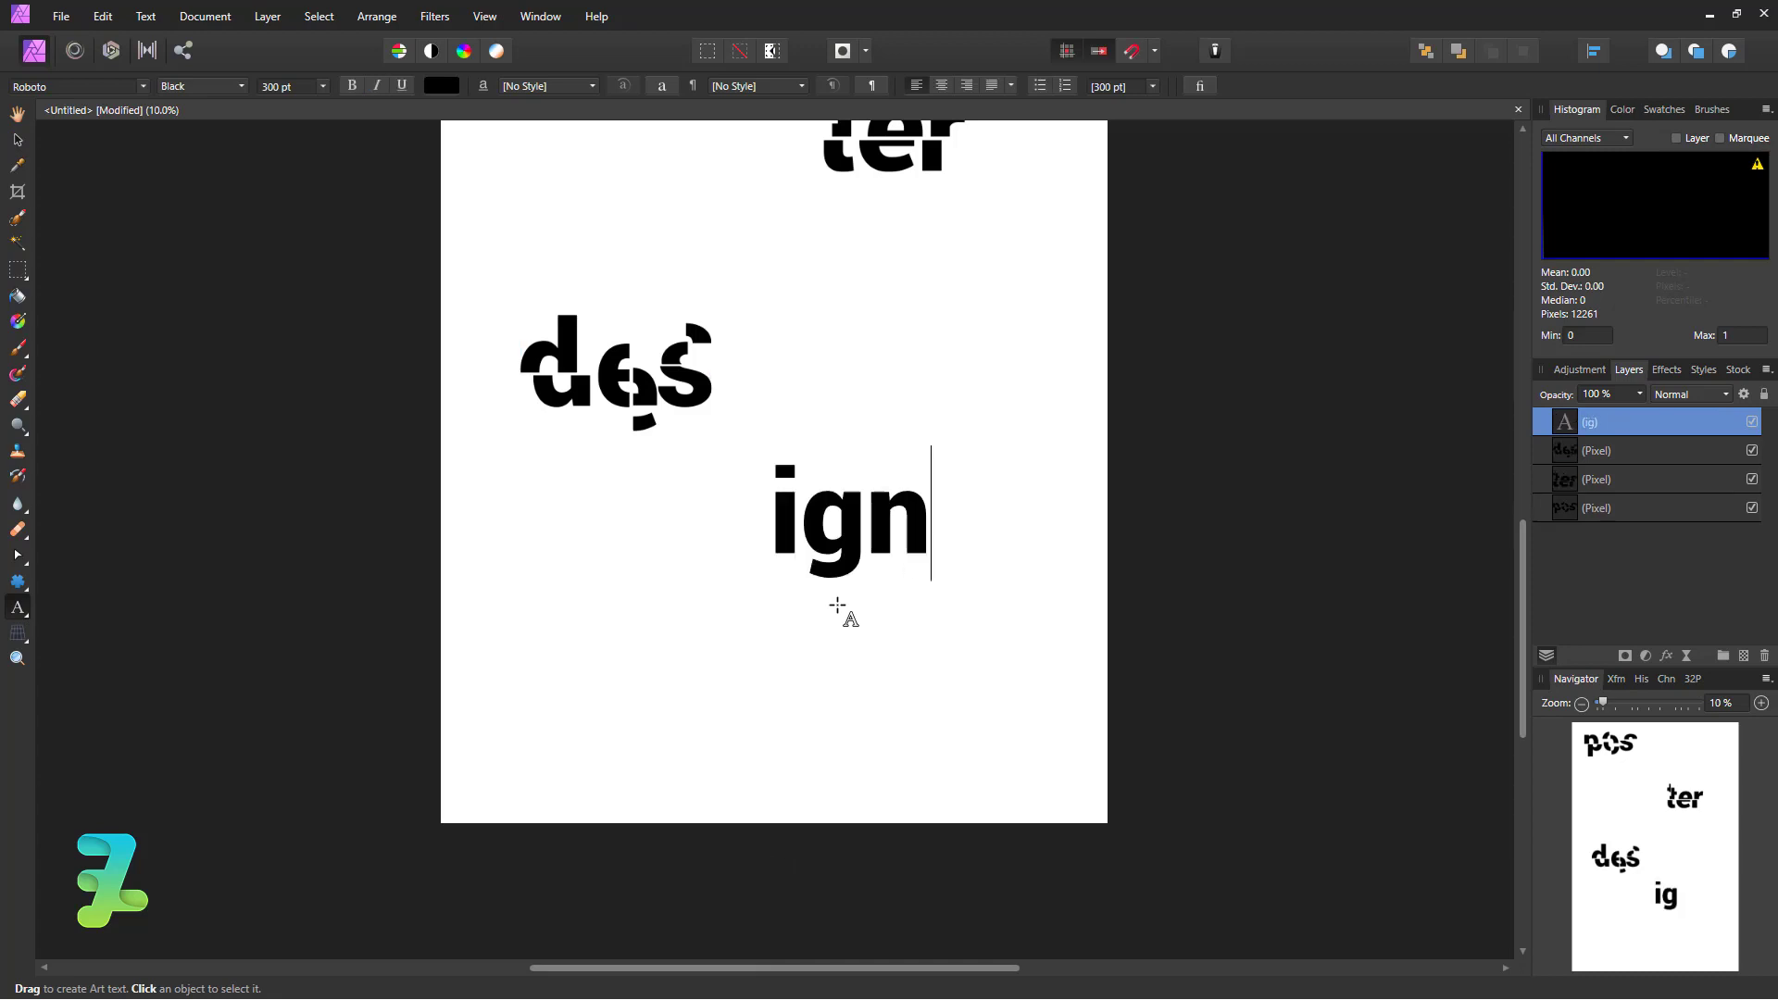
{"action": "key", "text": "Escape"}
{"action": "left_click", "coordinate": [17, 139]}
{"action": "left_click_drag", "start_coordinate": [852, 528], "coordinate": [880, 610]}
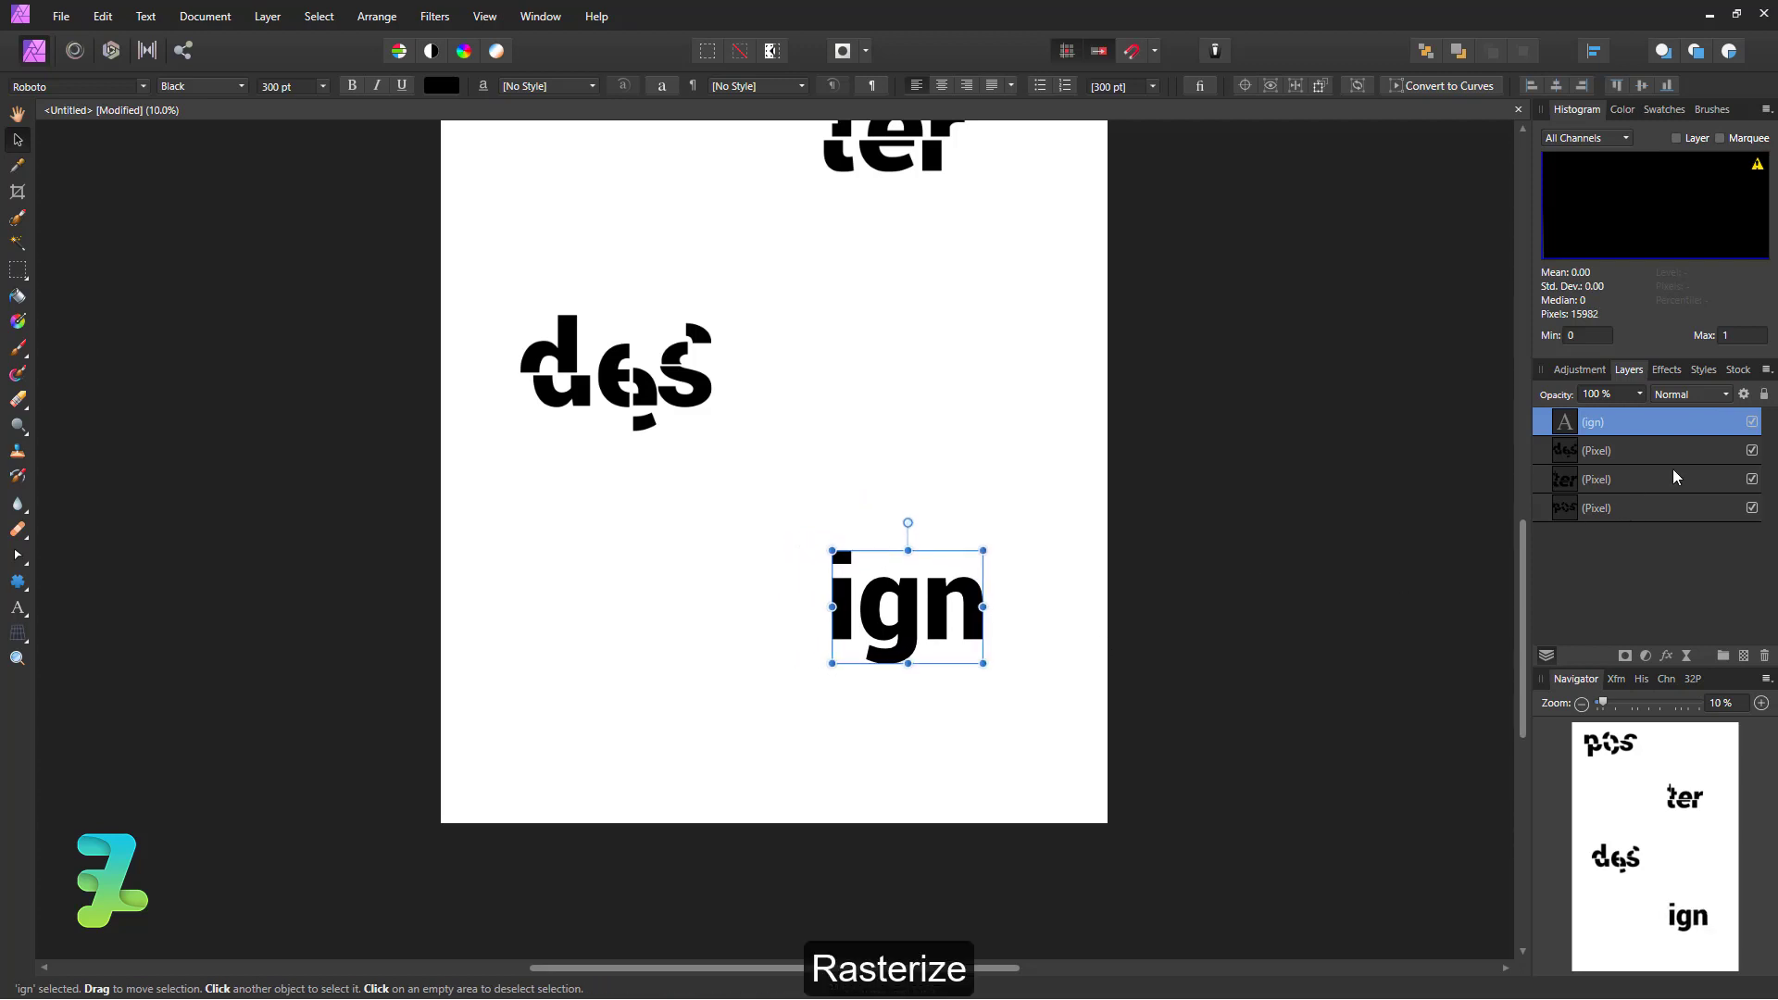
{"action": "right_click", "coordinate": [1686, 428]}
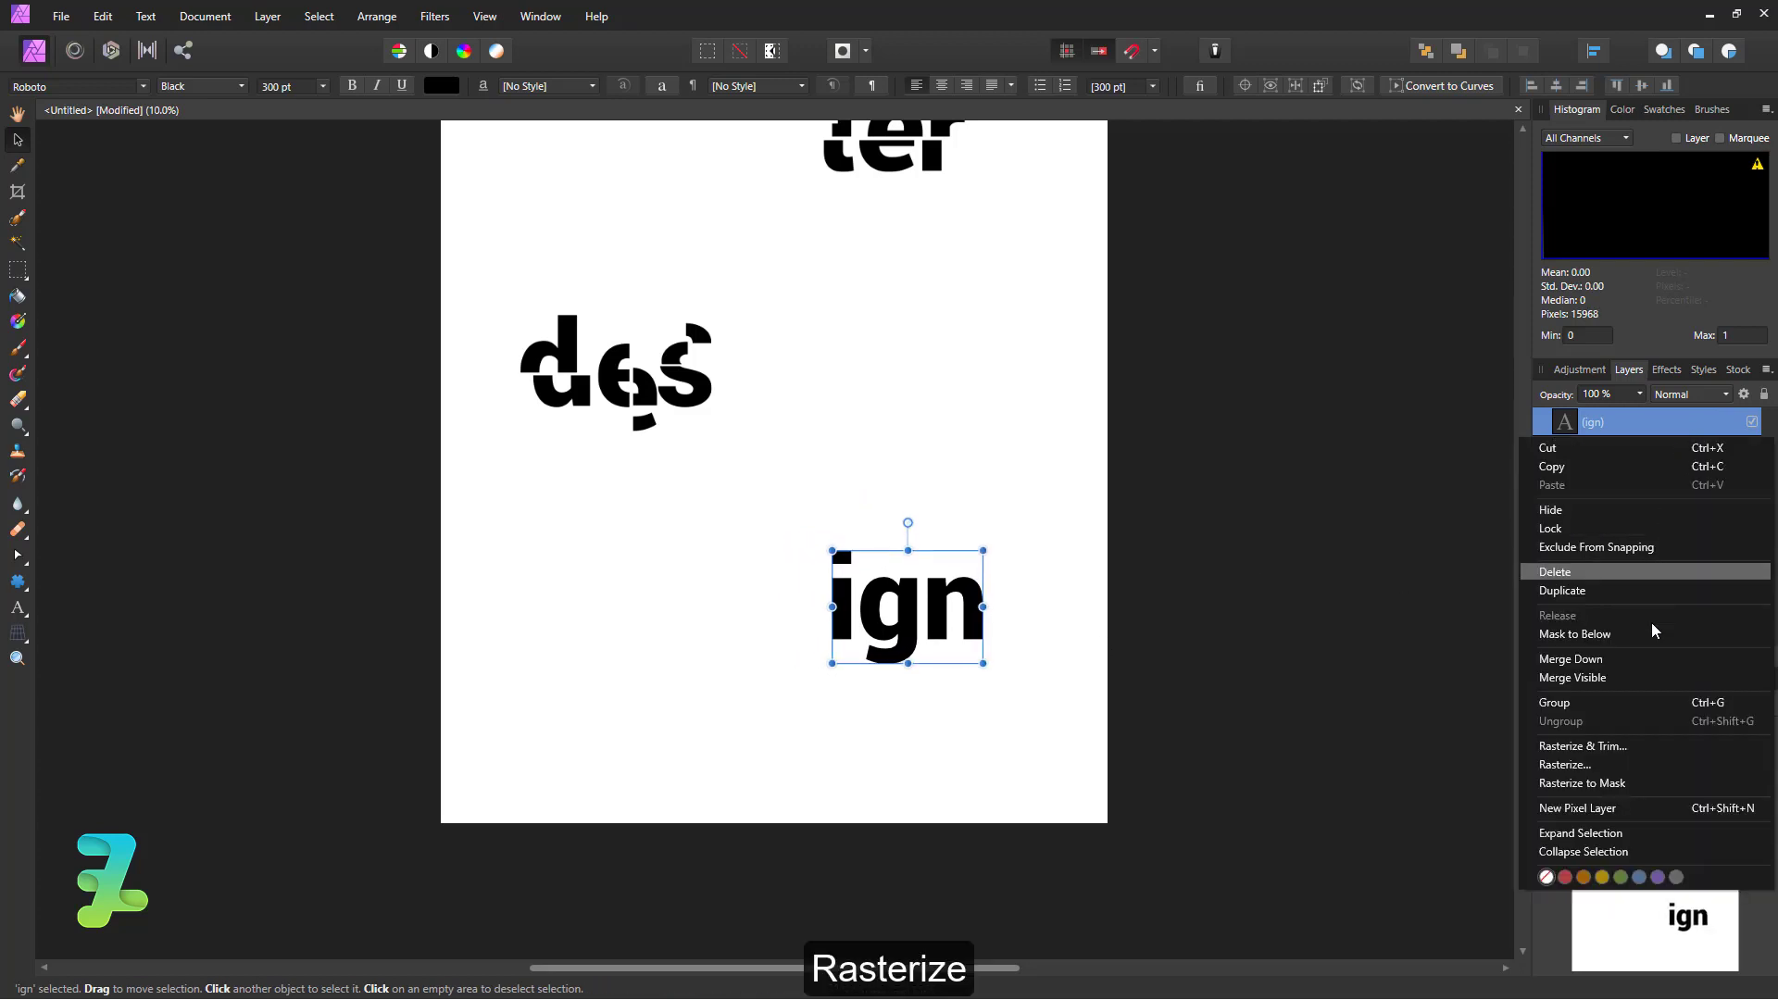
{"action": "left_click", "coordinate": [1615, 747]}
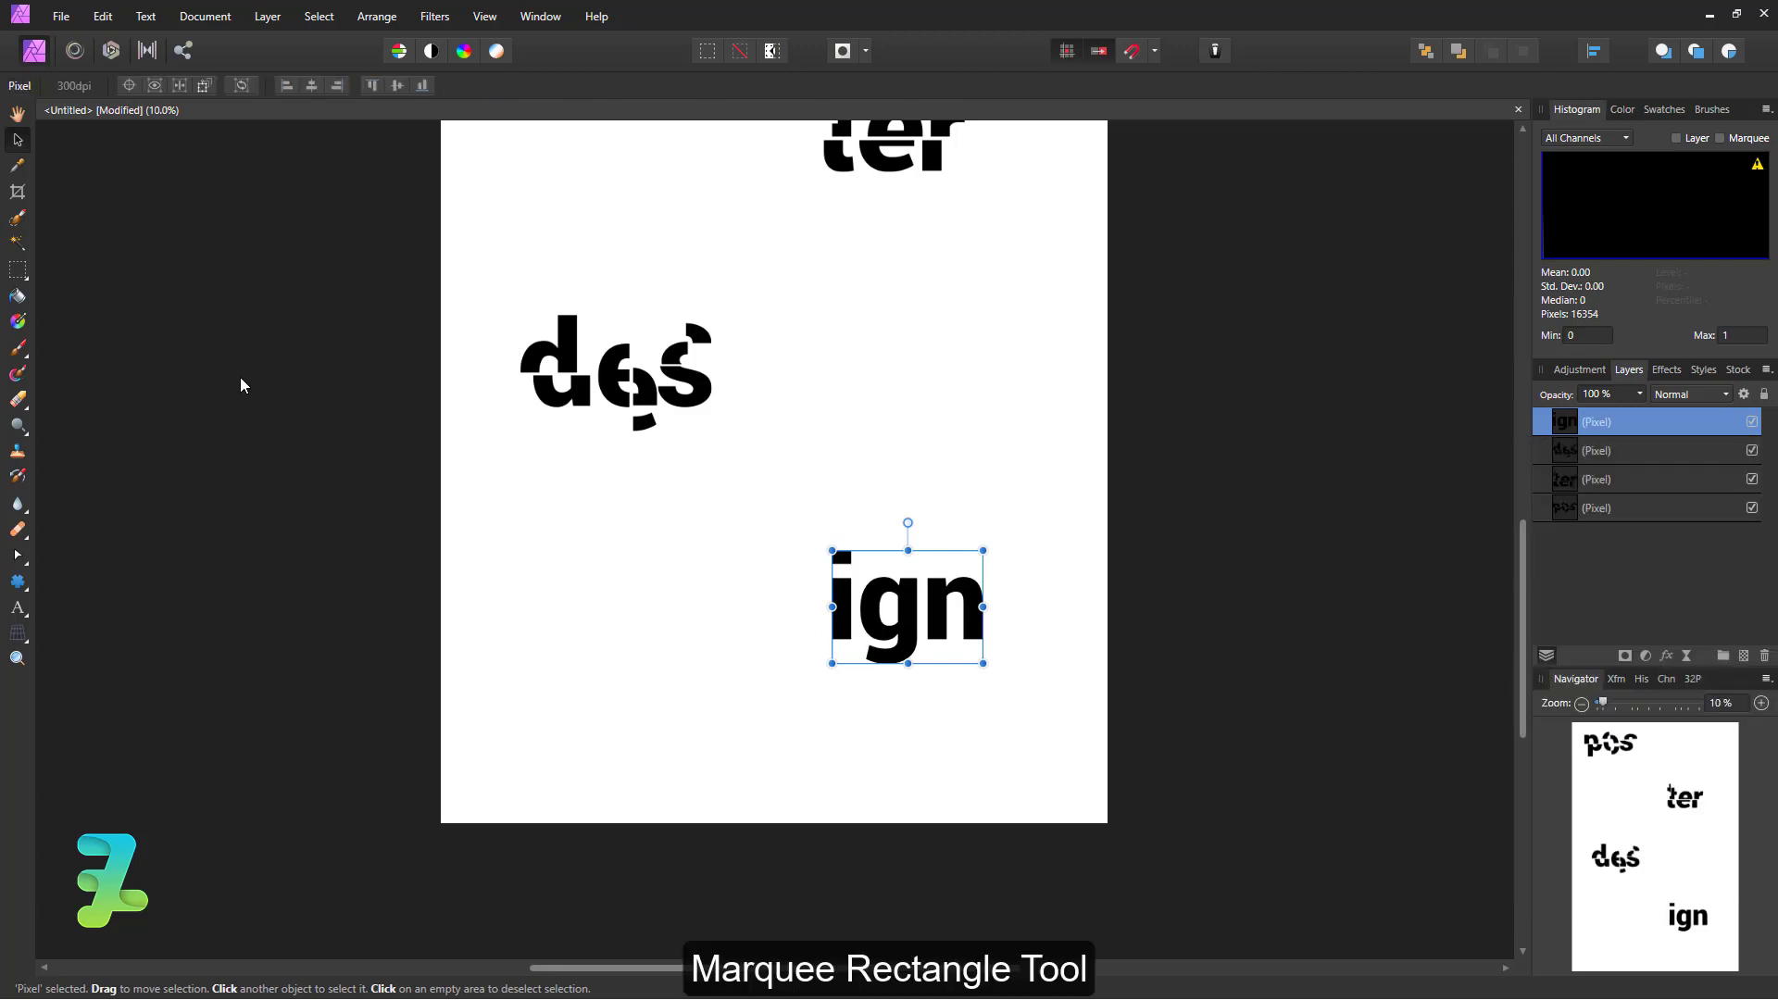
- Cut a vertical strip through the g and shift it up and right
{"action": "left_click", "coordinate": [15, 269]}
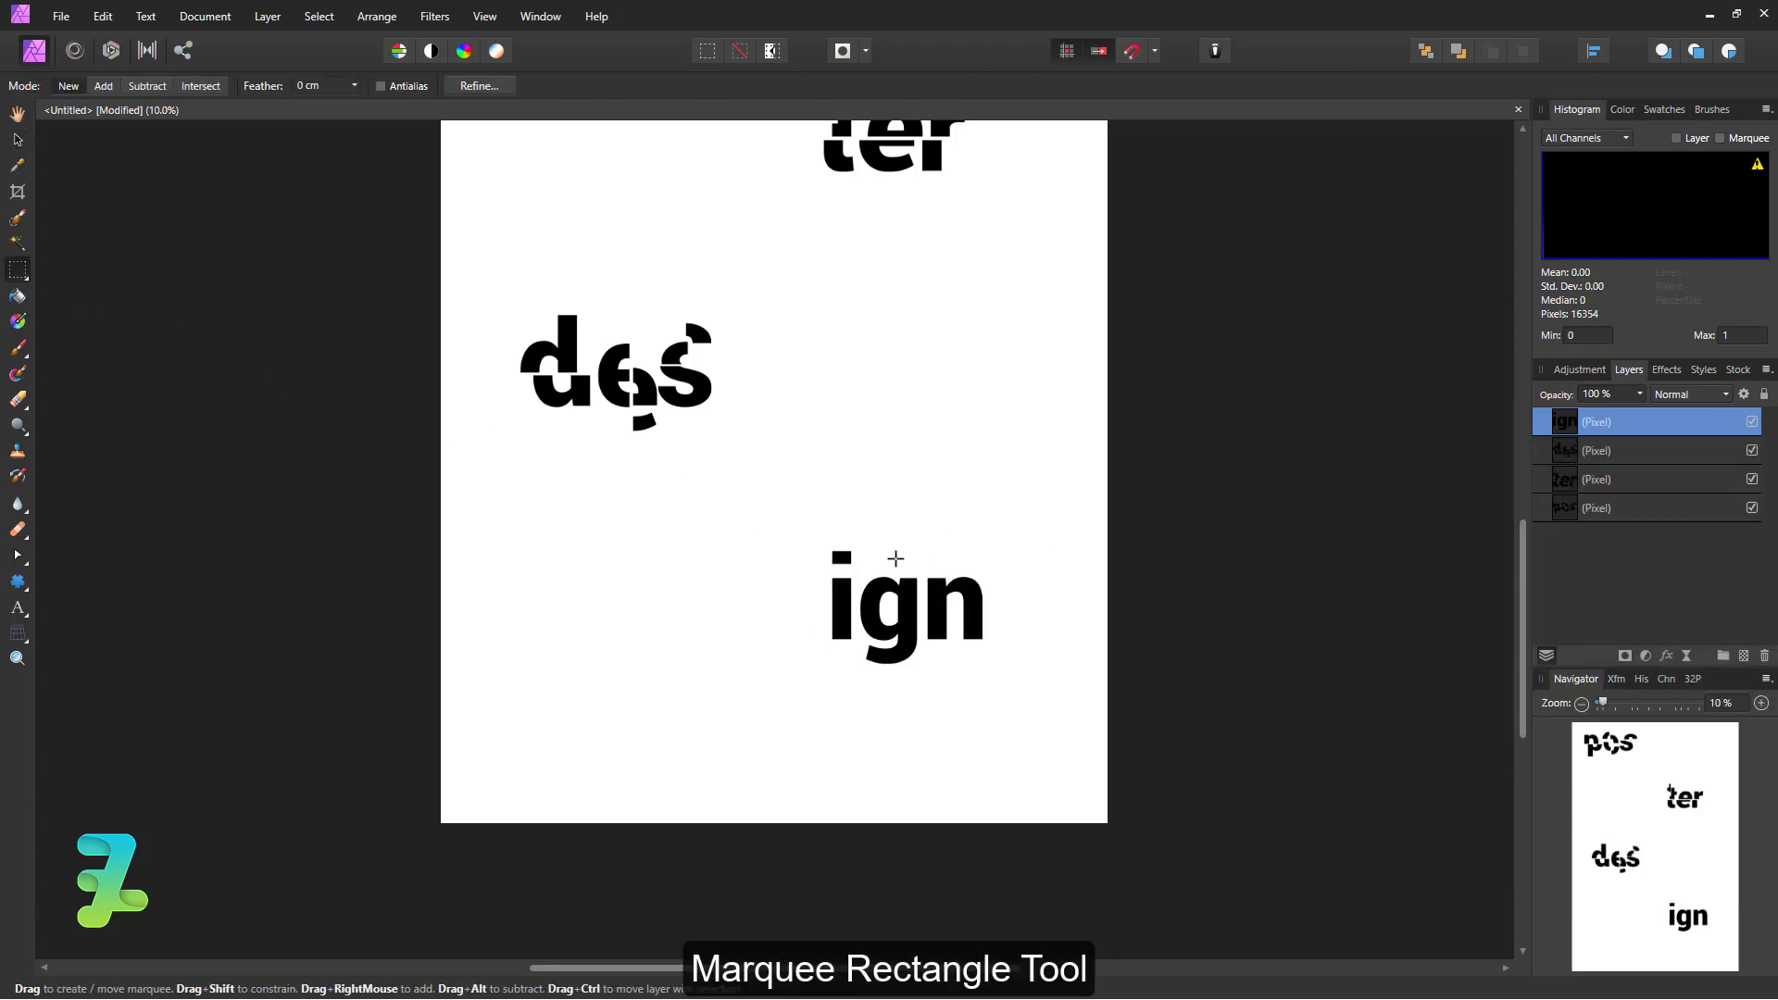
{"action": "left_click_drag", "start_coordinate": [889, 552], "coordinate": [923, 702]}
{"action": "left_click", "coordinate": [18, 139]}
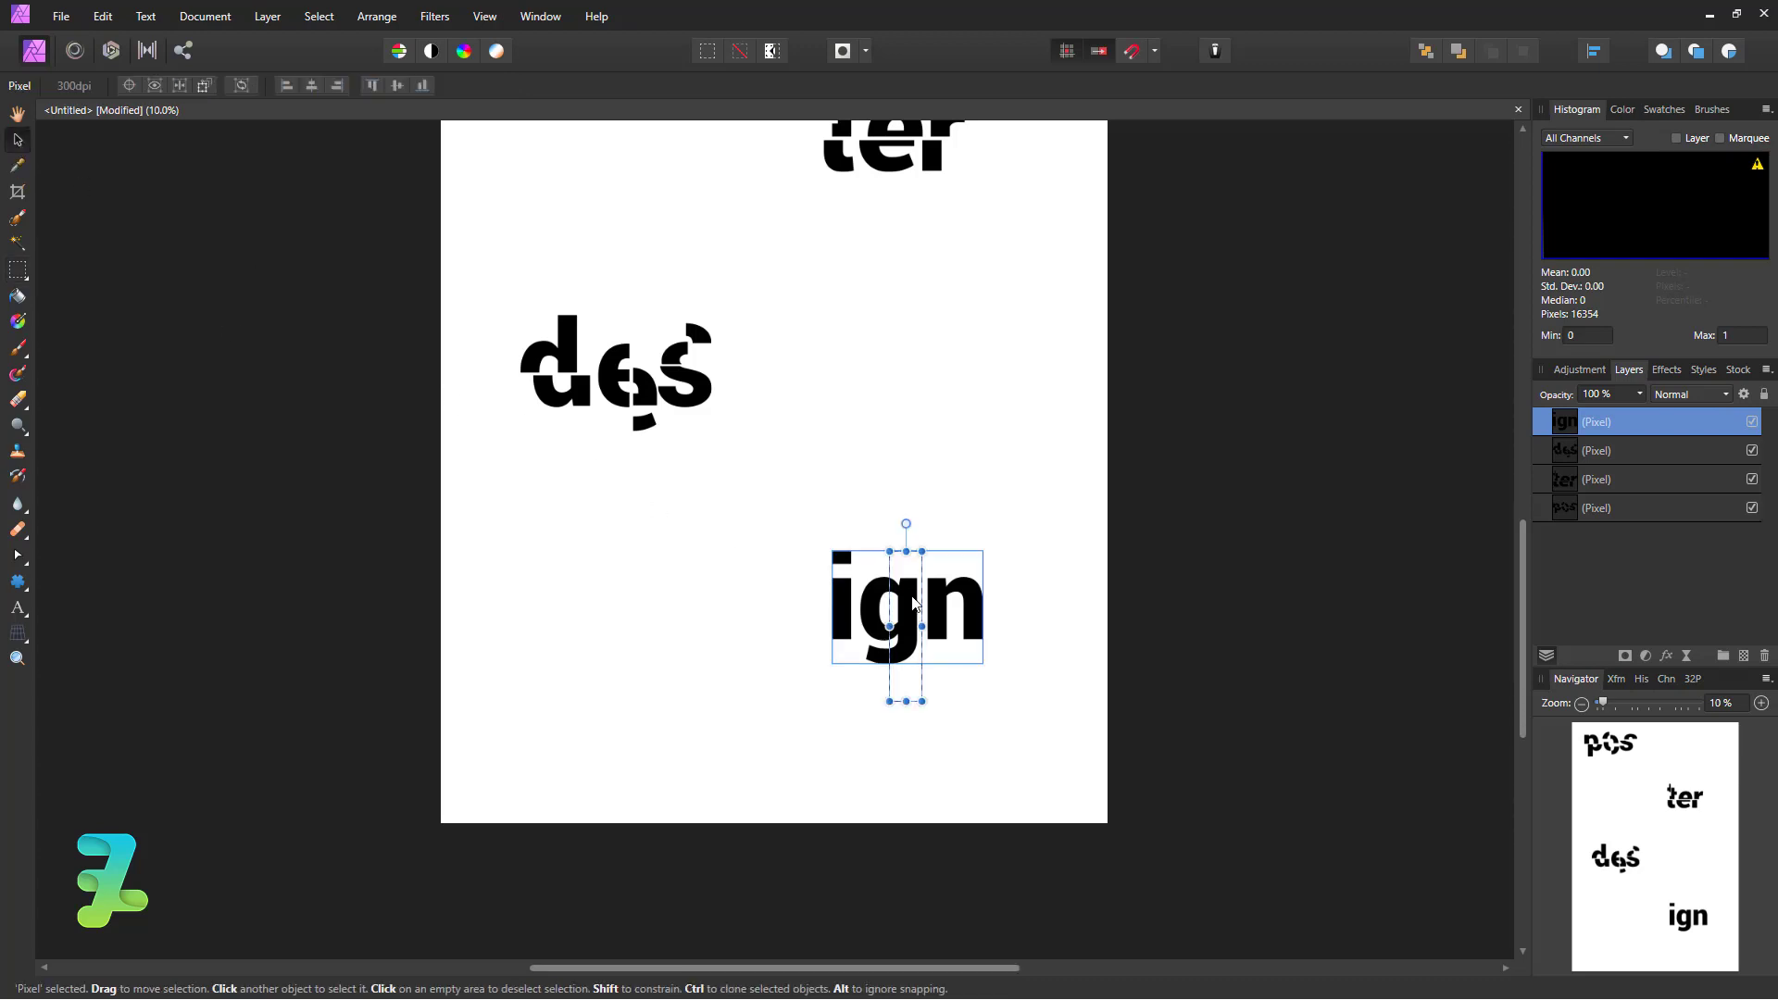
{"action": "left_click_drag", "start_coordinate": [910, 596], "coordinate": [911, 553]}
{"action": "key", "text": "shift+Up"}
{"action": "key", "text": "shift+Up"}
{"action": "key", "text": "shift+Up"}
{"action": "key", "text": "shift+Right"}
{"action": "key", "text": "shift+Right"}
{"action": "key", "text": "shift+Right"}
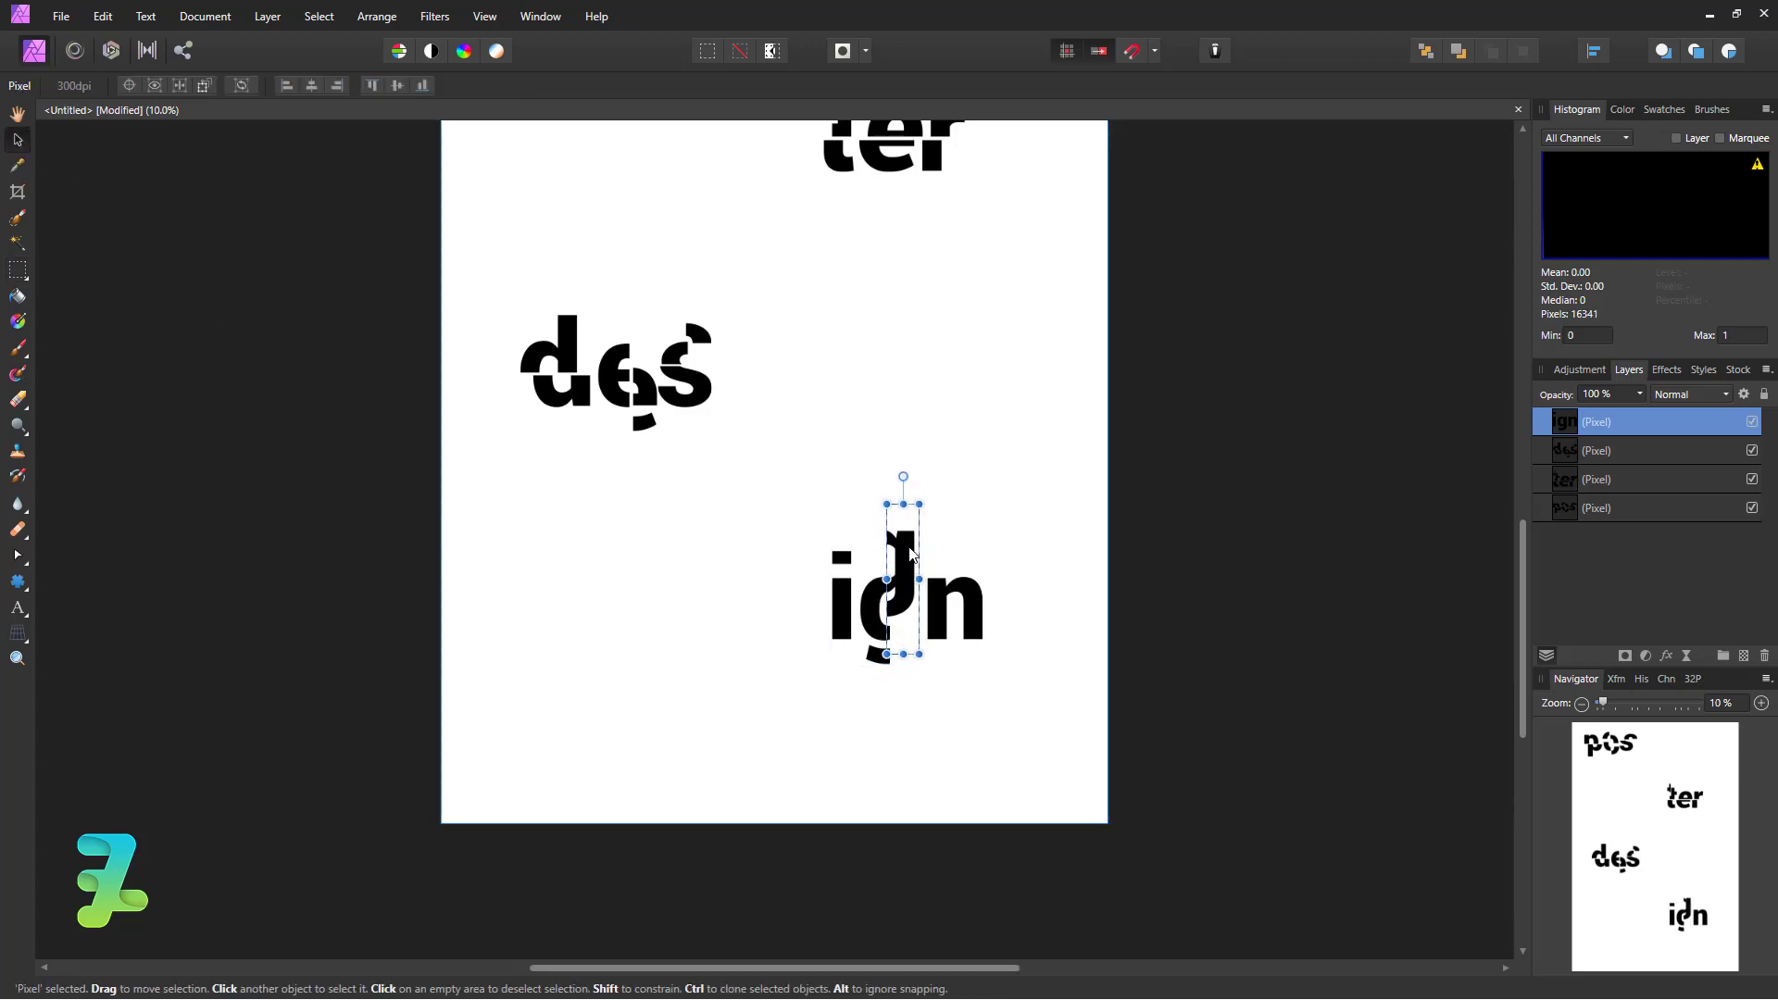
{"action": "key", "text": "ctrl+d"}
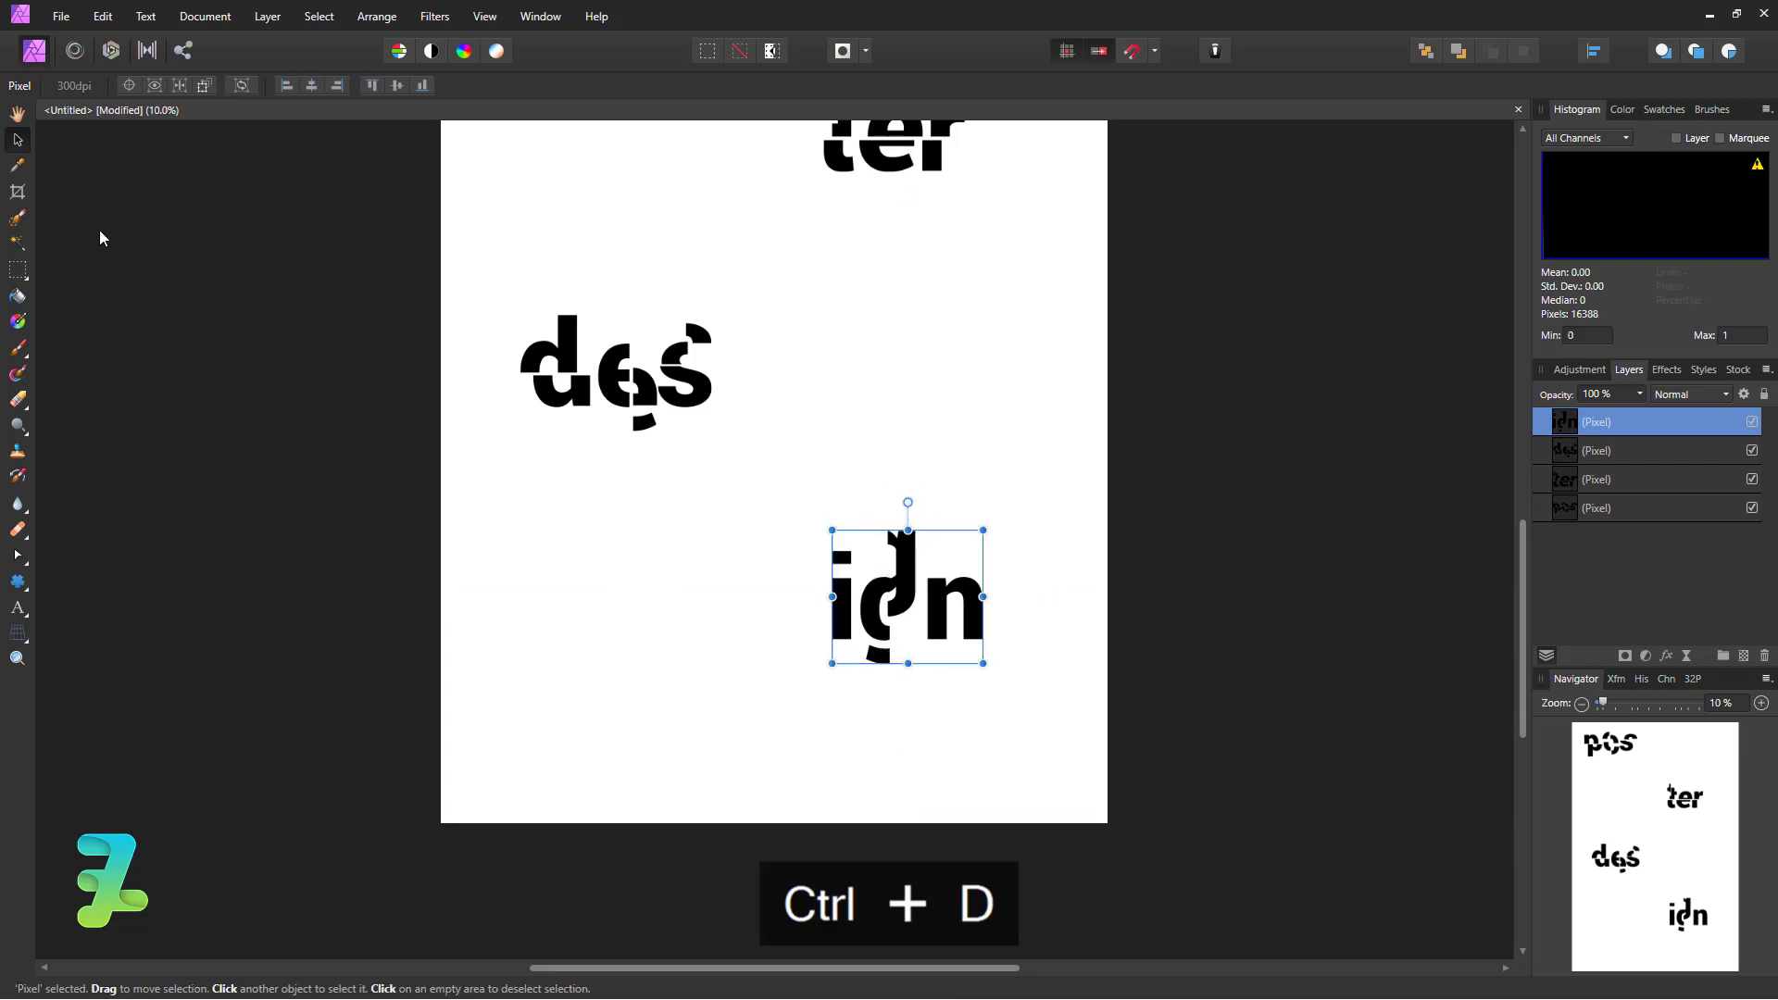
- Select the right part of the n and offset it slightly right and down
{"action": "left_click", "coordinate": [18, 269]}
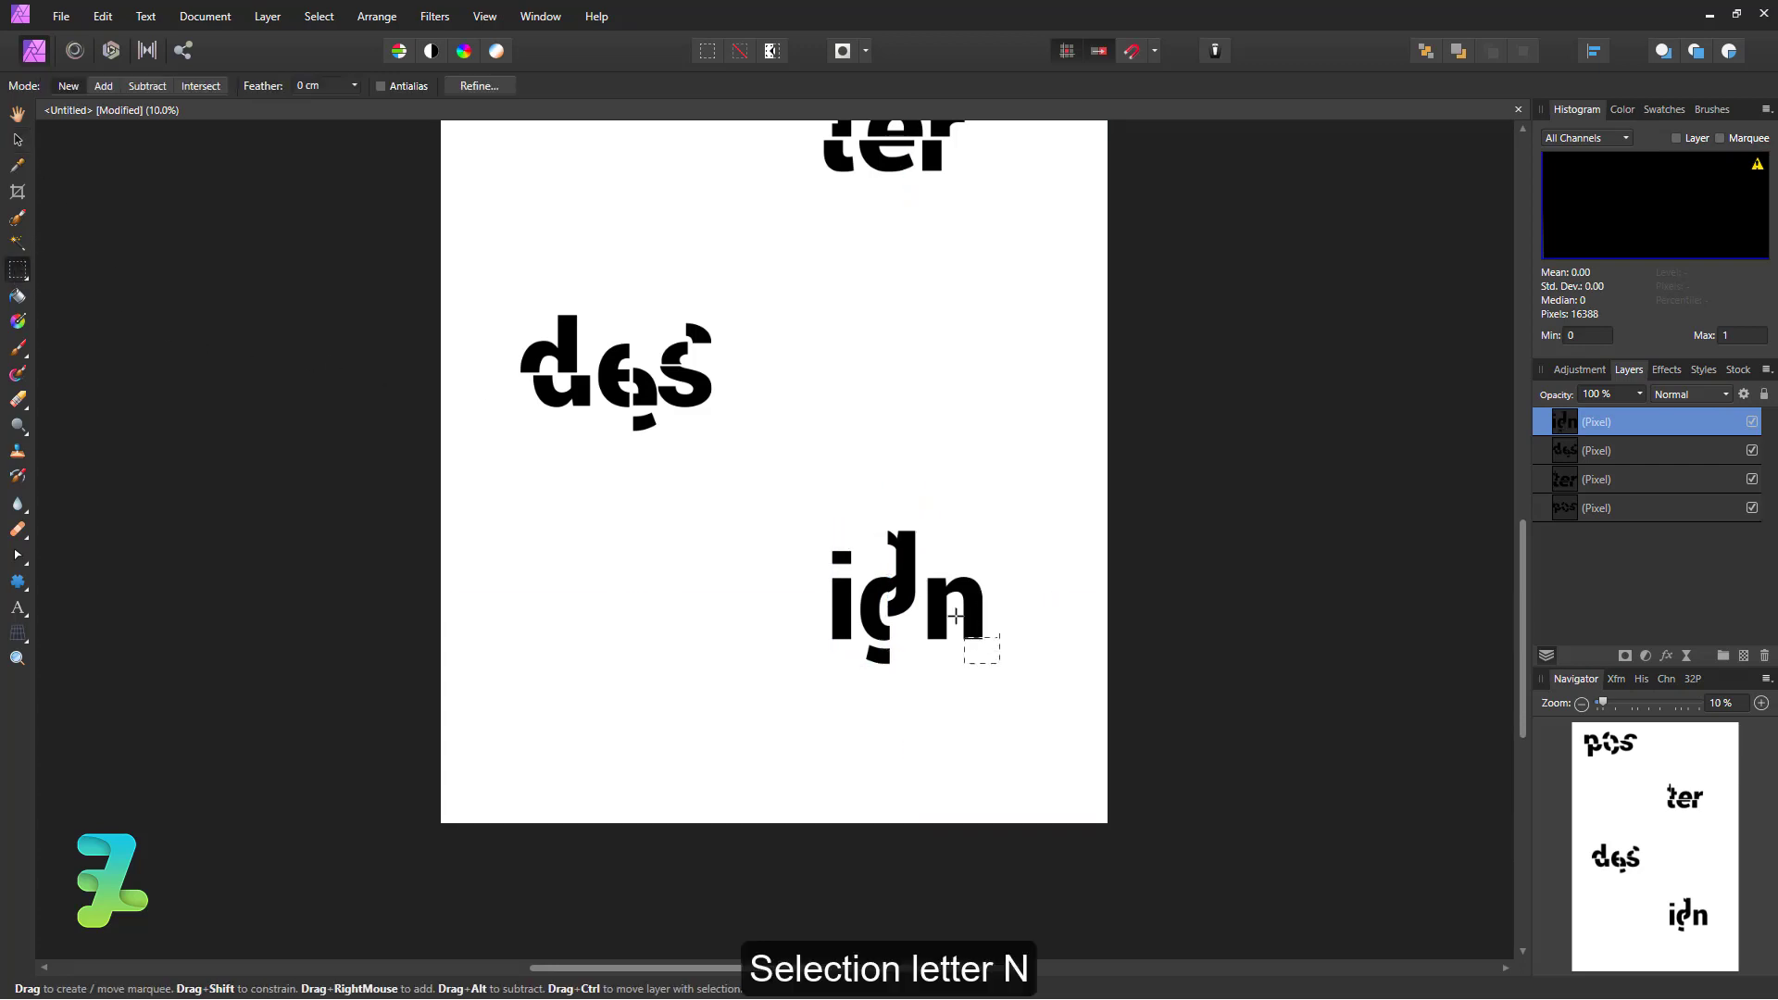
{"action": "left_click_drag", "start_coordinate": [961, 603], "coordinate": [1000, 664]}
{"action": "key", "text": "v"}
{"action": "left_click_drag", "start_coordinate": [979, 633], "coordinate": [990, 637]}
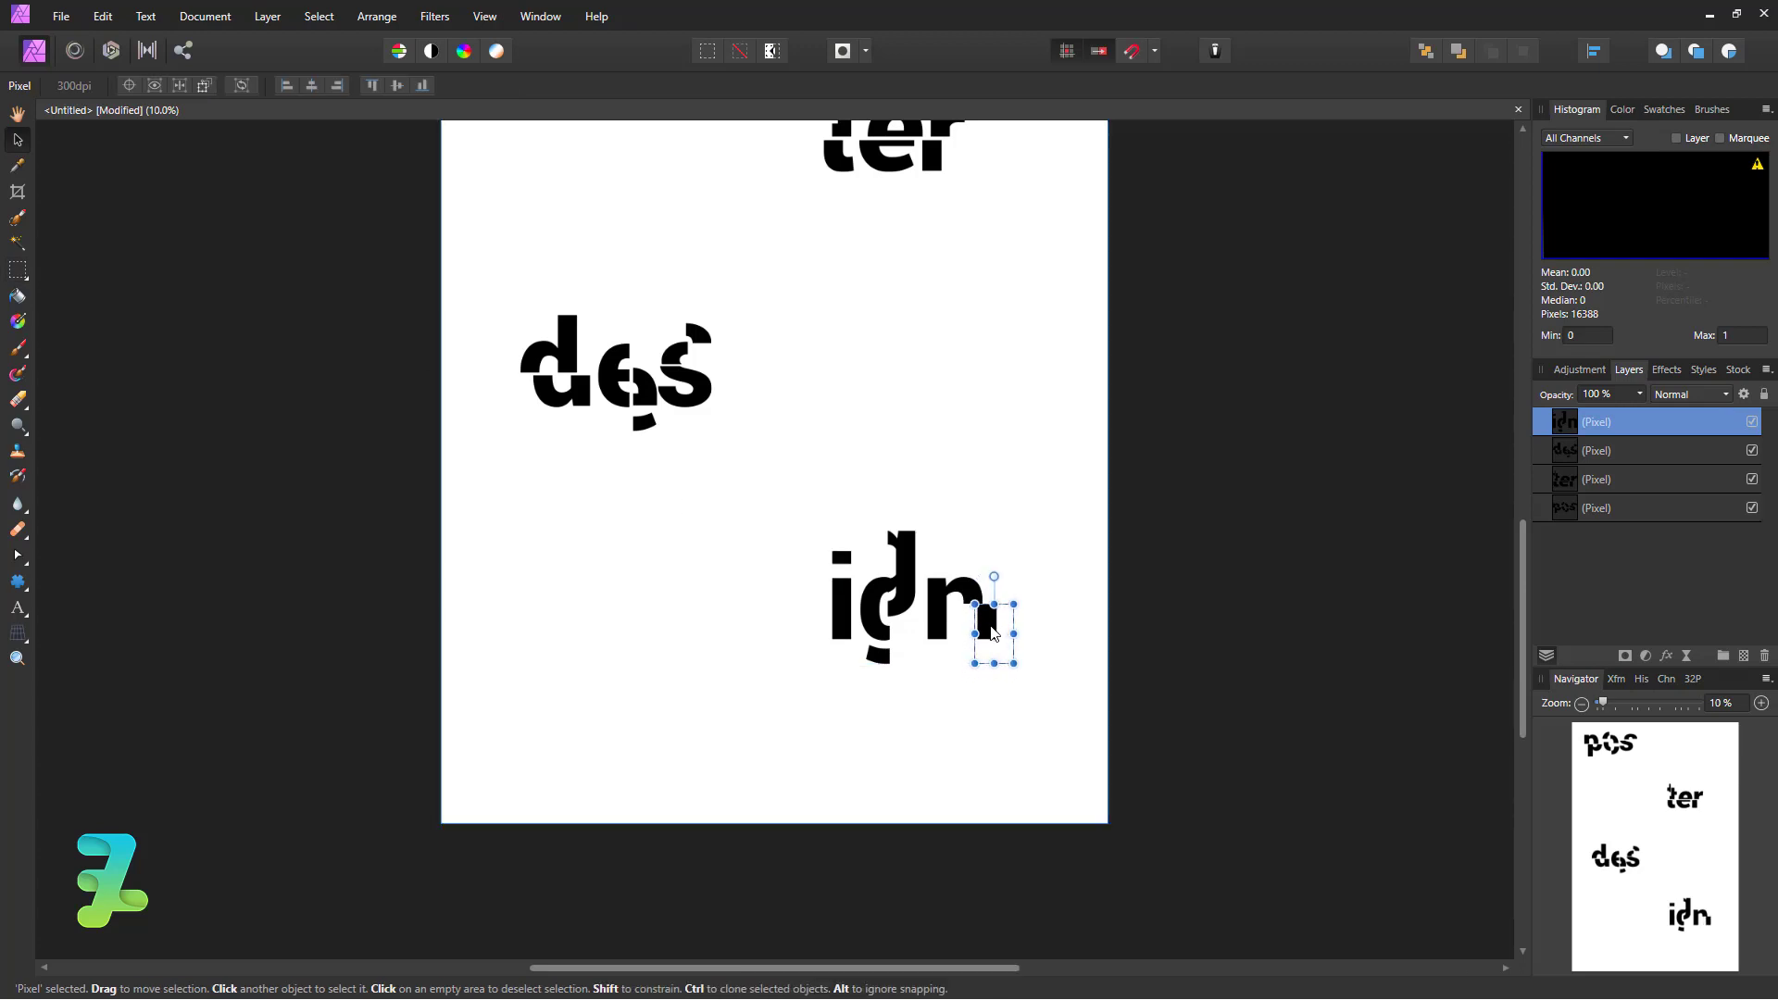
{"action": "key", "text": "ctrl+d"}
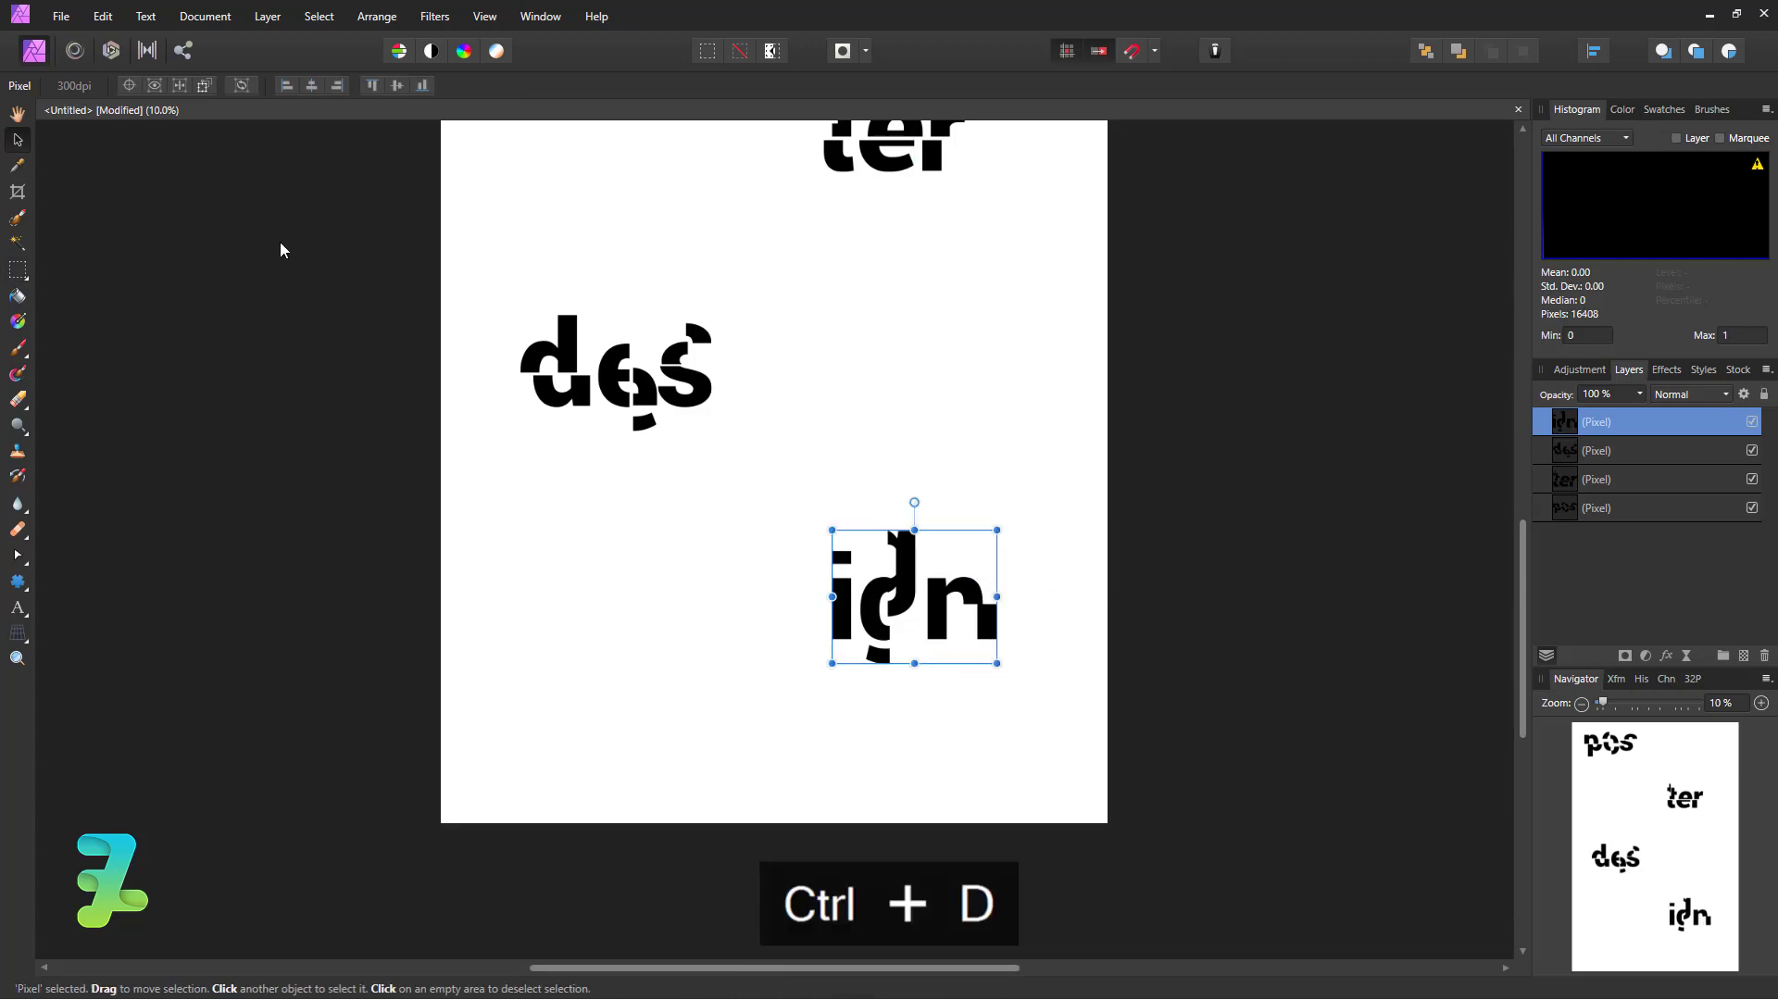
- Select a strip at the left of the i and shift it left
{"action": "left_click", "coordinate": [18, 272]}
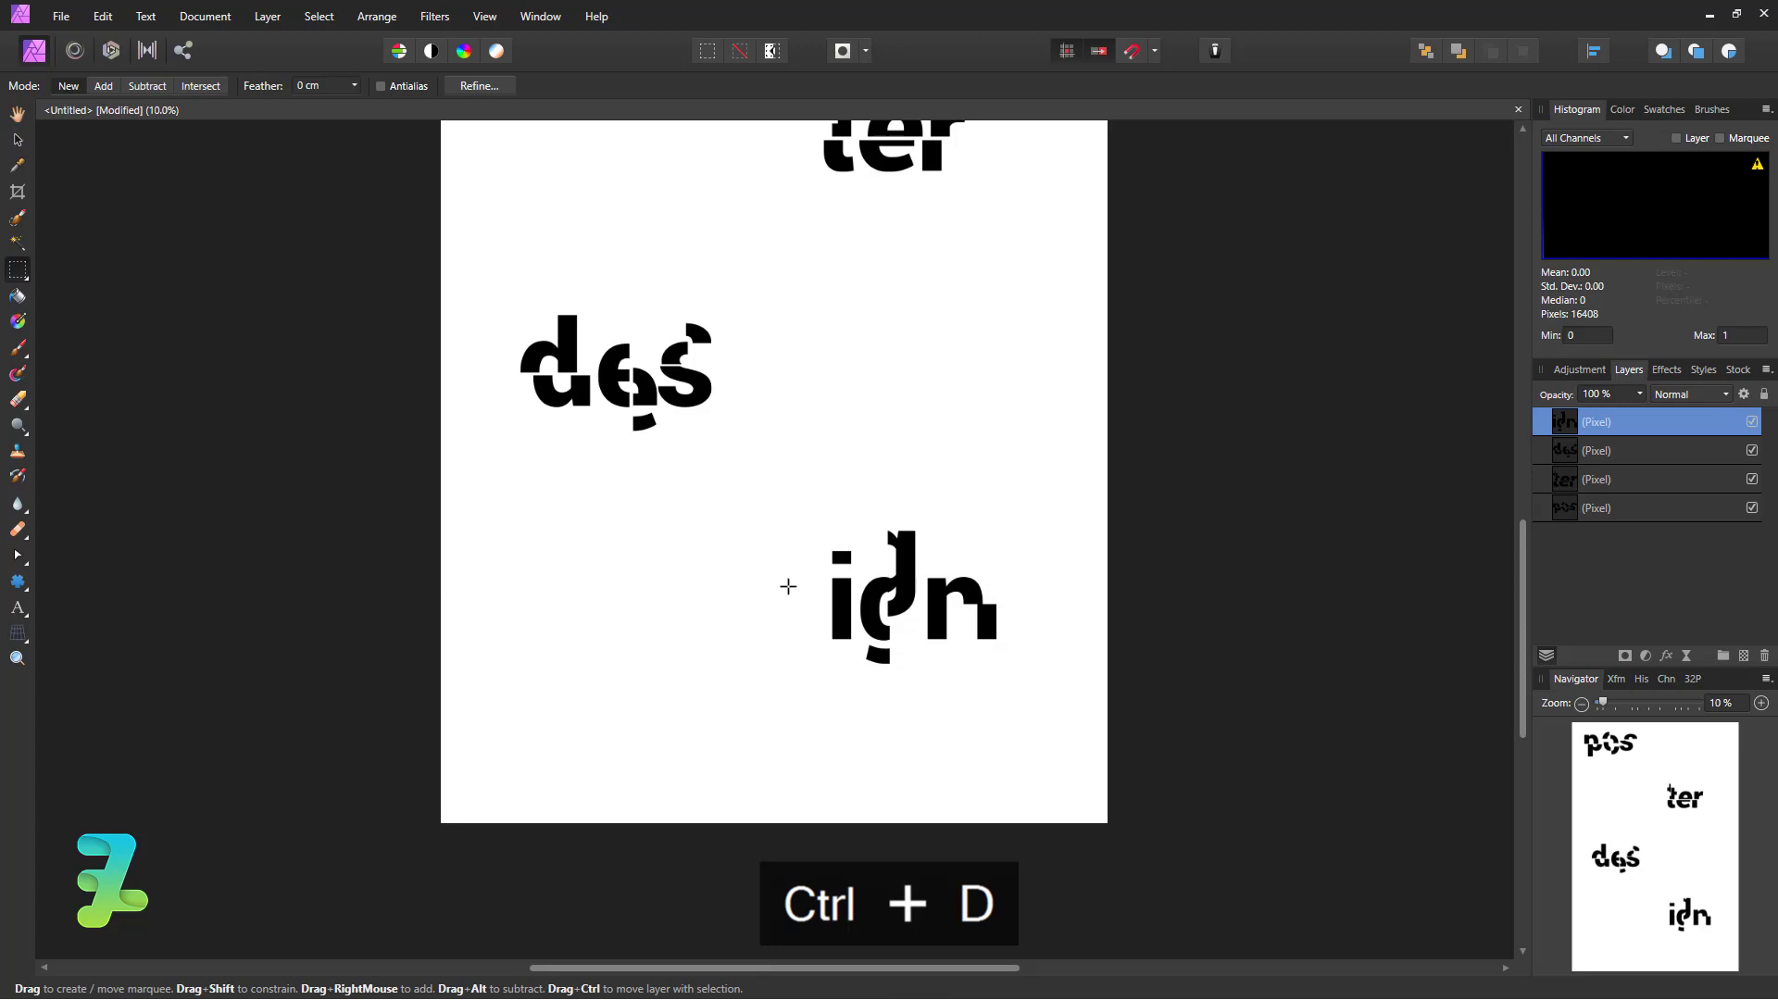
{"action": "left_click_drag", "start_coordinate": [797, 595], "coordinate": [843, 627]}
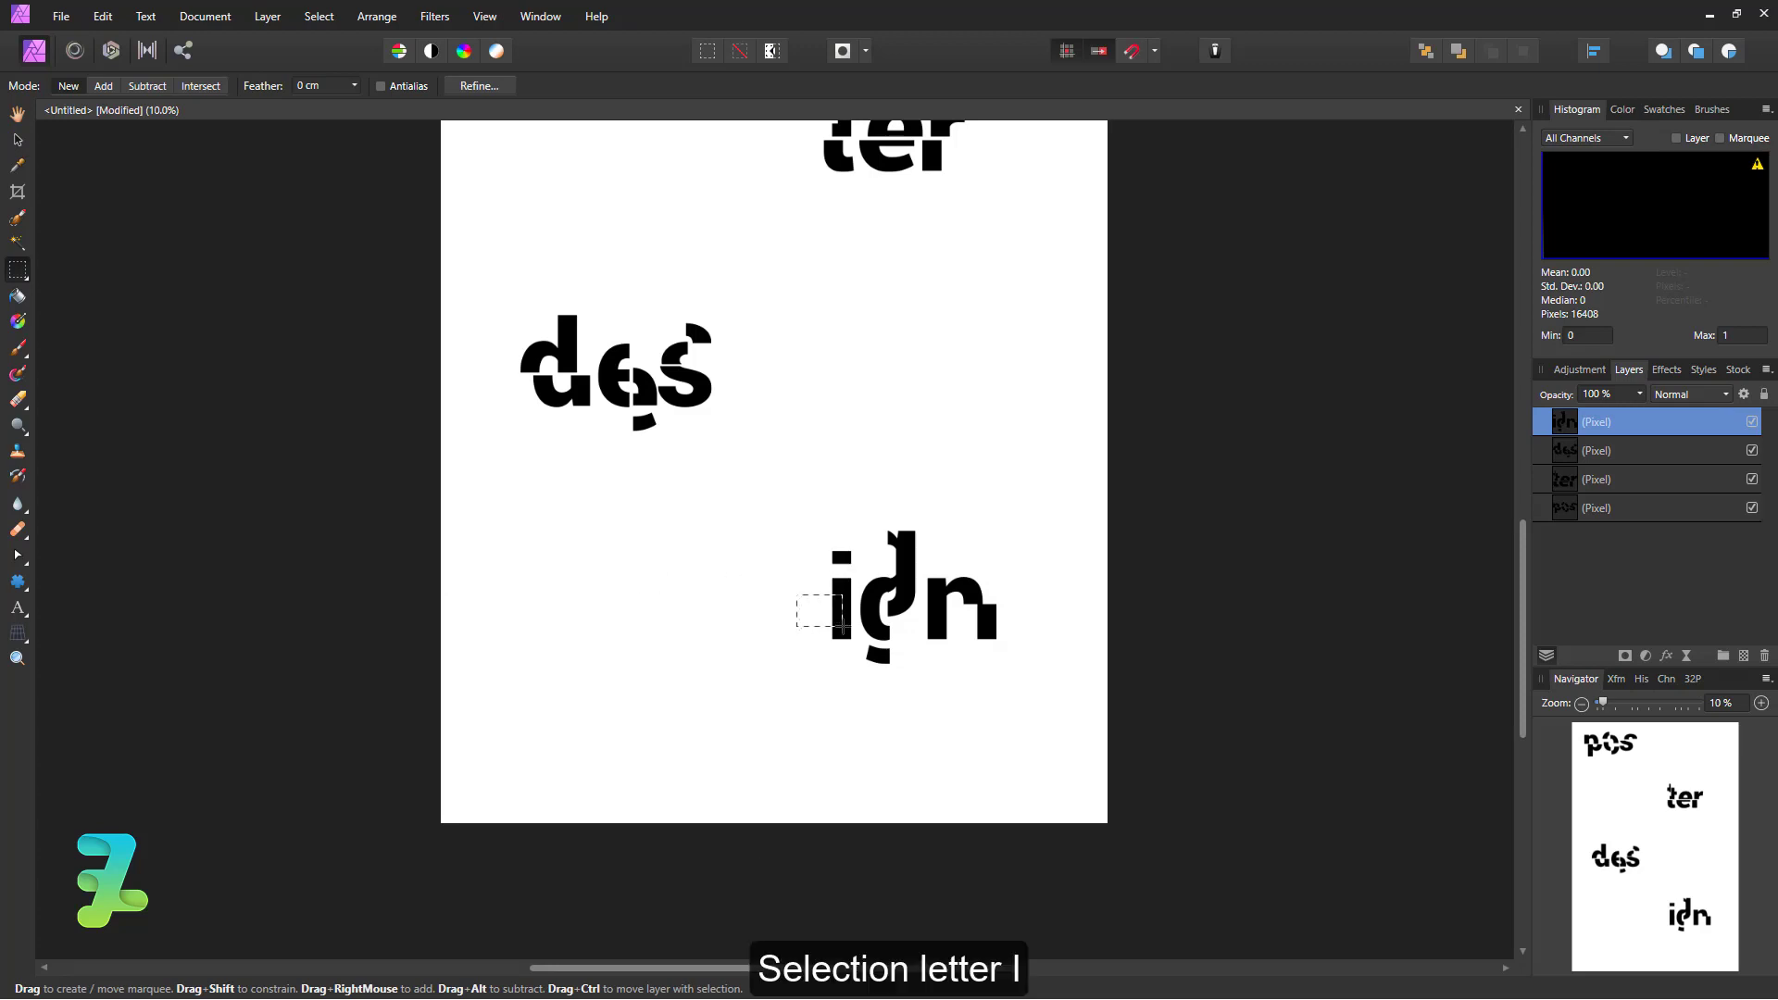
{"action": "left_click", "coordinate": [17, 139]}
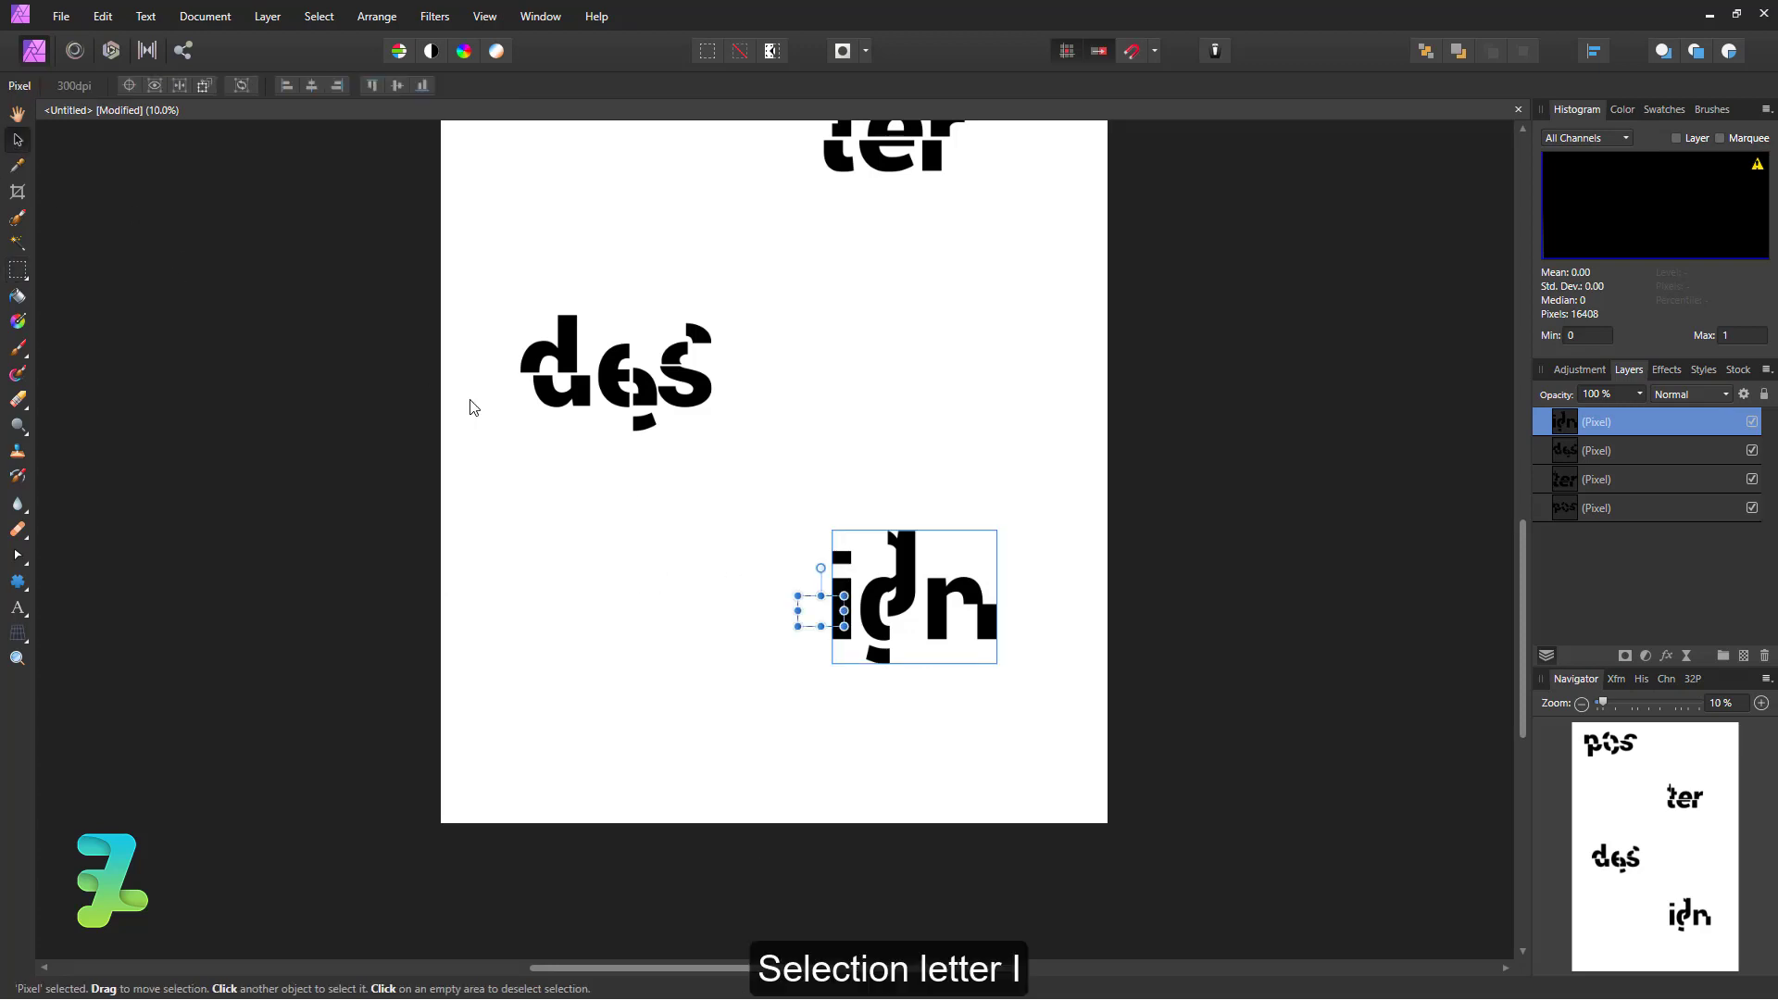
{"action": "left_click_drag", "start_coordinate": [821, 614], "coordinate": [804, 615]}
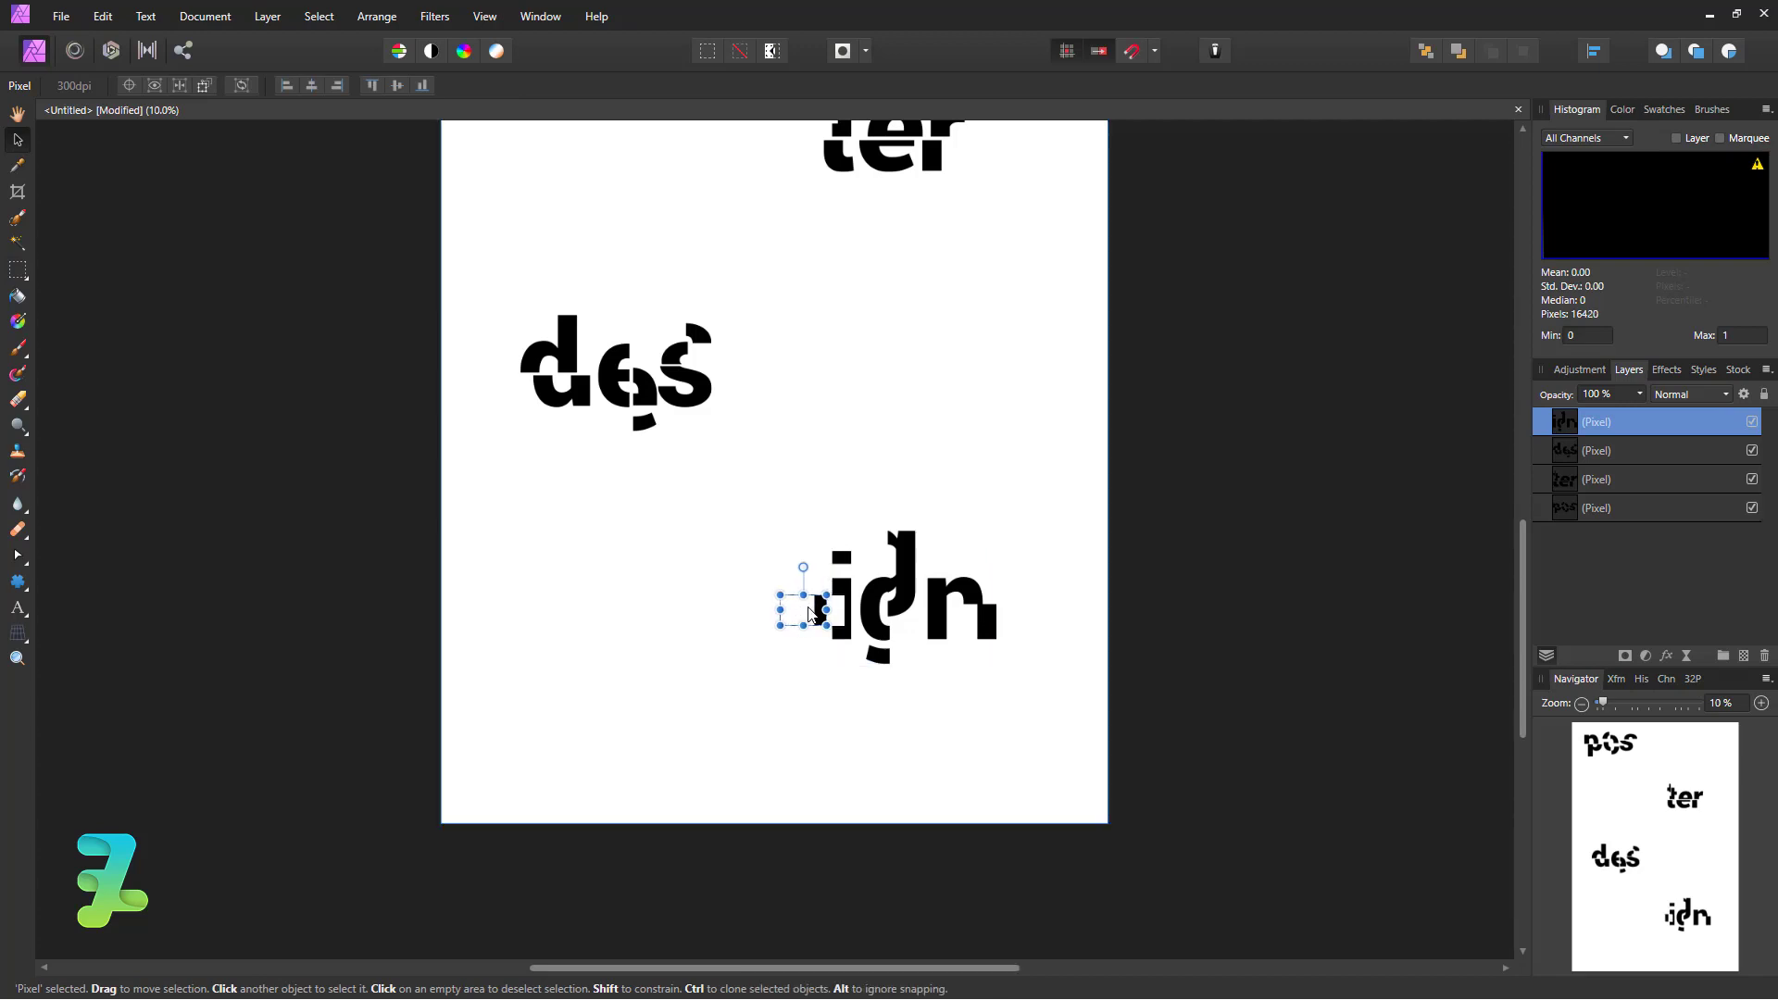
{"action": "key", "text": "ctrl+d"}
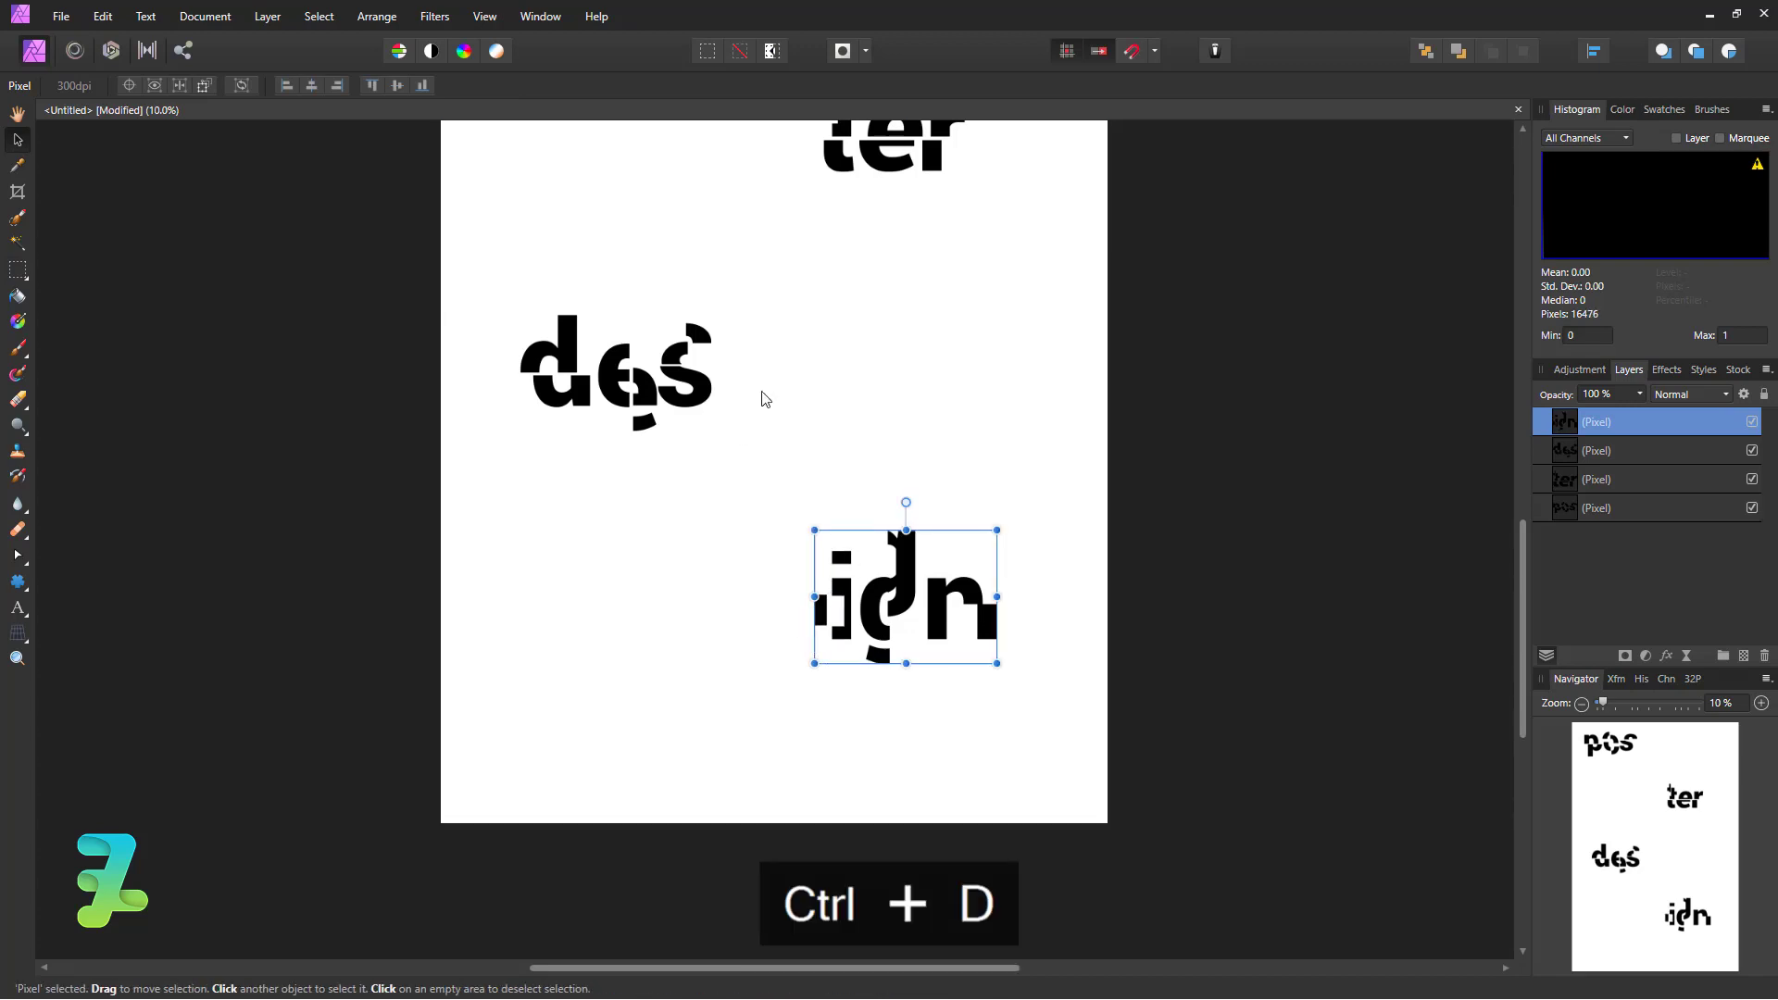
- Add a new empty pixel layer and move it to the bottom of the layer stack
{"action": "left_click", "coordinate": [1663, 506]}
{"action": "left_click", "coordinate": [1745, 656]}
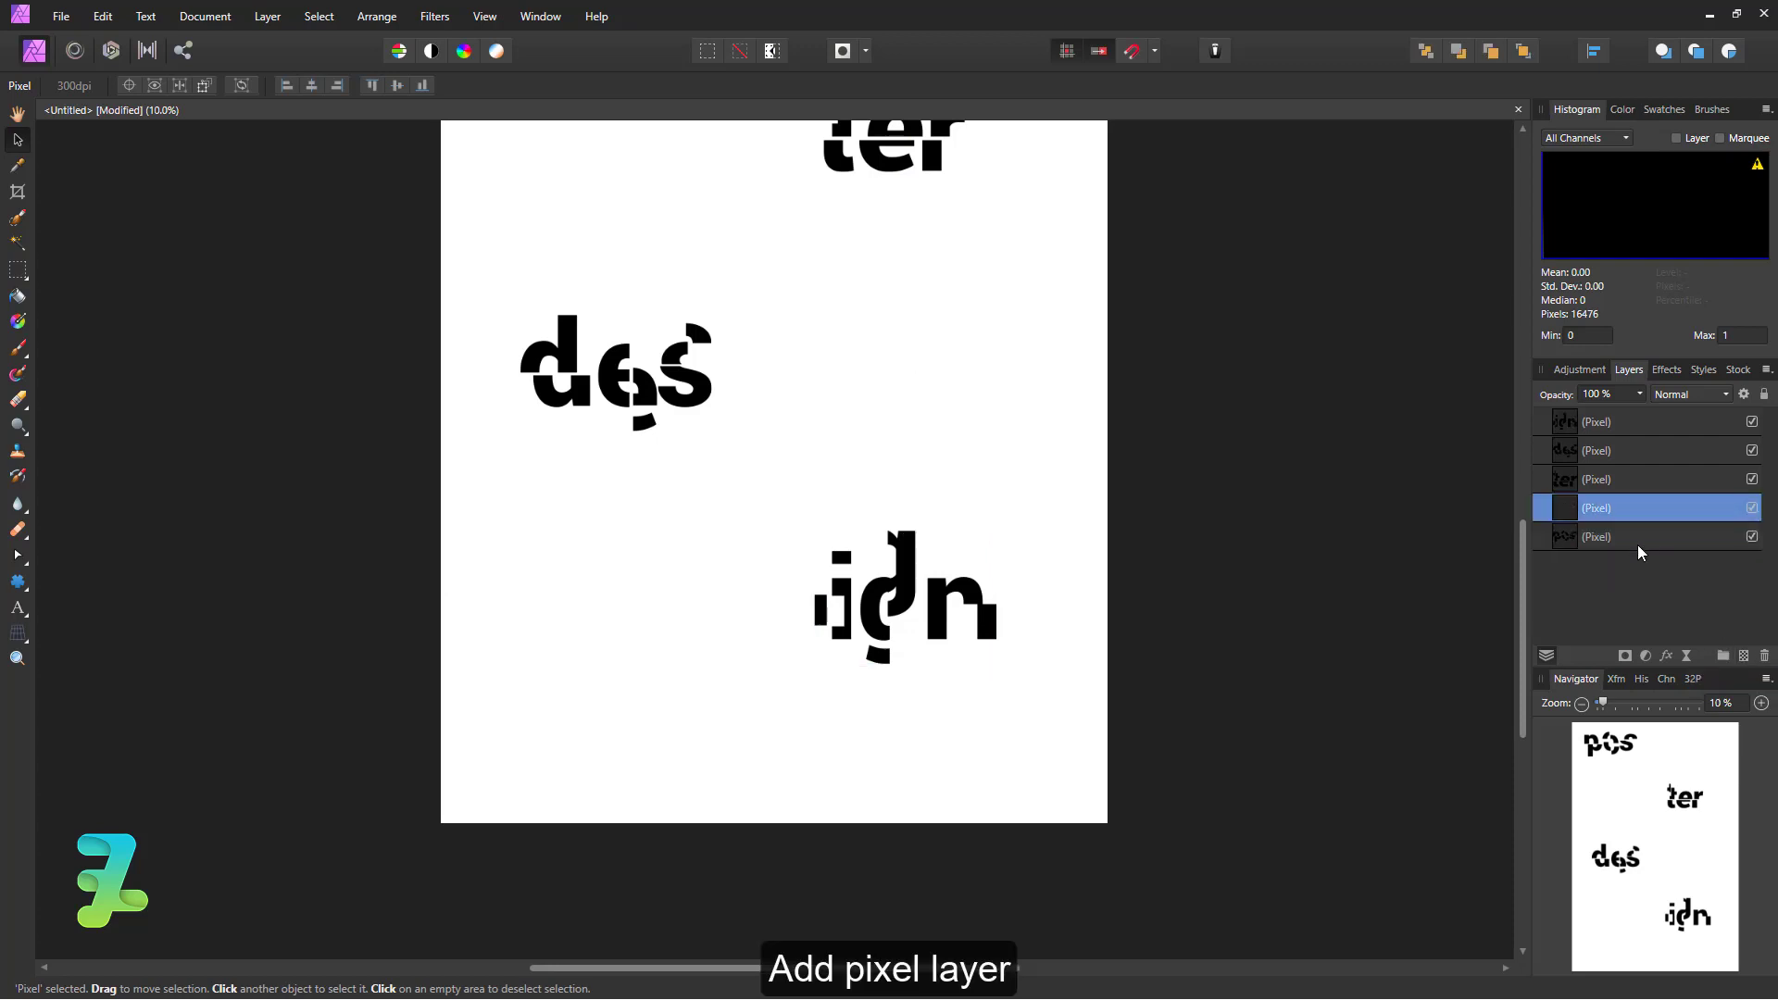
{"action": "left_click_drag", "start_coordinate": [1658, 508], "coordinate": [1659, 565]}
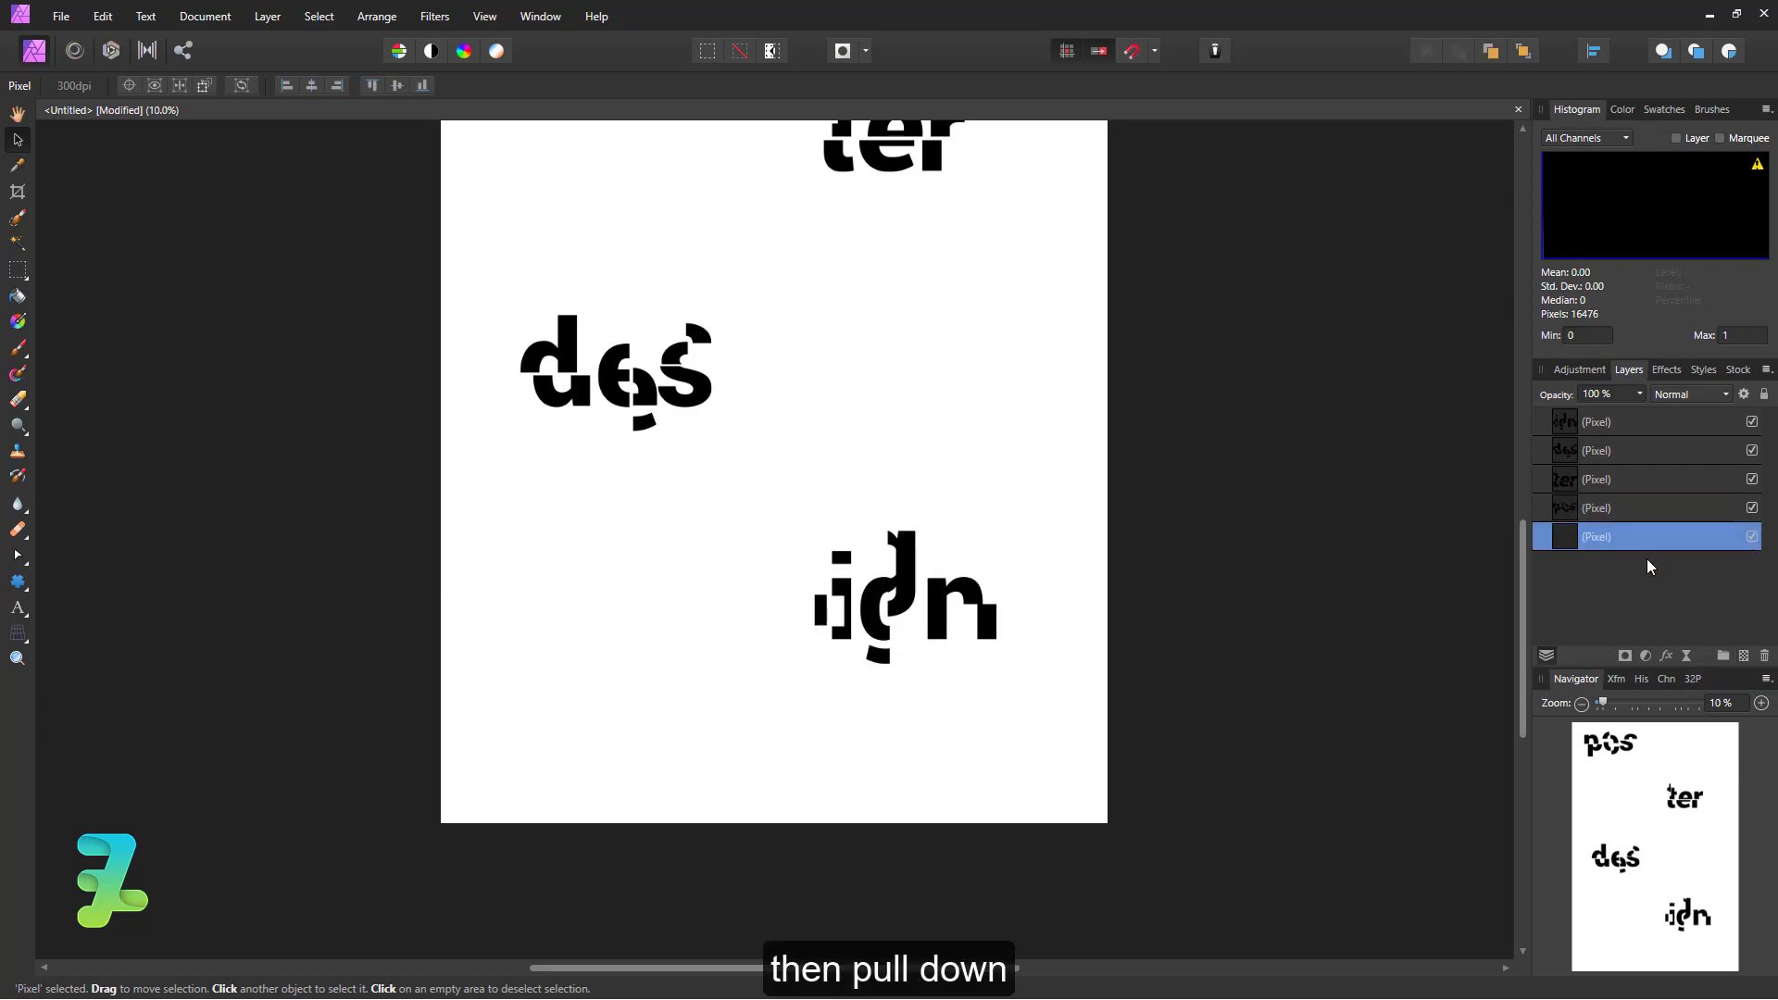
{"action": "scroll", "coordinate": [635, 415], "scroll_direction": "up", "scroll_amount": 2}
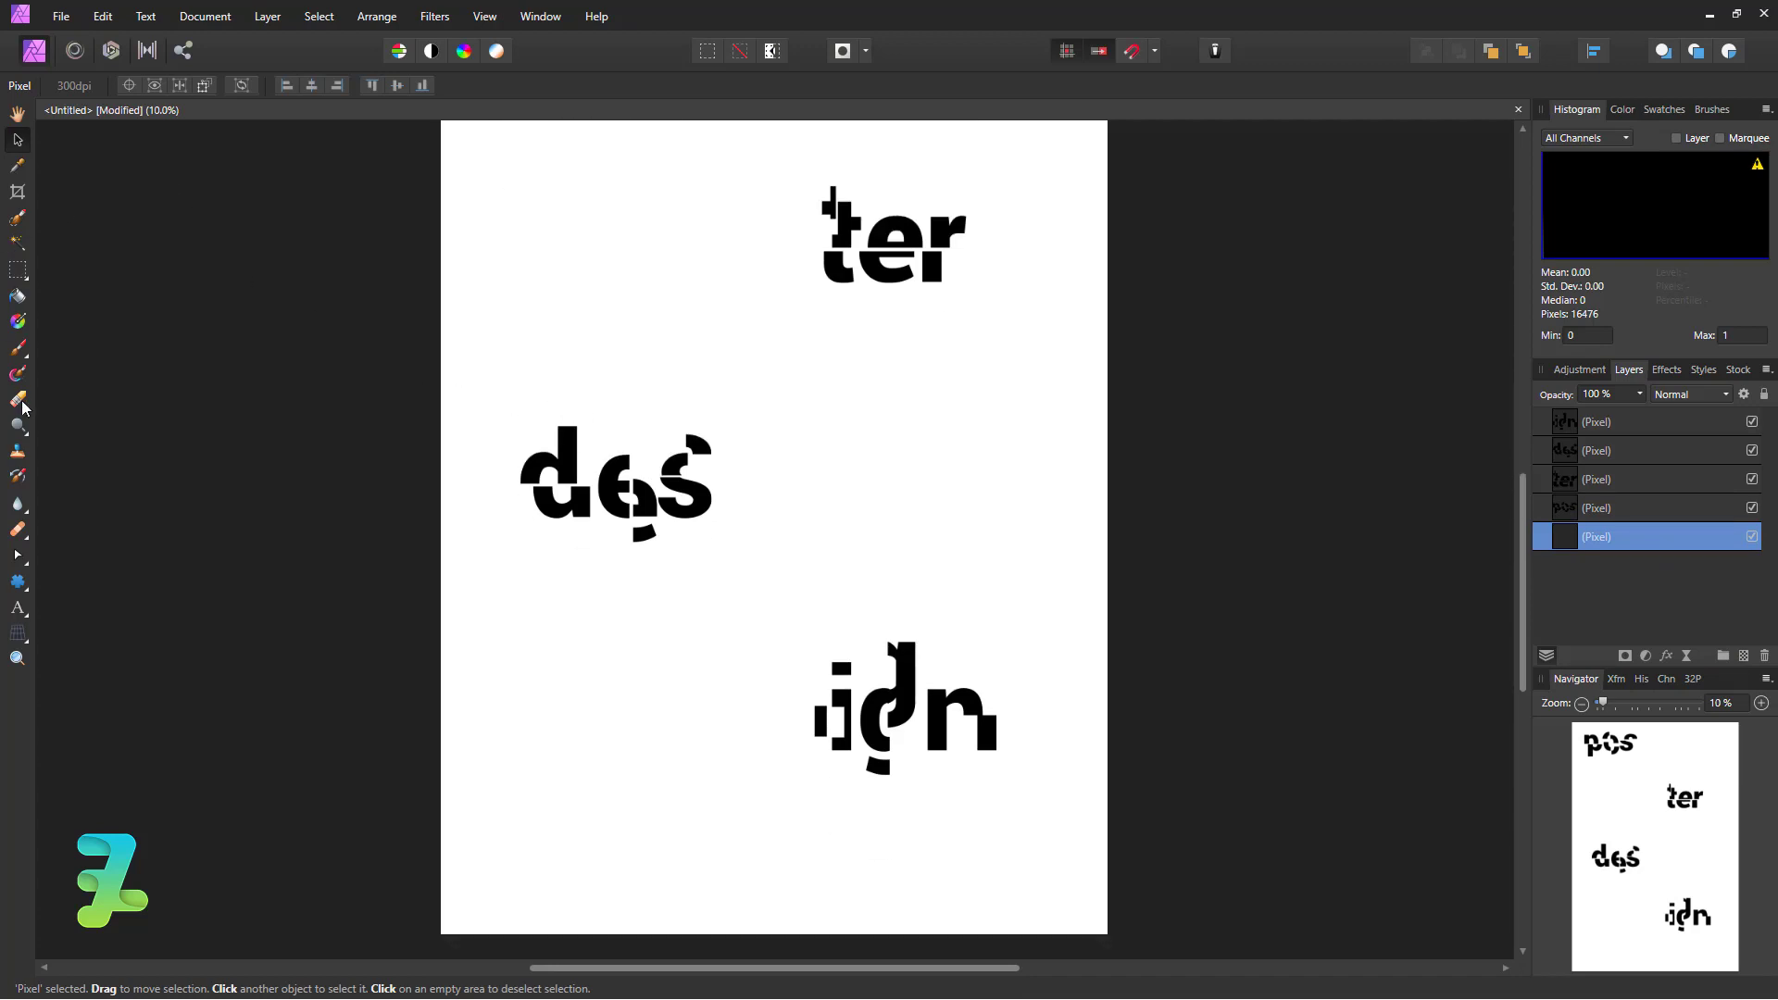
- Fill the new bottom layer with cream RGB 255, 255, 233
{"action": "left_click", "coordinate": [18, 322]}
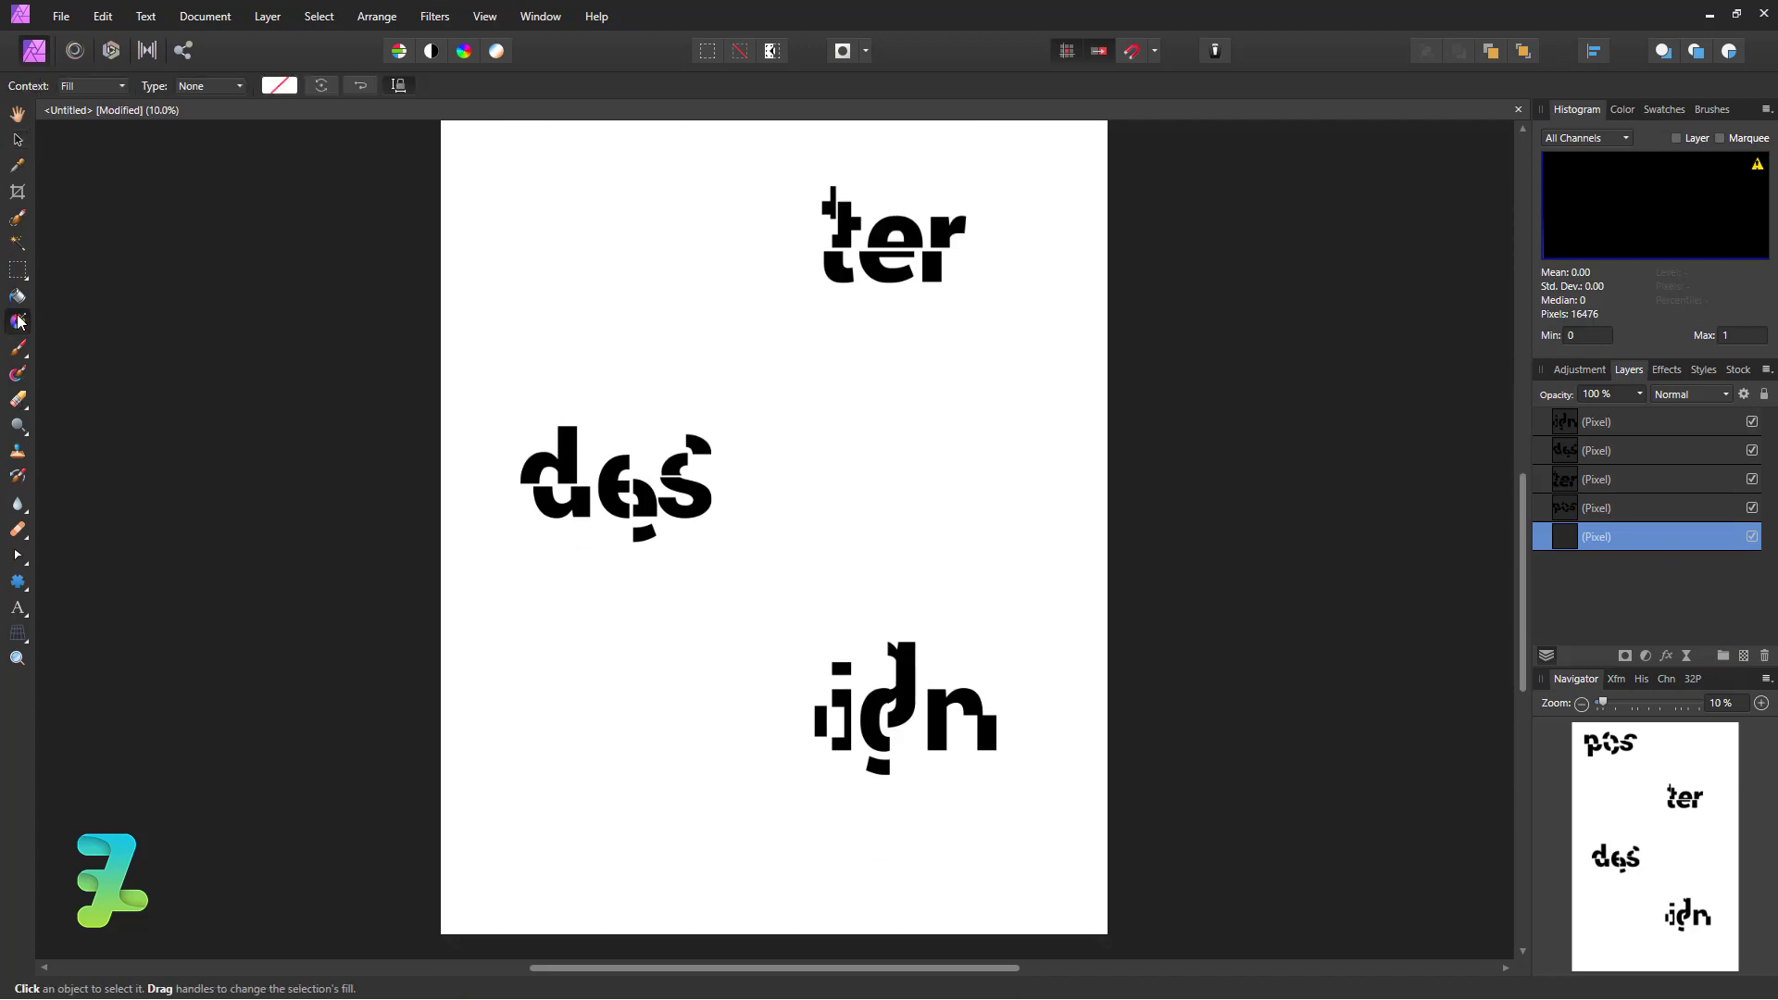
{"action": "left_click", "coordinate": [282, 85]}
{"action": "left_click", "coordinate": [212, 119]}
{"action": "left_click_drag", "start_coordinate": [234, 253], "coordinate": [195, 249]}
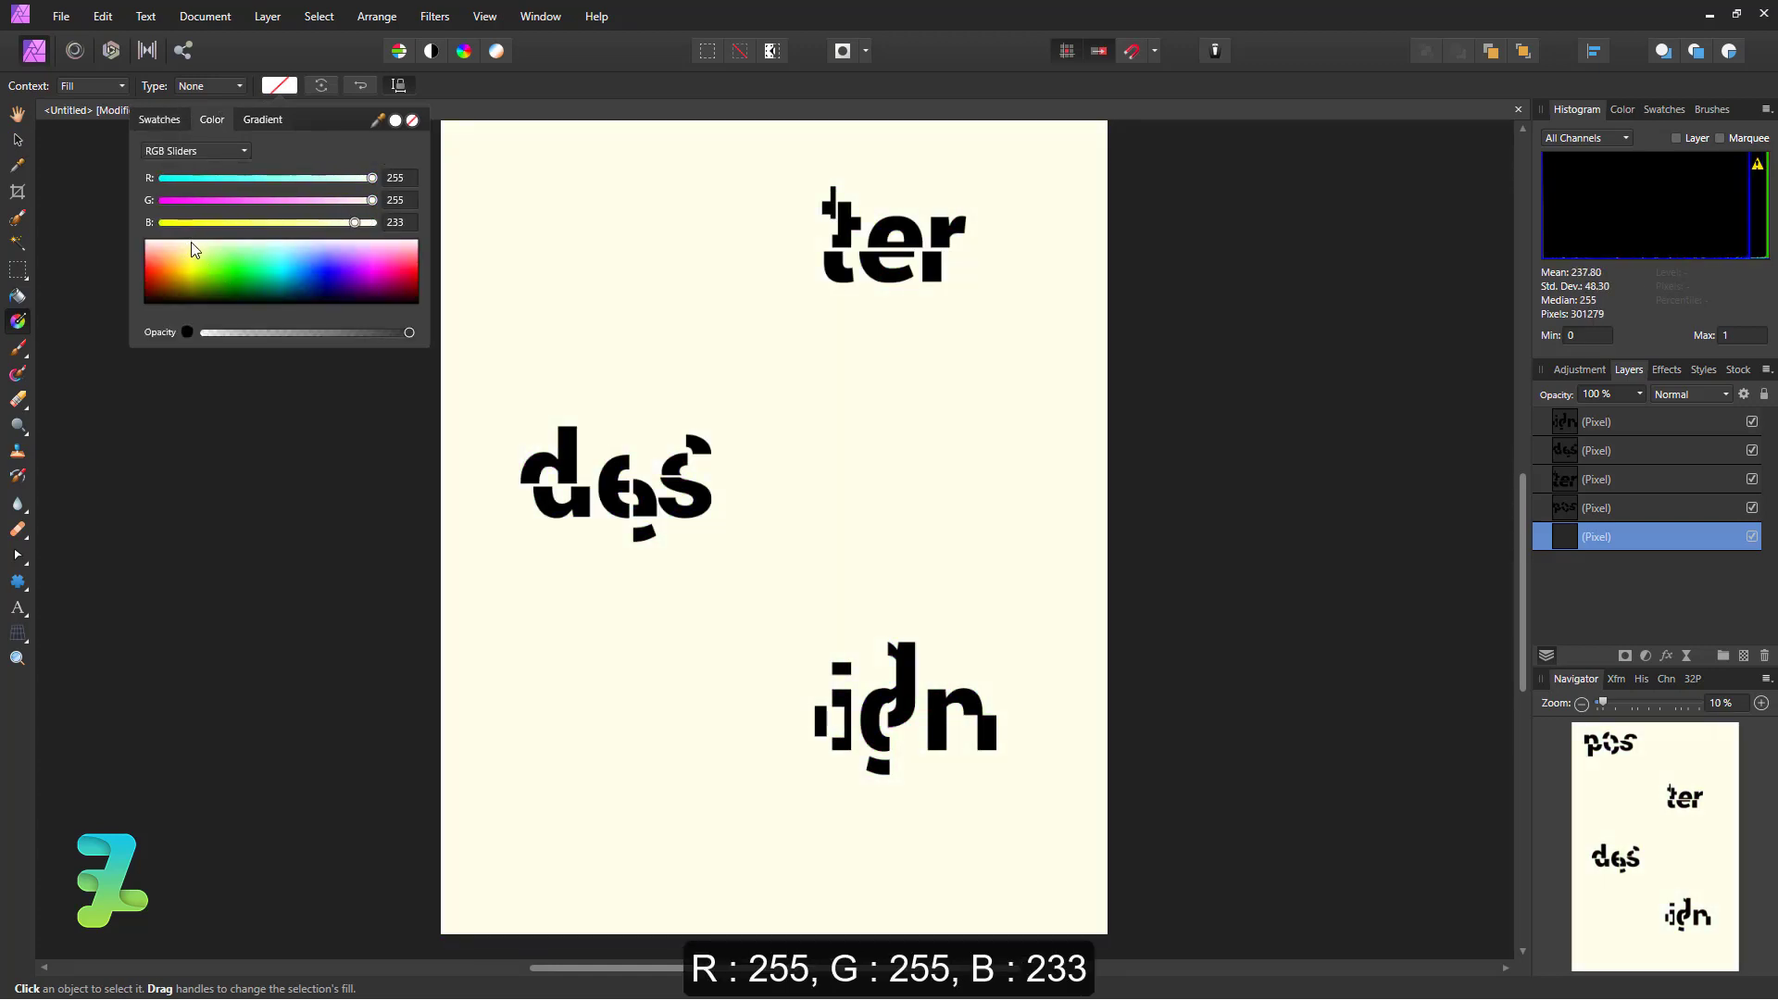
{"action": "left_click", "coordinate": [366, 221]}
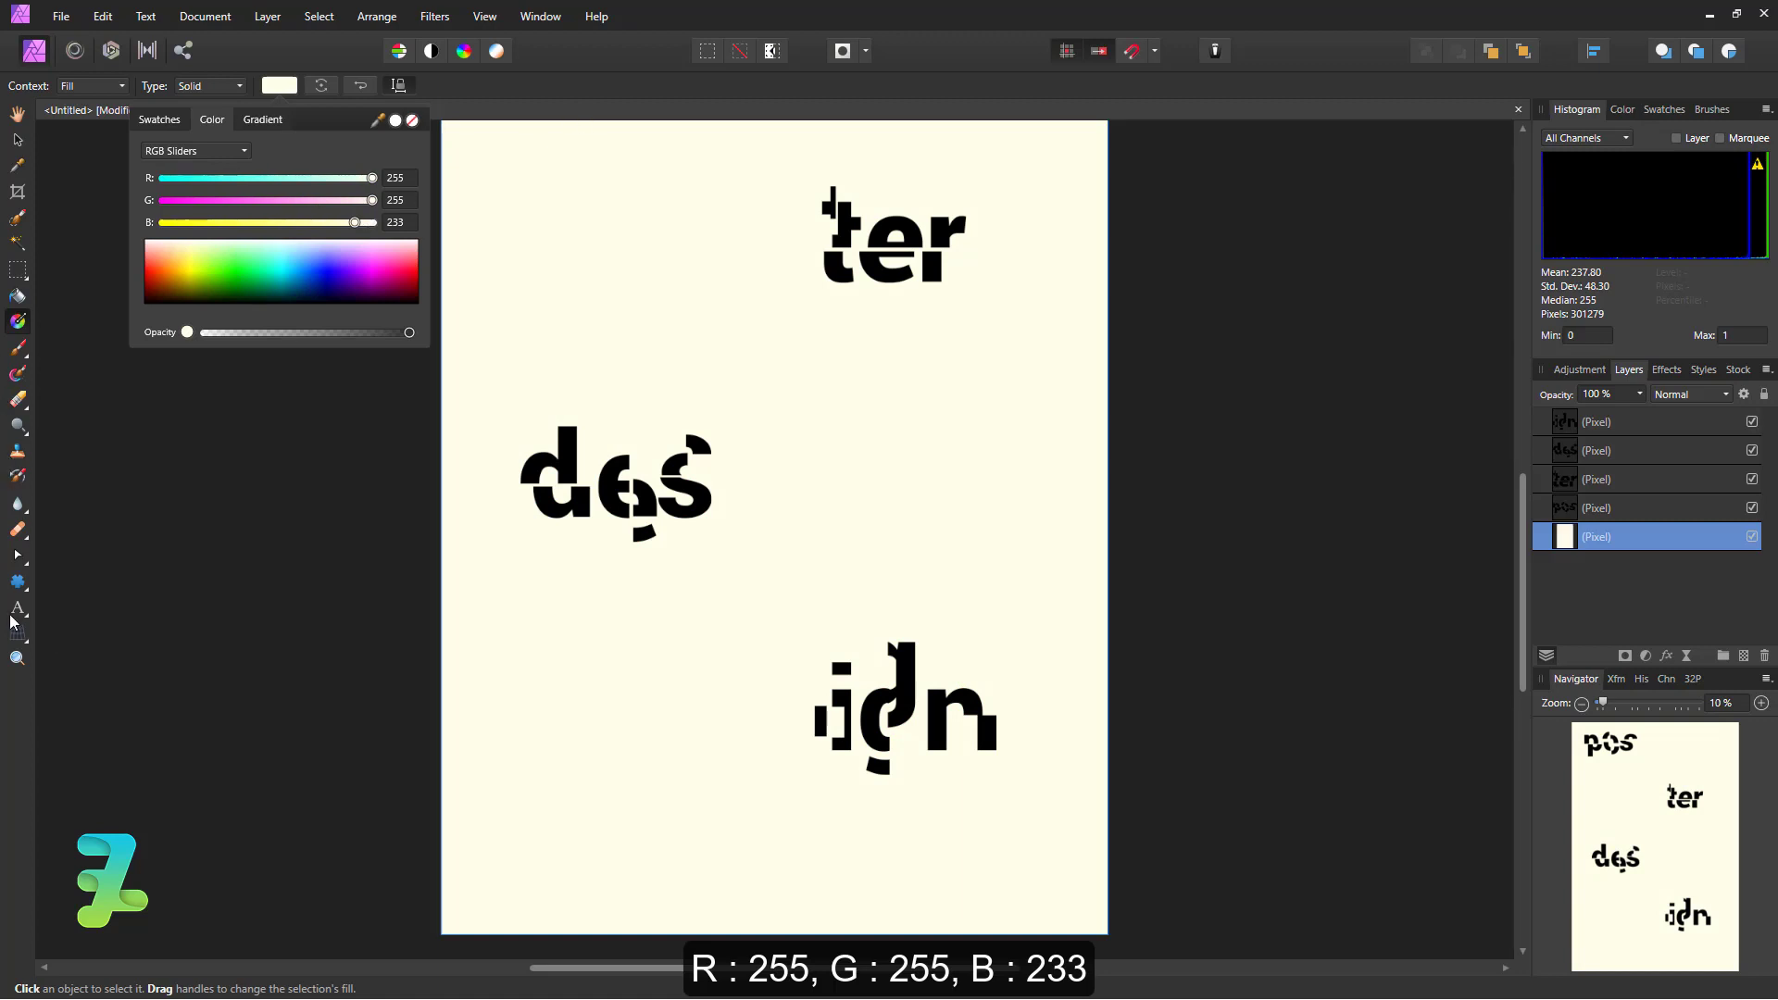
{"action": "left_click", "coordinate": [31, 590]}
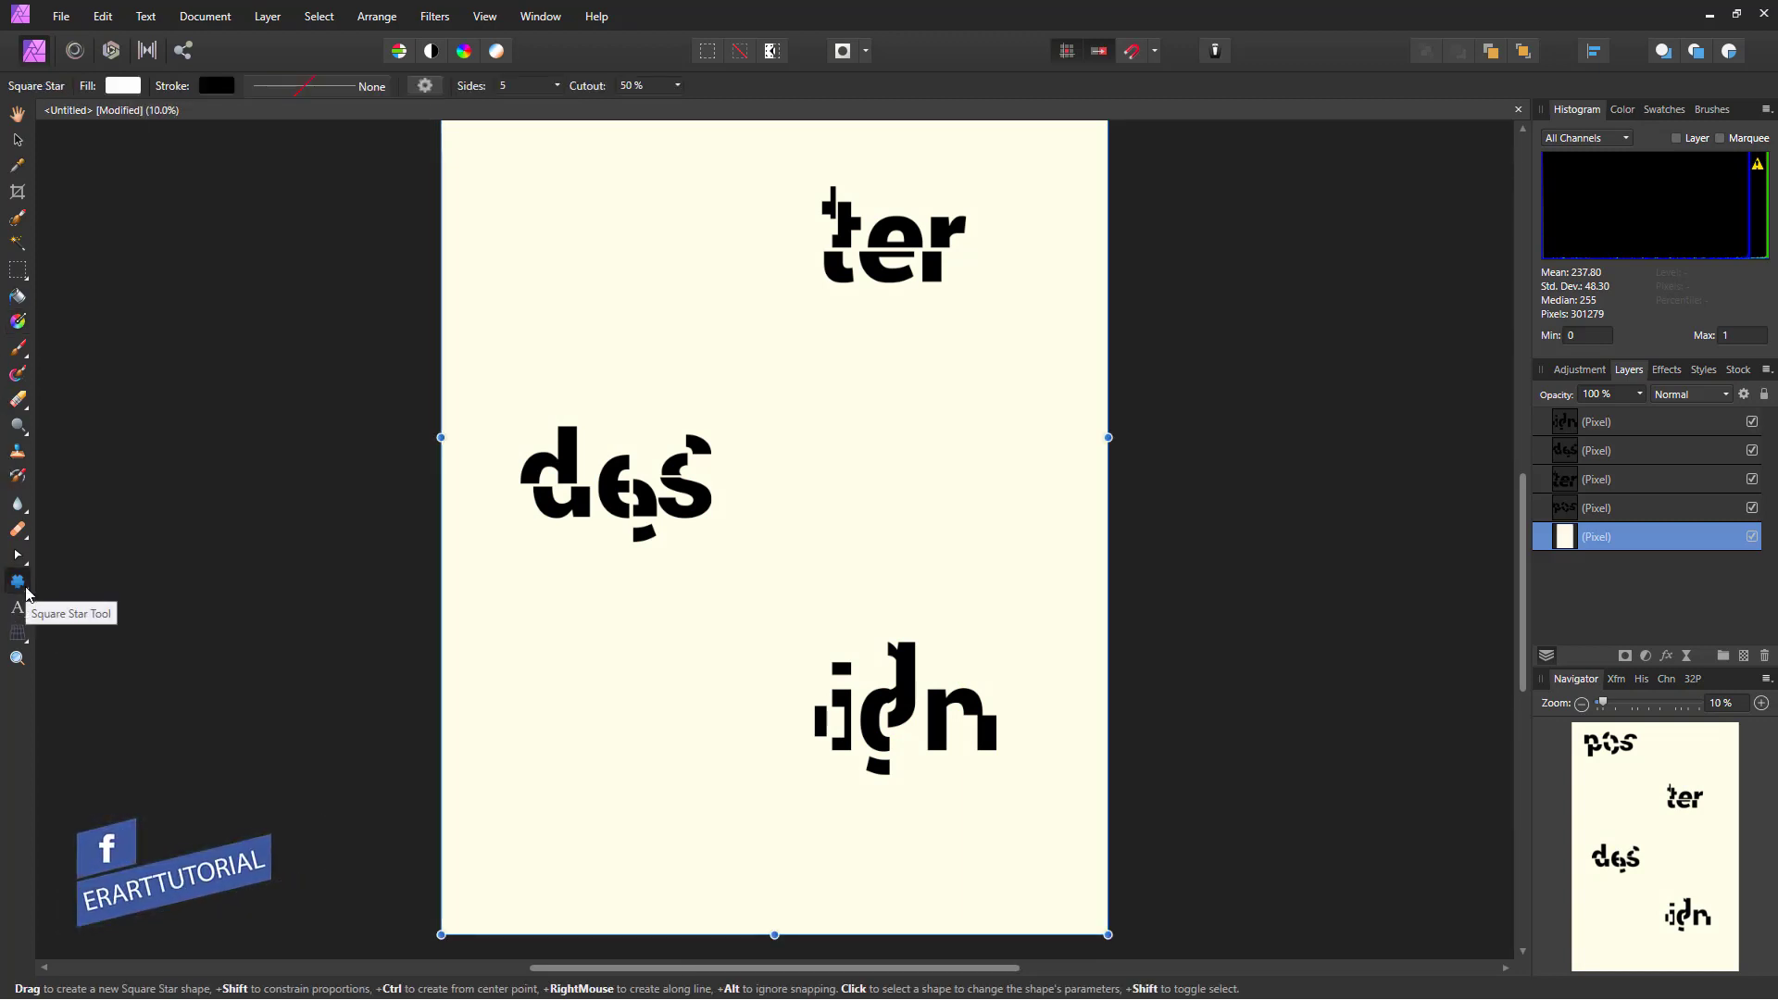
- Draw a tall rectangle near the top of the page and make it narrower
{"action": "left_click", "coordinate": [29, 596]}
{"action": "left_click", "coordinate": [119, 92]}
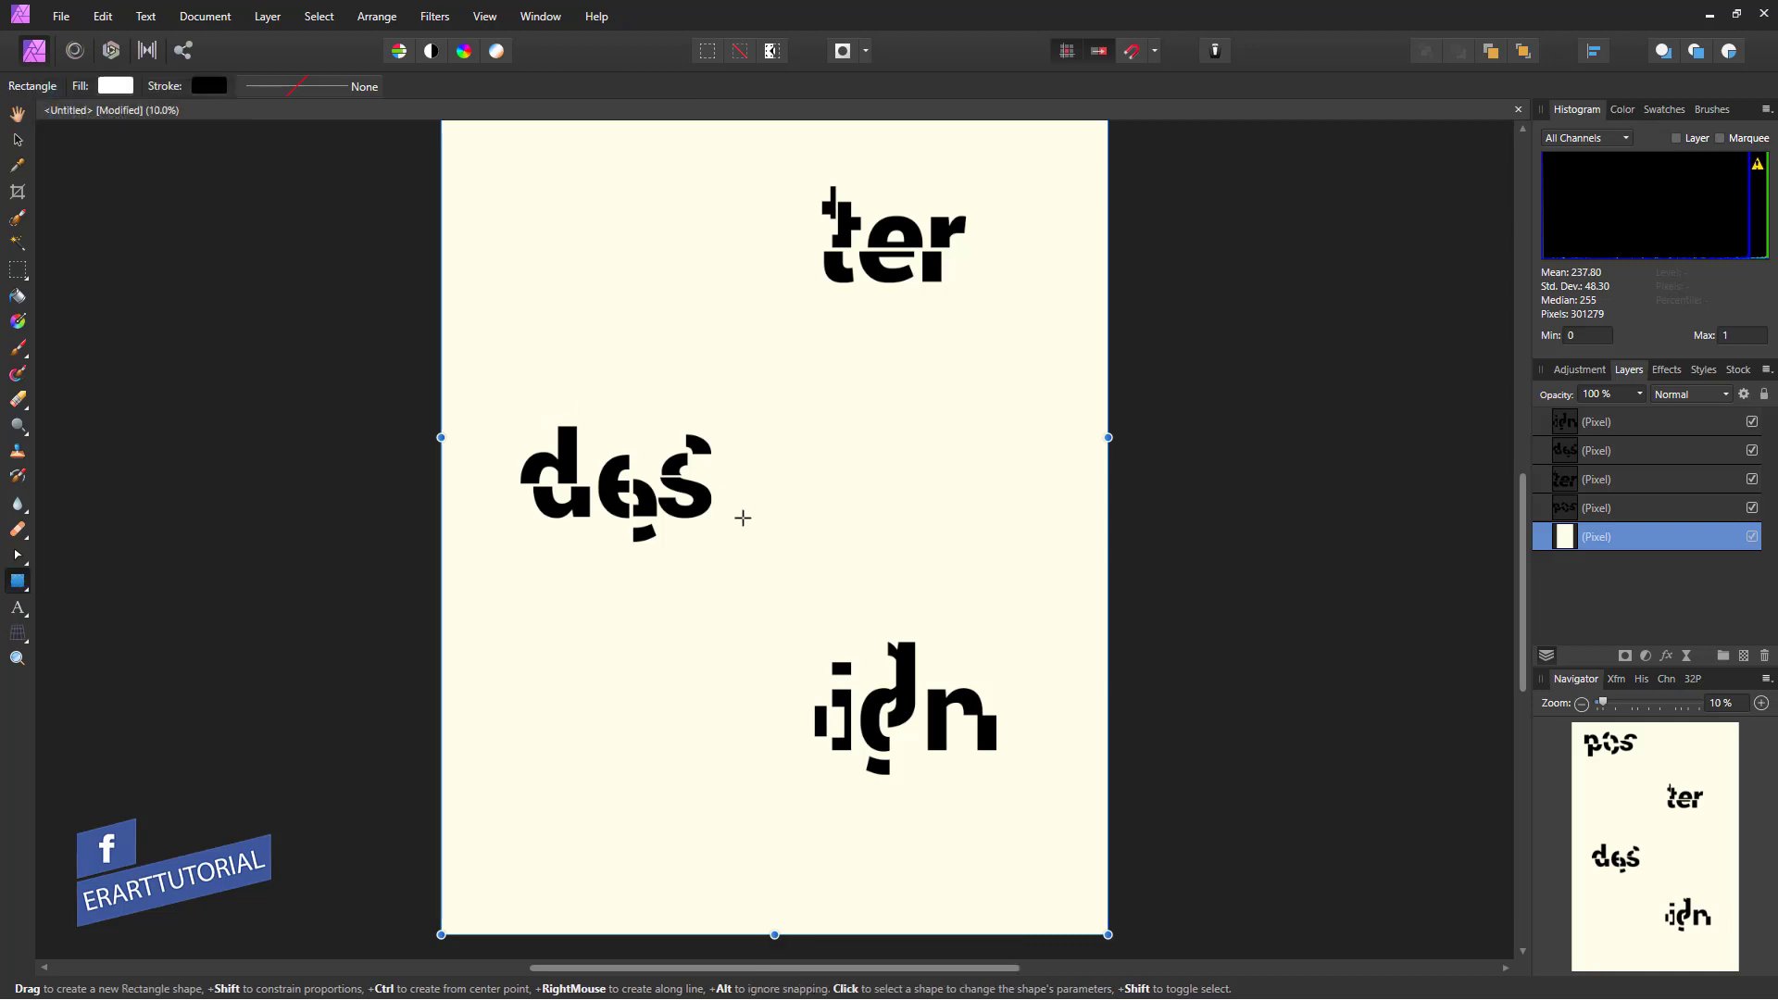
{"action": "scroll", "coordinate": [755, 500], "scroll_direction": "up", "scroll_amount": 3}
{"action": "scroll", "coordinate": [762, 490], "scroll_direction": "up", "scroll_amount": 2}
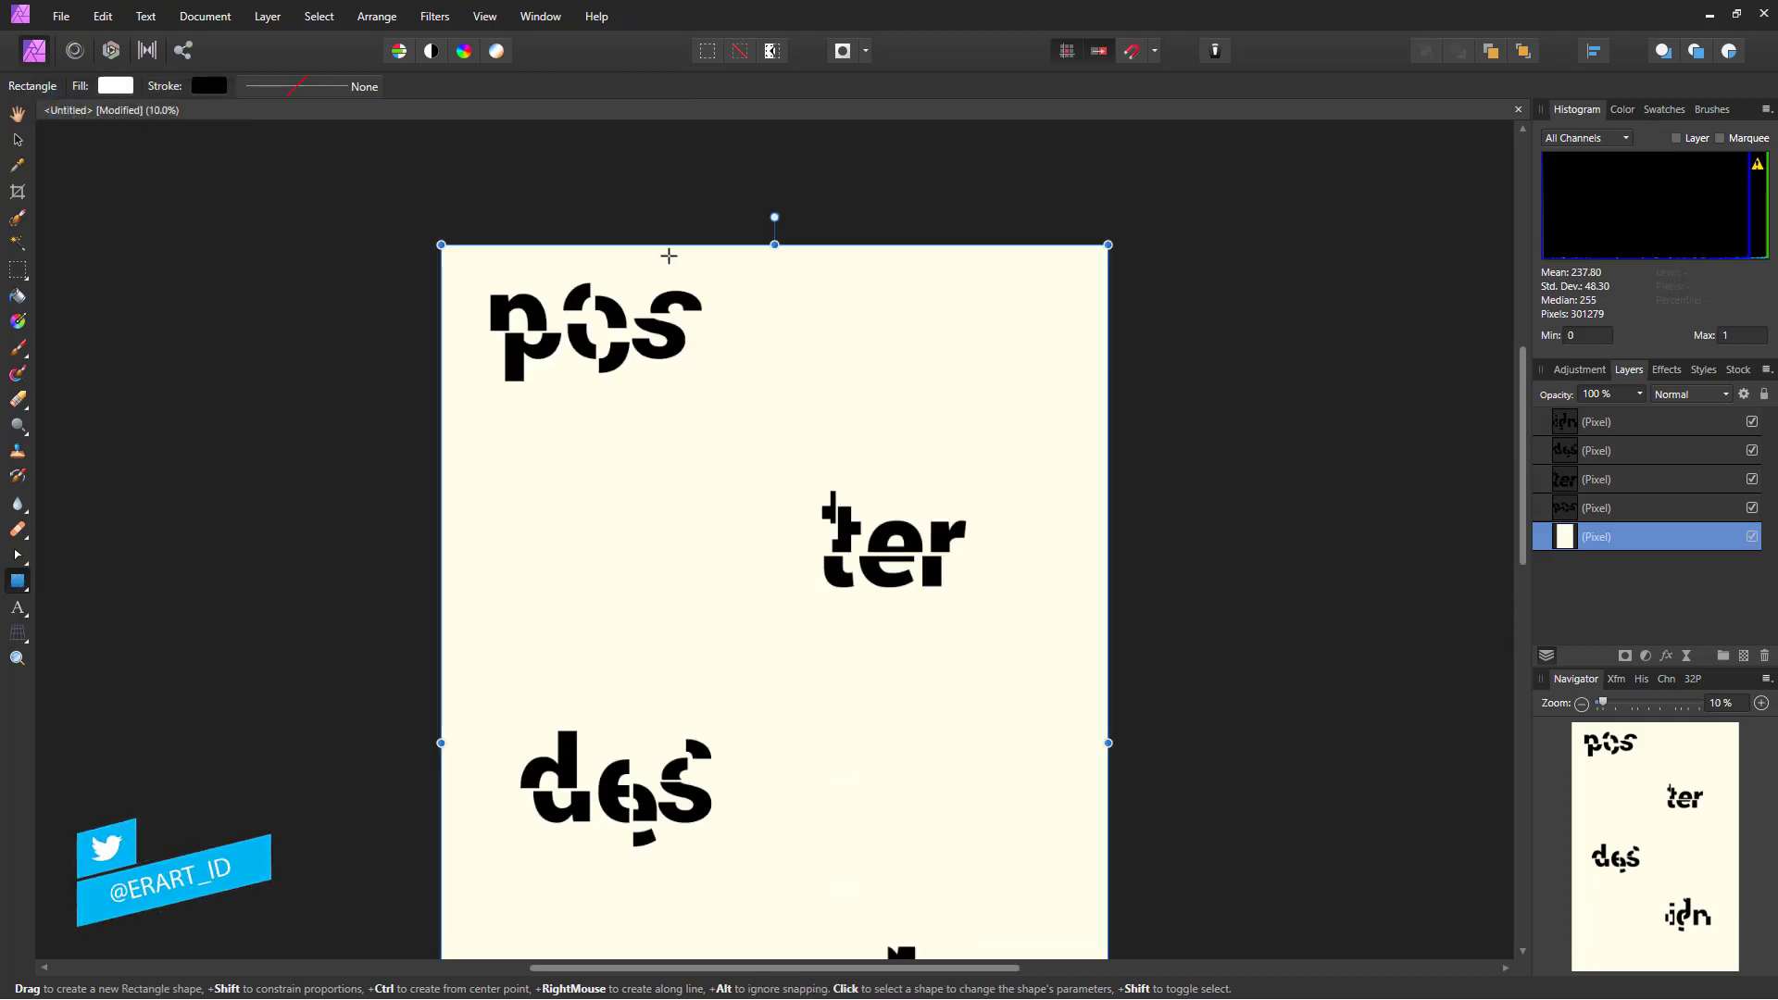
{"action": "key", "text": "v"}
{"action": "left_click_drag", "start_coordinate": [667, 255], "coordinate": [812, 586]}
{"action": "key", "text": "ctrl+z"}
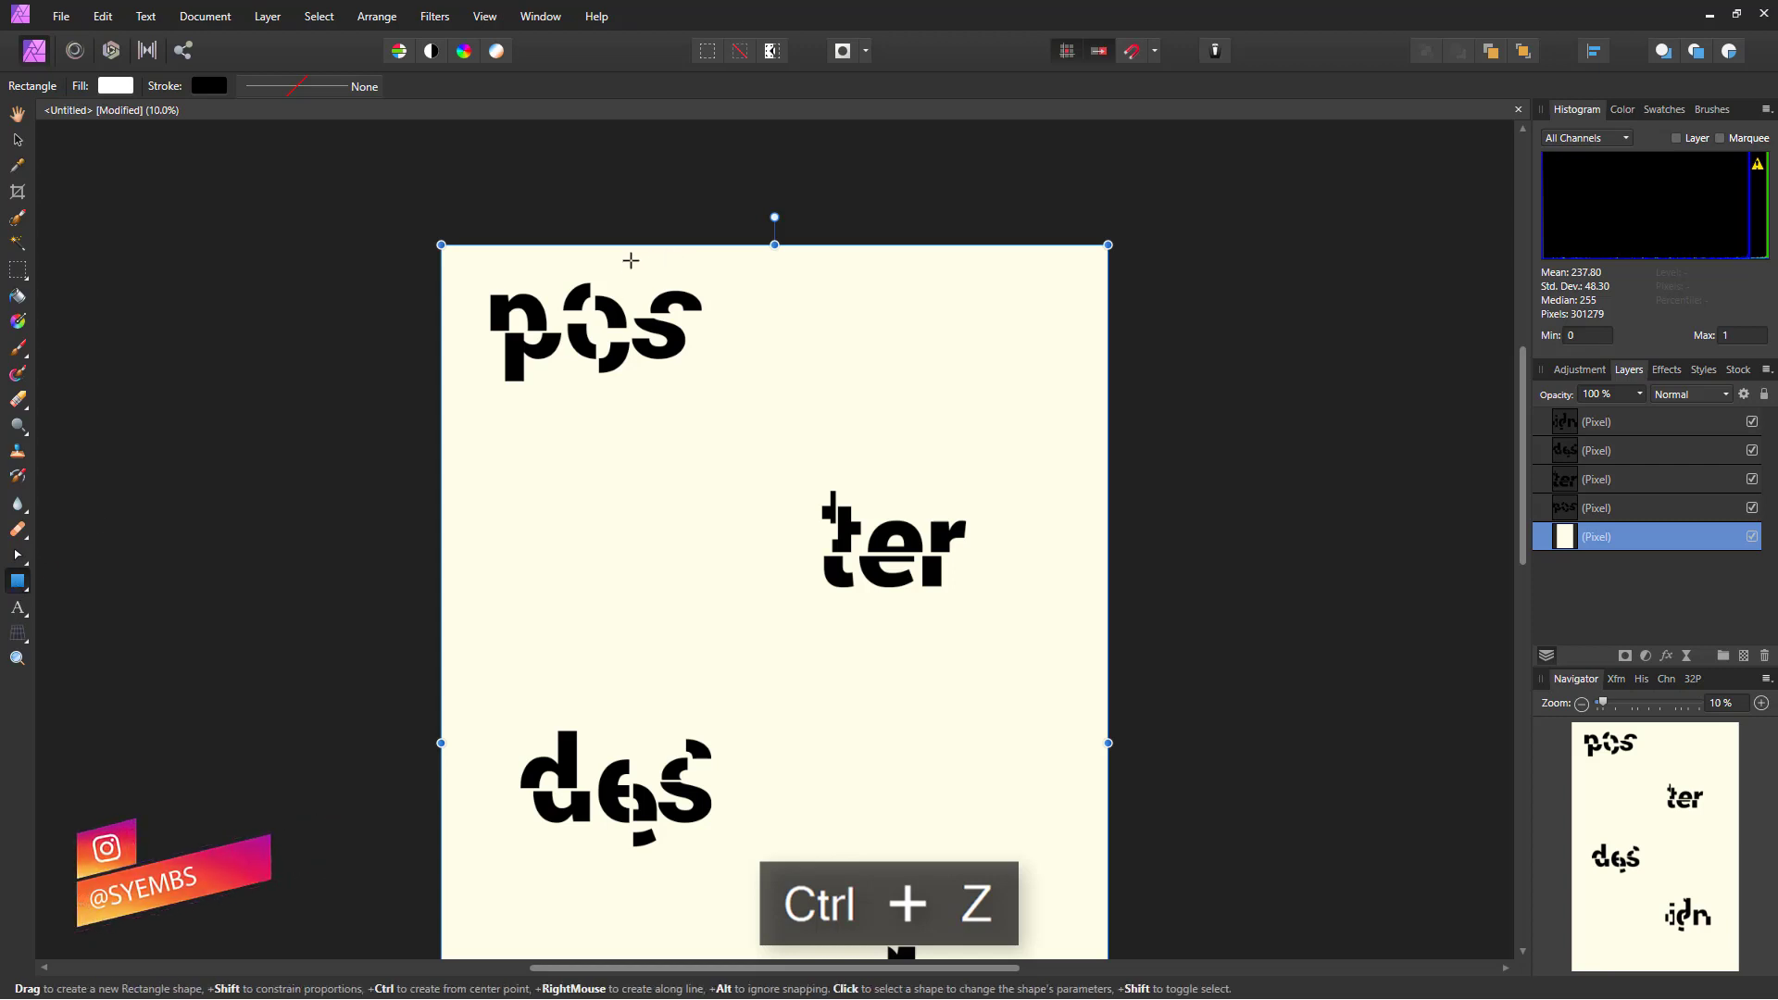
{"action": "mouse_move", "coordinate": [631, 261]}
{"action": "left_mouse_down"}
{"action": "mouse_move", "coordinate": [766, 559]}
{"action": "mouse_move", "coordinate": [770, 613]}
{"action": "left_mouse_up"}
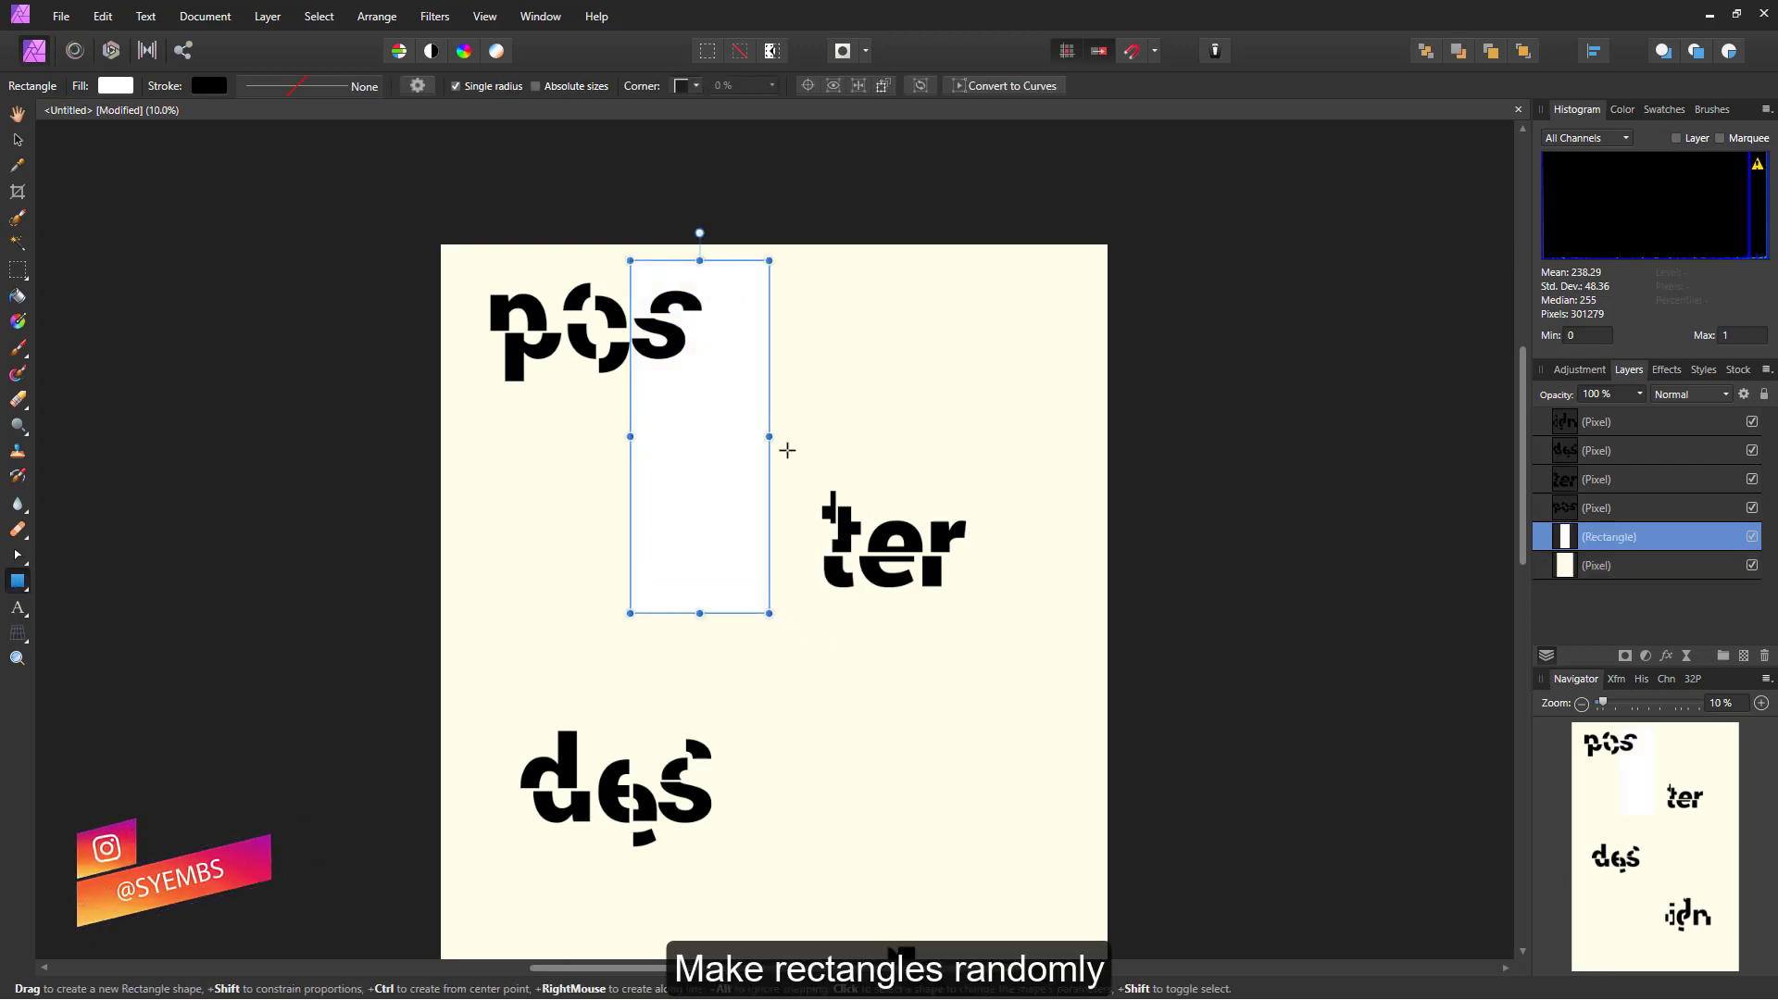
{"action": "left_click_drag", "start_coordinate": [771, 450], "coordinate": [716, 450]}
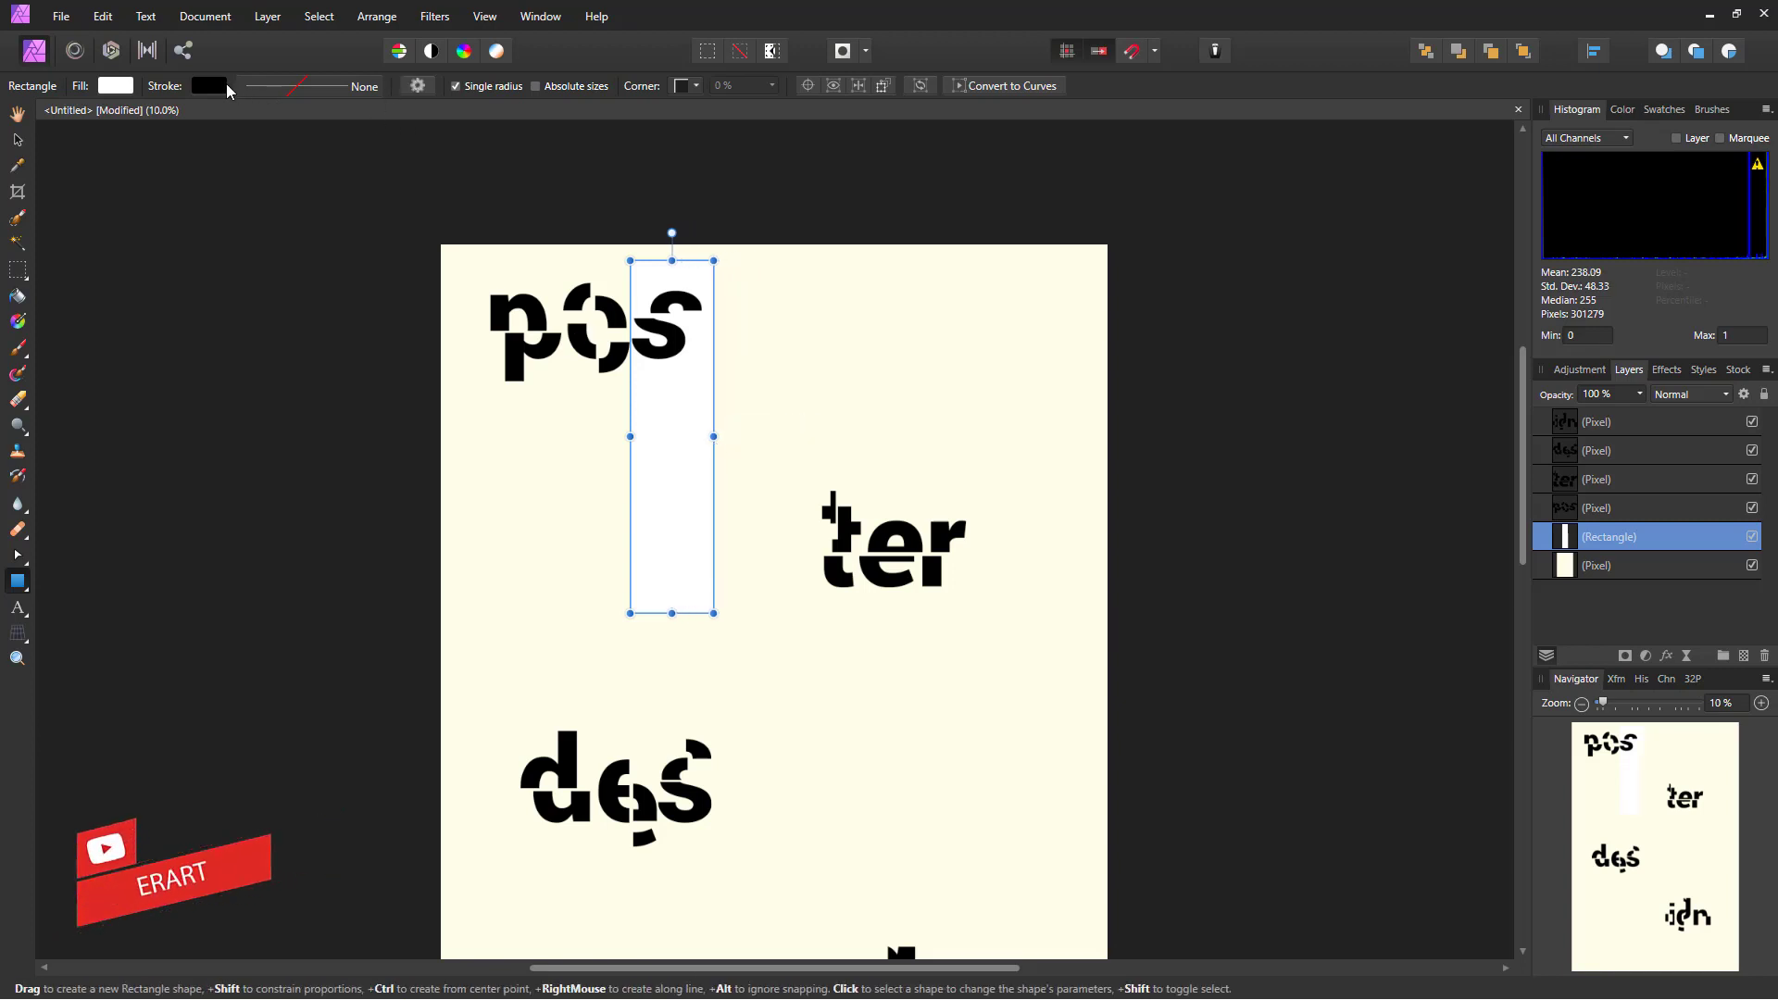
- Give the rectangle a lime fill of RGB 255, 255, 73
{"action": "scroll", "coordinate": [1173, 537], "scroll_direction": "down", "scroll_amount": 2}
{"action": "scroll", "coordinate": [1173, 537], "scroll_direction": "down", "scroll_amount": 1}
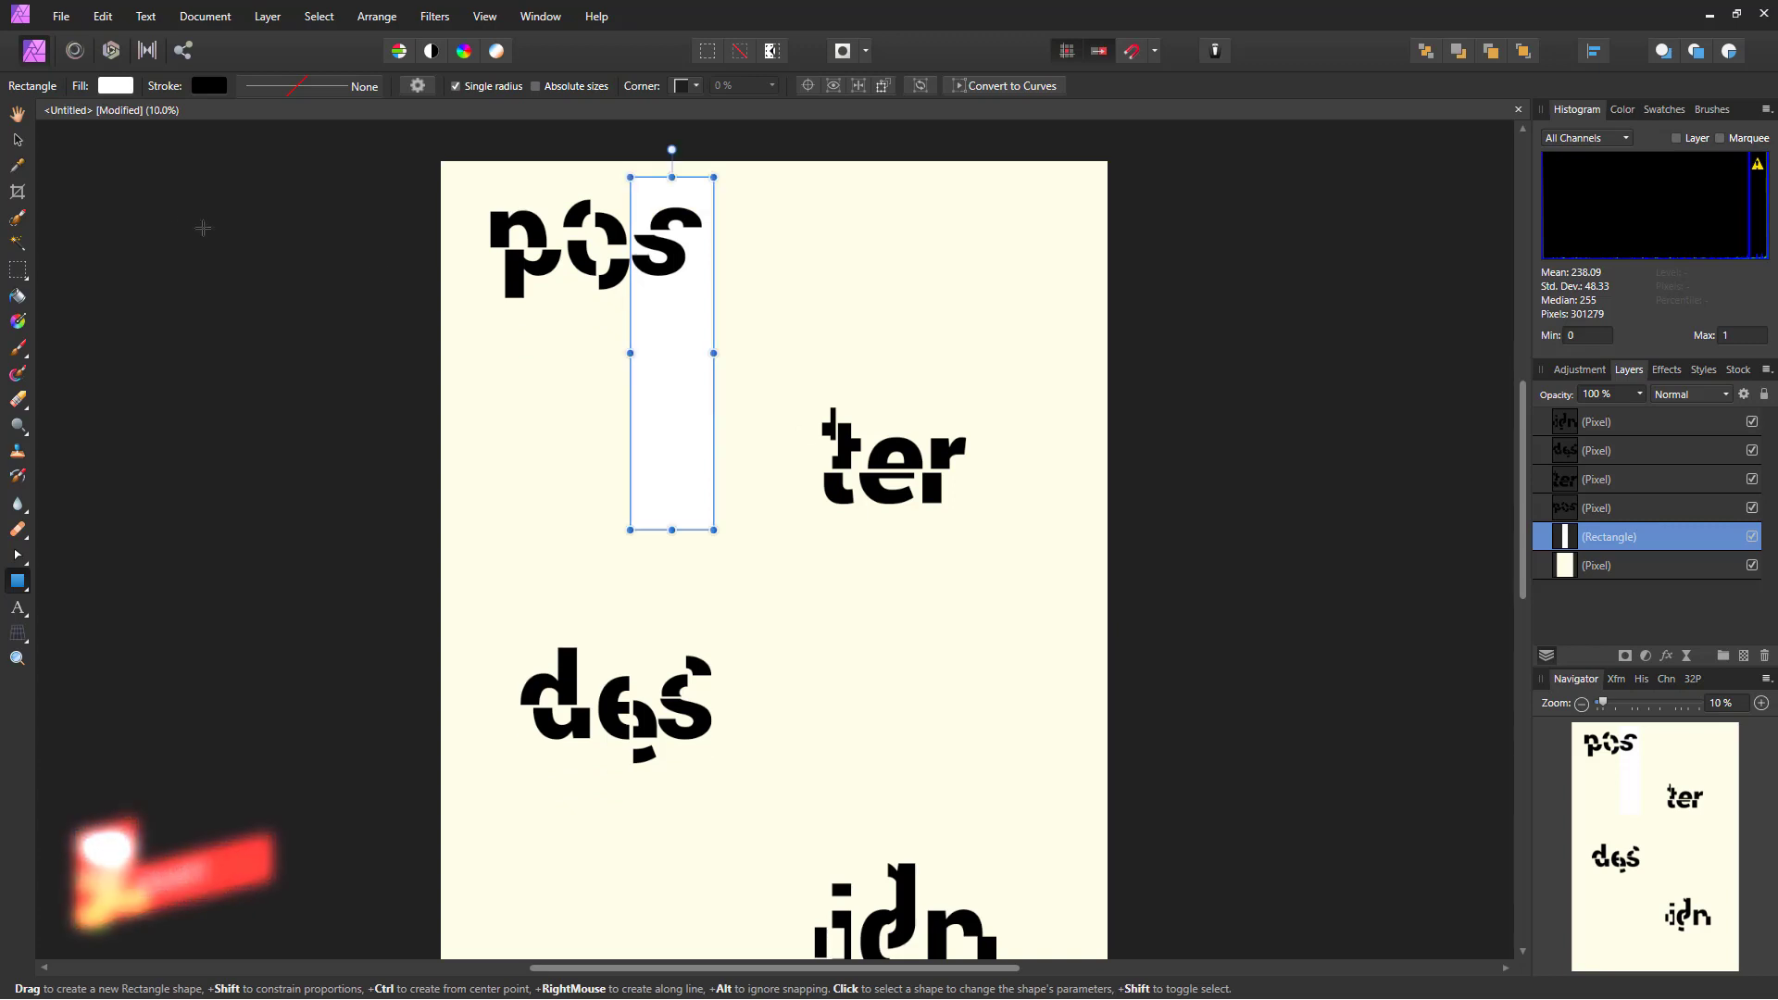
{"action": "left_click", "coordinate": [116, 85]}
{"action": "mouse_move", "coordinate": [111, 272]}
{"action": "left_mouse_down"}
{"action": "mouse_move", "coordinate": [81, 241]}
{"action": "mouse_move", "coordinate": [88, 258]}
{"action": "left_mouse_up"}
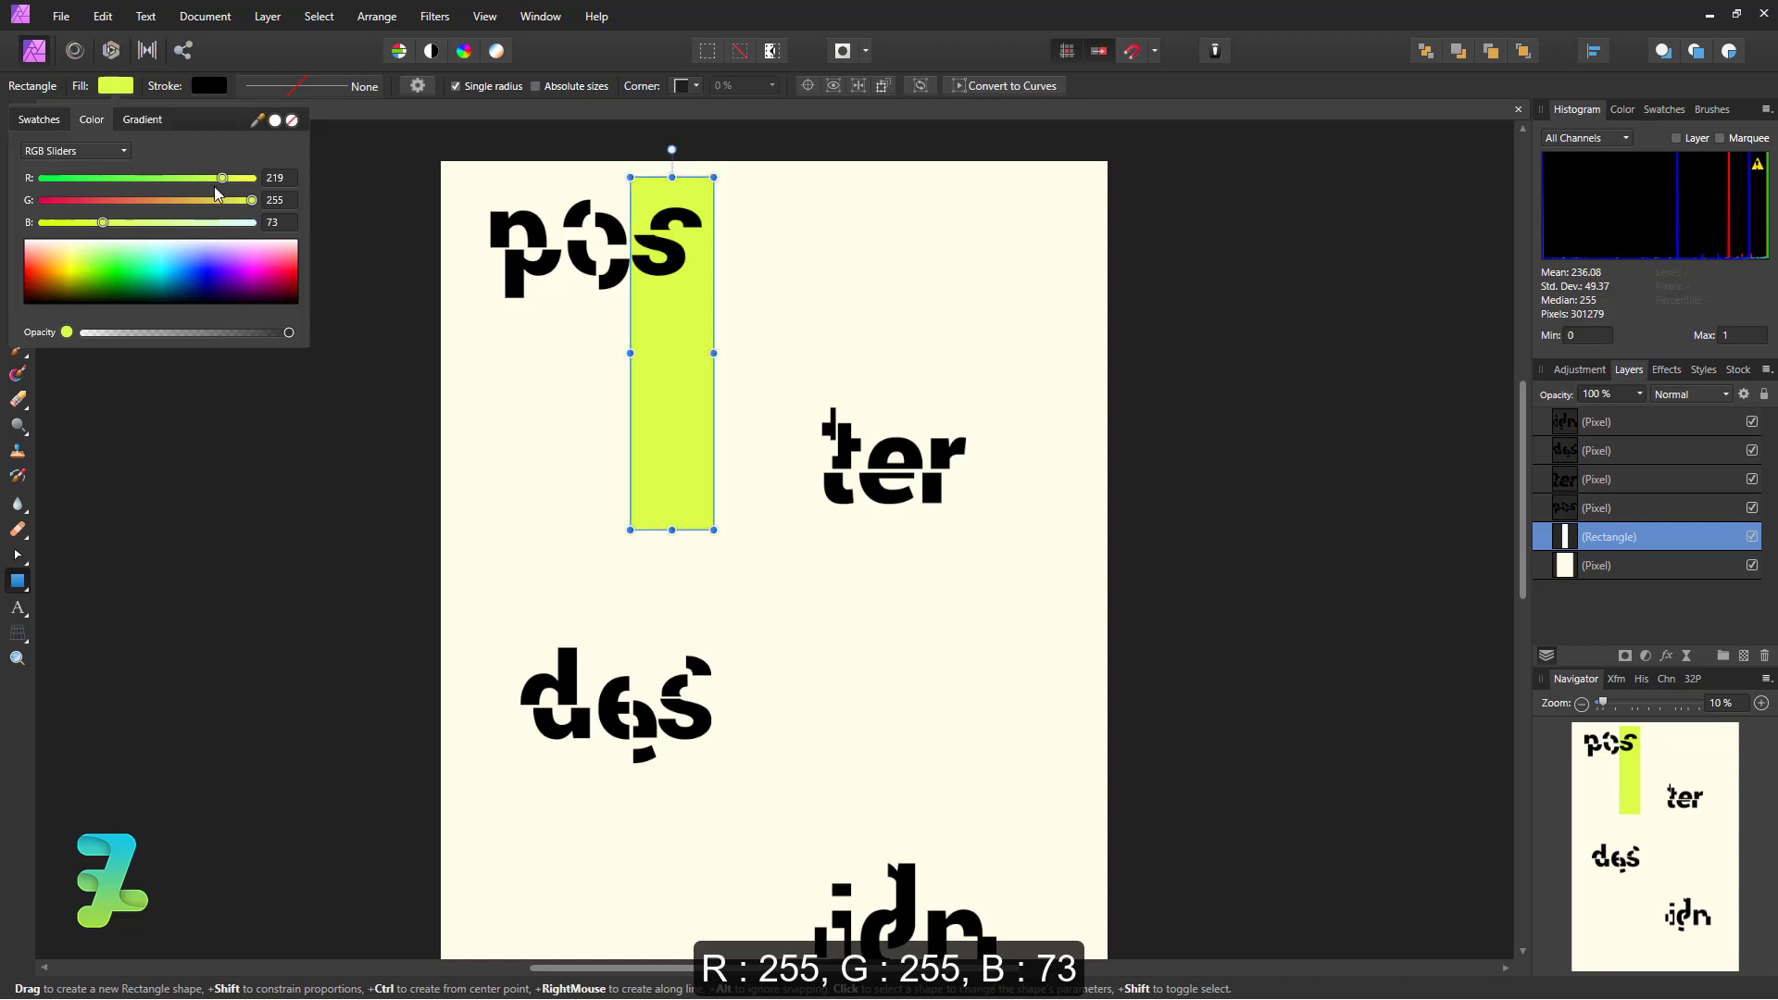
{"action": "left_click", "coordinate": [289, 178]}
{"action": "type", "text": "255"}
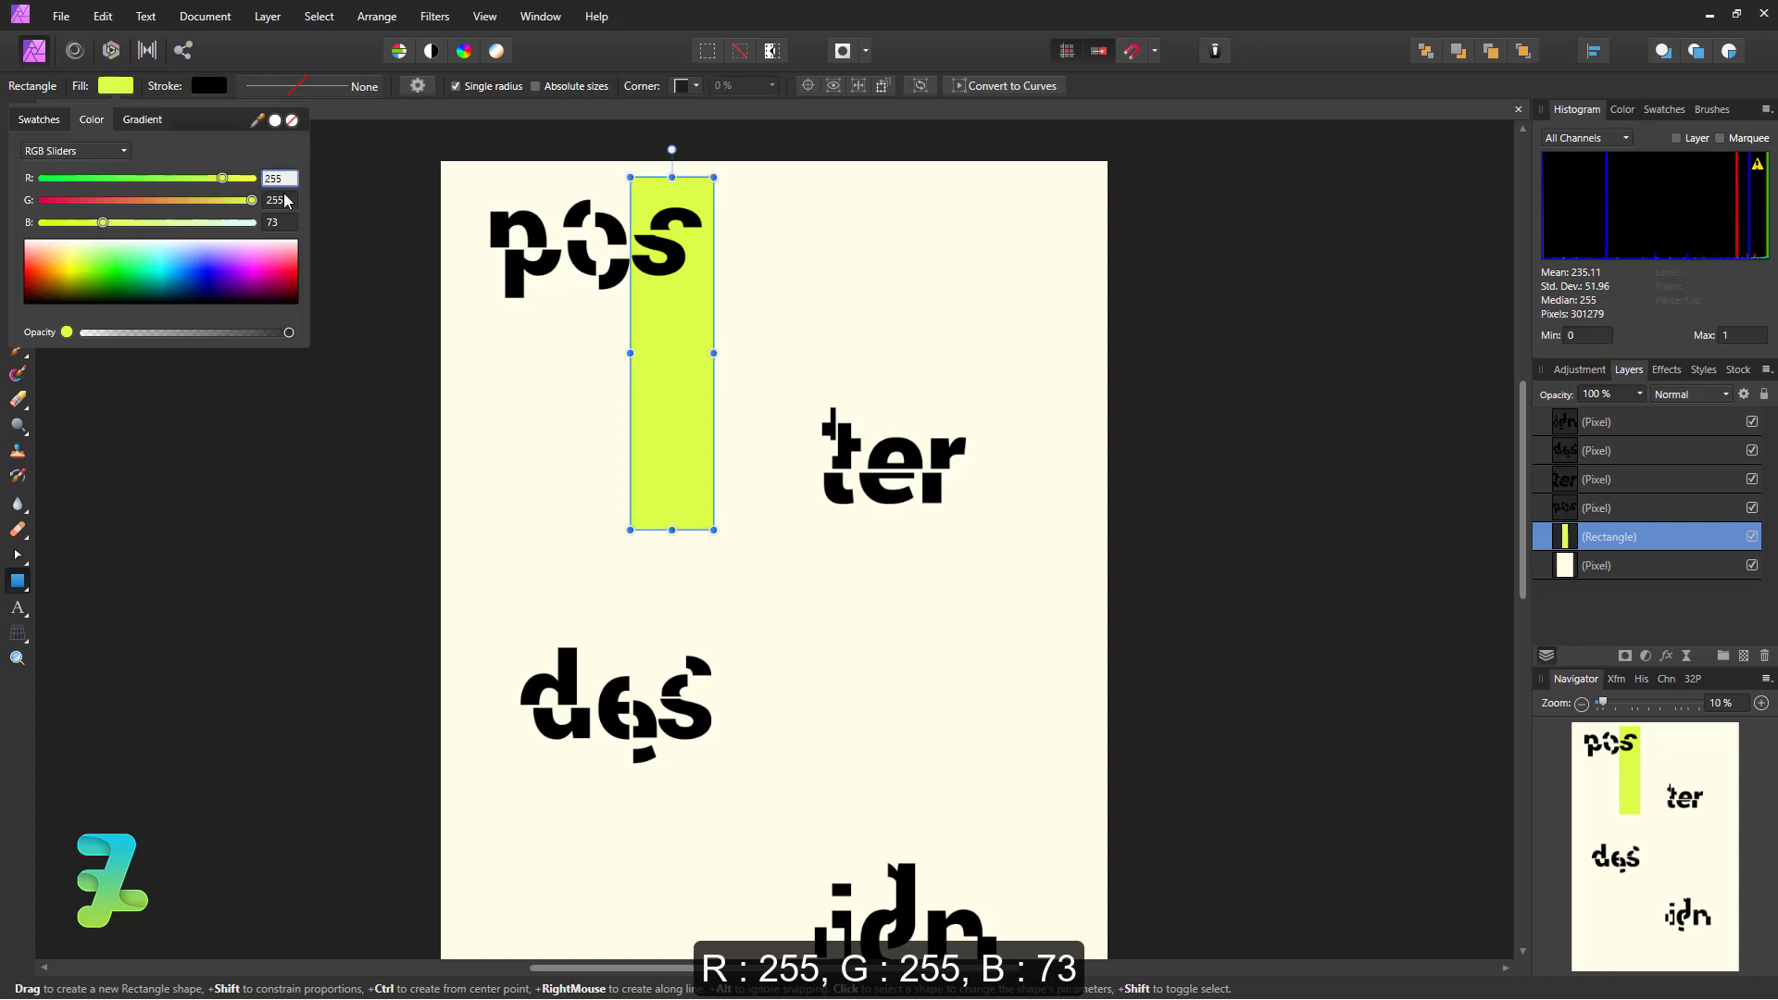
- Draw a second lime rectangle from the page's bottom edge and place it behind the word layers
{"action": "left_click", "coordinate": [303, 444]}
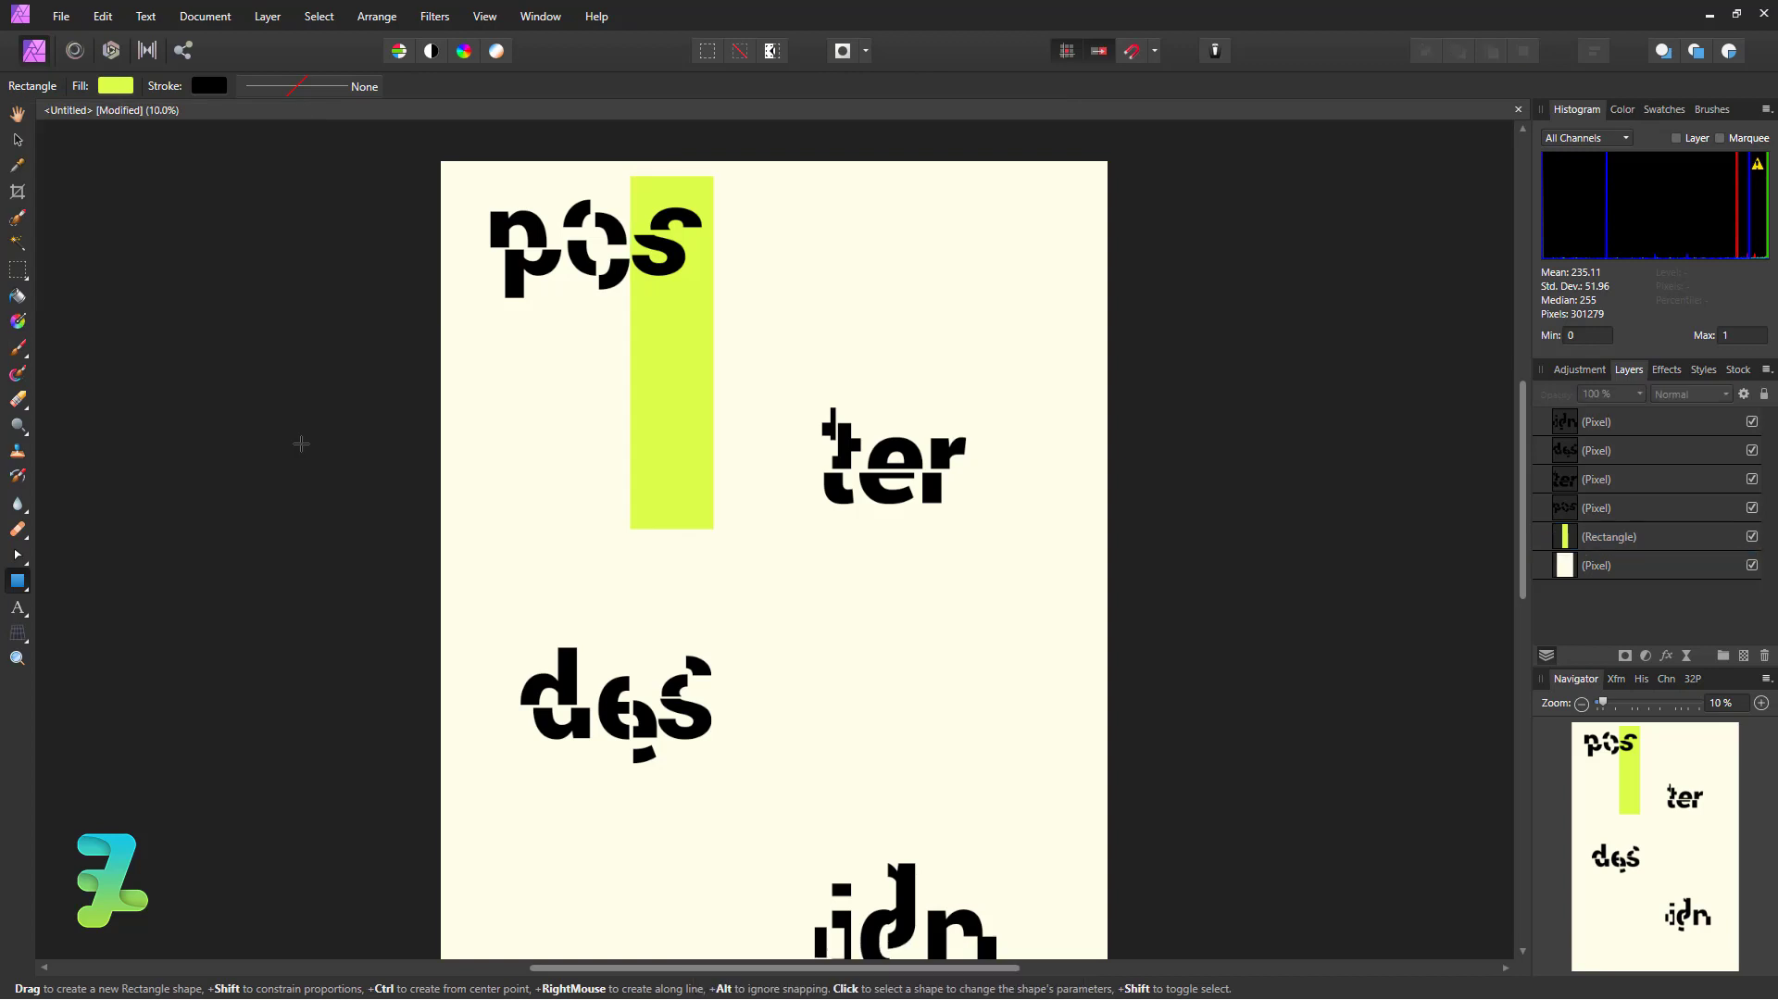
{"action": "scroll", "coordinate": [640, 530], "scroll_direction": "down", "scroll_amount": 3}
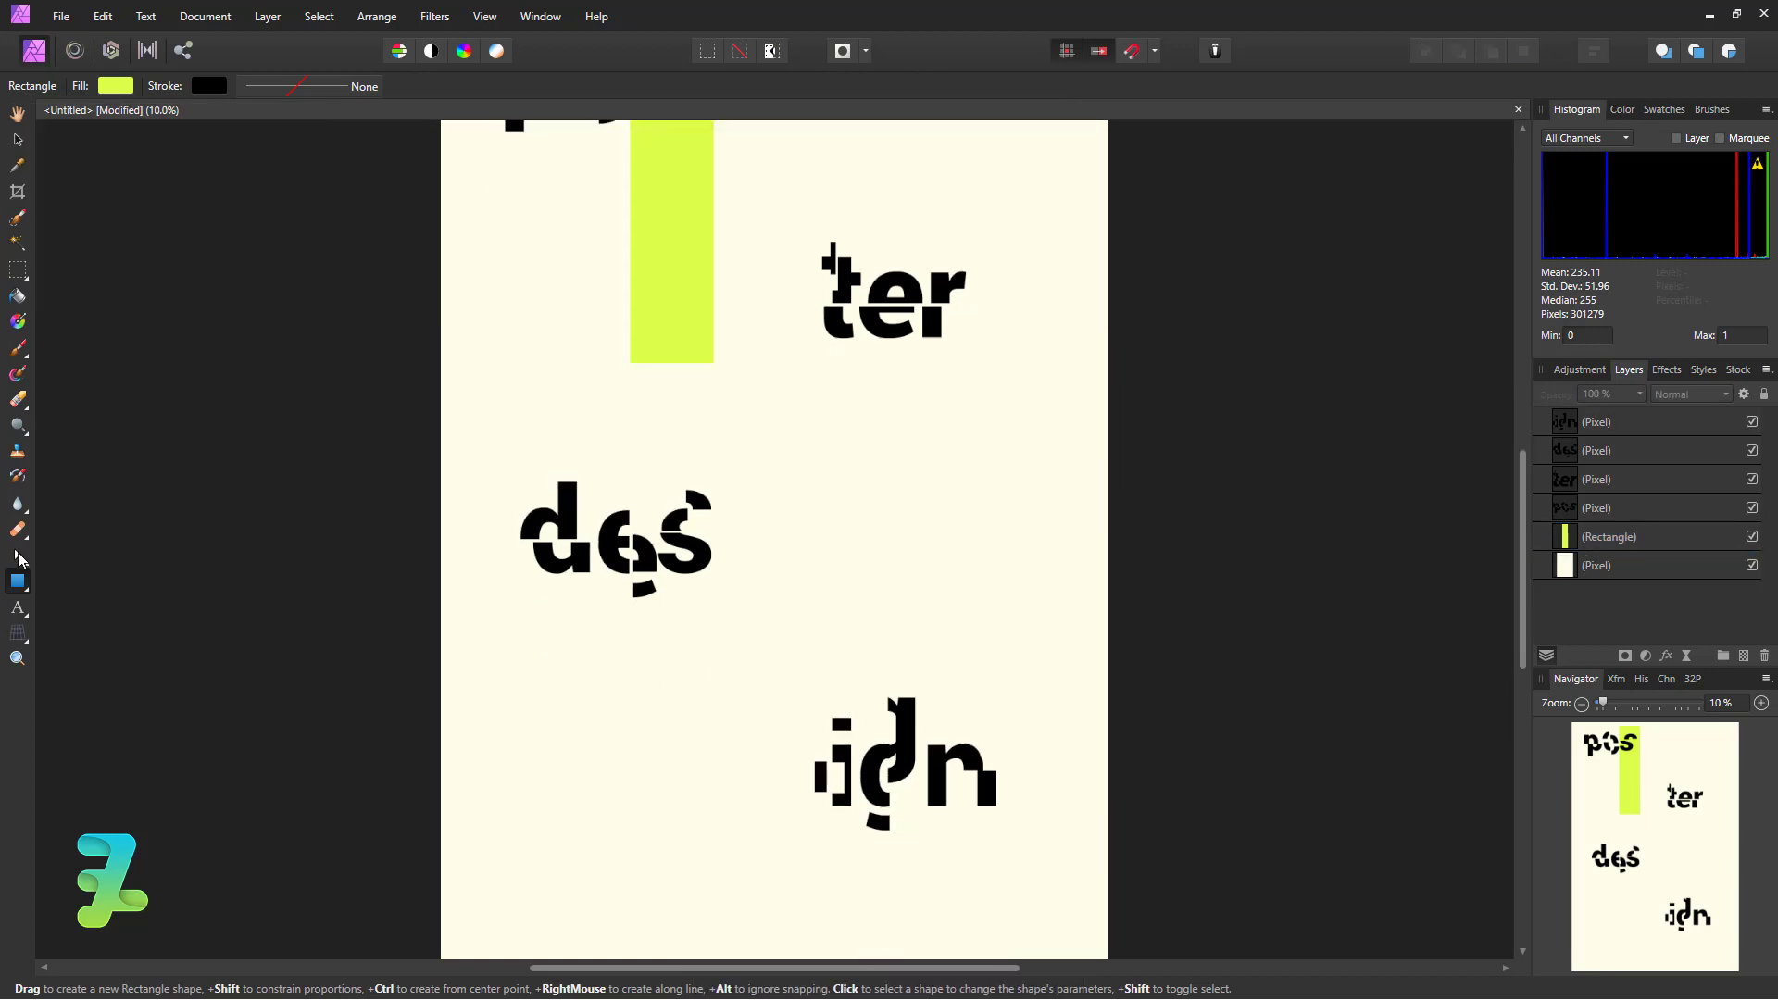
{"action": "scroll", "coordinate": [784, 618], "scroll_direction": "down", "scroll_amount": 1}
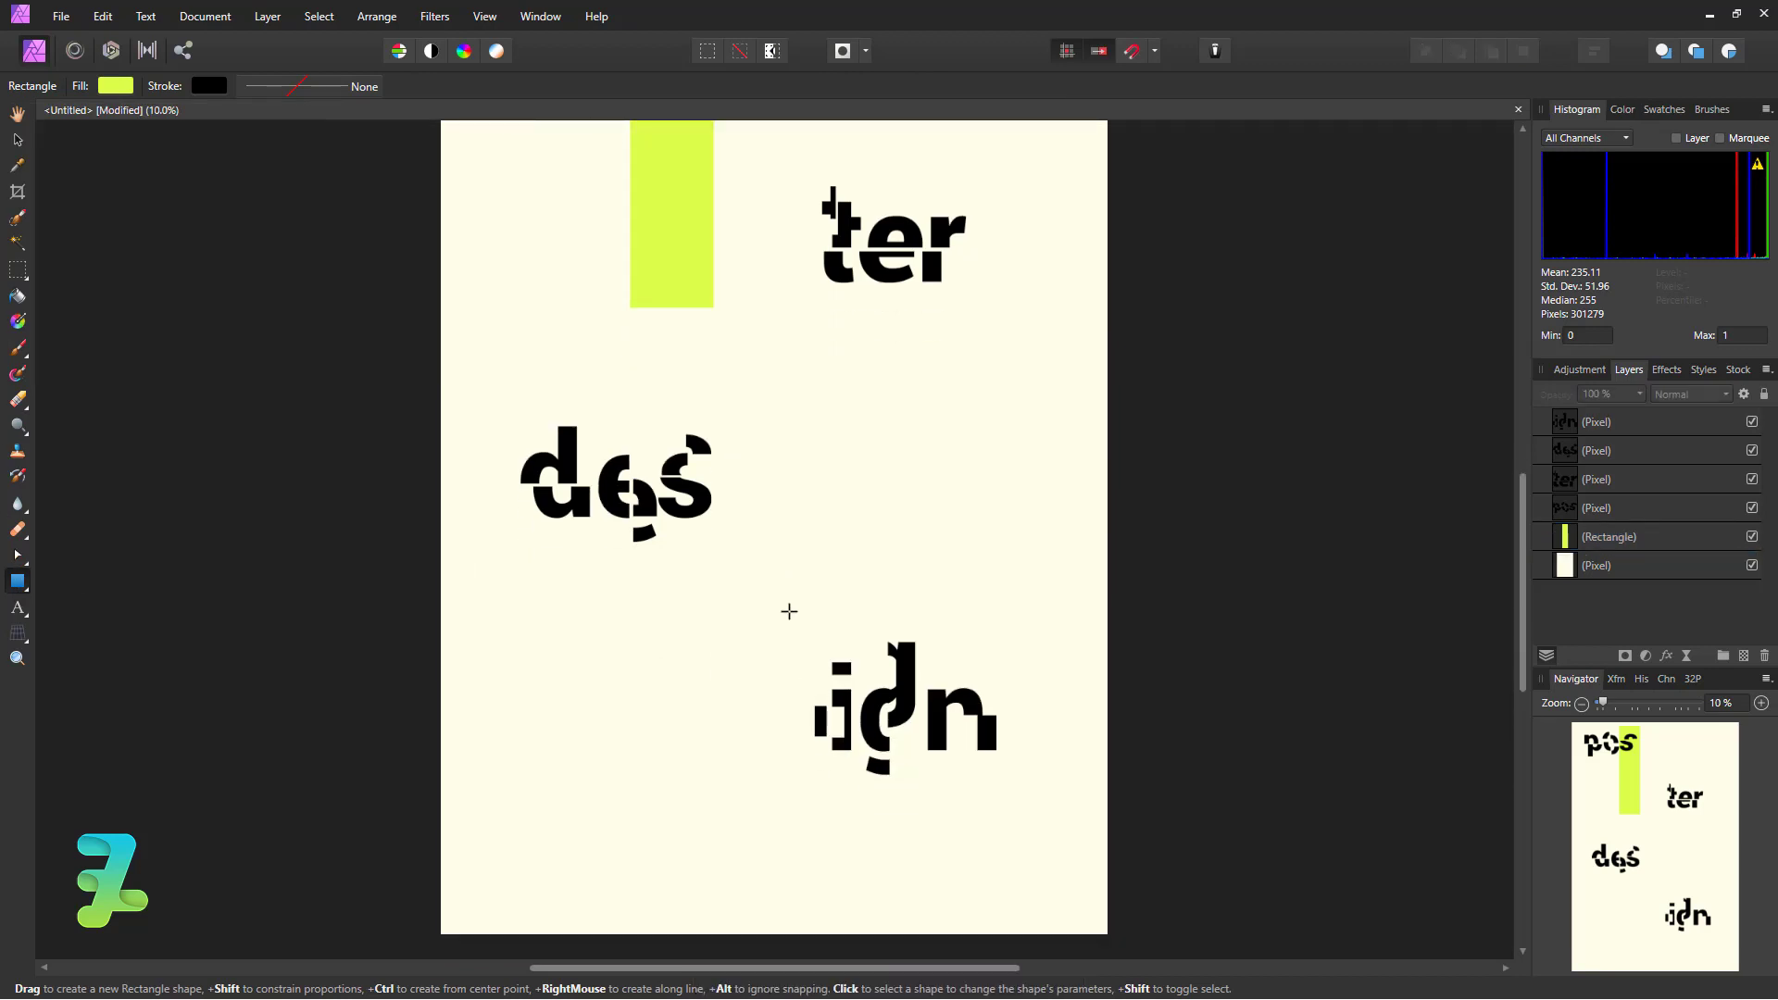
{"action": "left_click_drag", "start_coordinate": [922, 943], "coordinate": [727, 582]}
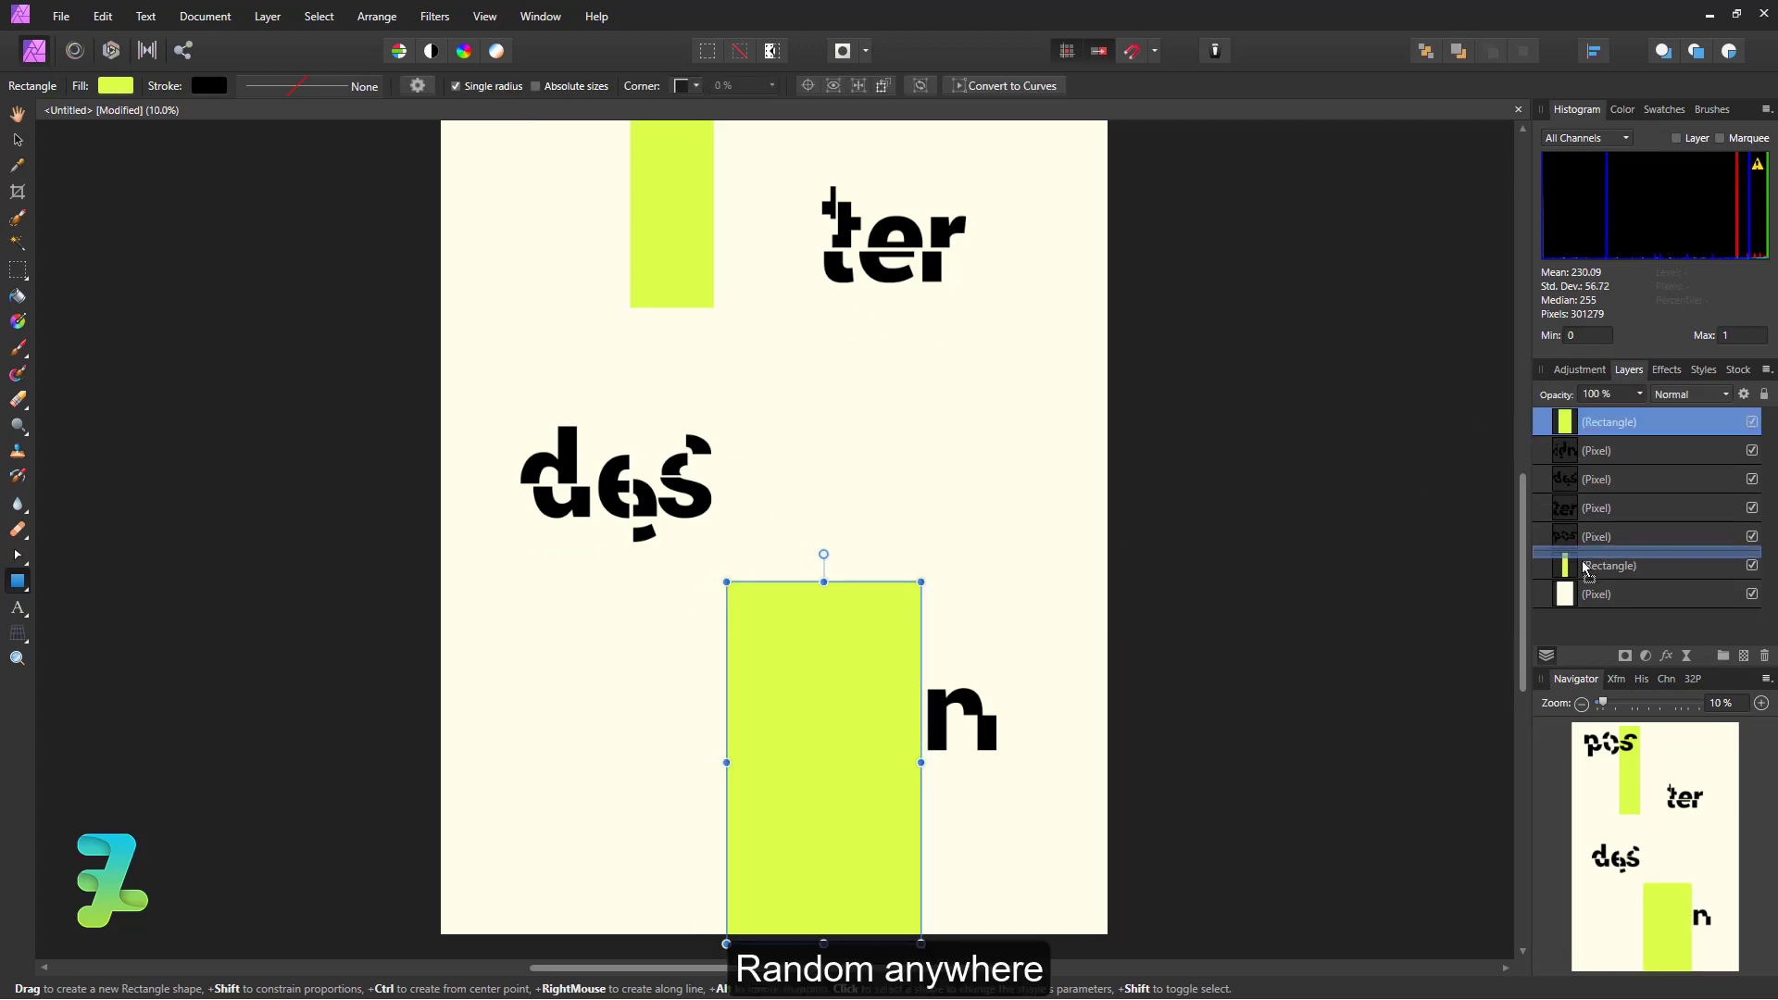
{"action": "left_click_drag", "start_coordinate": [1612, 421], "coordinate": [1586, 565]}
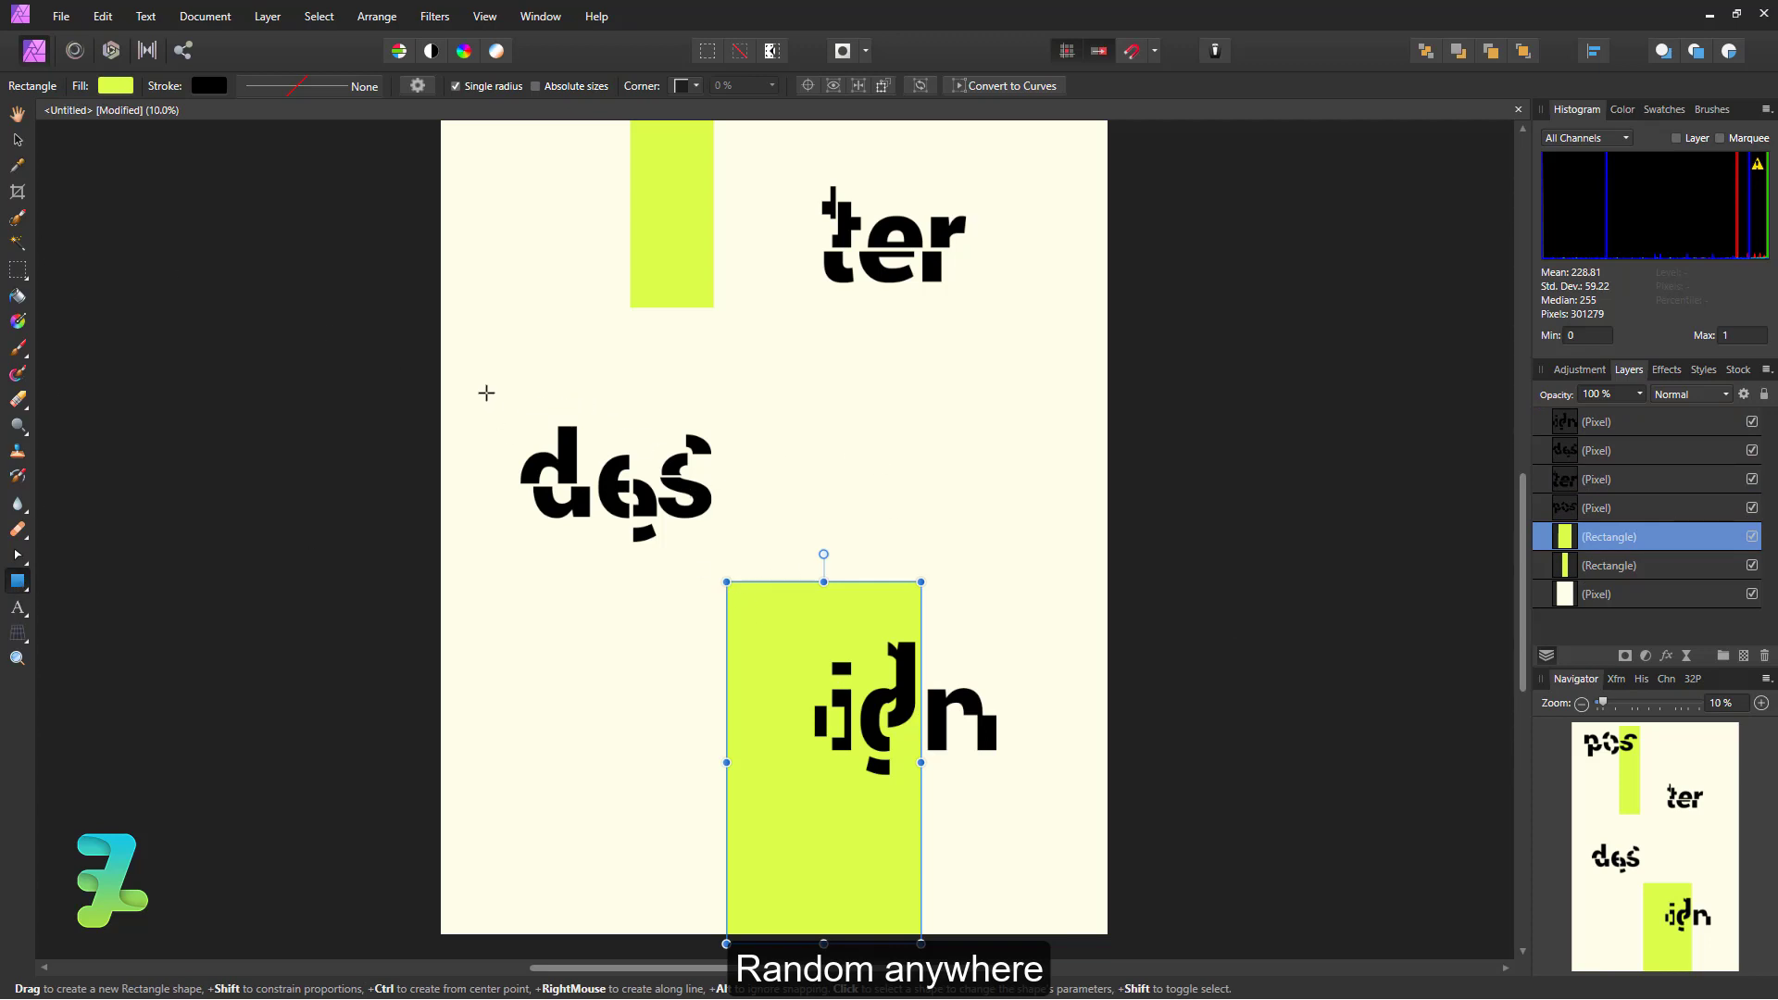
- Draw lime bars behind des, between ter and des, and down from des
{"action": "left_click_drag", "start_coordinate": [471, 395], "coordinate": [814, 498]}
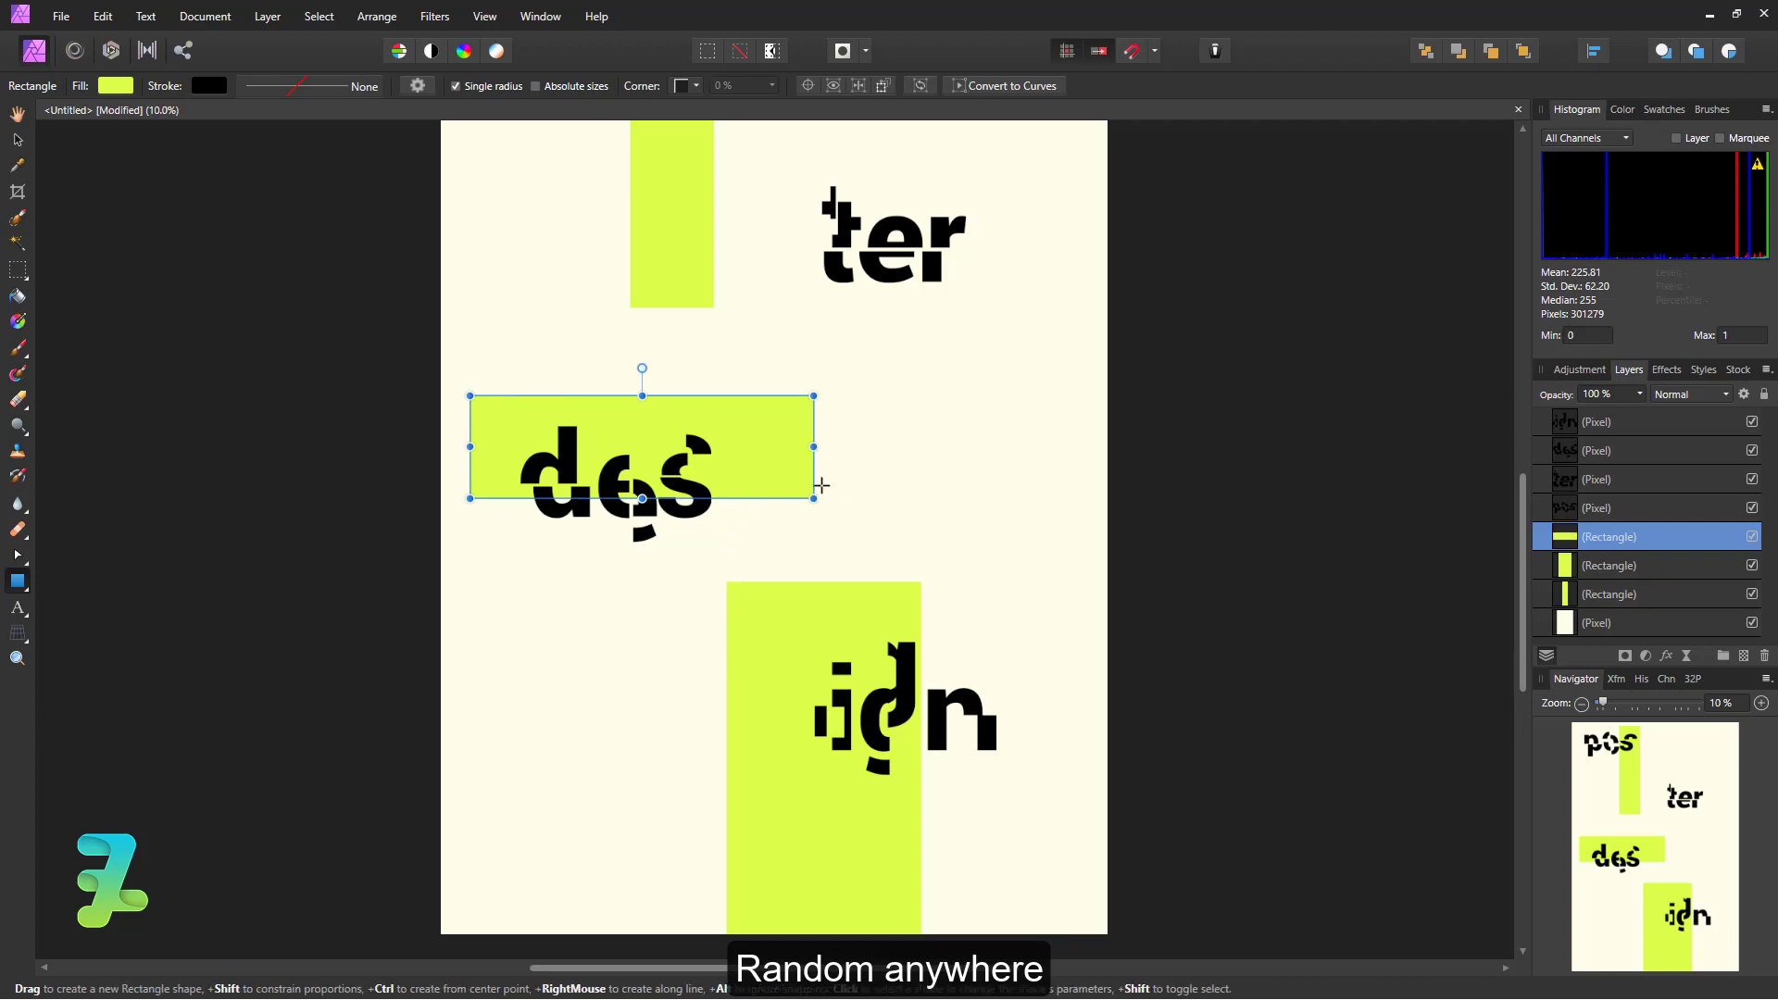
{"action": "left_click_drag", "start_coordinate": [763, 260], "coordinate": [851, 546]}
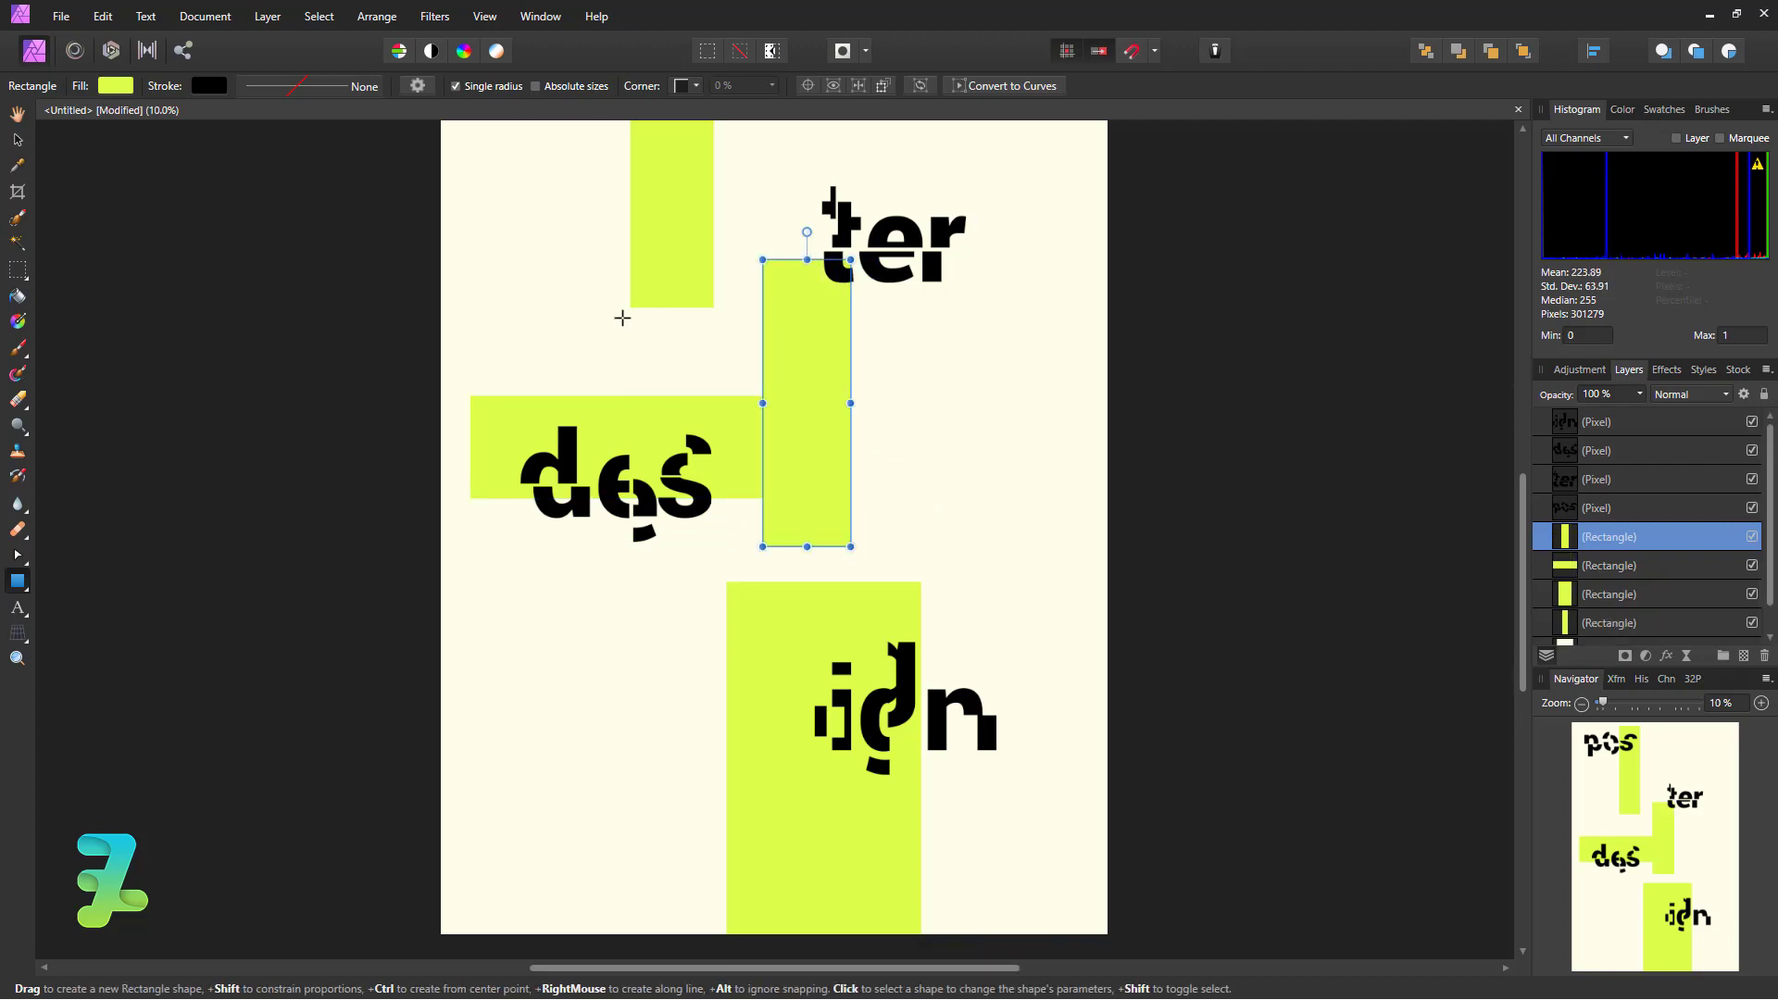
{"action": "mouse_move", "coordinate": [638, 278]}
{"action": "left_mouse_down"}
{"action": "mouse_move", "coordinate": [593, 463]}
{"action": "mouse_move", "coordinate": [731, 675]}
{"action": "left_mouse_up"}
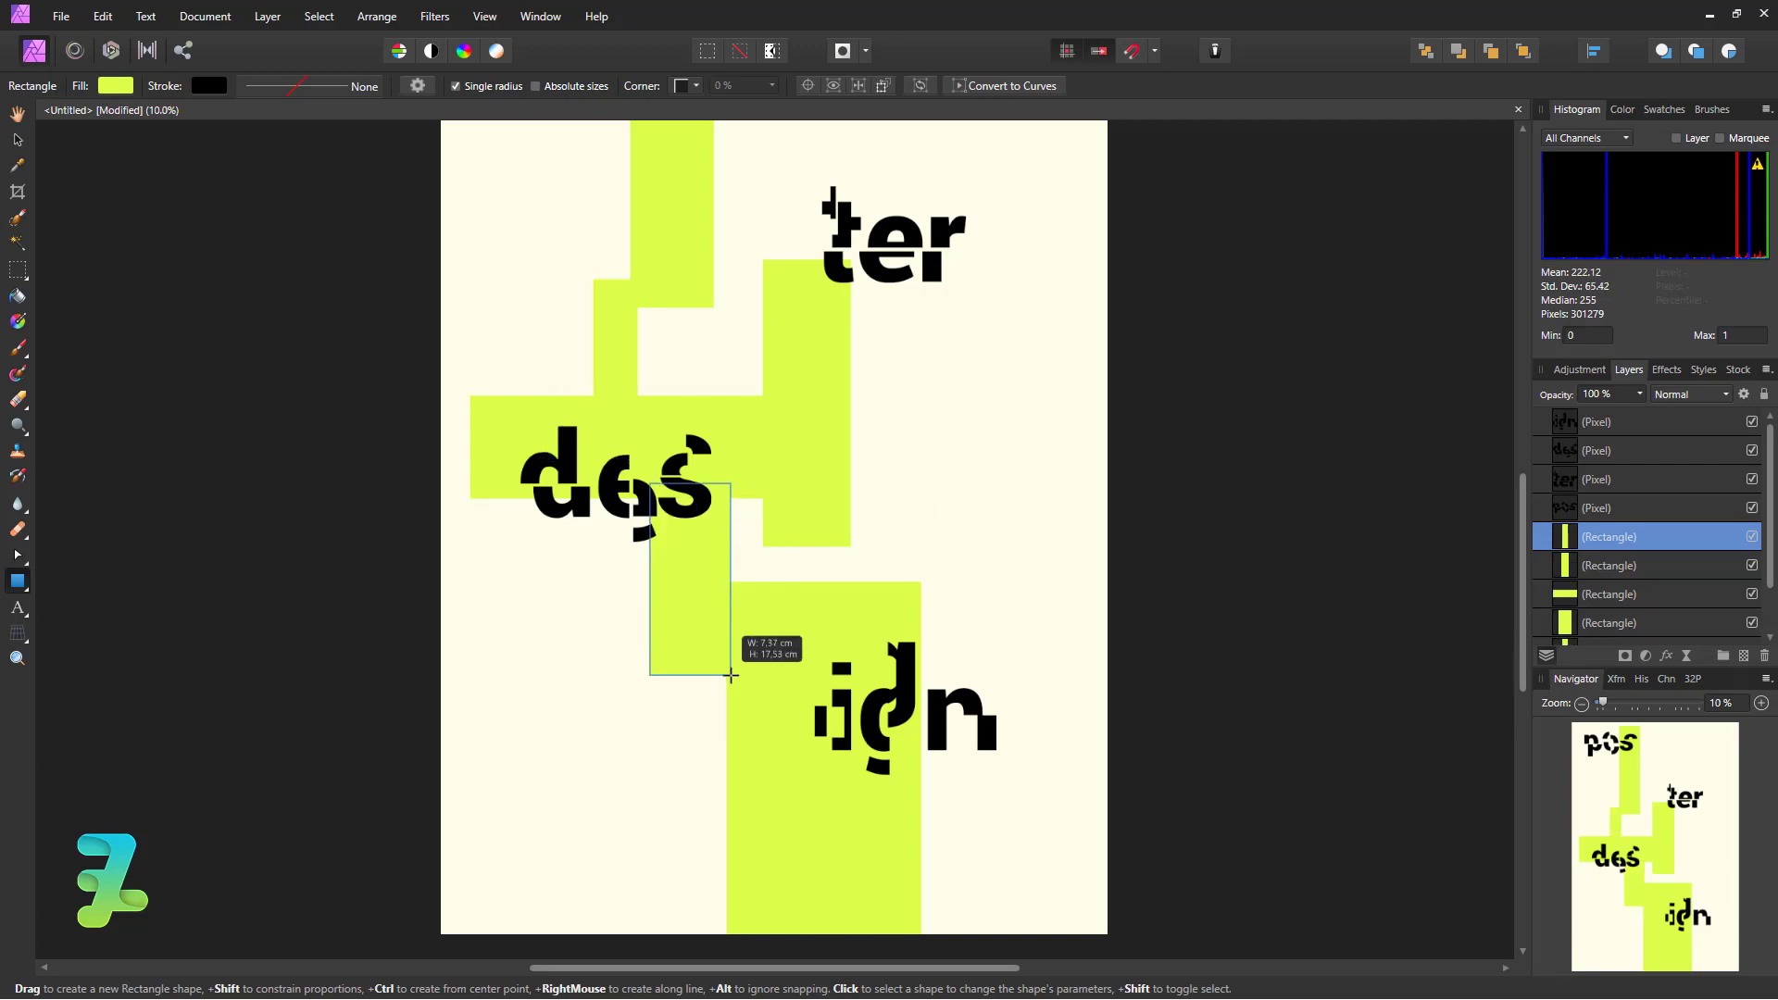
{"action": "scroll", "coordinate": [945, 655], "scroll_direction": "up", "scroll_amount": 2}
{"action": "scroll", "coordinate": [945, 655], "scroll_direction": "up", "scroll_amount": 3}
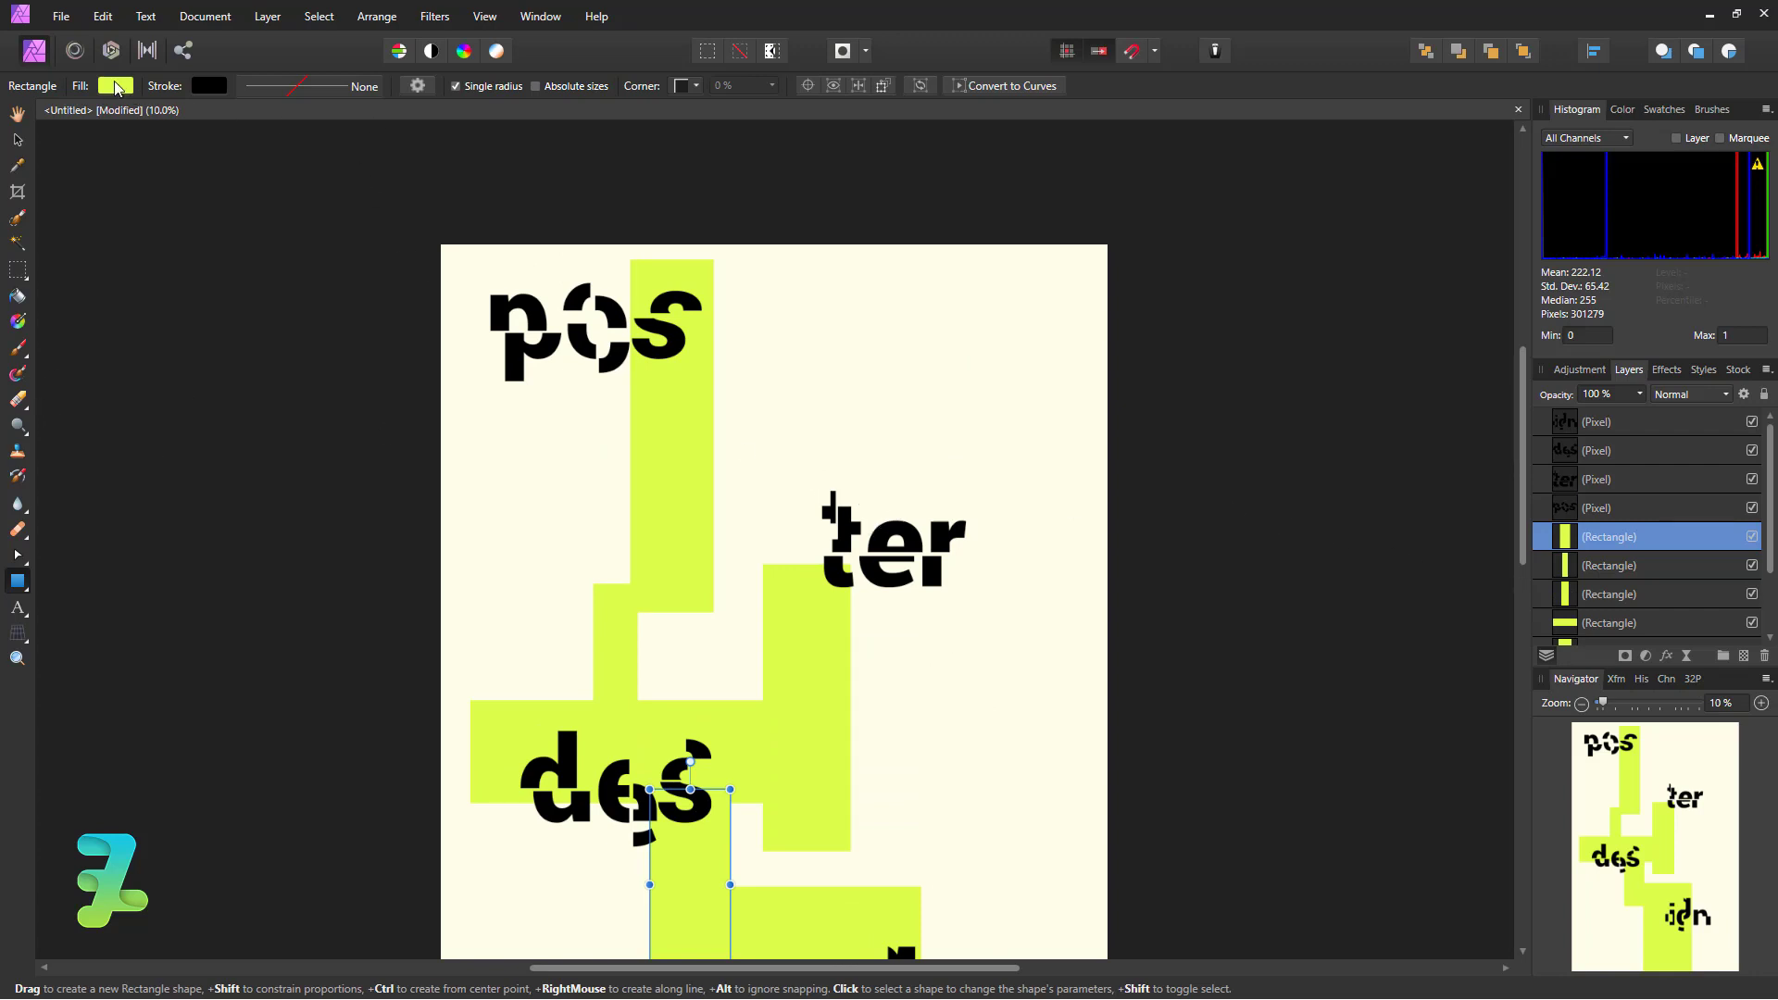
- Change the selected bar's fill to orange RGB 255, 173, 77
{"action": "left_click", "coordinate": [115, 86]}
{"action": "mouse_move", "coordinate": [69, 250]}
{"action": "left_mouse_down"}
{"action": "mouse_move", "coordinate": [17, 249]}
{"action": "mouse_move", "coordinate": [44, 264]}
{"action": "left_mouse_up"}
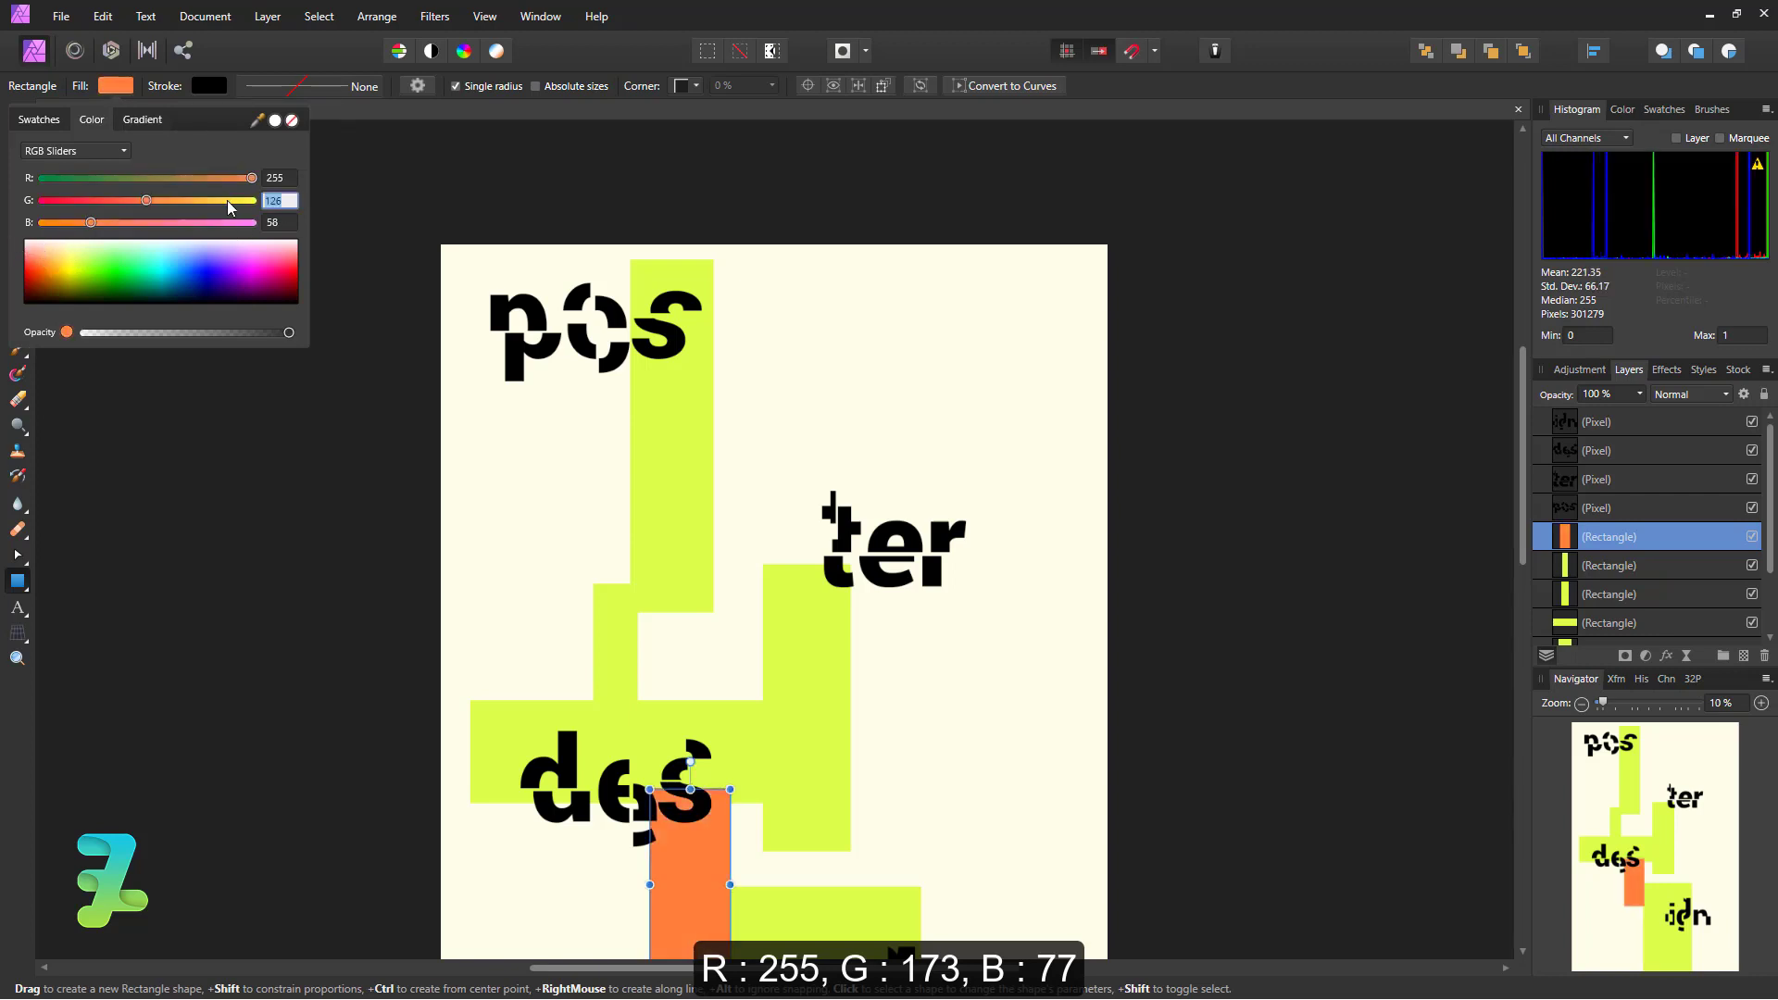
{"action": "type", "text": "55"}
{"action": "left_click", "coordinate": [275, 230]}
{"action": "mouse_move", "coordinate": [91, 222]}
{"action": "left_mouse_down"}
{"action": "mouse_move", "coordinate": [239, 228]}
{"action": "mouse_move", "coordinate": [185, 198]}
{"action": "left_mouse_up"}
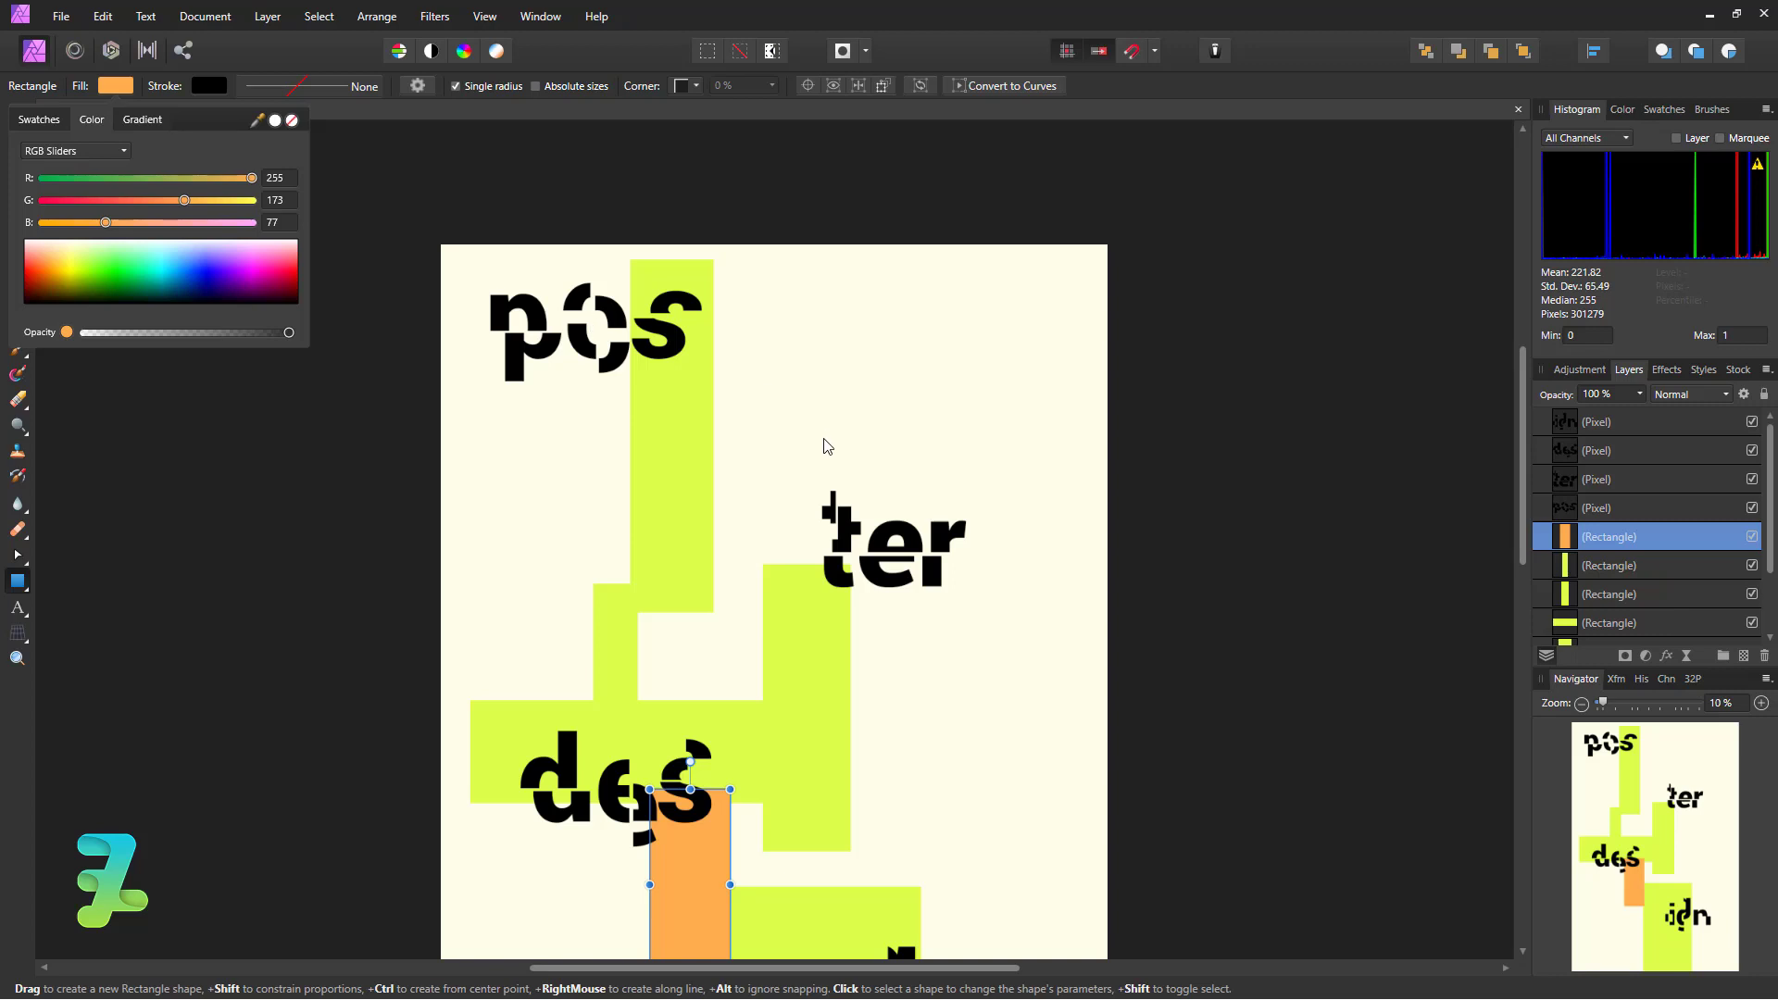
{"action": "scroll", "coordinate": [827, 445], "scroll_direction": "down", "scroll_amount": 2}
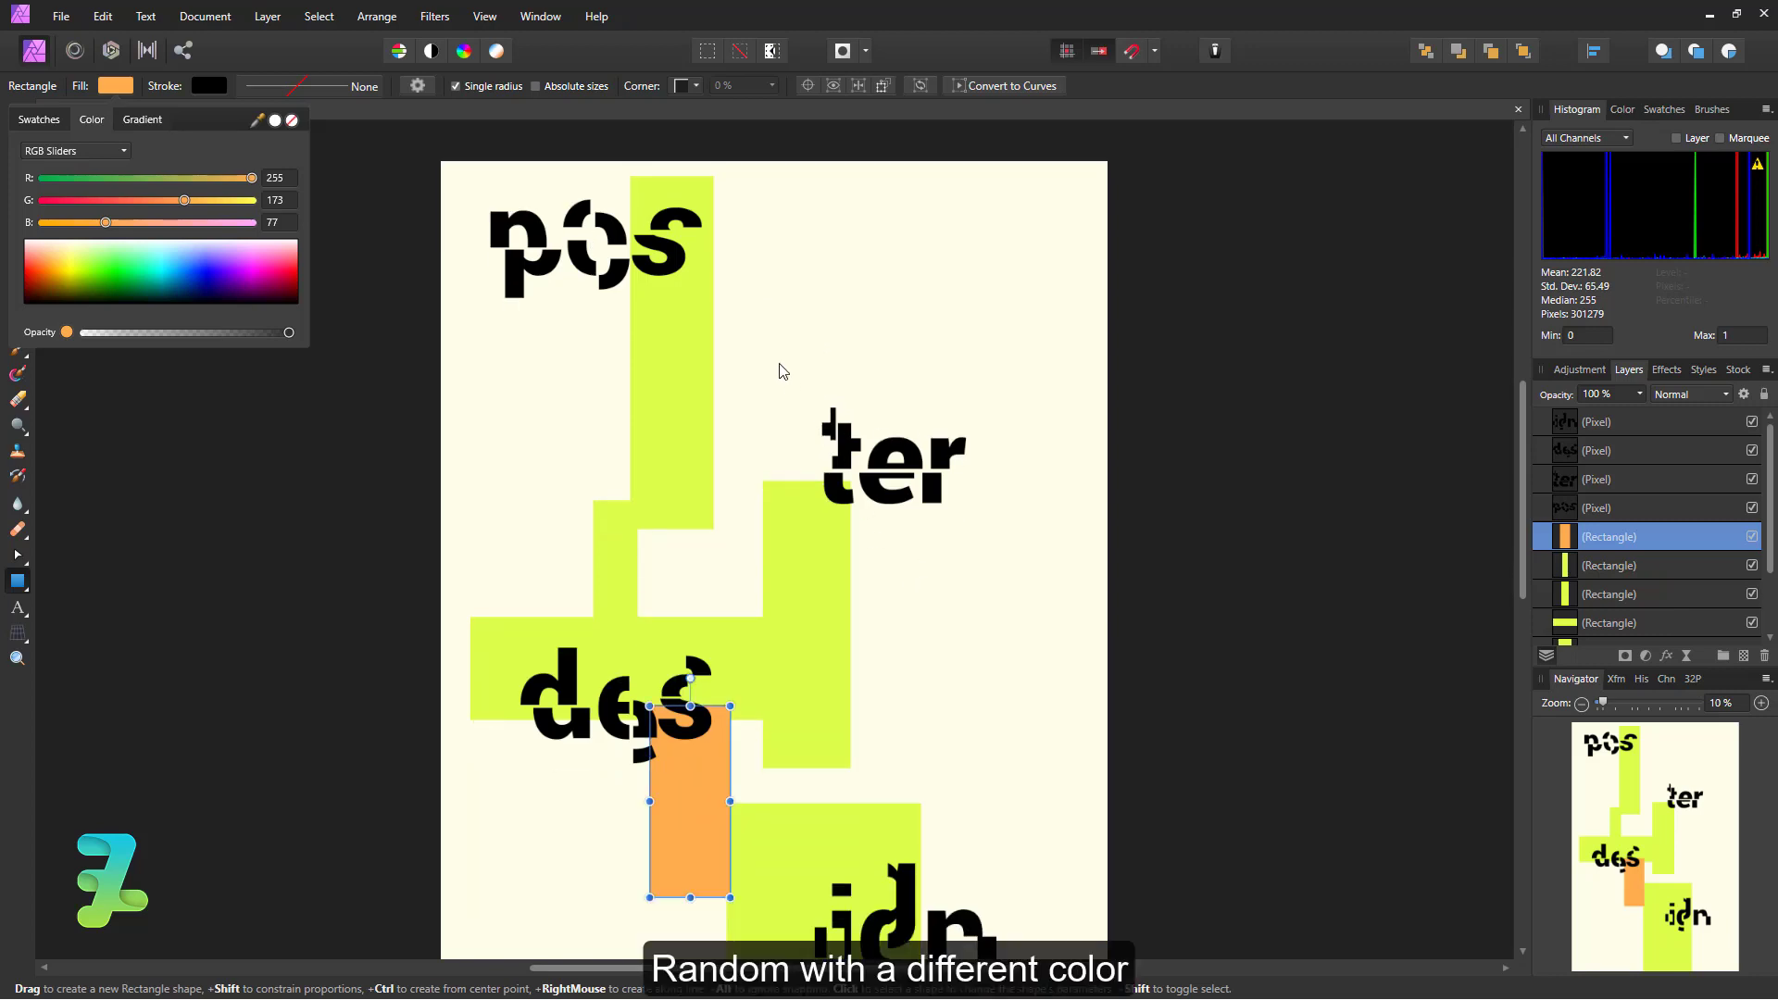
- Draw orange bars above and through ter, under pos, and a block above ign
{"action": "mouse_move", "coordinate": [763, 361]}
{"action": "left_mouse_down"}
{"action": "mouse_move", "coordinate": [1029, 513]}
{"action": "mouse_move", "coordinate": [927, 381]}
{"action": "mouse_move", "coordinate": [945, 387]}
{"action": "left_mouse_up"}
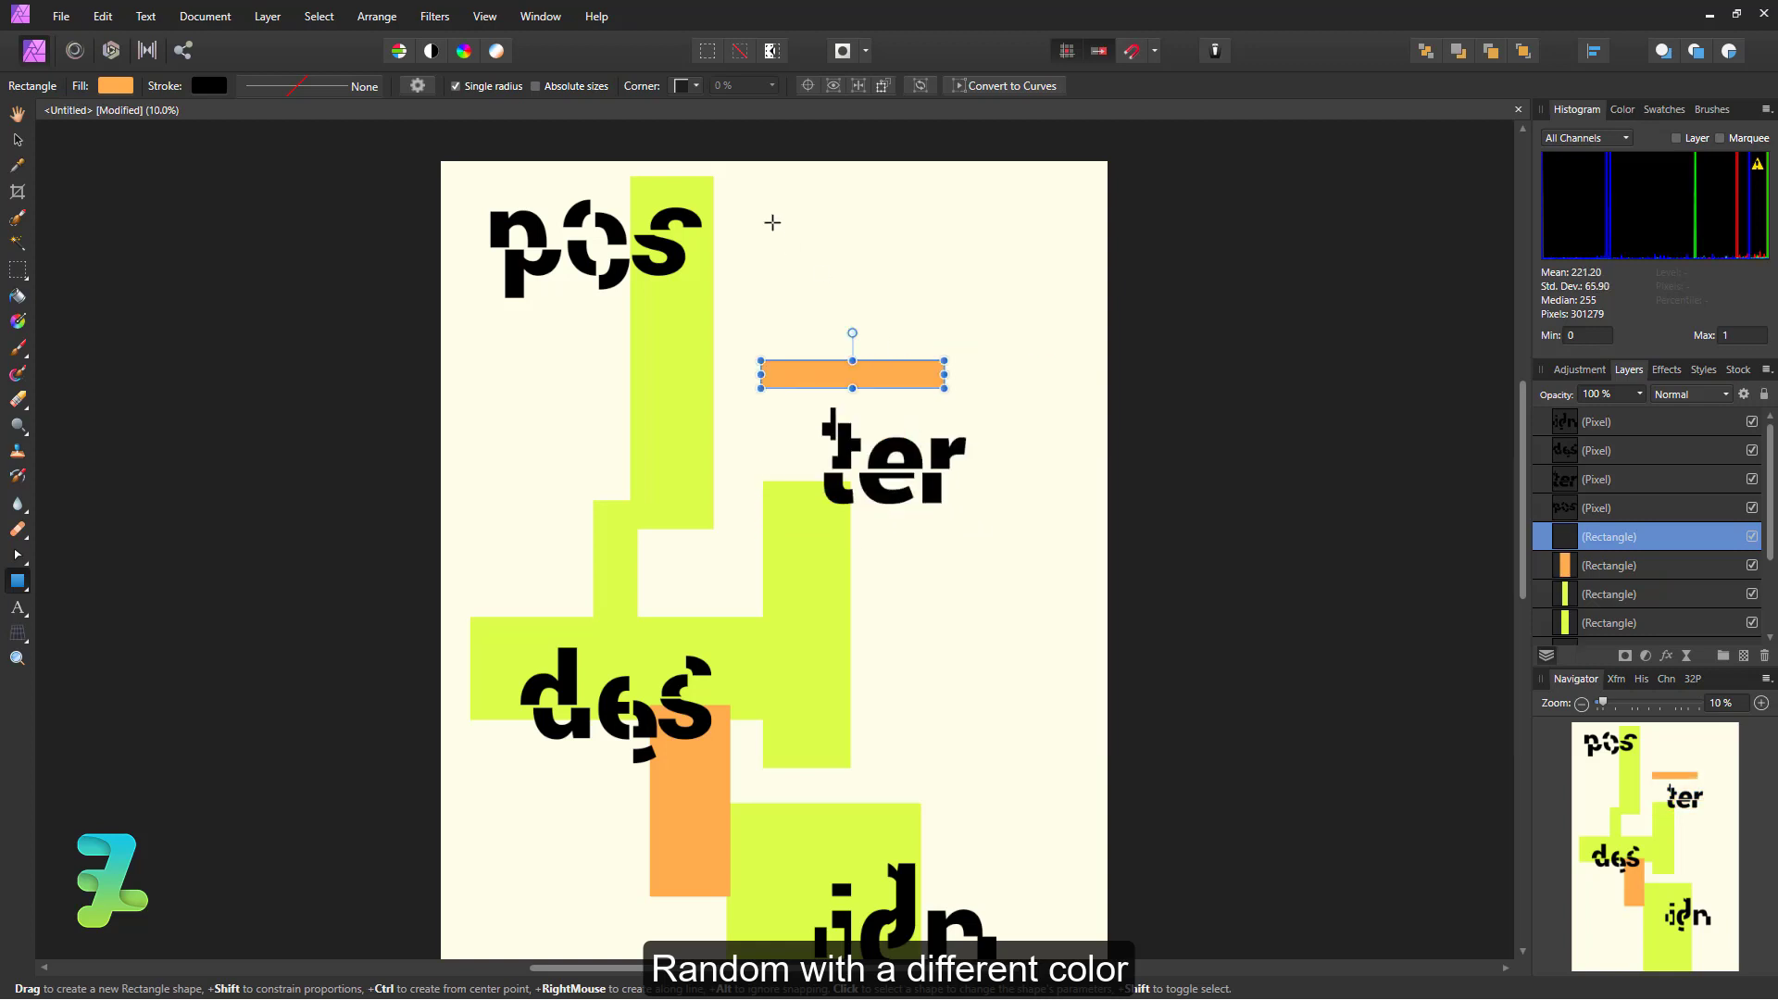
{"action": "left_click_drag", "start_coordinate": [774, 217], "coordinate": [831, 537]}
{"action": "left_click_drag", "start_coordinate": [795, 321], "coordinate": [585, 284]}
{"action": "scroll", "coordinate": [780, 641], "scroll_direction": "down", "scroll_amount": 2}
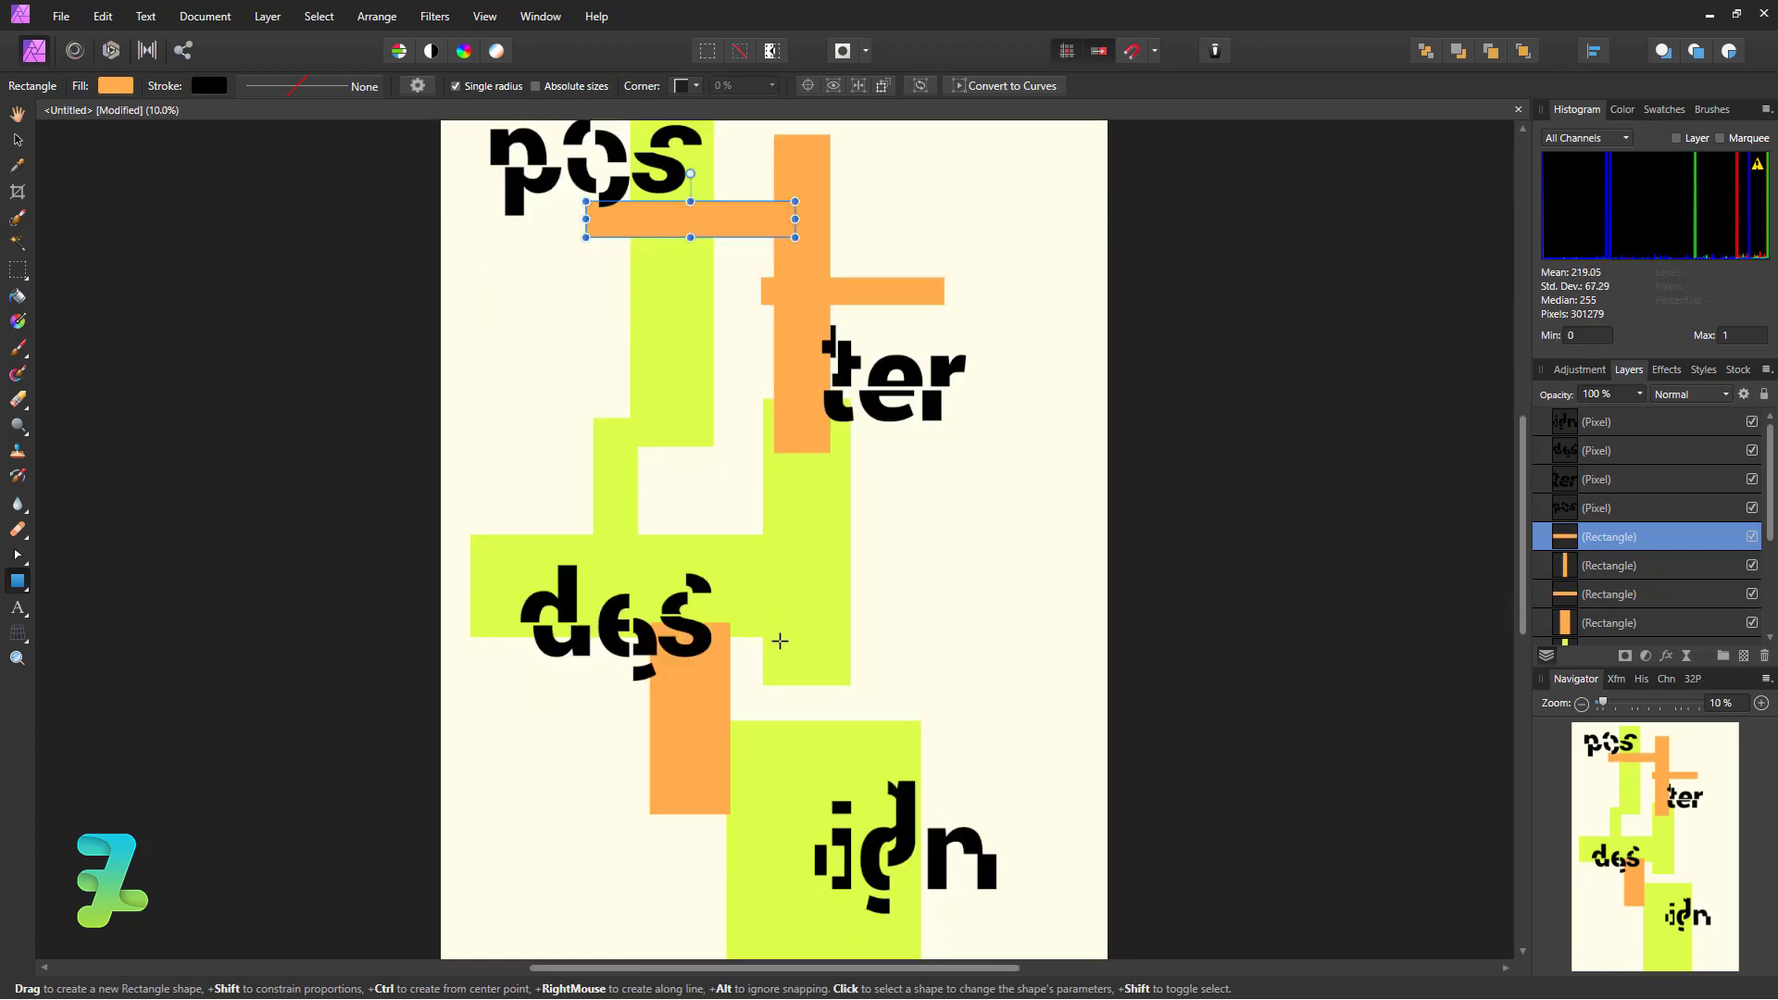
{"action": "left_click_drag", "start_coordinate": [887, 743], "coordinate": [779, 668]}
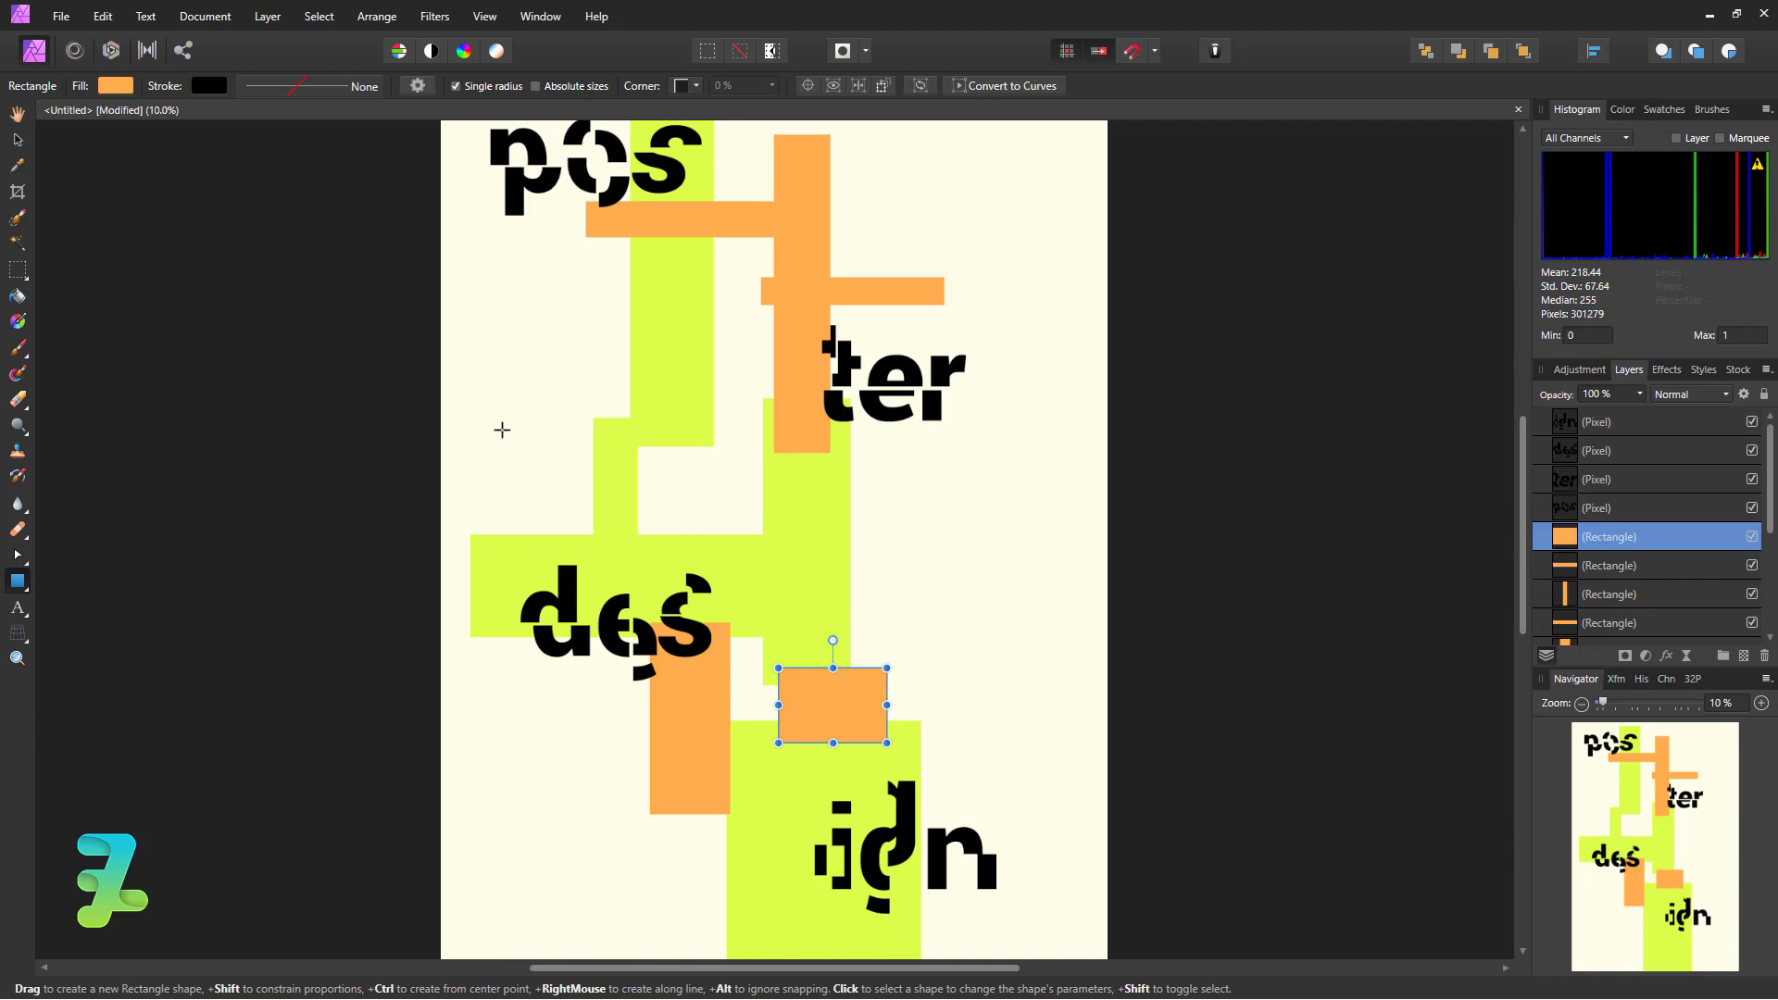
{"action": "scroll", "coordinate": [502, 430], "scroll_direction": "up", "scroll_amount": 2}
{"action": "left_click_drag", "start_coordinate": [533, 558], "coordinate": [701, 597]}
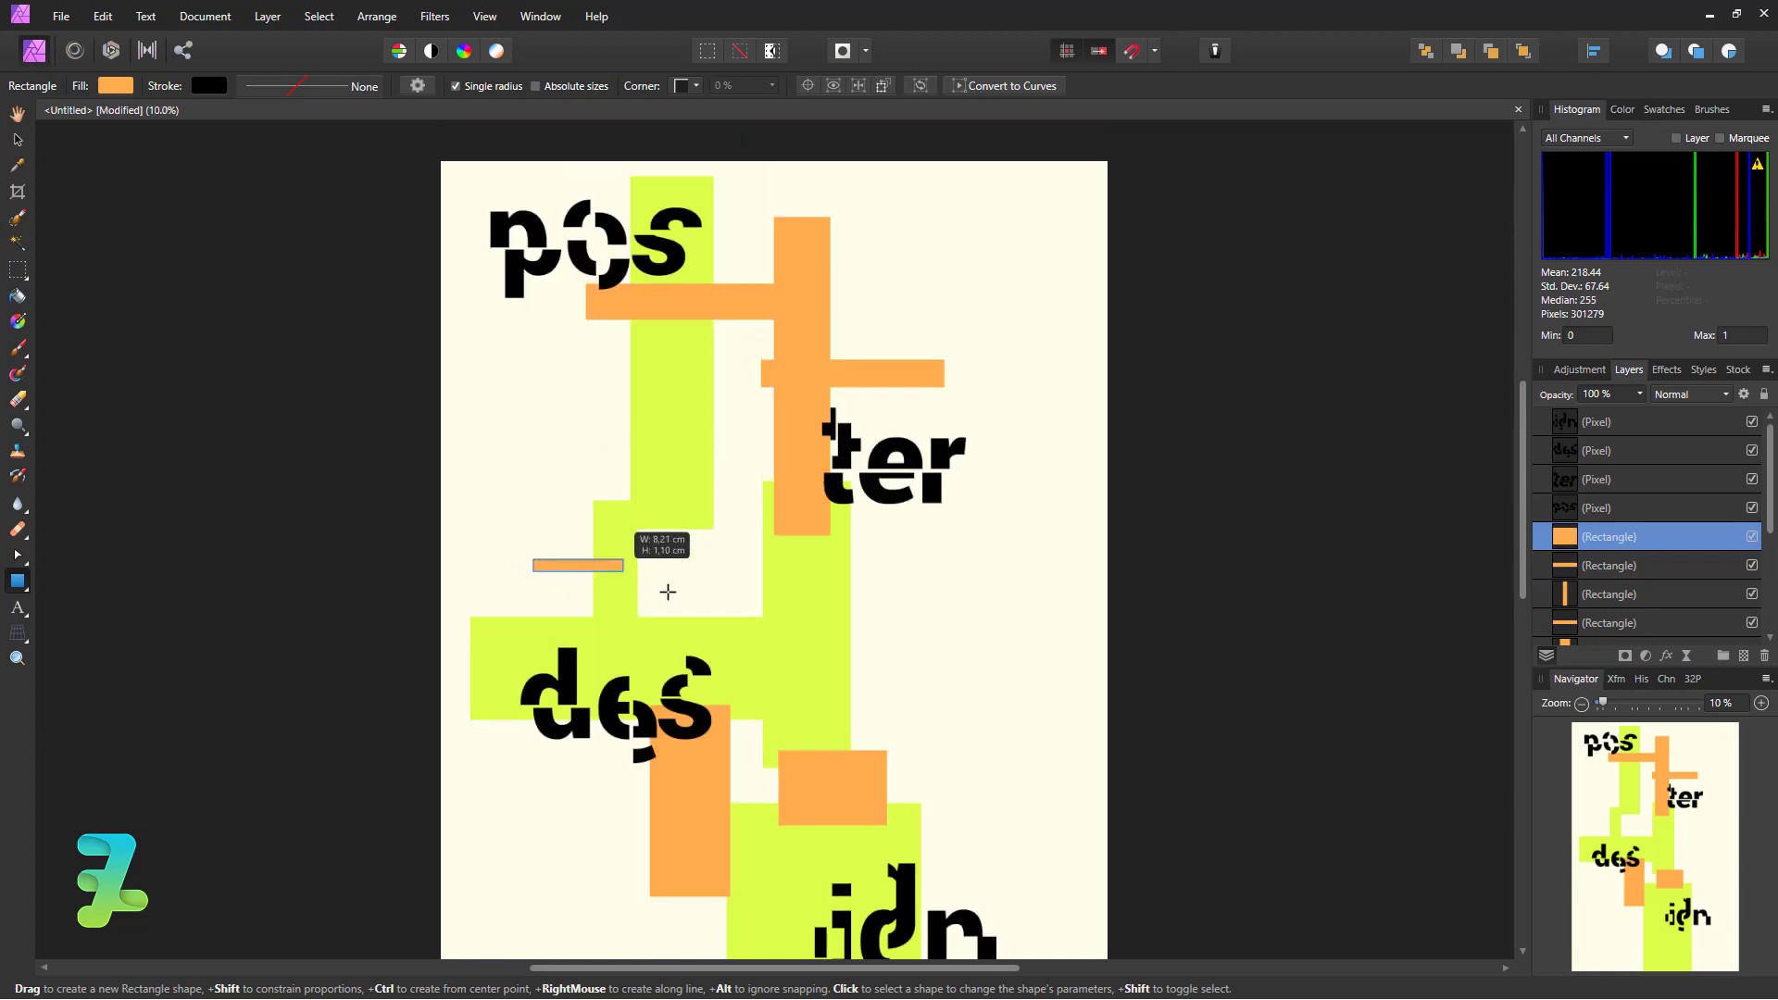
{"action": "scroll", "coordinate": [810, 541], "scroll_direction": "down", "scroll_amount": 2}
{"action": "scroll", "coordinate": [810, 541], "scroll_direction": "up", "scroll_amount": 1}
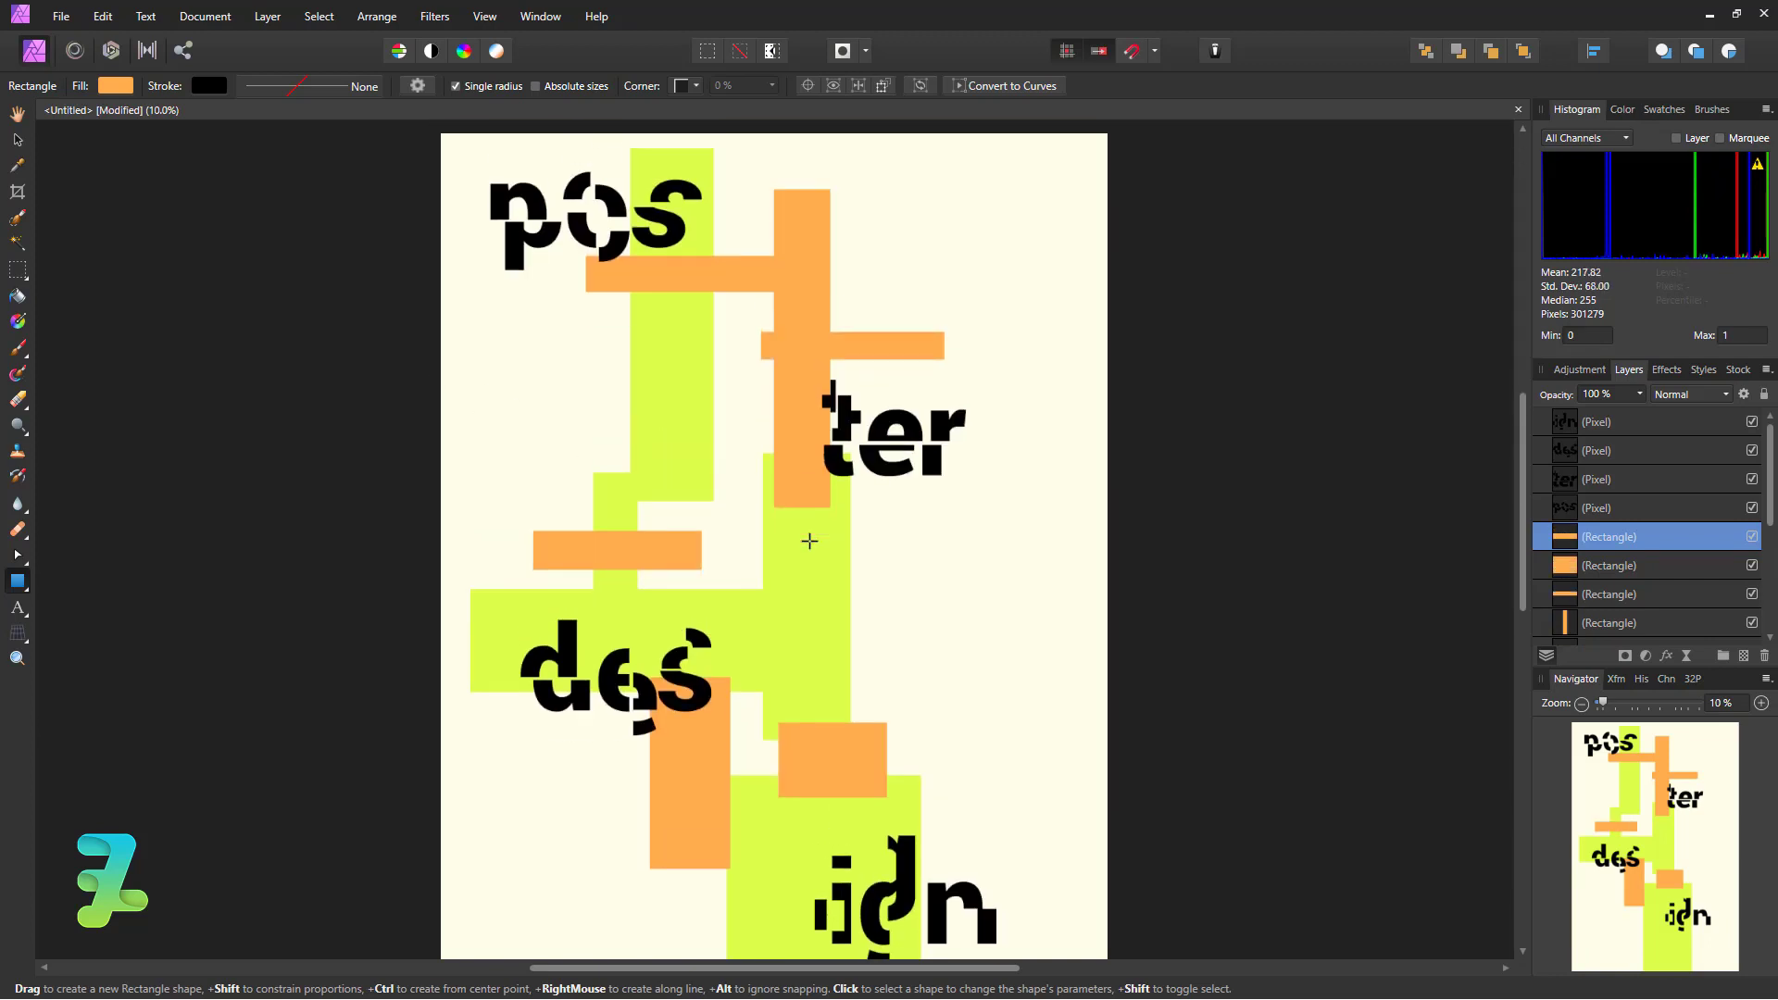
{"action": "scroll", "coordinate": [808, 532], "scroll_direction": "up", "scroll_amount": 1}
- Recolour the bar above des to magenta pink RGB 255, 80, 211
{"action": "left_click", "coordinate": [115, 85]}
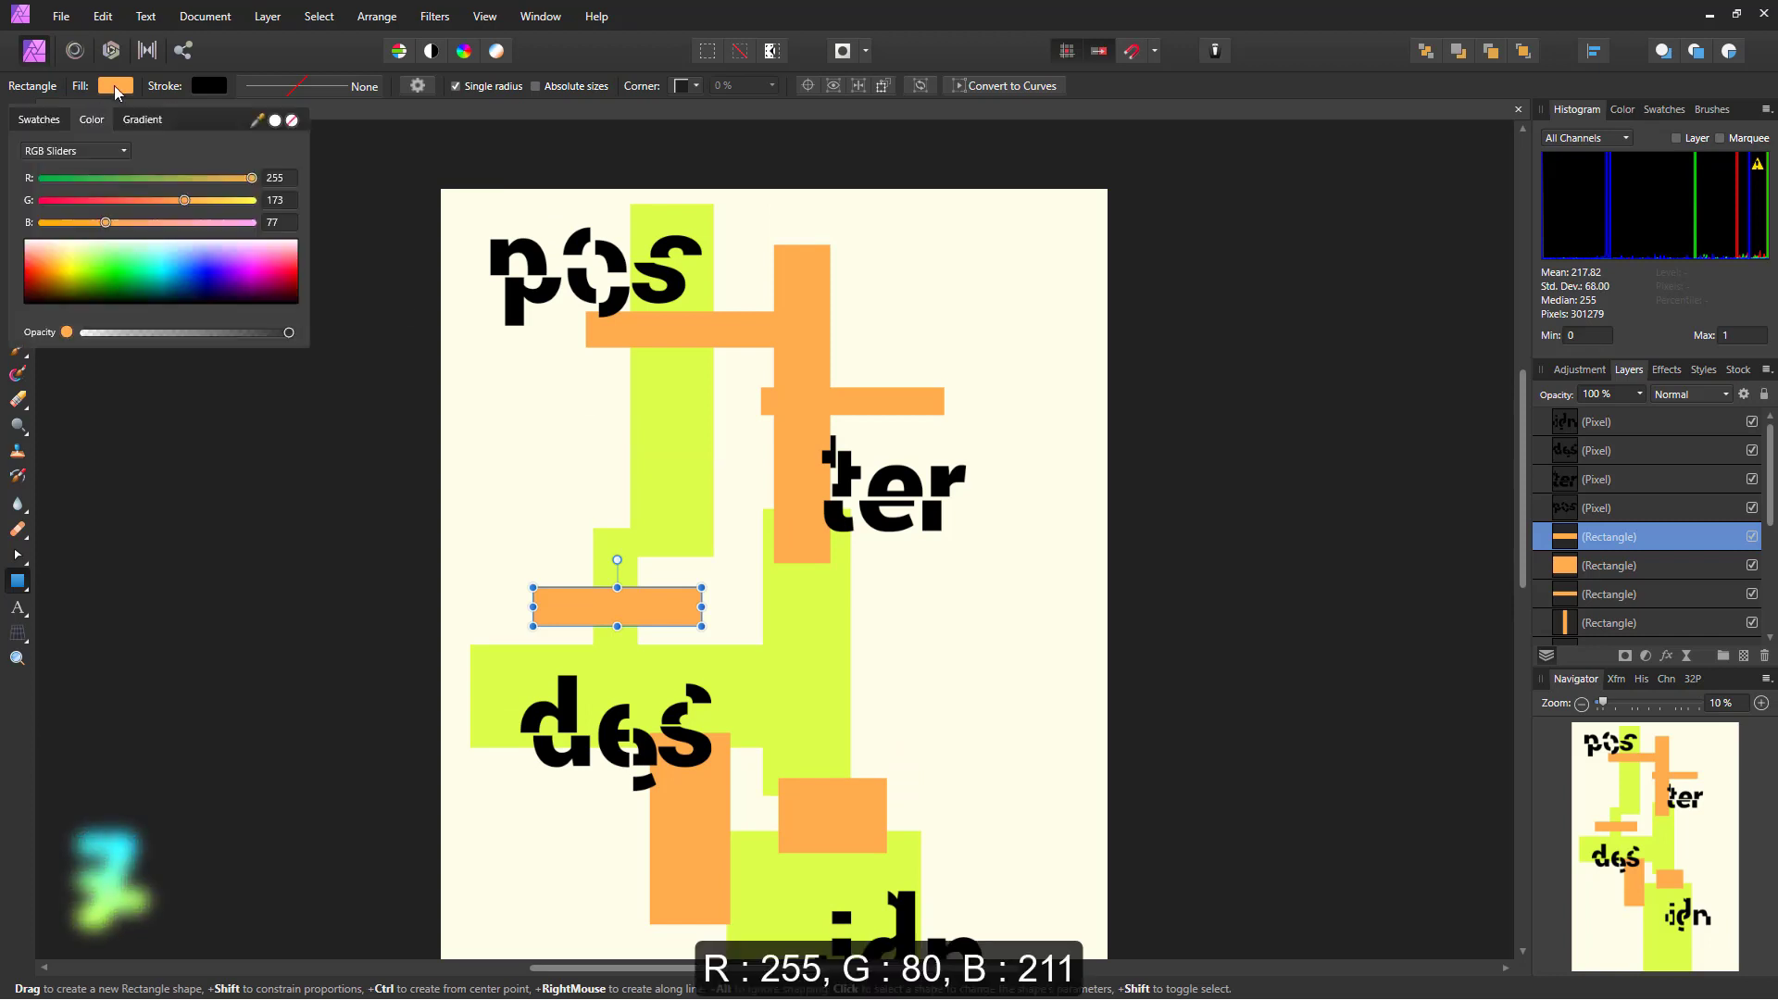
{"action": "left_click", "coordinate": [271, 252]}
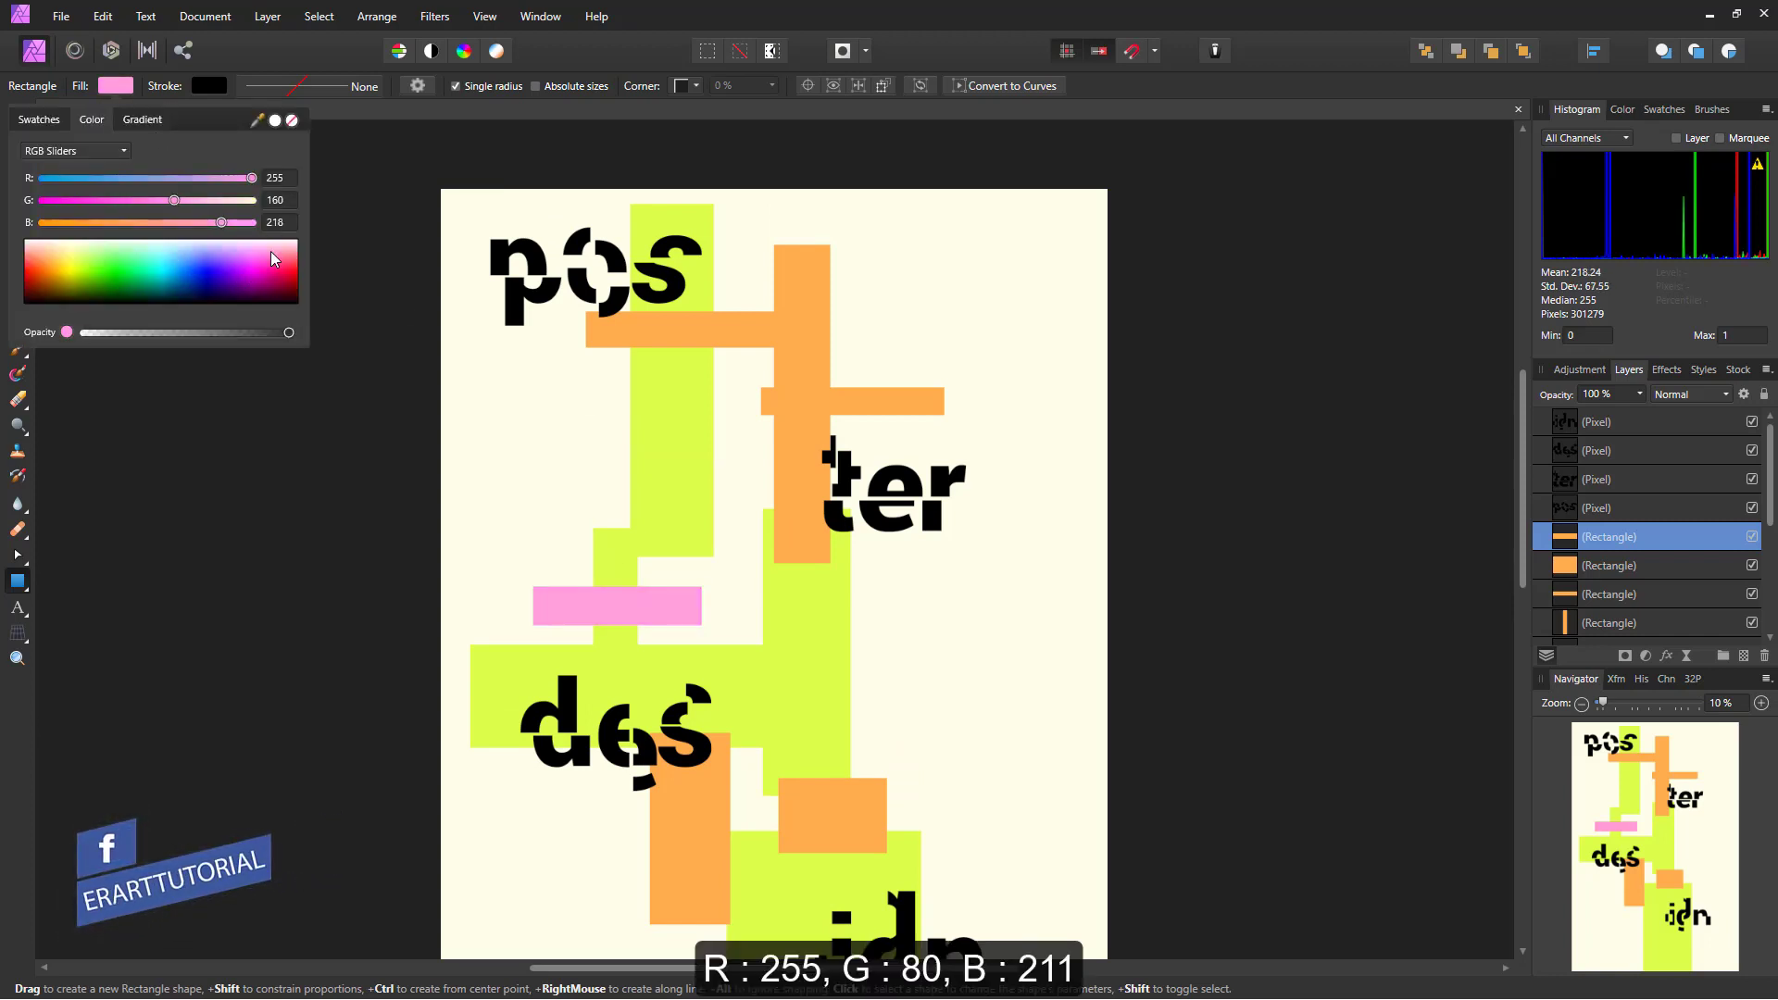
{"action": "left_click_drag", "start_coordinate": [271, 252], "coordinate": [264, 261]}
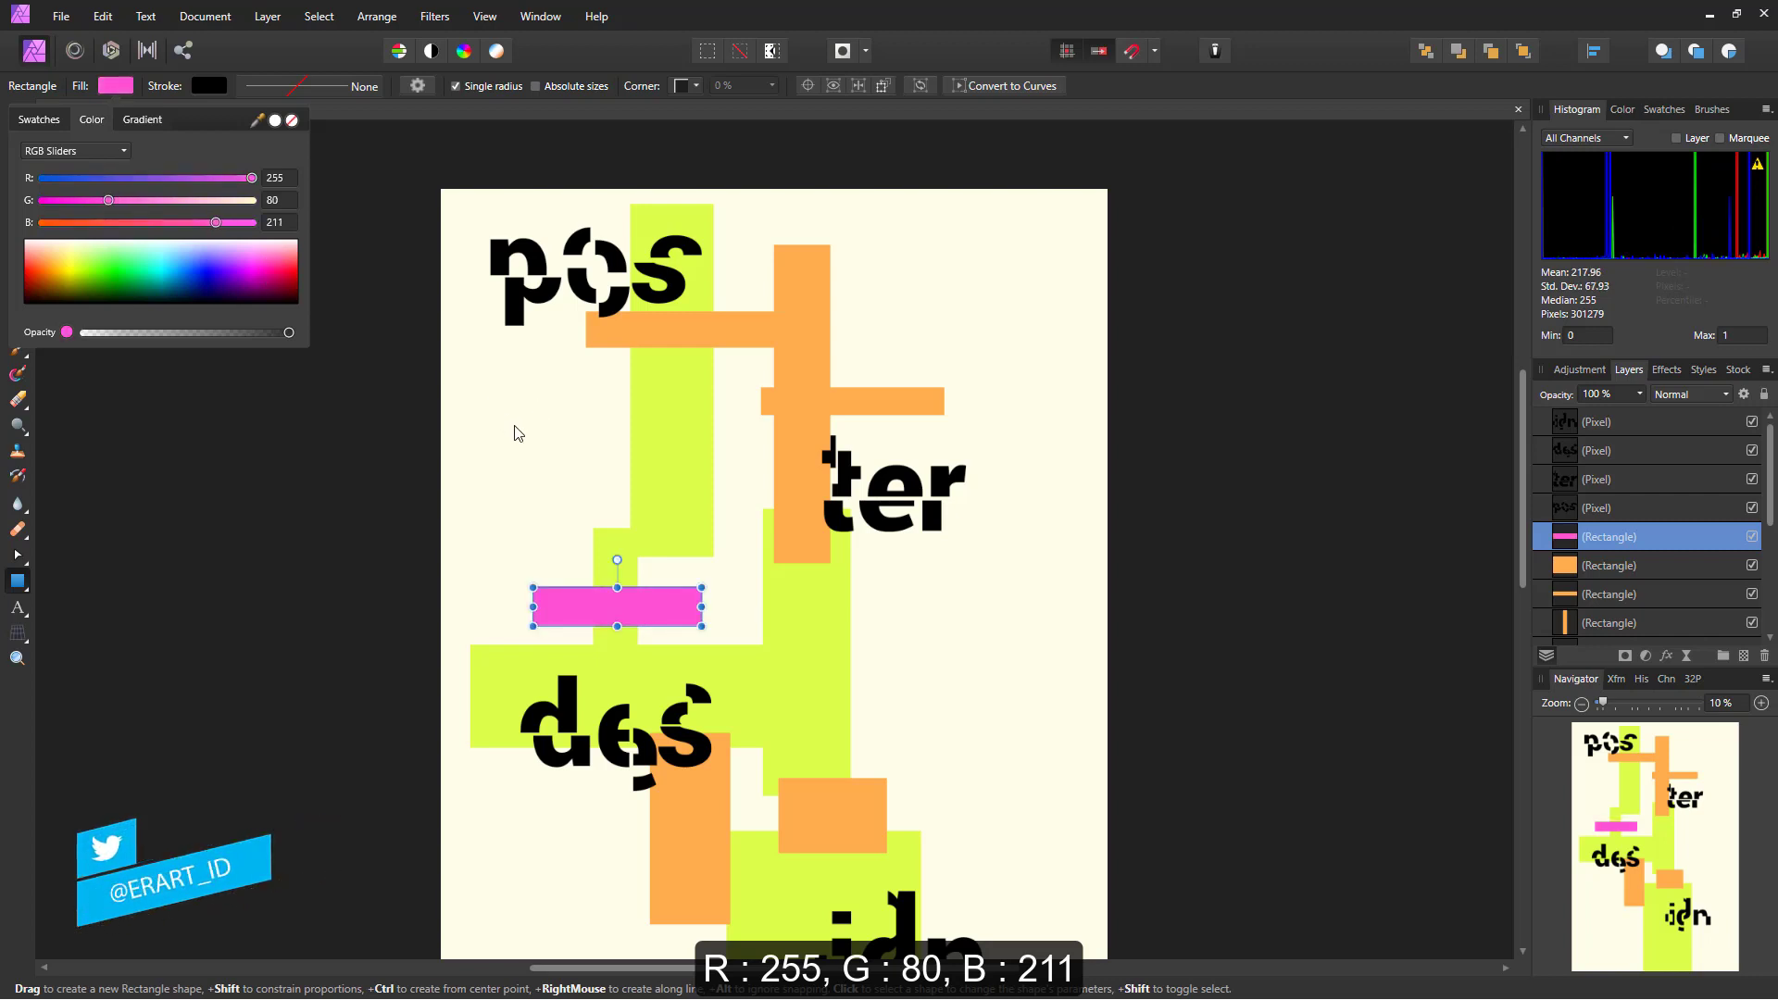
{"action": "scroll", "coordinate": [732, 646], "scroll_direction": "down", "scroll_amount": 2}
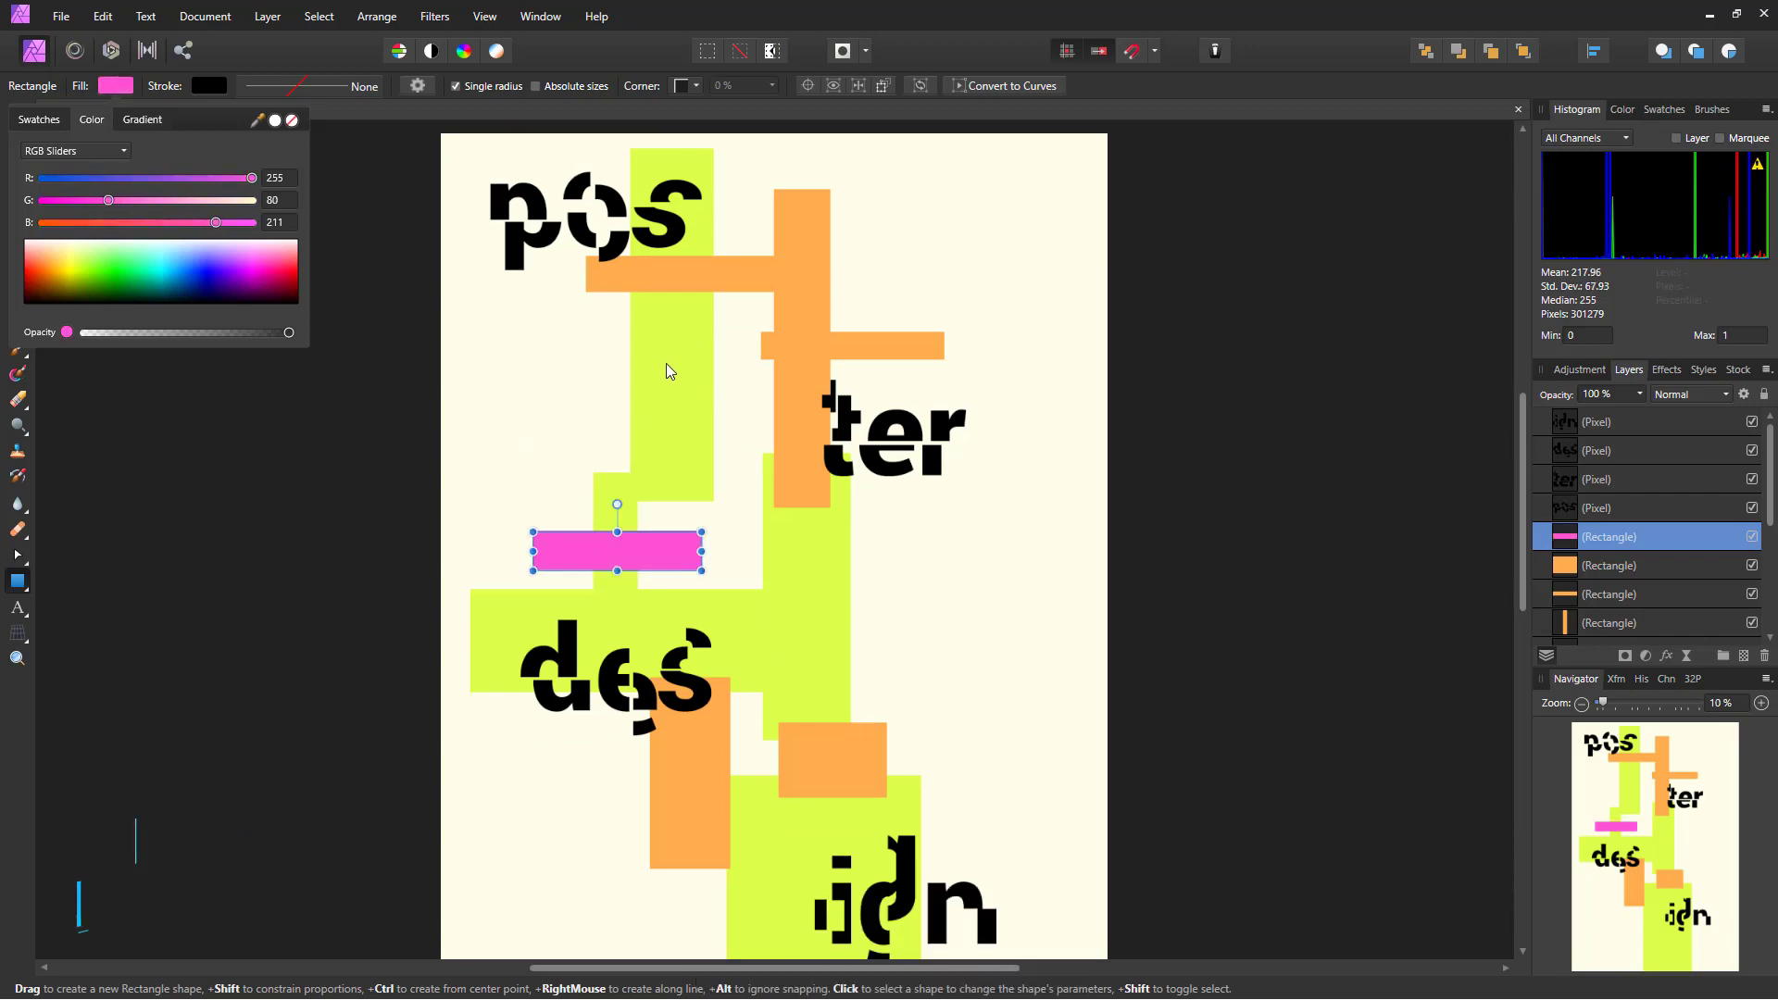
{"action": "left_click", "coordinate": [737, 402]}
- Draw several small pink blocks beside the lime column and lower on the poster
{"action": "left_click_drag", "start_coordinate": [755, 441], "coordinate": [562, 373]}
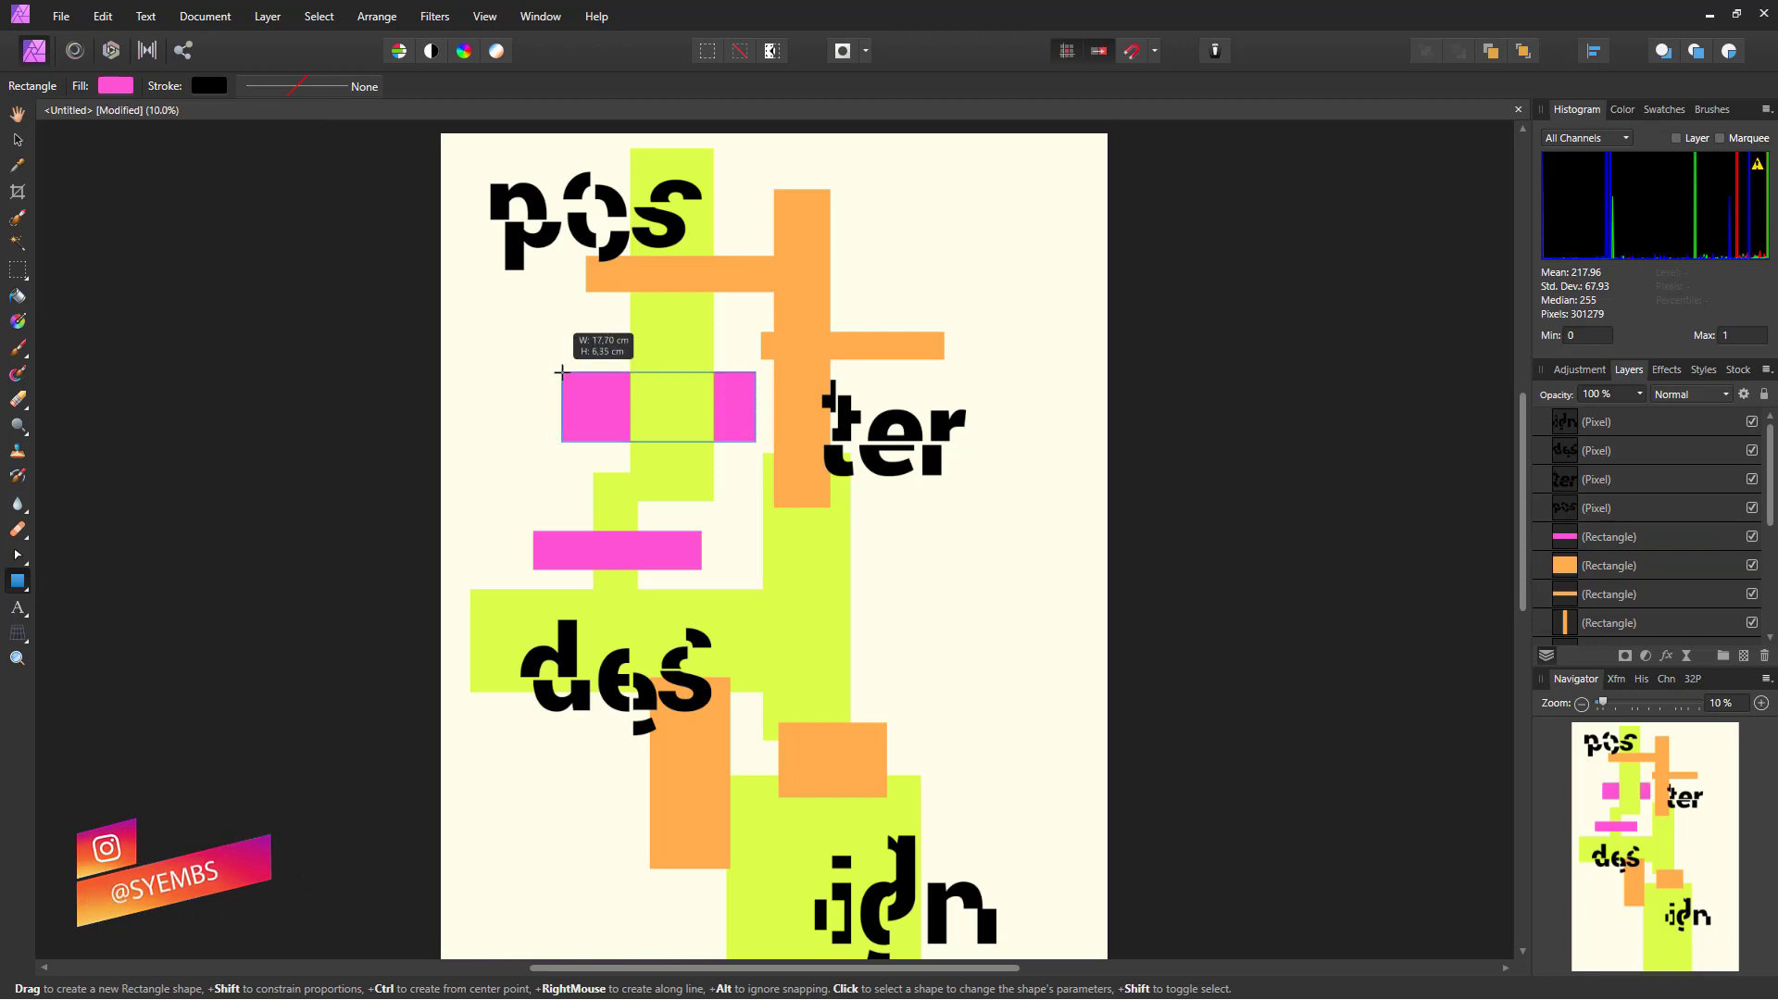
{"action": "scroll", "coordinate": [683, 490], "scroll_direction": "down", "scroll_amount": 3}
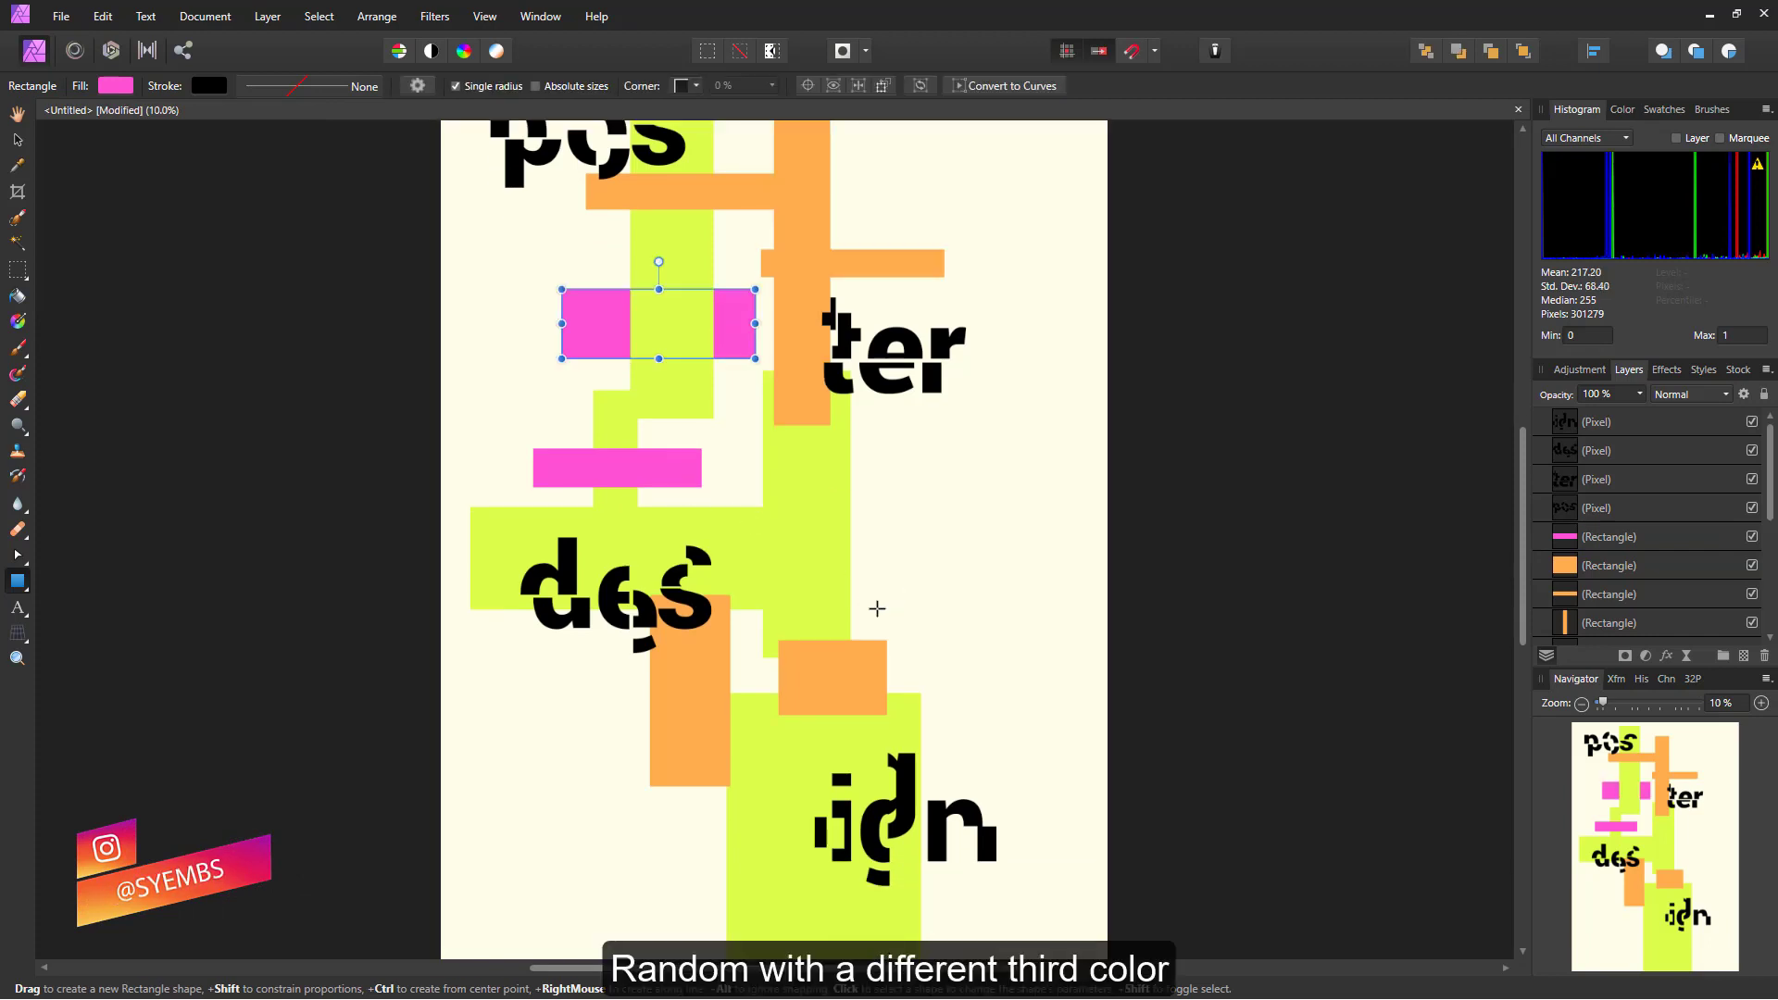
{"action": "left_click_drag", "start_coordinate": [913, 597], "coordinate": [782, 663]}
{"action": "left_click_drag", "start_coordinate": [894, 475], "coordinate": [812, 548]}
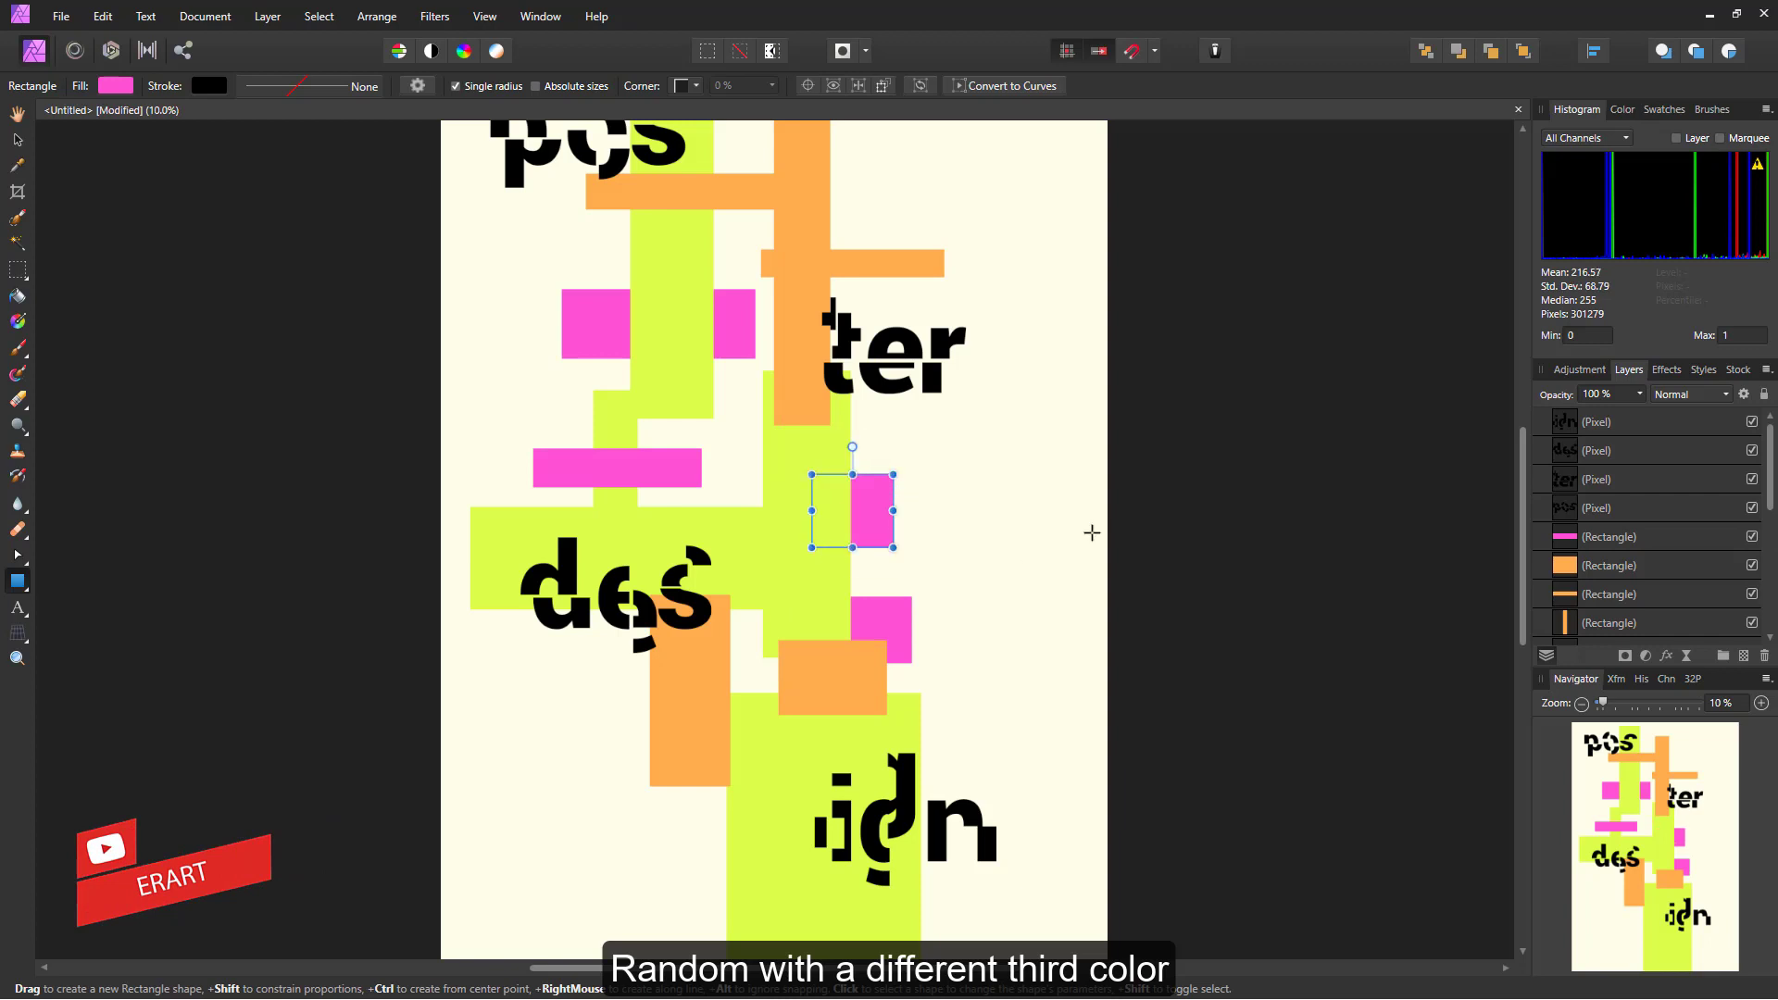
{"action": "left_click", "coordinate": [1582, 539]}
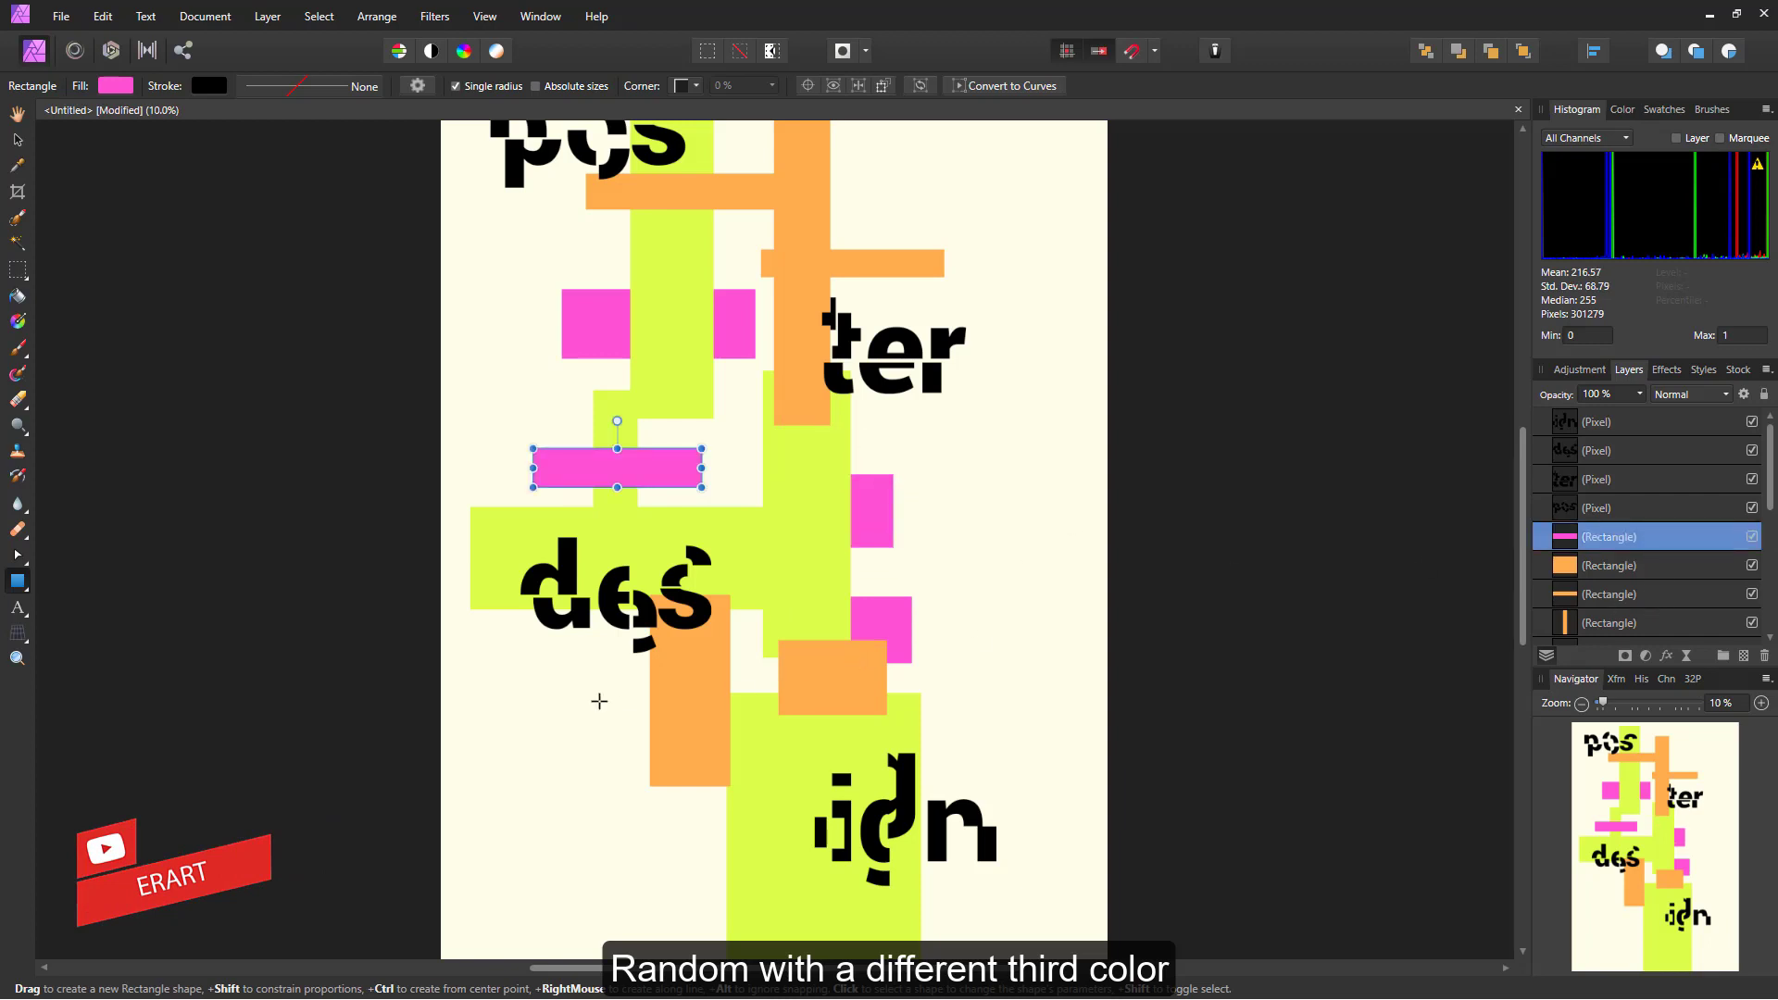
{"action": "mouse_move", "coordinate": [599, 701]}
{"action": "left_mouse_down"}
{"action": "mouse_move", "coordinate": [682, 809]}
{"action": "mouse_move", "coordinate": [806, 905]}
{"action": "left_mouse_up"}
{"action": "scroll", "coordinate": [853, 627], "scroll_direction": "down", "scroll_amount": 3}
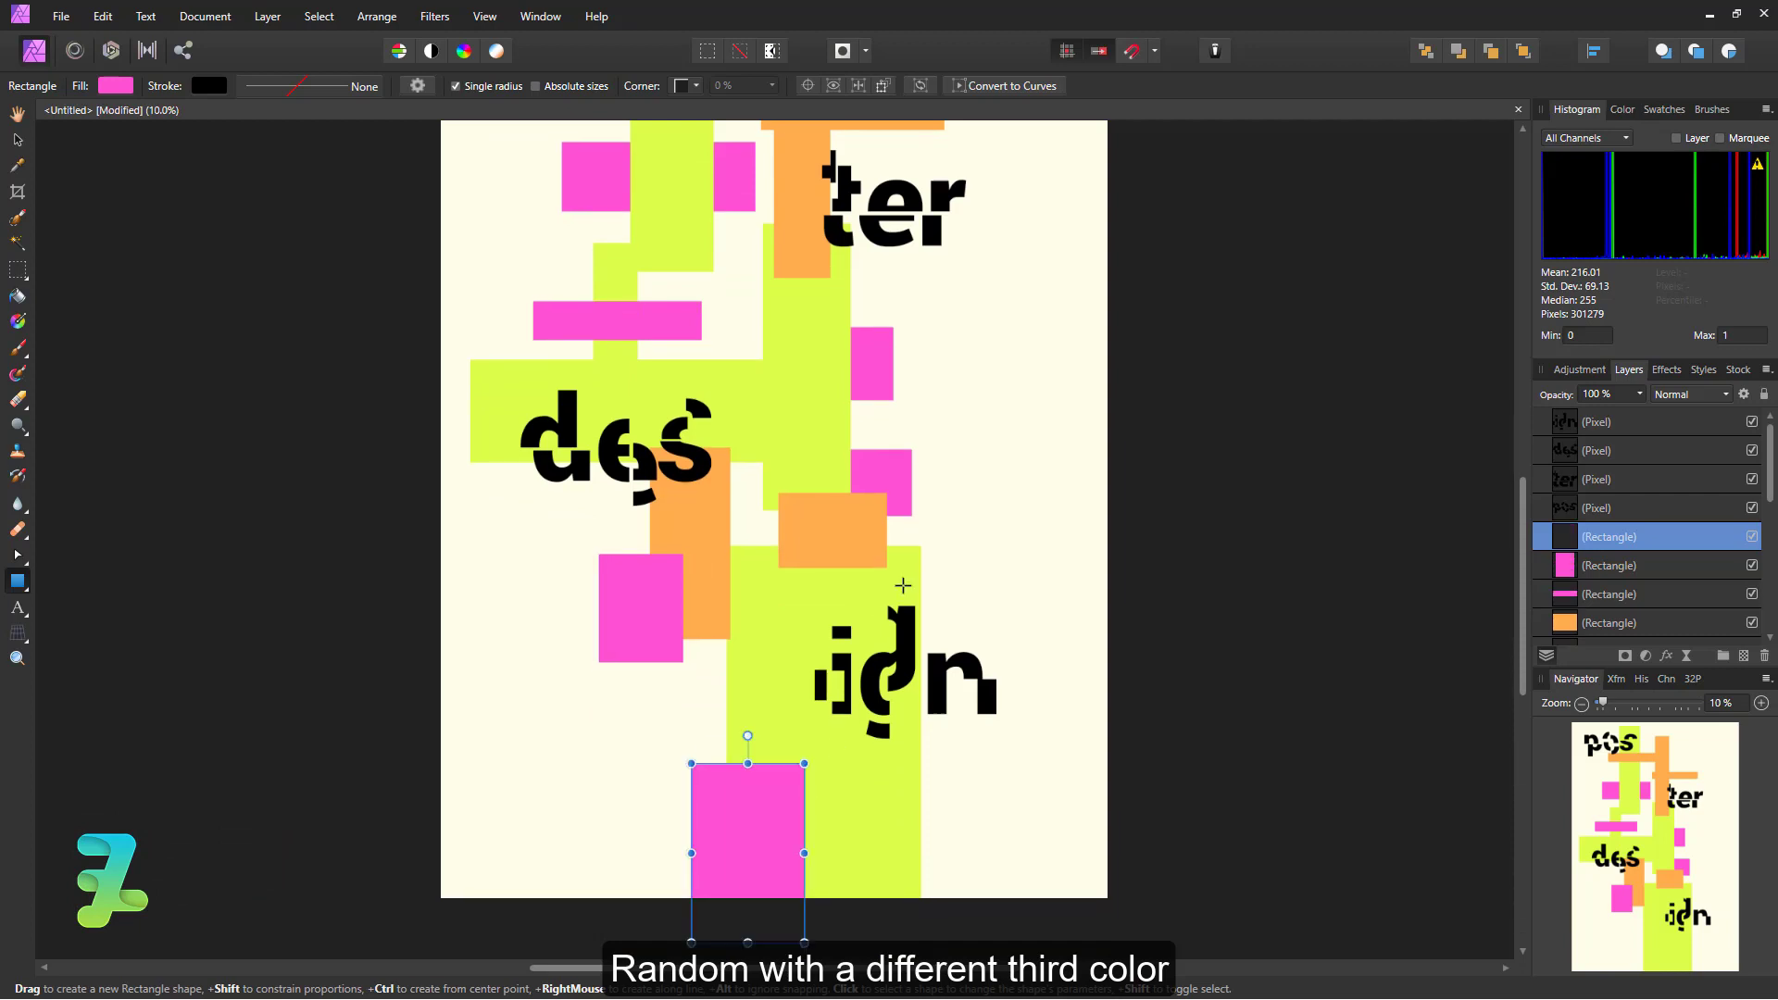
{"action": "scroll", "coordinate": [901, 388], "scroll_direction": "up", "scroll_amount": 5}
{"action": "scroll", "coordinate": [901, 387], "scroll_direction": "up", "scroll_amount": 2}
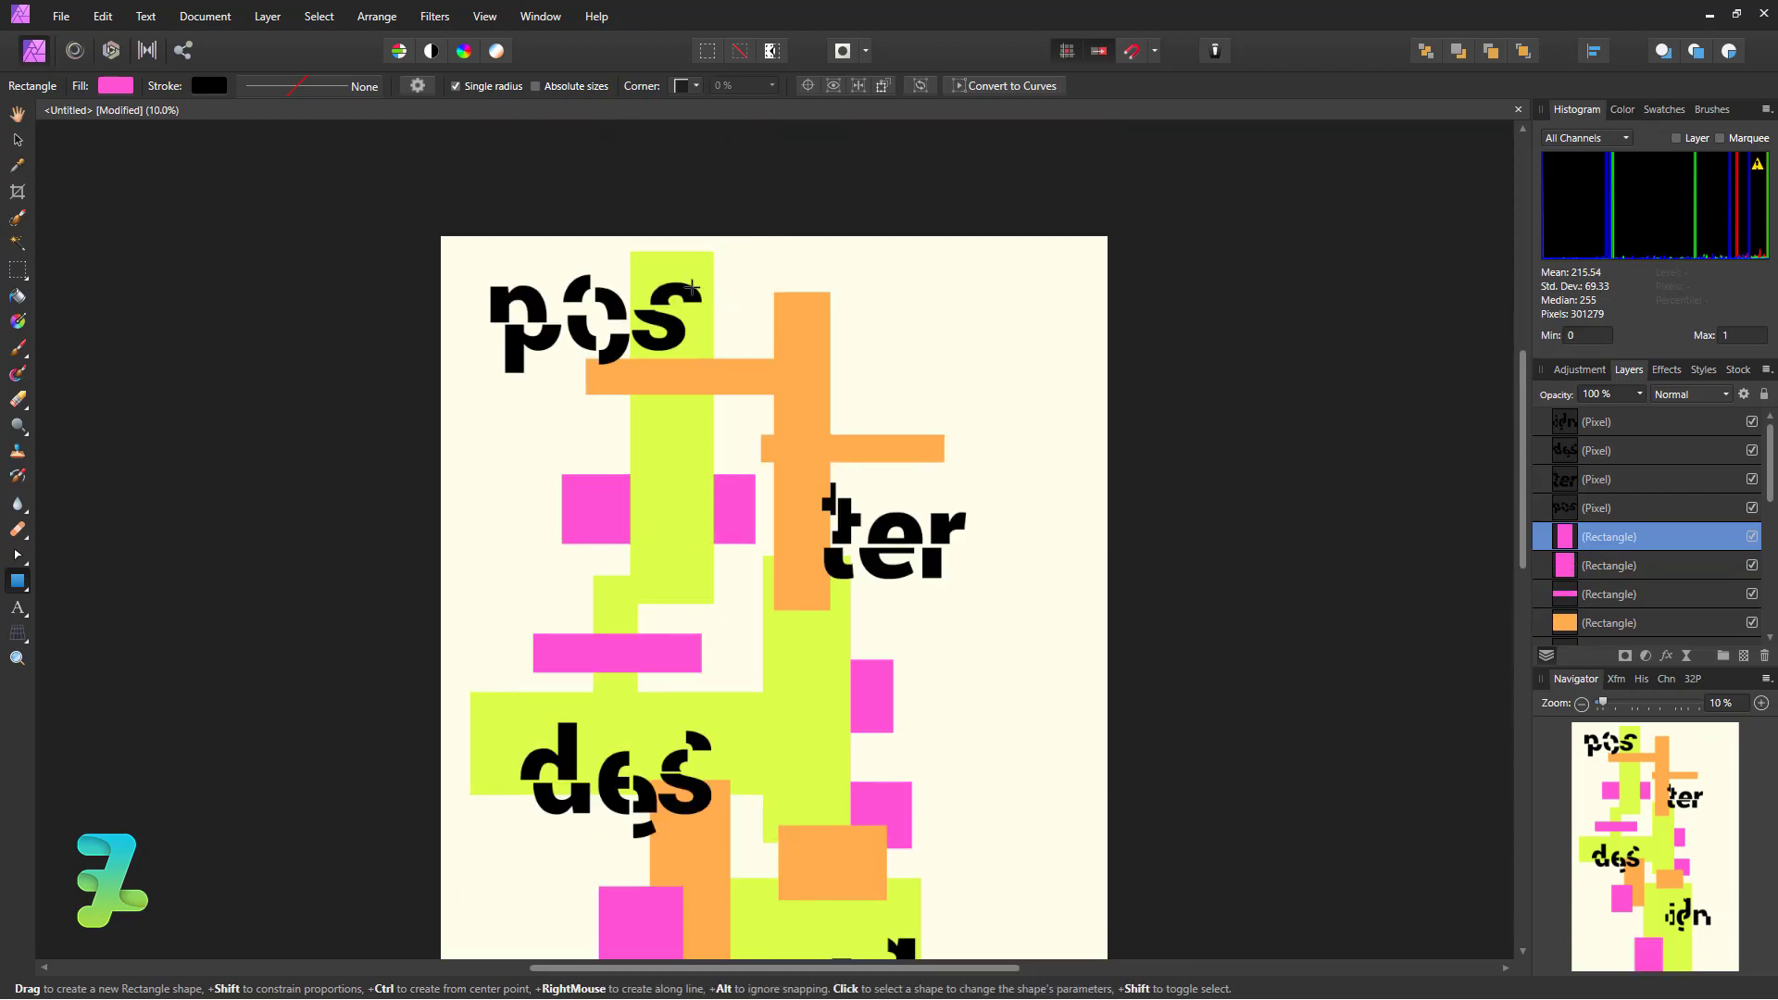
- Draw a pink bar across pos and a tall pink bar below it
{"action": "mouse_move", "coordinate": [581, 292]}
{"action": "left_mouse_down"}
{"action": "mouse_move", "coordinate": [904, 346]}
{"action": "mouse_move", "coordinate": [833, 340]}
{"action": "left_mouse_up"}
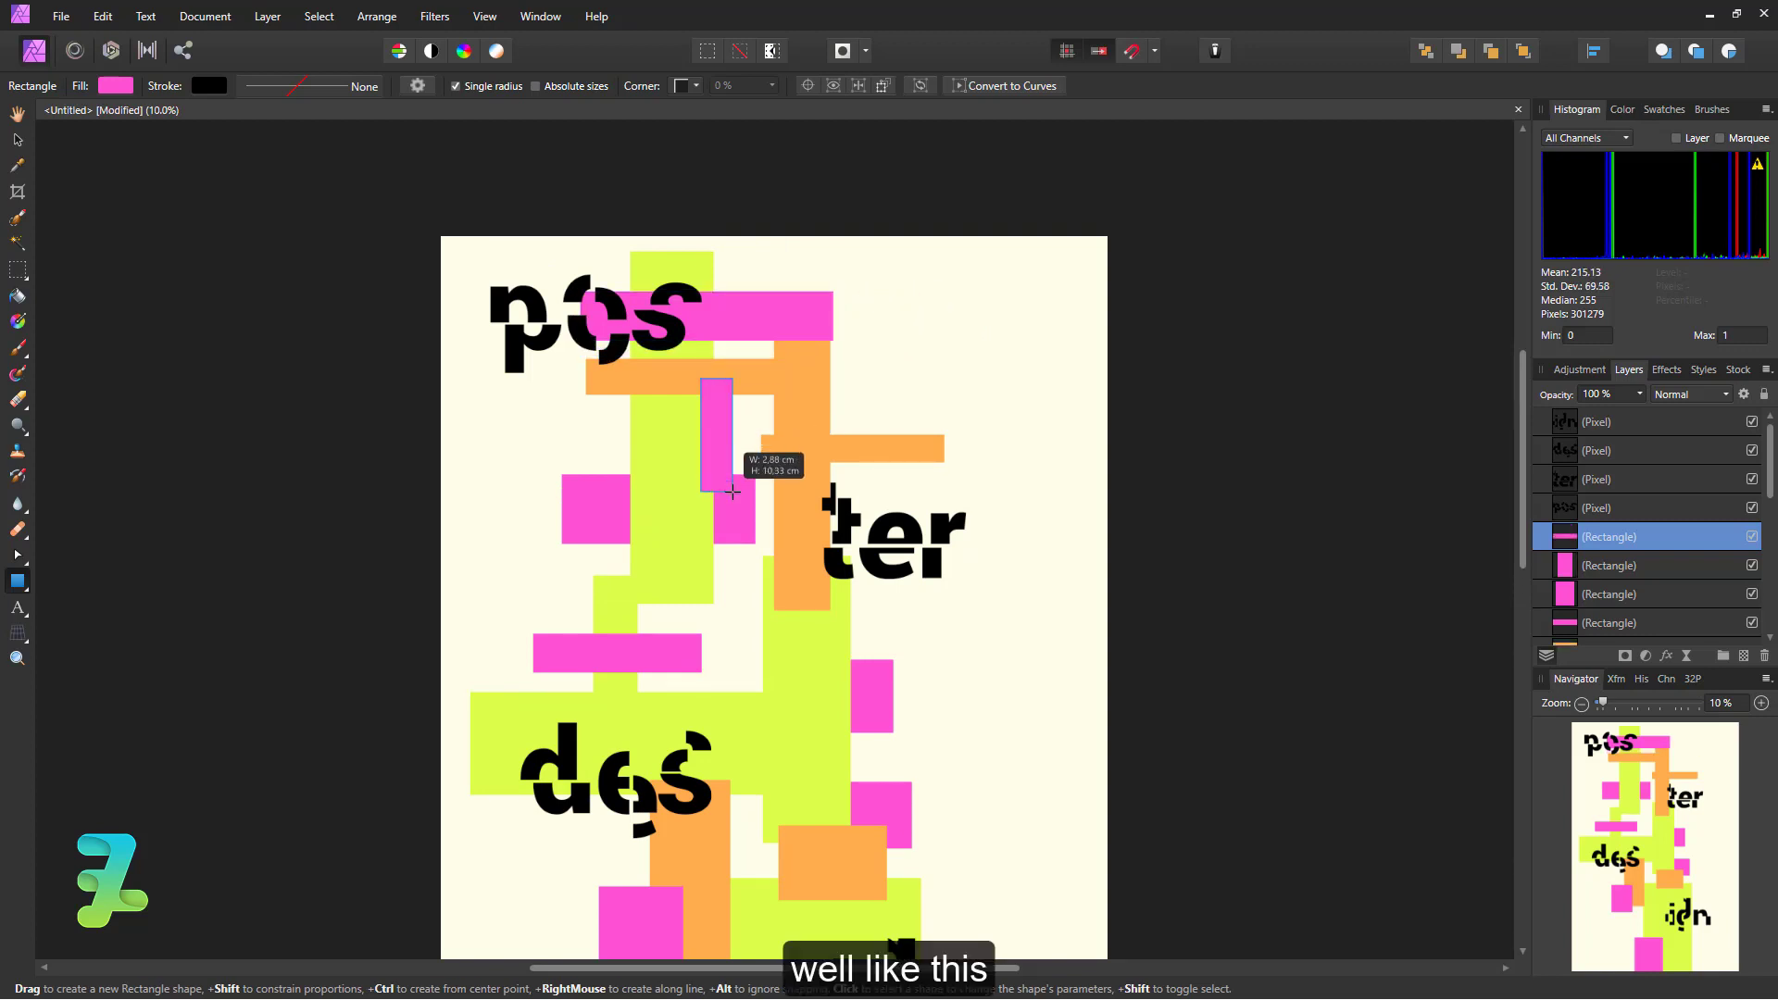
{"action": "left_click_drag", "start_coordinate": [702, 380], "coordinate": [741, 489]}
{"action": "scroll", "coordinate": [1052, 609], "scroll_direction": "down", "scroll_amount": 3}
{"action": "scroll", "coordinate": [1053, 609], "scroll_direction": "down", "scroll_amount": 2}
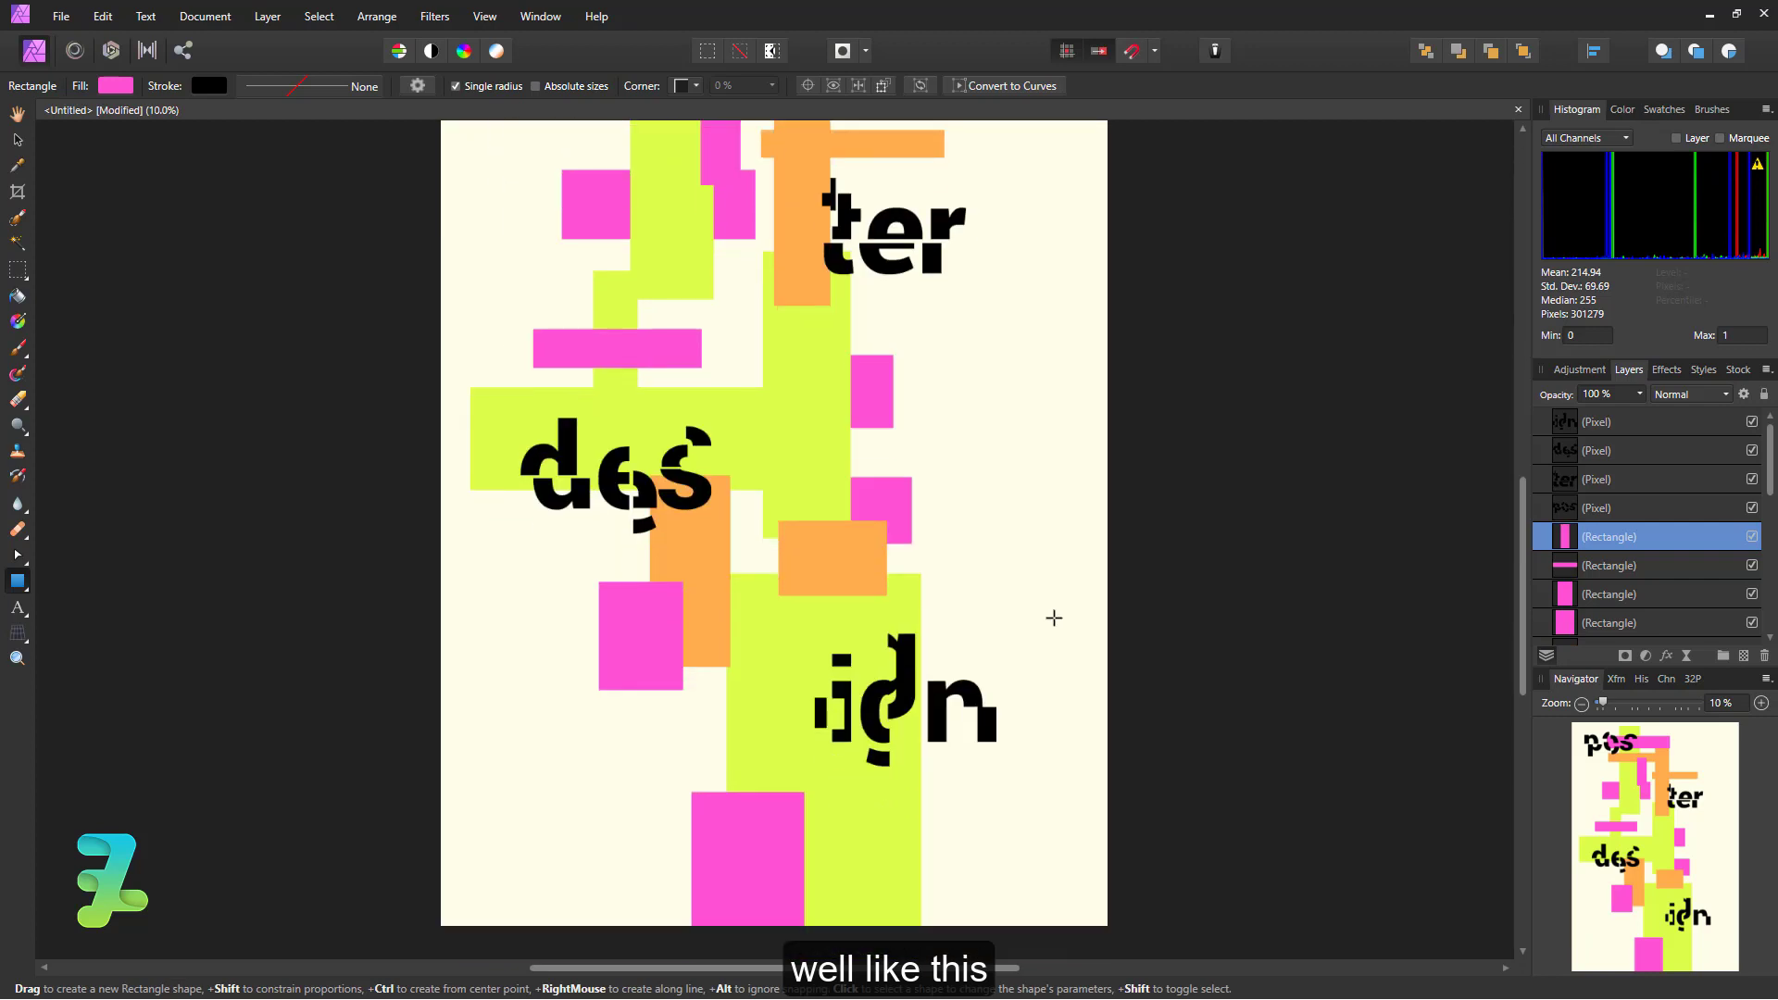
{"action": "scroll", "coordinate": [982, 599], "scroll_direction": "up", "scroll_amount": 1}
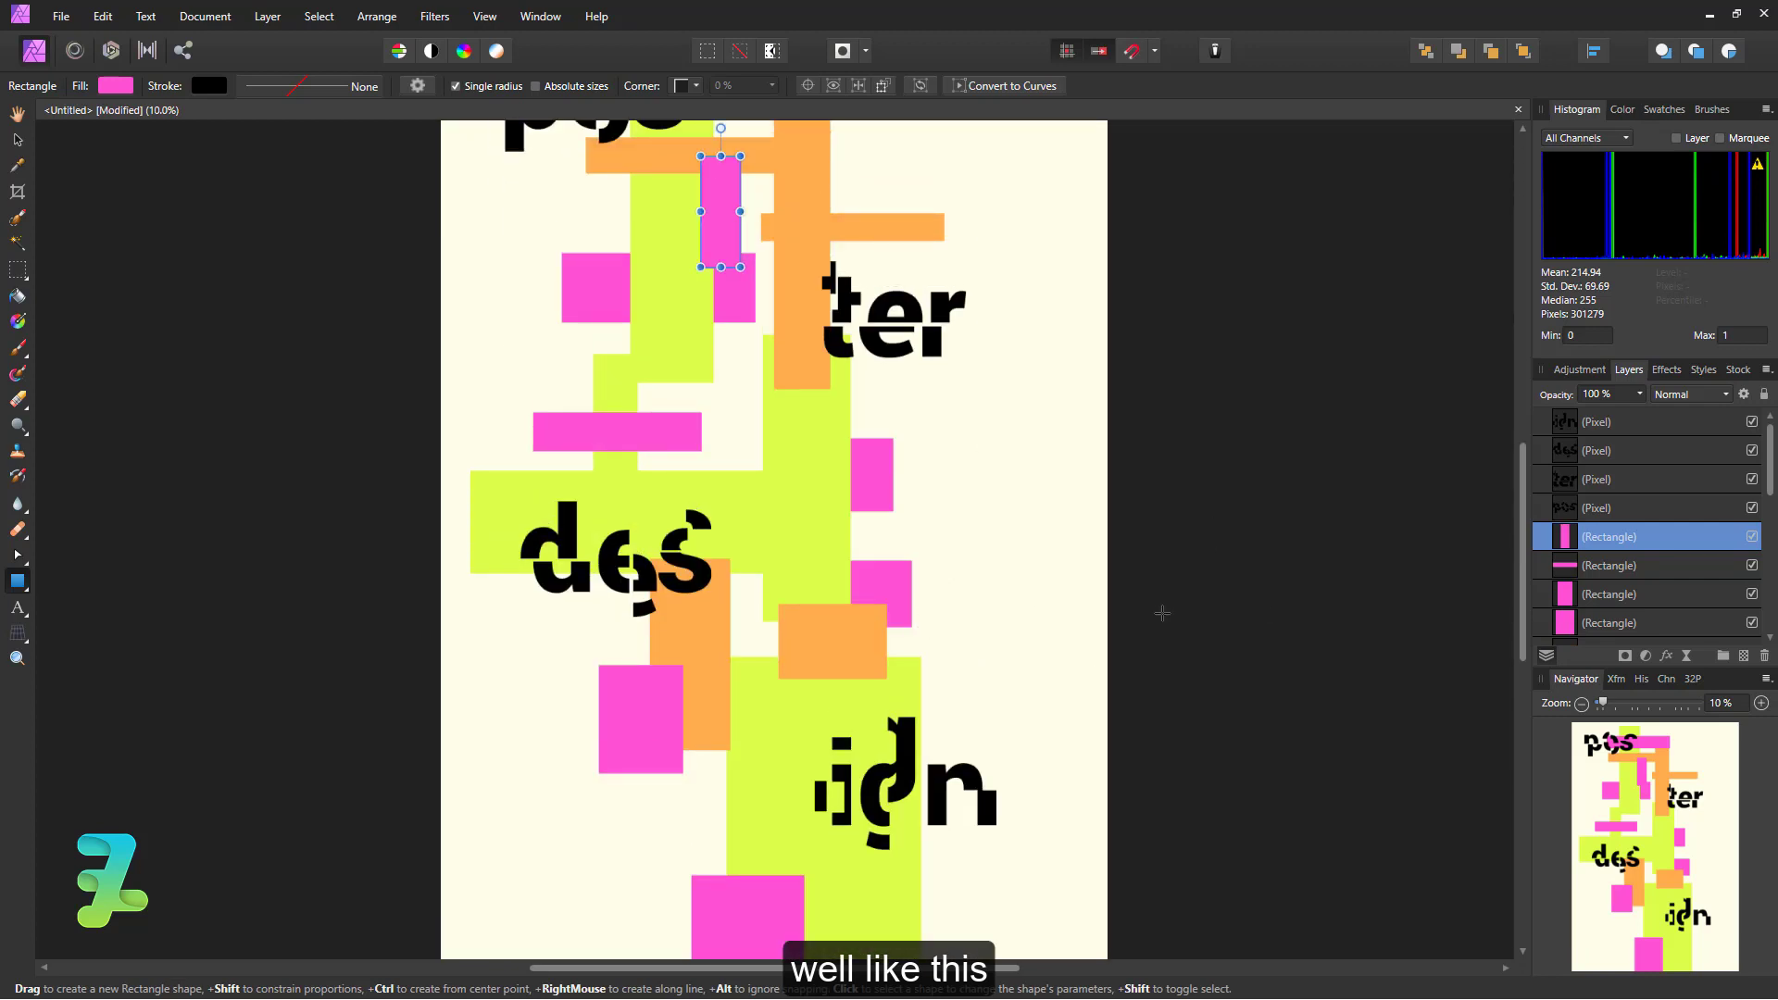
{"action": "scroll", "coordinate": [1163, 613], "scroll_direction": "up", "scroll_amount": 2}
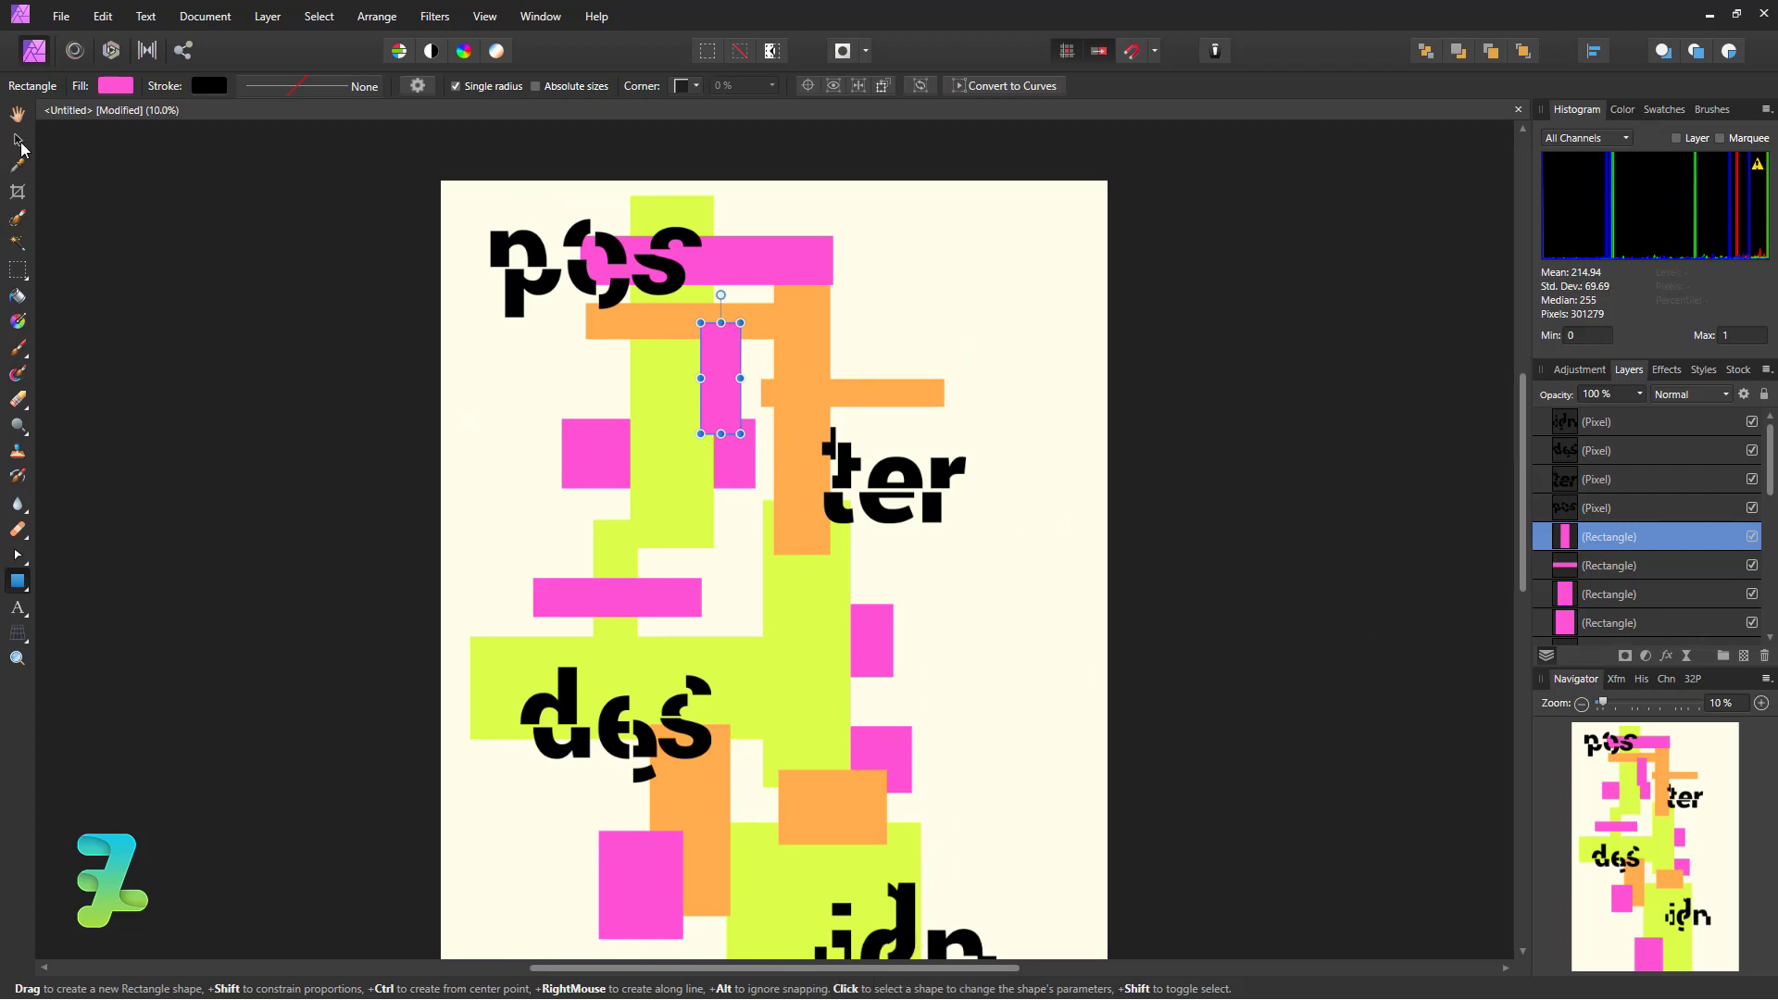
{"action": "left_click", "coordinate": [20, 143]}
- Set the Rectangle tool's fill colour to pure black
{"action": "left_click", "coordinate": [904, 335]}
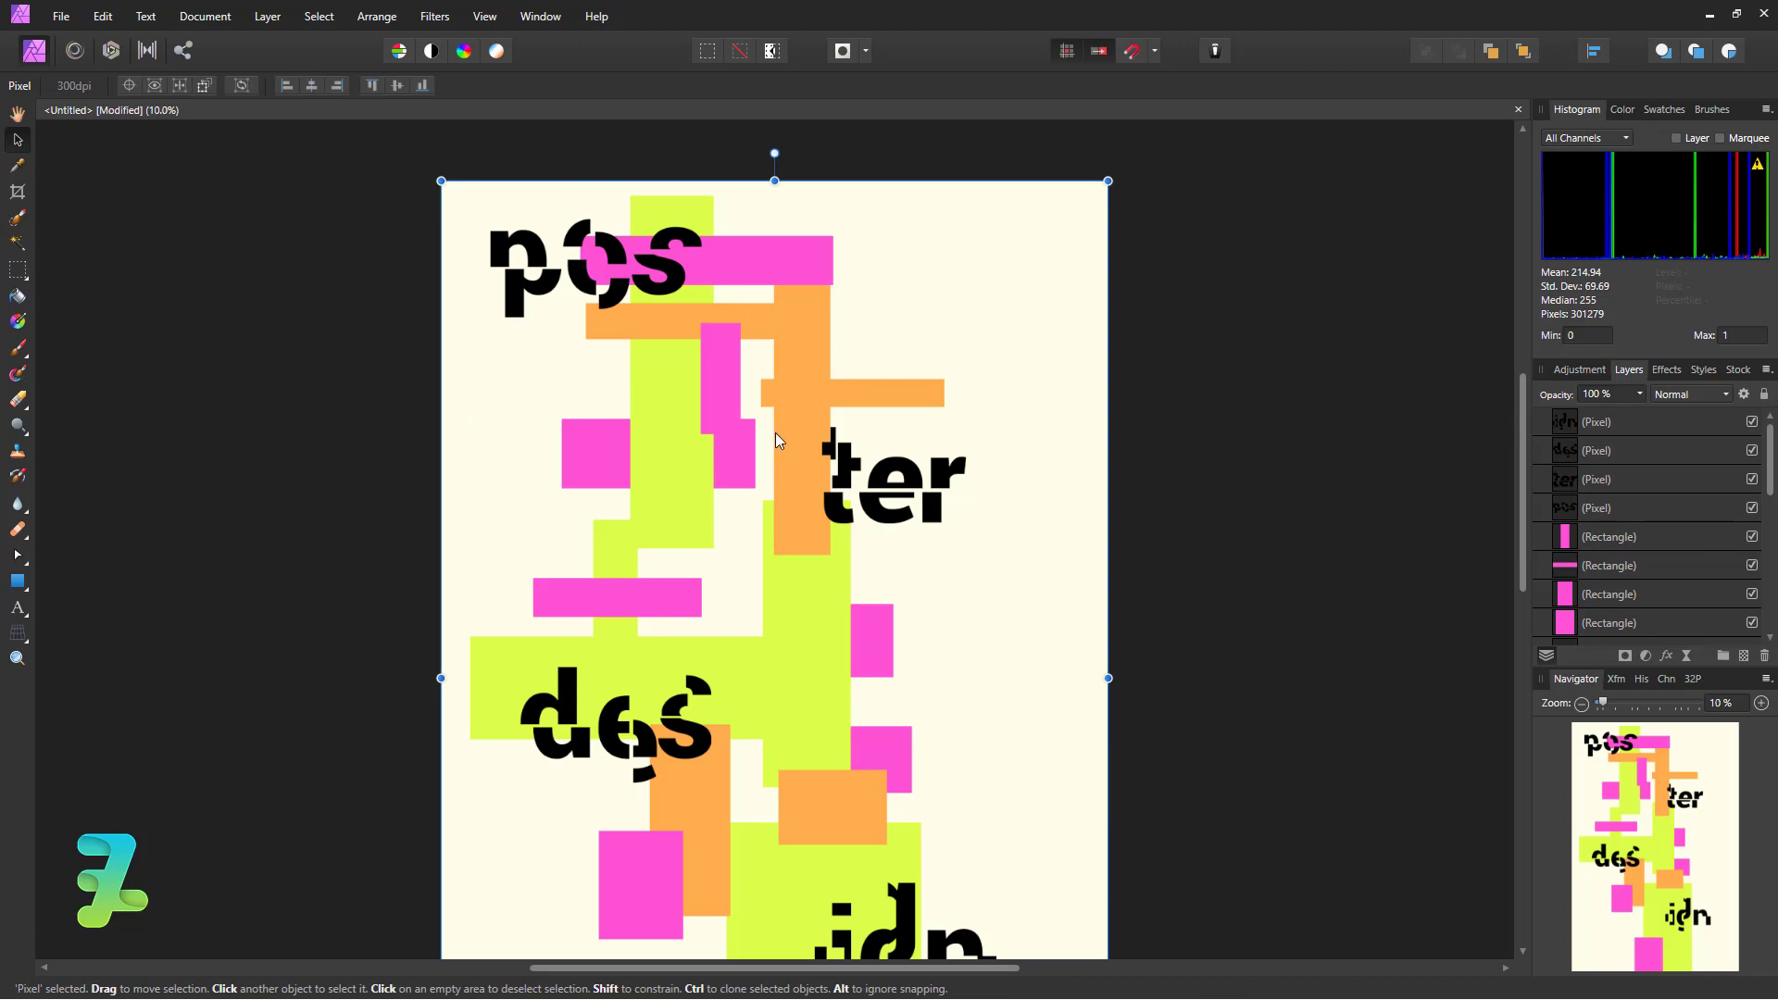
{"action": "left_click", "coordinate": [27, 594]}
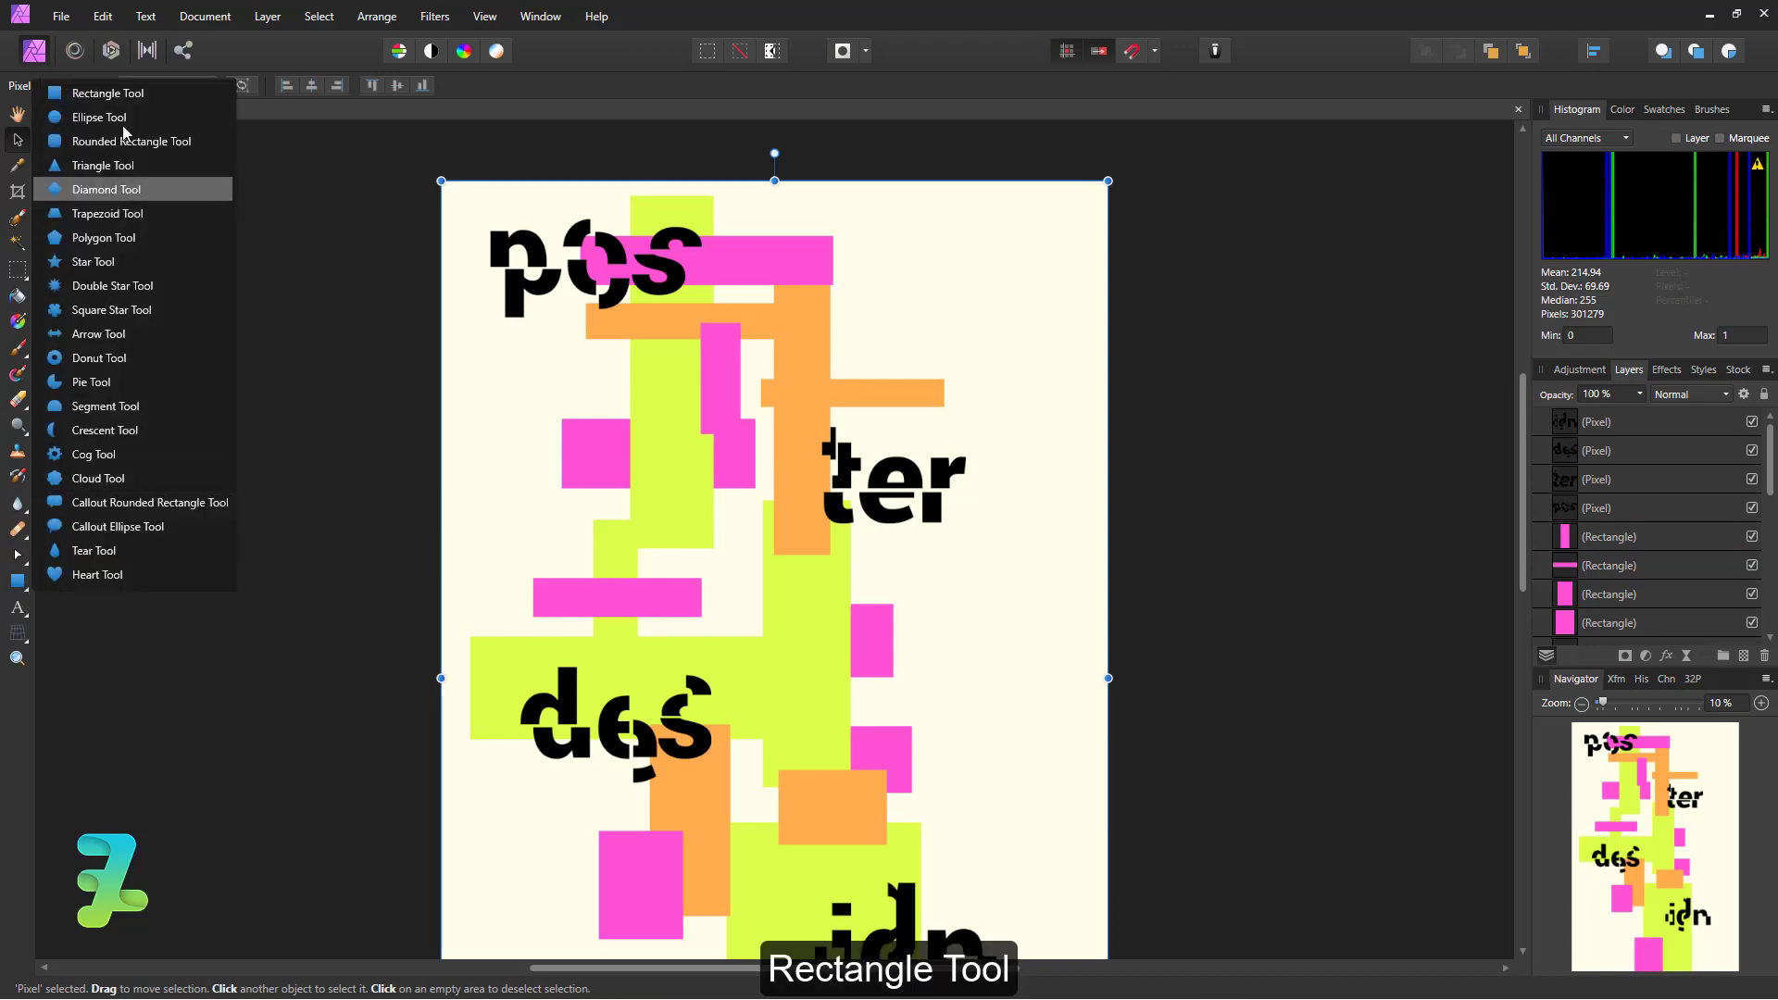
{"action": "left_click", "coordinate": [95, 100]}
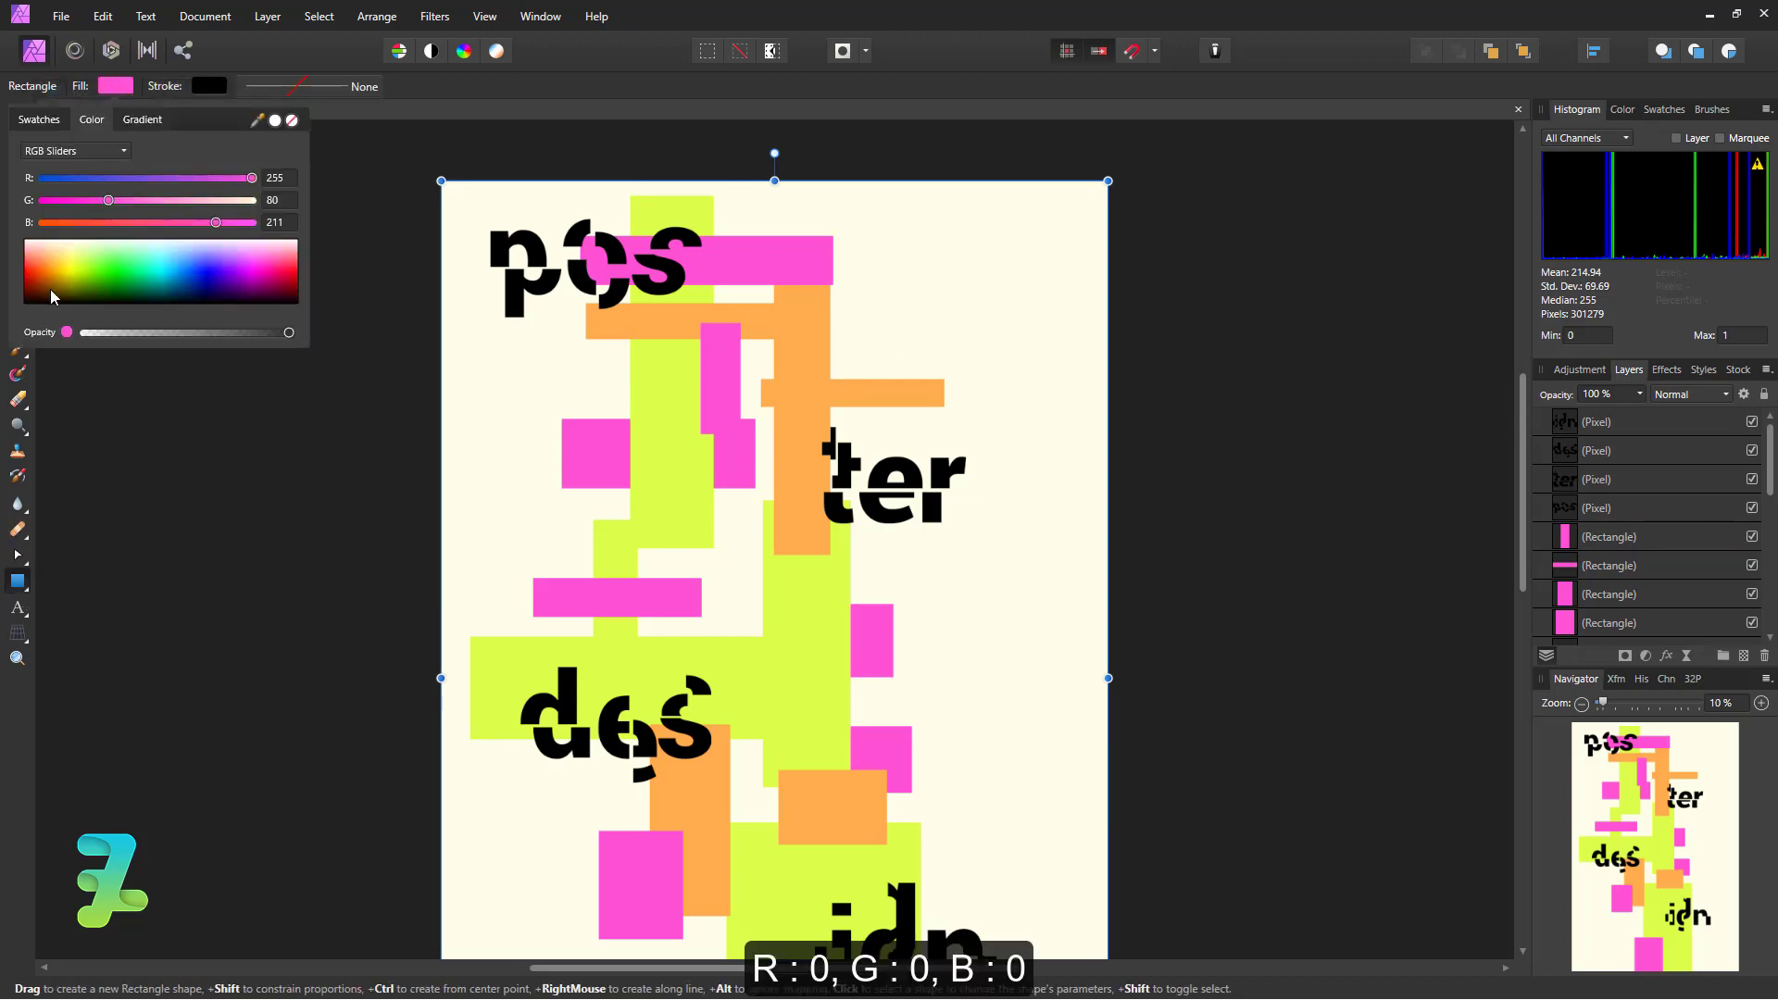
{"action": "mouse_move", "coordinate": [217, 223]}
{"action": "left_mouse_down"}
{"action": "mouse_move", "coordinate": [41, 223]}
{"action": "mouse_move", "coordinate": [41, 200]}
{"action": "left_mouse_up"}
{"action": "left_click_drag", "start_coordinate": [252, 178], "coordinate": [40, 178]}
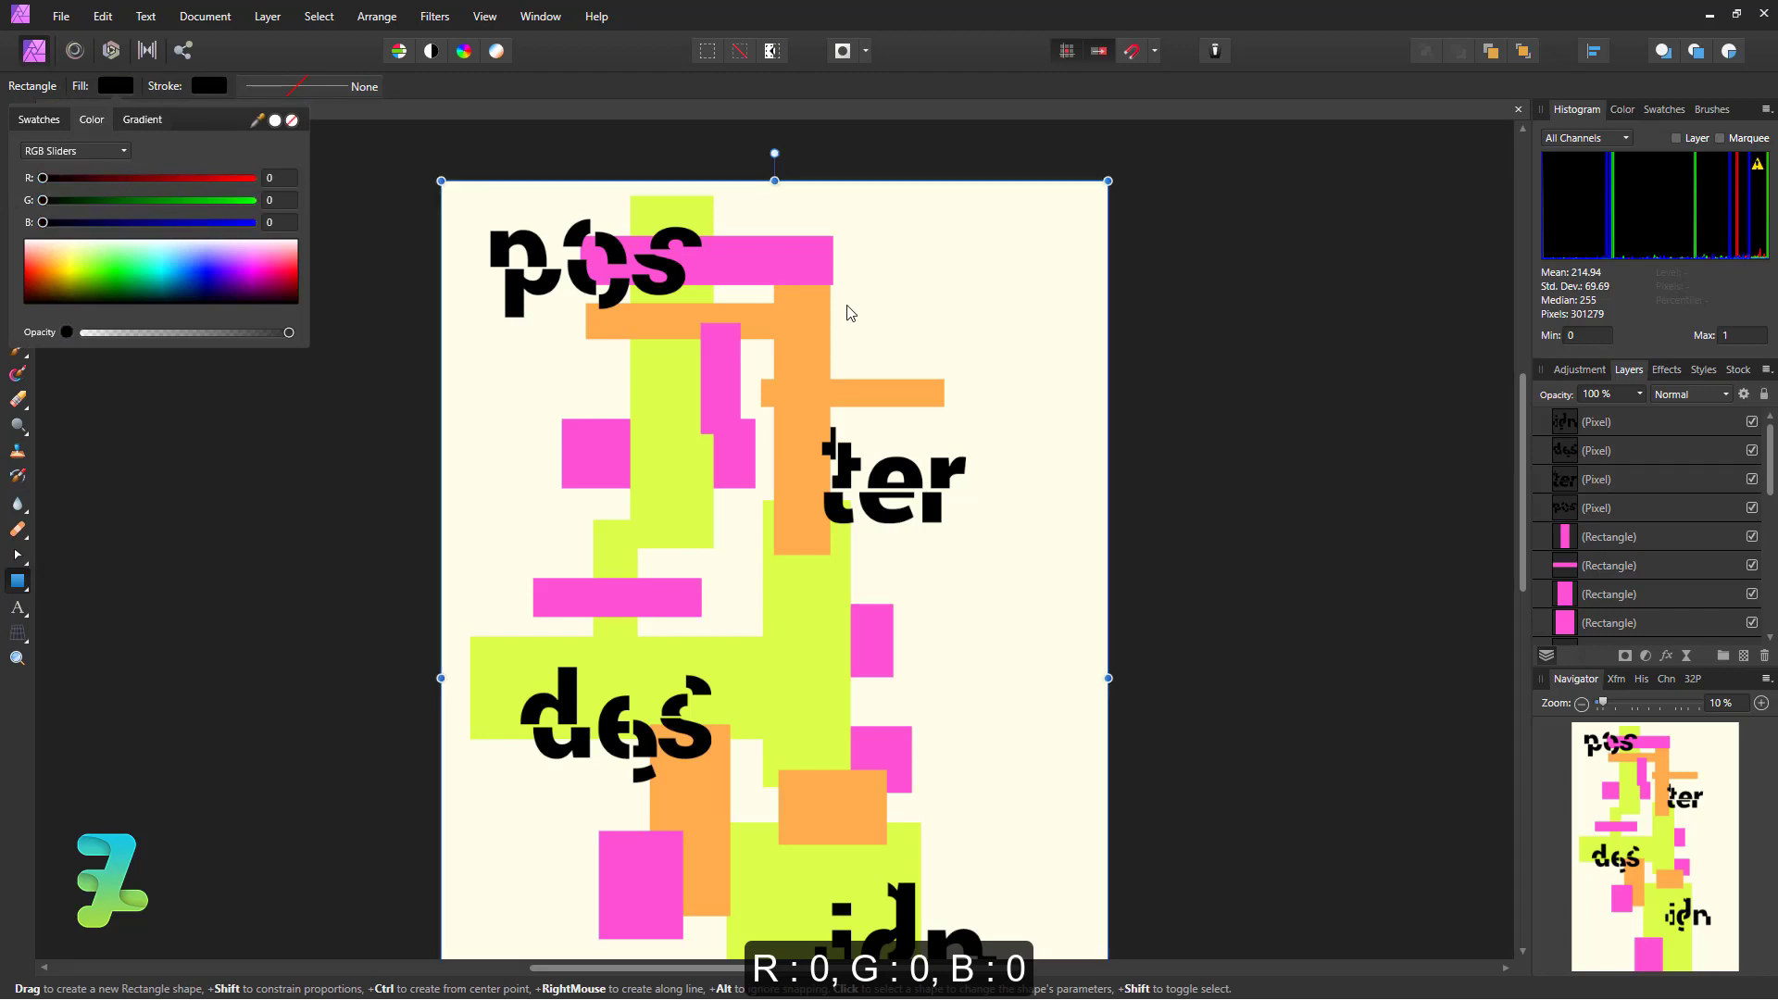
{"action": "left_click", "coordinate": [17, 580]}
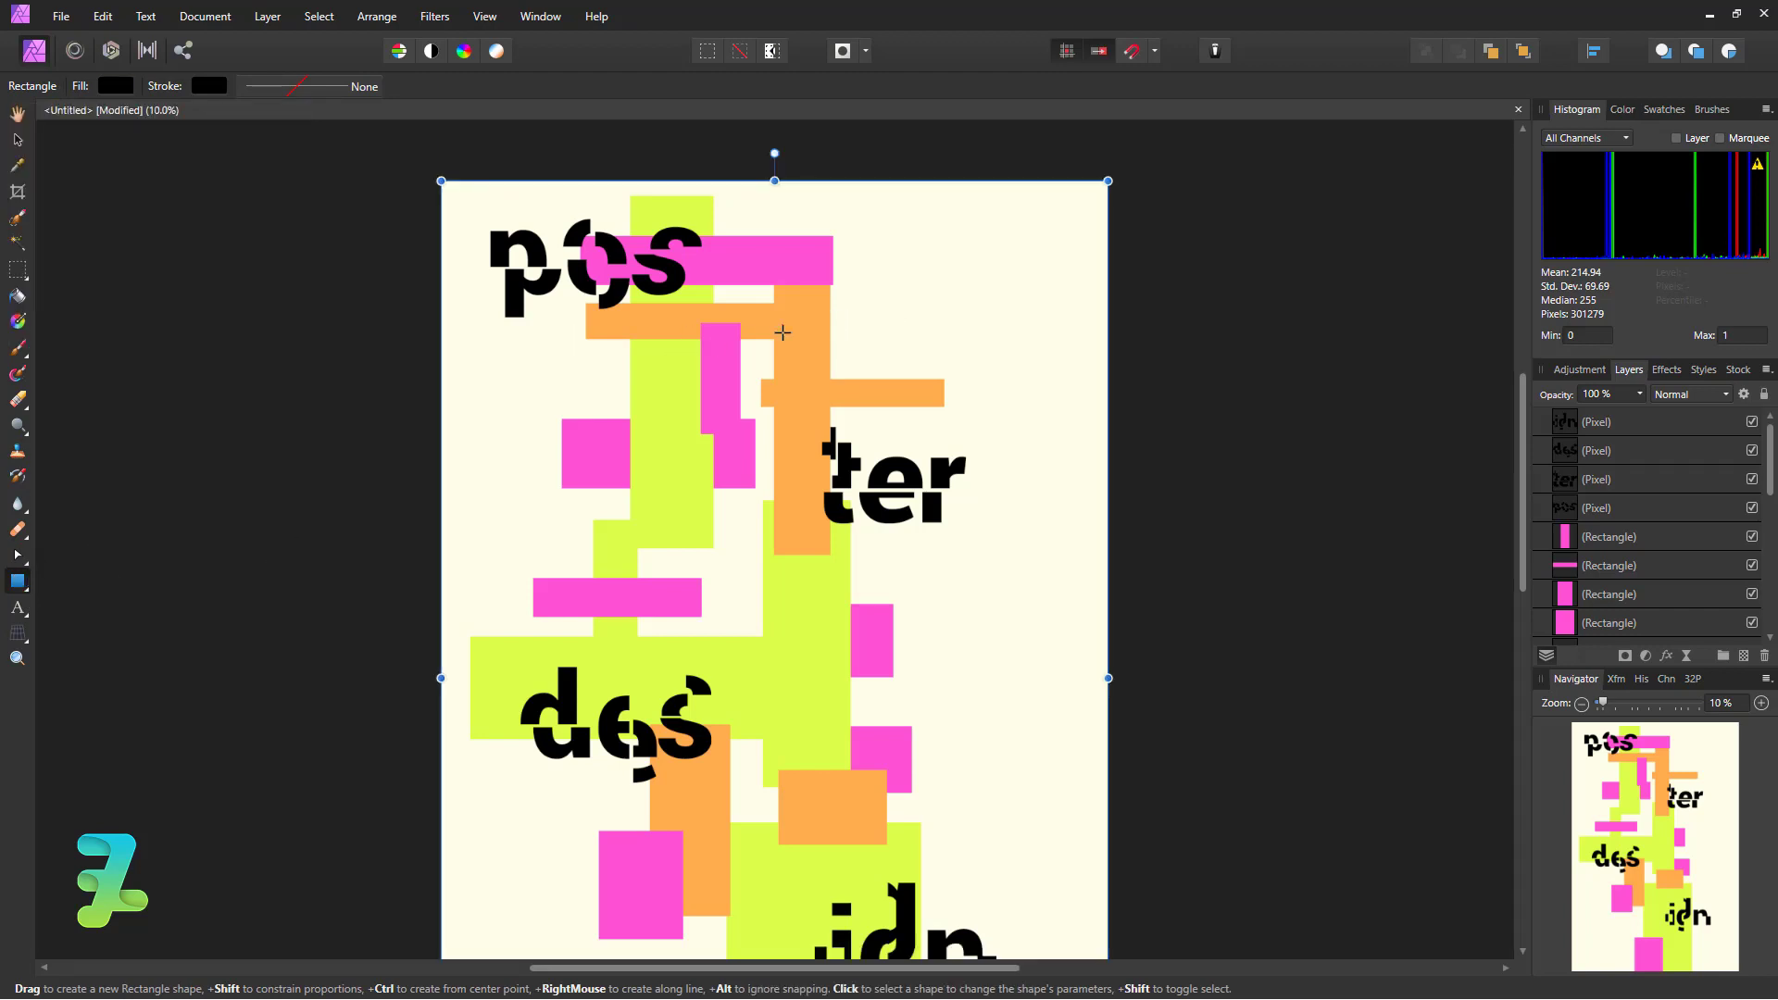
- Draw a thin black bar right of pos, layer it beneath the lettering, and shift it slightly left
{"action": "left_click_drag", "start_coordinate": [805, 305], "coordinate": [1059, 337]}
{"action": "scroll", "coordinate": [1367, 498], "scroll_direction": "down", "scroll_amount": 4}
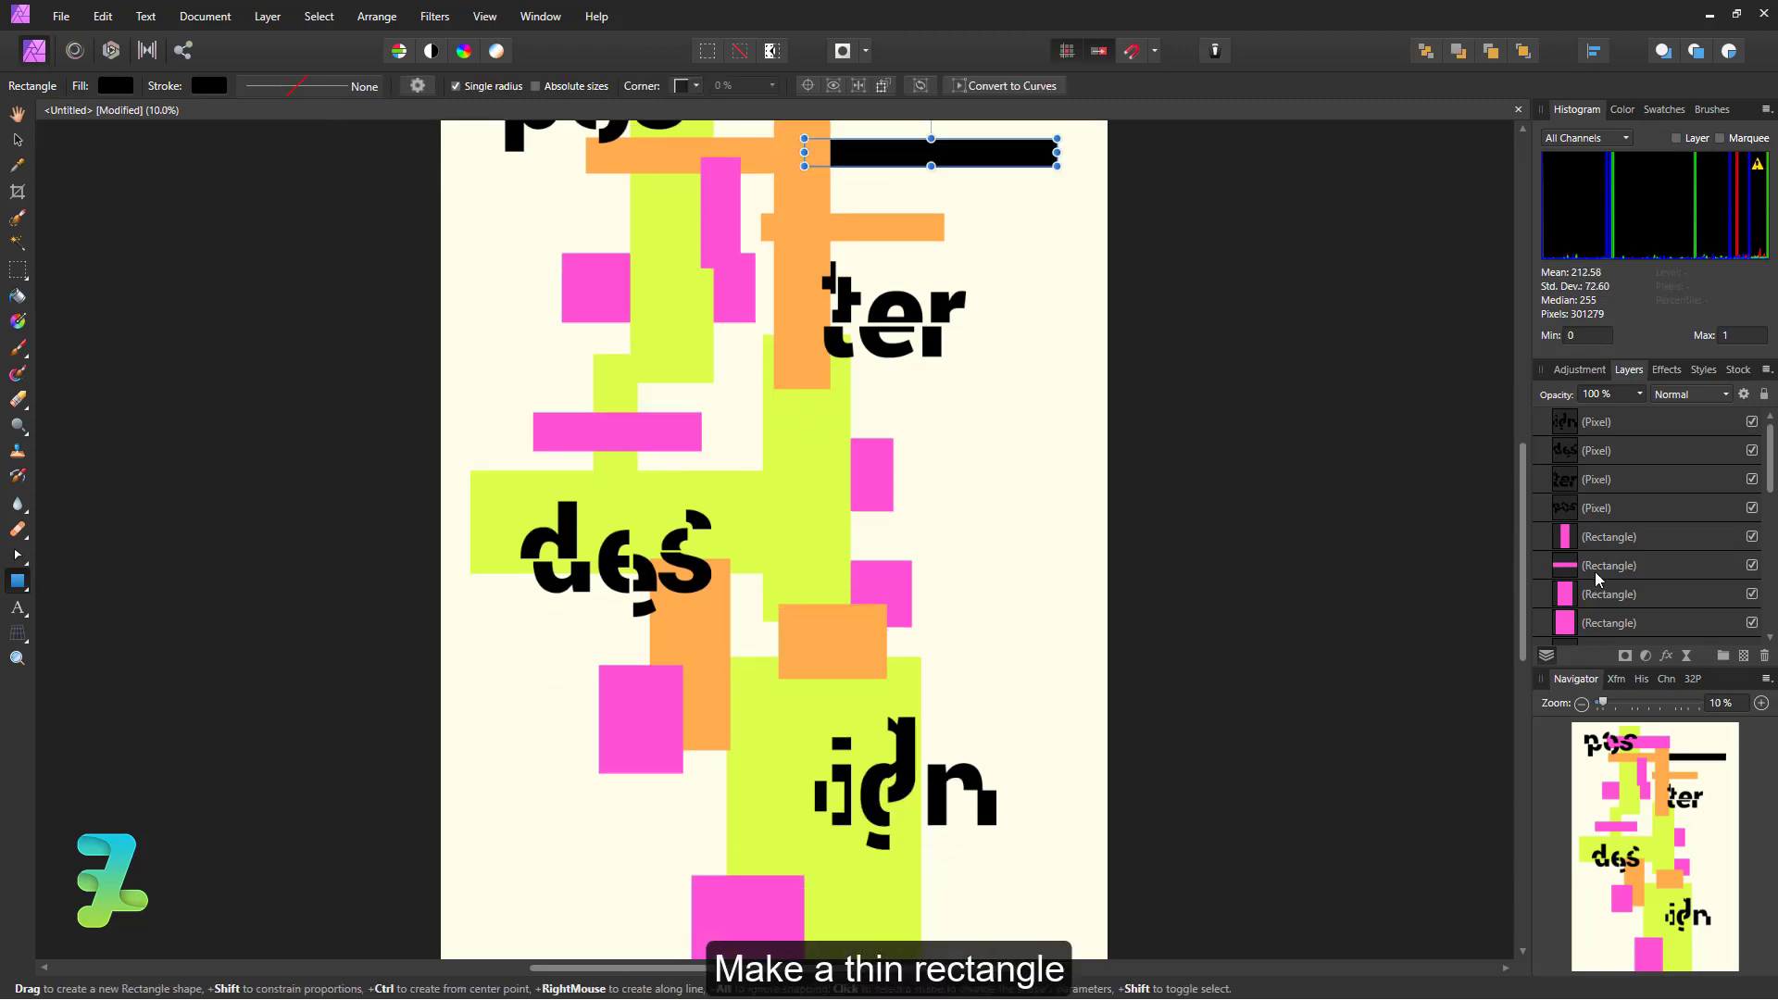
{"action": "scroll", "coordinate": [1638, 591], "scroll_direction": "down", "scroll_amount": 3}
{"action": "left_click_drag", "start_coordinate": [1575, 630], "coordinate": [1593, 311]}
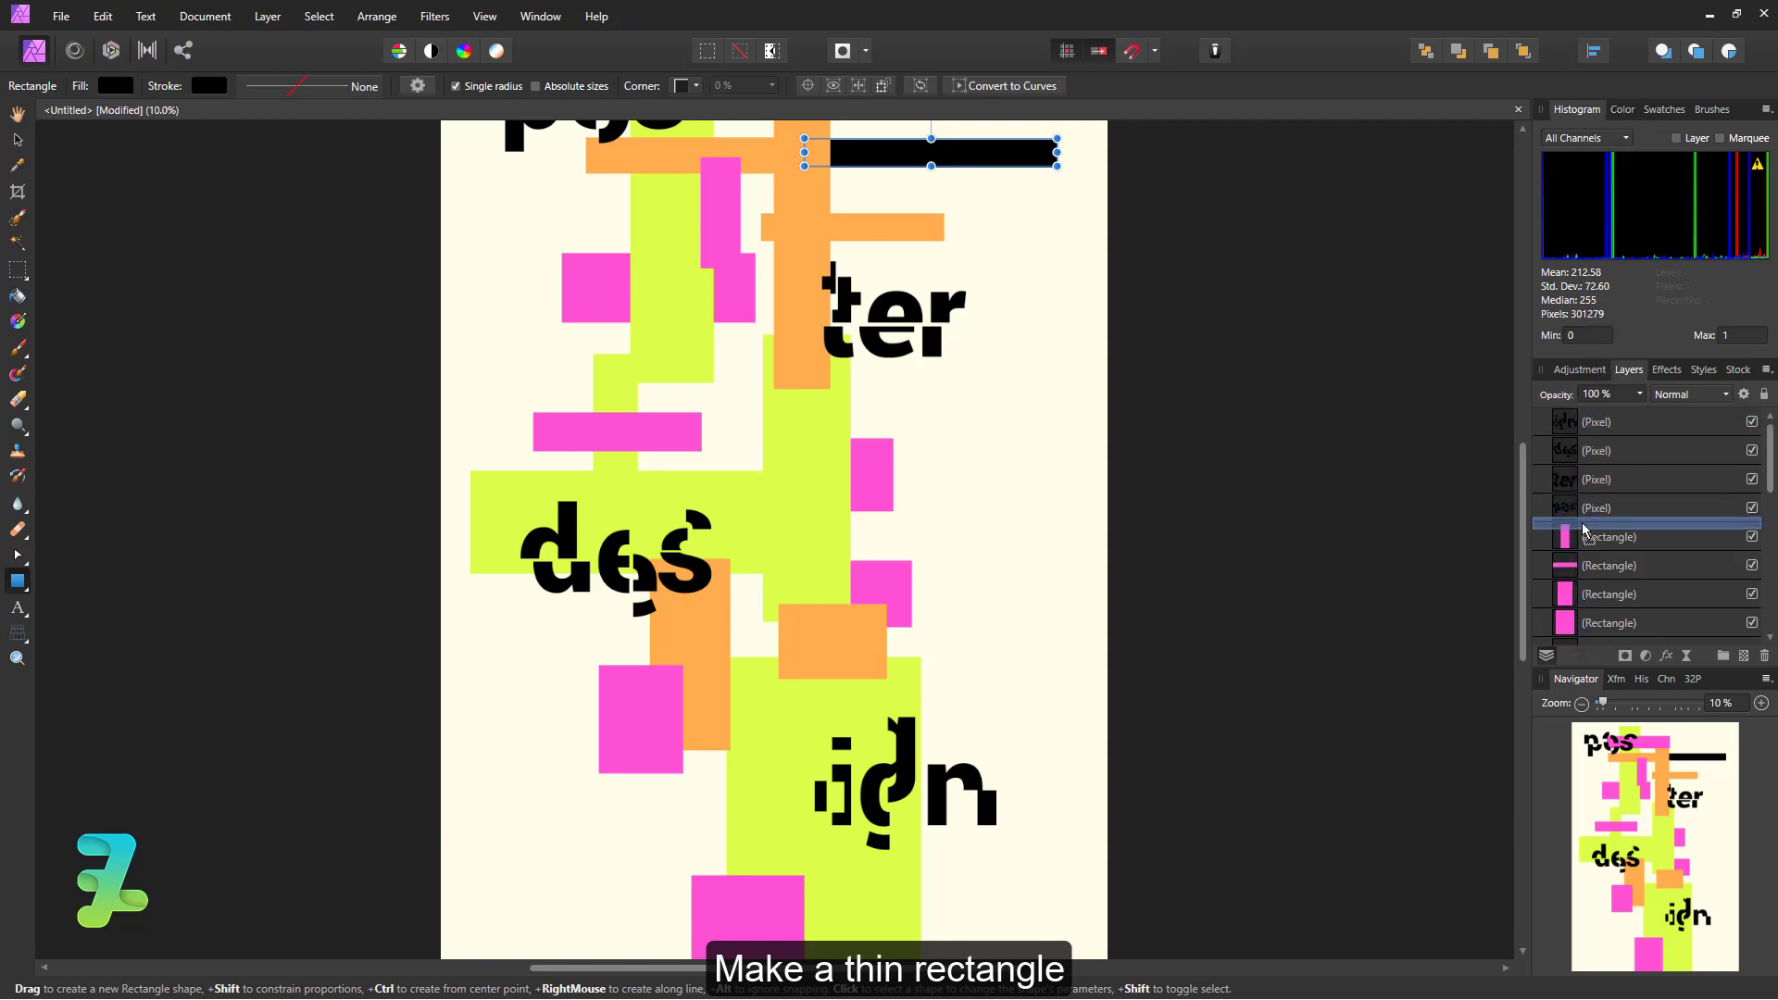
{"action": "left_click_drag", "start_coordinate": [1593, 310], "coordinate": [1591, 526]}
{"action": "scroll", "coordinate": [1019, 270], "scroll_direction": "up", "scroll_amount": 3}
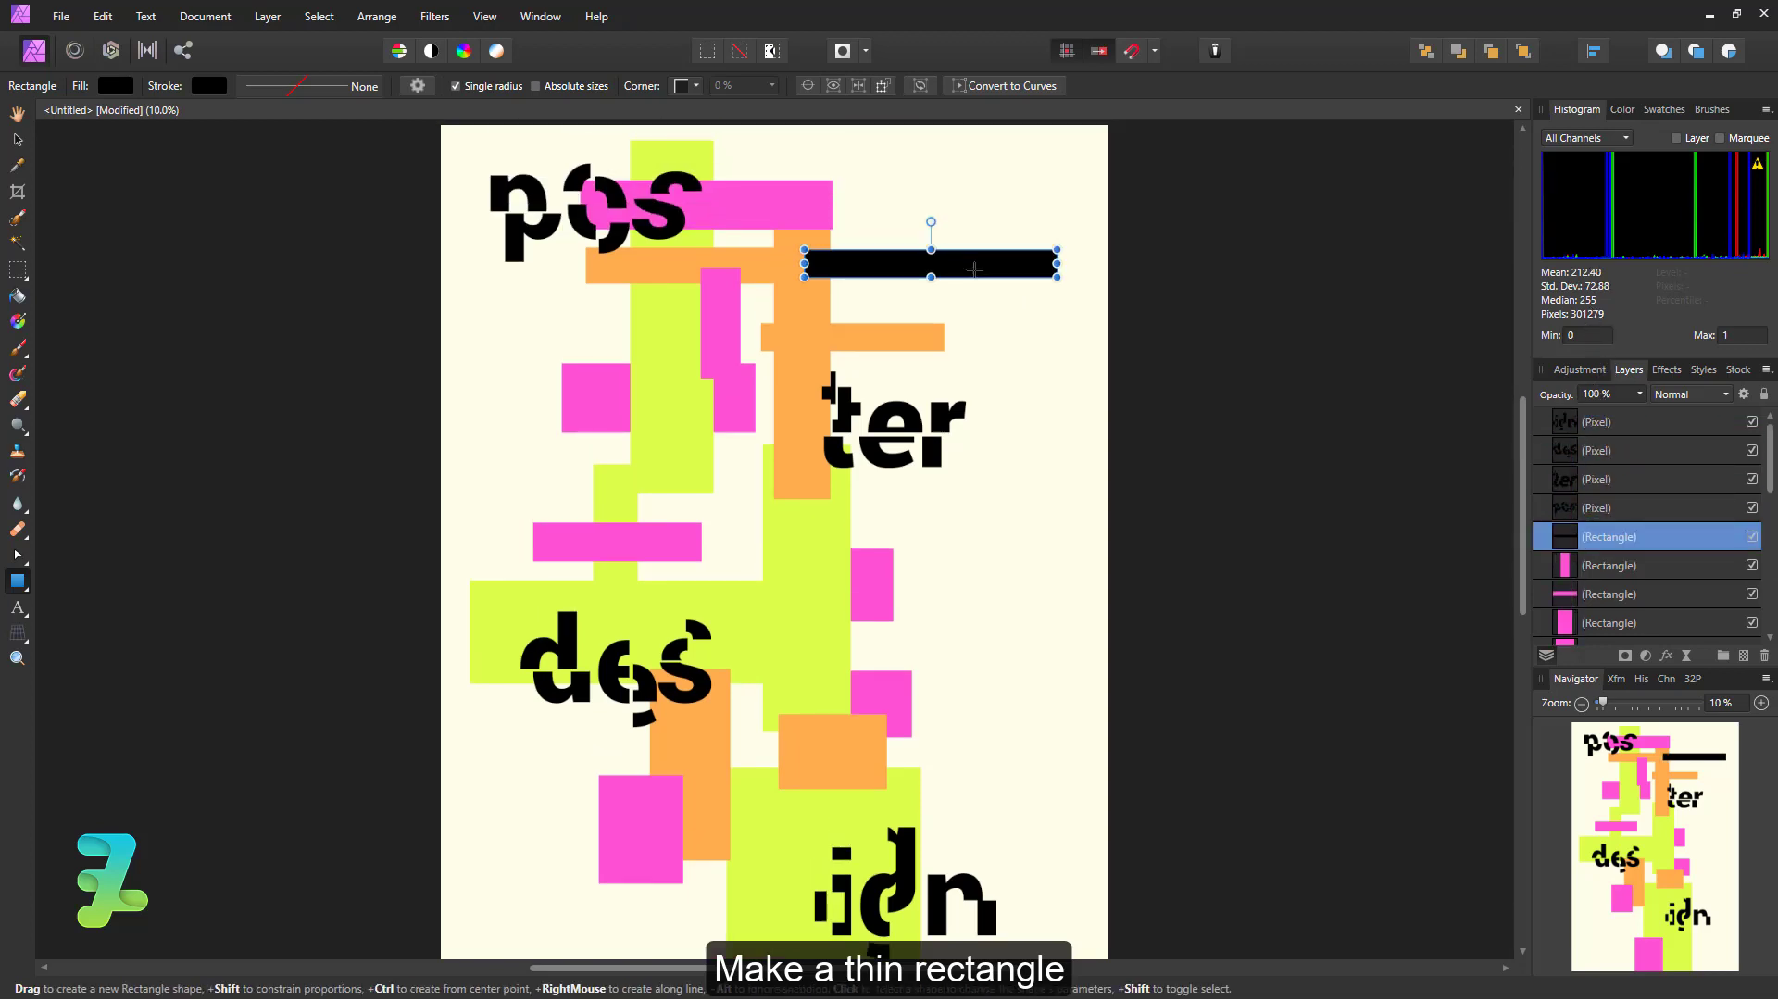
{"action": "left_click", "coordinate": [17, 140]}
{"action": "left_click_drag", "start_coordinate": [875, 271], "coordinate": [850, 270]}
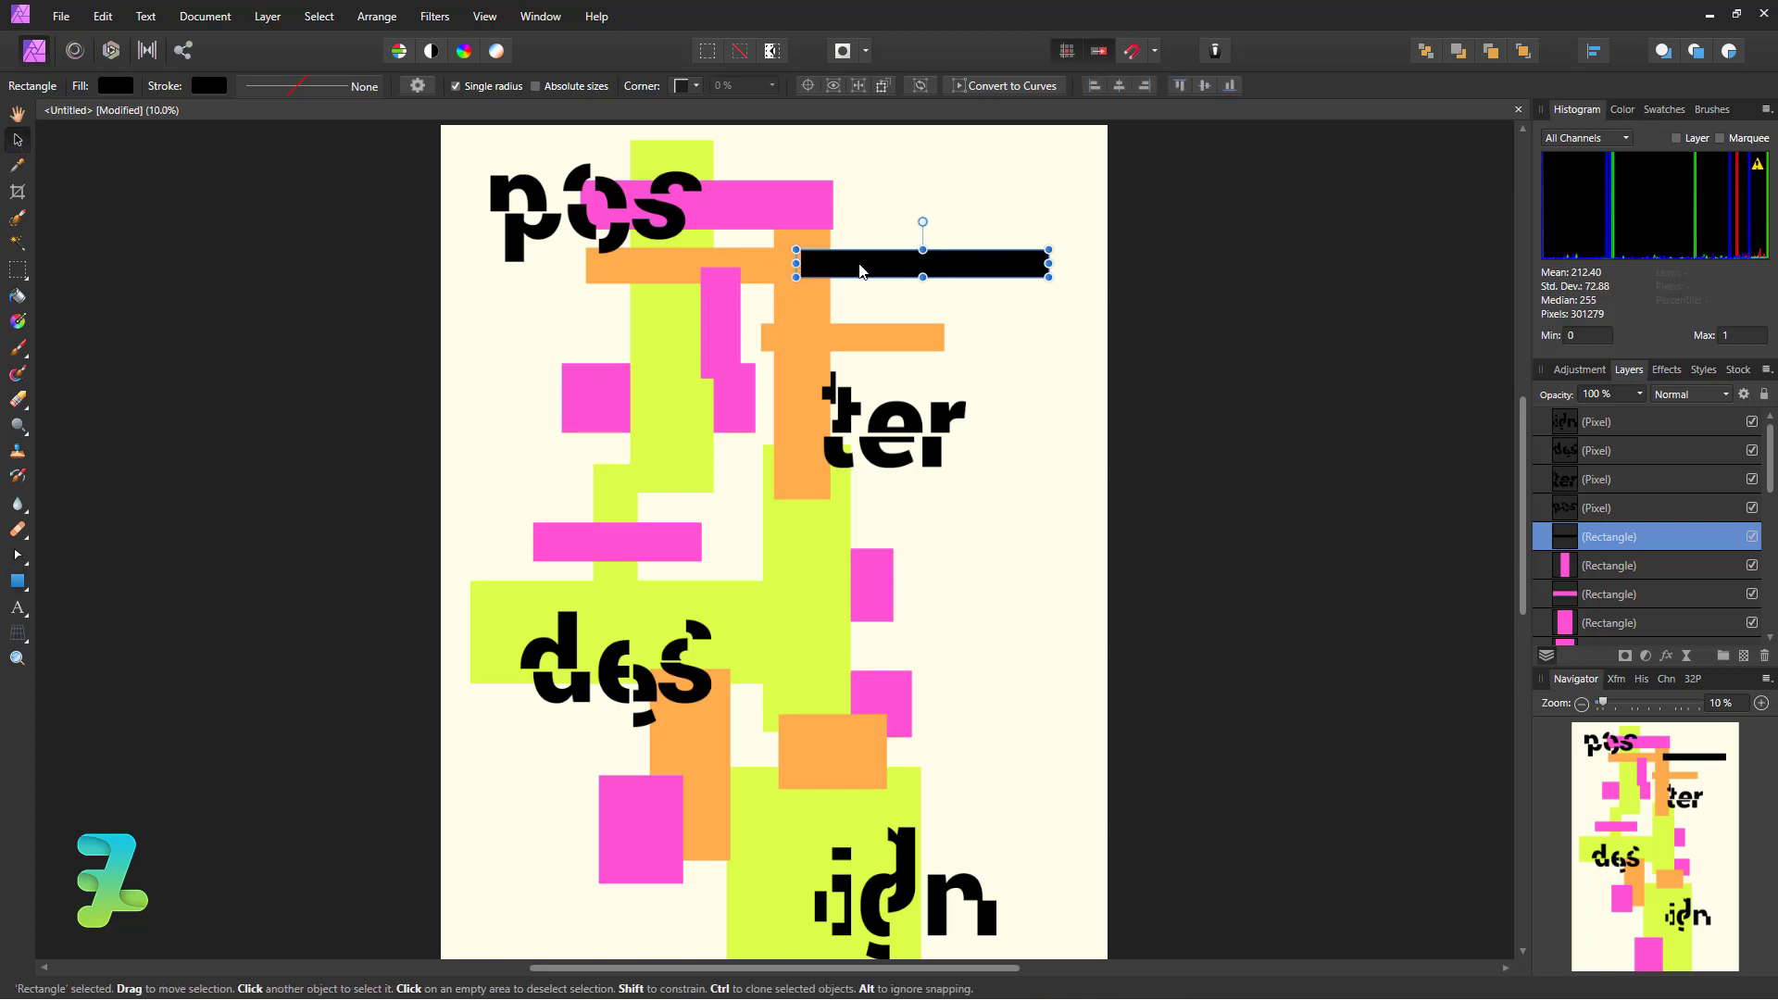
- Add white 20 pt artistic text reading youtube.com/erart
{"action": "left_click", "coordinate": [16, 609]}
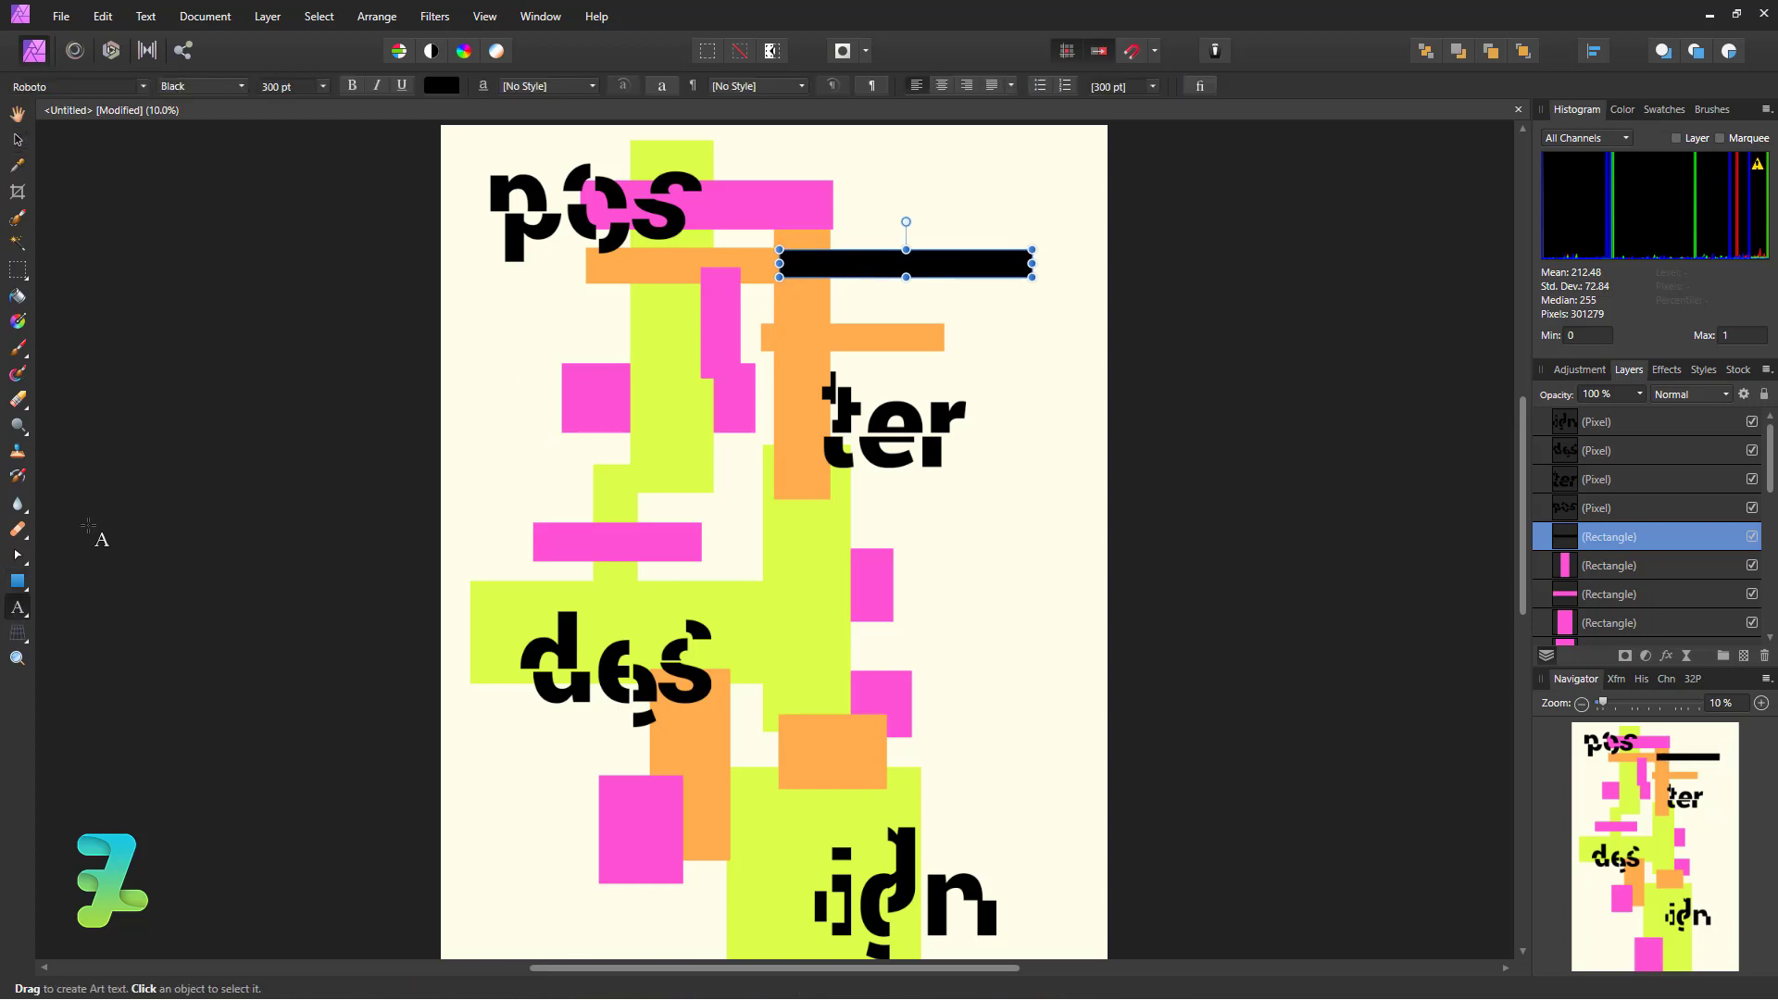
{"action": "left_click", "coordinate": [323, 86]}
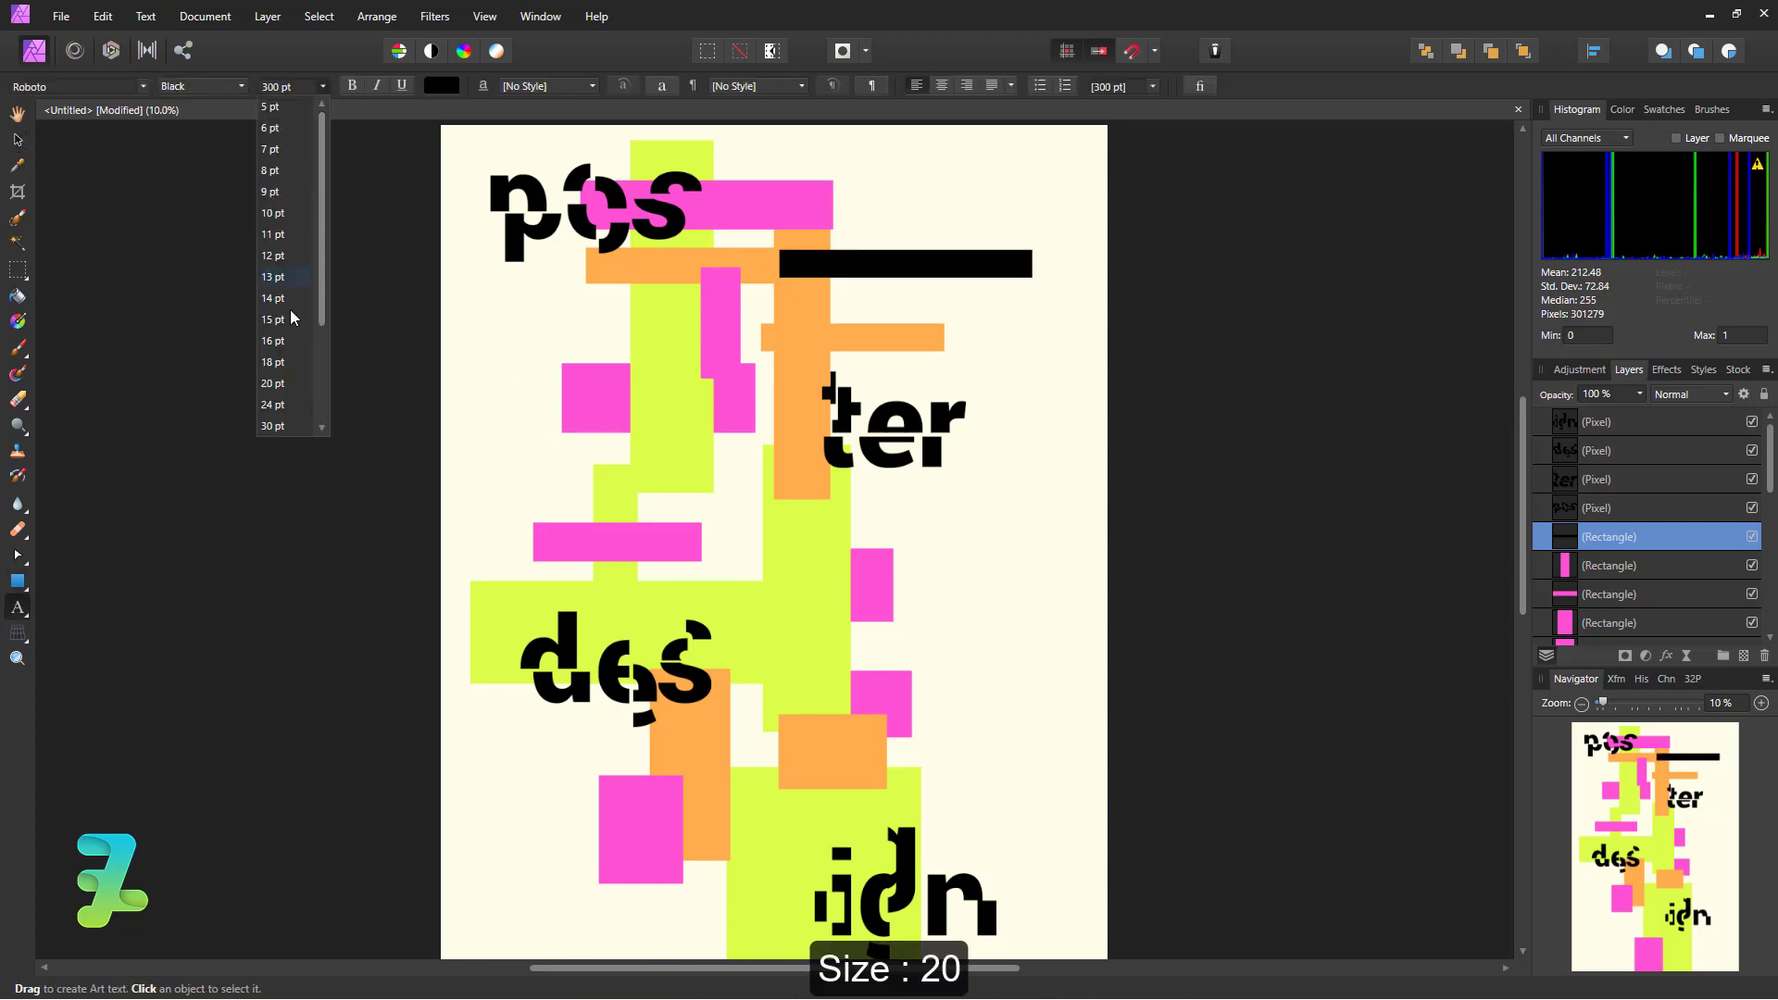
{"action": "left_click", "coordinate": [281, 390]}
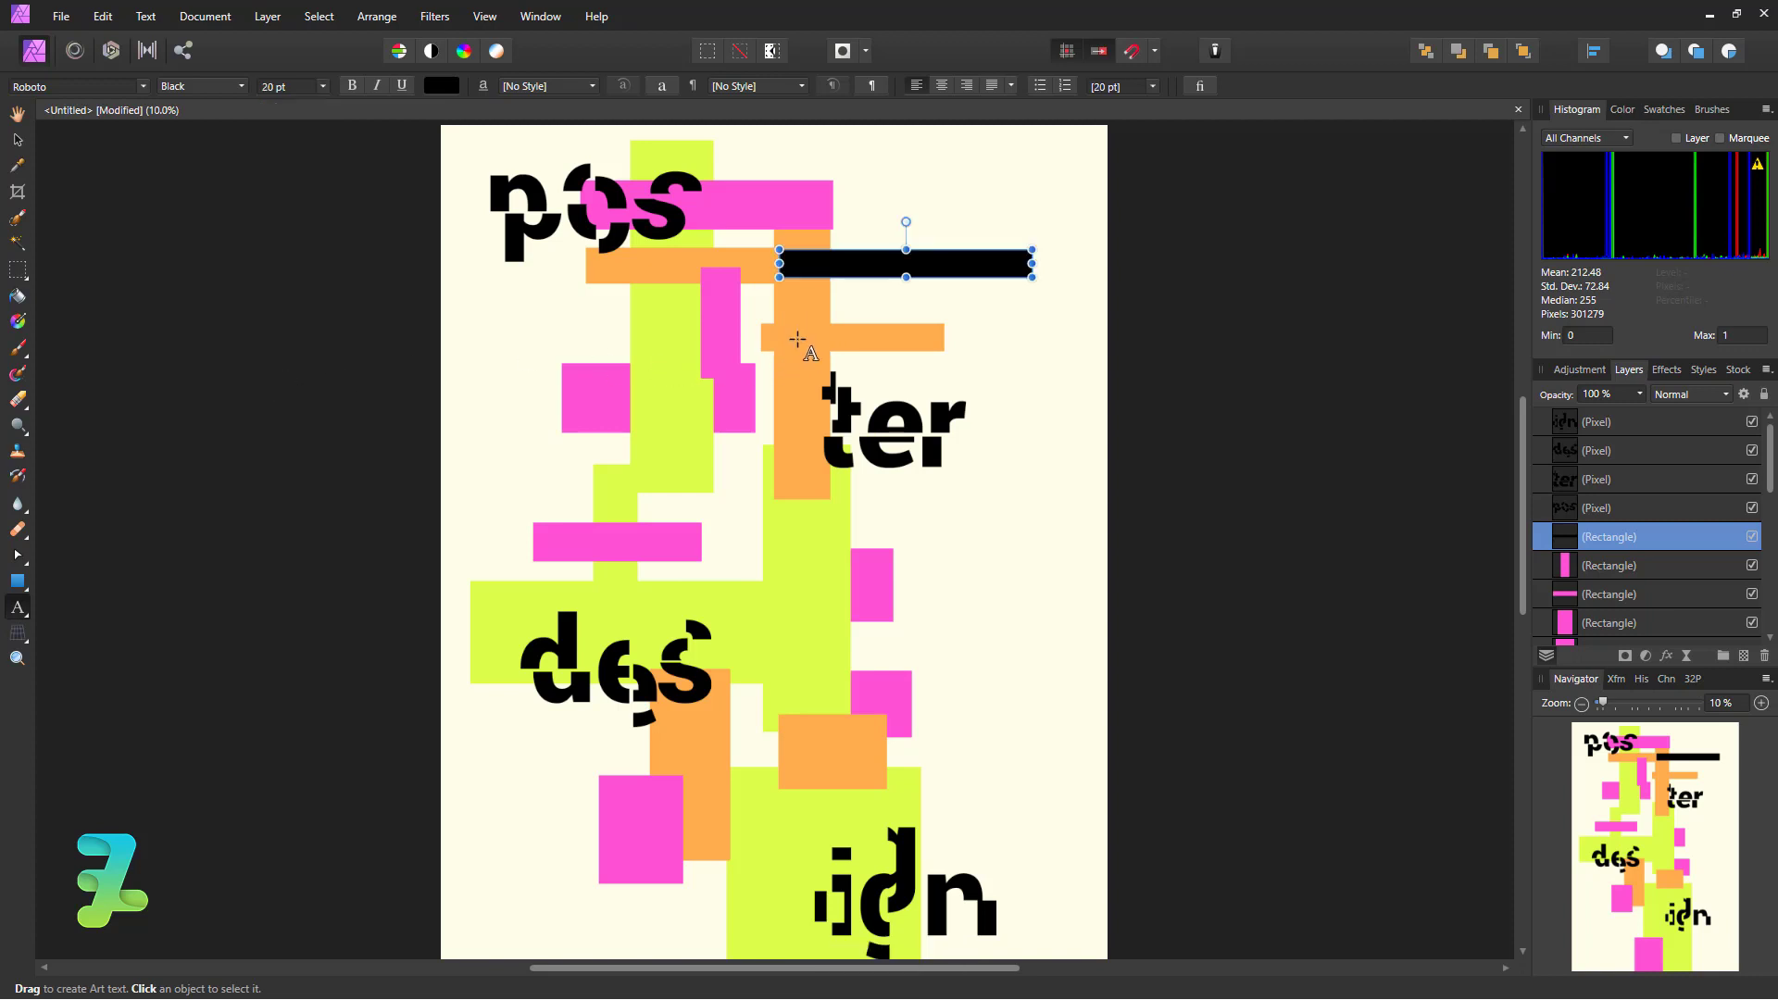
{"action": "left_click", "coordinate": [872, 335]}
{"action": "type", "text": "youtube.com/erart"}
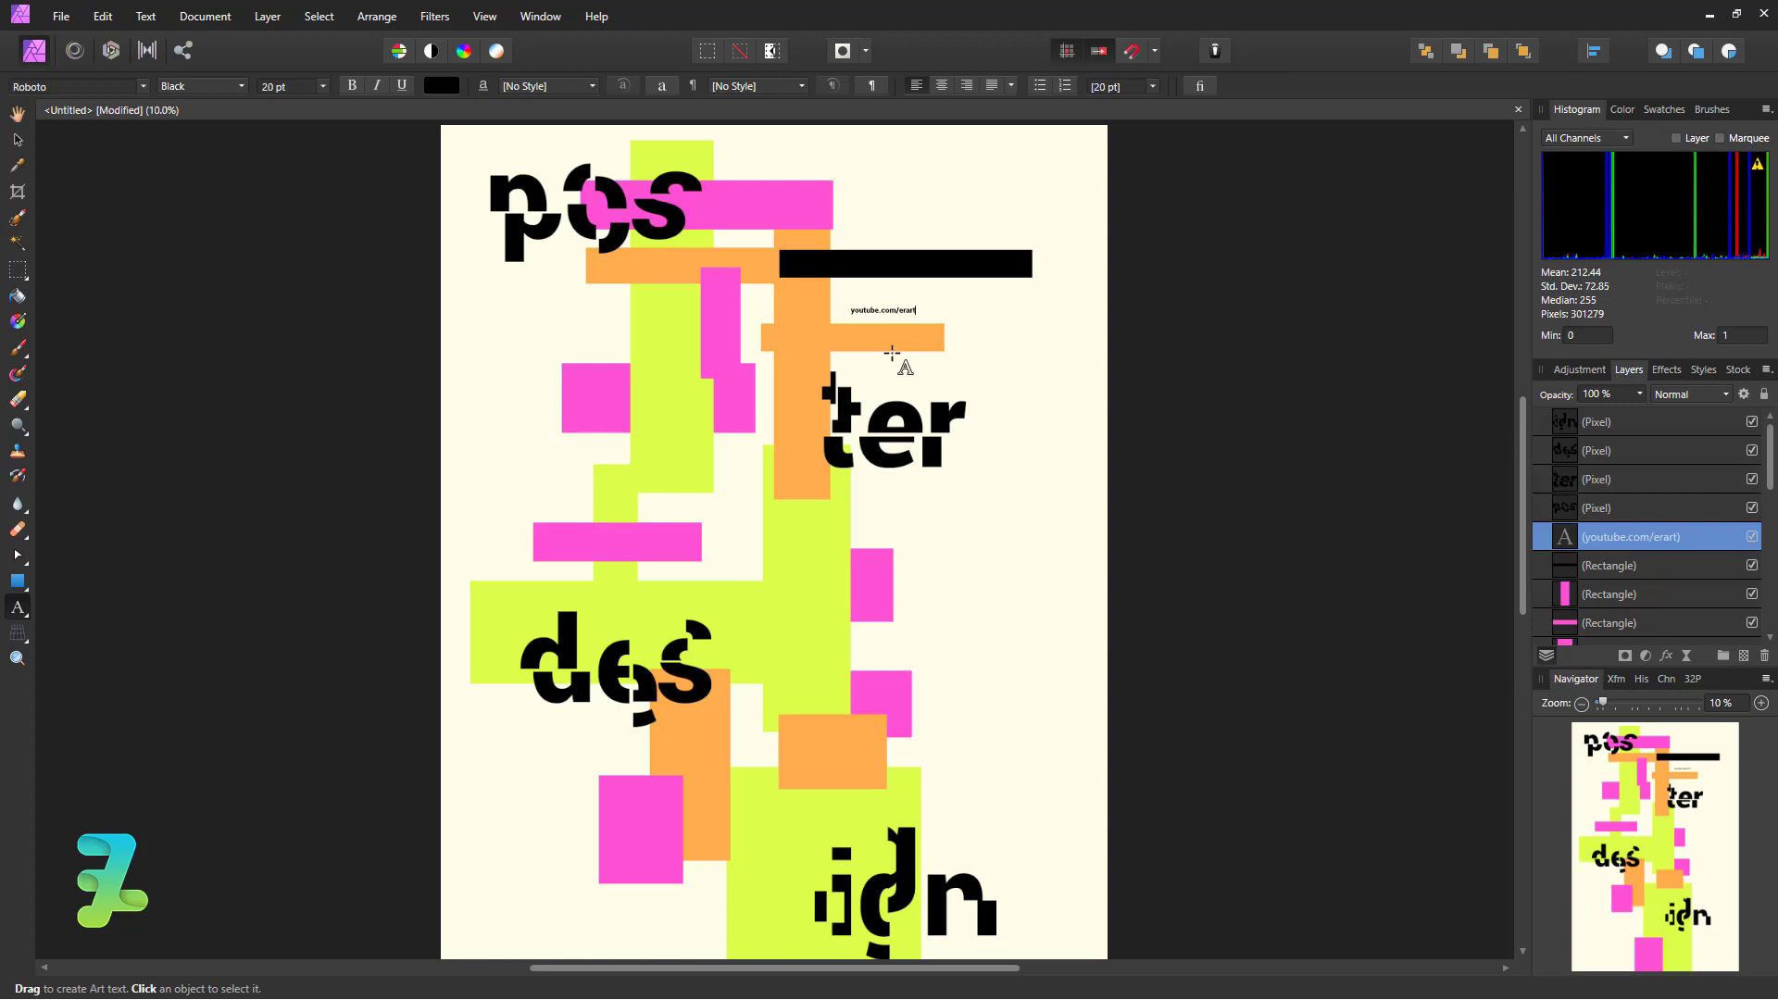
{"action": "key", "text": "ctrl+a"}
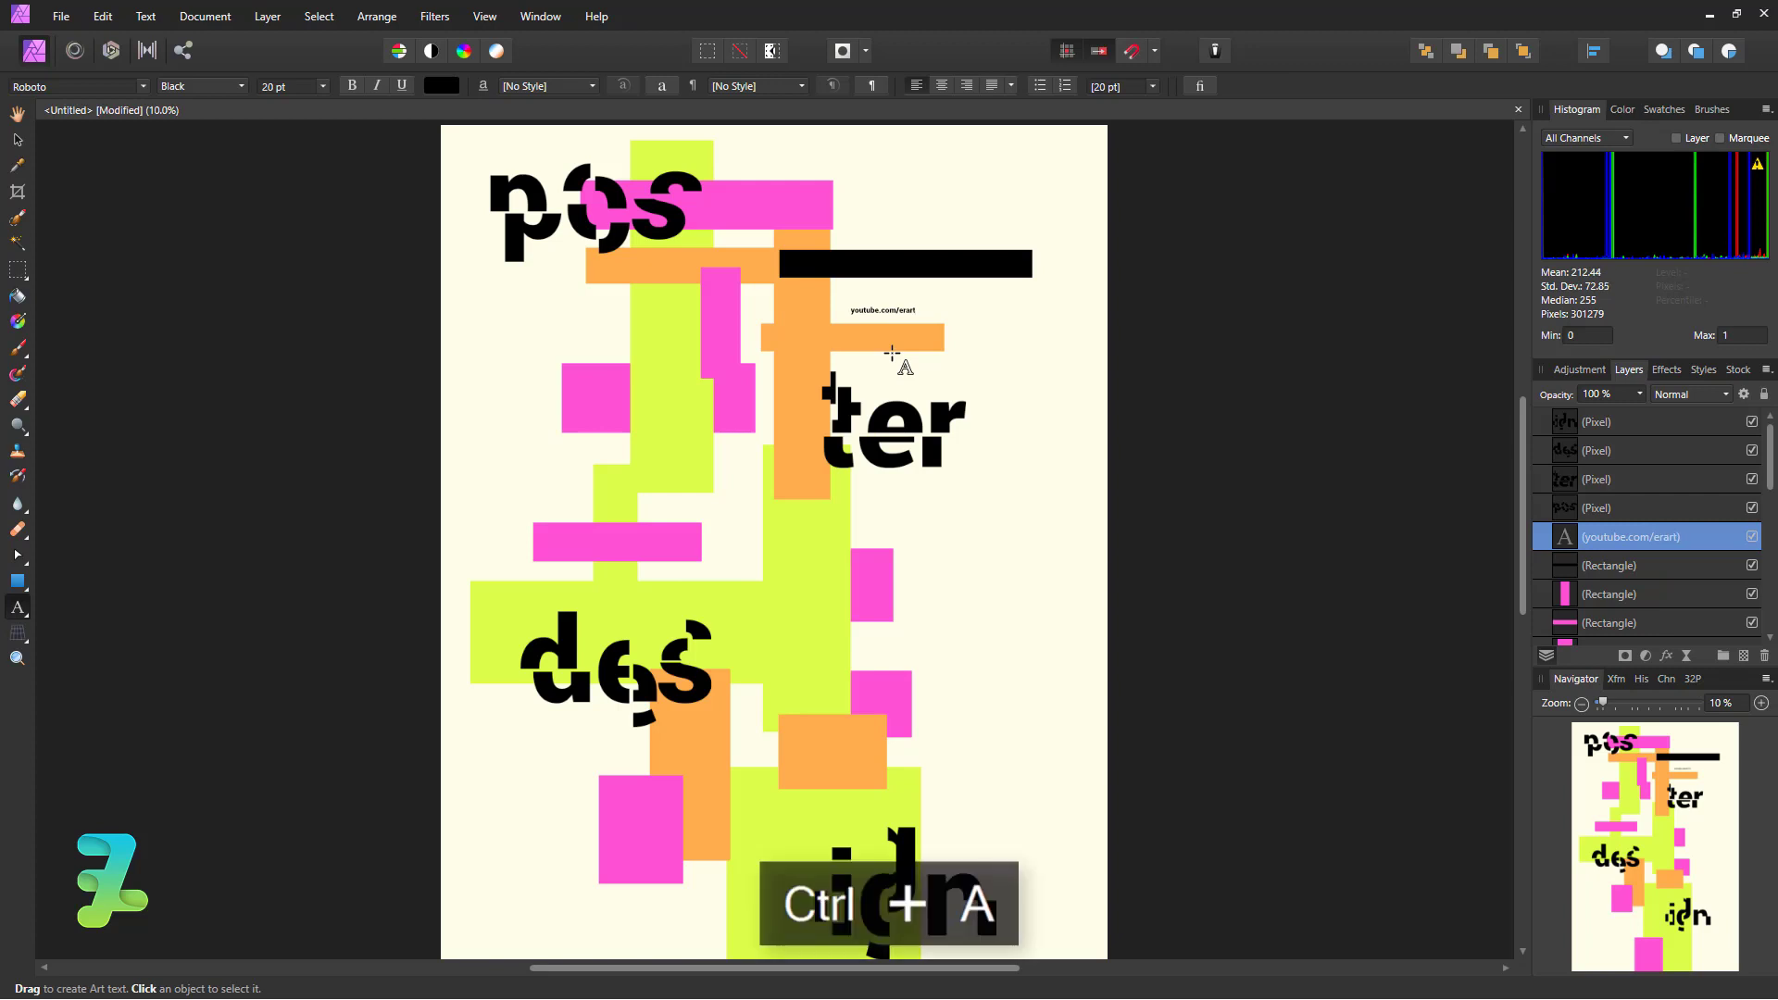
{"action": "left_click", "coordinate": [441, 82]}
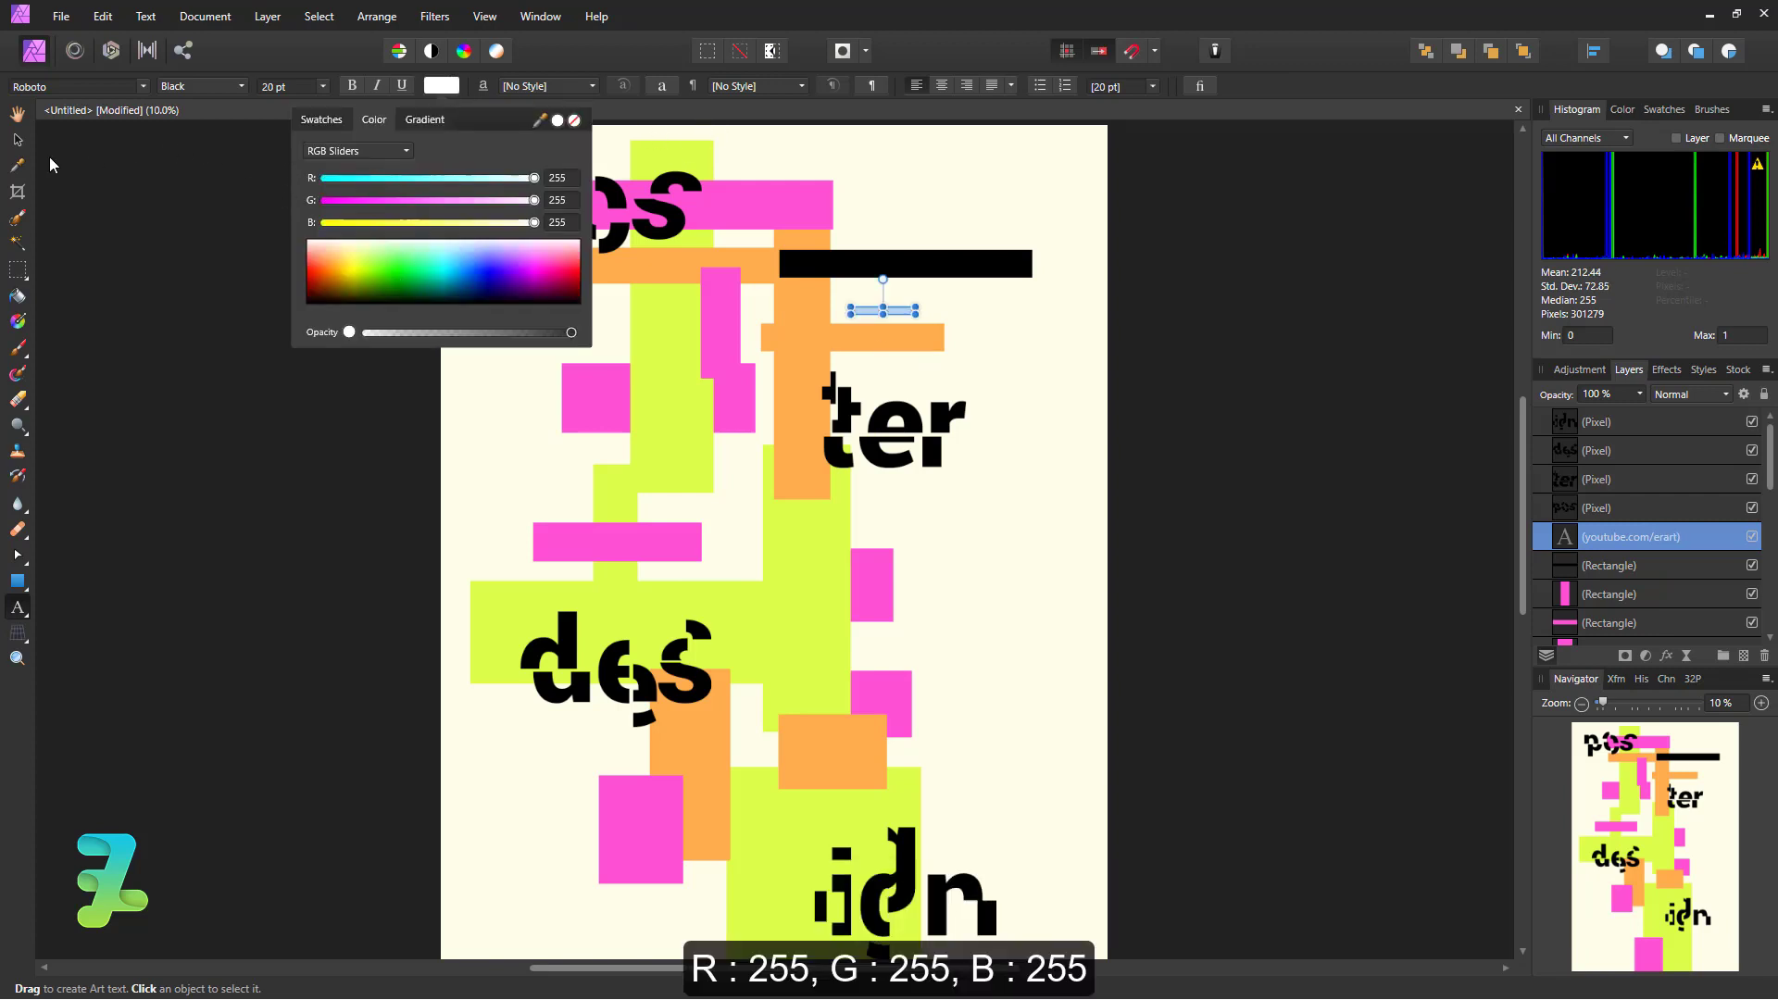
{"action": "key", "text": "Escape"}
- Move the URL text onto the black bar and stretch it wider across it
{"action": "left_click_drag", "start_coordinate": [871, 318], "coordinate": [810, 268]}
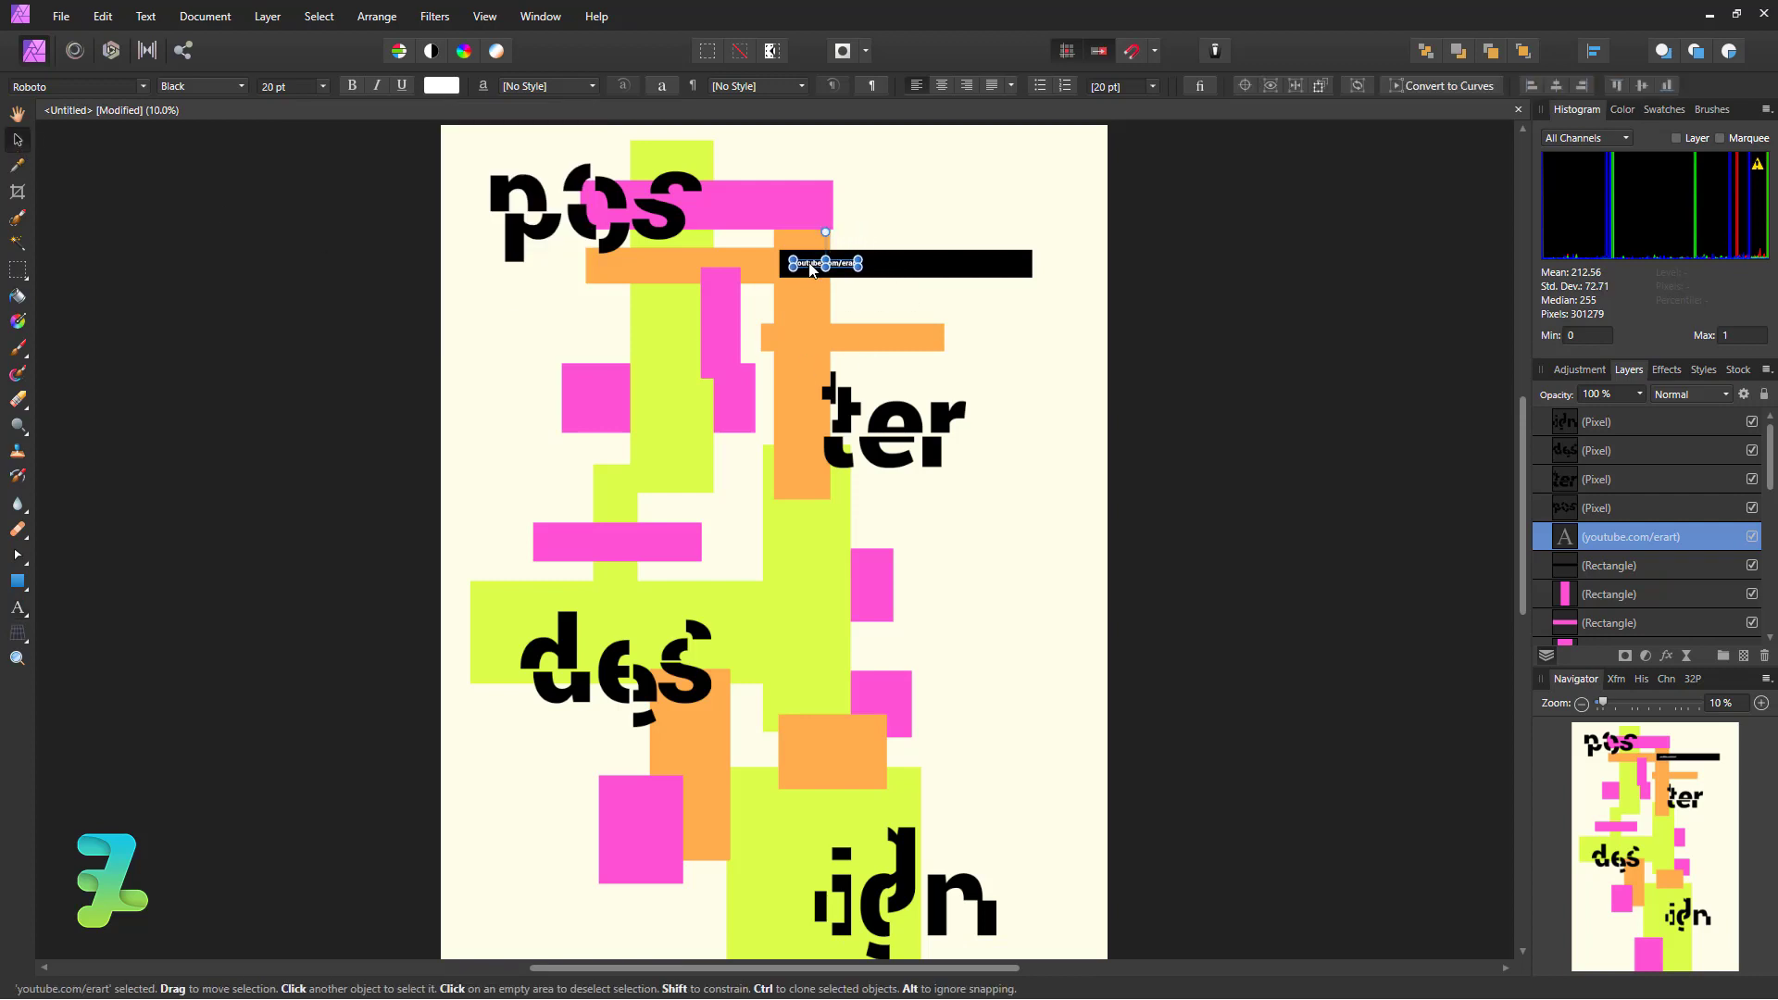
{"action": "left_click_drag", "start_coordinate": [858, 264], "coordinate": [968, 266]}
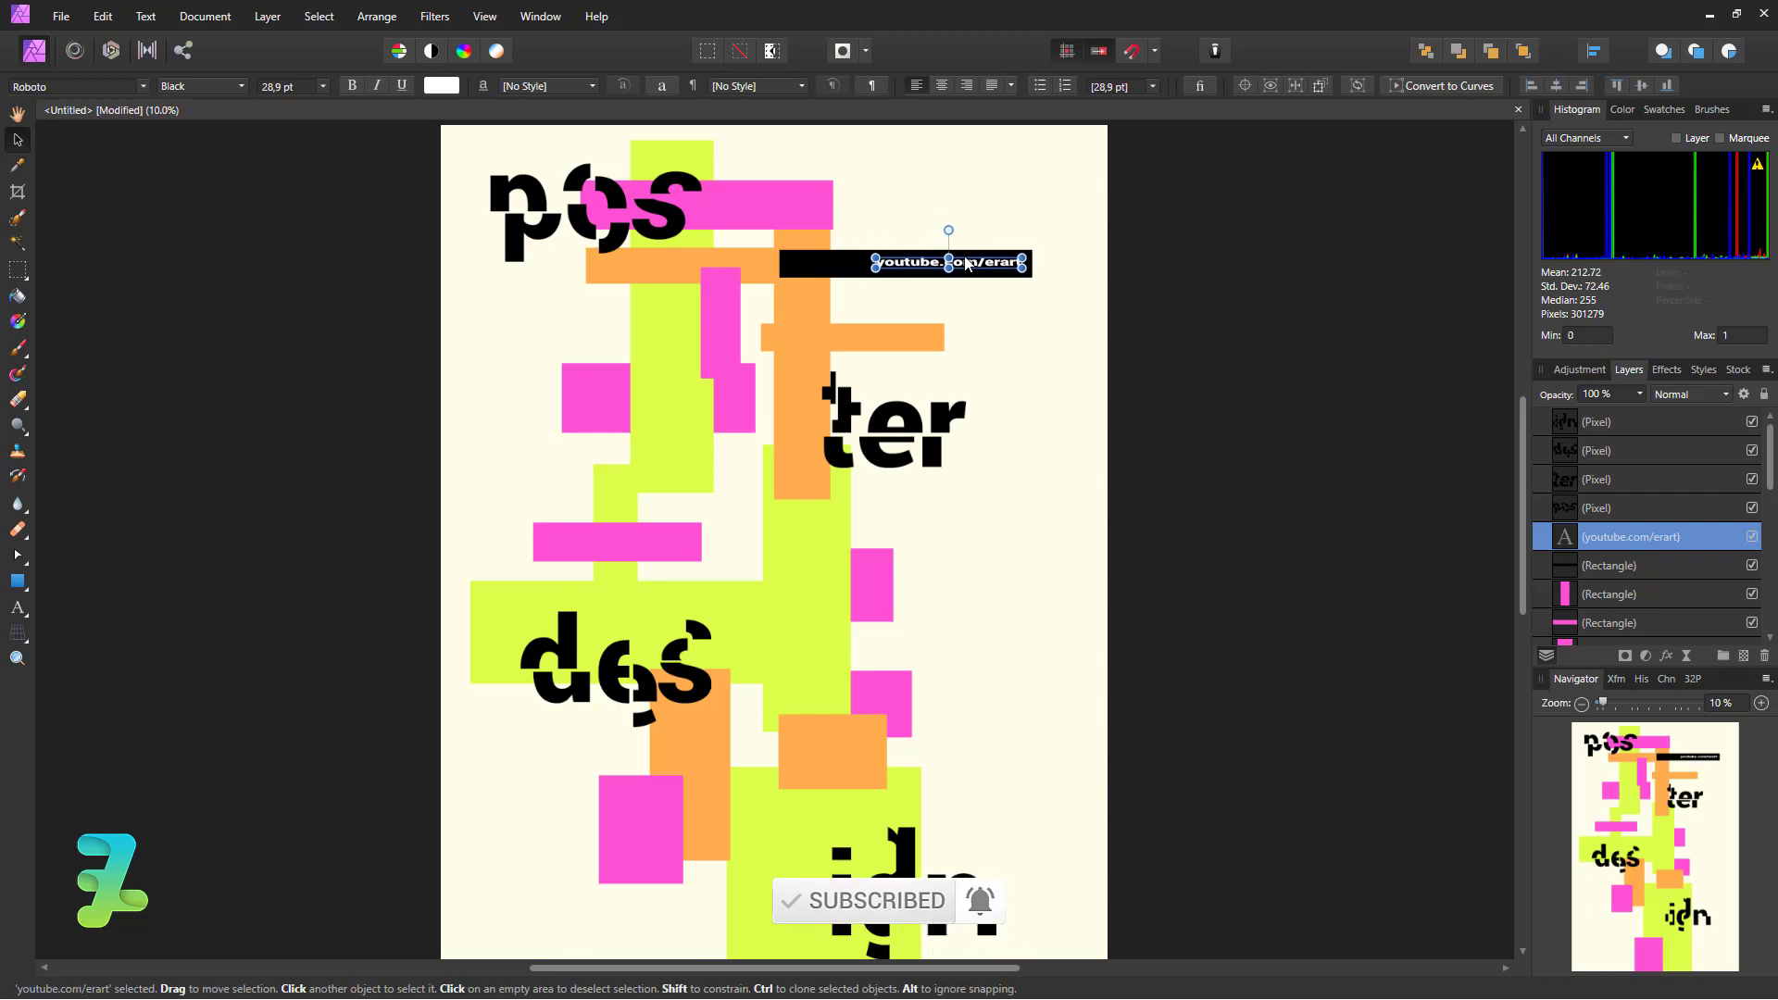
{"action": "left_click", "coordinate": [1333, 385]}
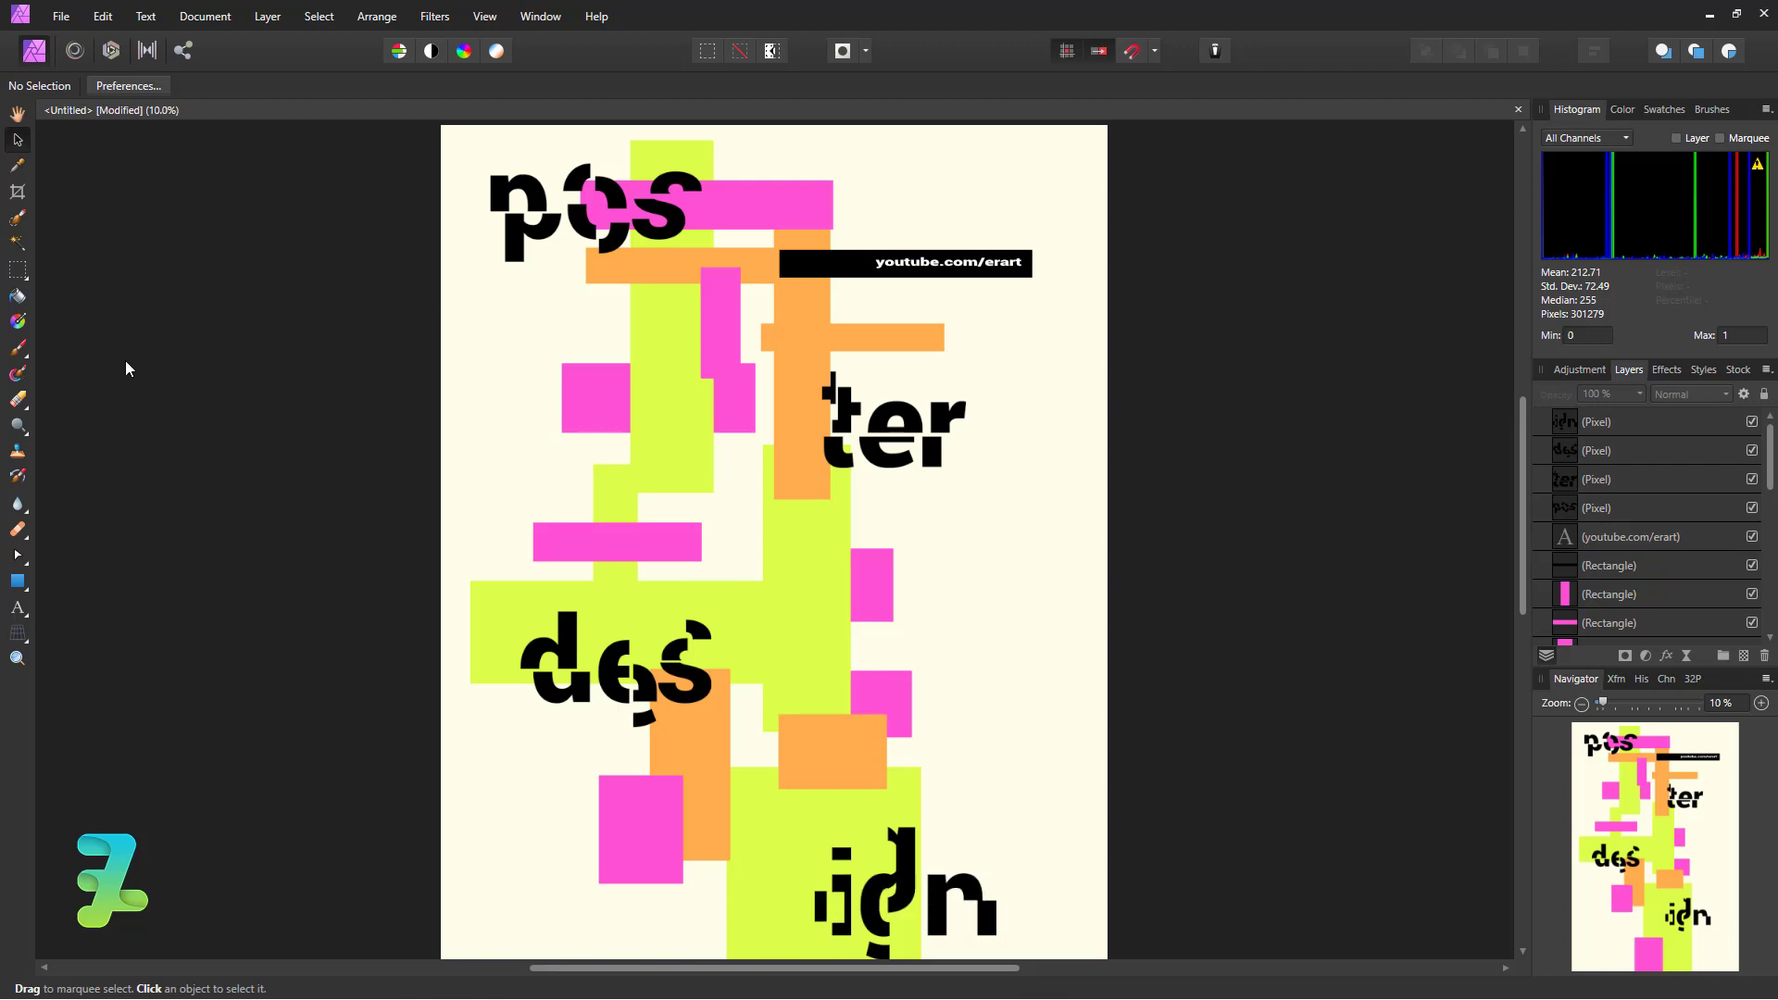
- Draw a second thin black bar below ter
{"action": "left_click", "coordinate": [18, 581]}
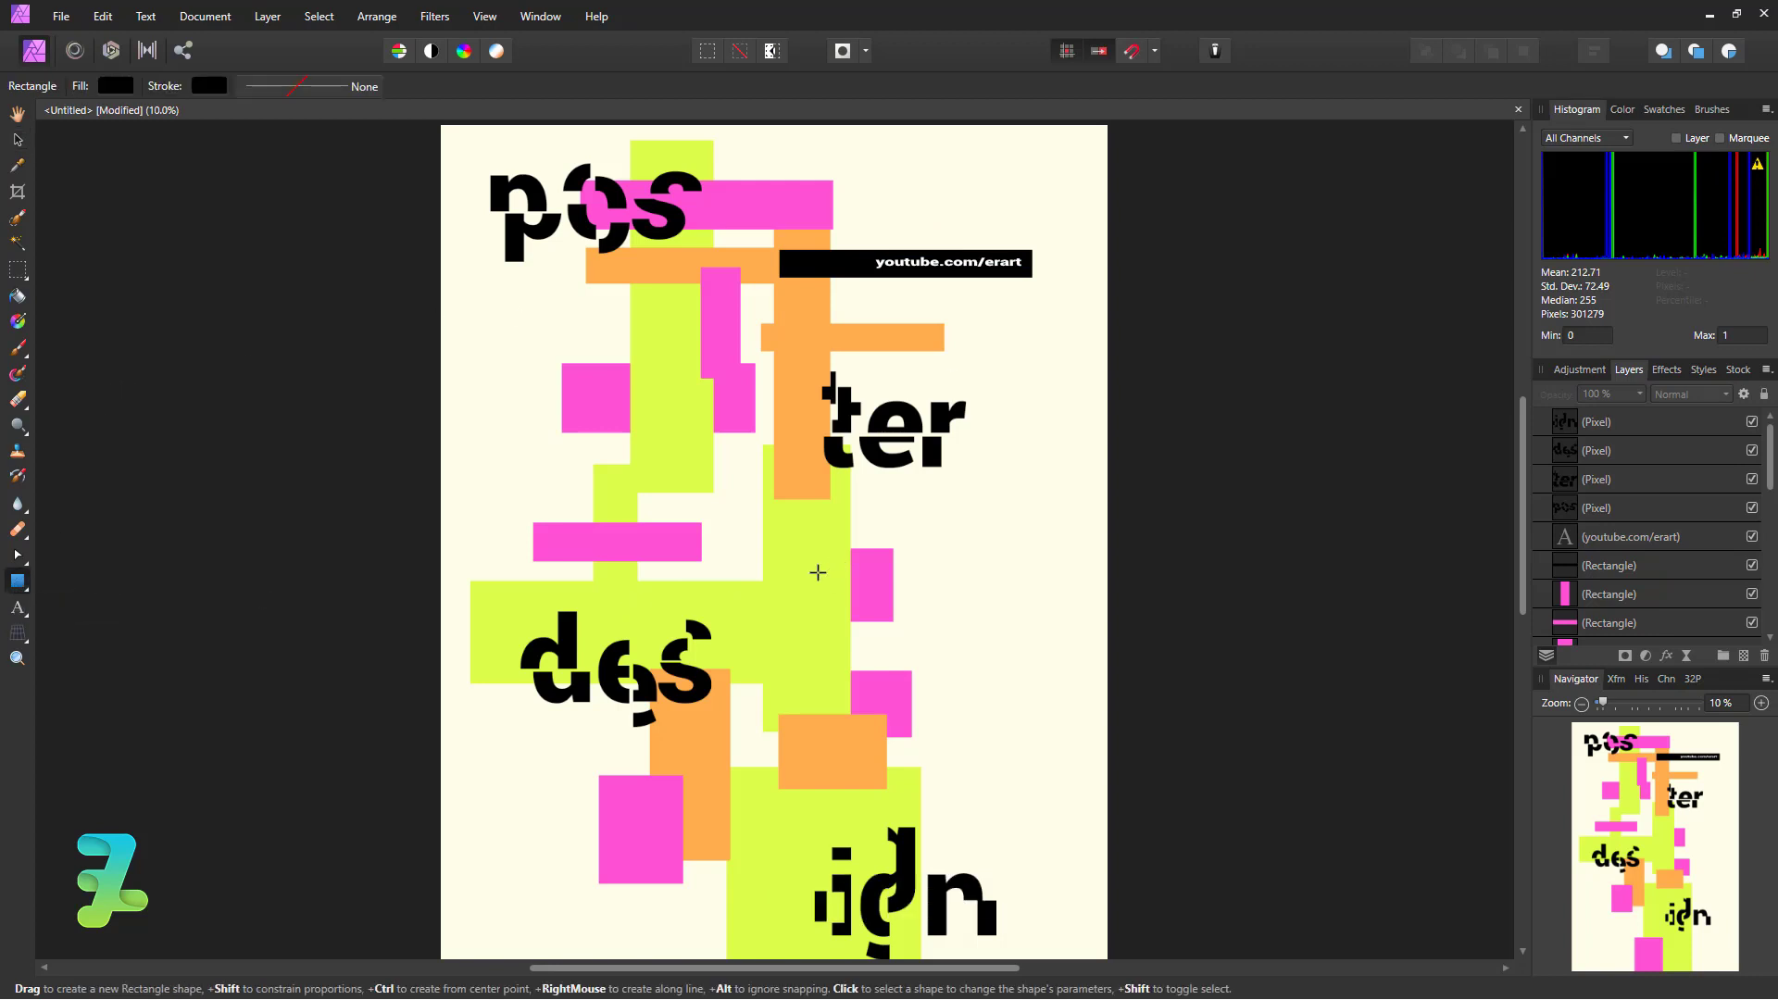
{"action": "left_click", "coordinate": [1631, 565]}
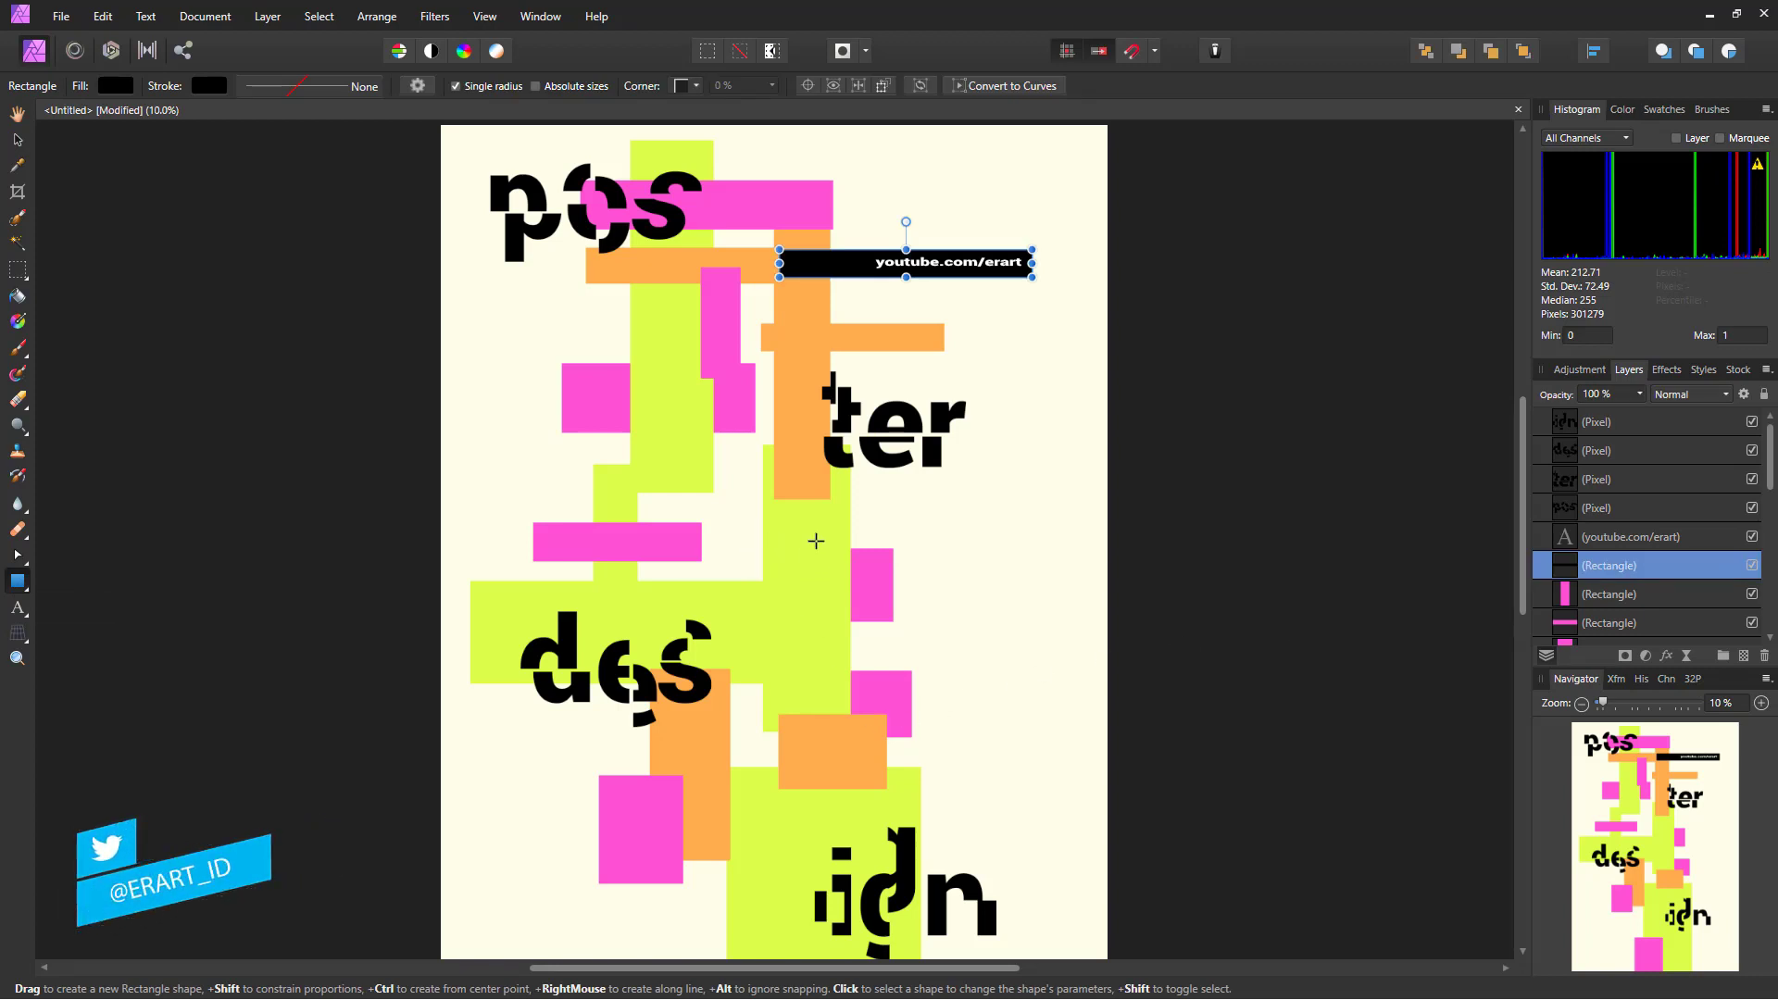
{"action": "left_click_drag", "start_coordinate": [815, 541], "coordinate": [1077, 562]}
- Duplicate the youtube.com/erart text and move the copy onto the lower bar
{"action": "left_click", "coordinate": [1575, 540]}
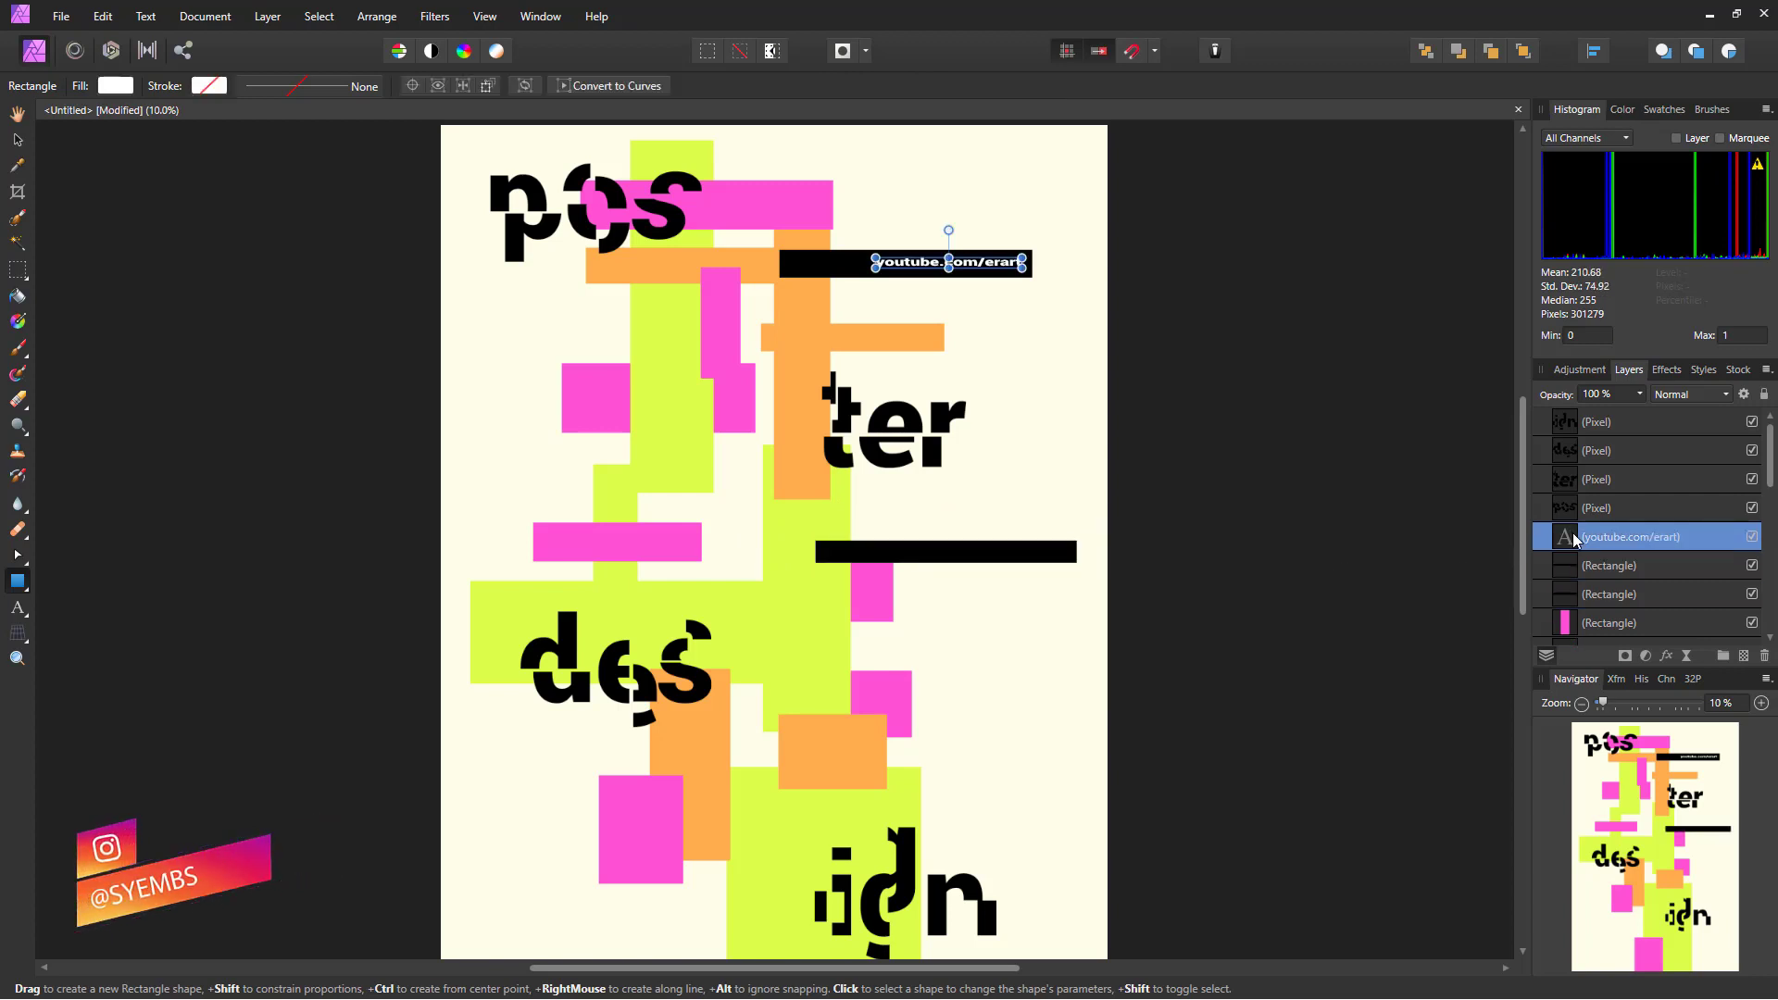
{"action": "key", "text": "ctrl+j"}
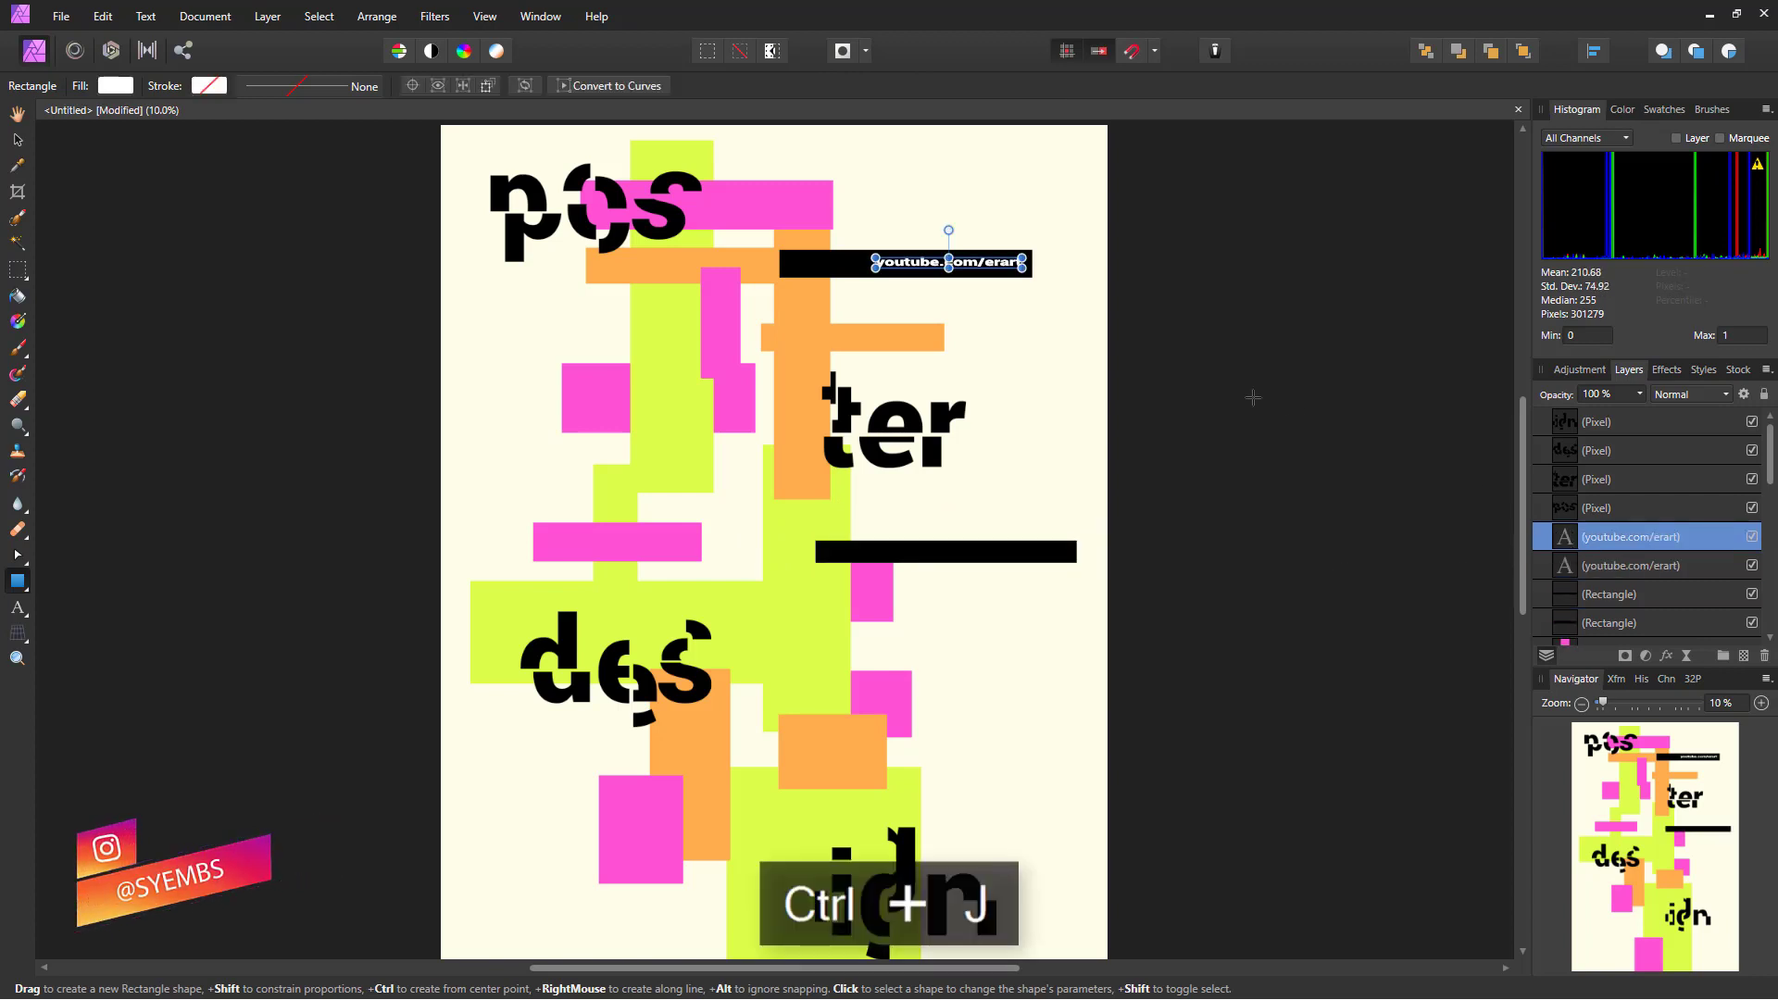
{"action": "left_click", "coordinate": [18, 140]}
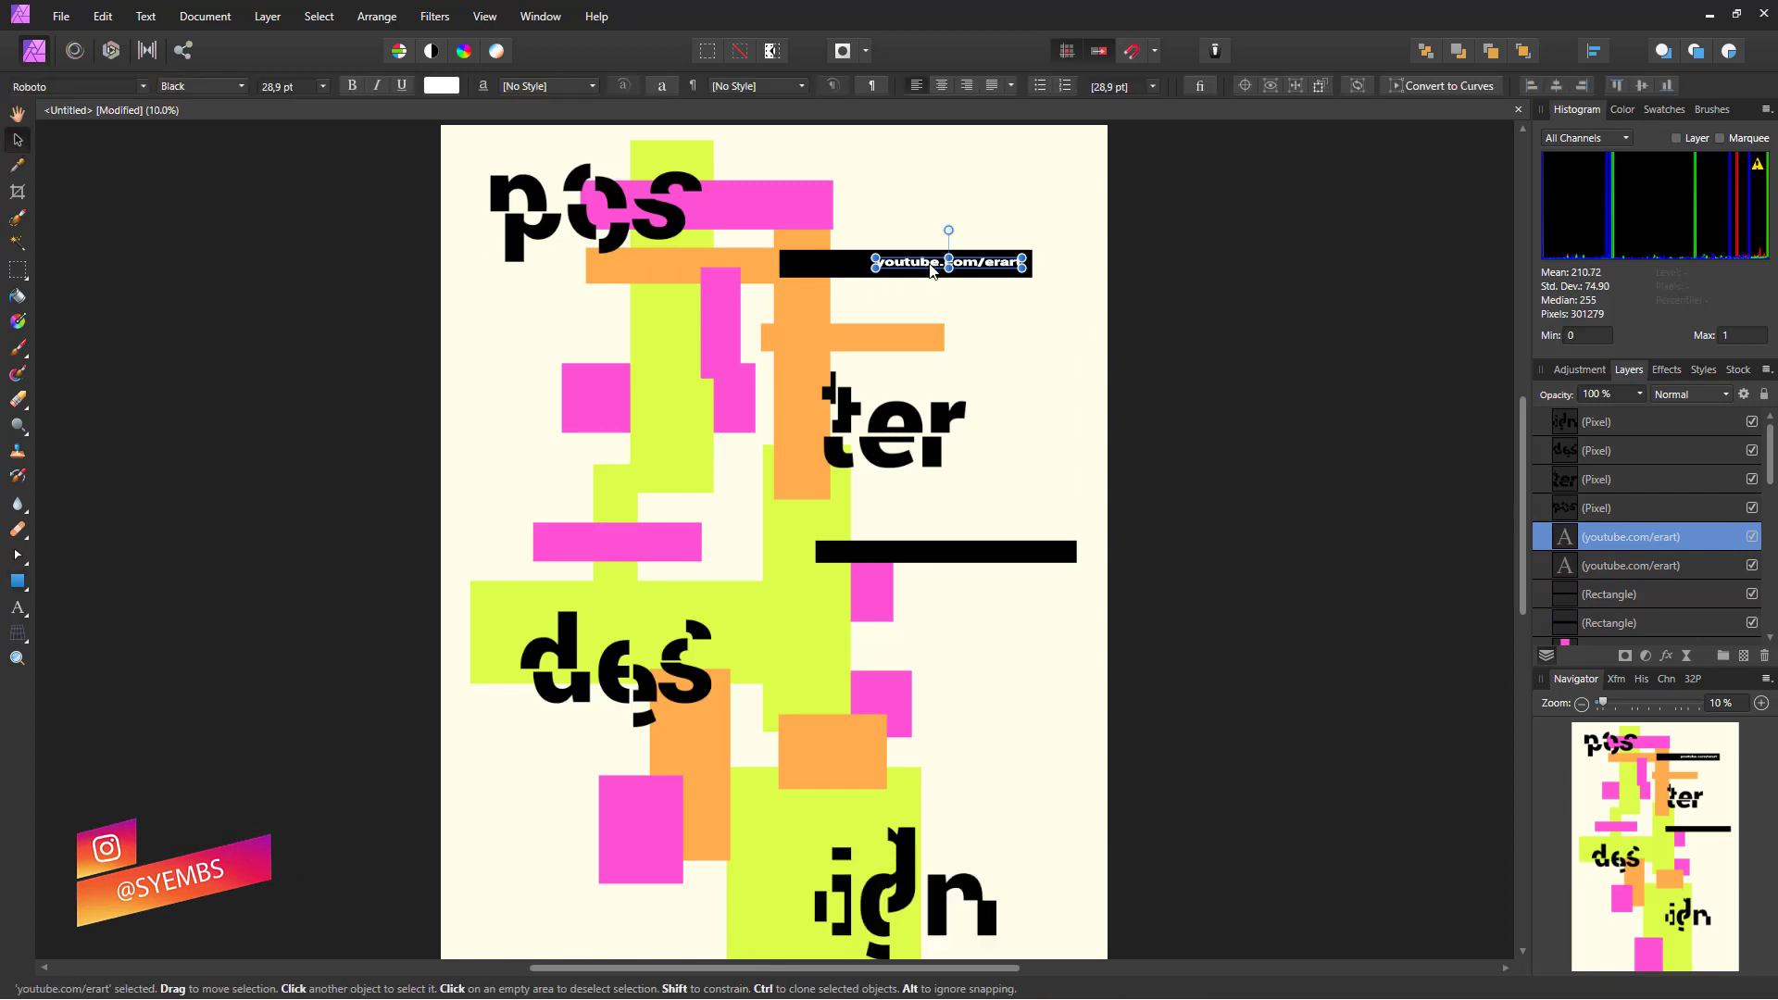
{"action": "left_click_drag", "start_coordinate": [932, 271], "coordinate": [974, 558]}
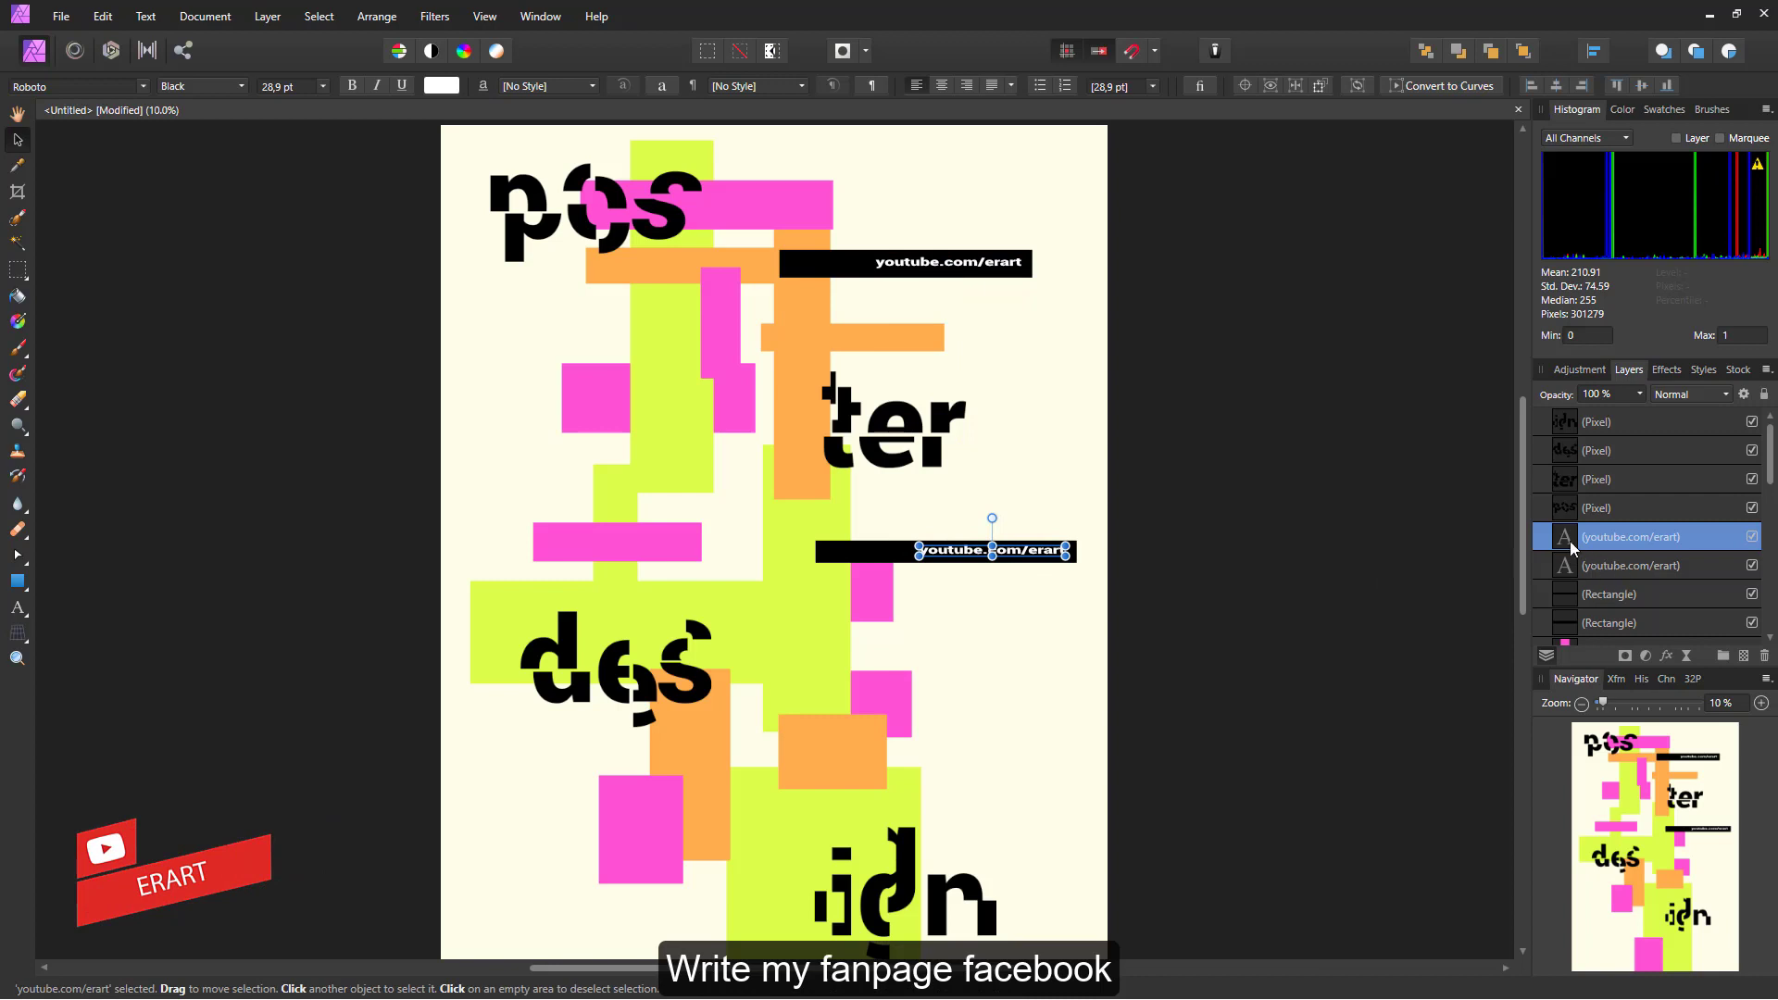
{"action": "key", "text": "ctrl+alt+0"}
- Change the copied caption to read facebook.com/erarttutorial
{"action": "double_click", "coordinate": [1188, 555]}
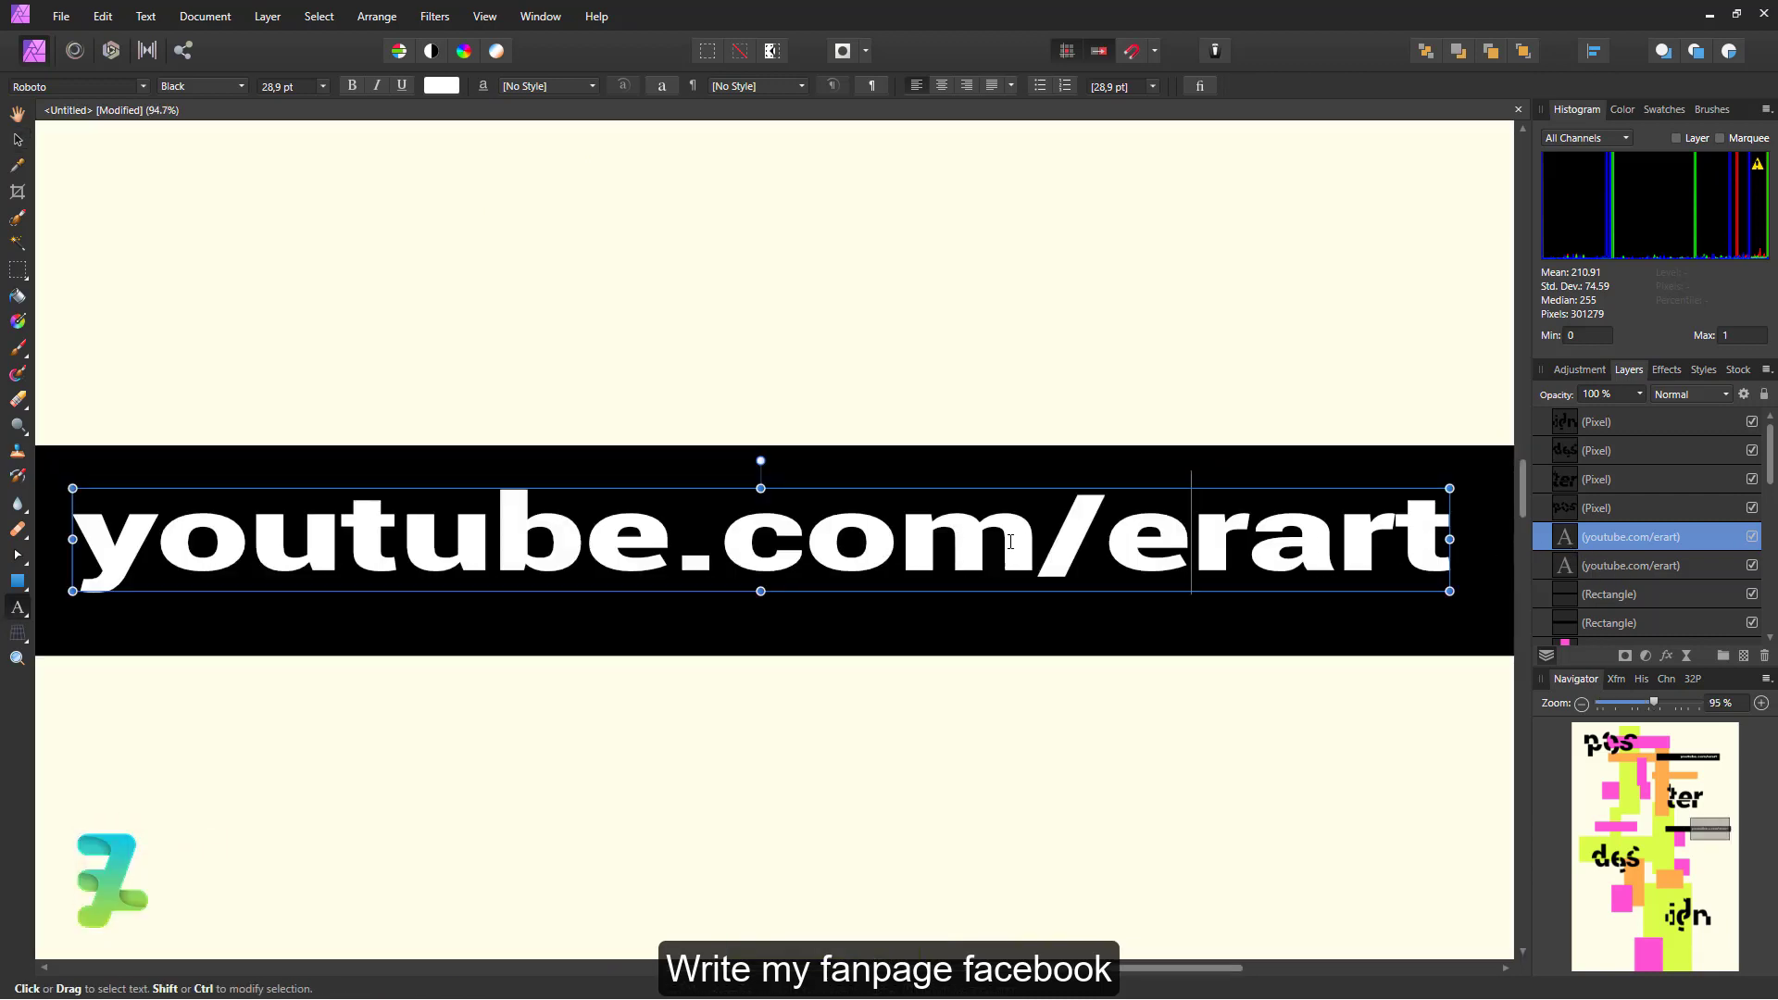
{"action": "left_click_drag", "start_coordinate": [672, 537], "coordinate": [74, 538]}
{"action": "type", "text": "f"}
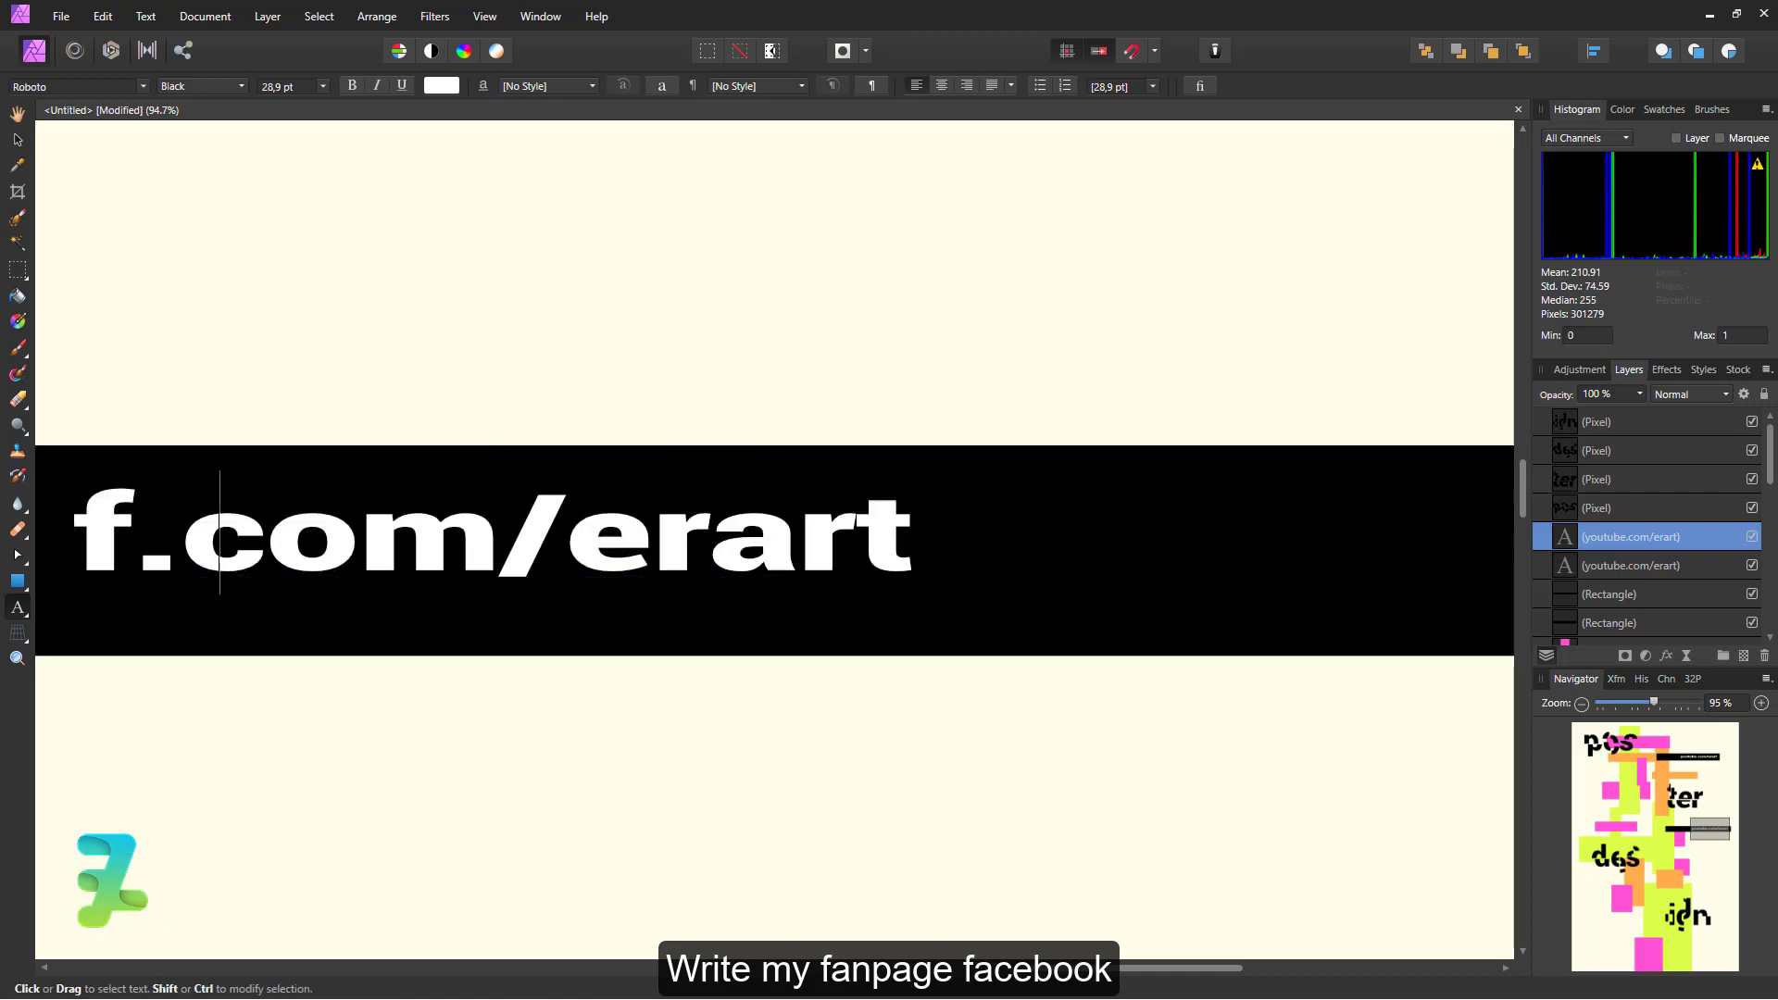
{"action": "type", "text": "acev"}
{"action": "key", "text": "BackSpace"}
{"action": "type", "text": "bo"}
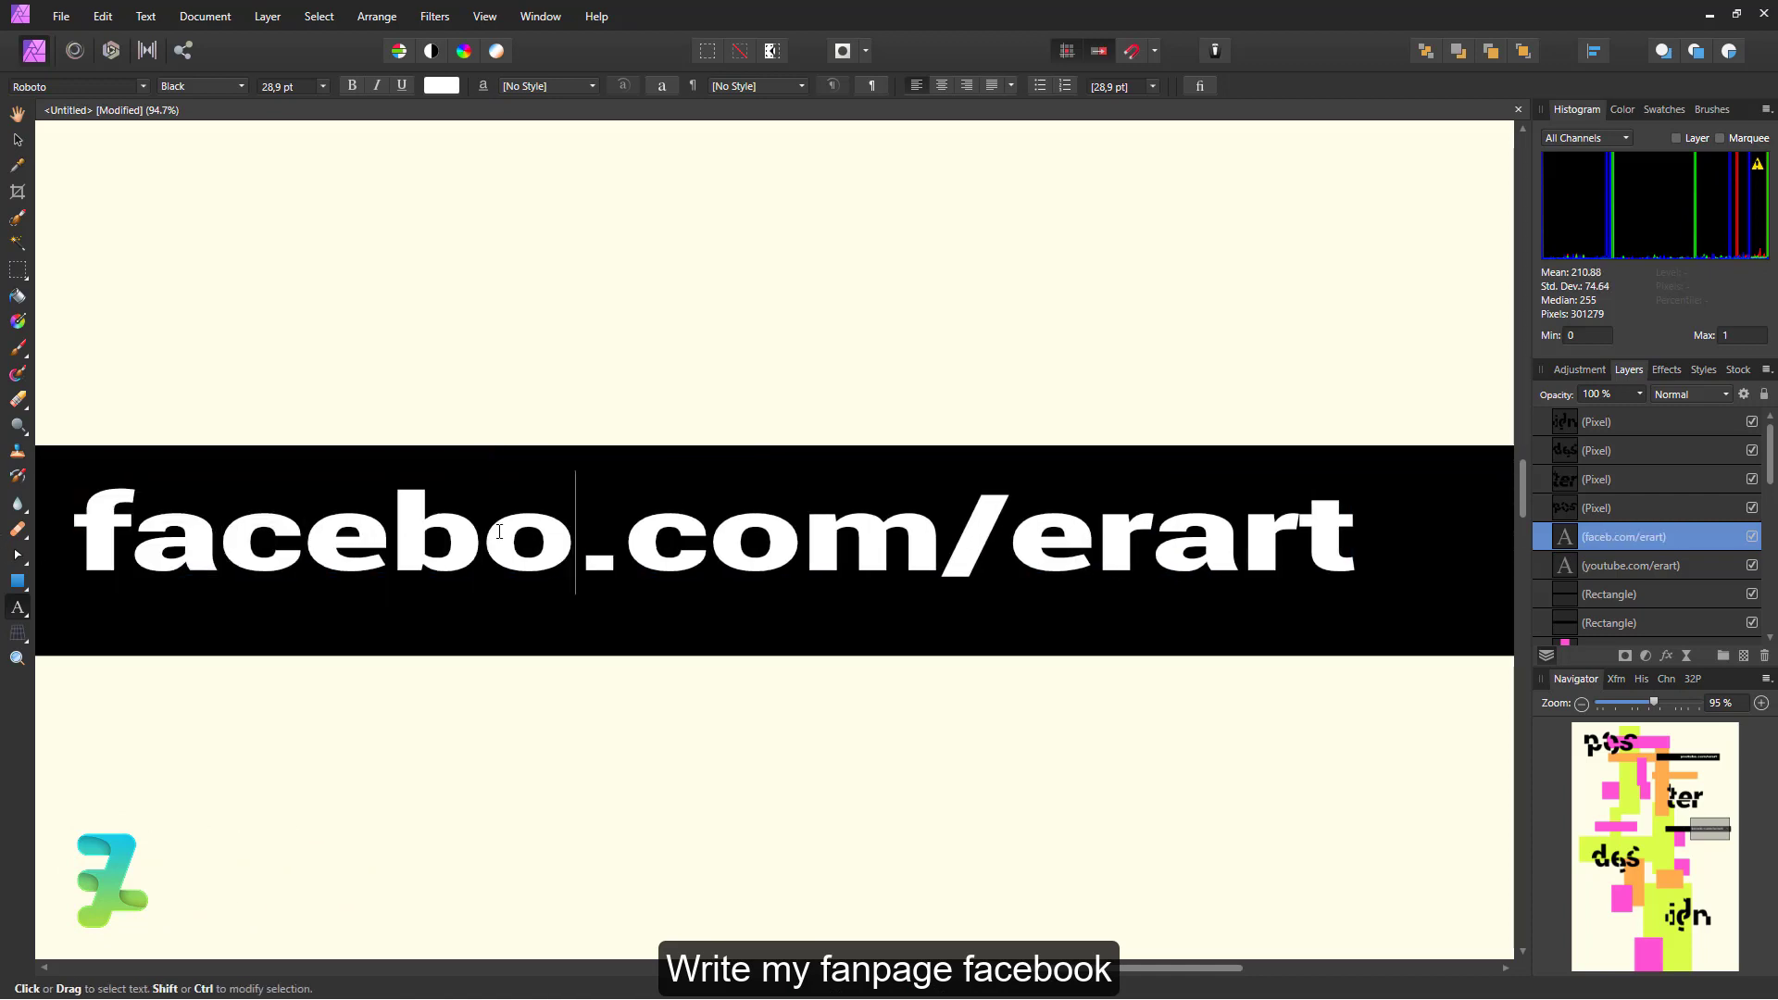
{"action": "type", "text": "ok"}
{"action": "key", "text": "Escape"}
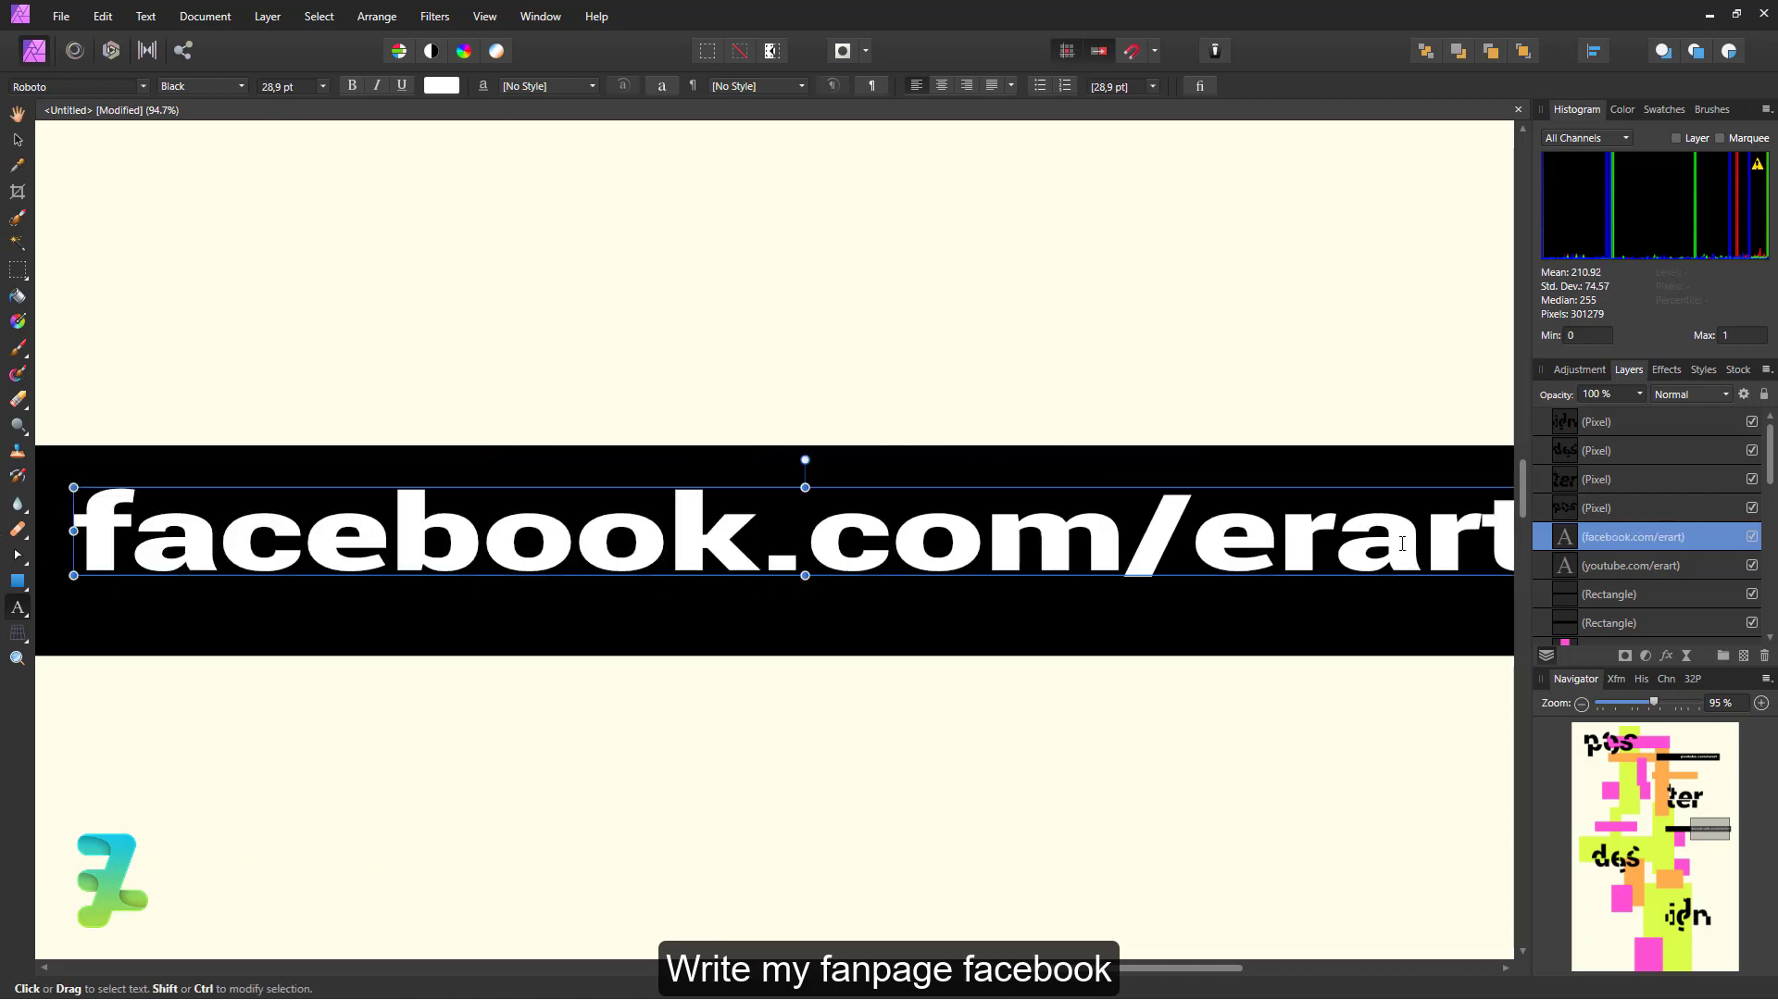
{"action": "key", "text": "End"}
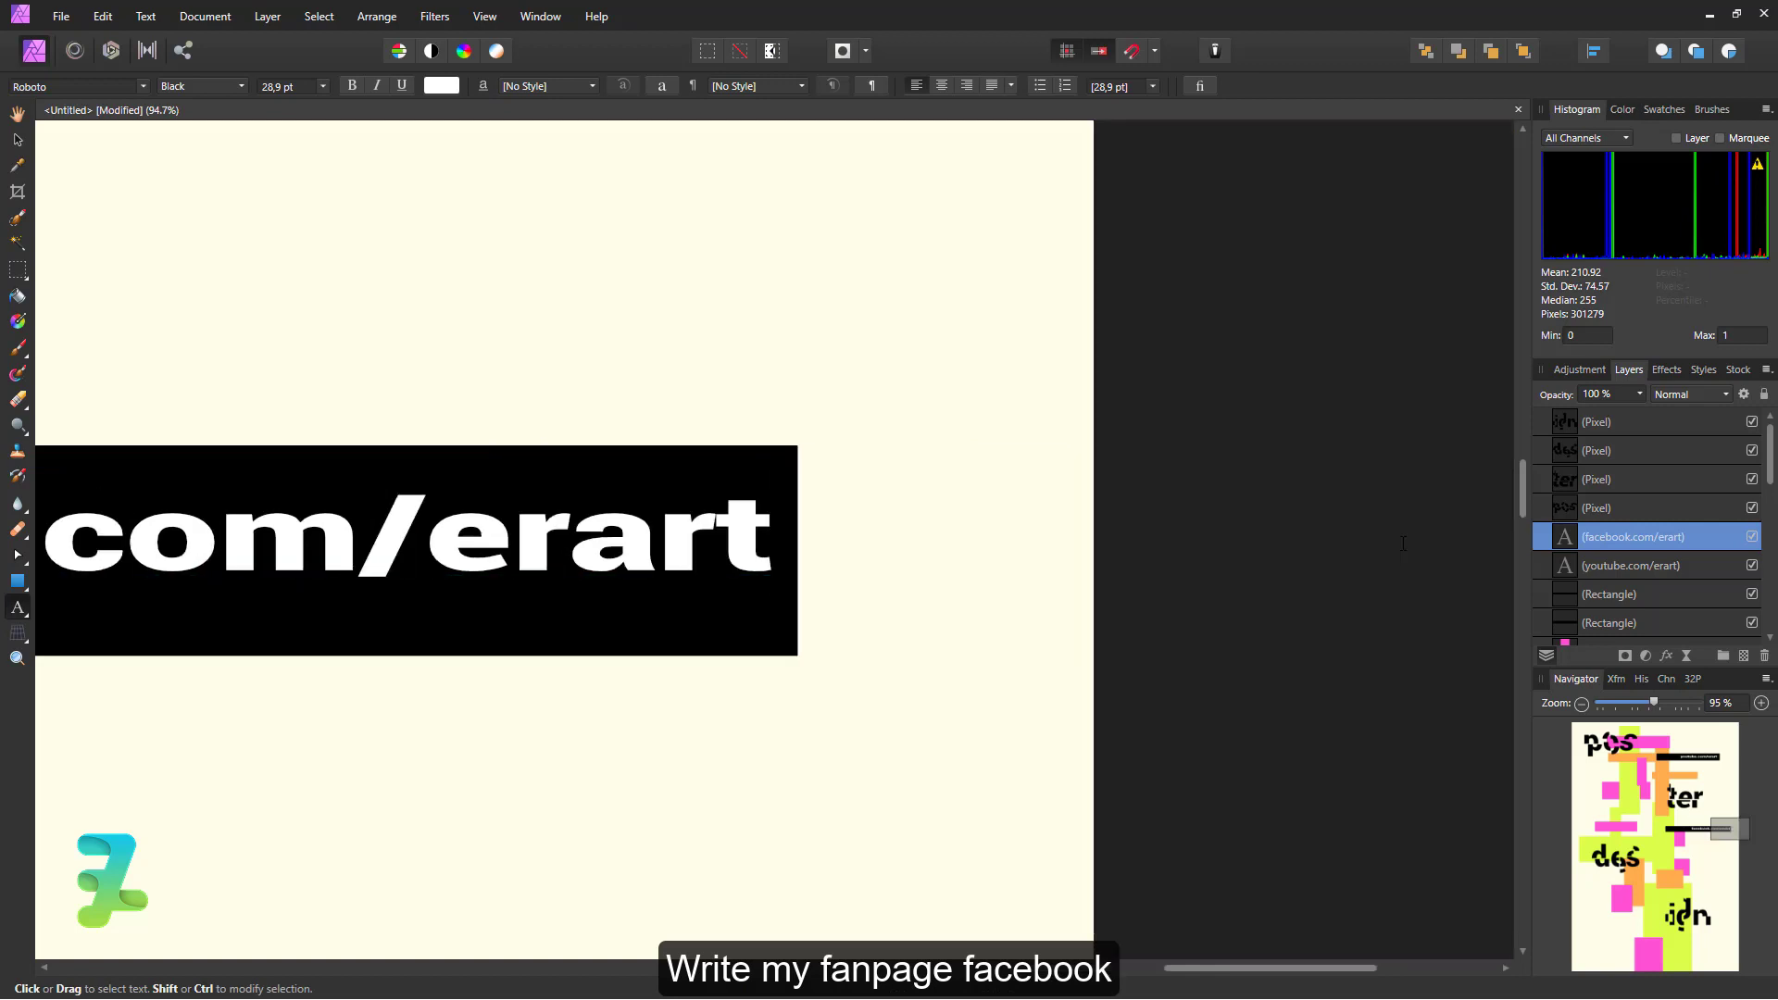
{"action": "type", "text": "tut"}
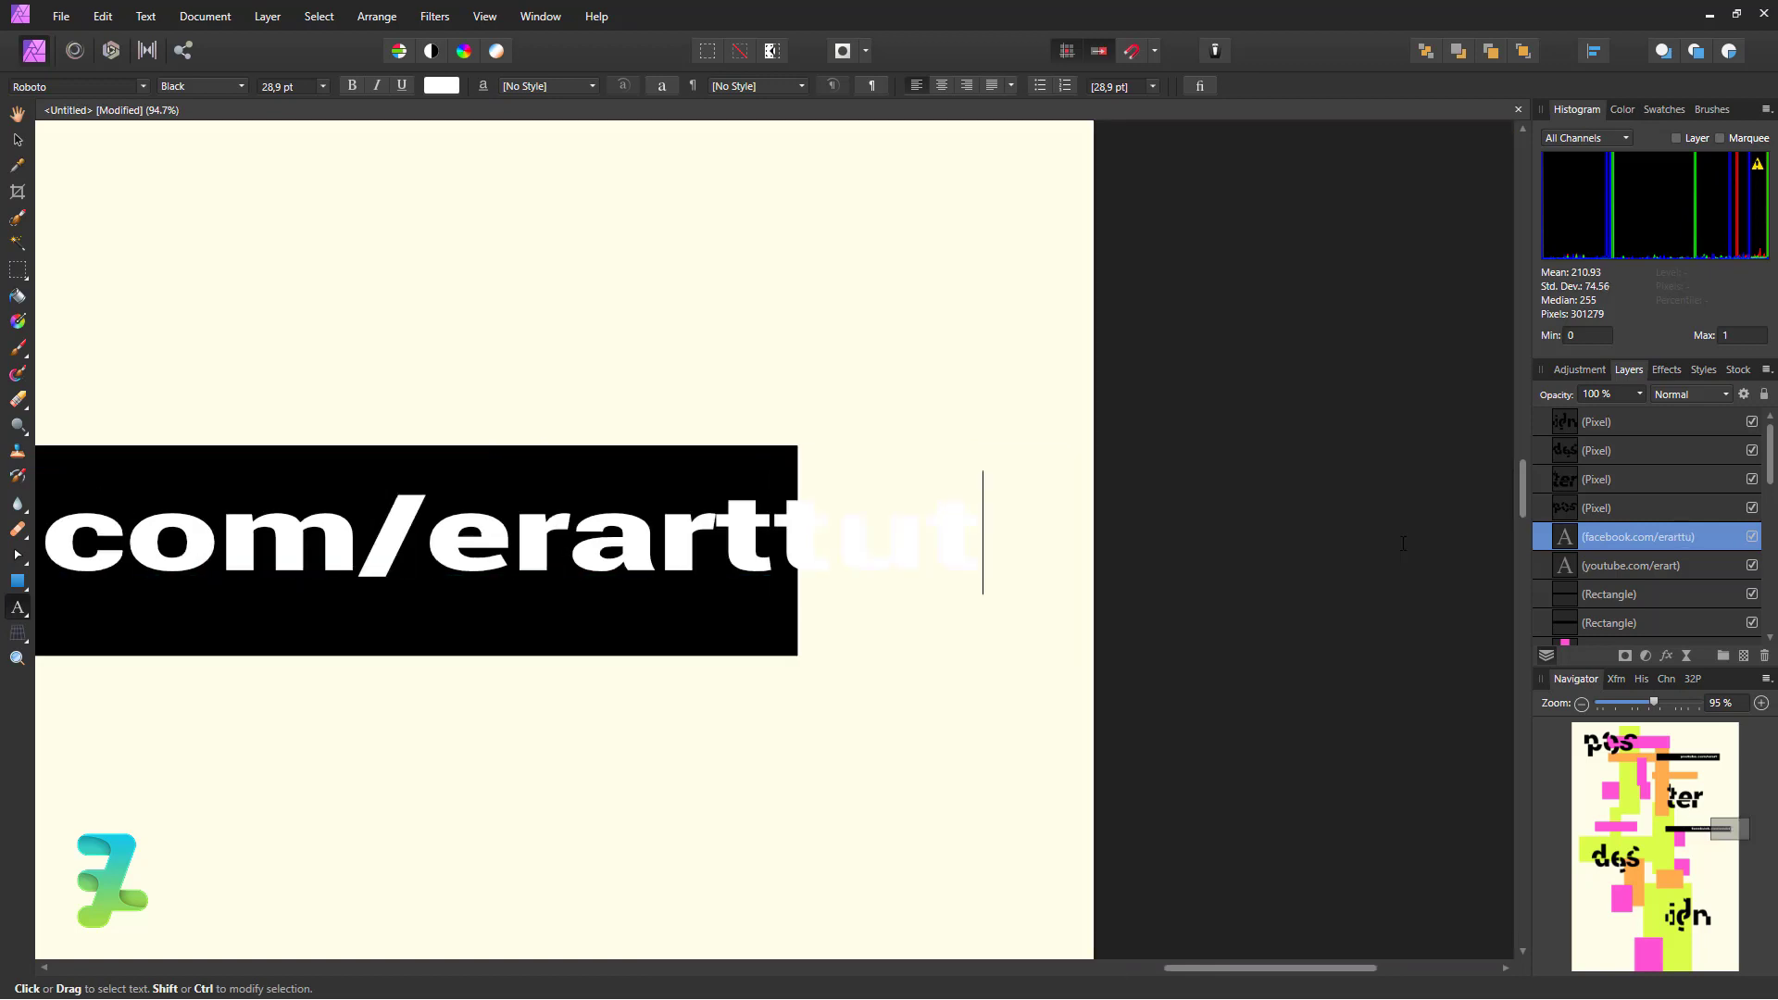
{"action": "key", "text": "ctrl+minus"}
{"action": "key", "text": "ctrl+minus"}
{"action": "key", "text": "ctrl+minus"}
{"action": "key", "text": "ctrl+minus"}
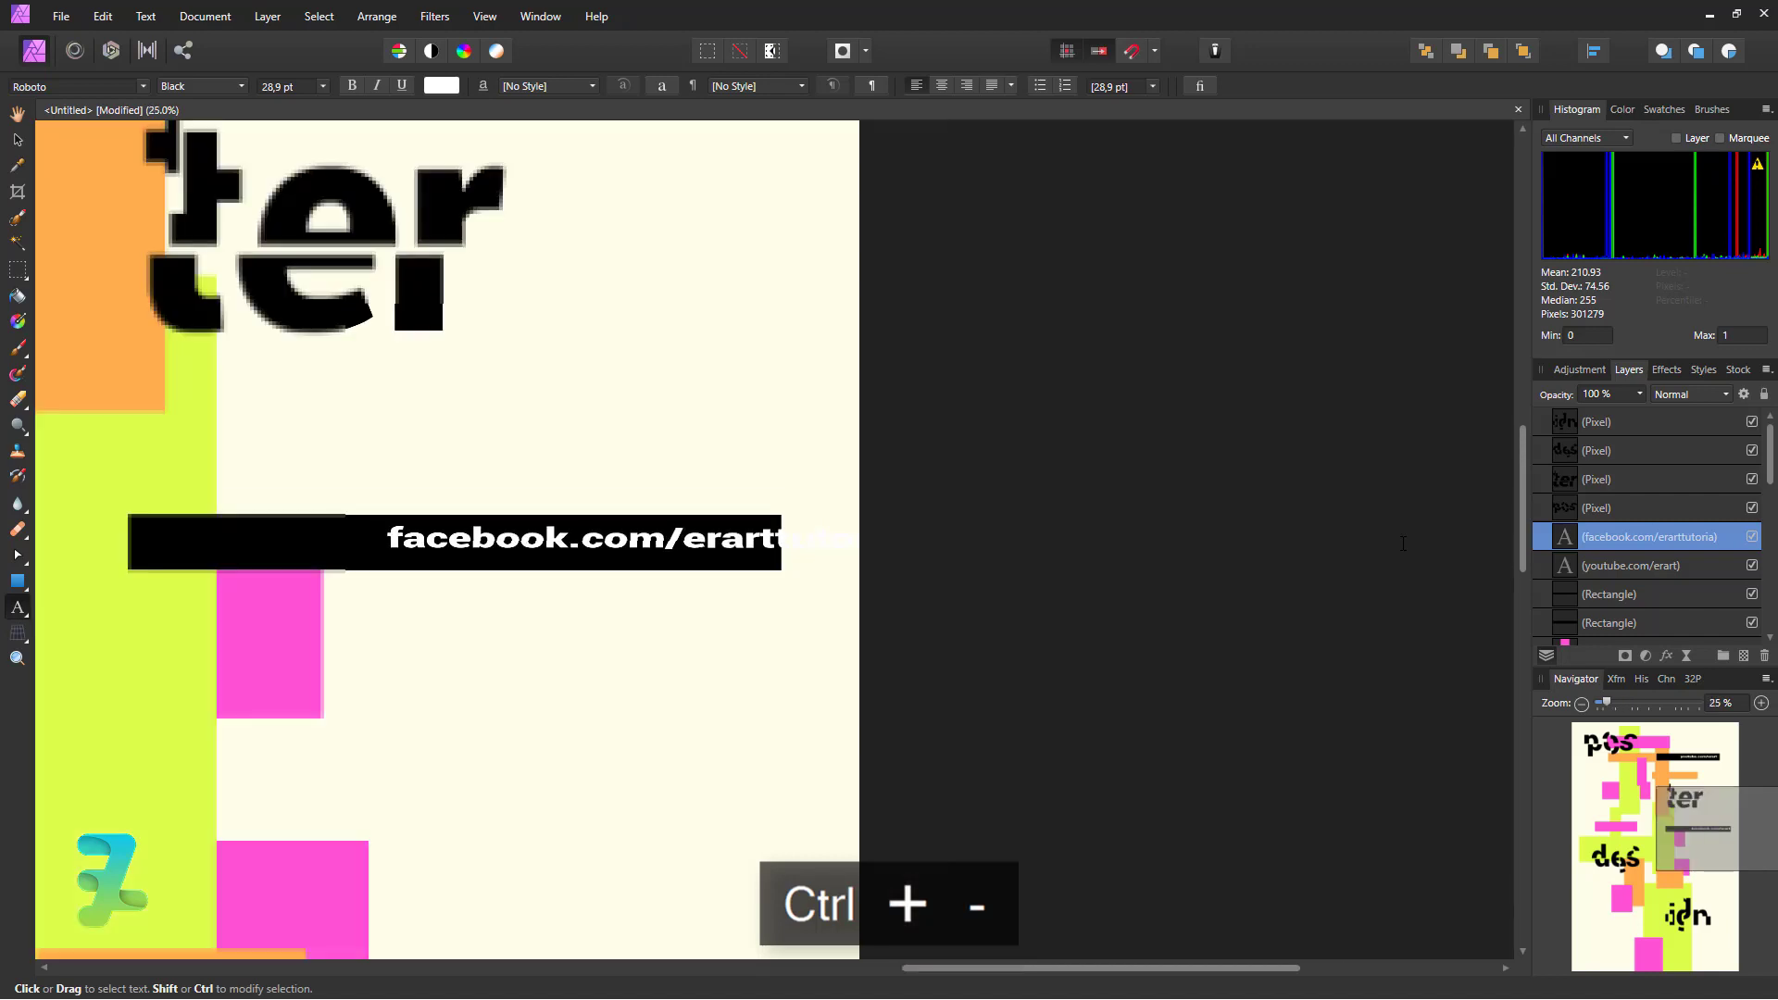
{"action": "key", "text": "Escape"}
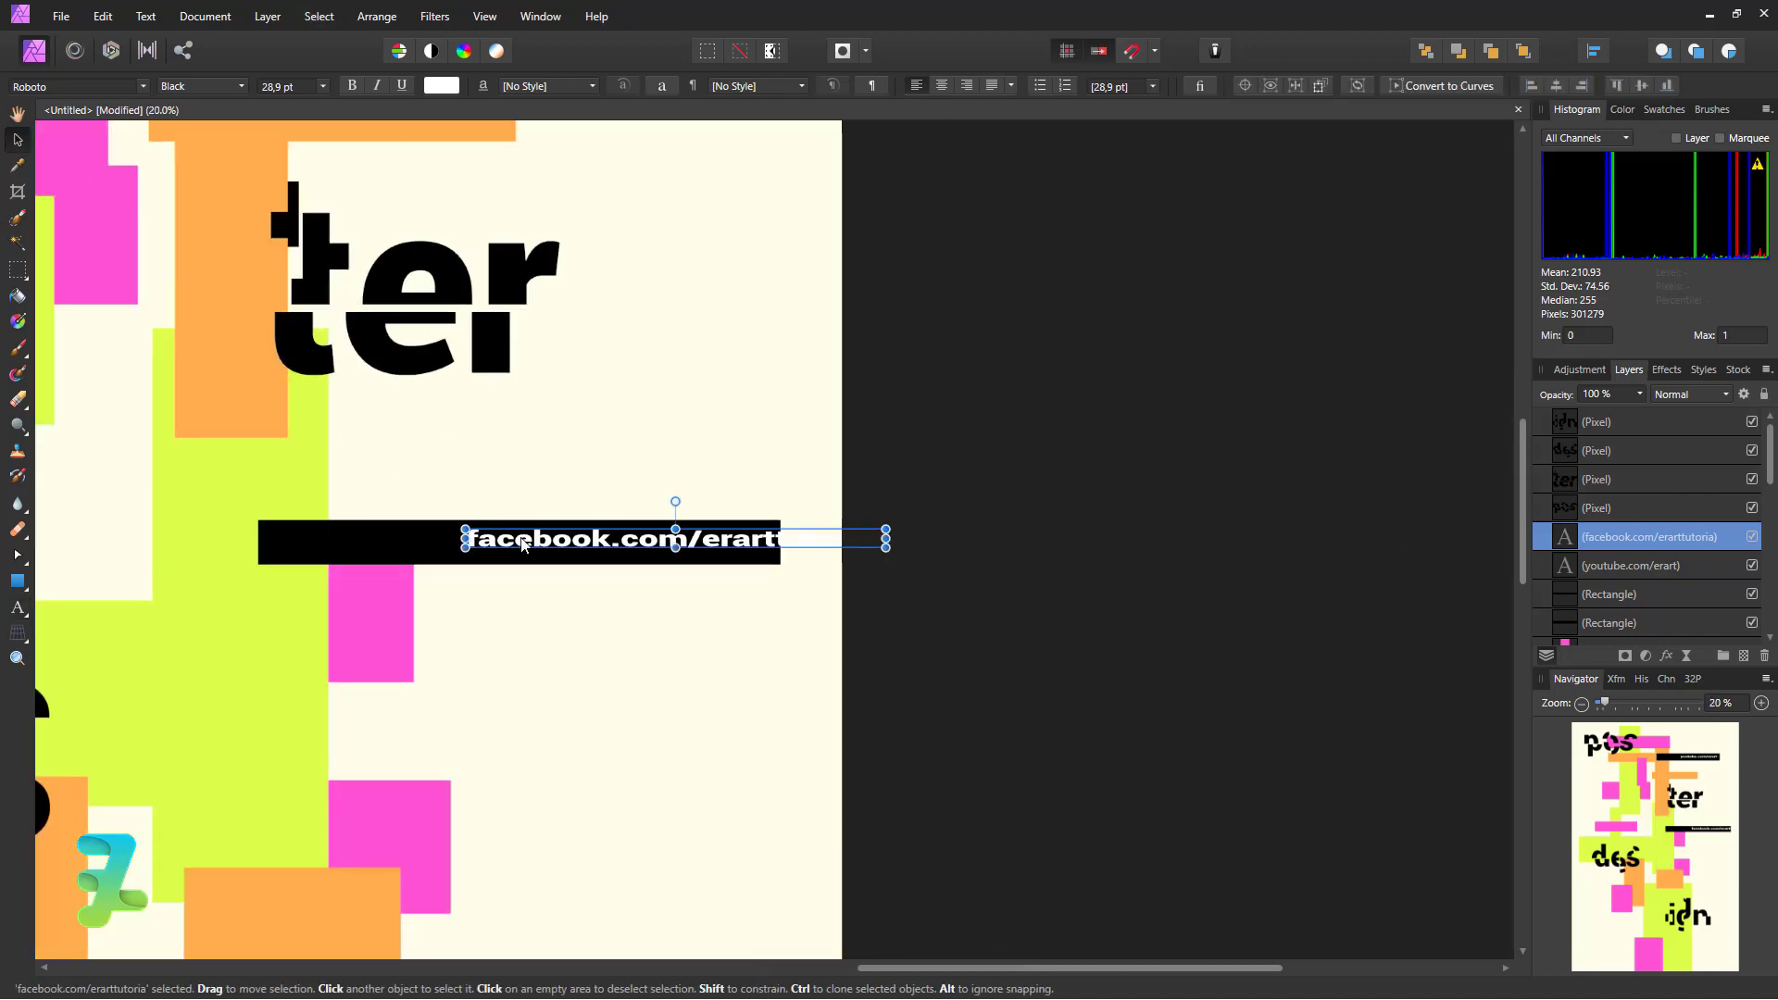
- Shift the facebook caption left inside its bar and nudge it two steps down
{"action": "left_click_drag", "start_coordinate": [524, 542], "coordinate": [405, 542]}
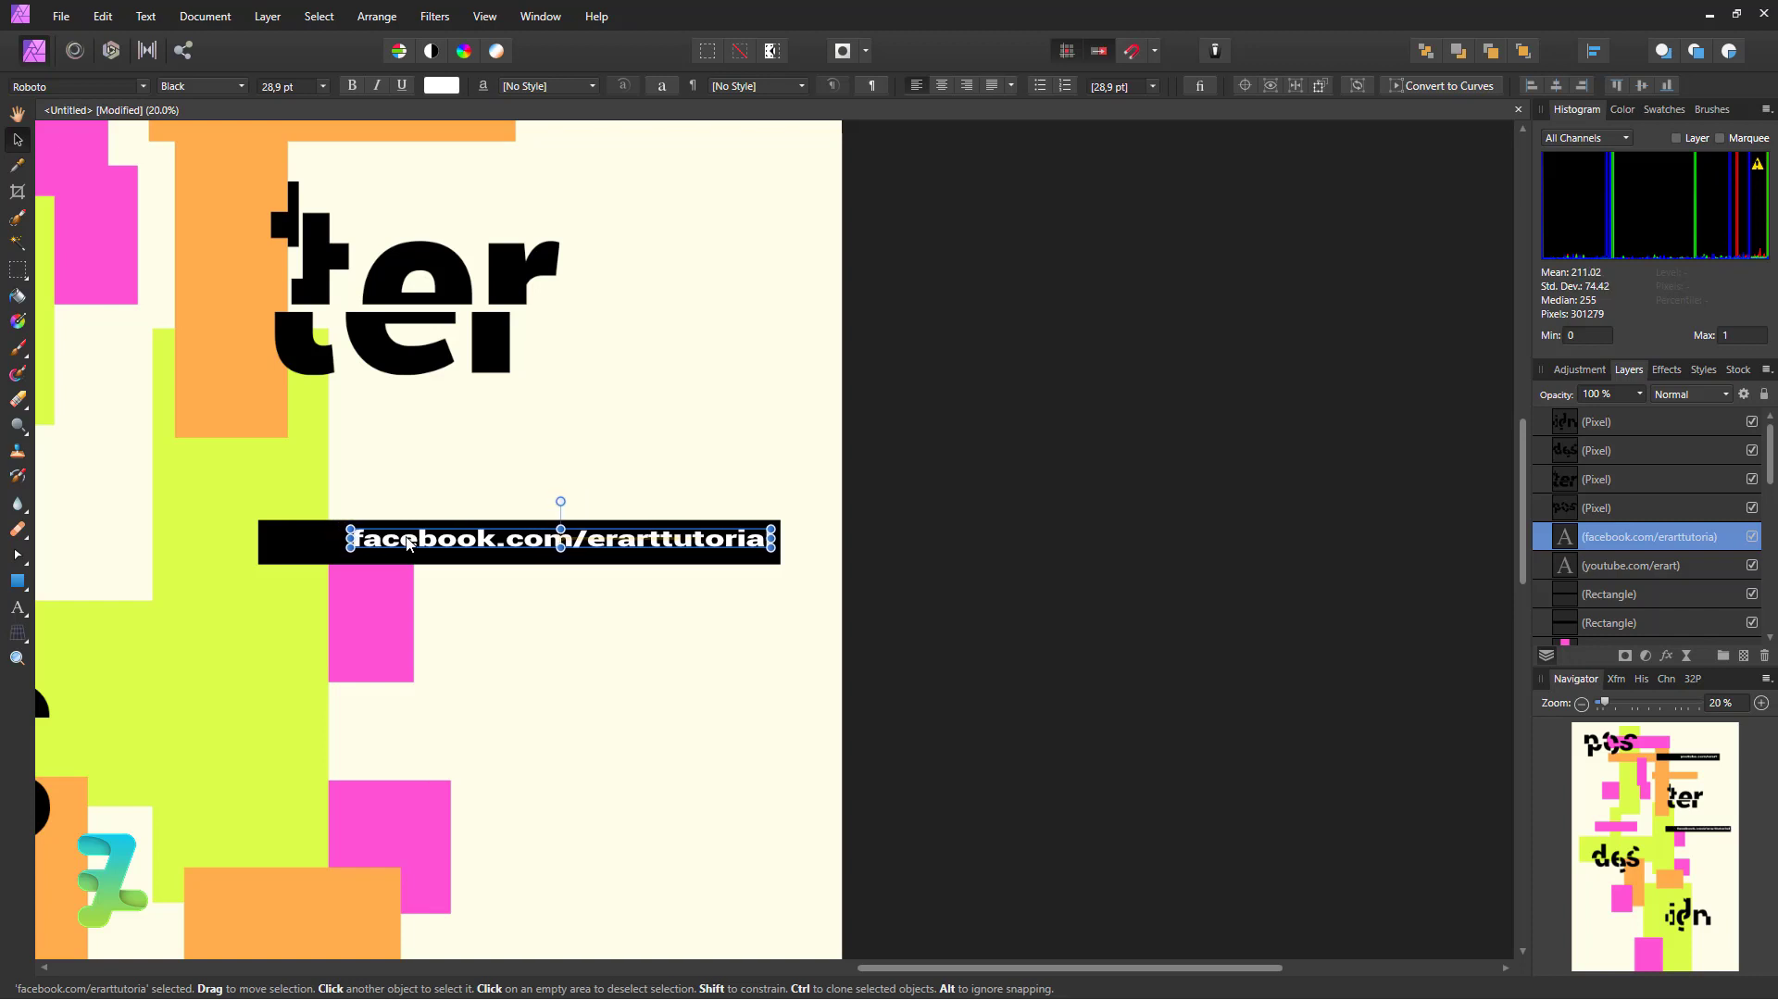
{"action": "left_click", "coordinate": [1031, 569]}
{"action": "scroll", "coordinate": [926, 568], "scroll_direction": "down", "scroll_amount": 3}
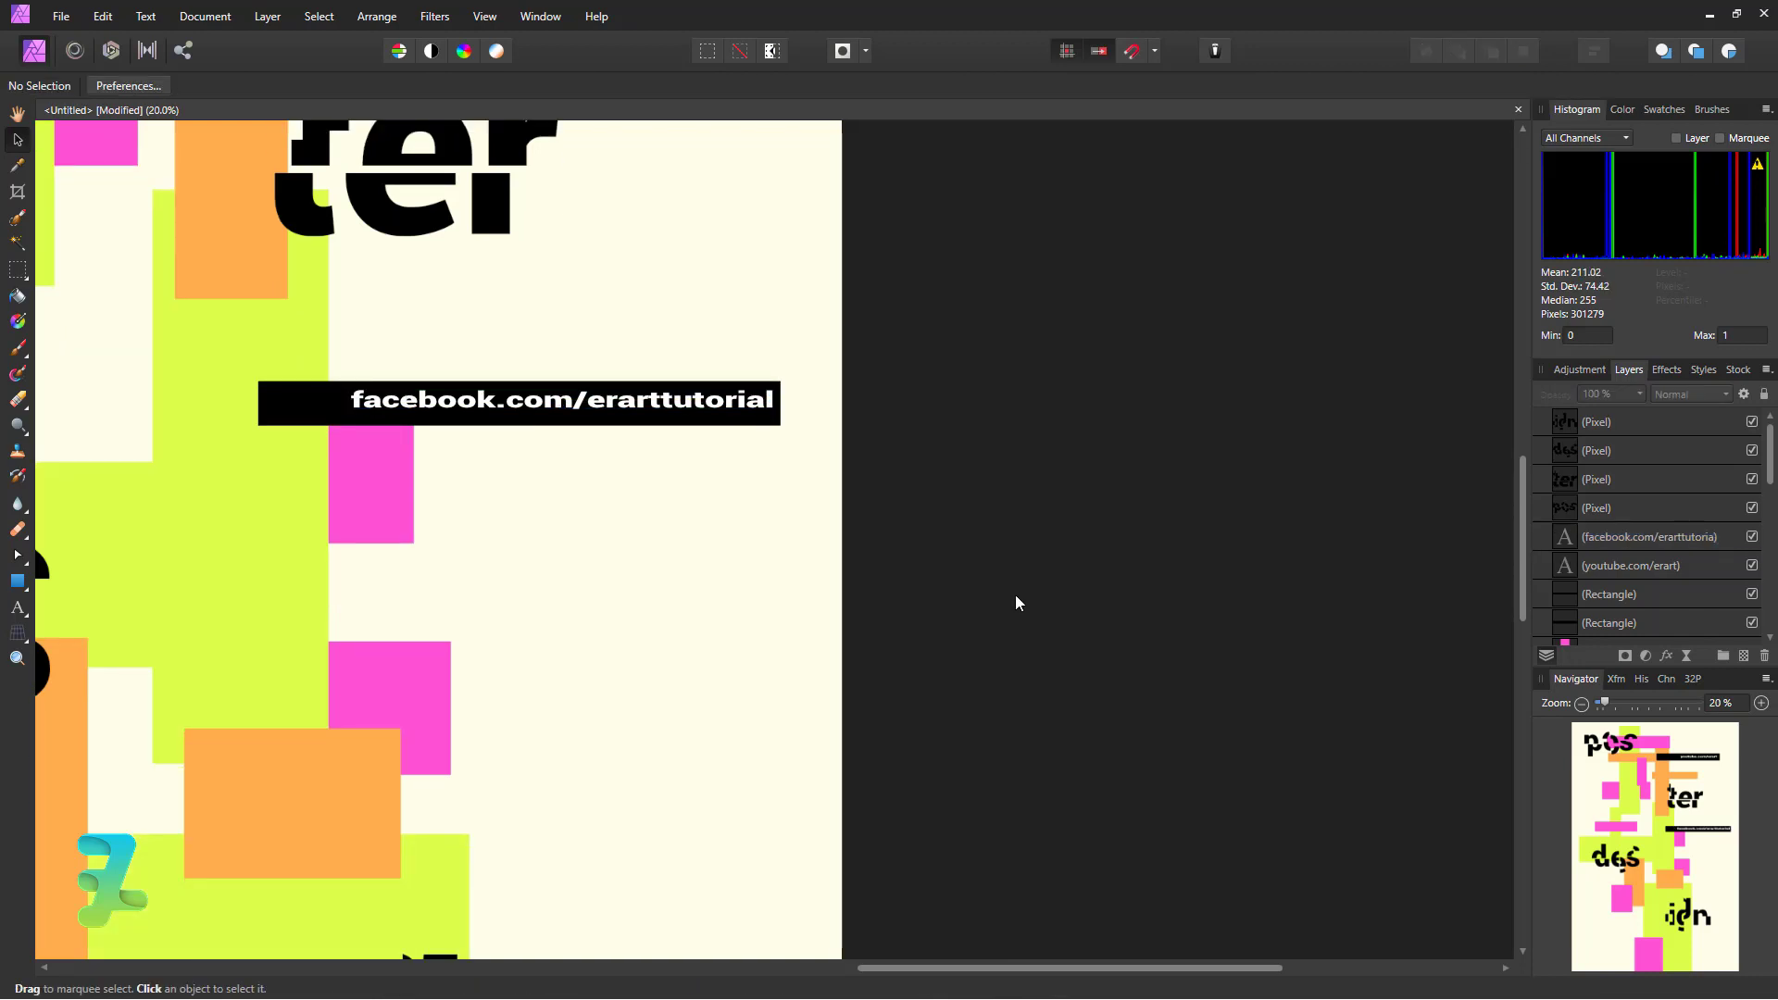
{"action": "left_click", "coordinate": [720, 404]}
{"action": "key", "text": "Down"}
{"action": "key", "text": "Down"}
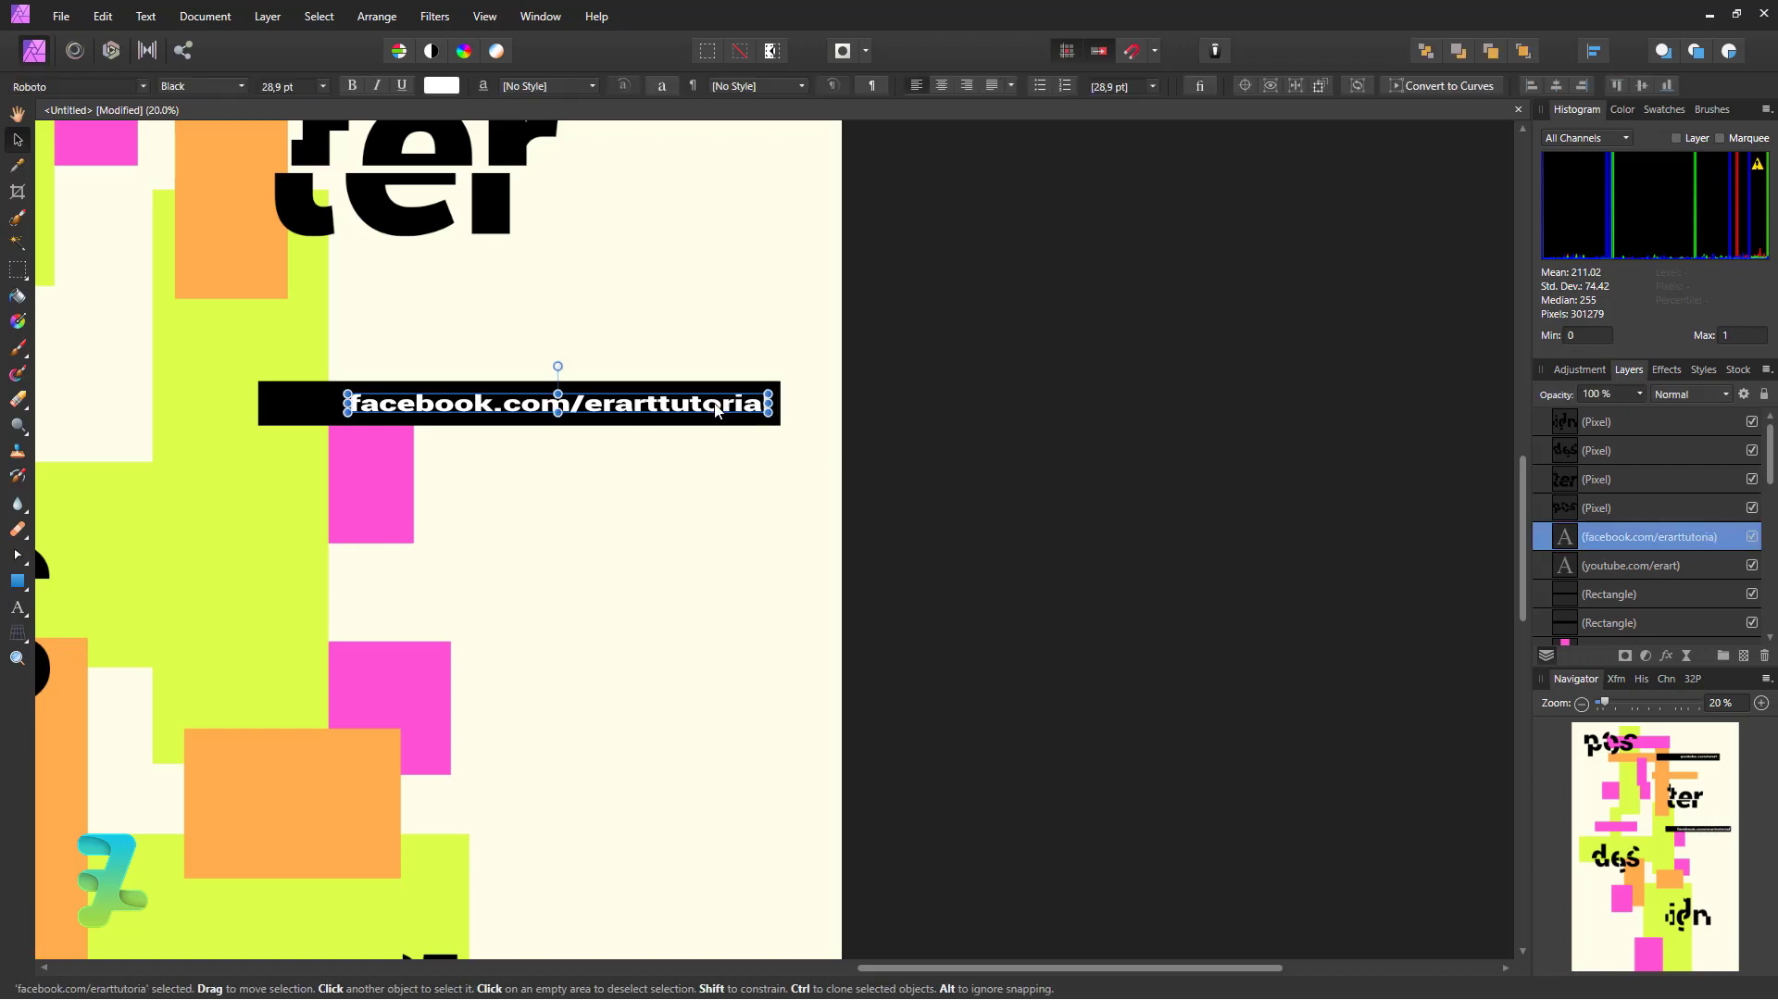
{"action": "key", "text": "Down"}
{"action": "left_click", "coordinate": [1134, 569]}
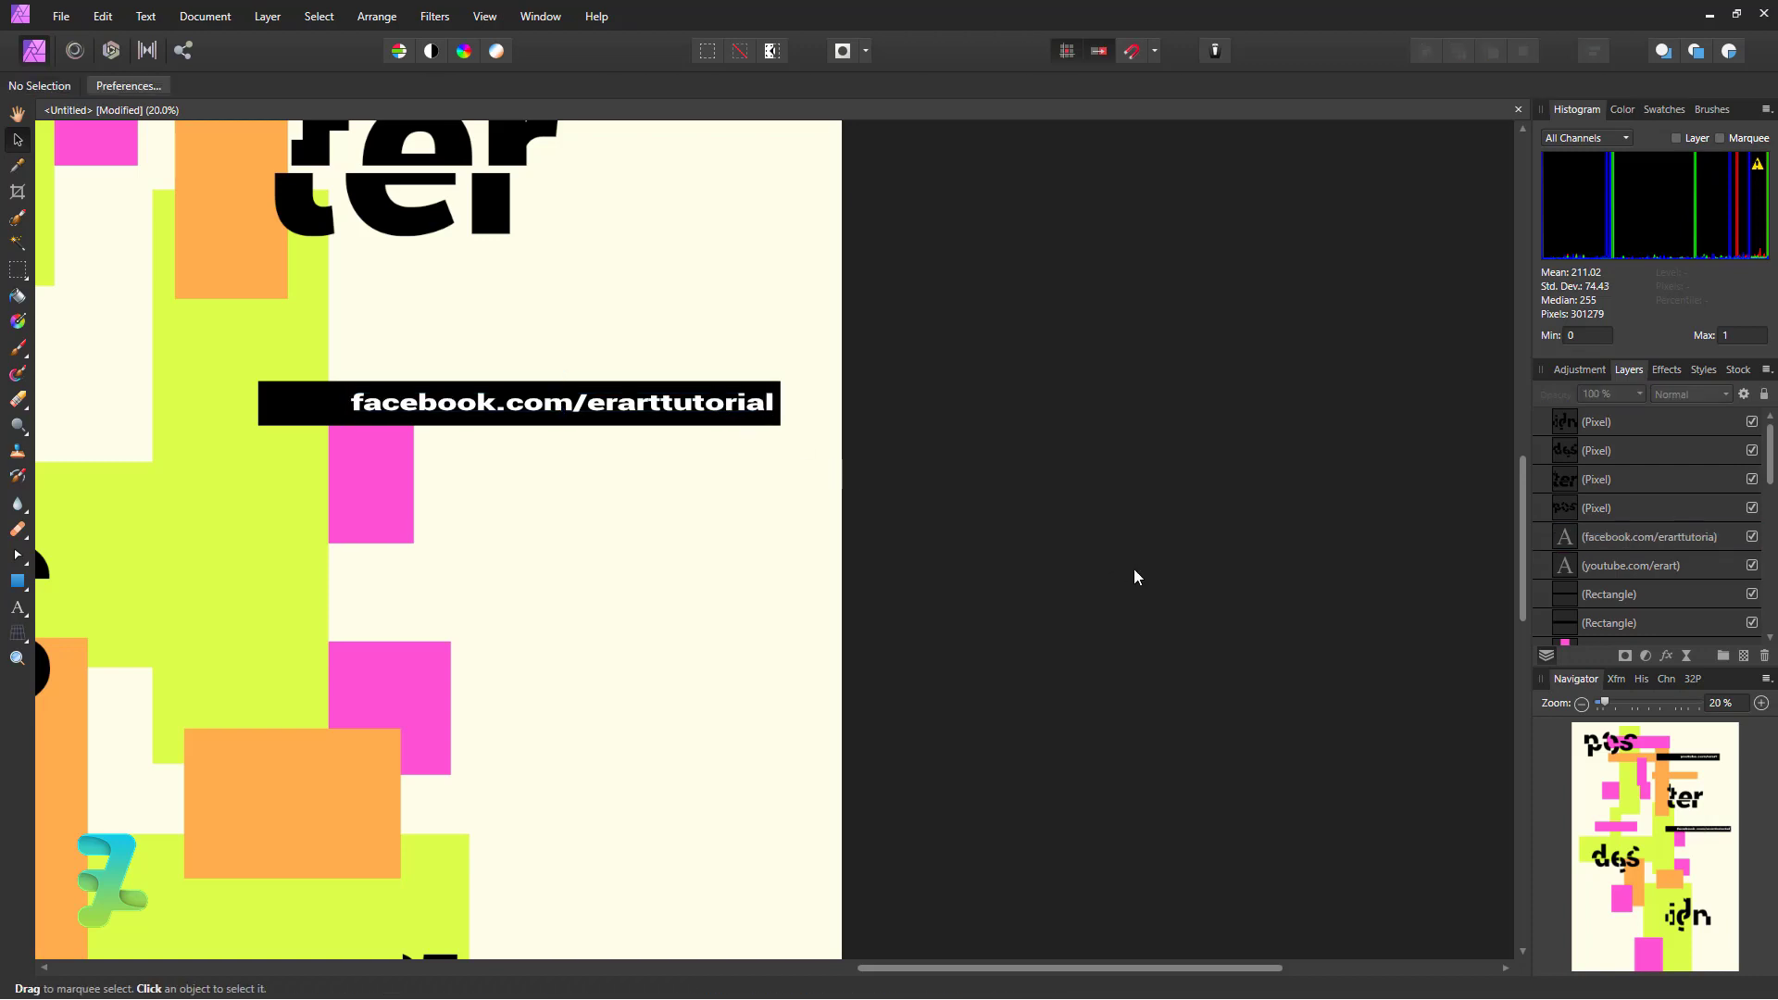
{"action": "key", "text": "ctrl+minus"}
{"action": "key", "text": "ctrl+minus"}
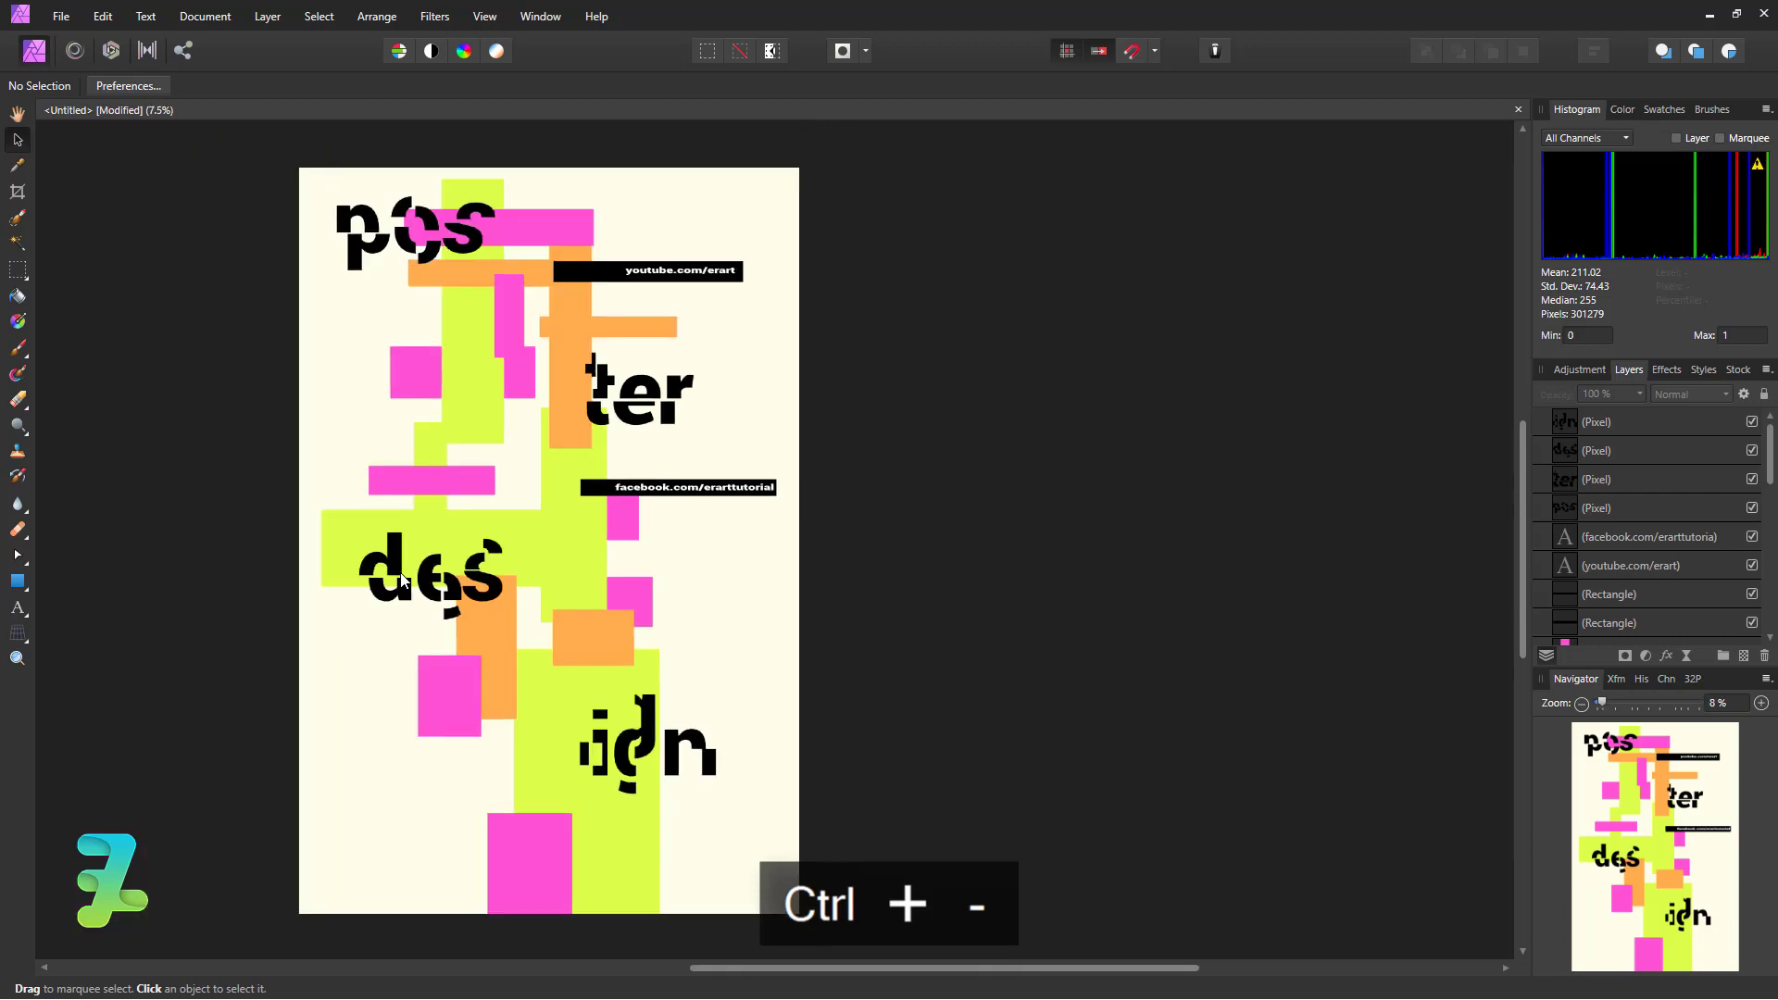
- Draw a thin black rectangle bar left of the 'idn' lettering near the poster's bottom
{"action": "key", "text": "ctrl+equal"}
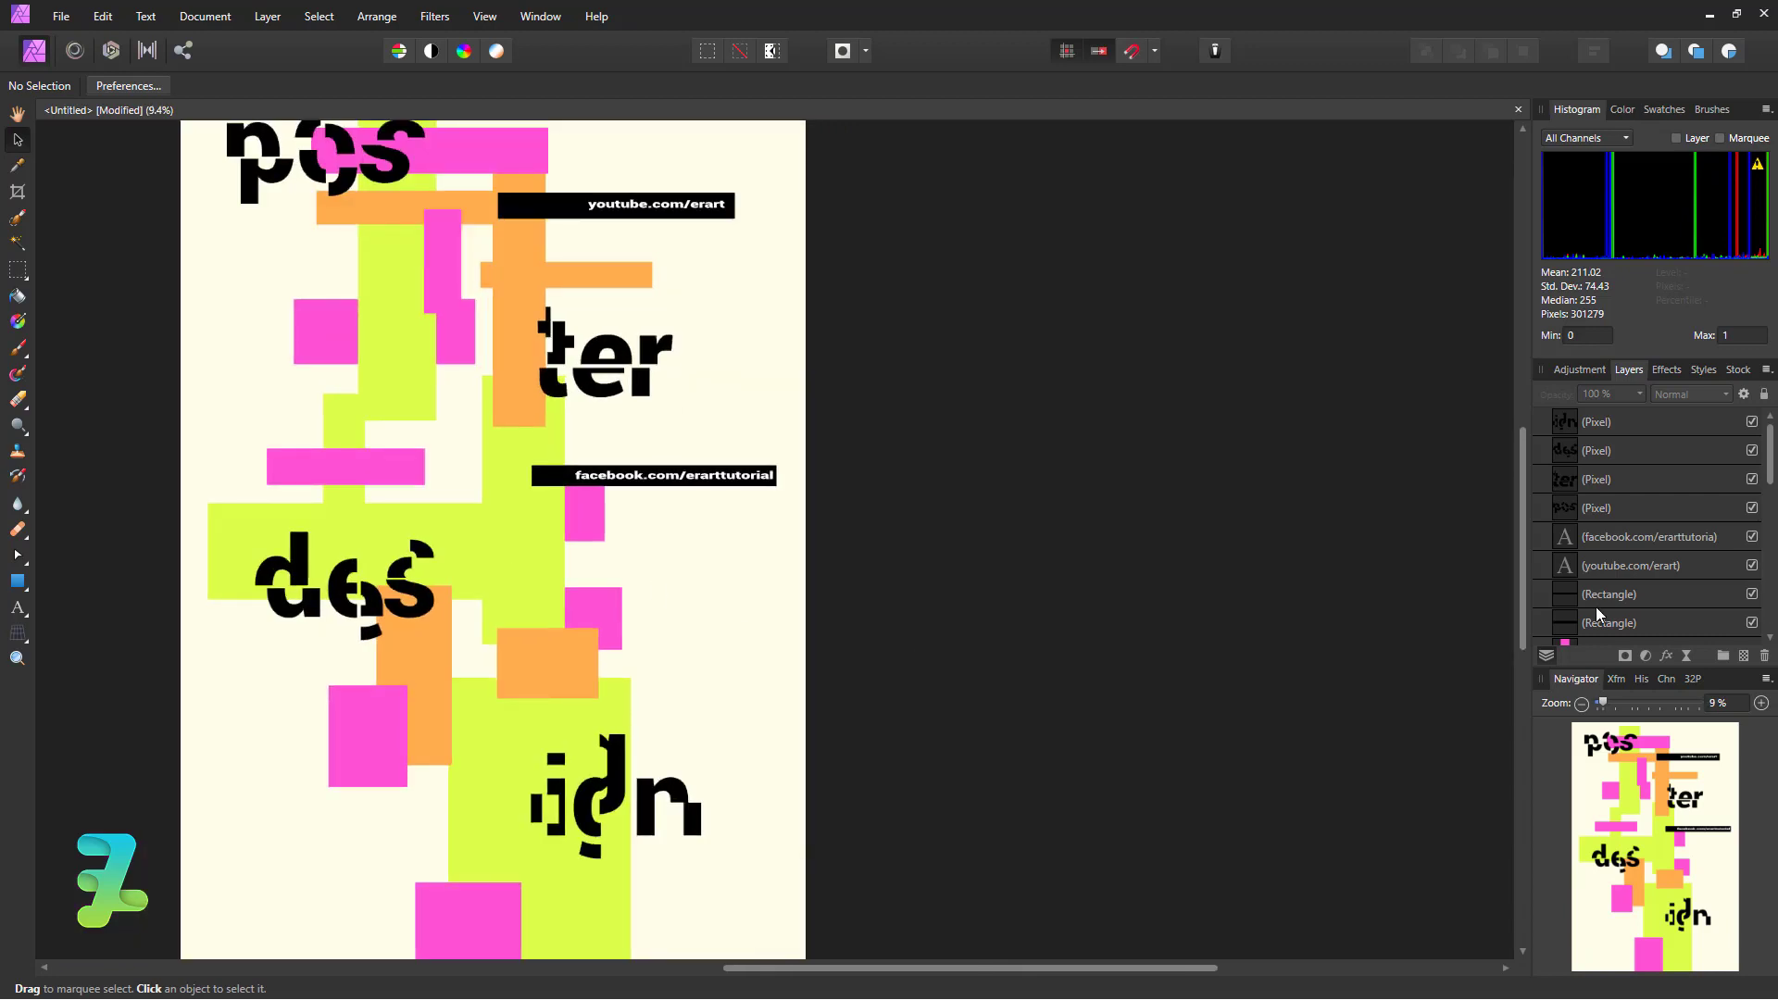
{"action": "left_click", "coordinate": [1607, 597]}
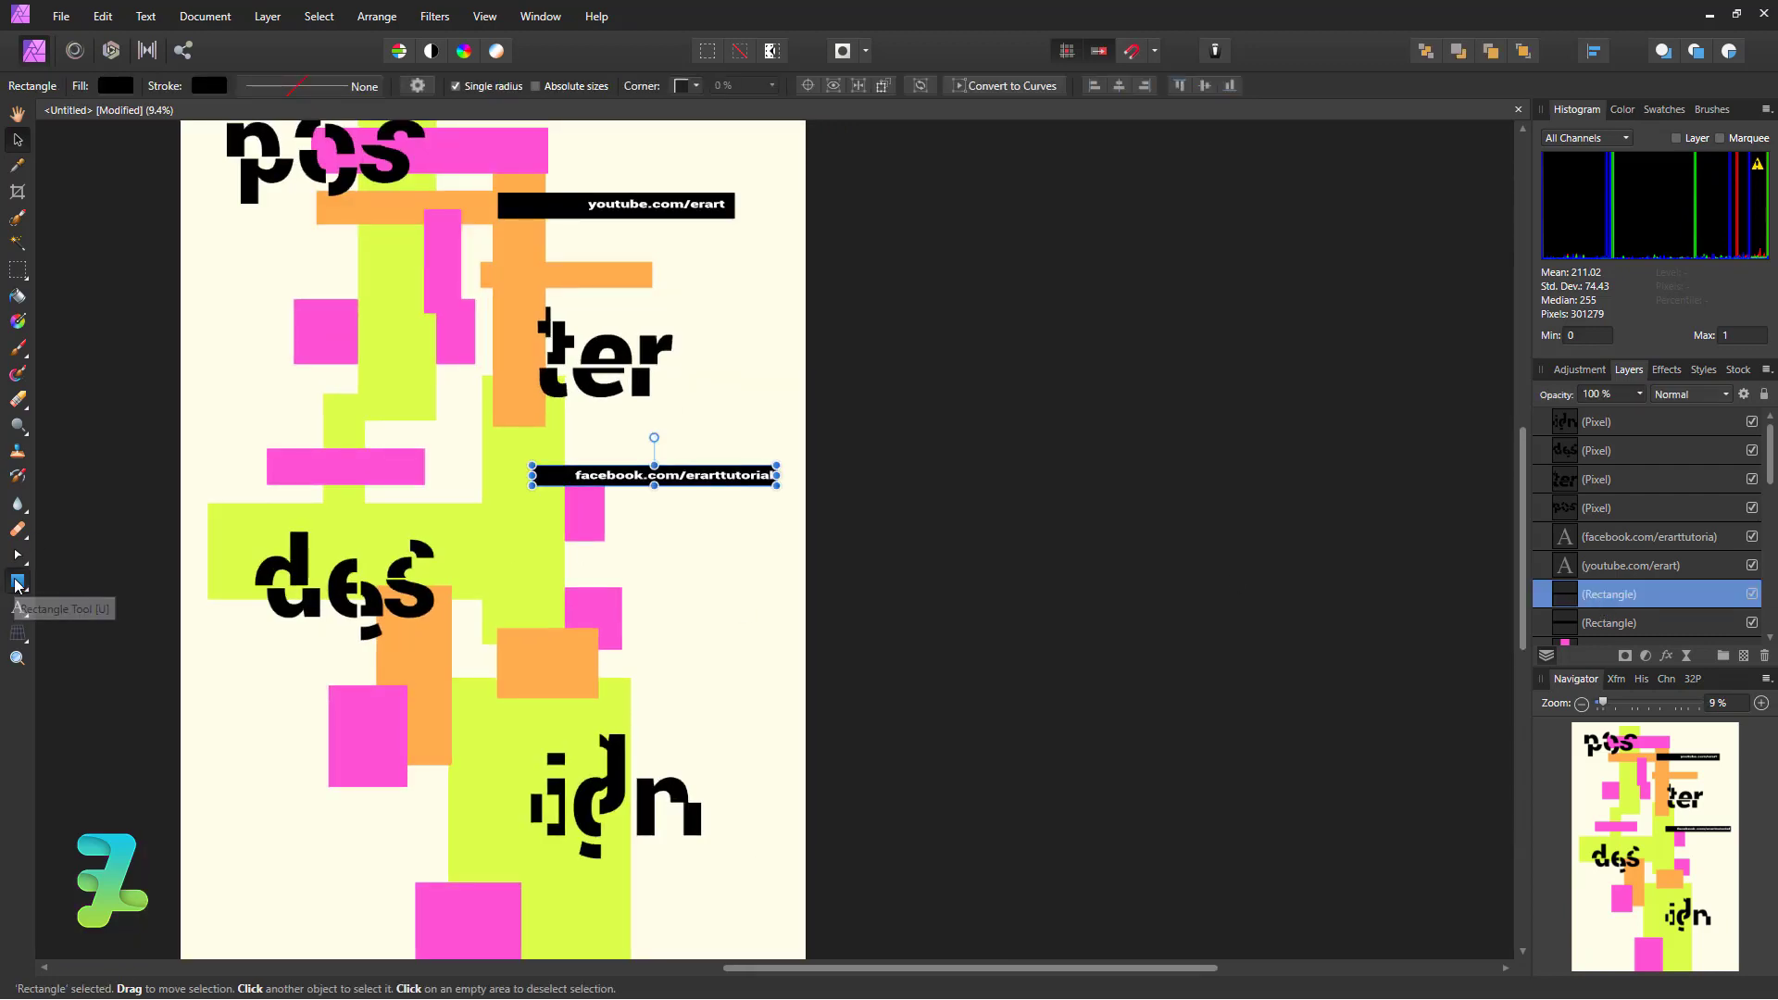
{"action": "left_click", "coordinate": [17, 584]}
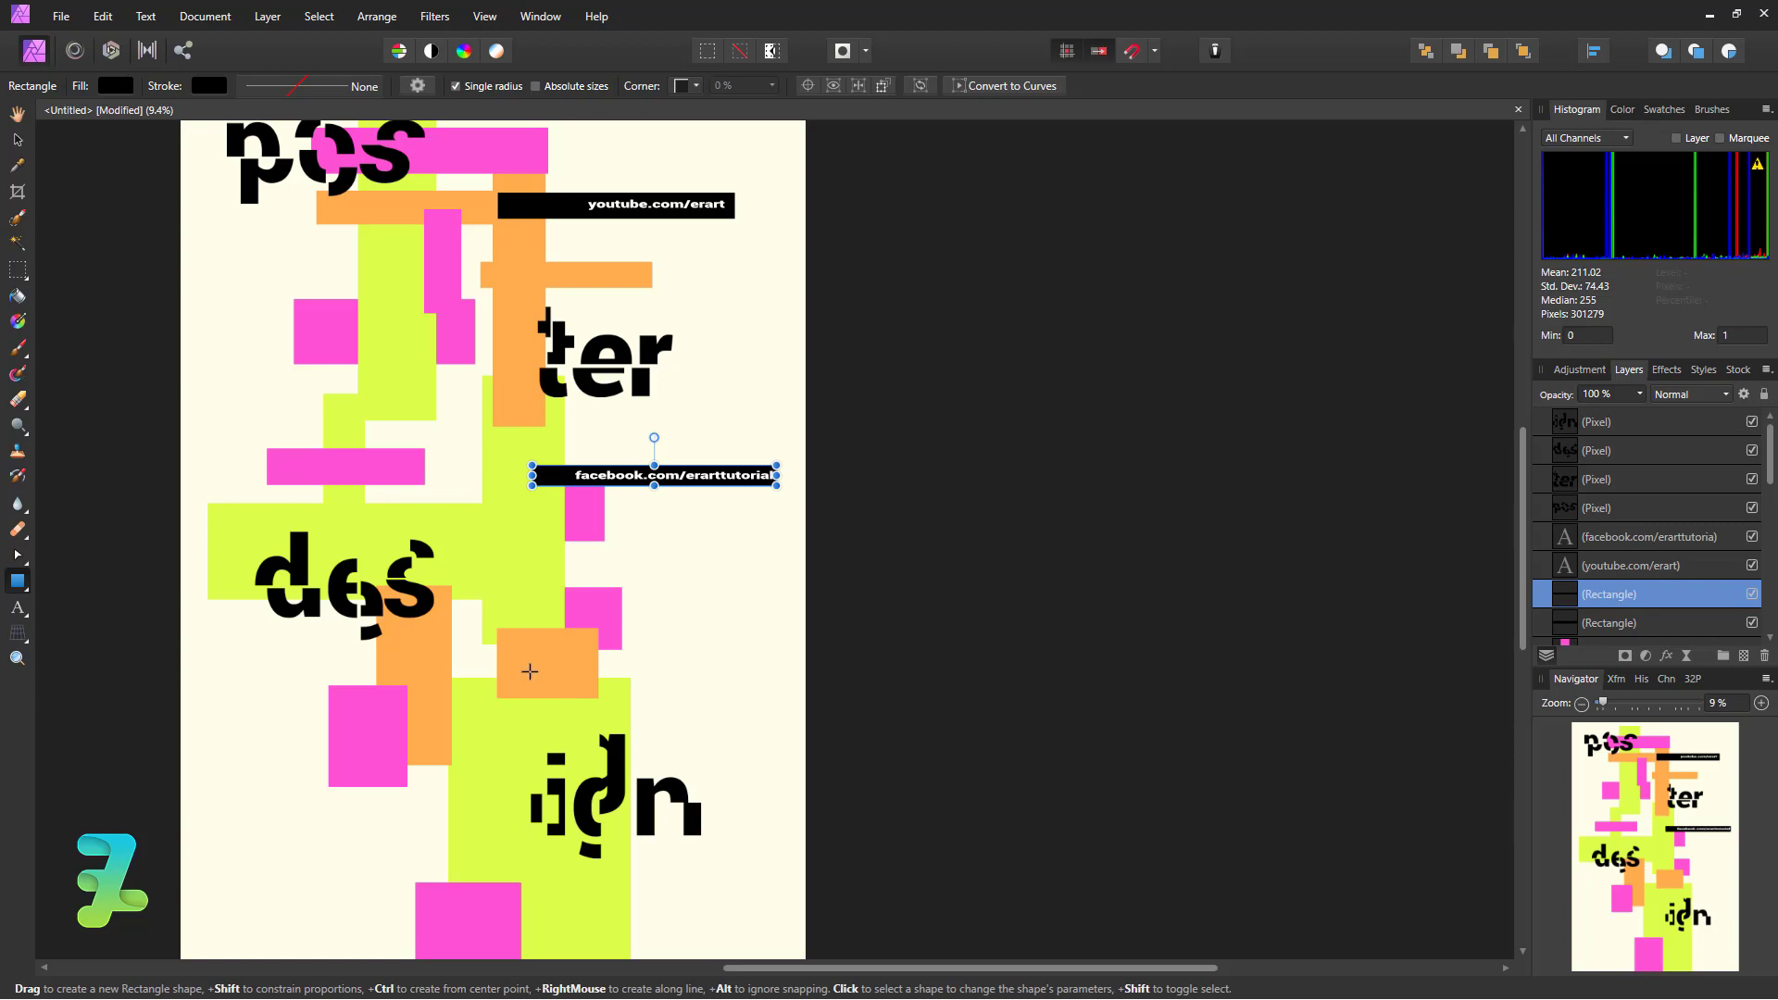
{"action": "scroll", "coordinate": [529, 709], "scroll_direction": "down", "scroll_amount": 1}
{"action": "scroll", "coordinate": [529, 709], "scroll_direction": "down", "scroll_amount": 1}
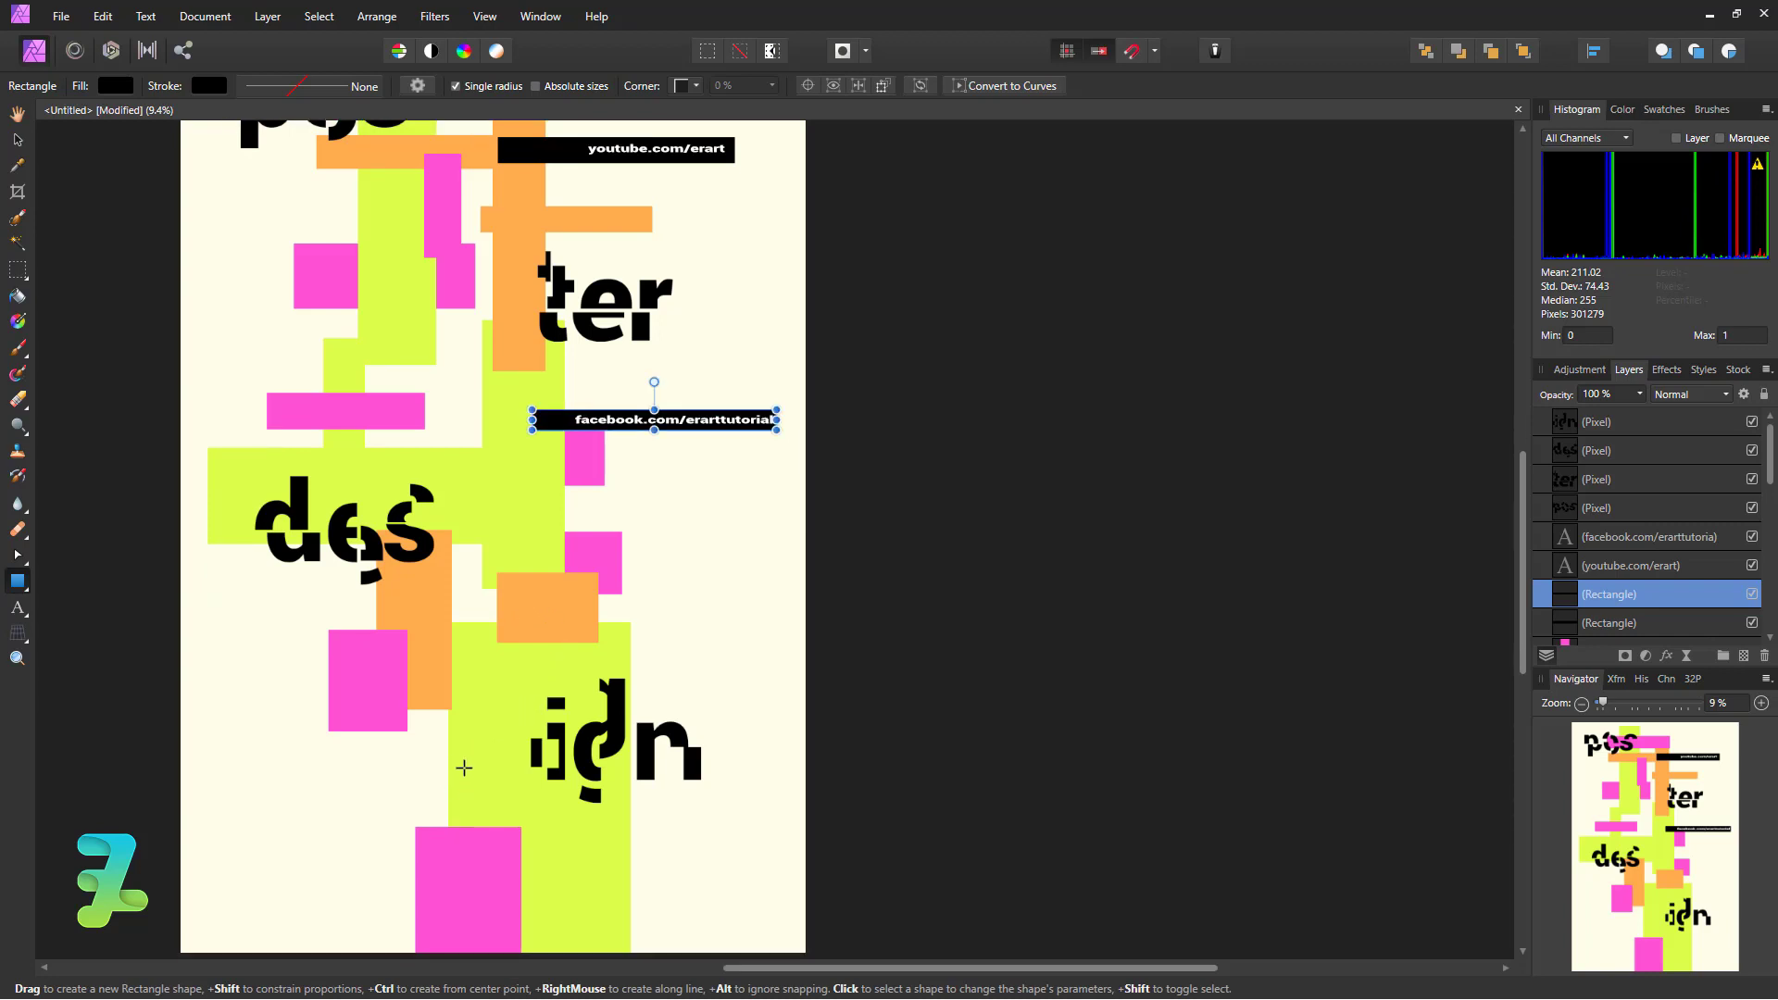
{"action": "left_click_drag", "start_coordinate": [477, 738], "coordinate": [224, 762]}
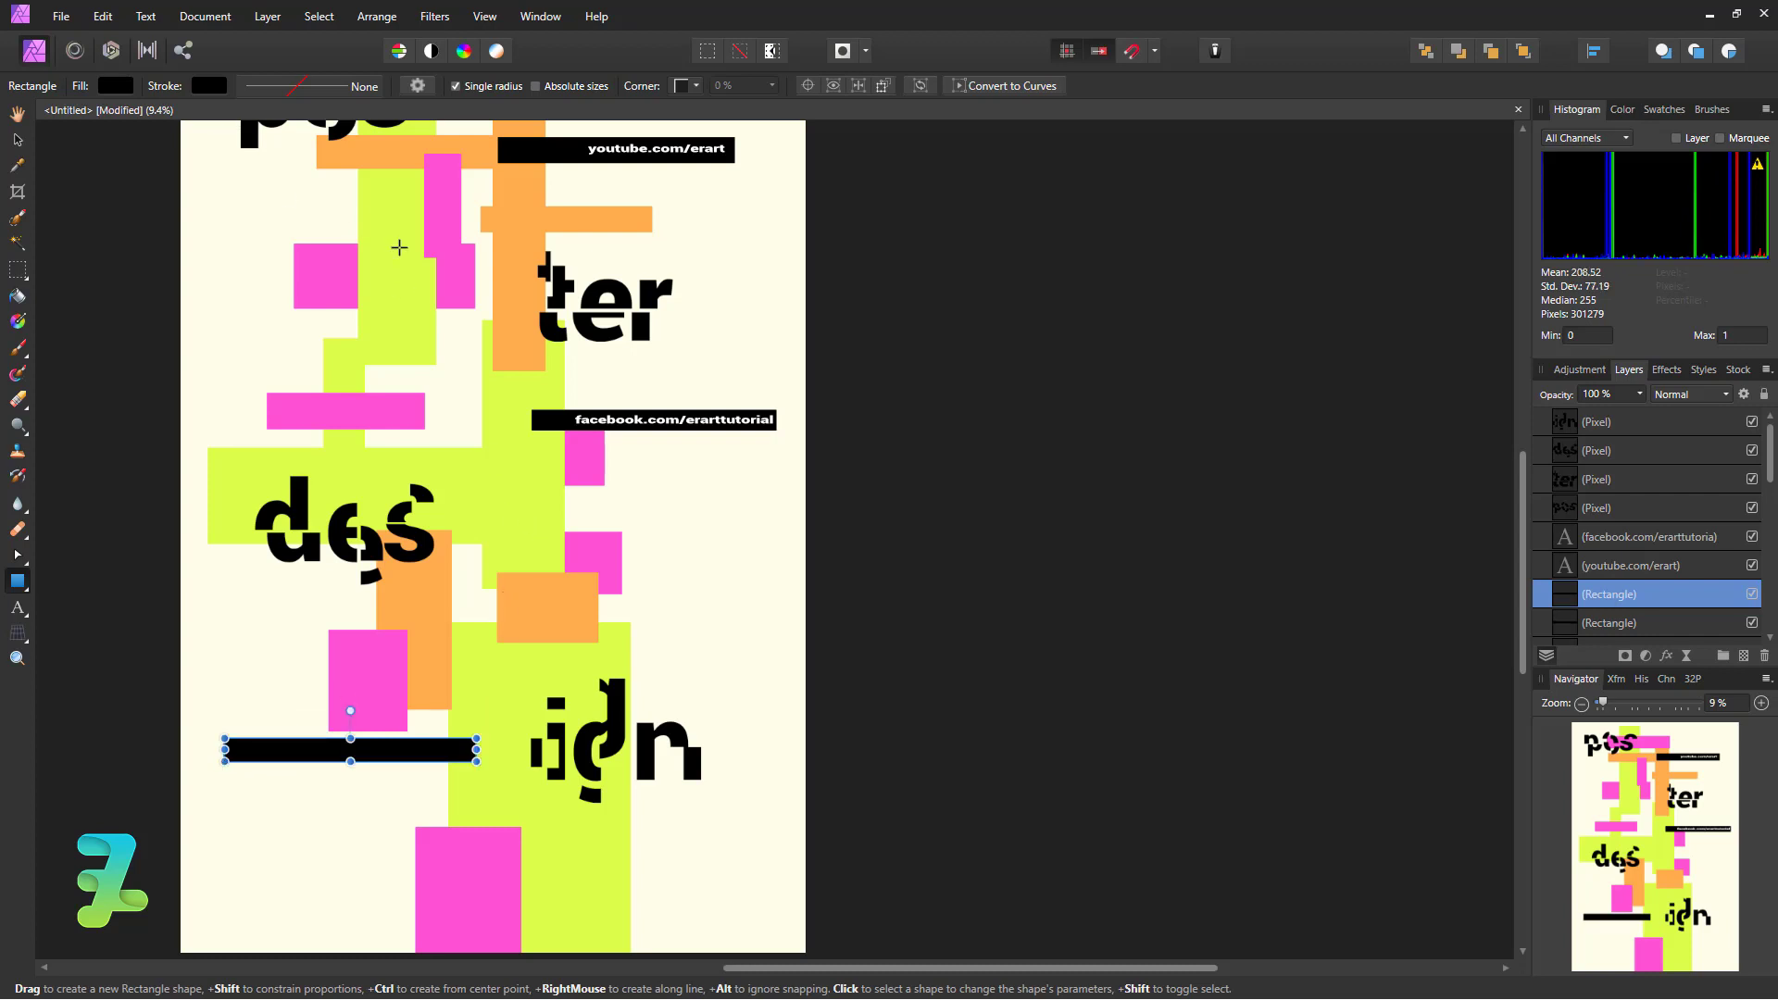
- Duplicate the facebook caption and move the copy onto the new black bar
{"action": "left_click", "coordinate": [19, 140]}
{"action": "left_click", "coordinate": [590, 425]}
{"action": "key", "text": "ctrl+j"}
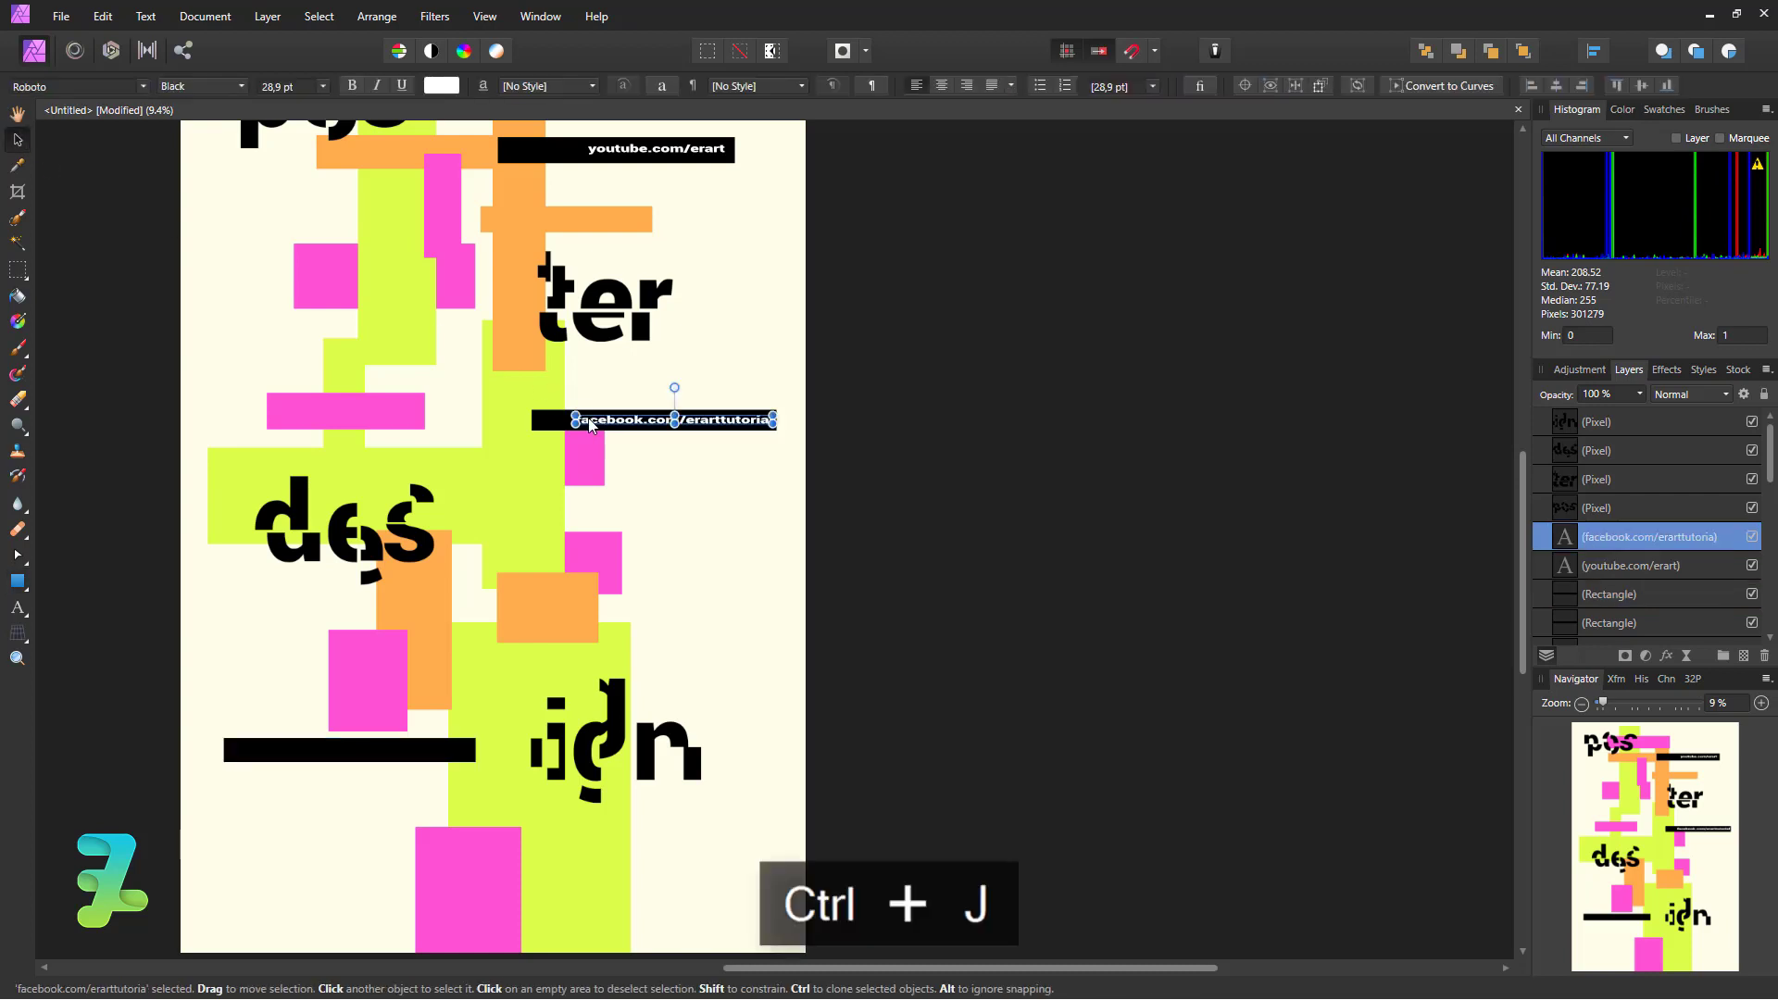
{"action": "mouse_move", "coordinate": [590, 425]}
{"action": "left_mouse_down"}
{"action": "mouse_move", "coordinate": [431, 549]}
{"action": "mouse_move", "coordinate": [254, 755]}
{"action": "left_mouse_up"}
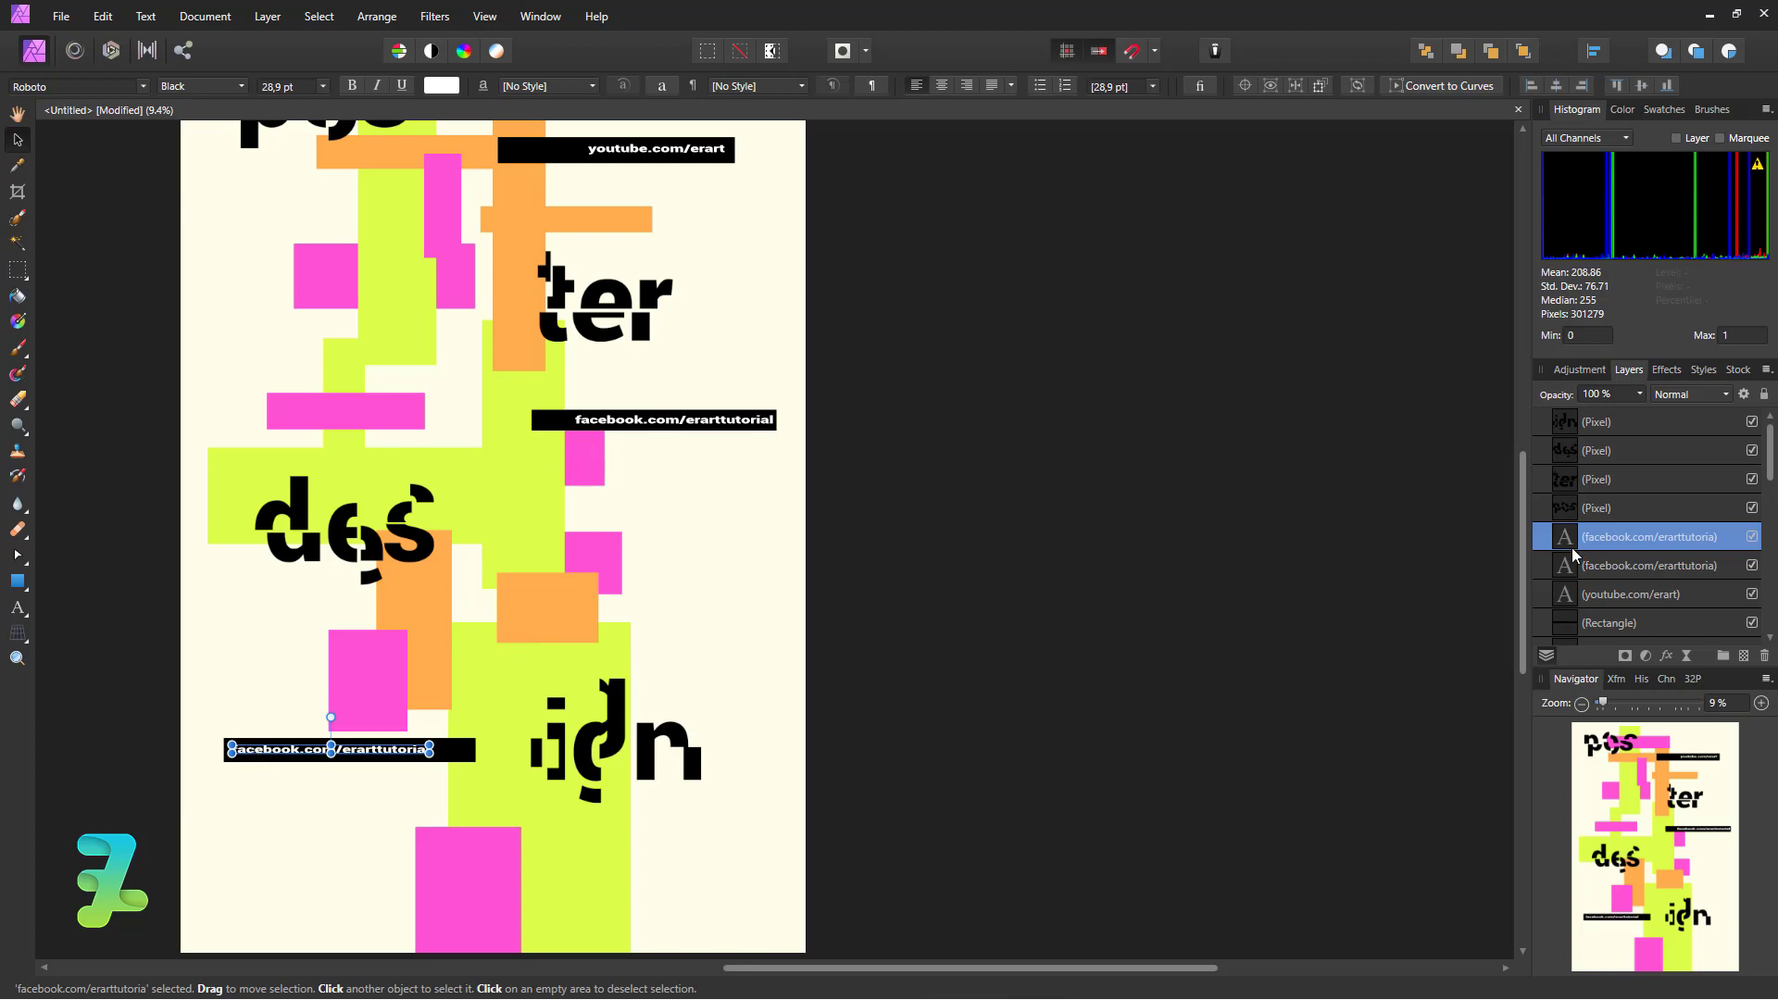
{"action": "key", "text": "ctrl+alt+0"}
- Change the copied caption's text to 'instagram.com/erart_id'
{"action": "double_click", "coordinate": [433, 550]}
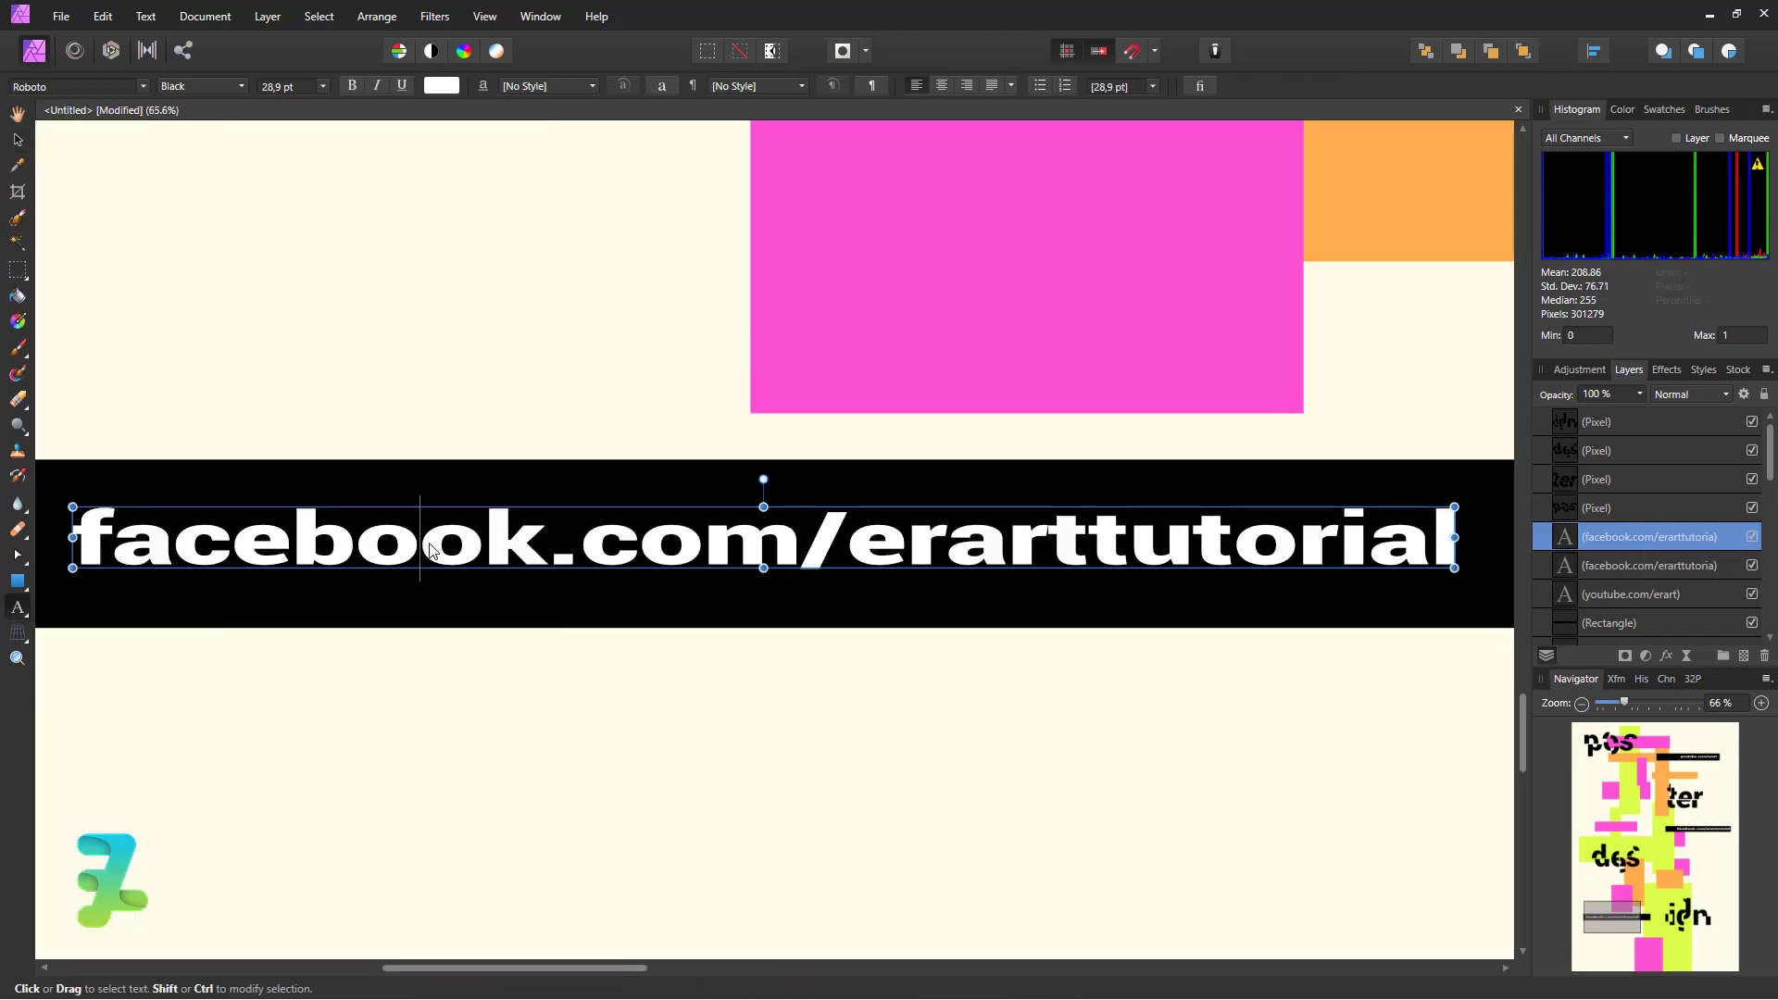
{"action": "key", "text": "ctrl+a"}
{"action": "type", "text": "ins"}
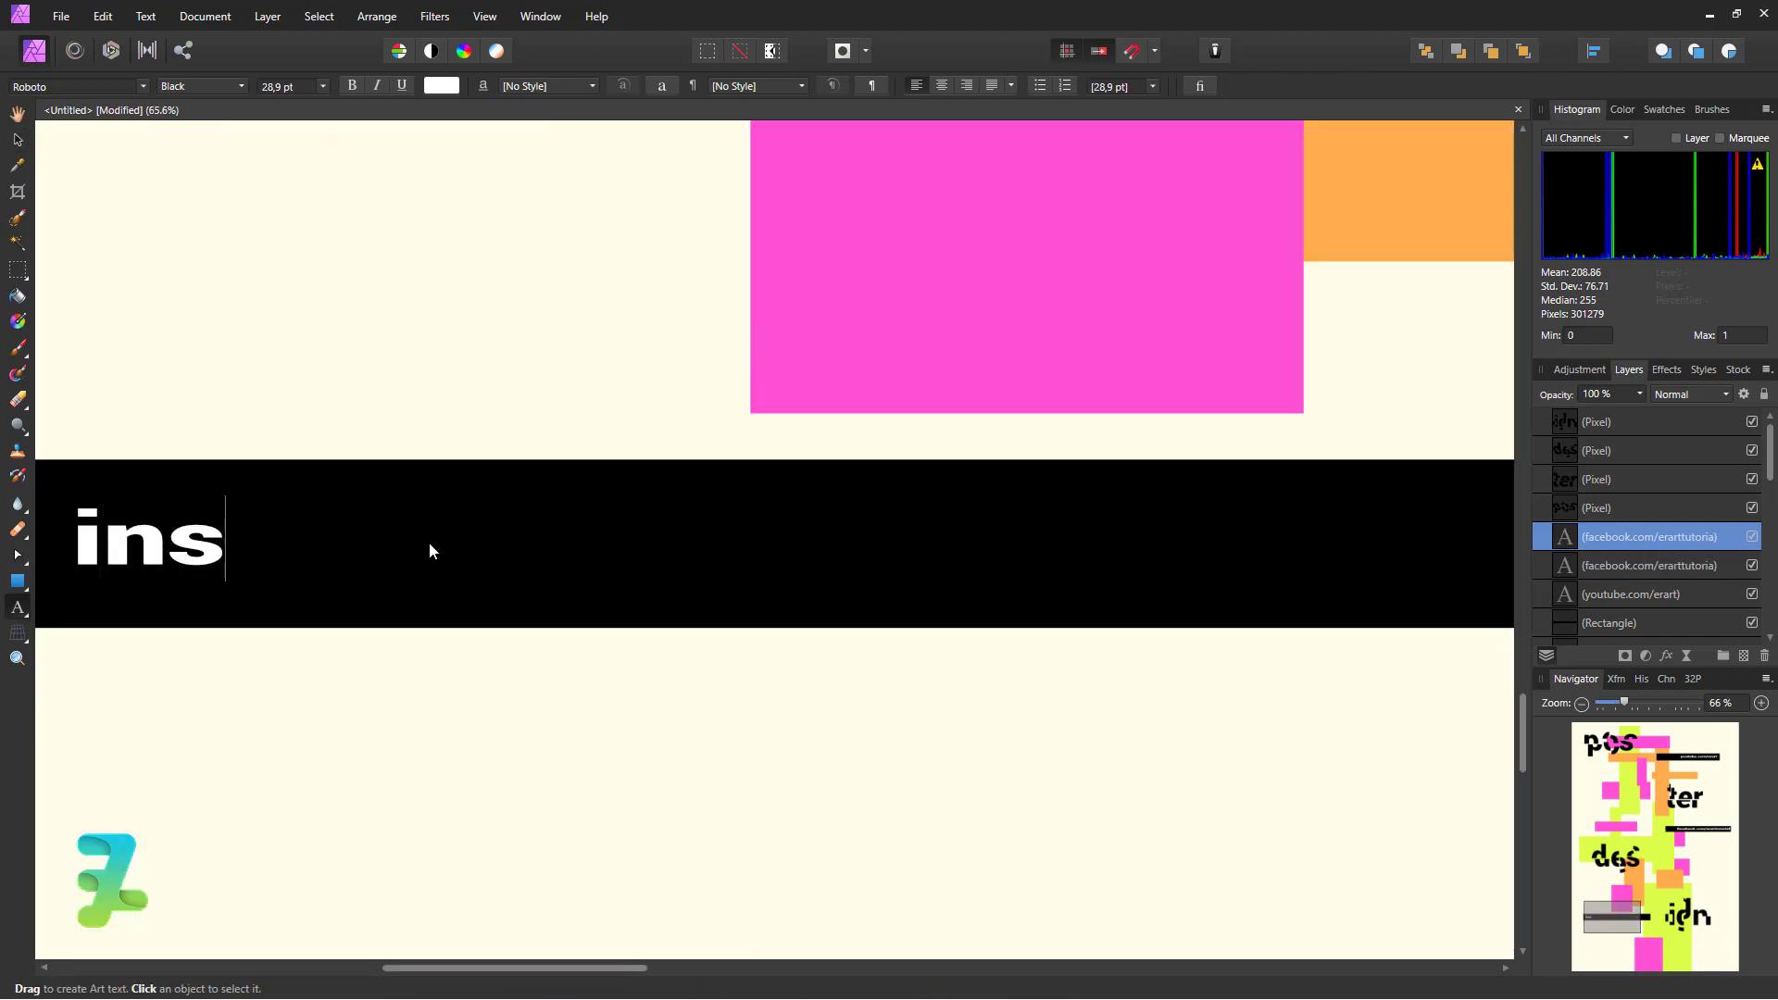
{"action": "type", "text": "tagram/com"}
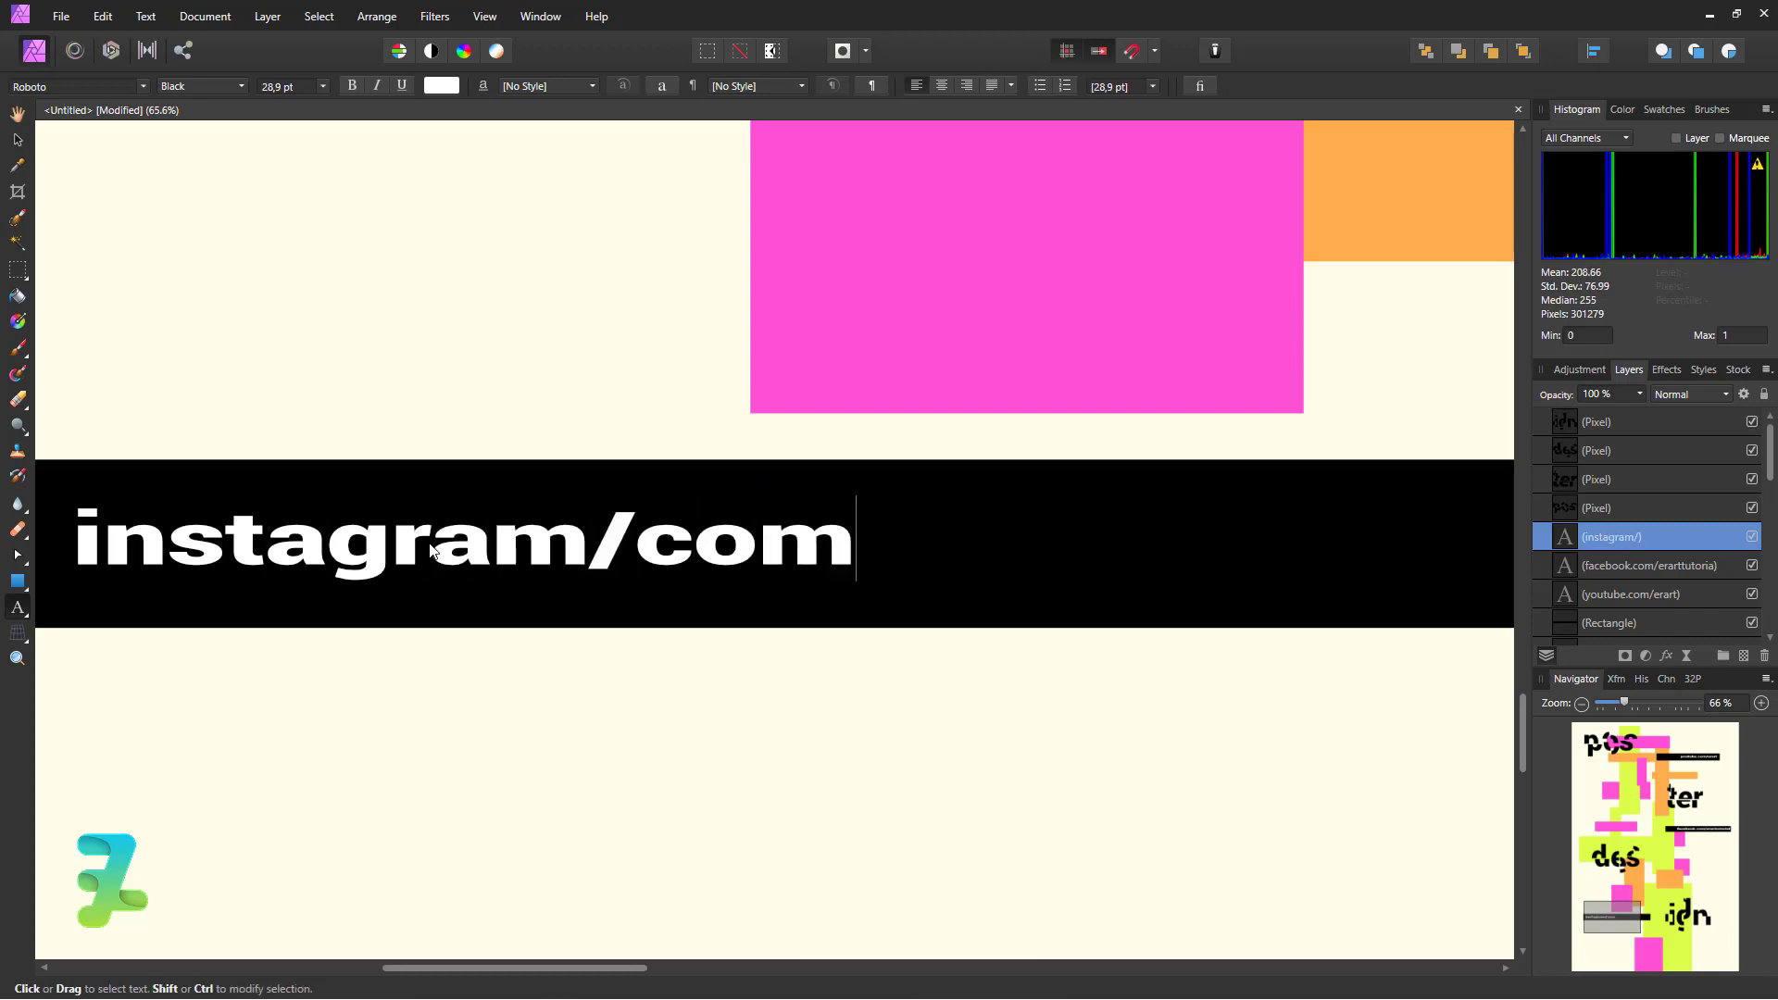
{"action": "type", "text": "/e"}
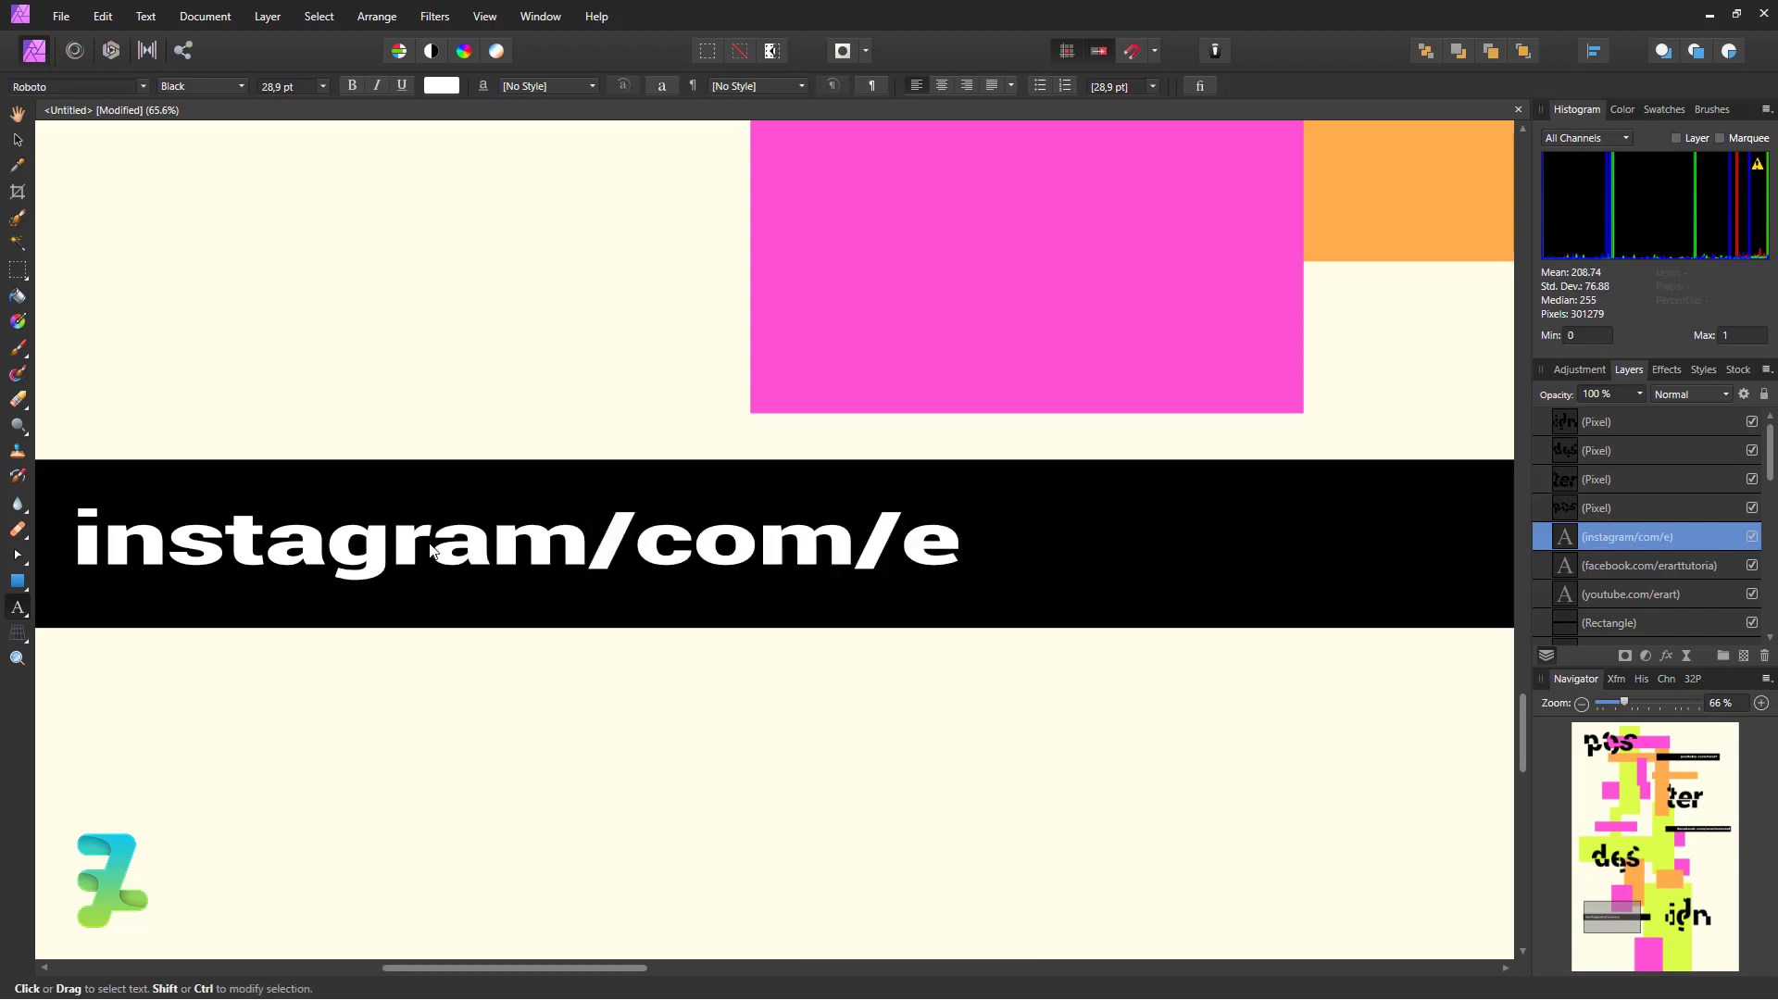
{"action": "type", "text": "rart"}
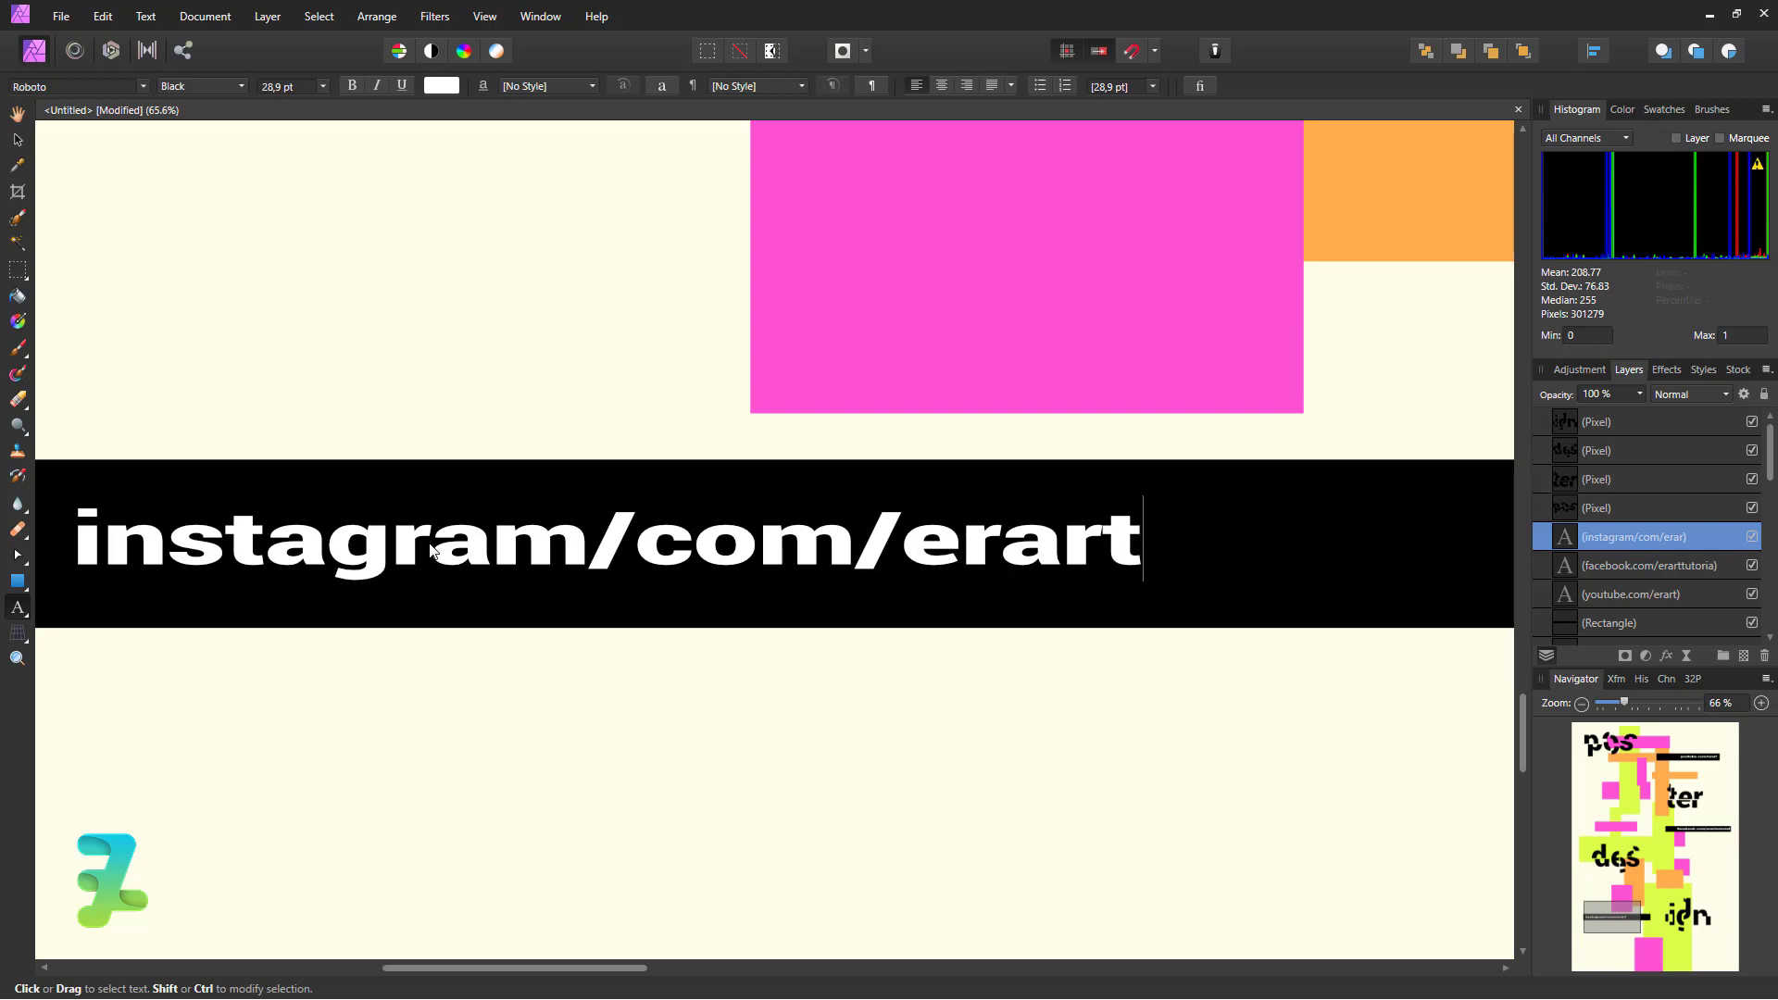
{"action": "key", "text": "BackSpace"}
{"action": "key", "text": "BackSpace"}
{"action": "key", "text": "BackSpace"}
{"action": "key", "text": "BackSpace"}
{"action": "key", "text": "BackSpace"}
{"action": "key", "text": "BackSpace"}
{"action": "key", "text": "BackSpace"}
{"action": "key", "text": "BackSpace"}
{"action": "key", "text": "BackSpace"}
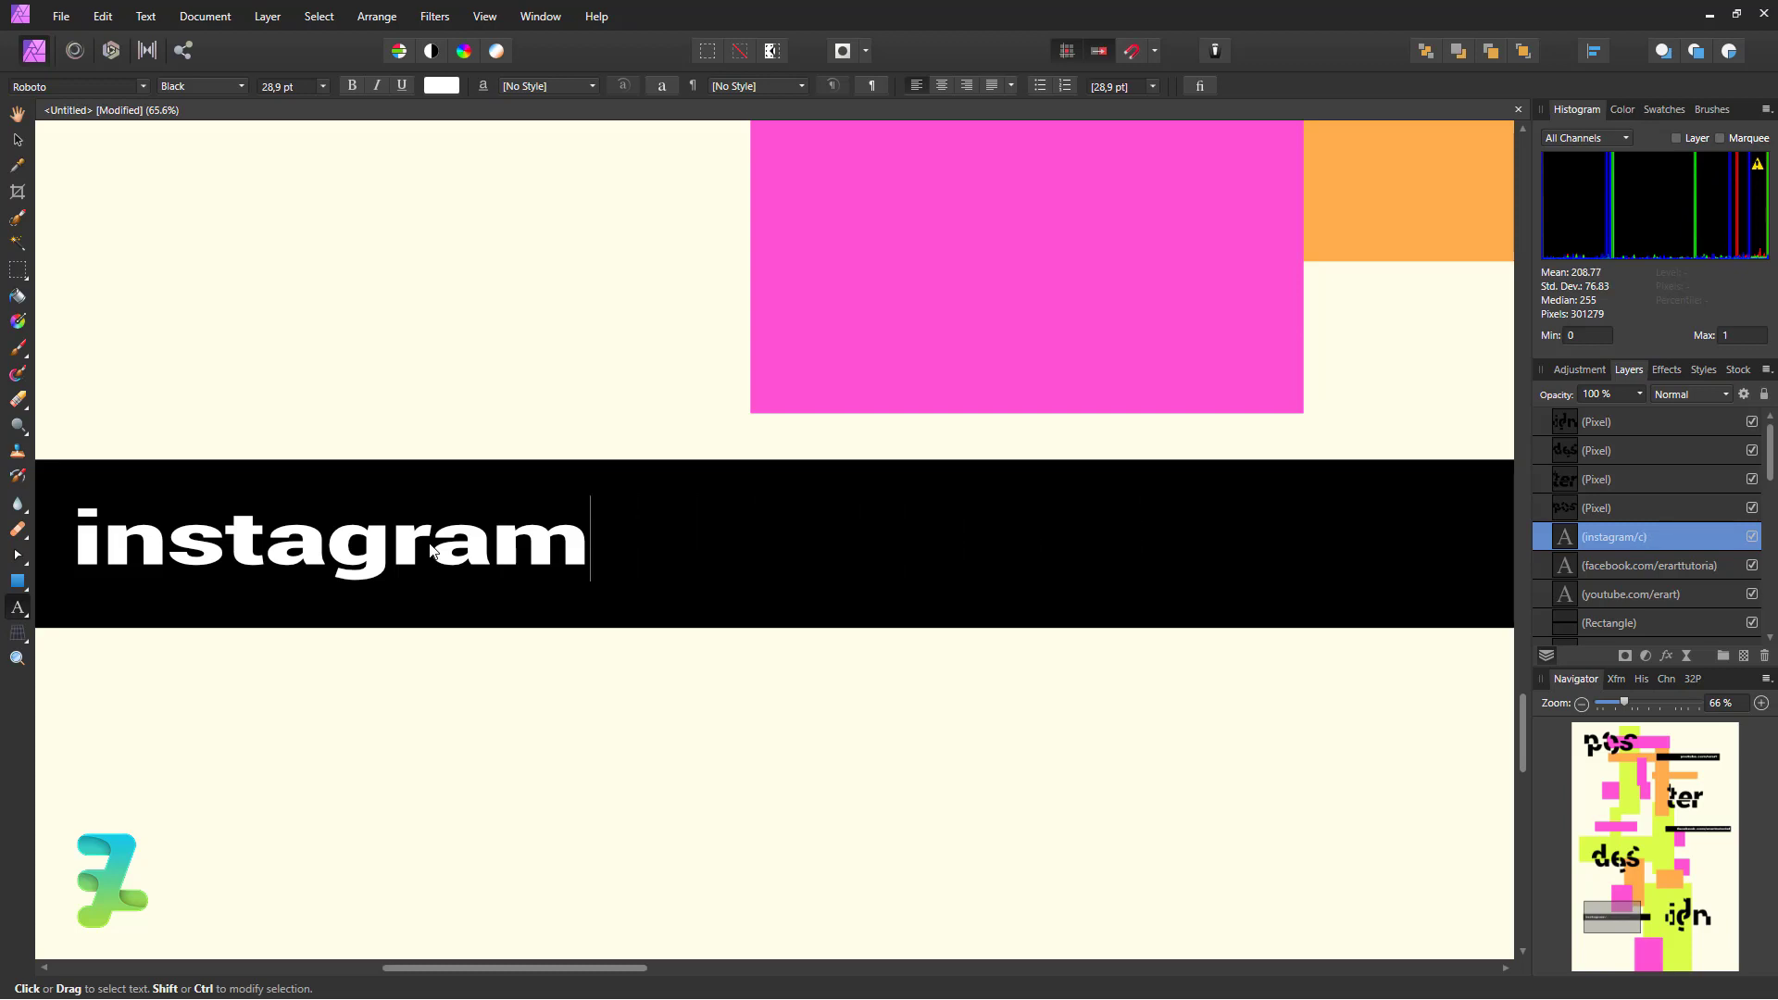
{"action": "type", "text": ".com/erart"}
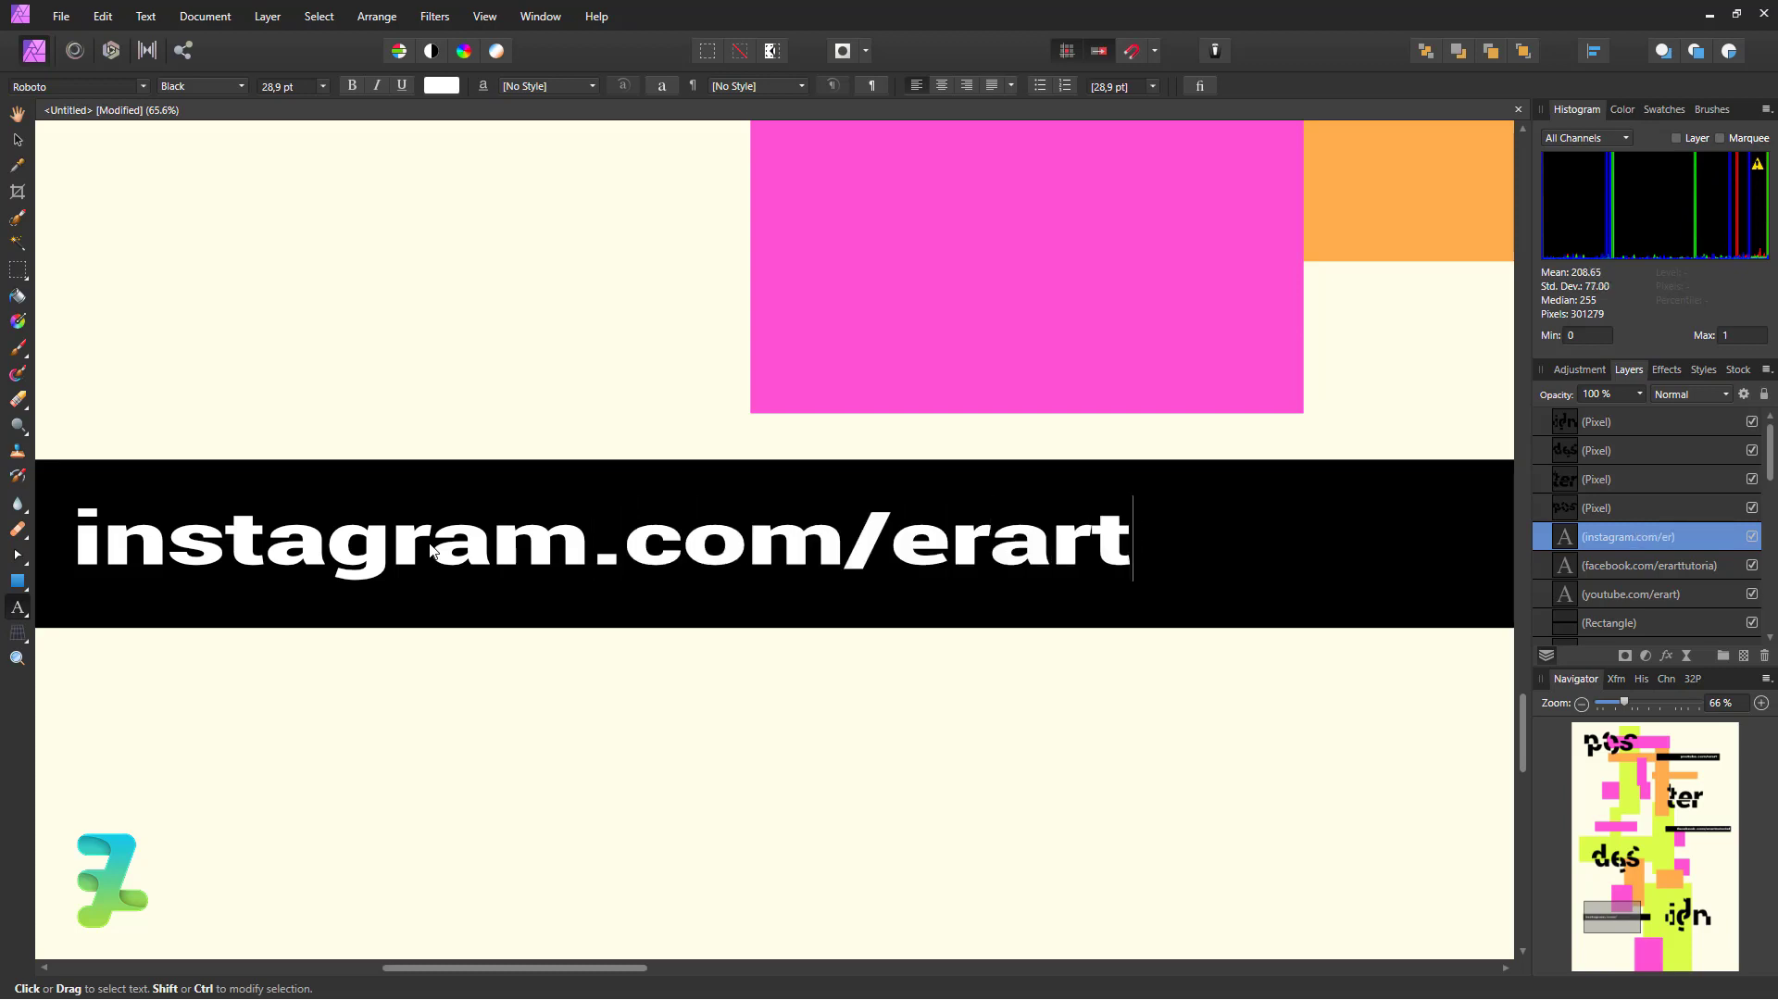
{"action": "type", "text": "_id"}
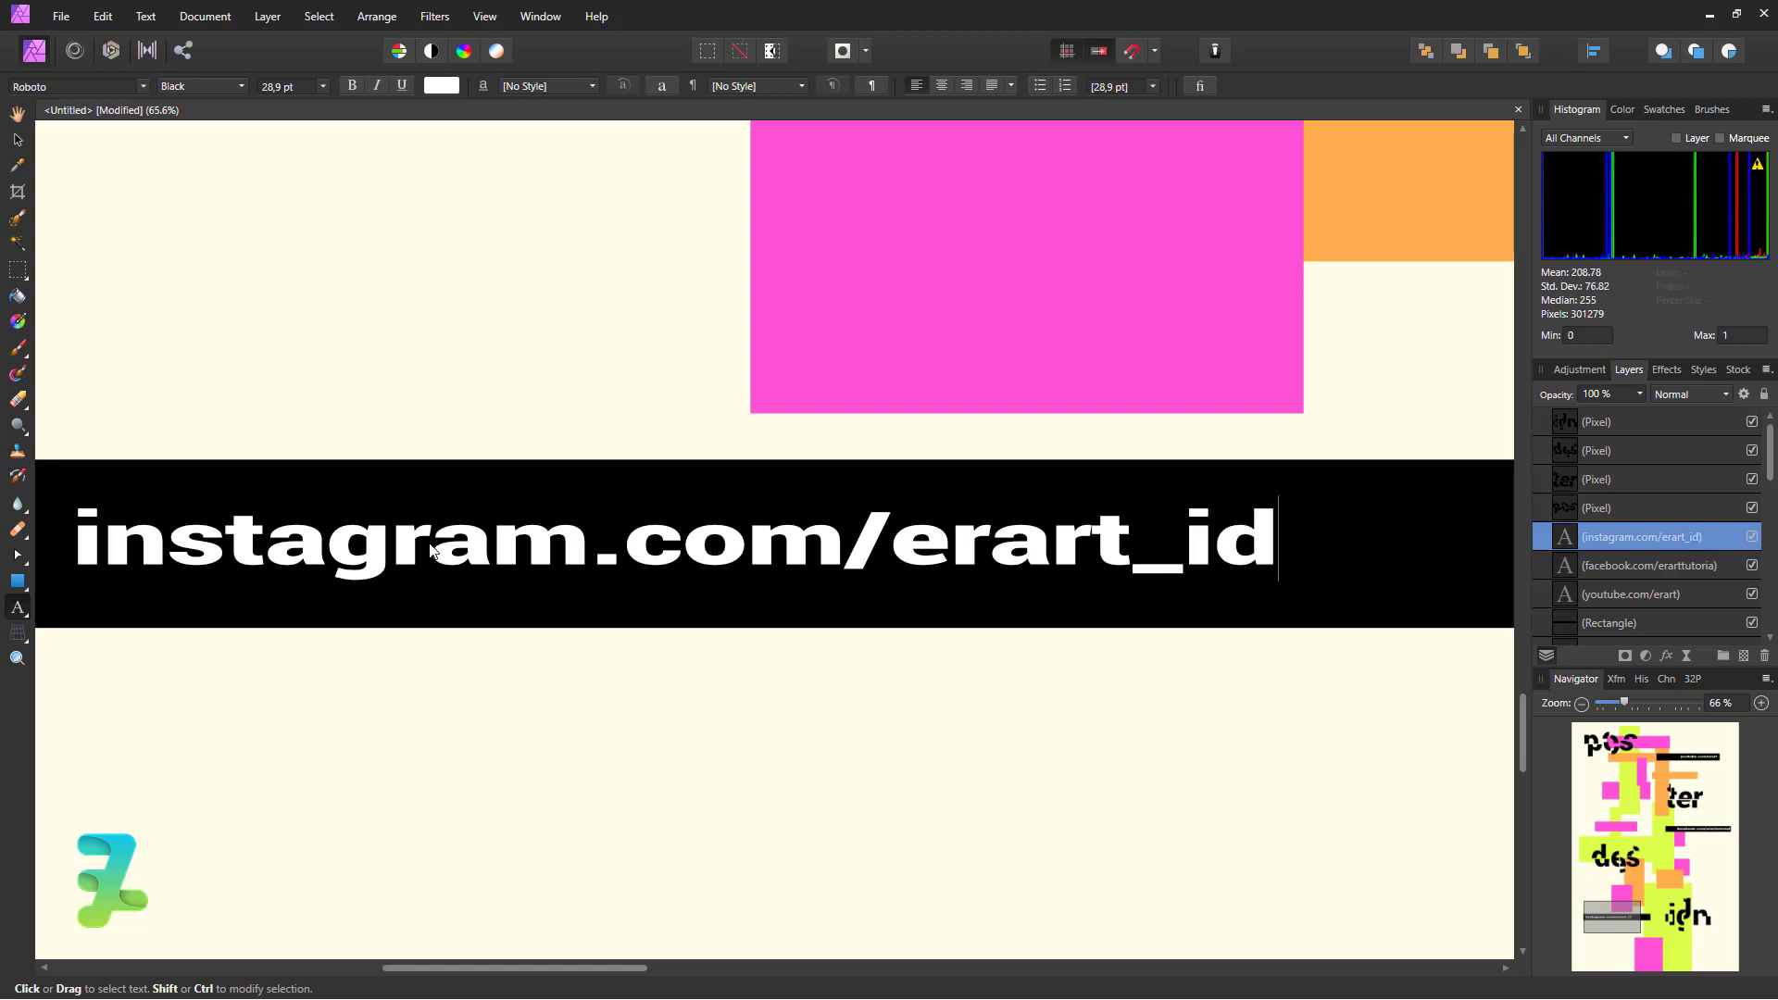
{"action": "key", "text": "Escape"}
{"action": "left_click", "coordinate": [16, 144]}
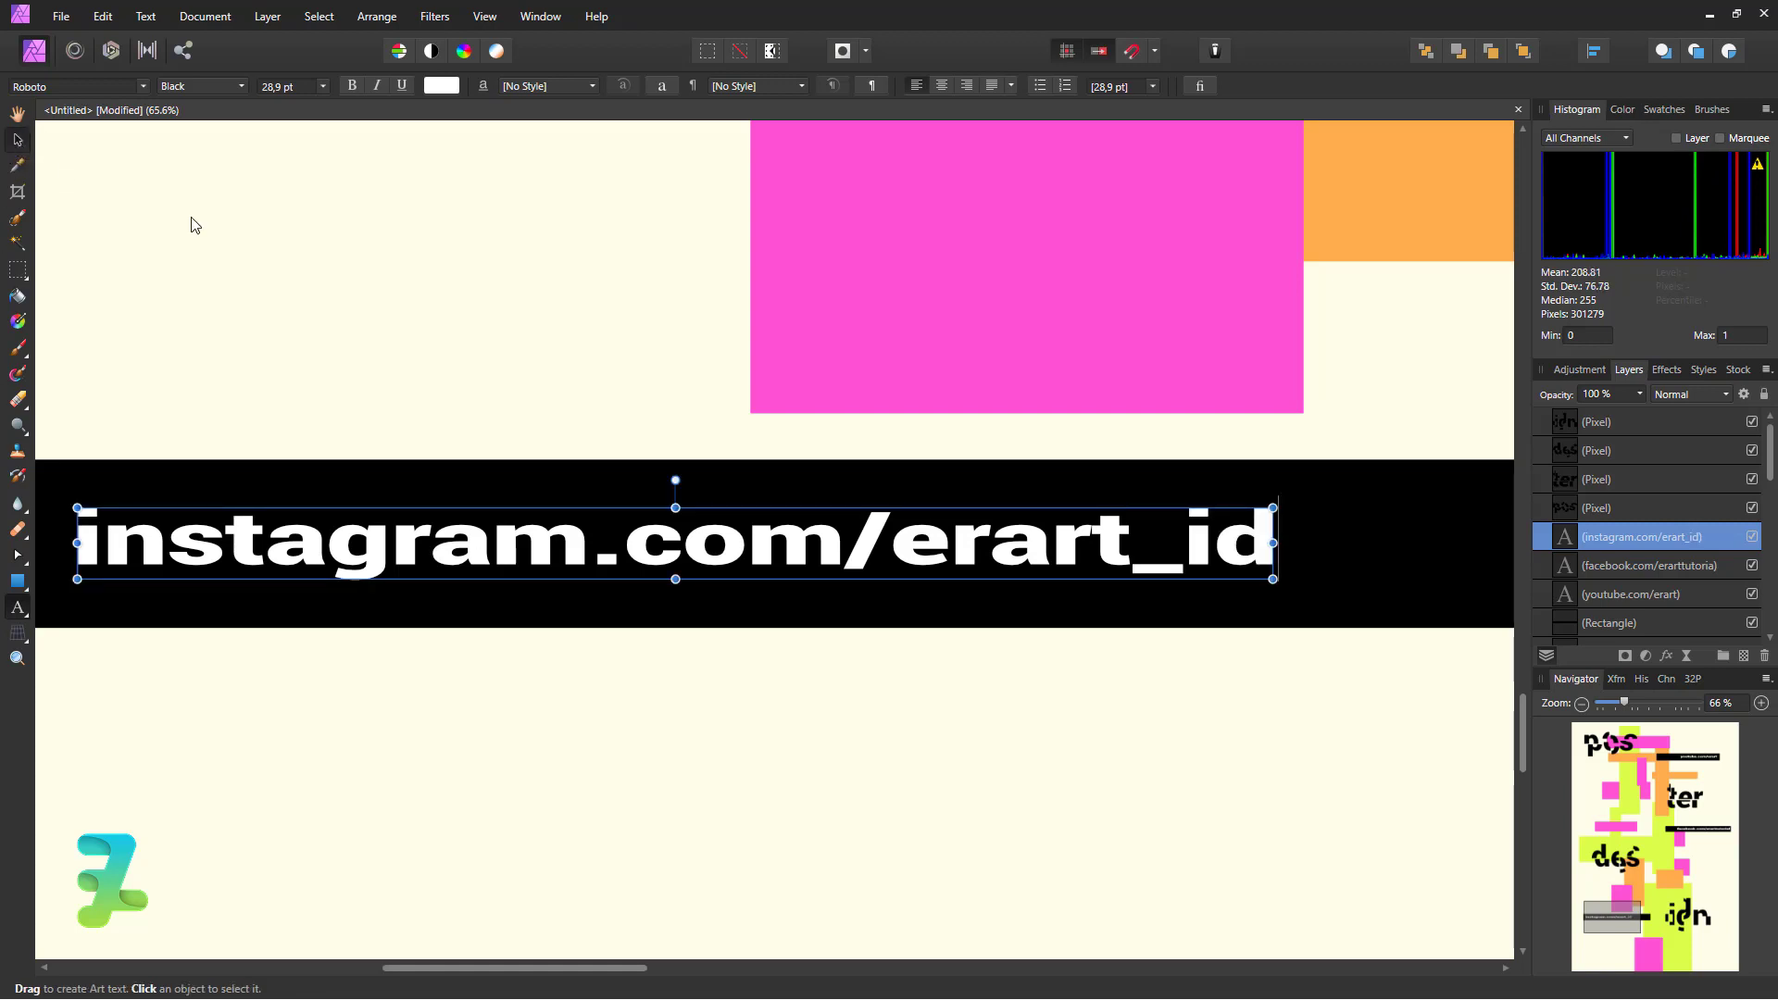
{"action": "key", "text": "ctrl+minus"}
{"action": "key", "text": "ctrl+minus"}
{"action": "key", "text": "ctrl+minus"}
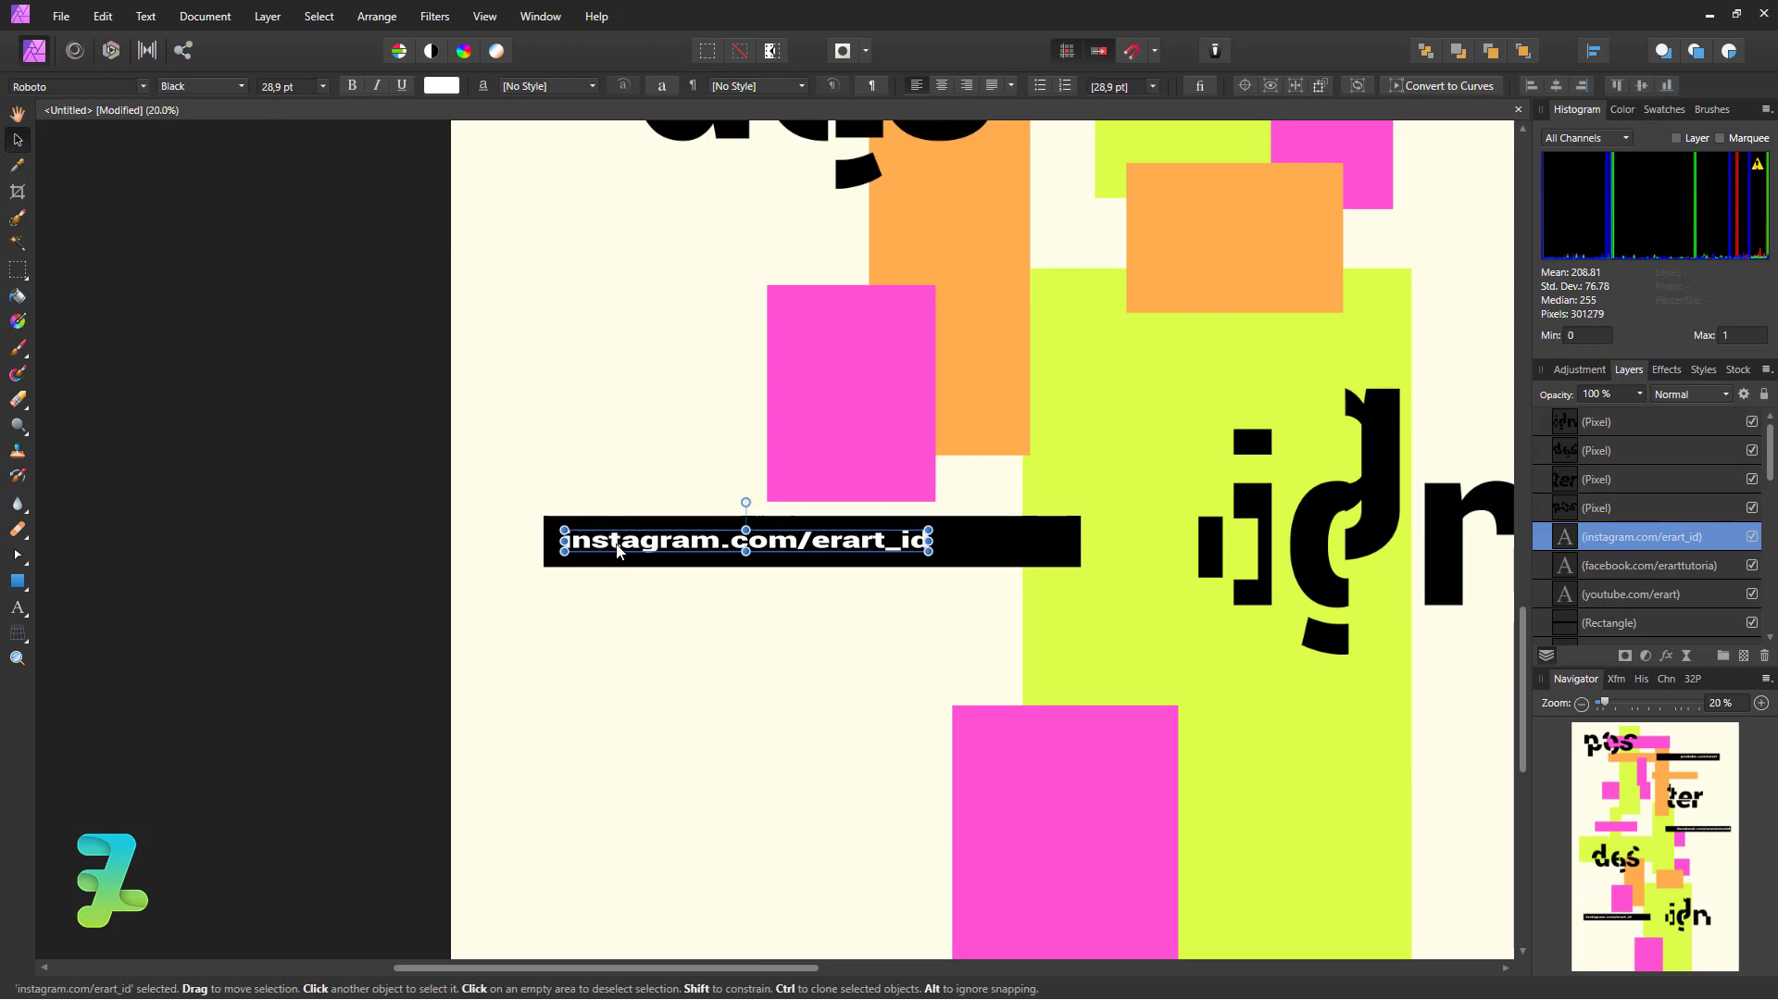
- Duplicate the Instagram bar and its caption into a new row just below
{"action": "left_click", "coordinate": [1025, 556]}
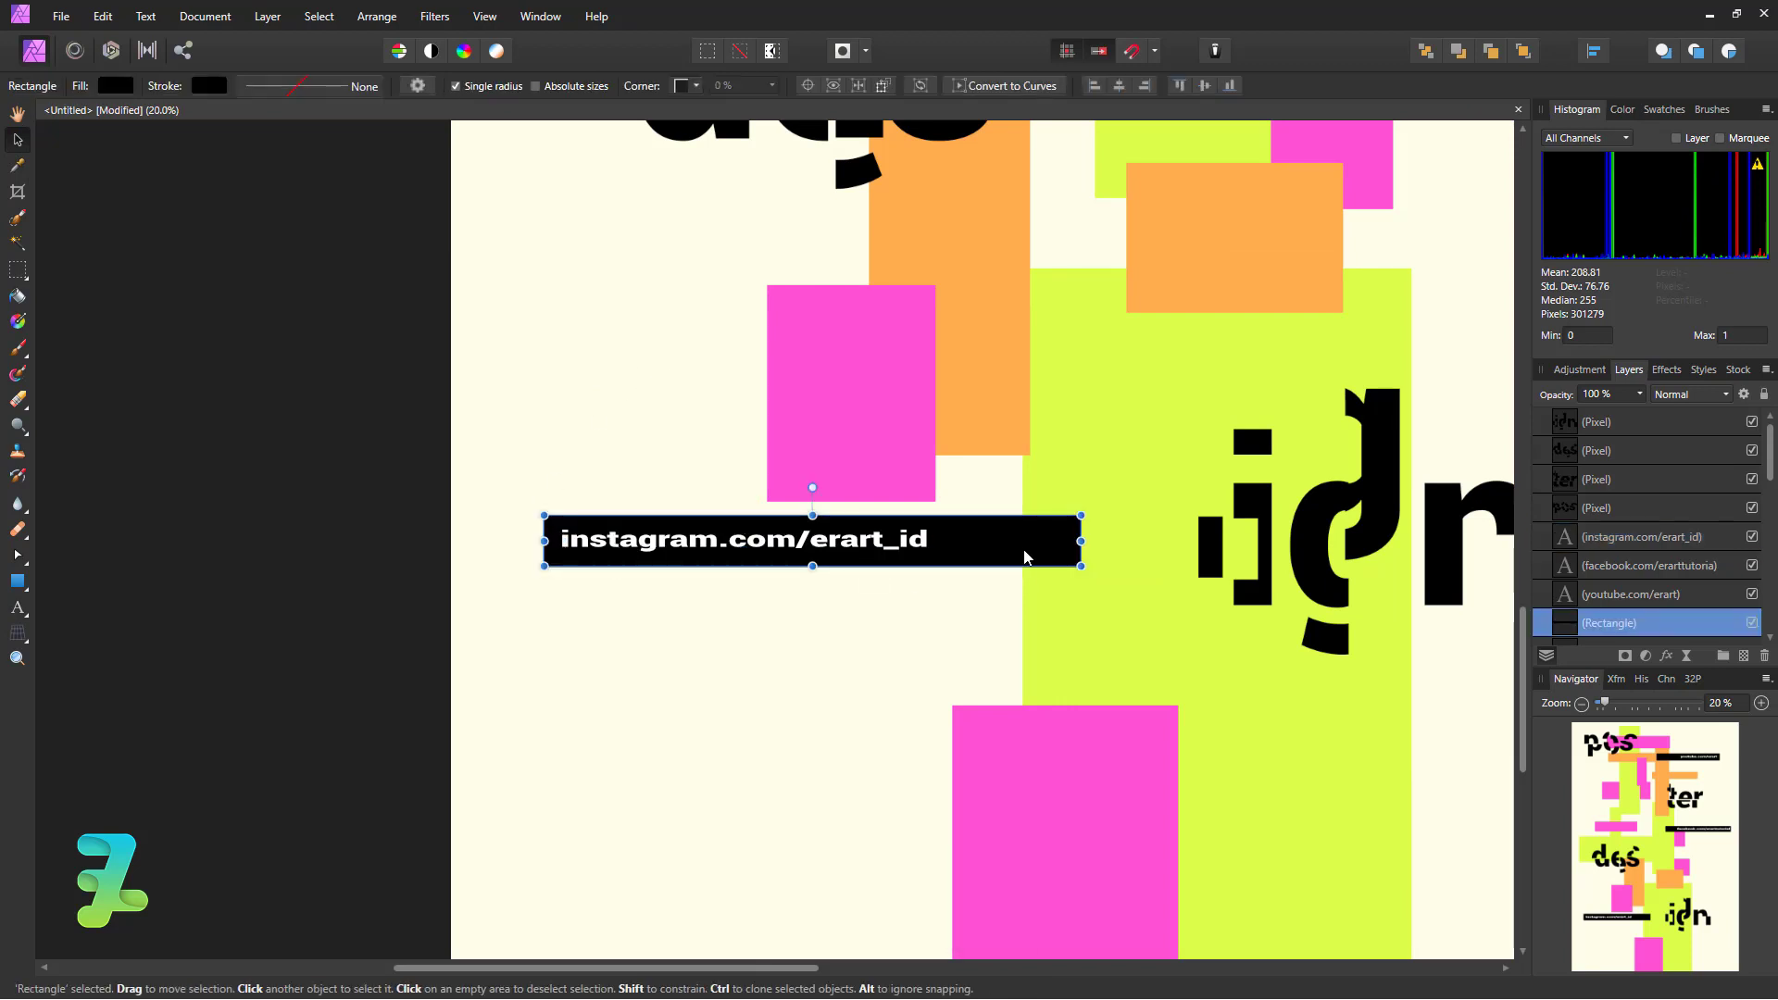
{"action": "key", "text": "ctrl+j"}
{"action": "left_click_drag", "start_coordinate": [1043, 547], "coordinate": [986, 610]}
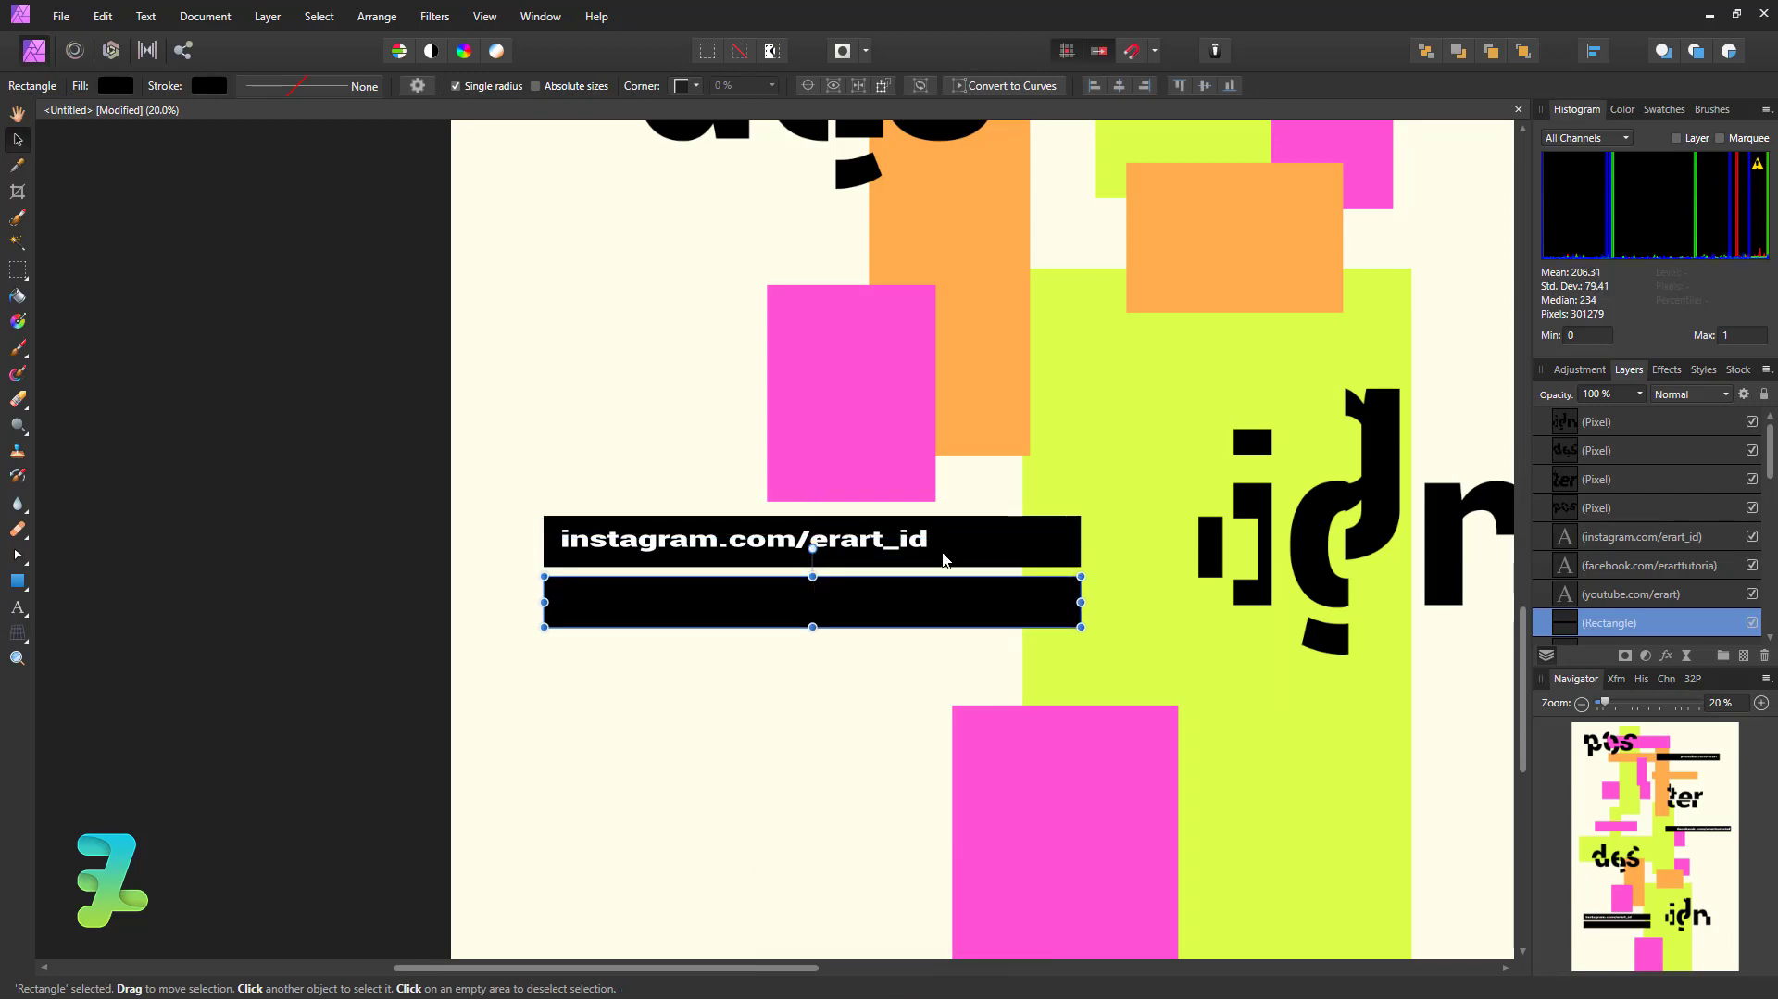
{"action": "left_click", "coordinate": [895, 552]}
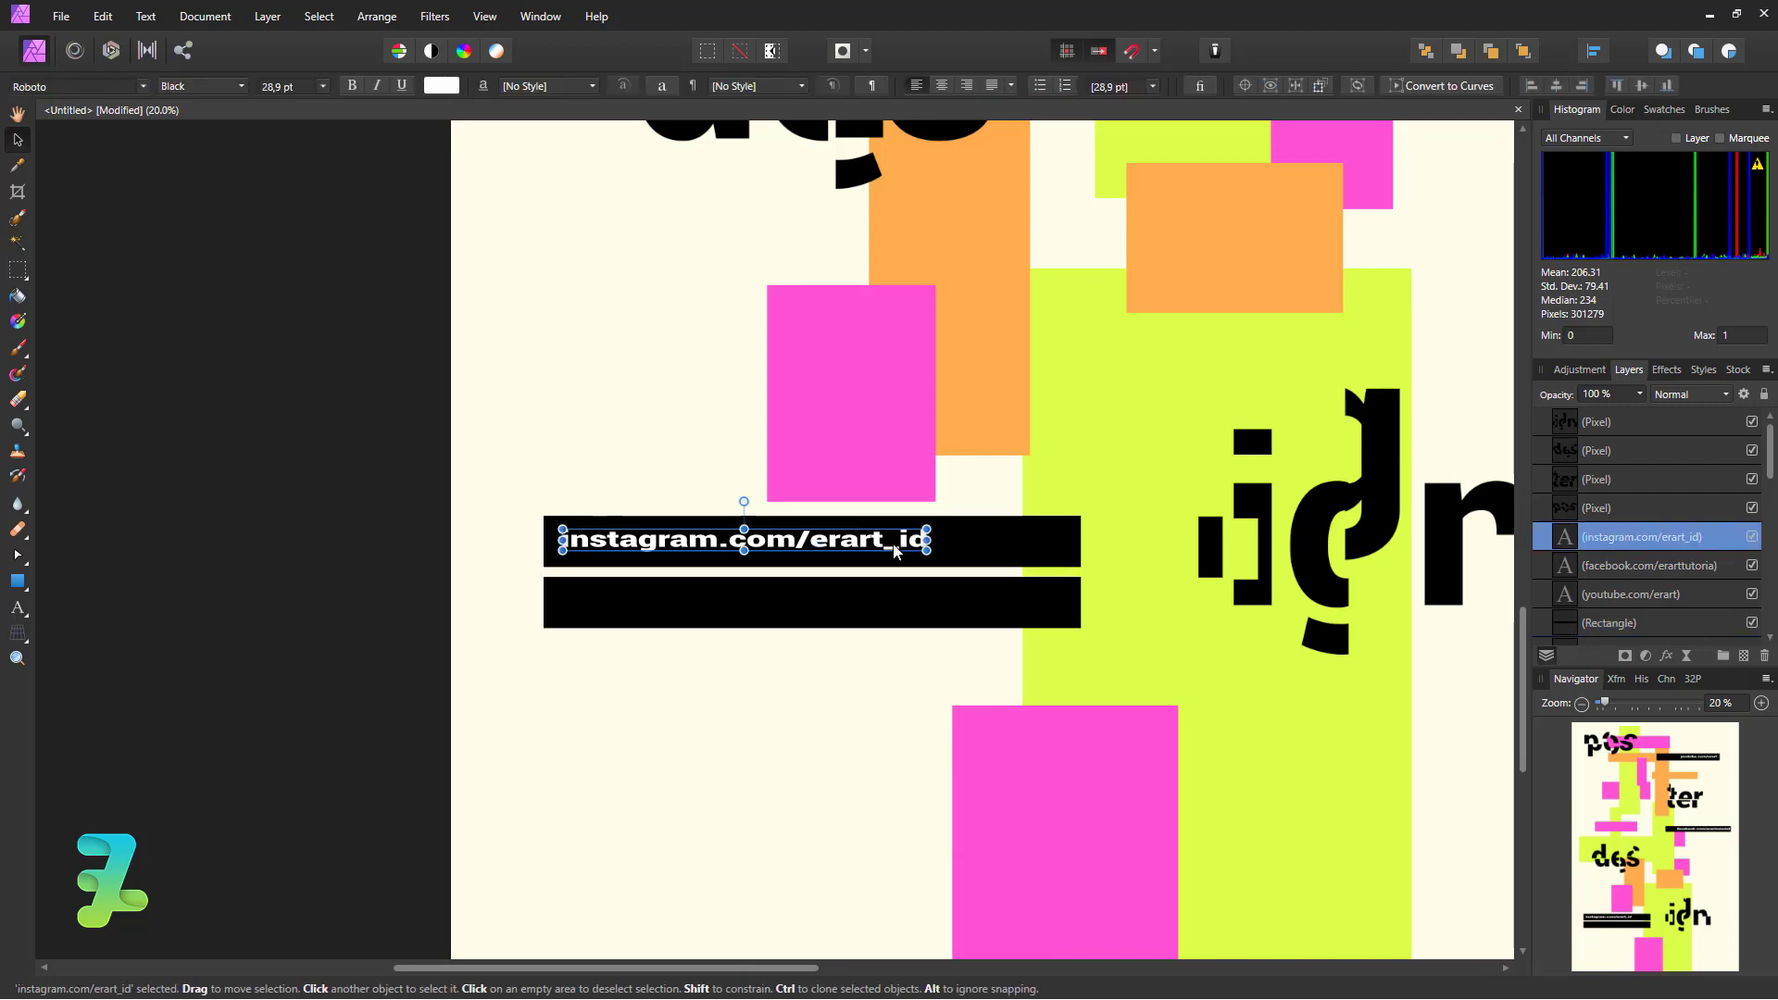
{"action": "key", "text": "ctrl+j"}
{"action": "left_click_drag", "start_coordinate": [895, 552], "coordinate": [902, 604]}
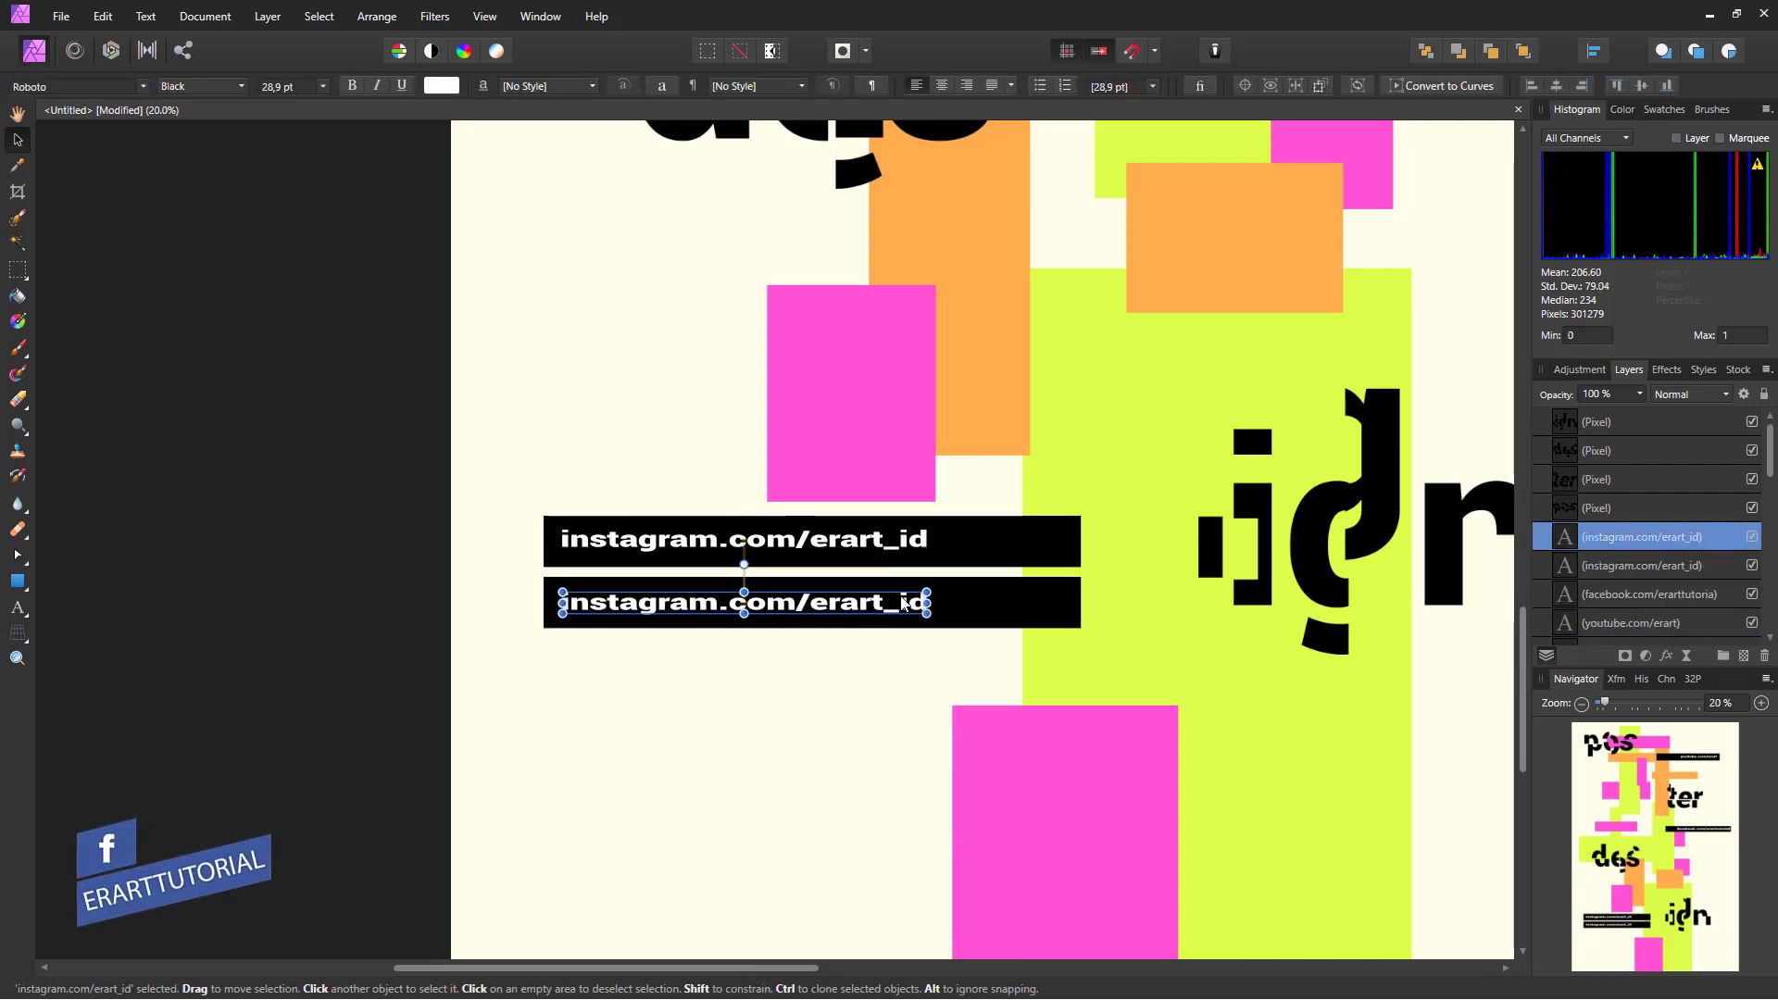
{"action": "key", "text": "shift+Up"}
{"action": "key", "text": "shift+Up"}
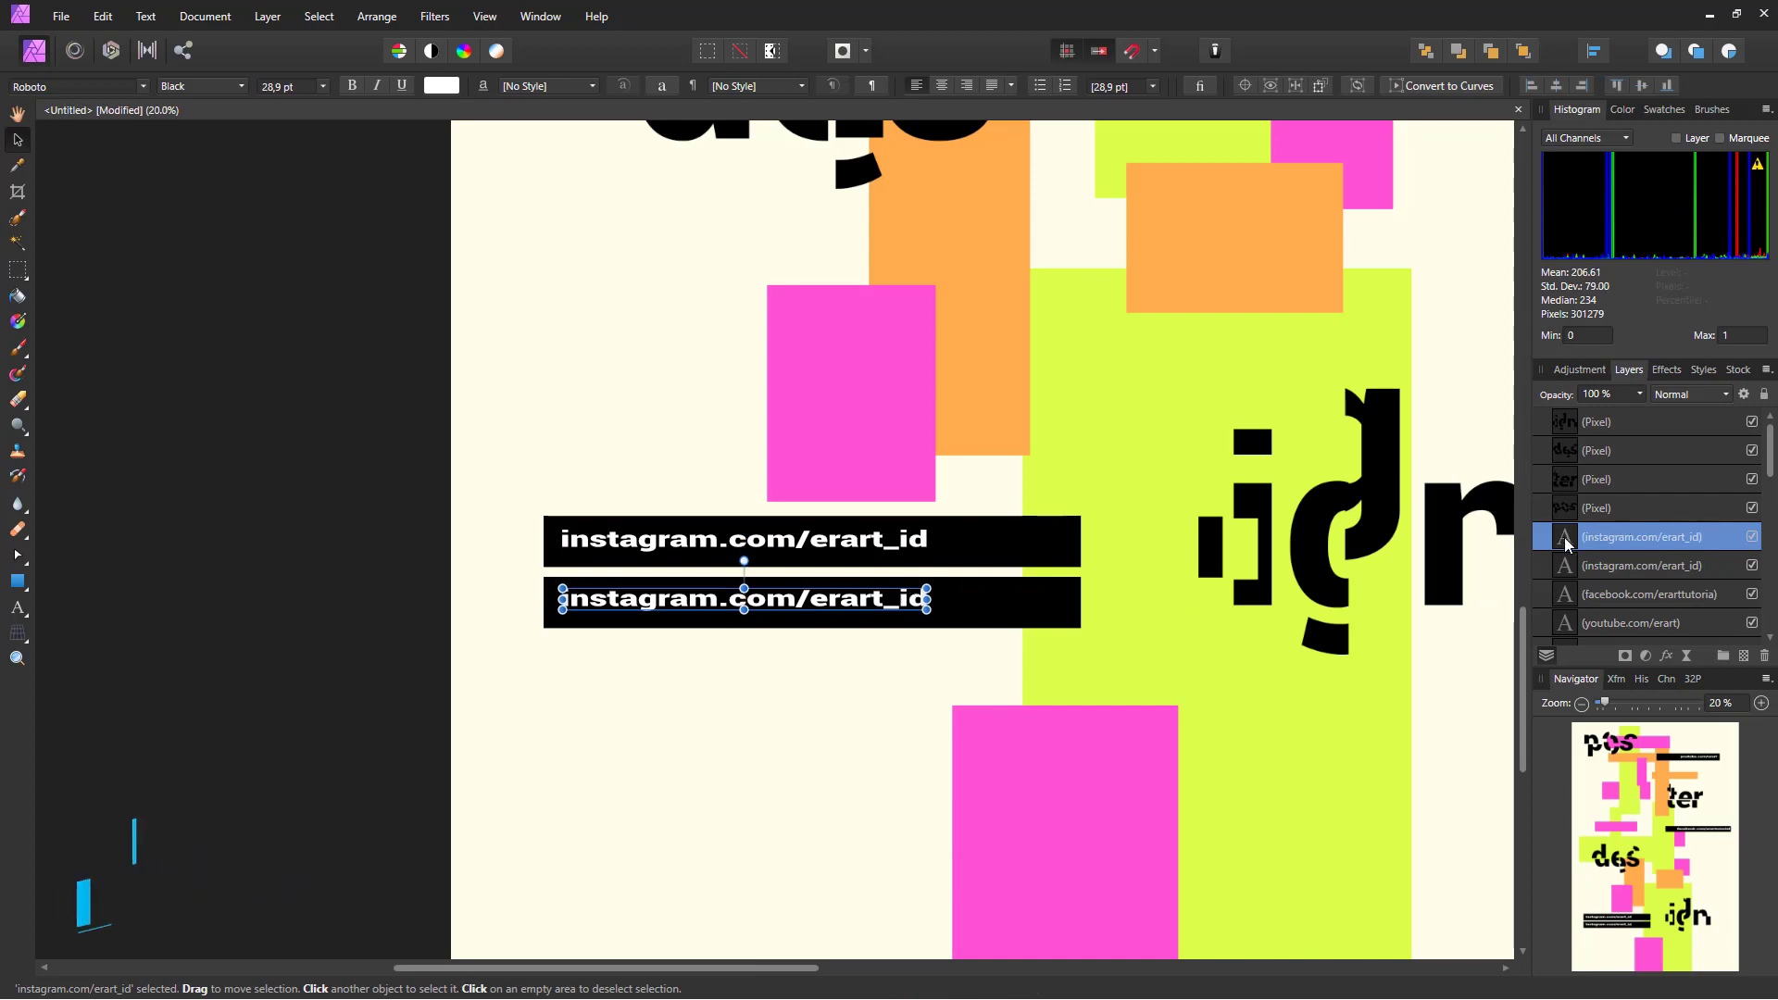
- Replace 'erart_id' in the lower caption with 'syembs', making it instagram.com/syembs
{"action": "double_click", "coordinate": [899, 599]}
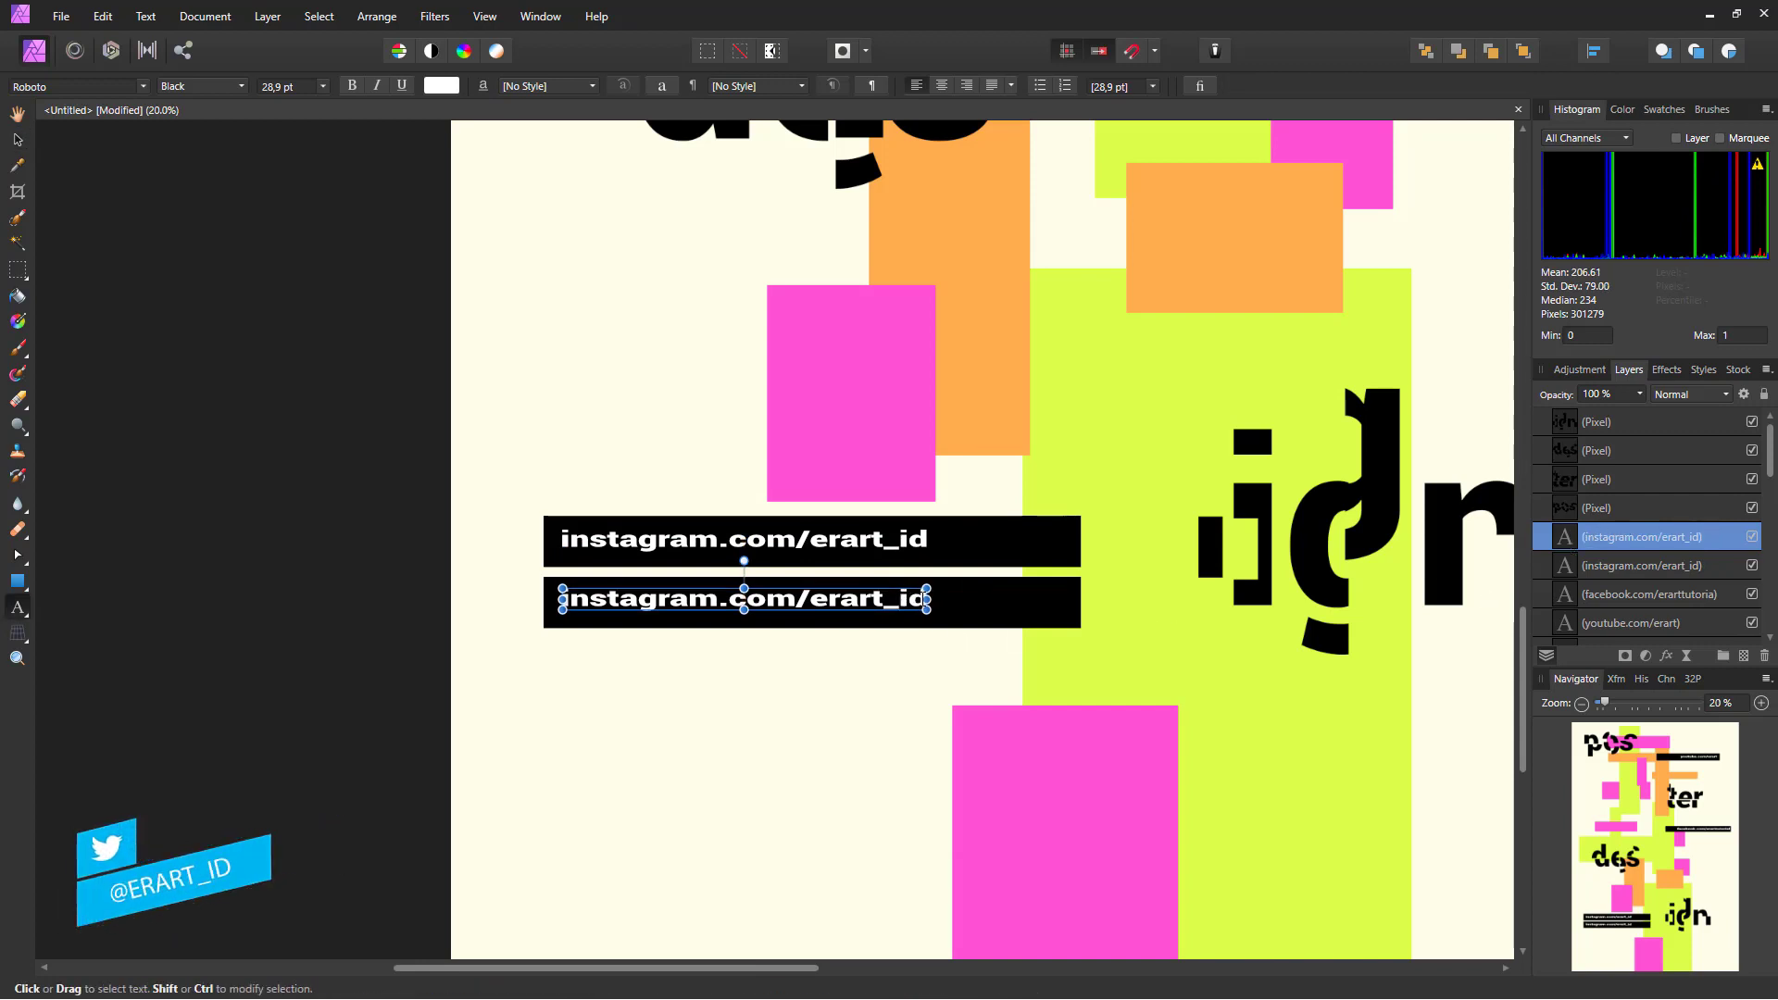
{"action": "left_click_drag", "start_coordinate": [926, 598], "coordinate": [797, 599]}
{"action": "type", "text": "s"}
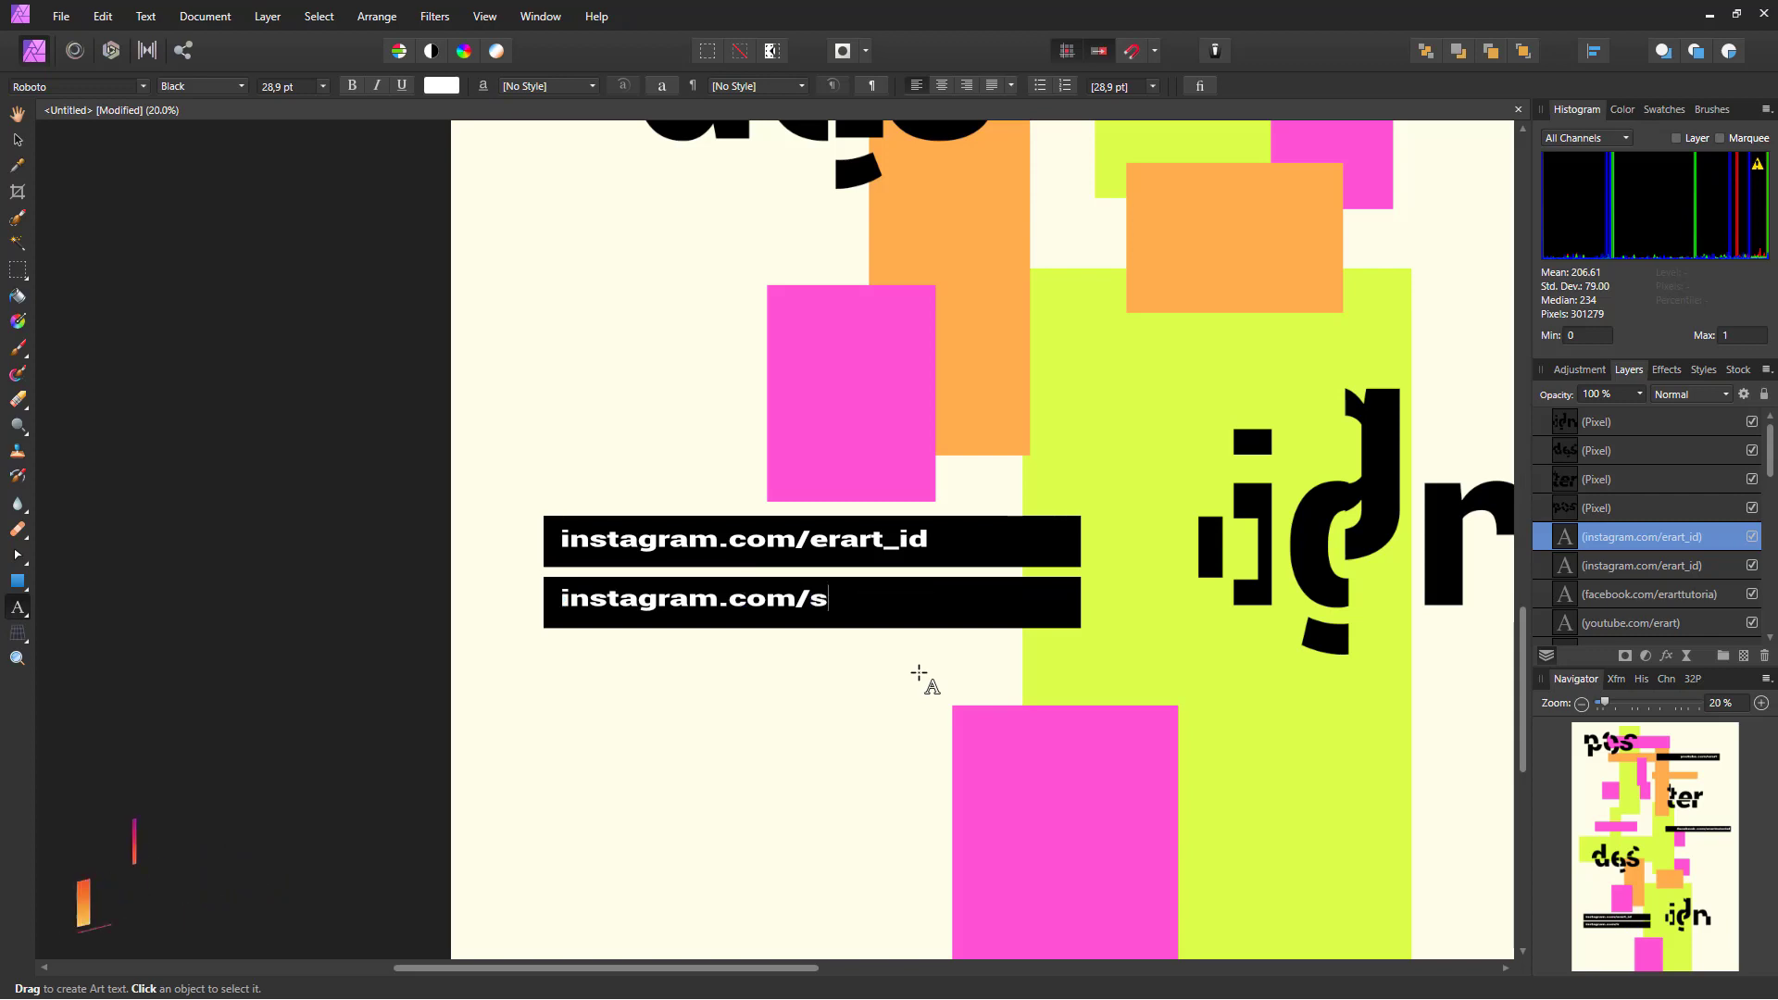
{"action": "type", "text": "yembs"}
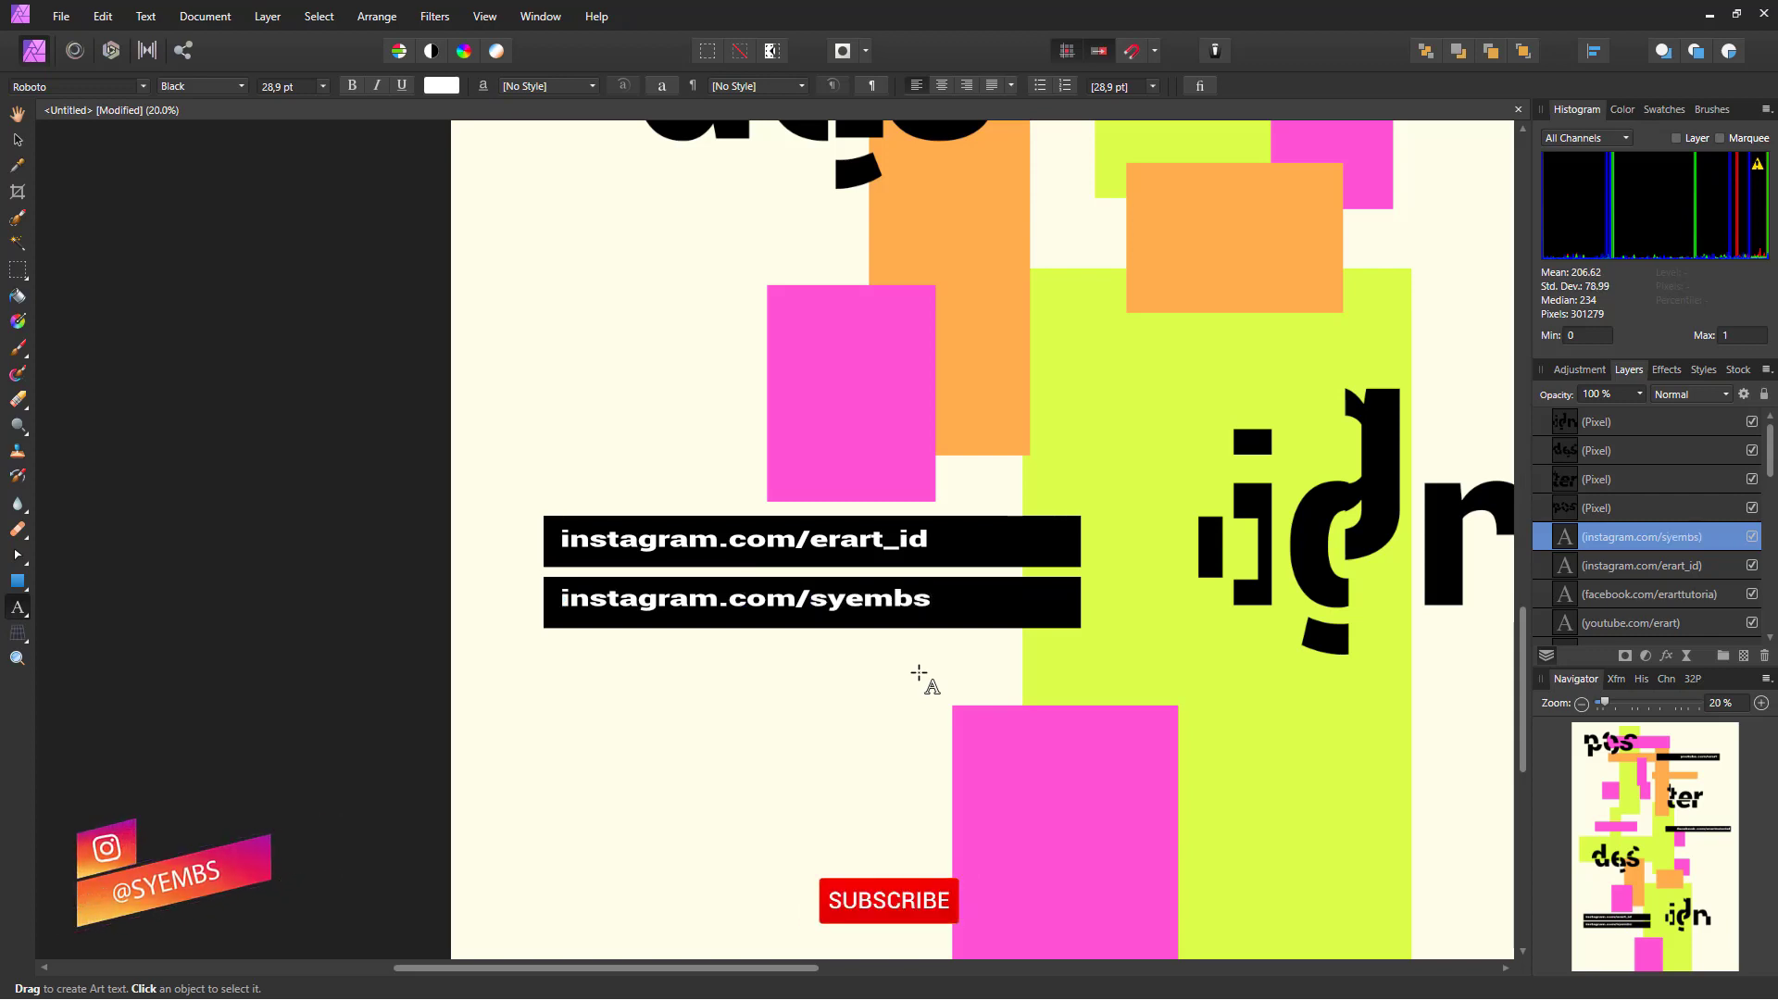
{"action": "key", "text": "Escape"}
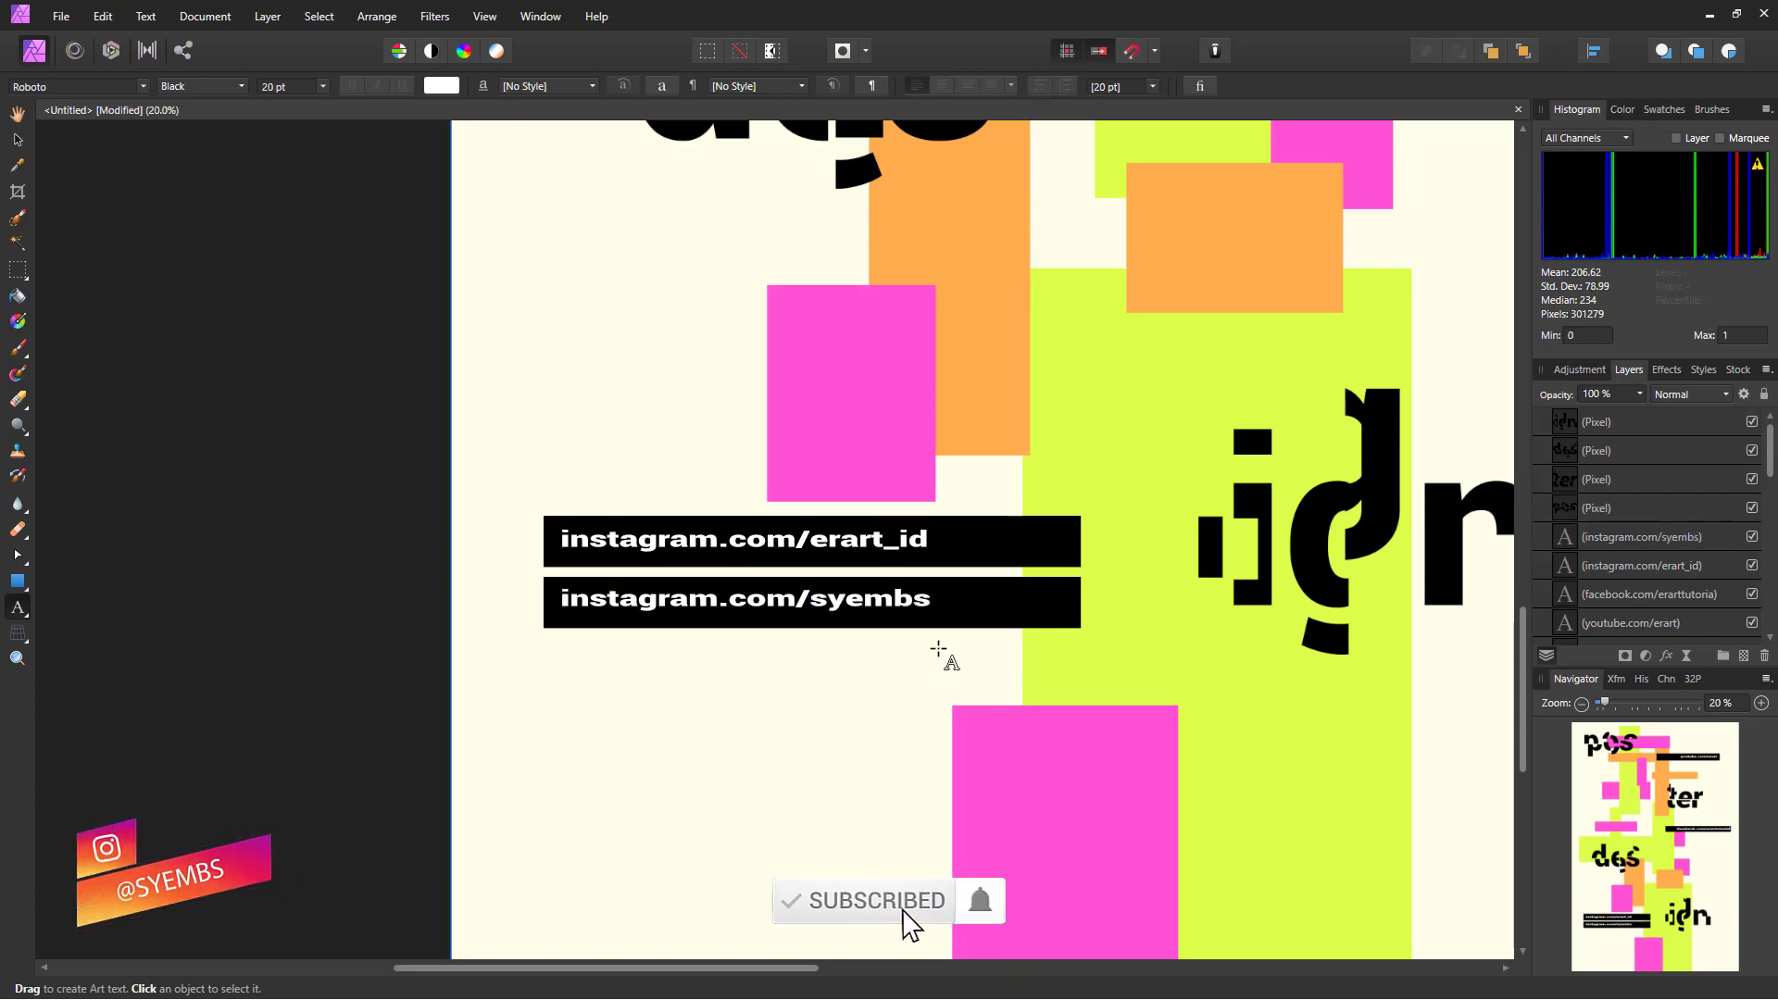
{"action": "left_click", "coordinate": [877, 602]}
{"action": "left_click", "coordinate": [887, 601]}
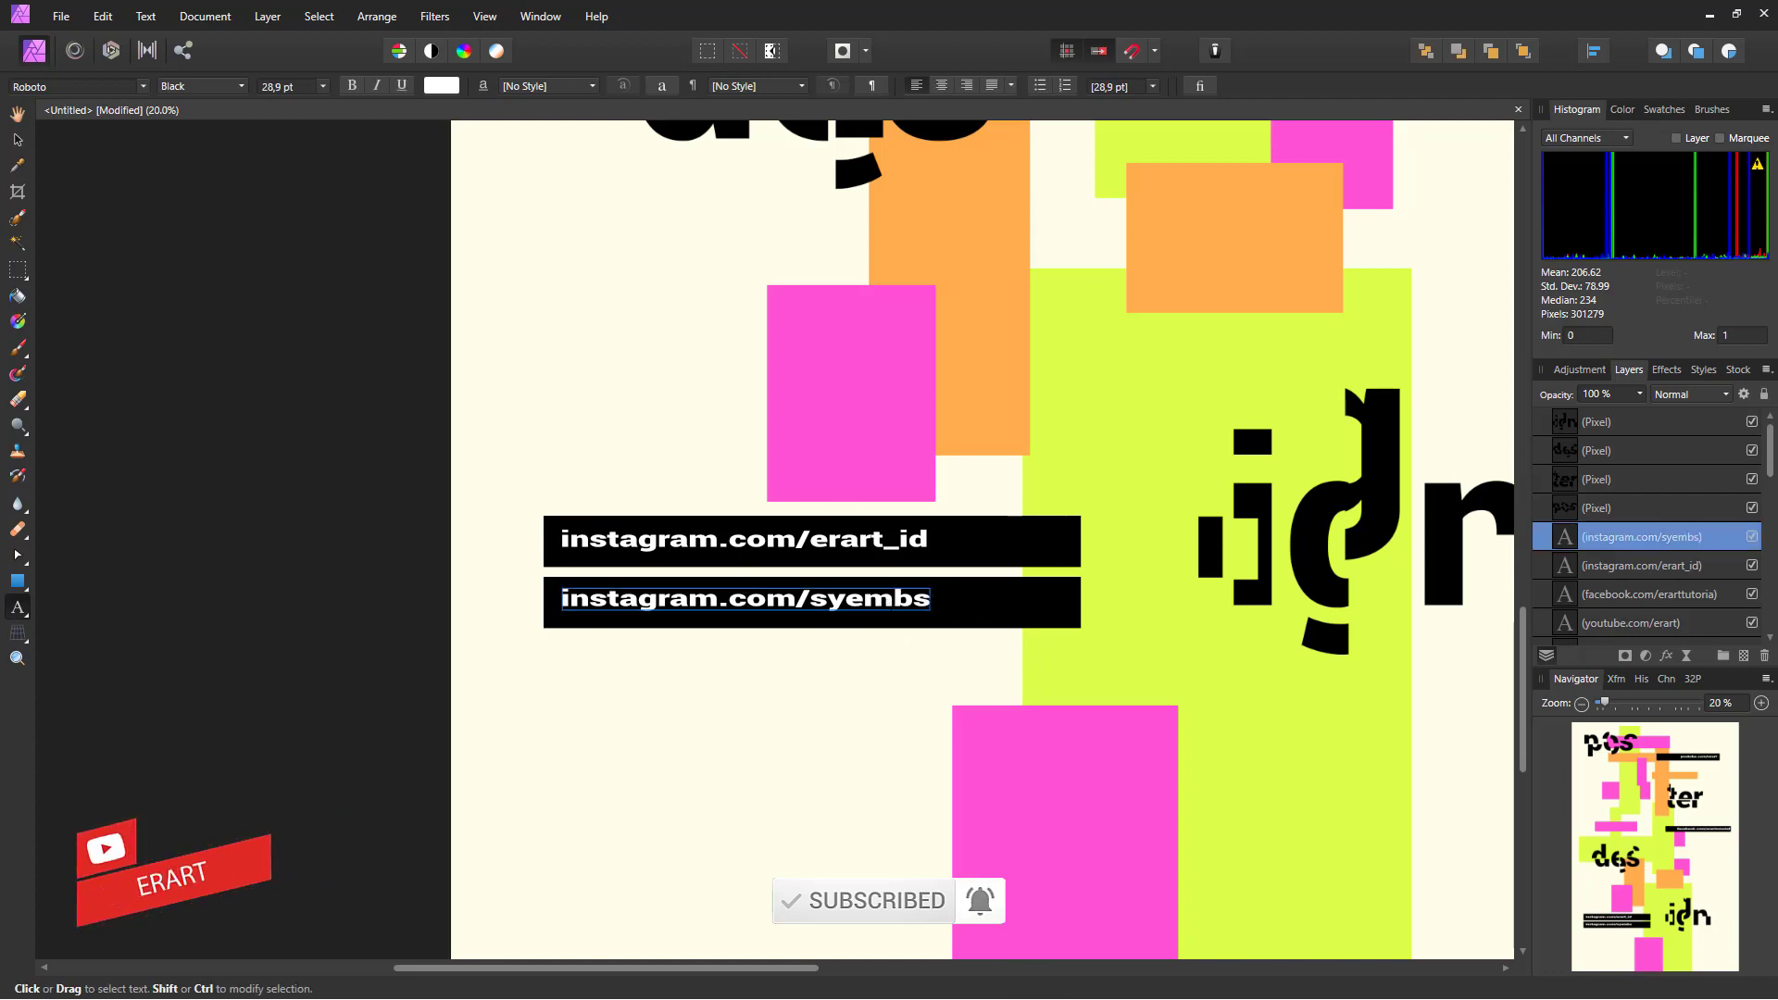
{"action": "key", "text": "Escape"}
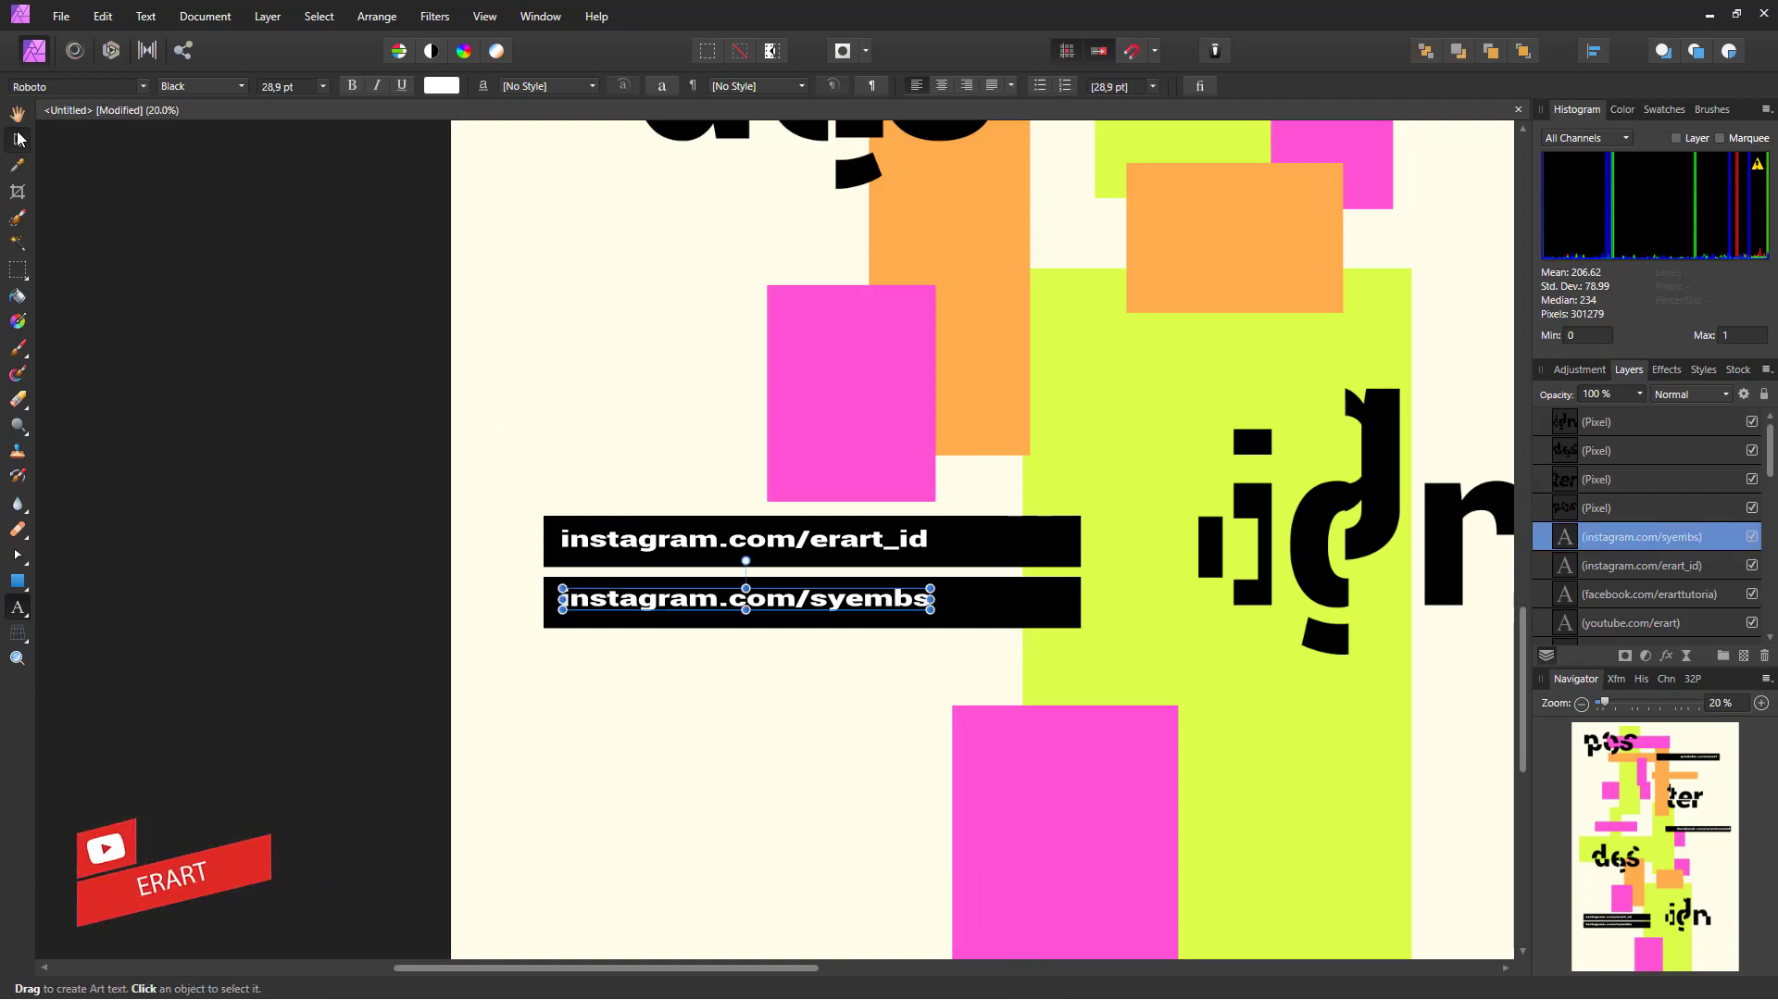
- Nudge the syembs caption slightly to center it on its bar
{"action": "left_click", "coordinate": [19, 138]}
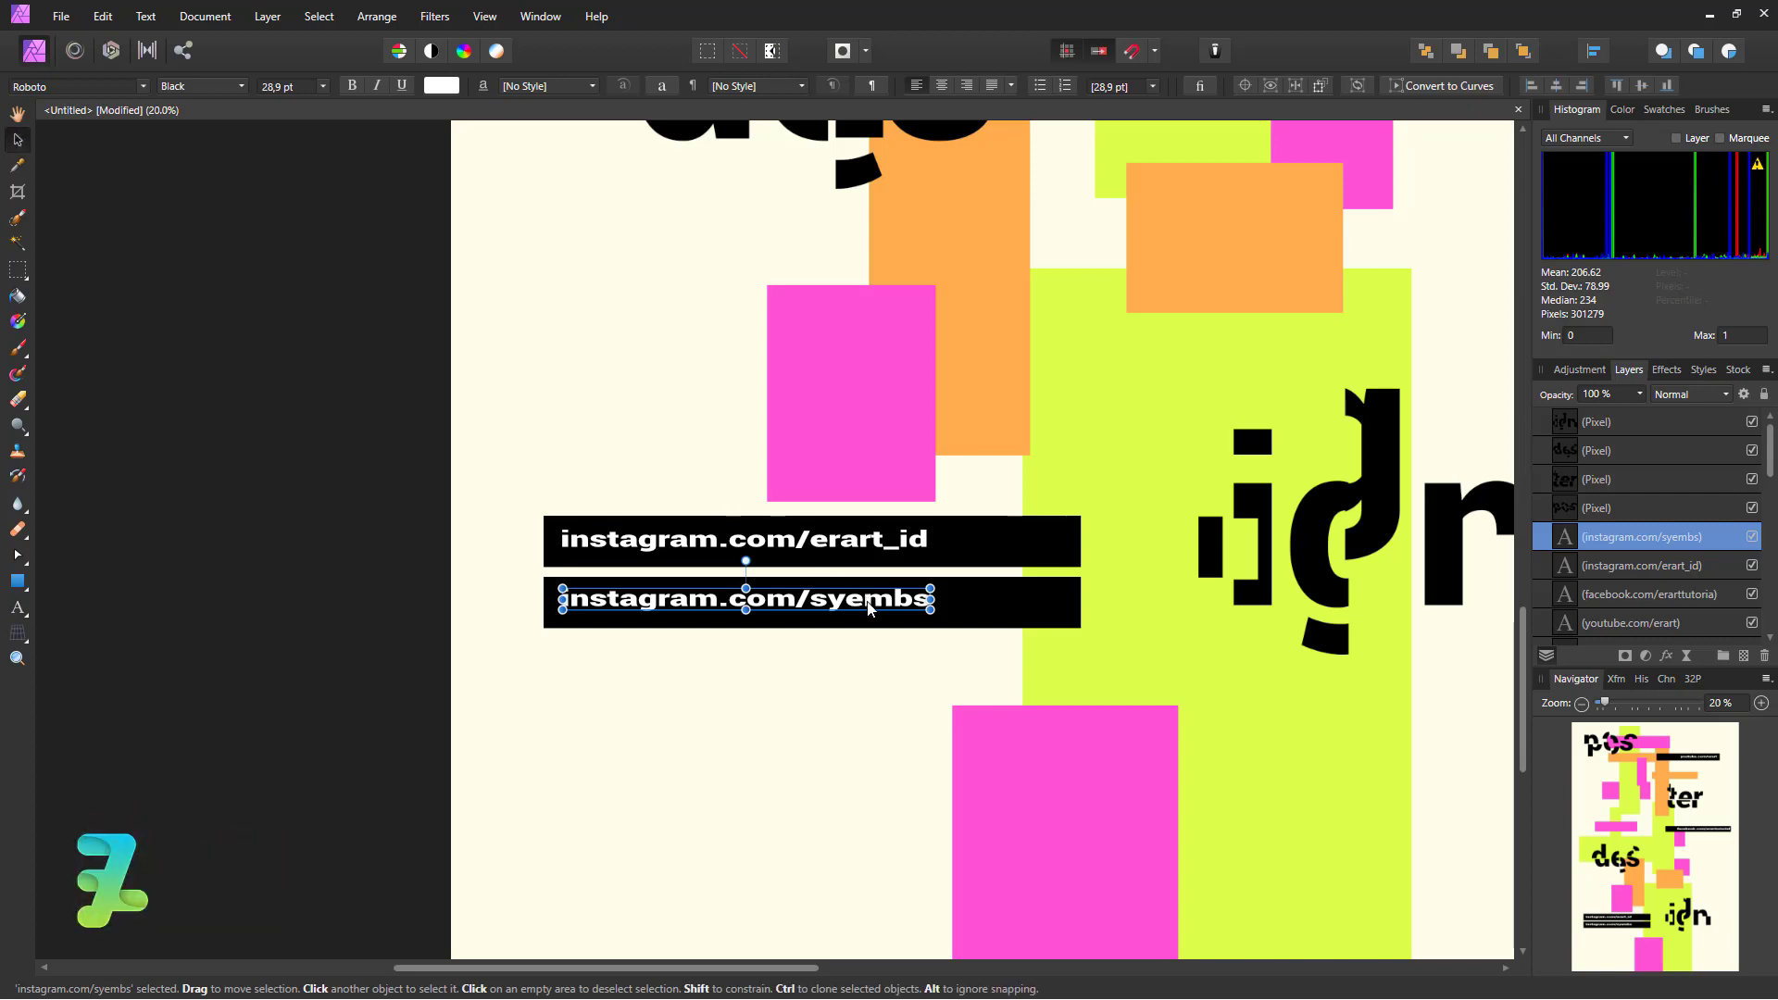
{"action": "left_click_drag", "start_coordinate": [869, 606], "coordinate": [866, 602]}
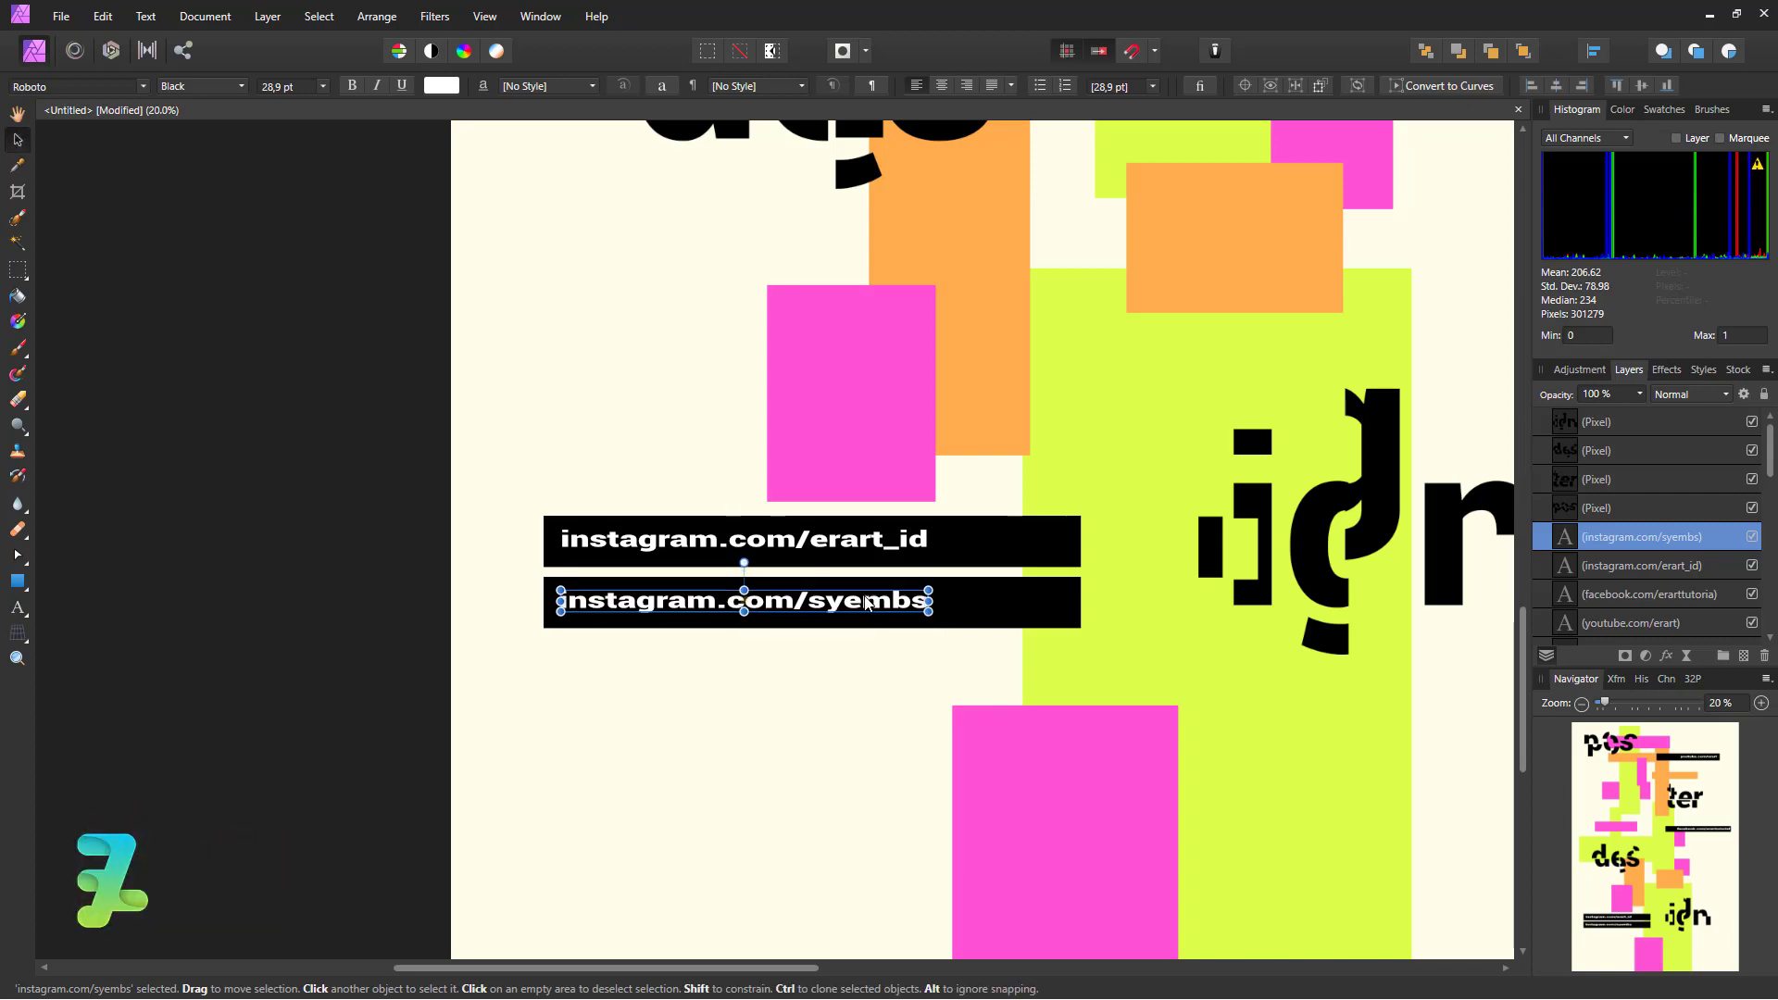
{"action": "left_click", "coordinate": [898, 800]}
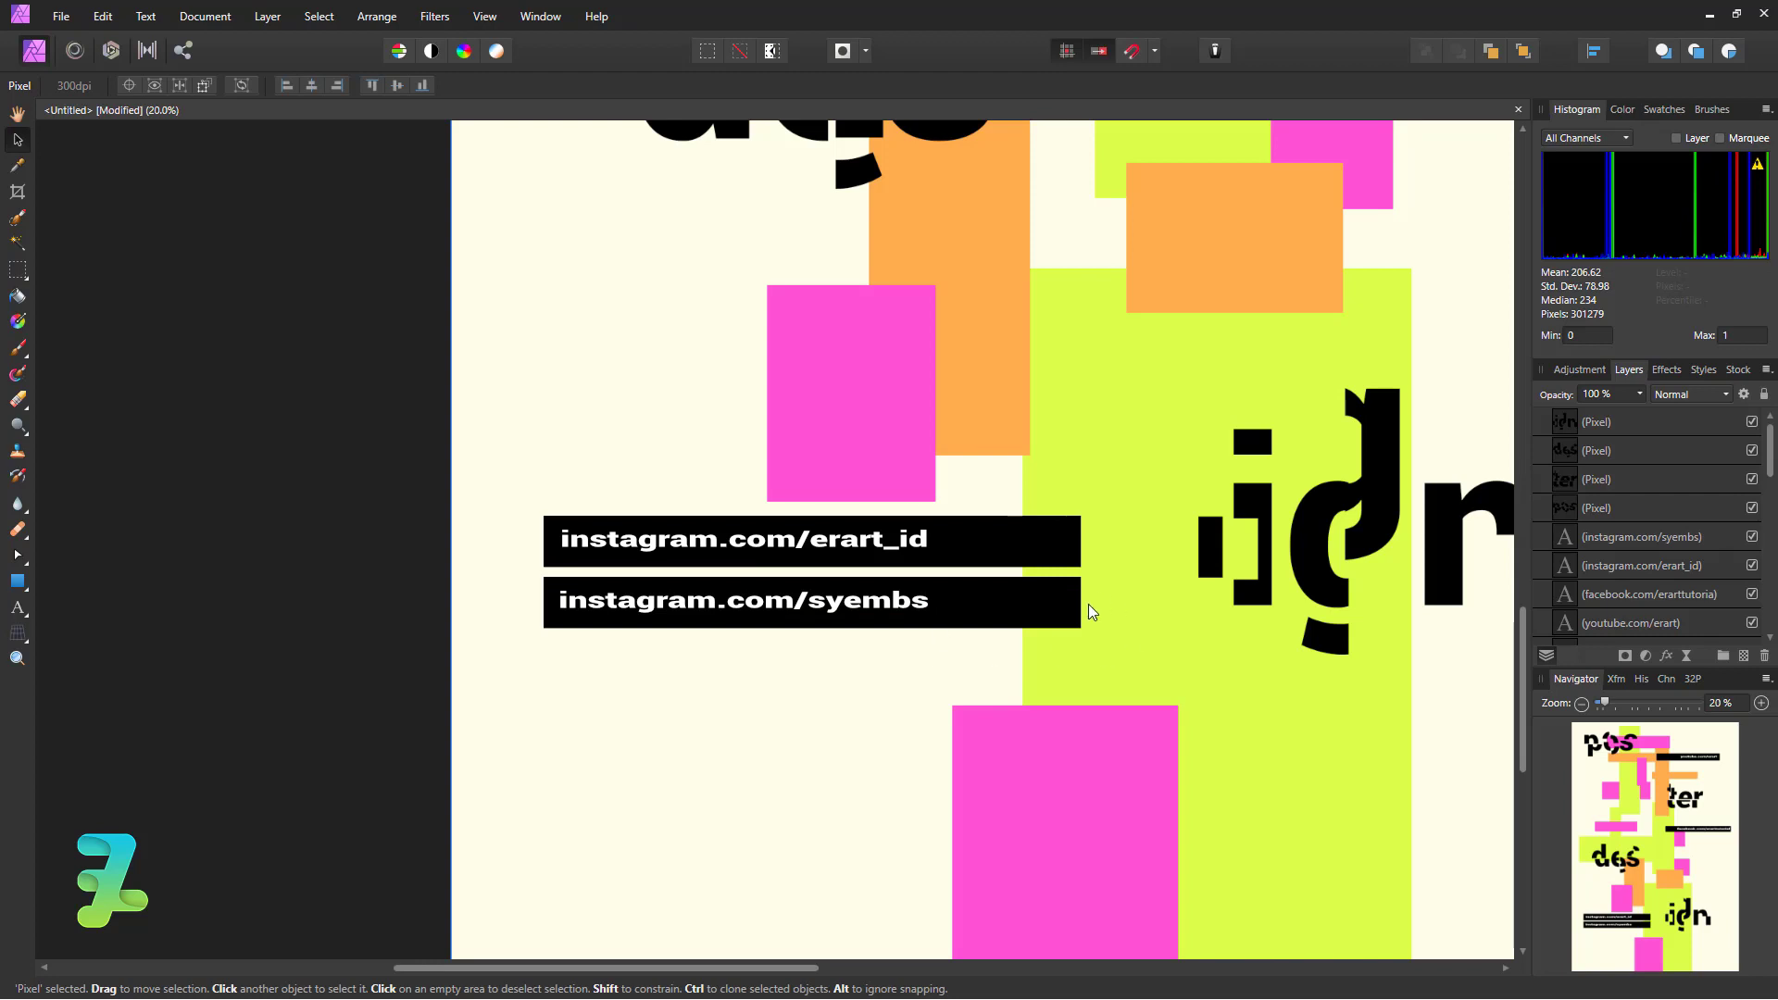
{"action": "scroll", "coordinate": [1167, 623], "scroll_direction": "down", "scroll_amount": 3}
{"action": "scroll", "coordinate": [1171, 626], "scroll_direction": "up", "scroll_amount": 4}
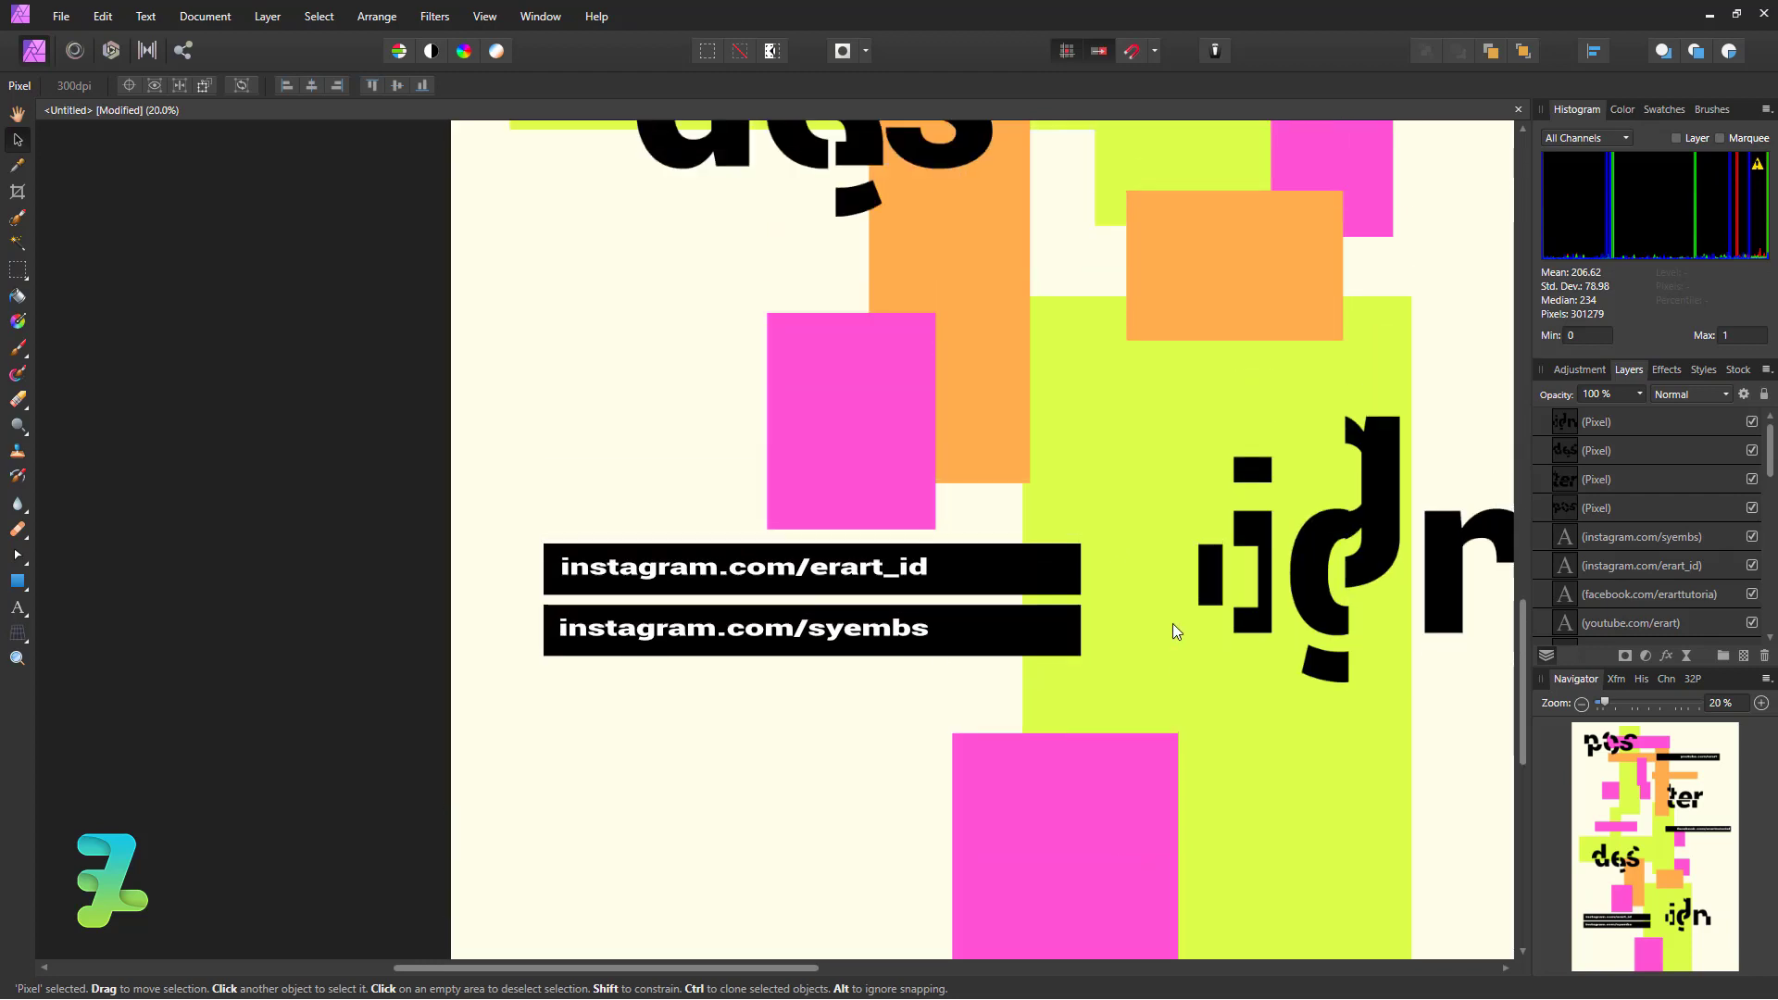
- Duplicate the syembs bar and its caption into a new row below
{"action": "left_click", "coordinate": [1039, 623]}
{"action": "key", "text": "ctrl+j"}
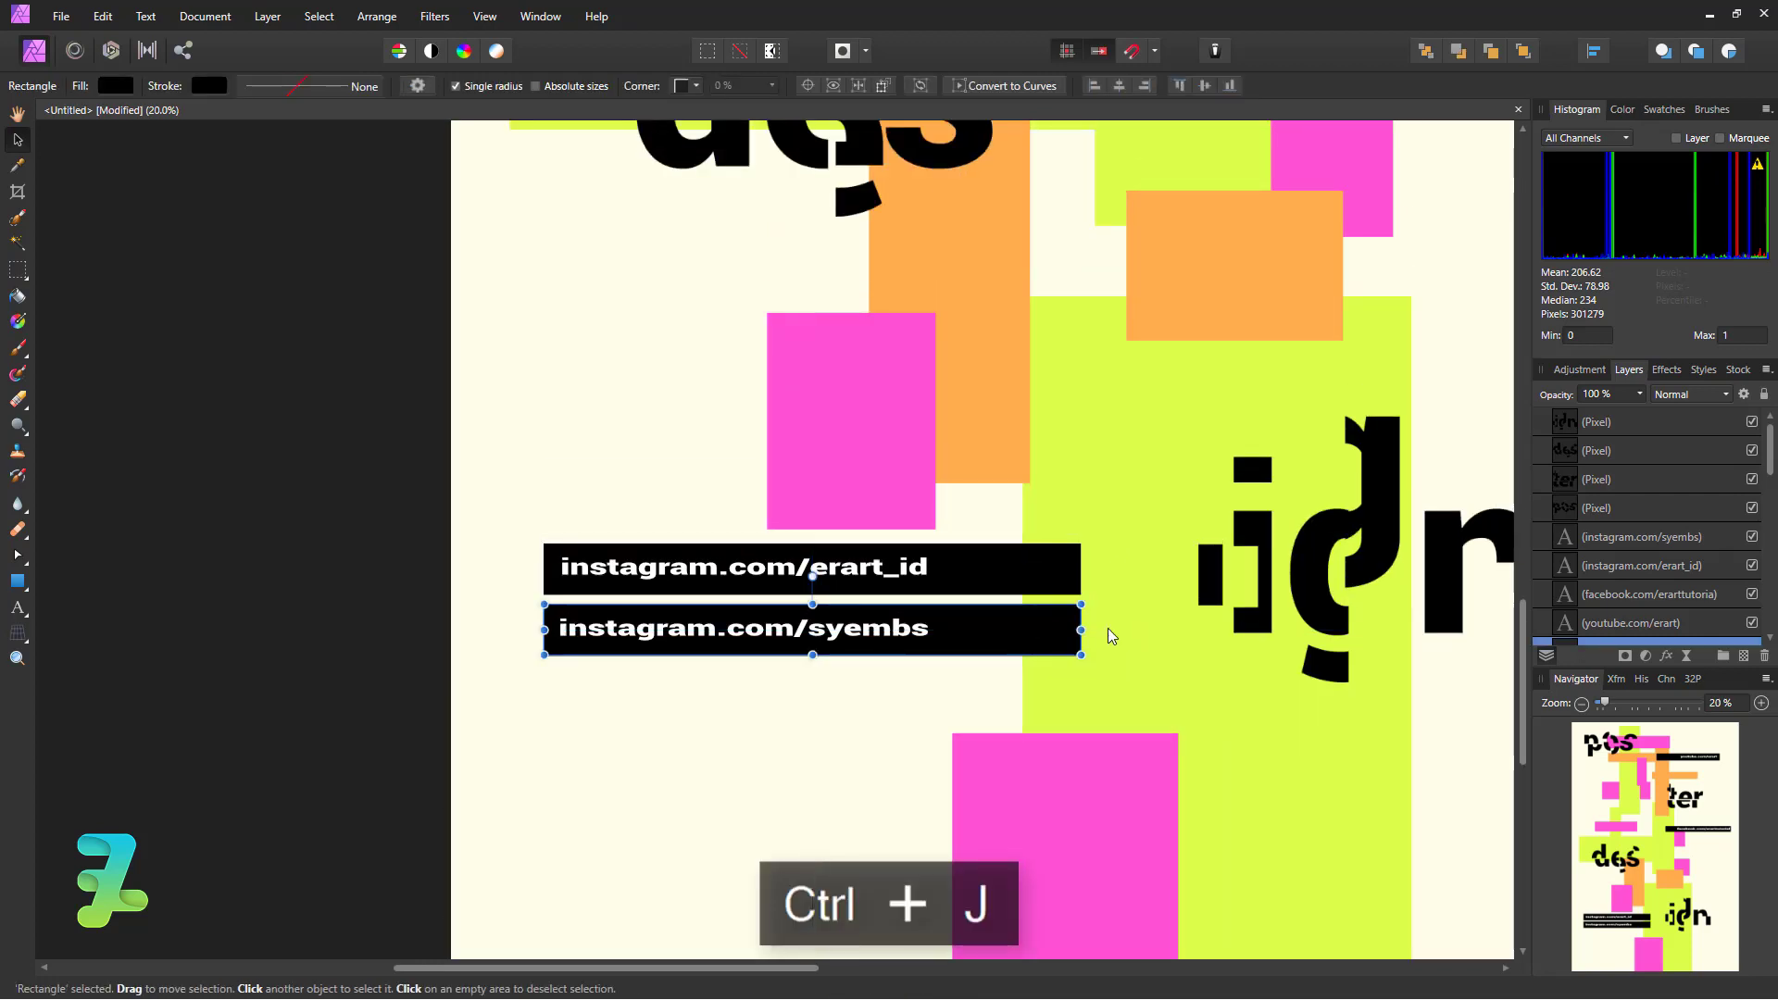
{"action": "left_click_drag", "start_coordinate": [1022, 627], "coordinate": [1023, 689]}
{"action": "left_click", "coordinate": [926, 774]}
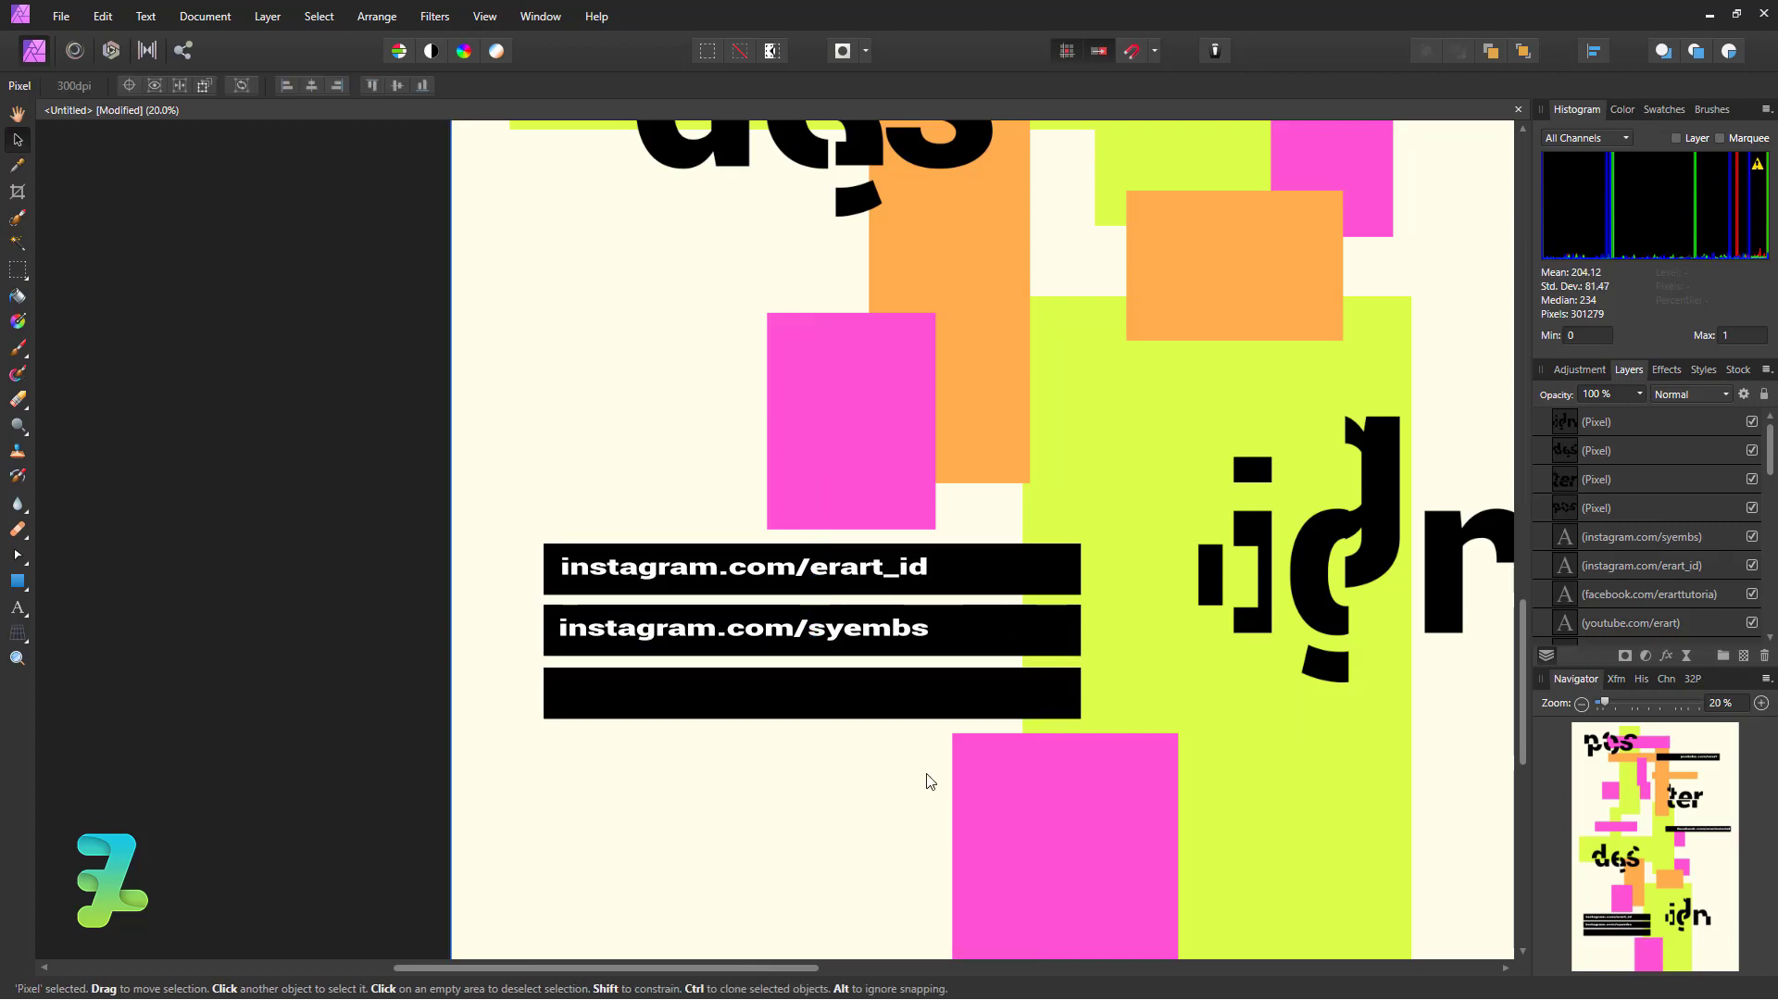
{"action": "left_click", "coordinate": [1614, 526]}
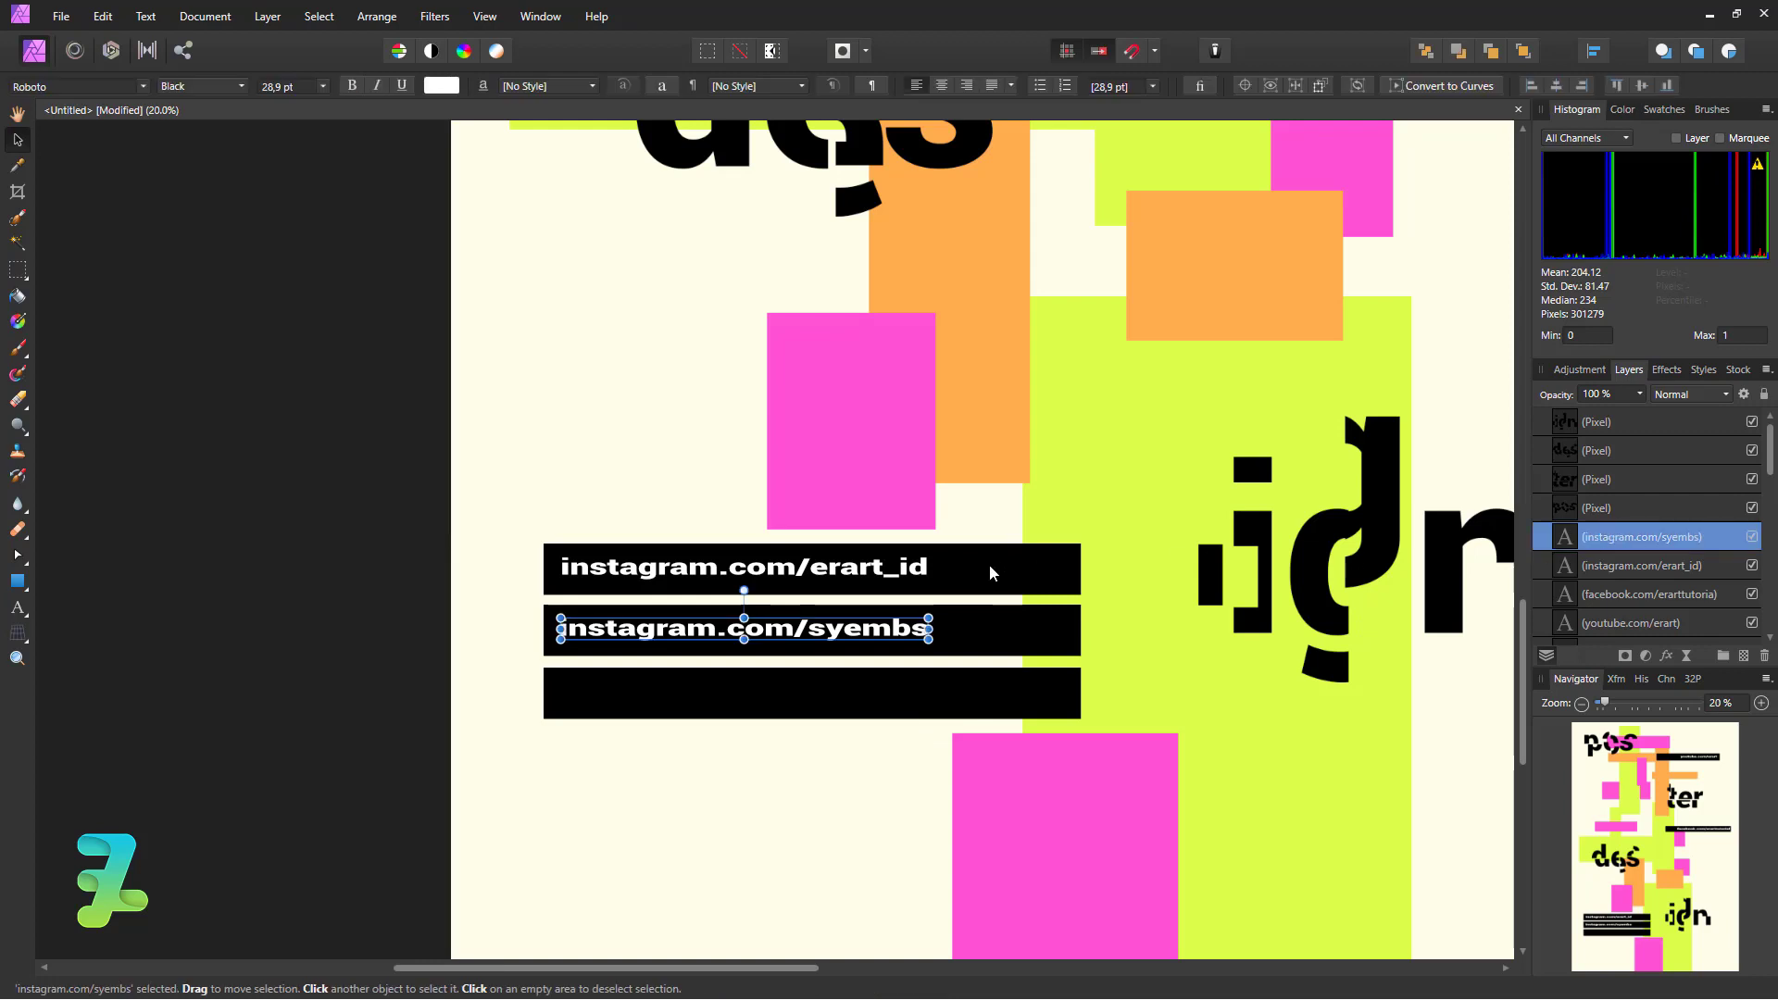
{"action": "key", "text": "ctrl+j"}
{"action": "left_click_drag", "start_coordinate": [806, 635], "coordinate": [806, 700]}
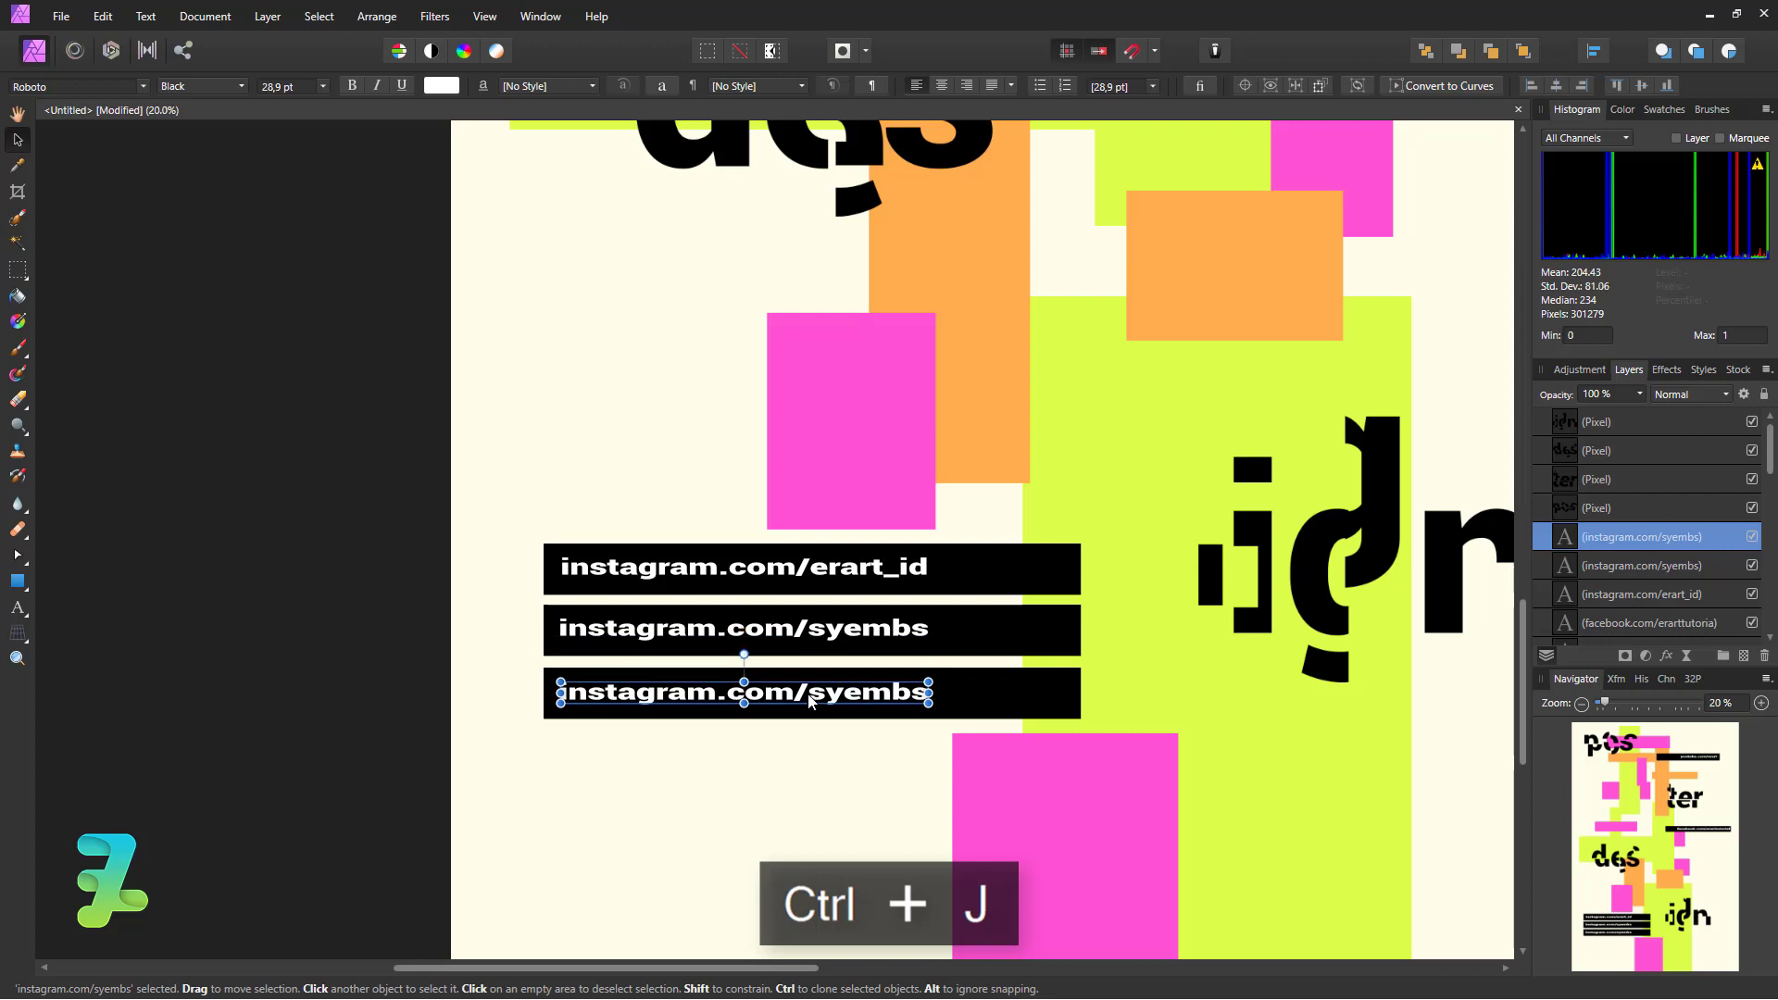
{"action": "left_click", "coordinate": [838, 792]}
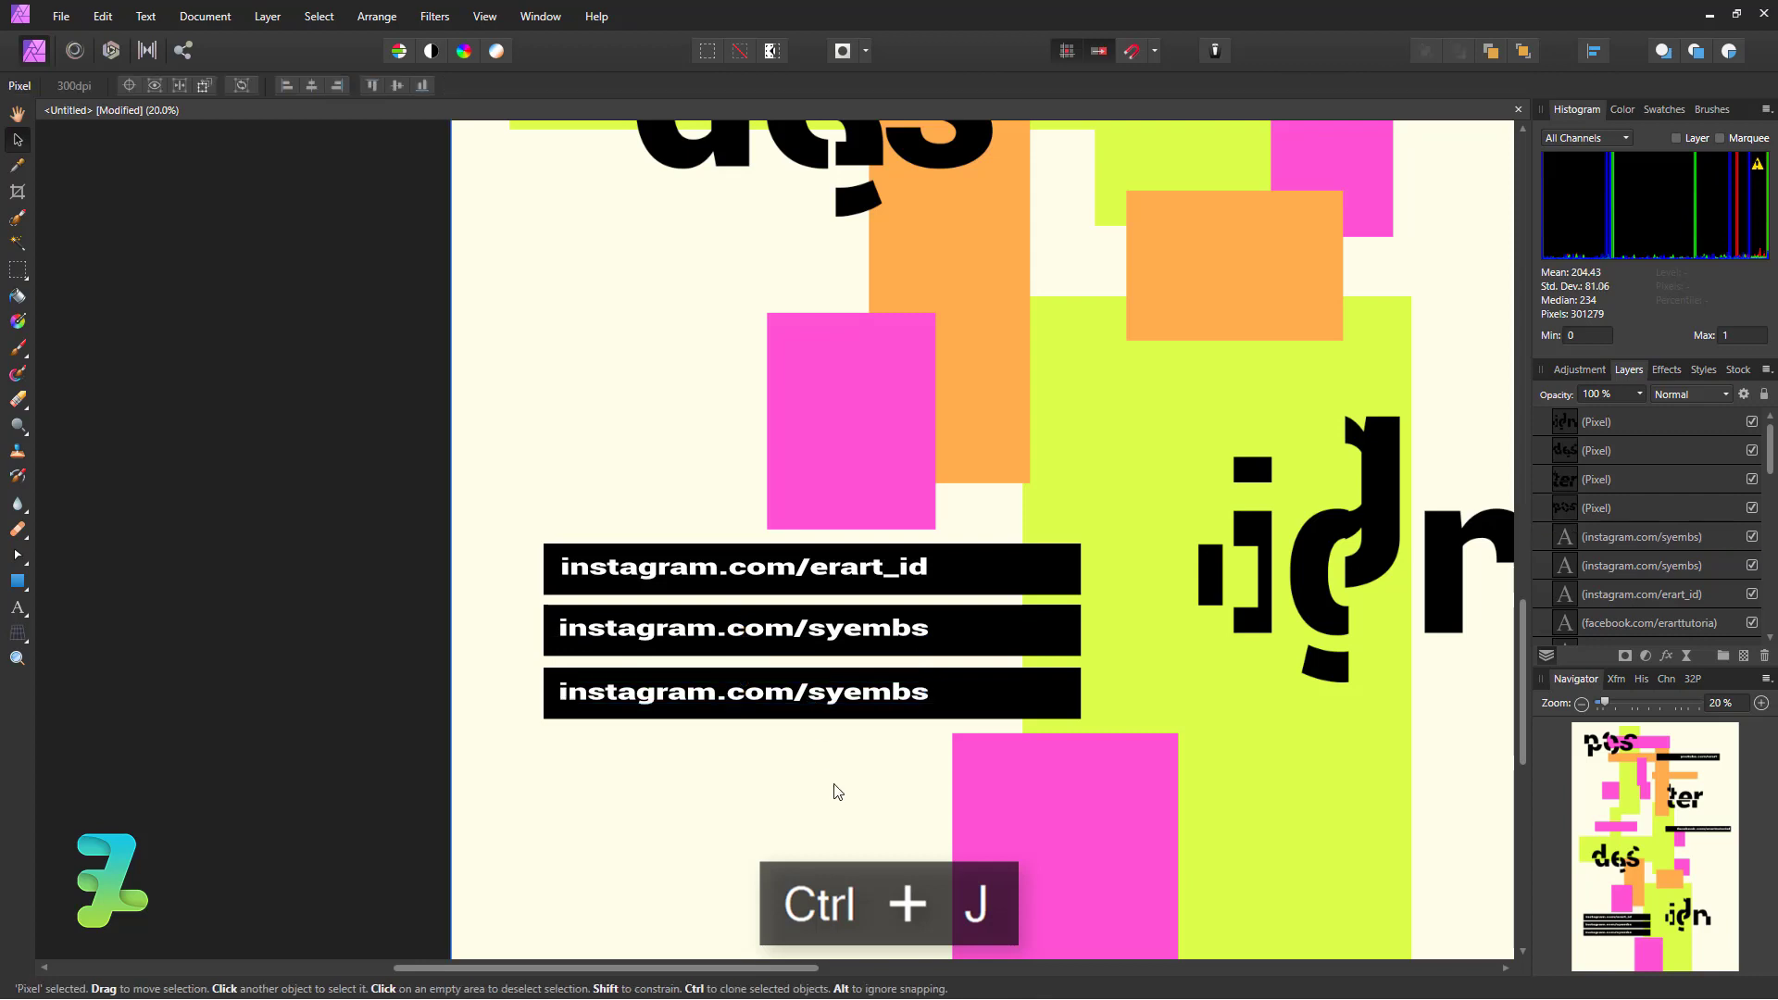
- Edit the new caption to read 'instagram.com/syemisapardan'
{"action": "left_click", "coordinate": [1571, 537]}
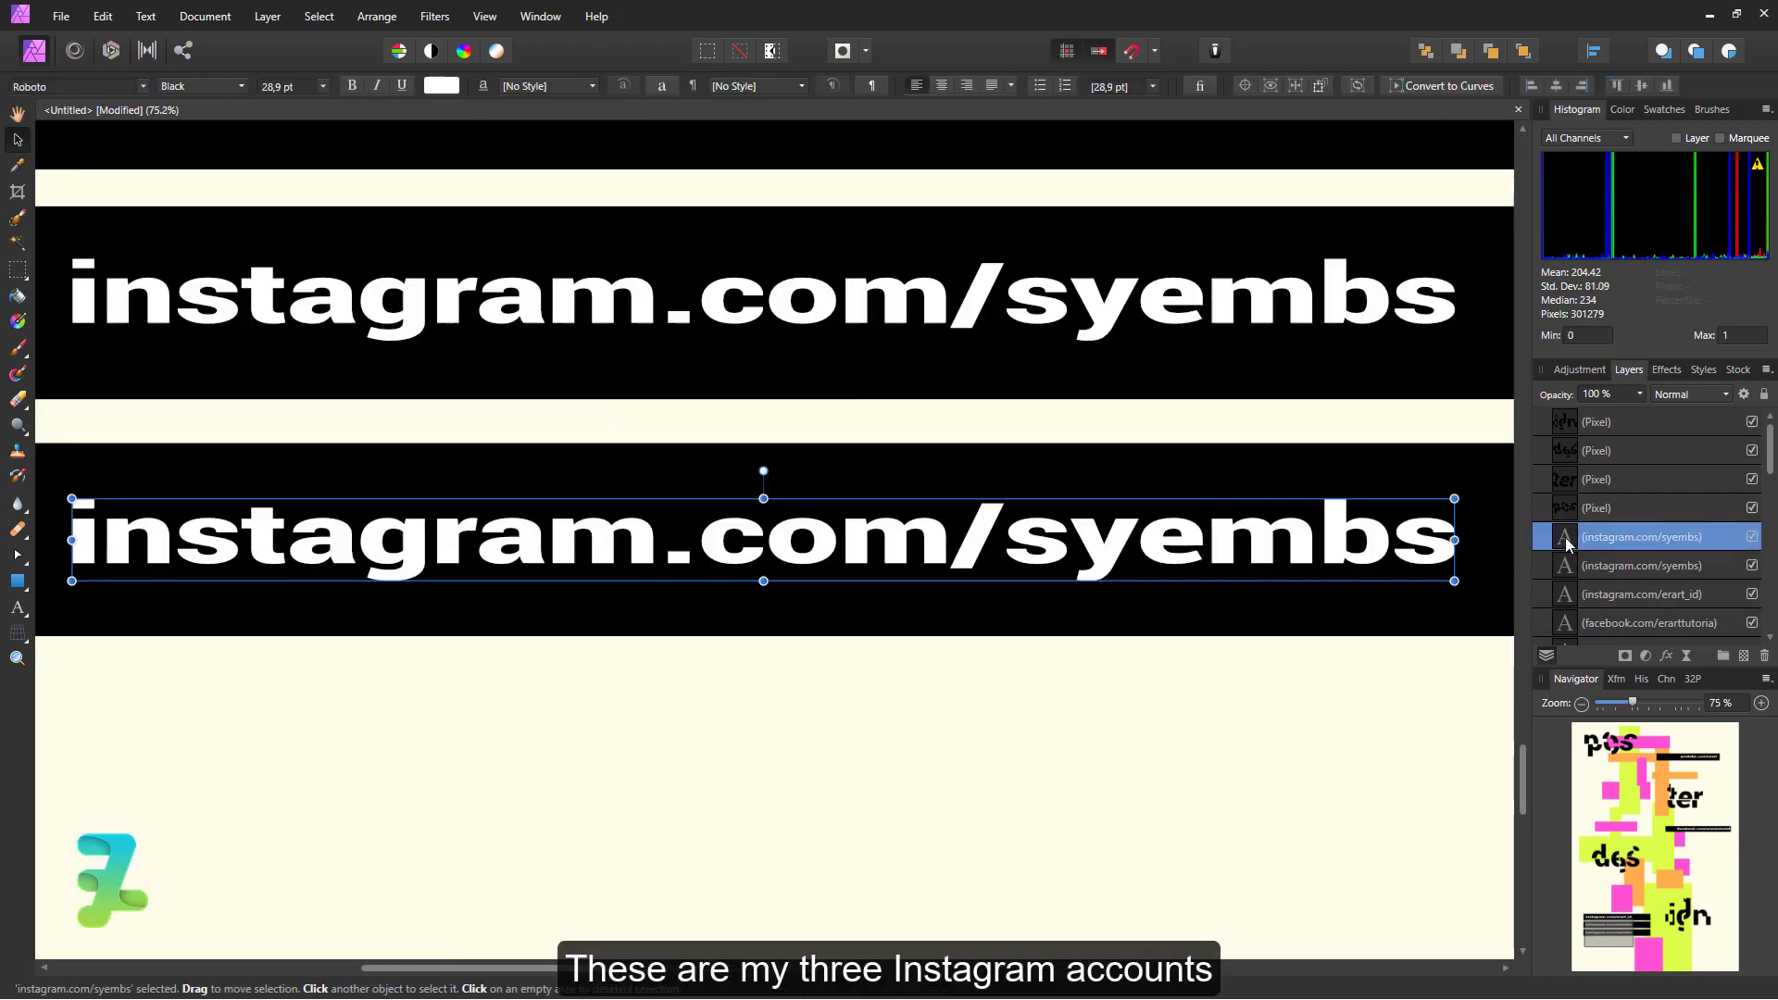
{"action": "double_click", "coordinate": [1416, 546]}
{"action": "left_click_drag", "start_coordinate": [1431, 548], "coordinate": [1199, 554]}
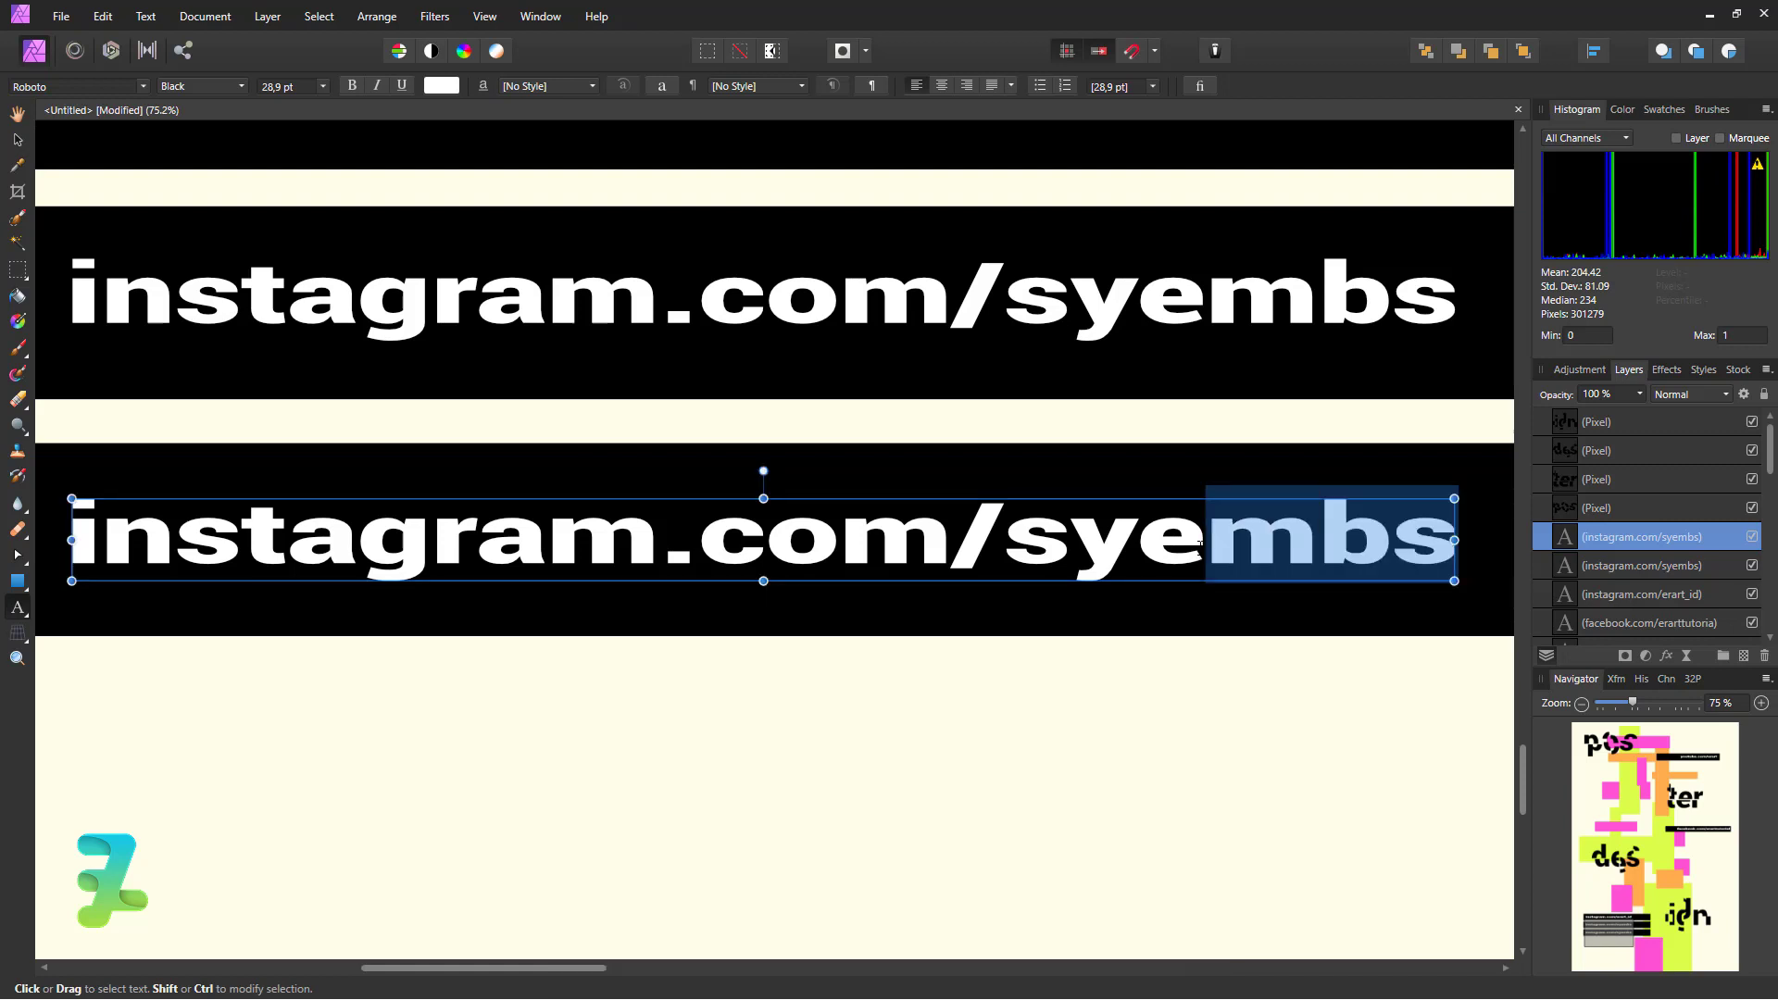
{"action": "type", "text": "misapardan"}
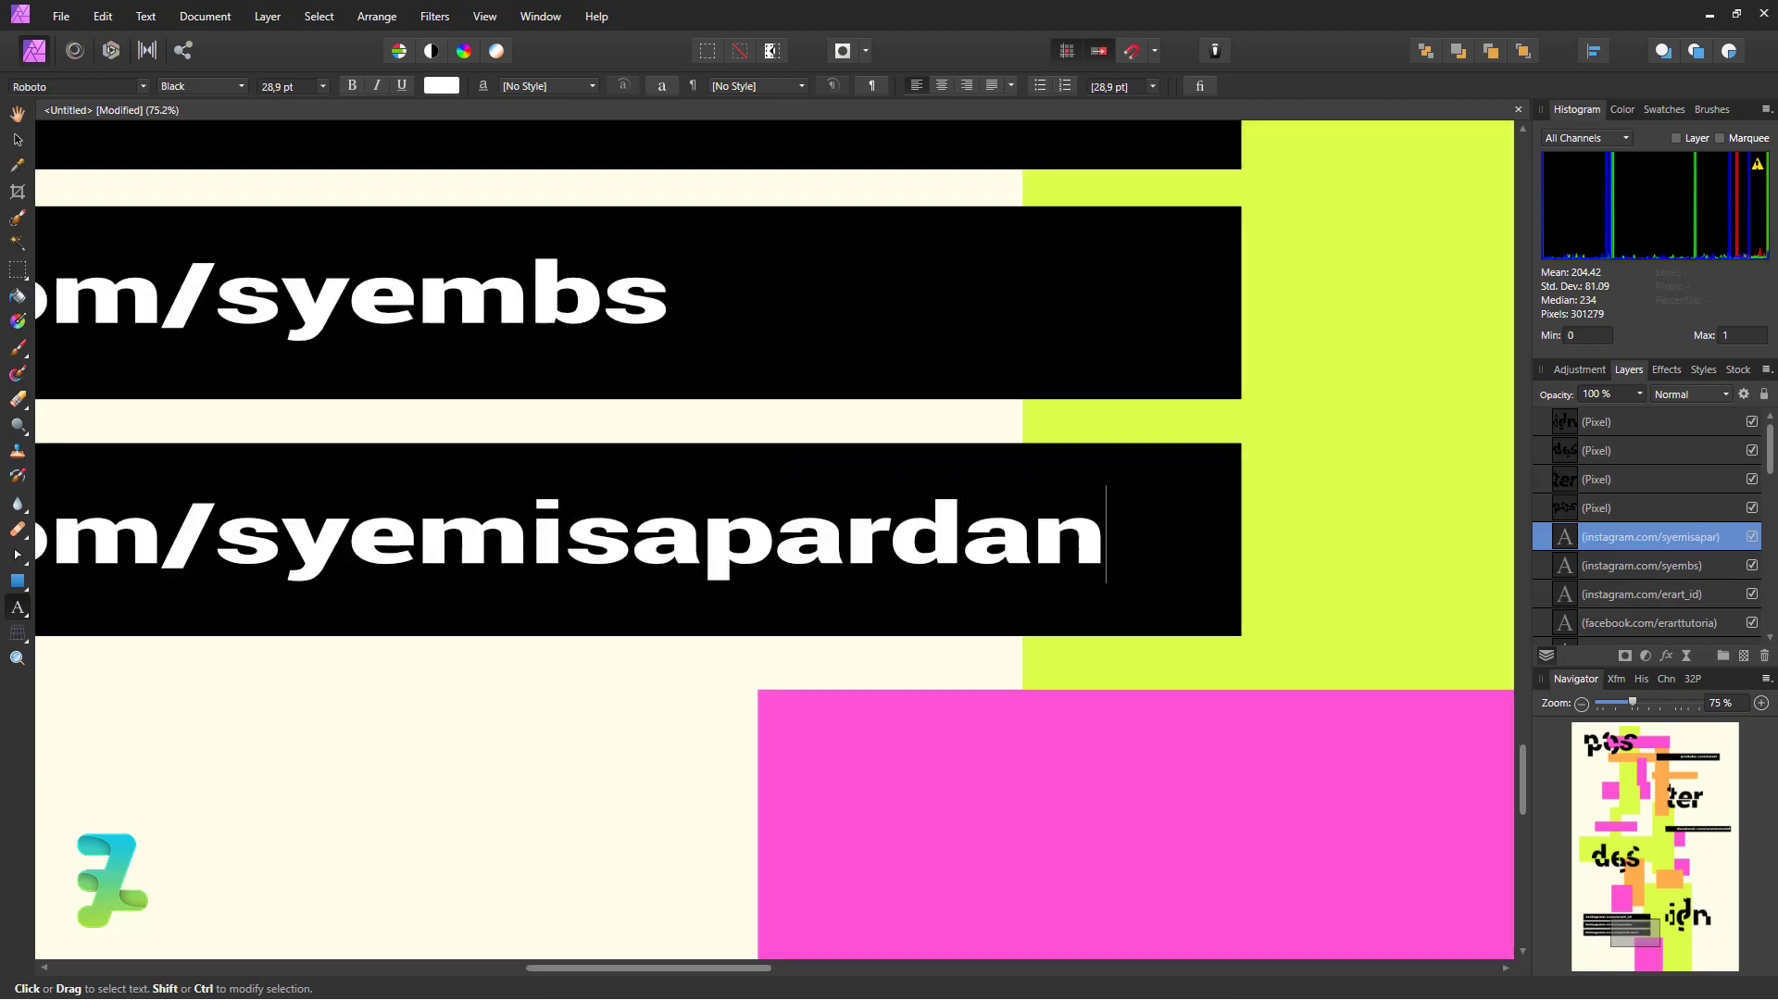
{"action": "key", "text": "Escape"}
- Send the new black bar back behind its caption and zoom out to the whole poster
{"action": "left_click", "coordinate": [18, 141]}
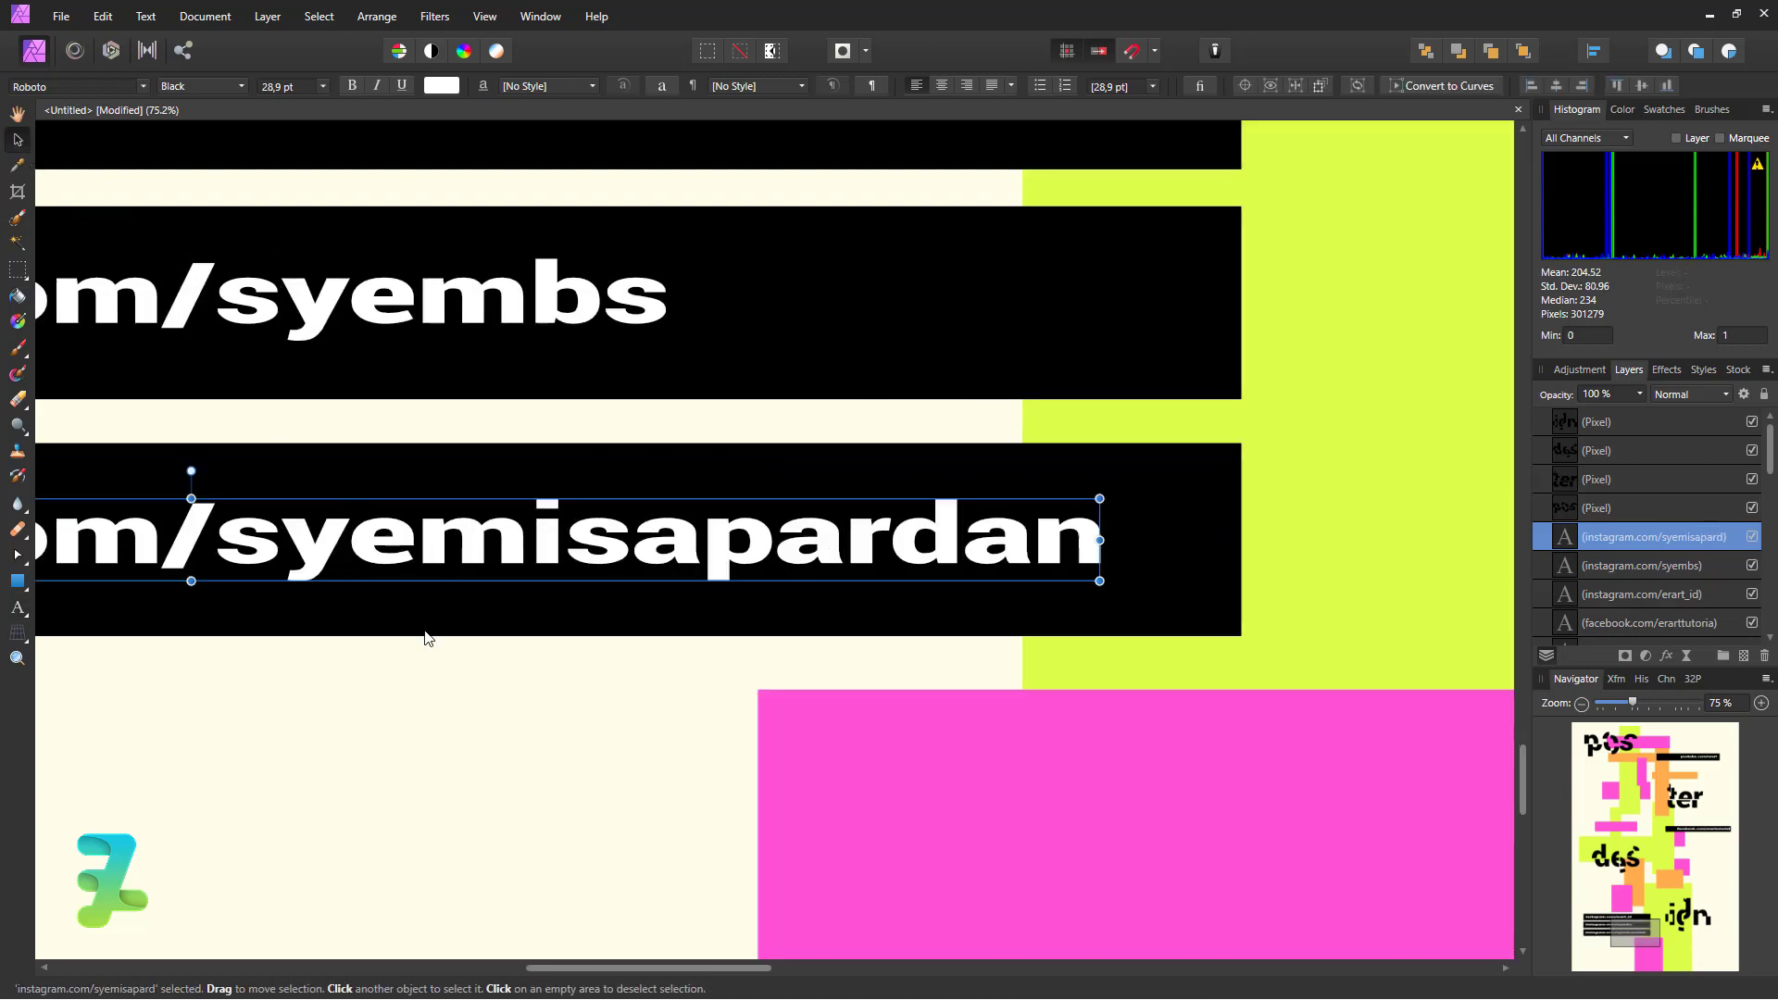
{"action": "scroll", "coordinate": [1169, 539], "scroll_direction": "down", "scroll_amount": 1}
{"action": "left_click", "coordinate": [1170, 538]}
{"action": "key", "text": "ctrl+bracketleft"}
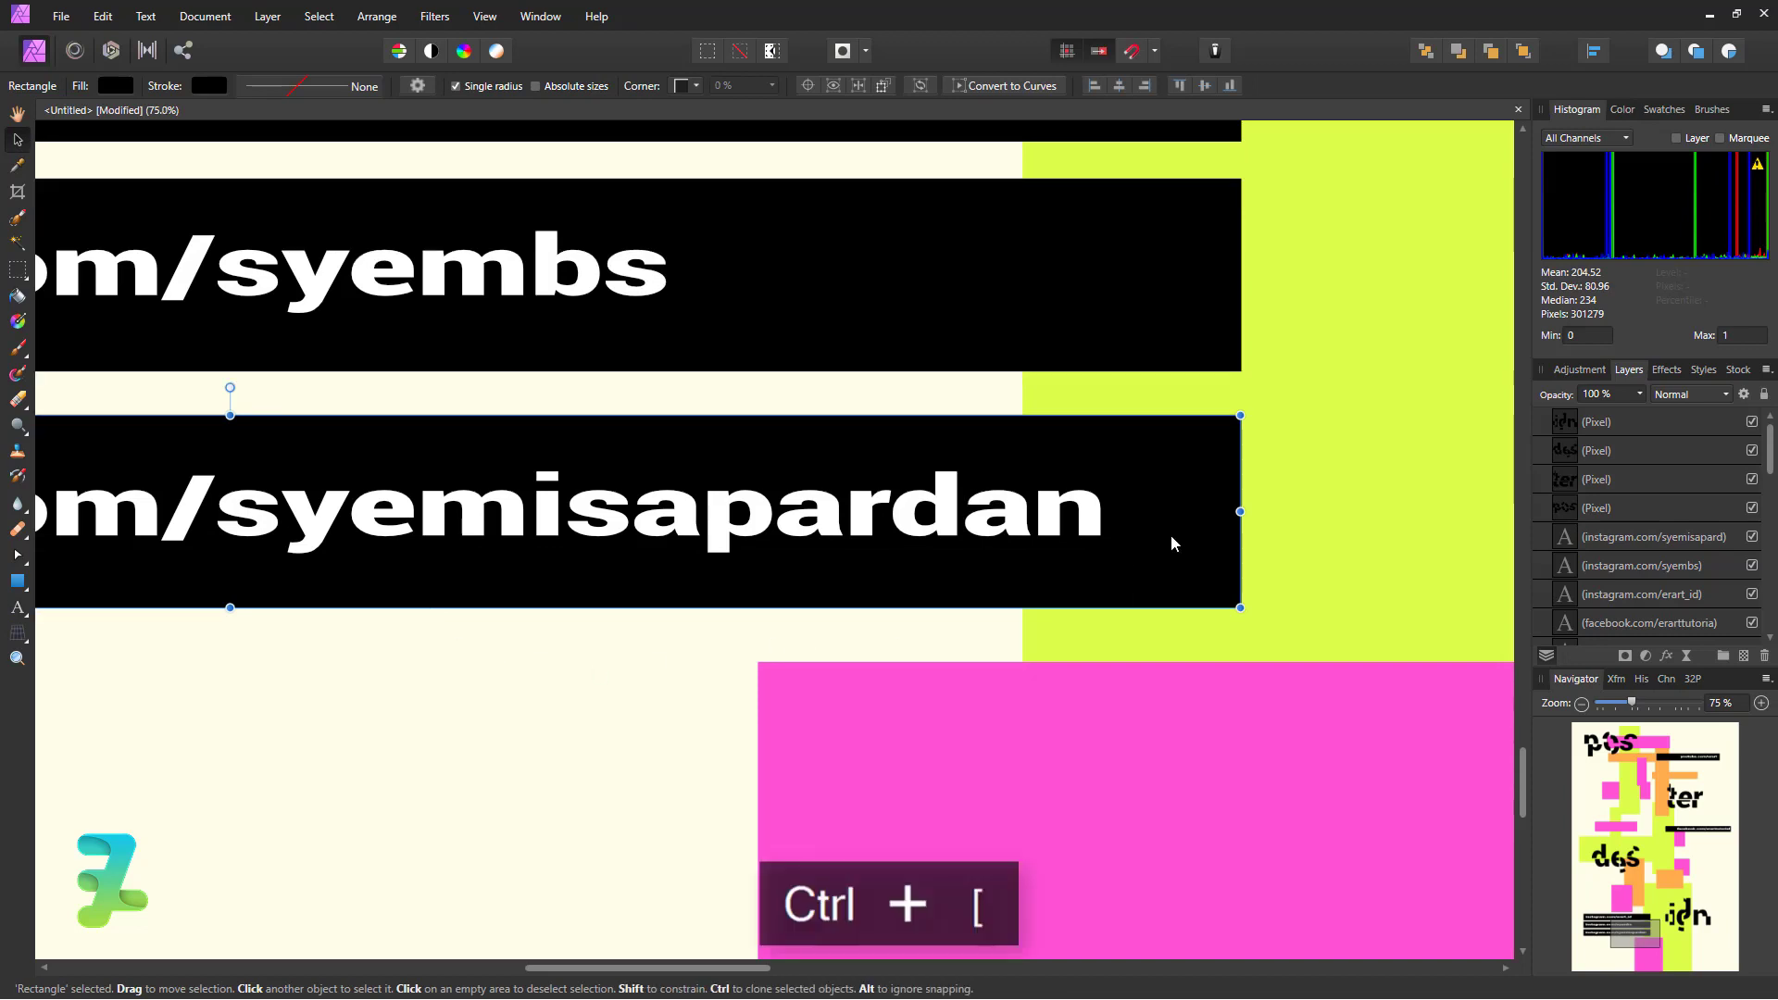
{"action": "key", "text": "ctrl+minus"}
{"action": "key", "text": "ctrl+minus"}
{"action": "key", "text": "ctrl+minus"}
{"action": "key", "text": "ctrl+minus"}
{"action": "key", "text": "ctrl+minus"}
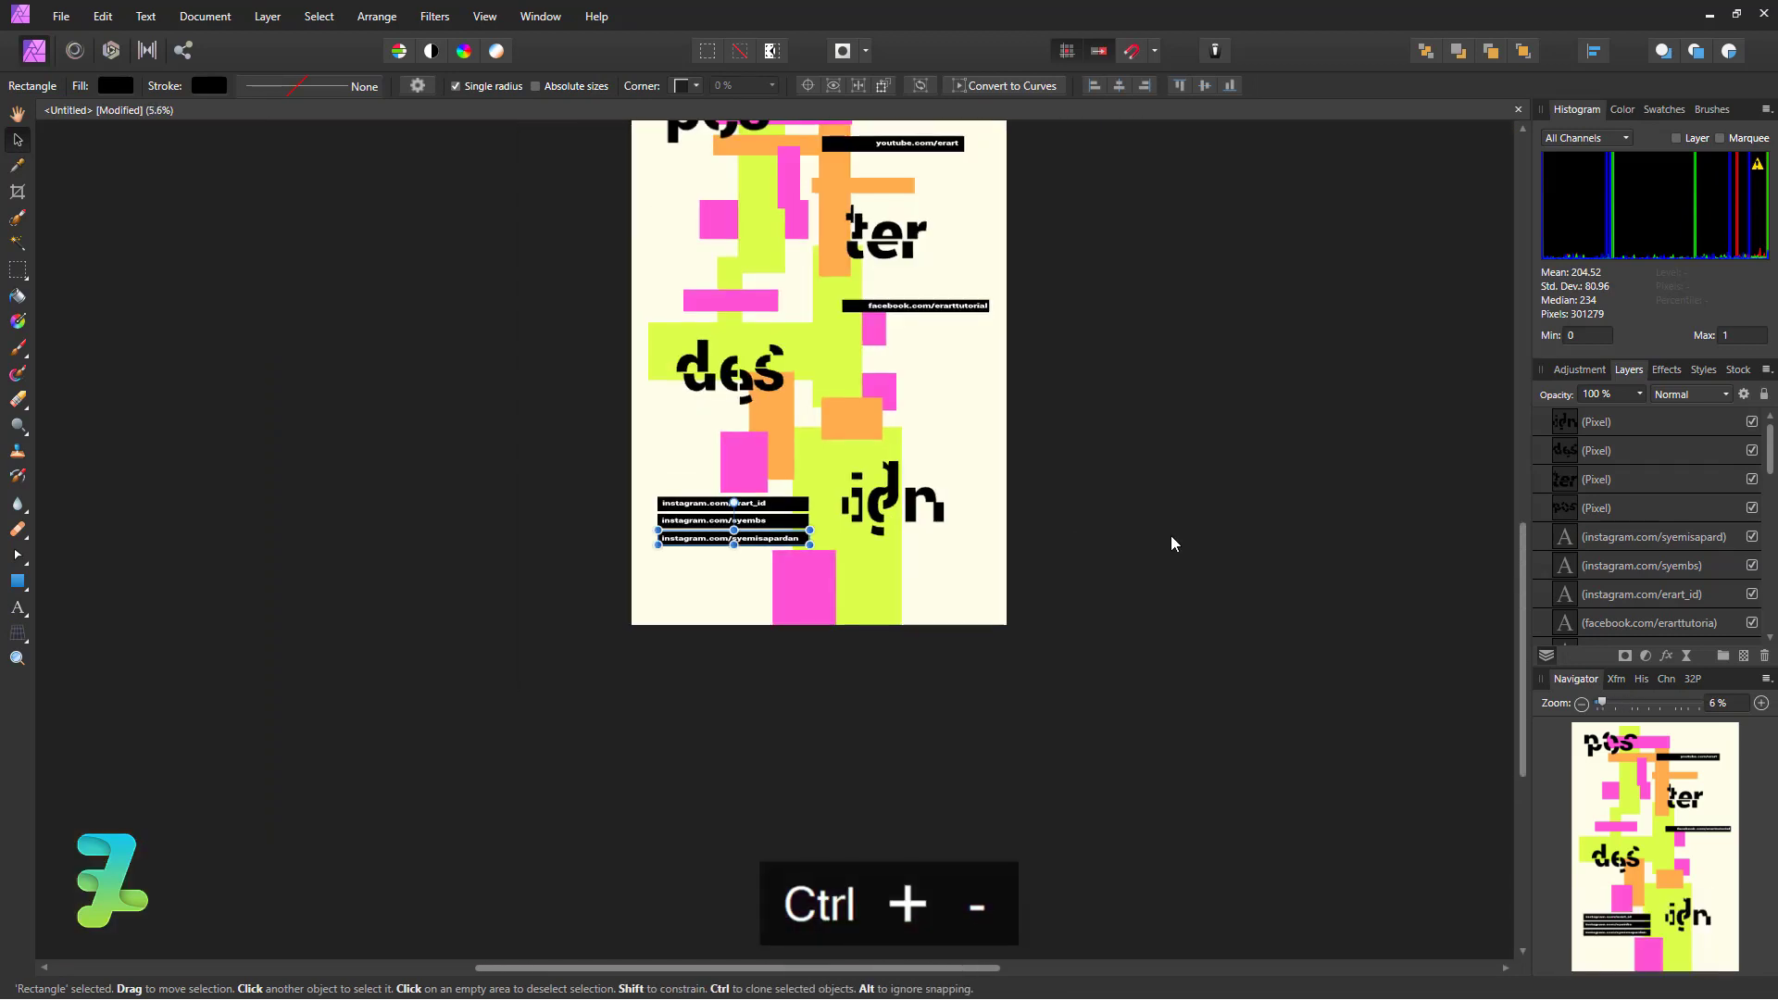
{"action": "scroll", "coordinate": [1175, 537], "scroll_direction": "up", "scroll_amount": 3}
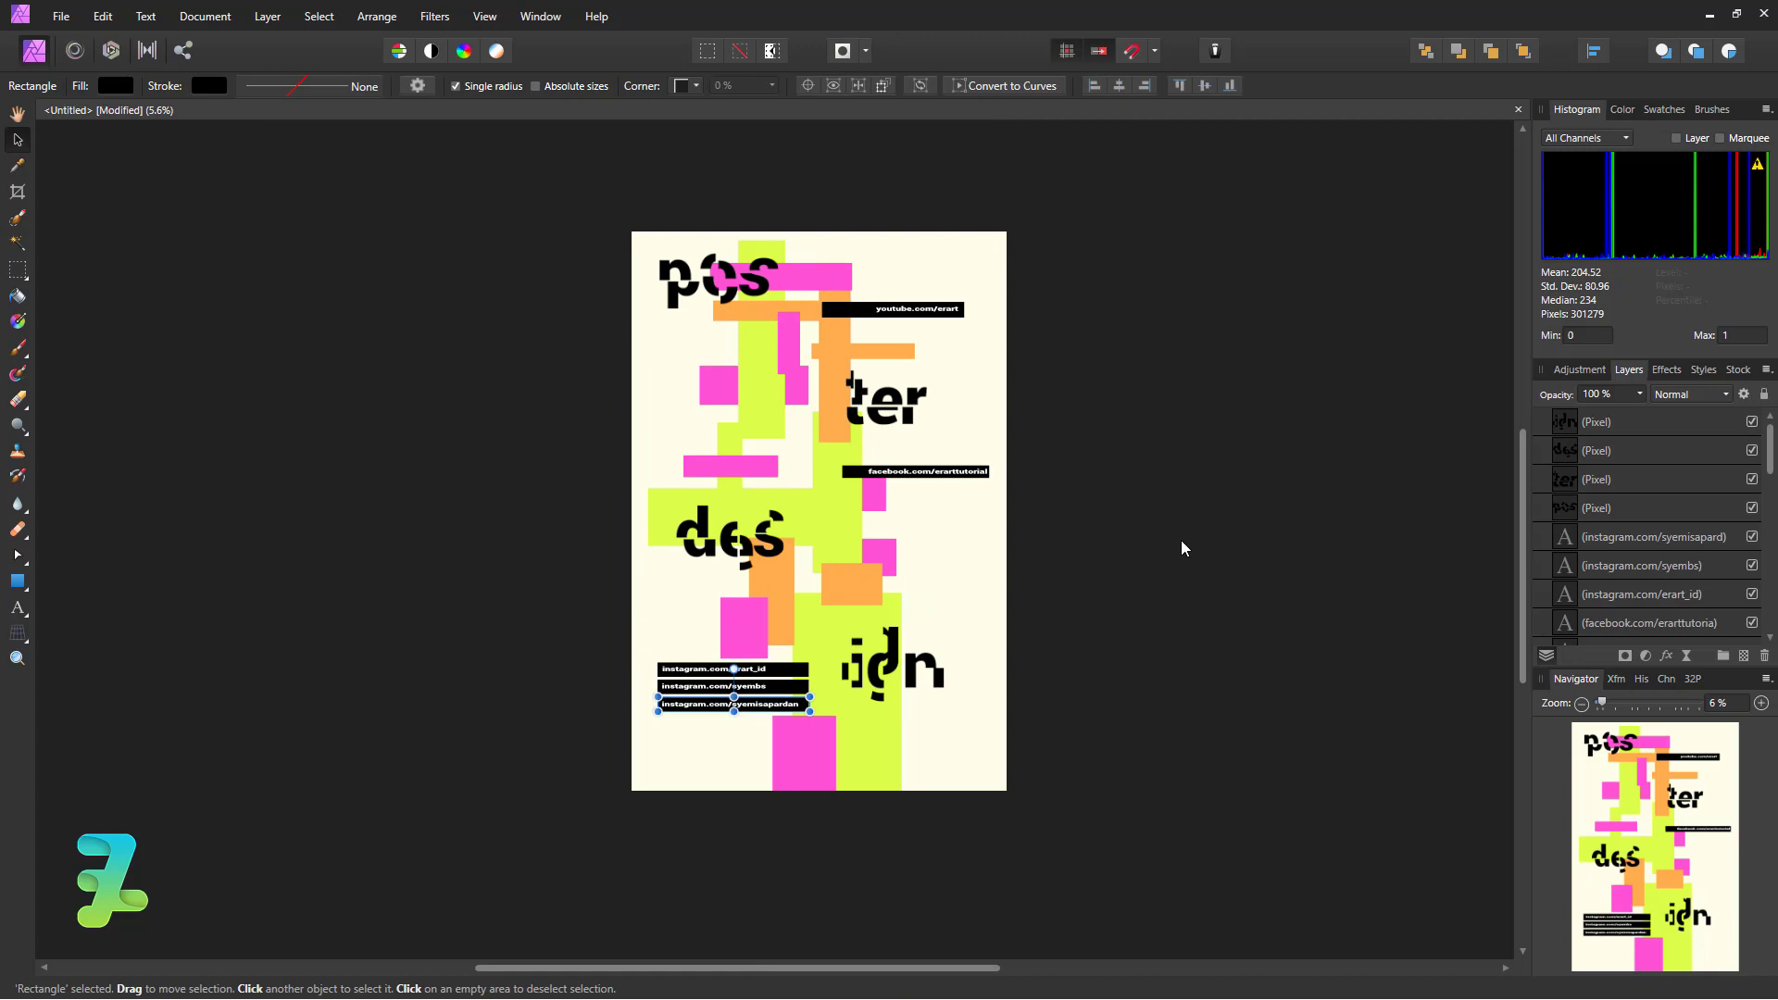
{"action": "key", "text": "ctrl+equal"}
{"action": "key", "text": "ctrl+equal"}
{"action": "key", "text": "ctrl+minus"}
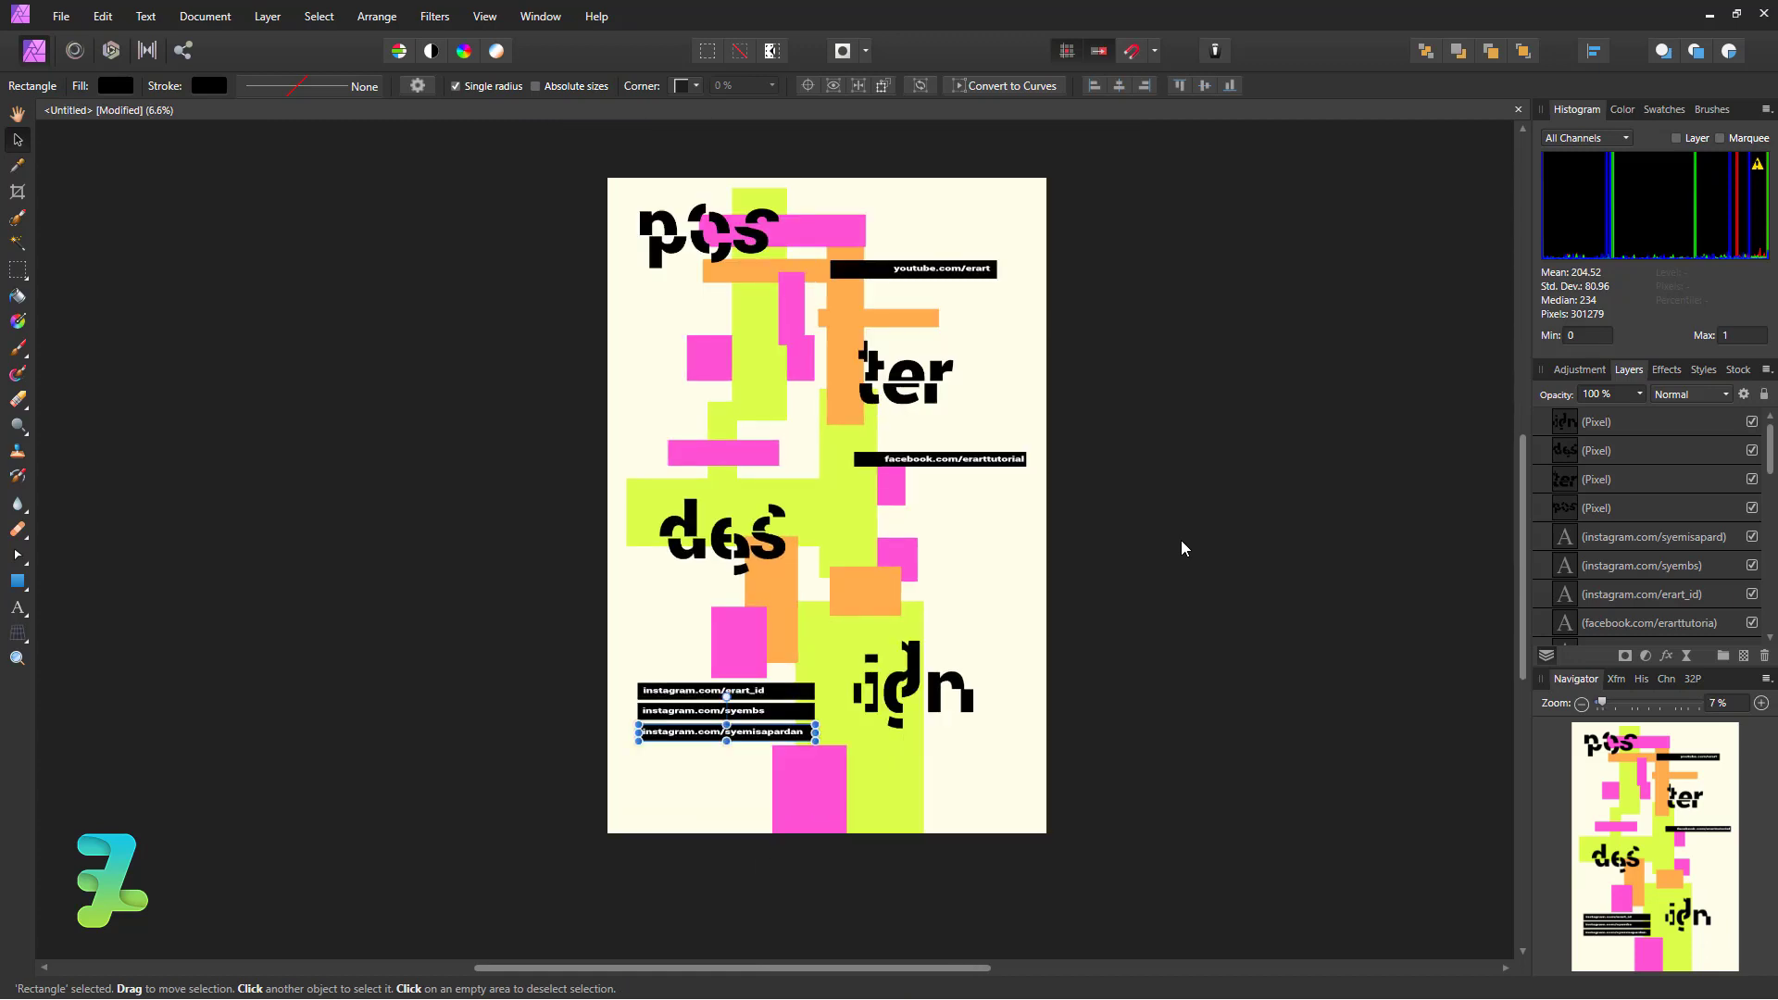
{"action": "scroll", "coordinate": [1260, 619], "scroll_direction": "up", "scroll_amount": 1}
{"action": "scroll", "coordinate": [903, 589], "scroll_direction": "up", "scroll_amount": 1}
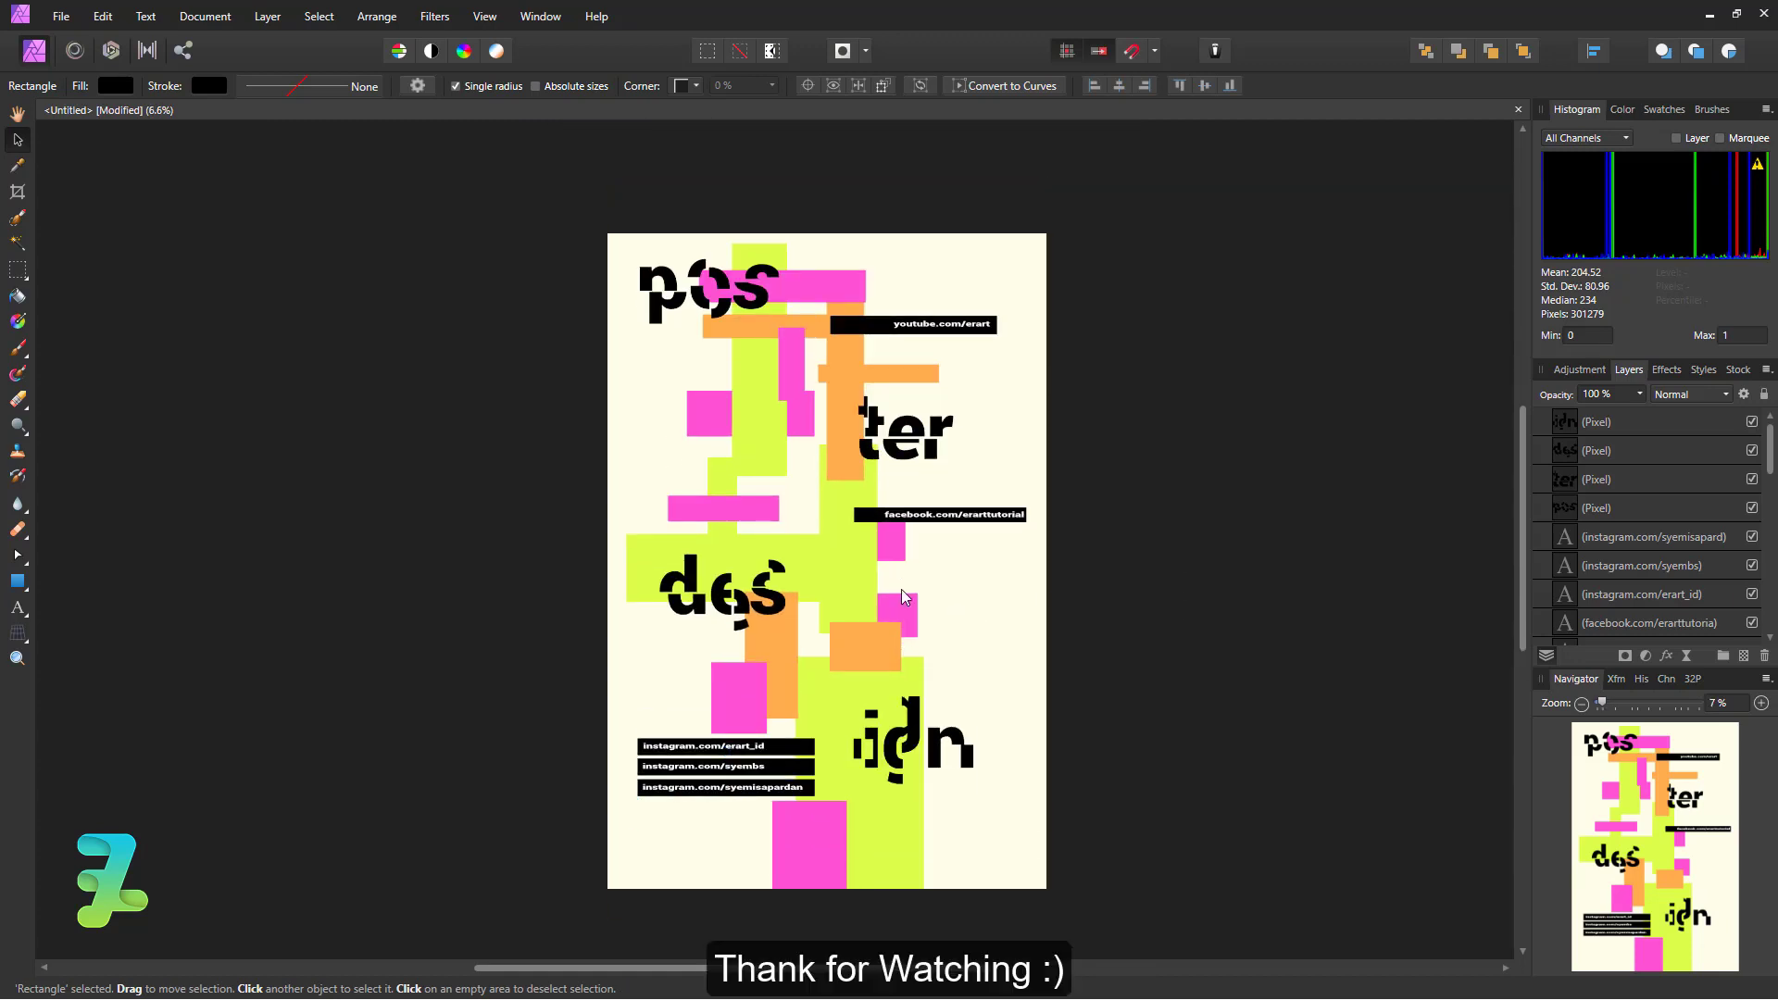
{"action": "left_click", "coordinate": [1211, 674]}
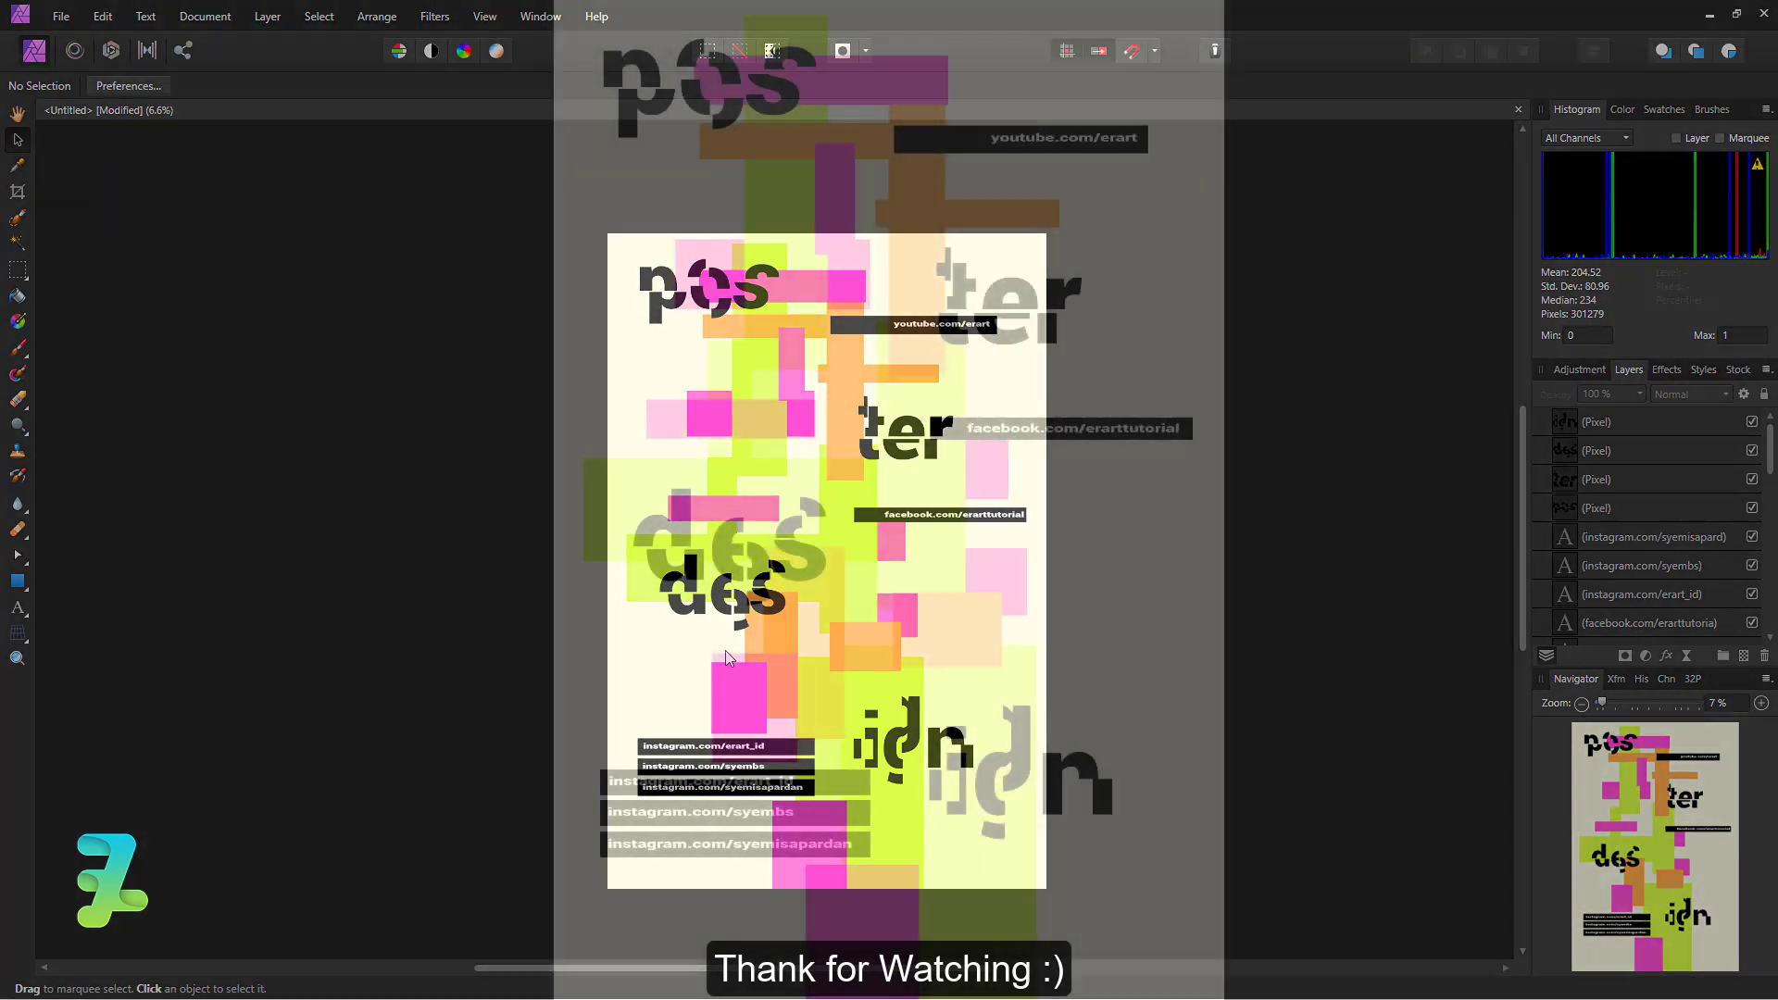